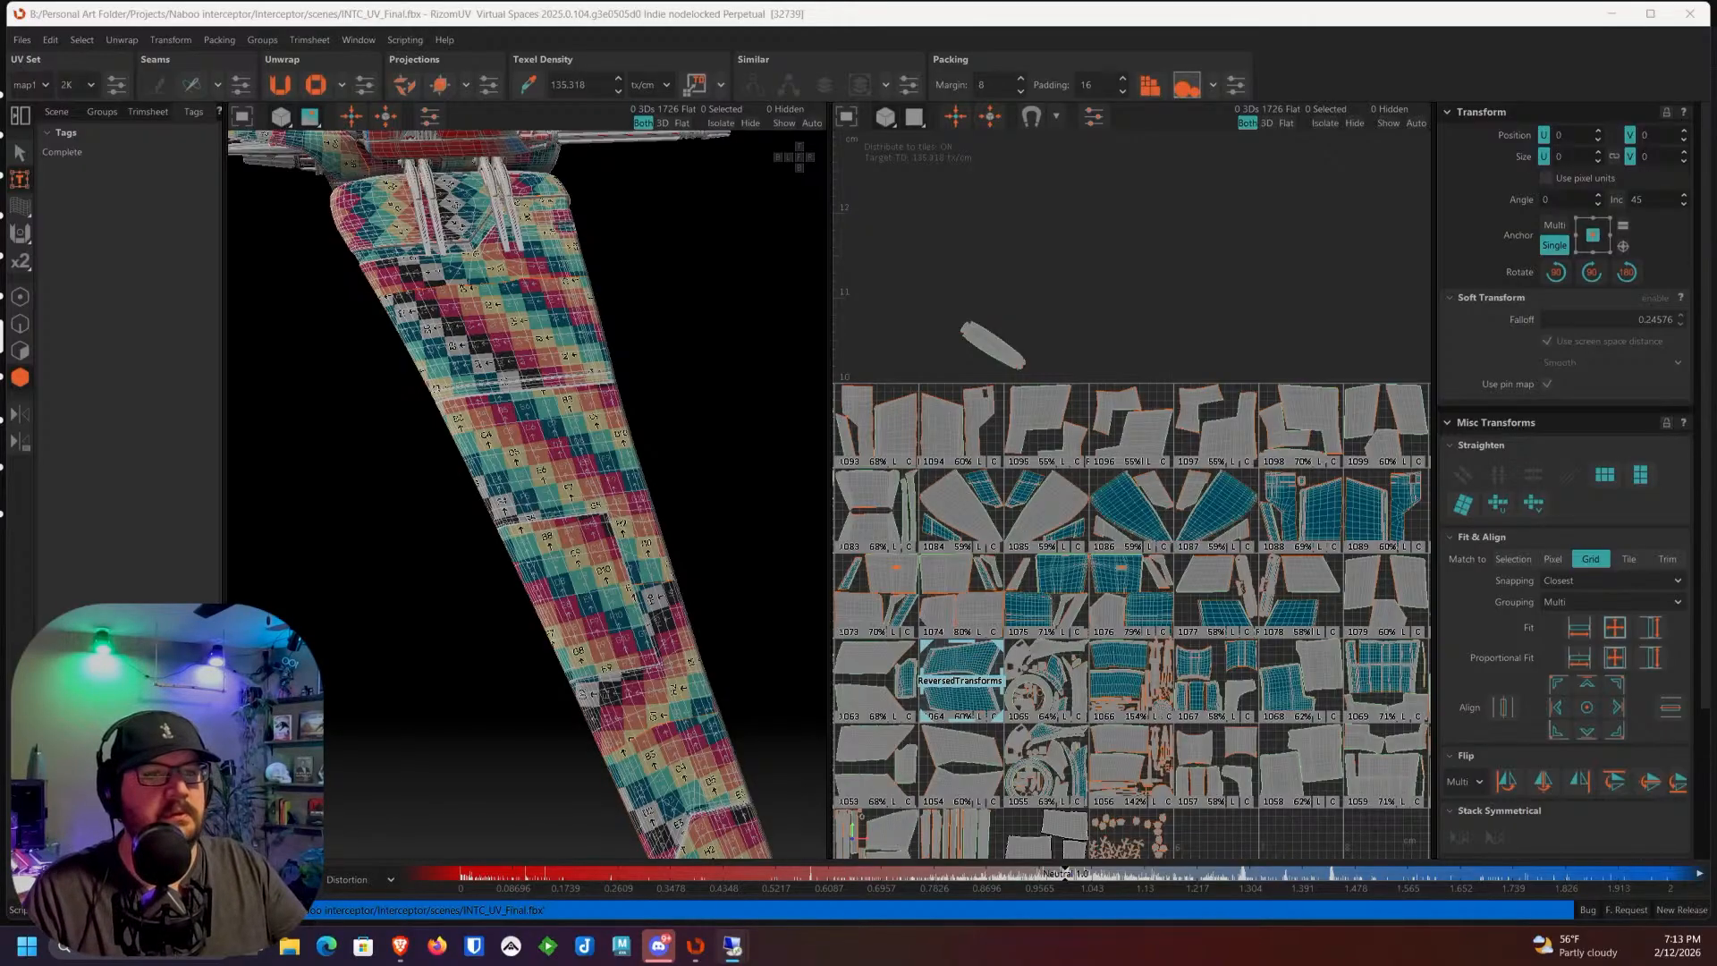
Step: Inspect the checker pattern on the starfighter's wings, hull and cannons alongside the packed UV tiles
alt+drag(648, 420, 602, 518)
scroll(540, 540, down, 5)
scroll(614, 502, up, 6)
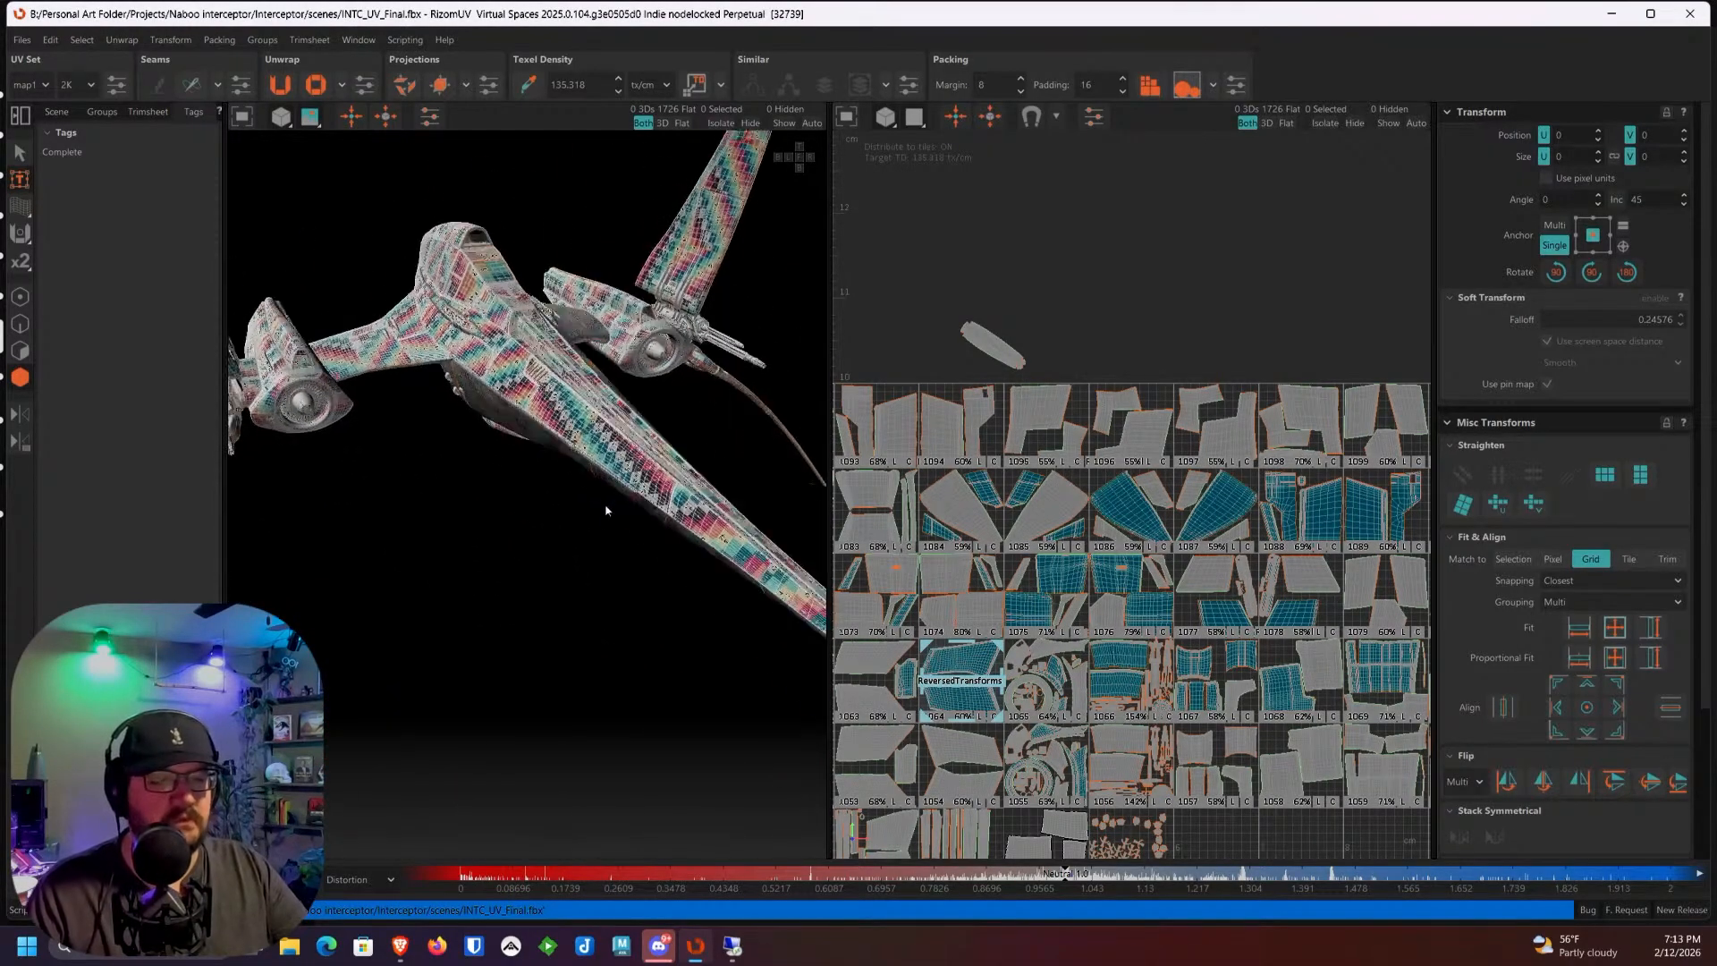
scroll(991, 452, up, 3)
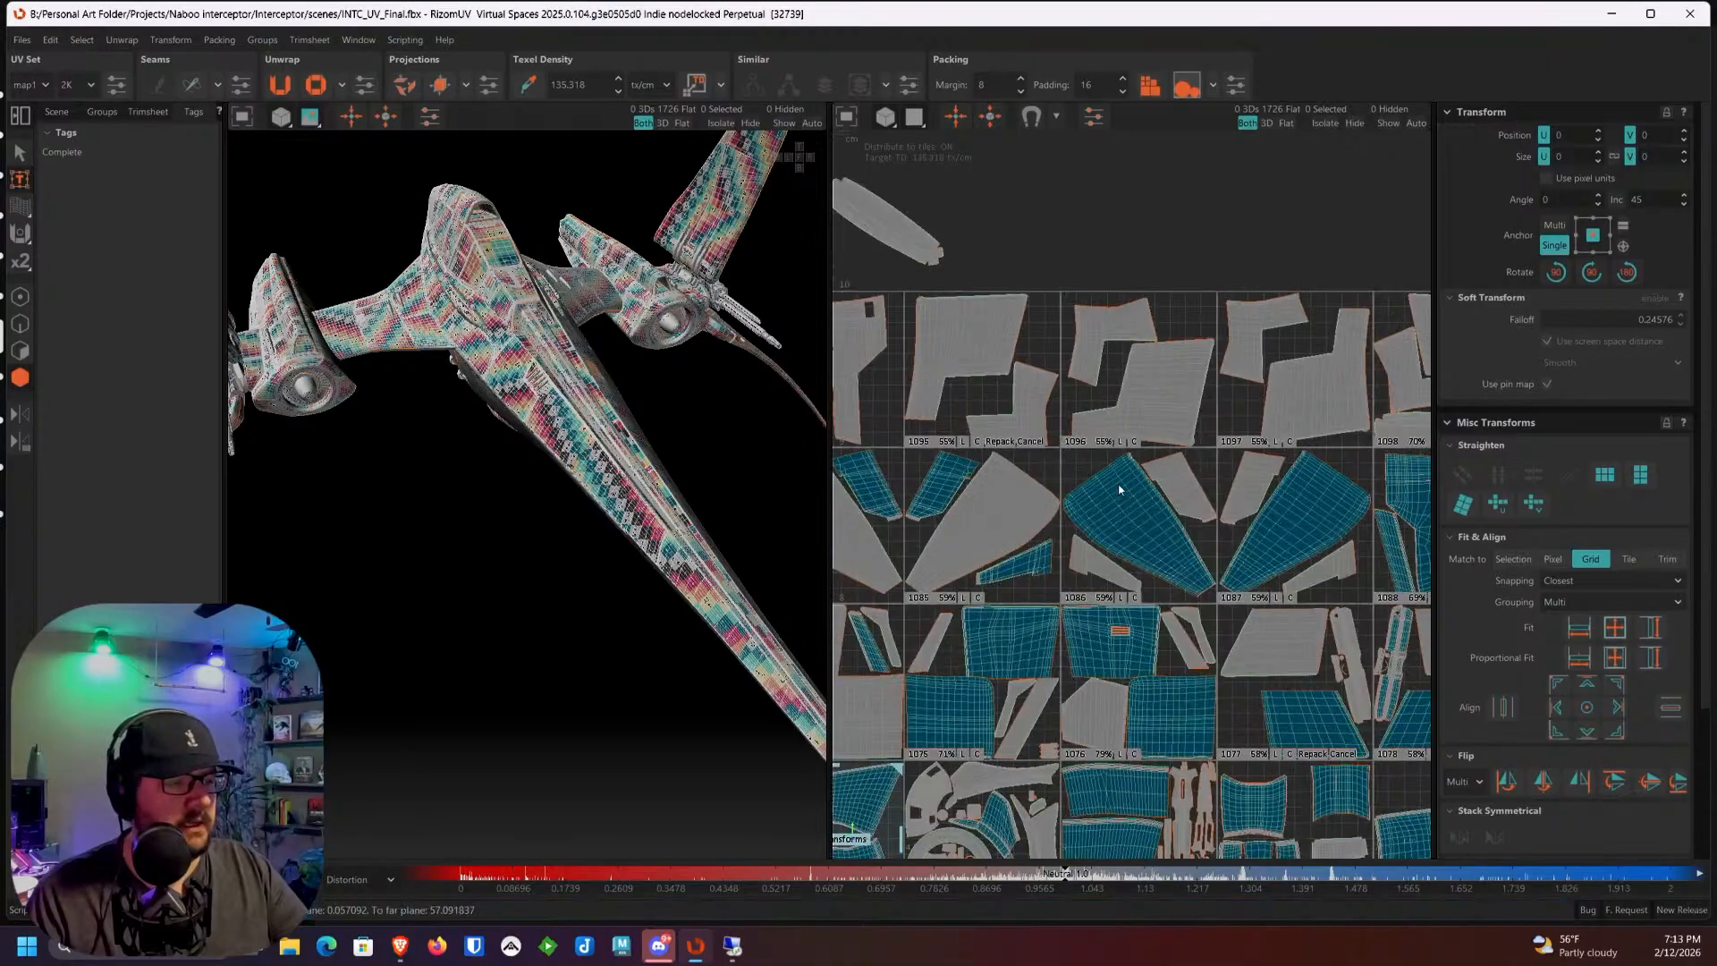
alt+drag(506, 397, 587, 416)
scroll(573, 394, up, 8)
scroll(587, 411, down, 6)
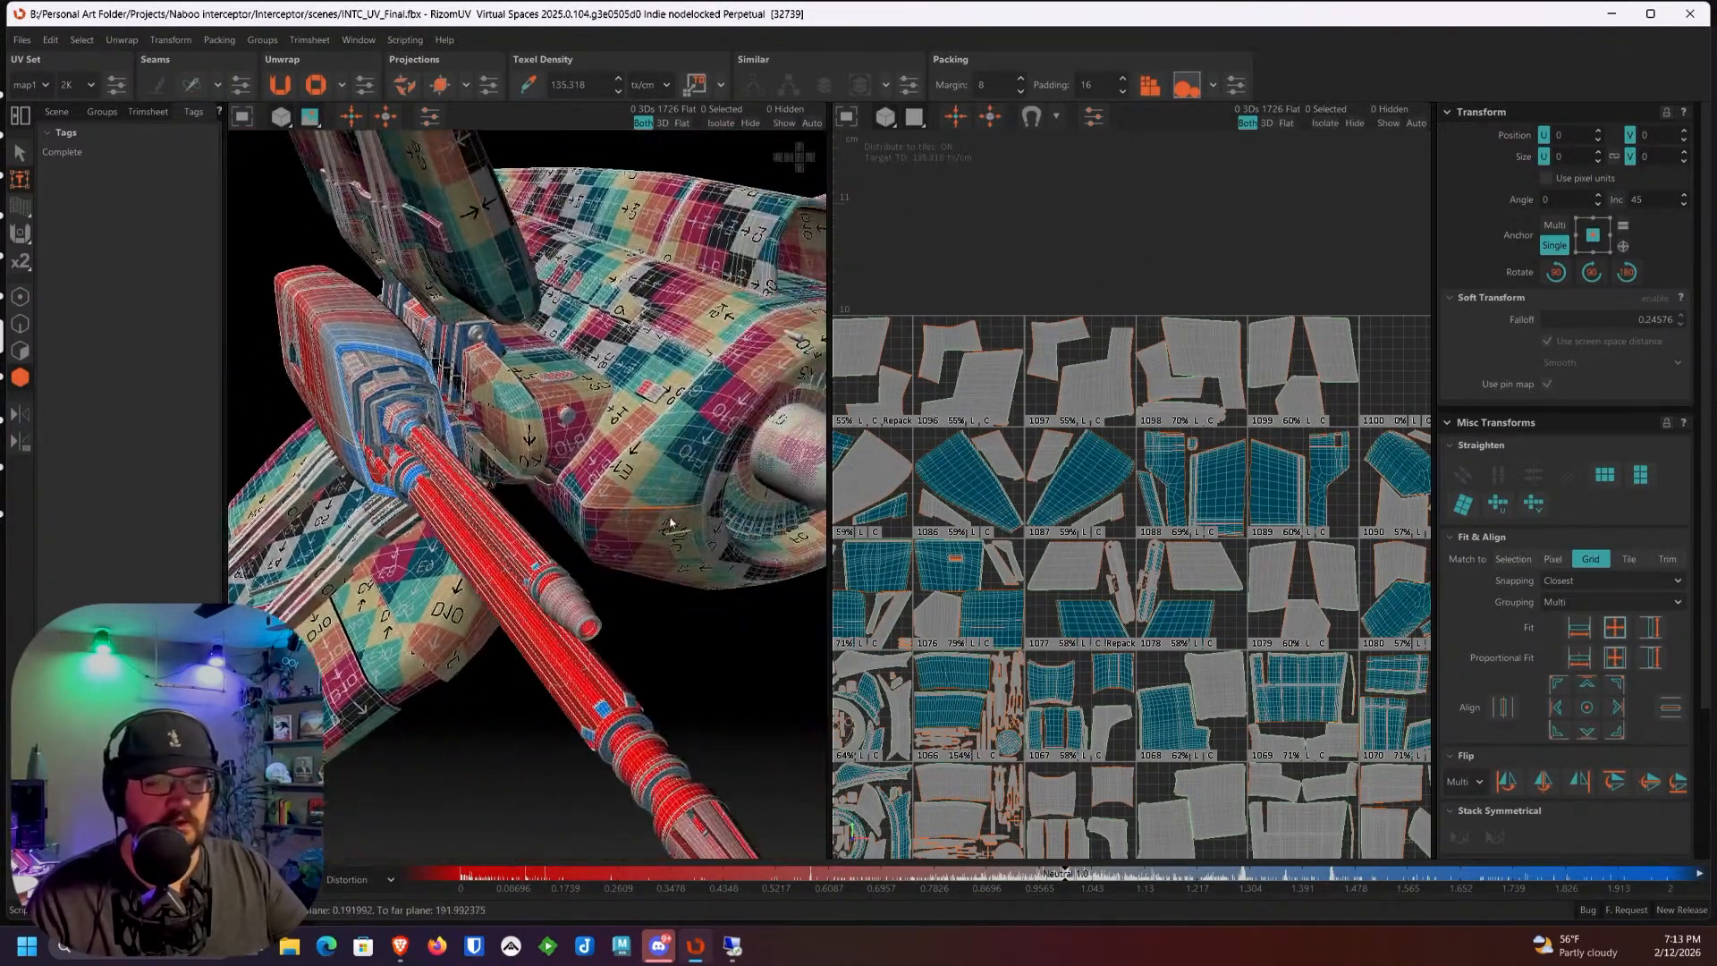
scroll(969, 395, down, 2)
Step: Select the loose strip island above the tiles and examine the engine and cannon area for its location on the model
click(860, 319)
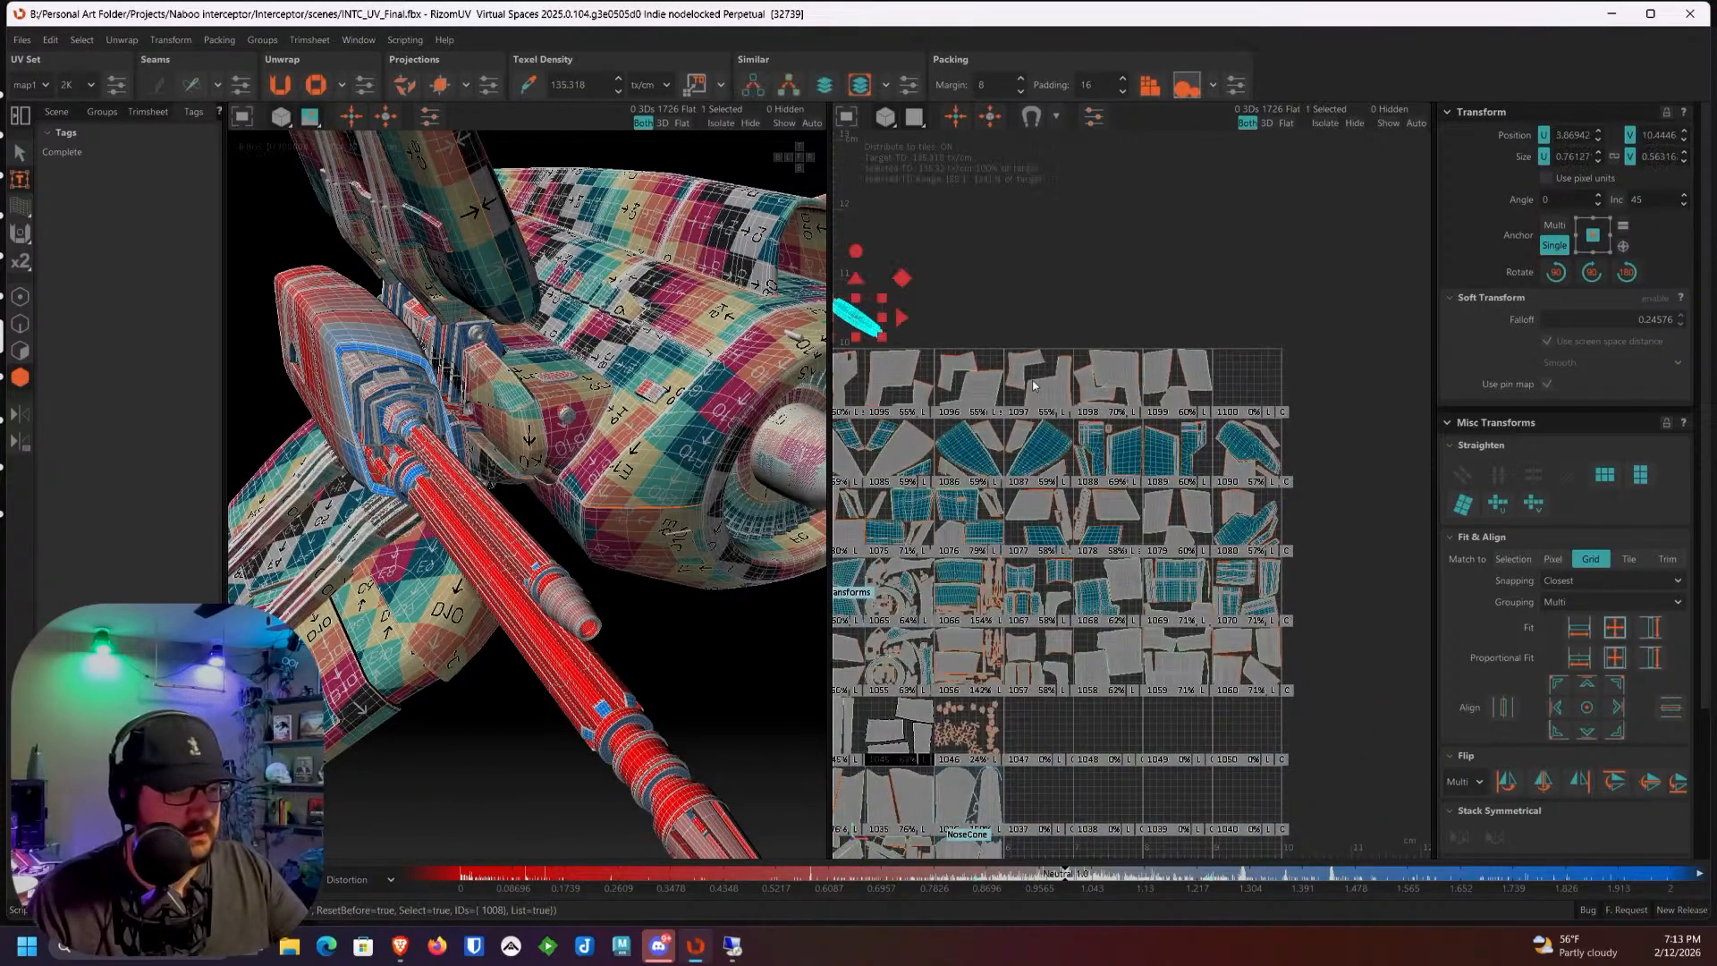
scroll(1037, 389, up, 3)
scroll(1170, 438, down, 2)
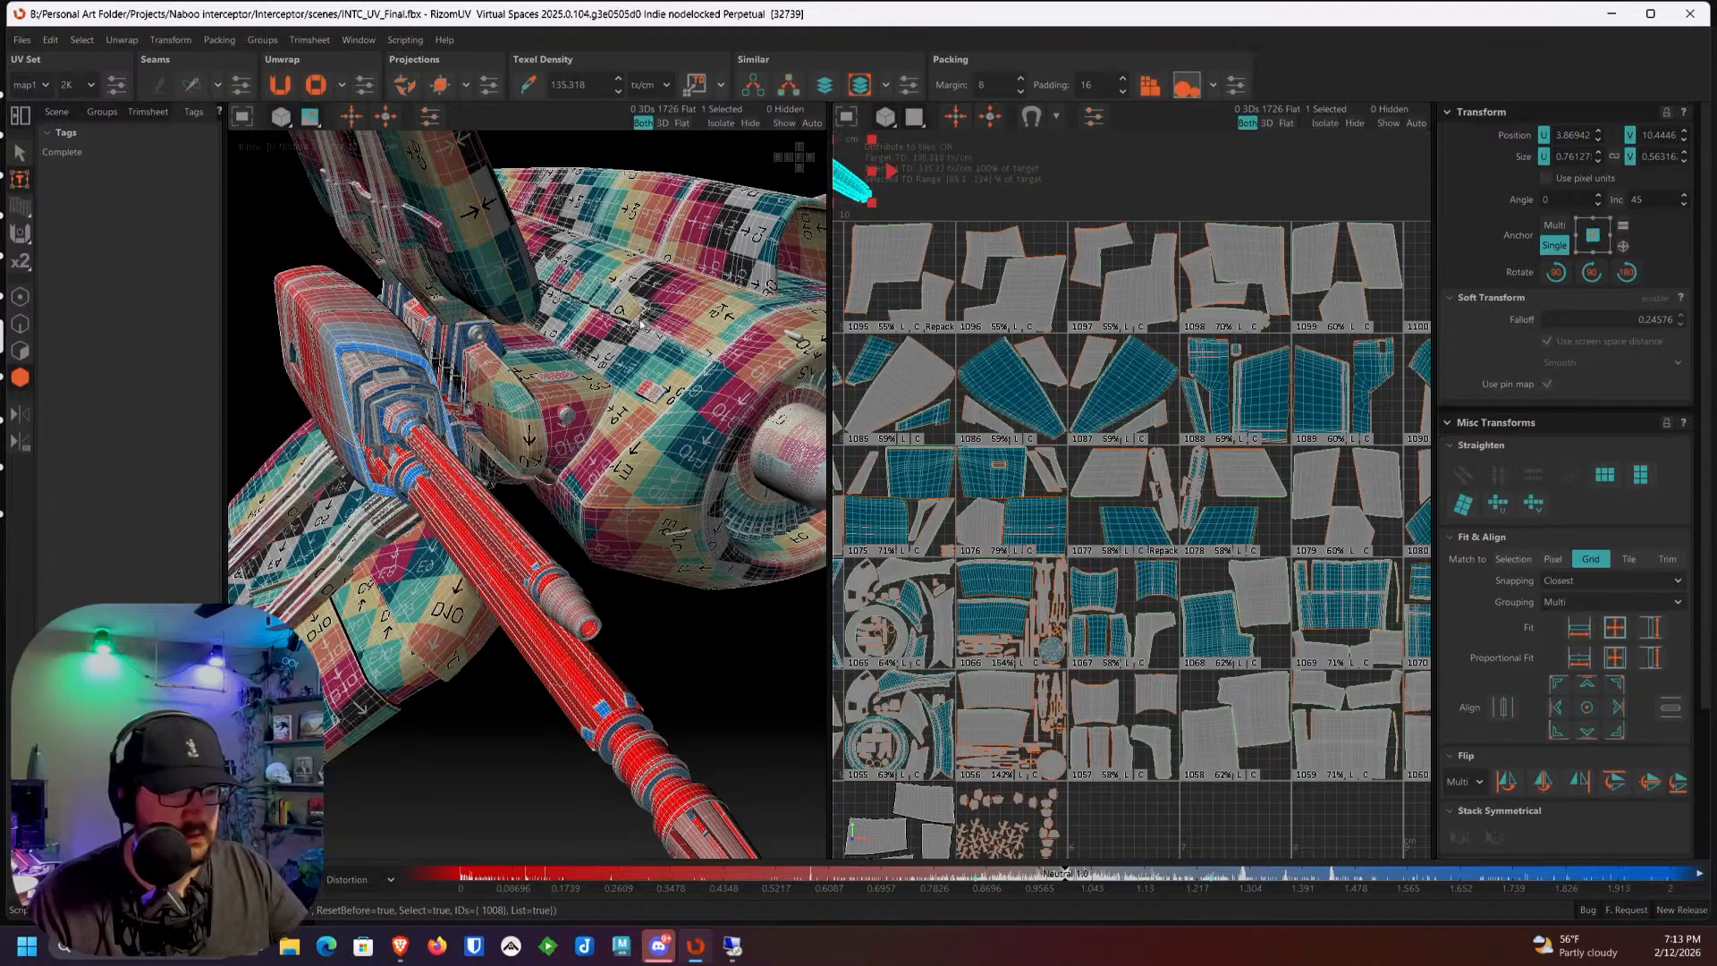
scroll(640, 323, down, 3)
scroll(751, 458, down, 6)
alt+middle_drag(769, 465, 540, 471)
alt+drag(539, 471, 644, 434)
scroll(467, 467, up, 6)
alt+middle_drag(644, 434, 551, 425)
Step: Select the wing panels on the model in turn, then the large panel in tile 1095, to match islands to wing sections
click(548, 530)
scroll(914, 334, down, 1)
alt+middle_drag(914, 333, 1107, 341)
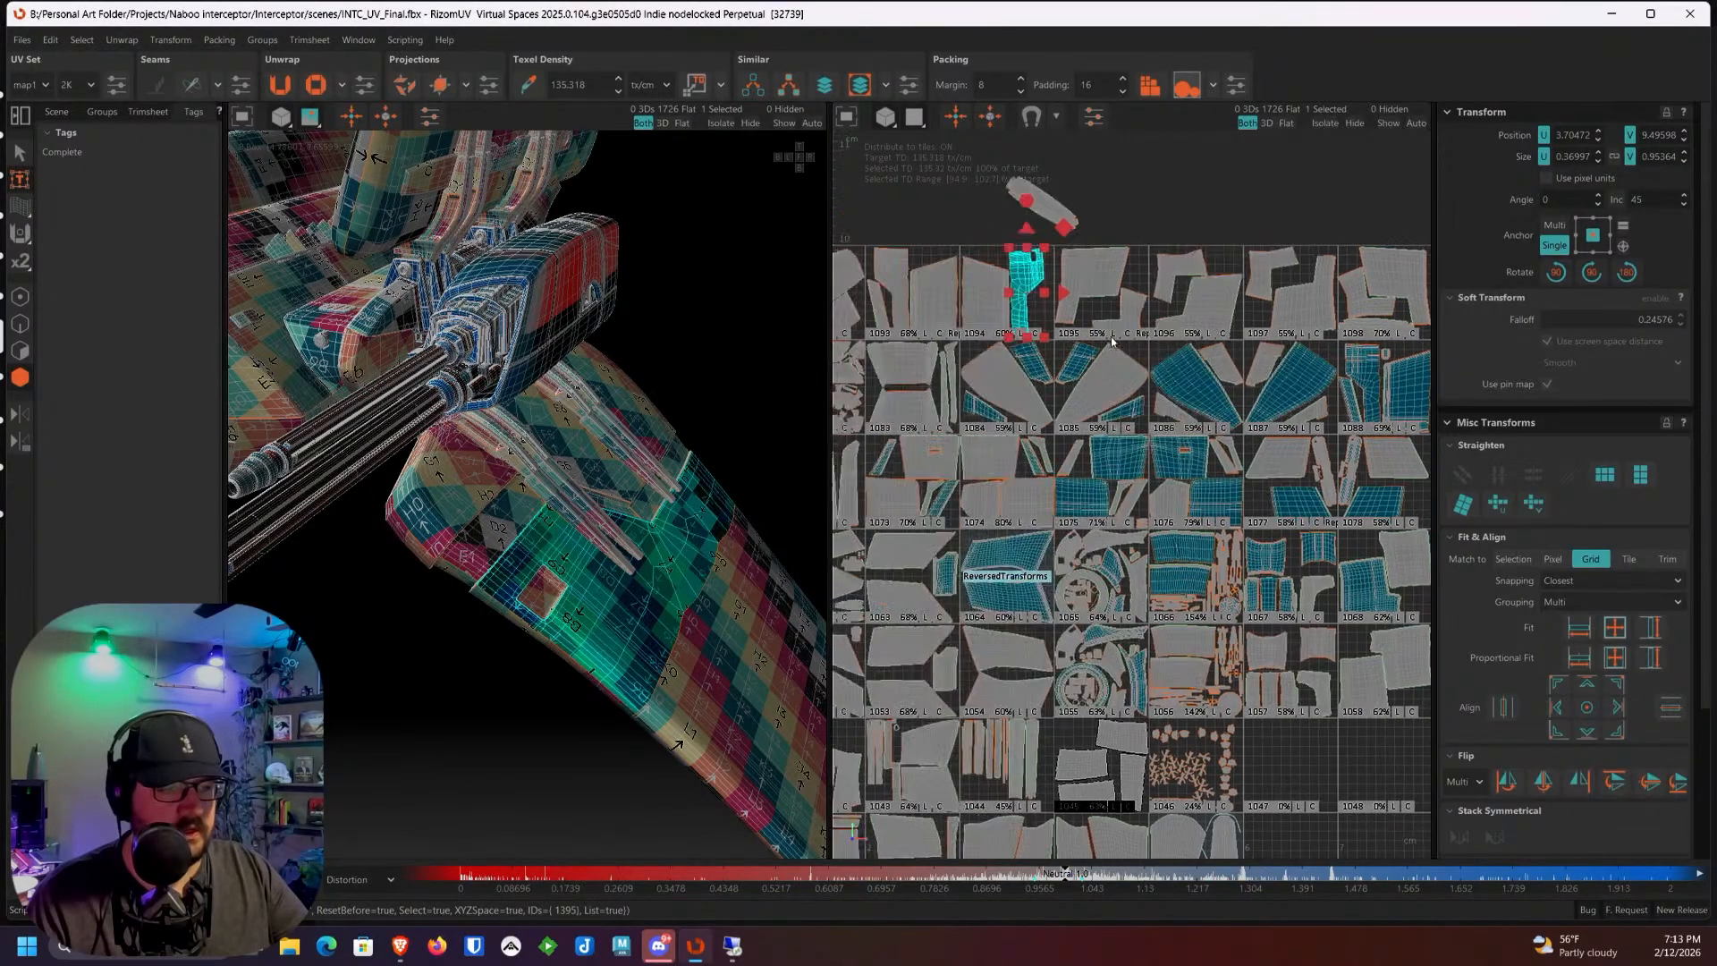
click(483, 497)
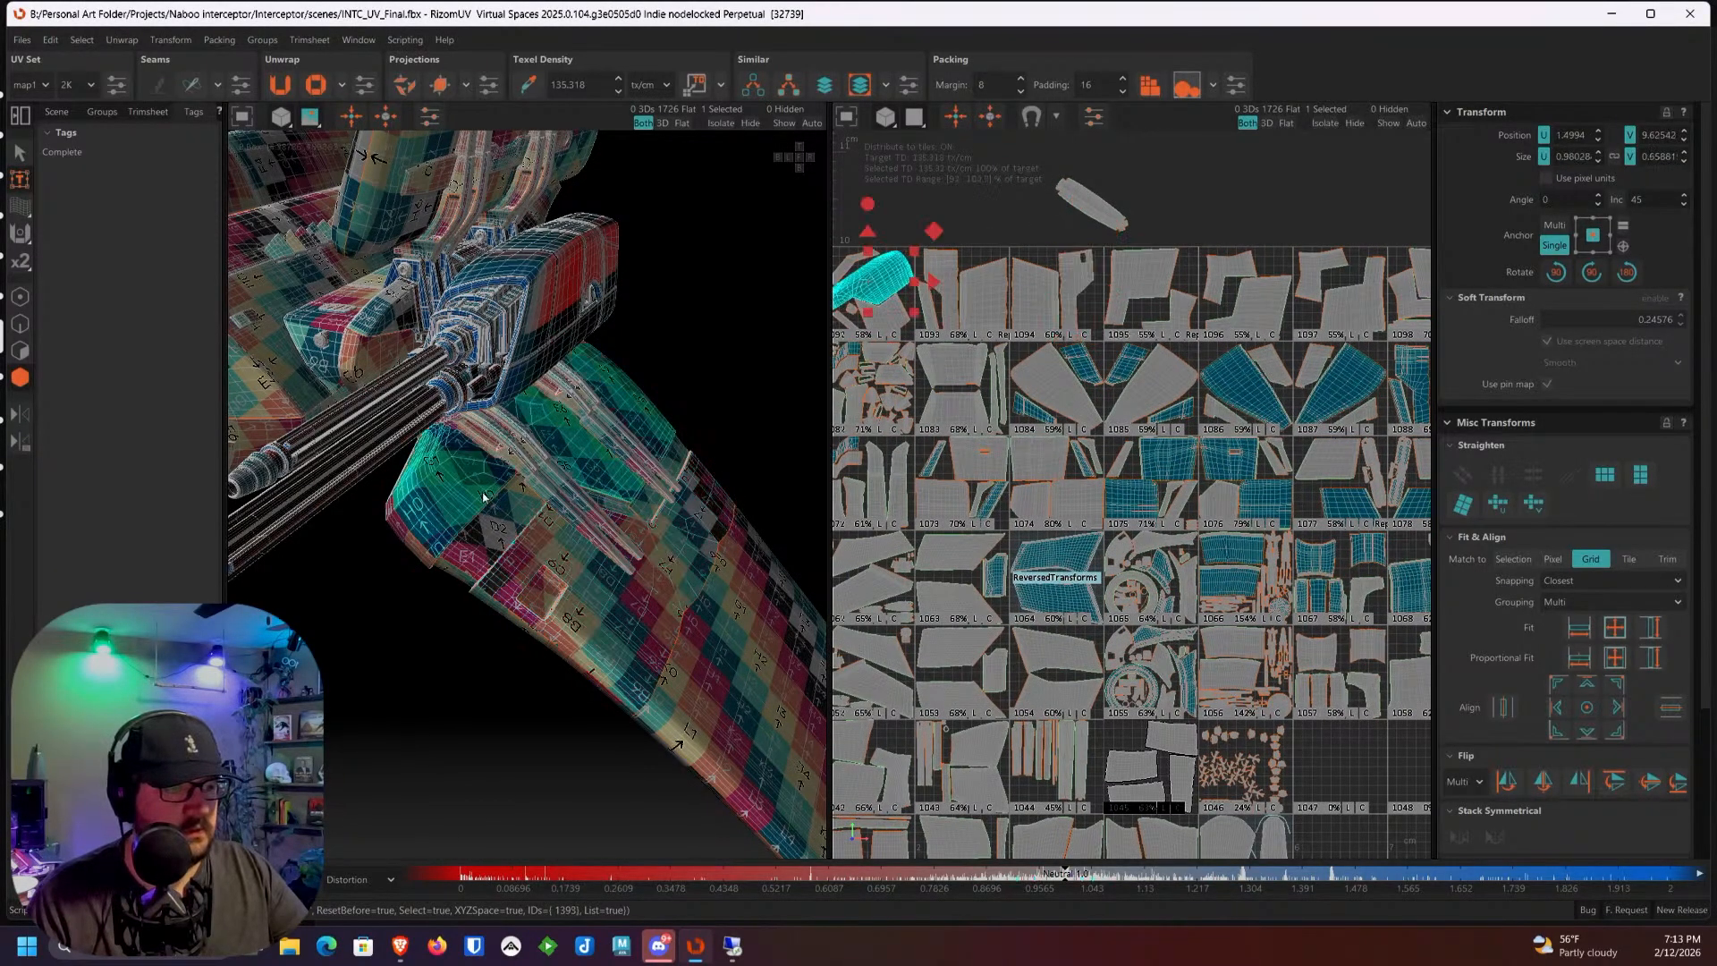
click(1158, 268)
scroll(713, 548, down, 6)
alt+drag(713, 547, 613, 537)
scroll(1149, 311, up, 5)
alt+middle_drag(1216, 286, 1162, 367)
scroll(1182, 330, up, 5)
scroll(1181, 331, down, 4)
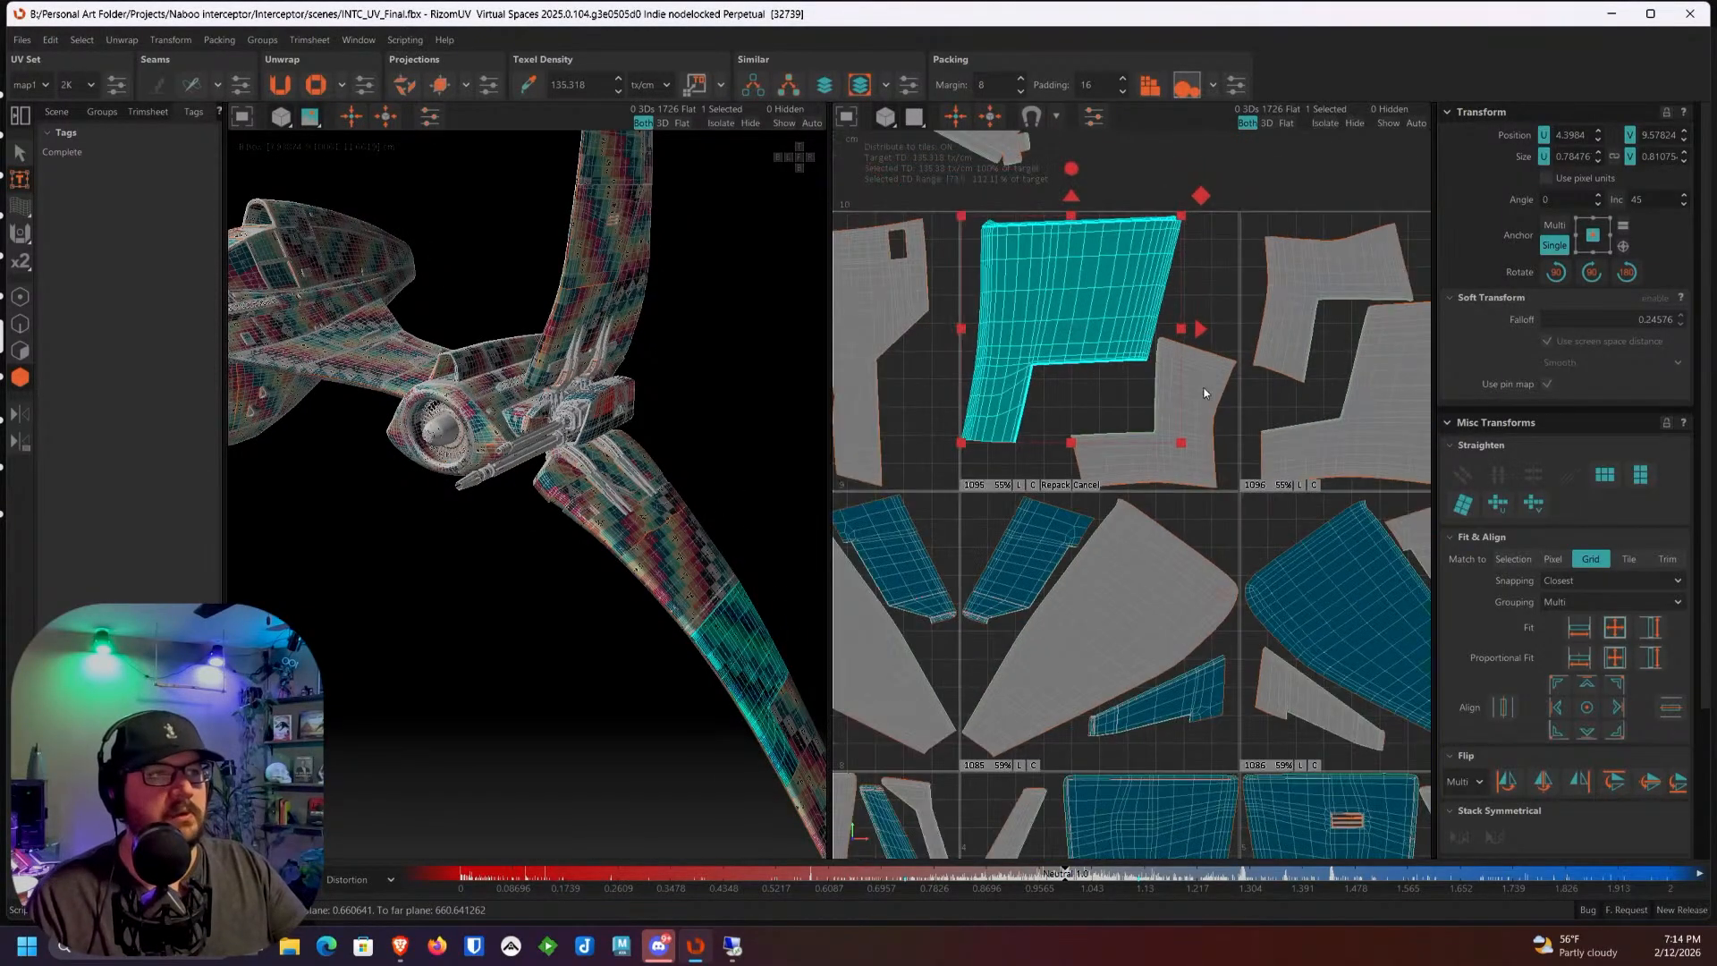
Step: Move the small L-shaped island in tile 1095 upward, closer to the large panel, to free space beneath it
click(1209, 394)
scroll(1216, 397, down, 3)
alt+middle_drag(1396, 405, 1093, 401)
scroll(1093, 402, up, 5)
scroll(1093, 403, down, 3)
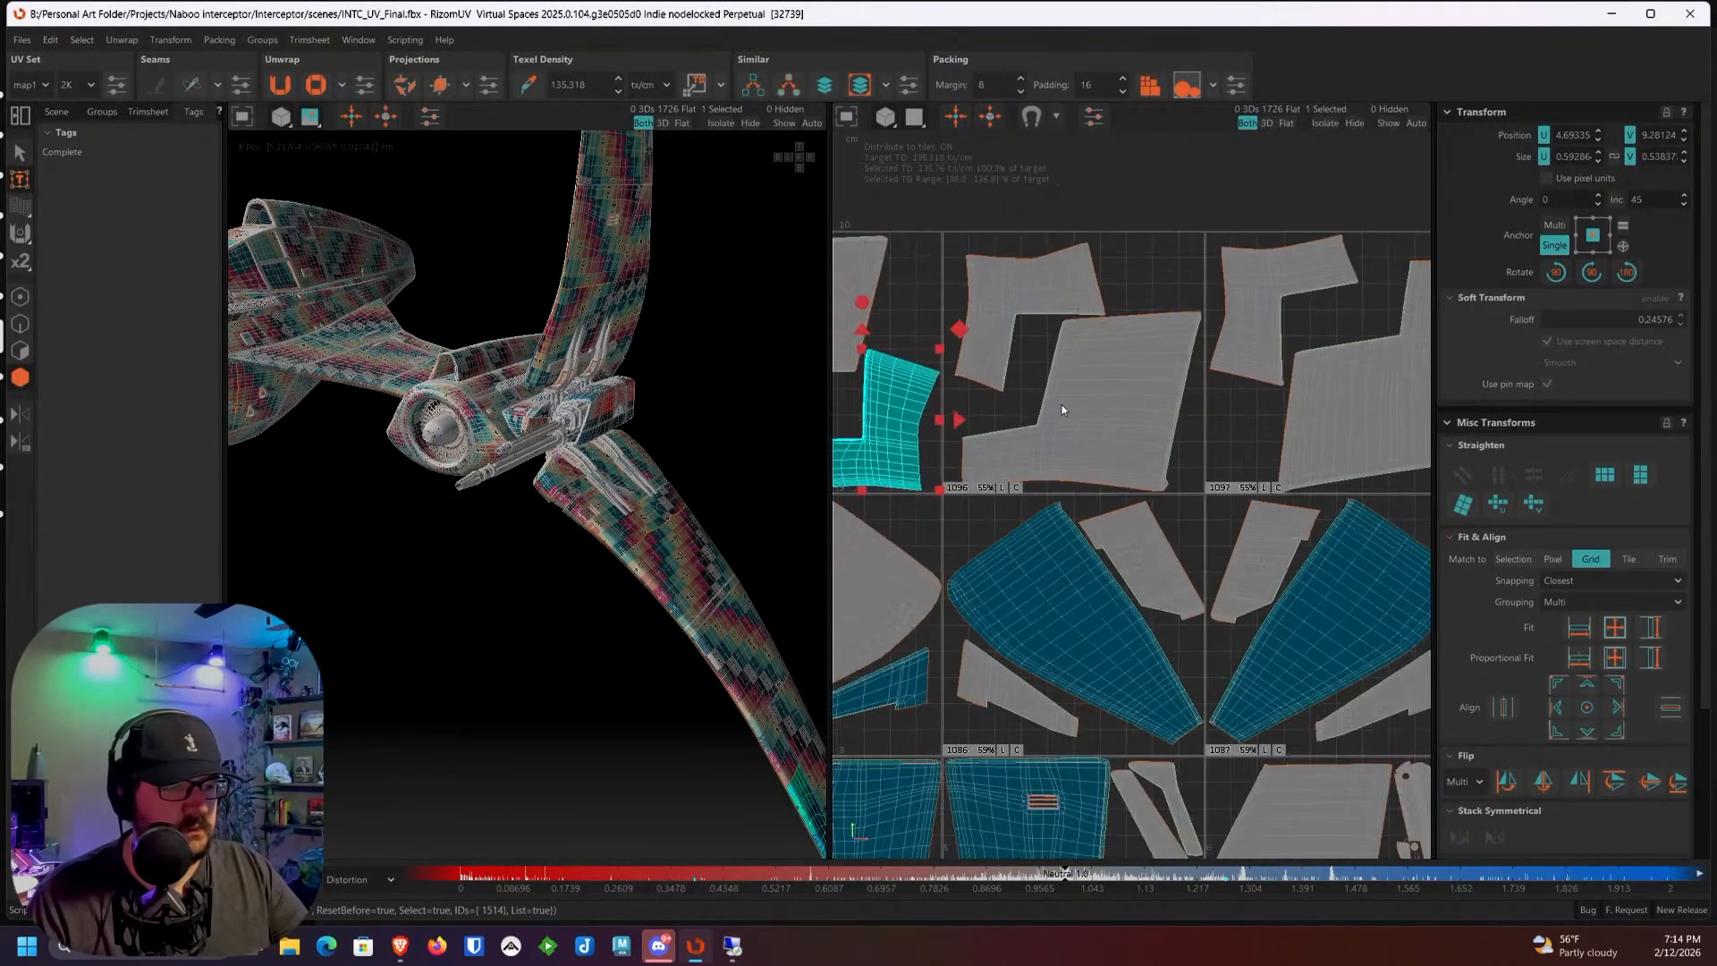
alt+middle_drag(888, 408, 1141, 395)
scroll(1138, 396, up, 2)
drag(1134, 396, 1141, 324)
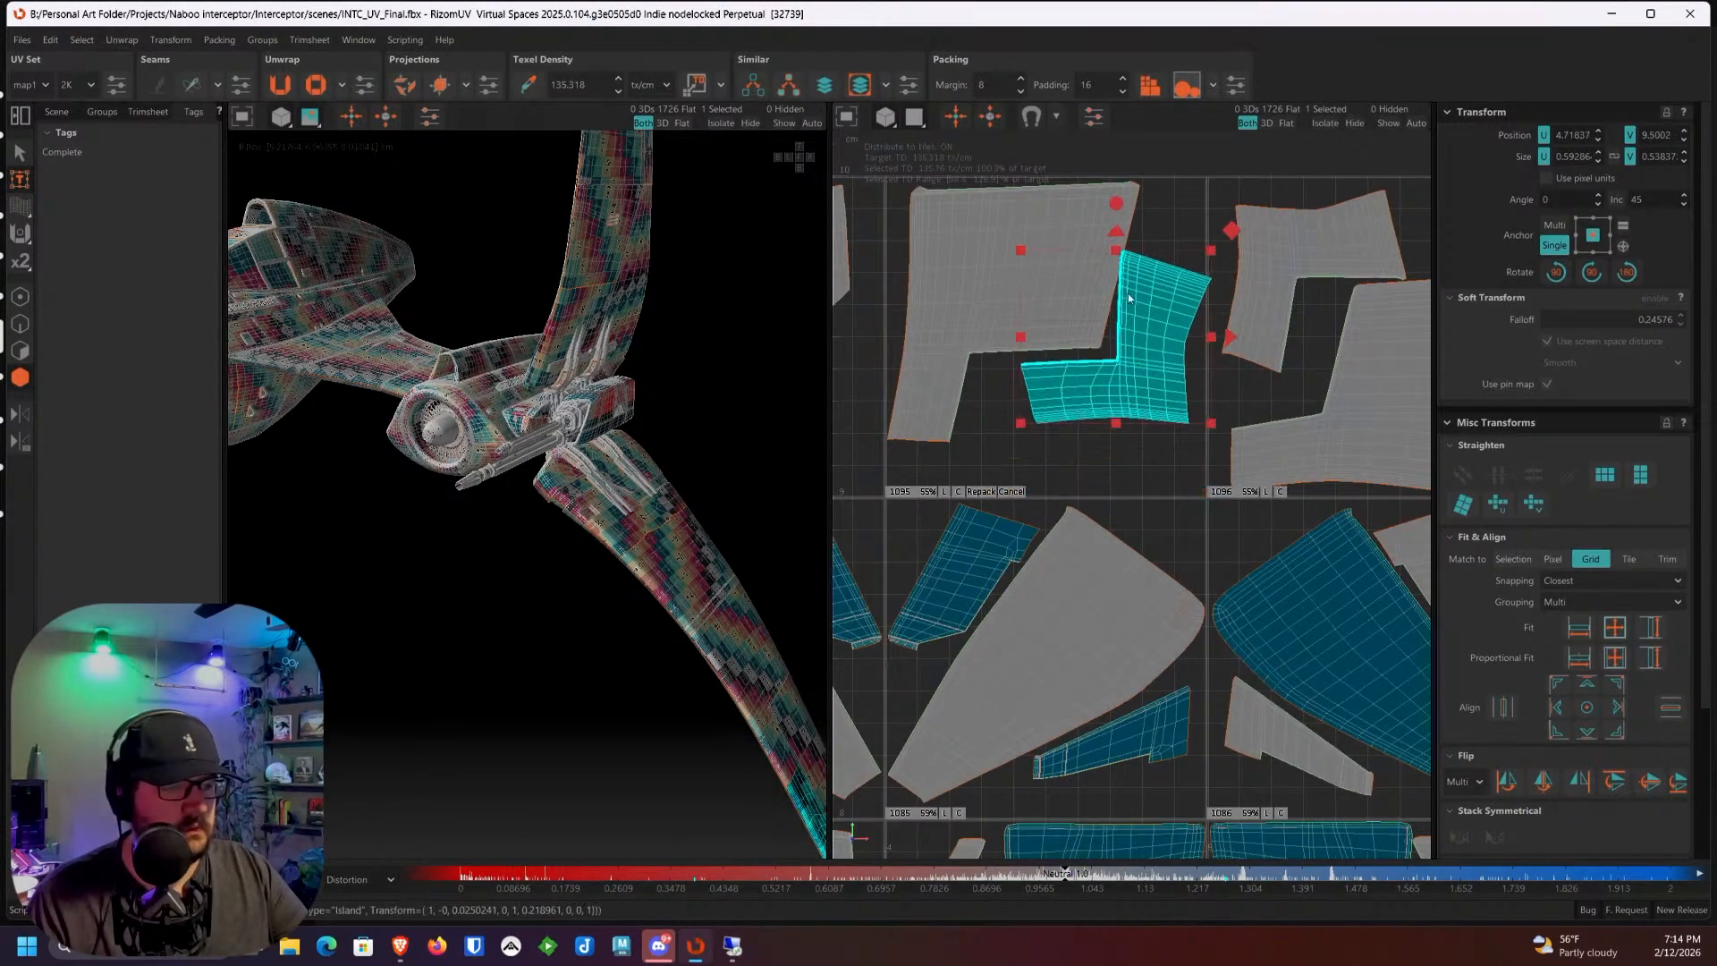
Step: Rotate the L-shaped island in tile 1095 slightly and nudge it into the gap beside the large panel
drag(1116, 204, 1129, 204)
scroll(1130, 260, up, 3)
drag(1134, 287, 1130, 315)
scroll(1077, 350, down, 3)
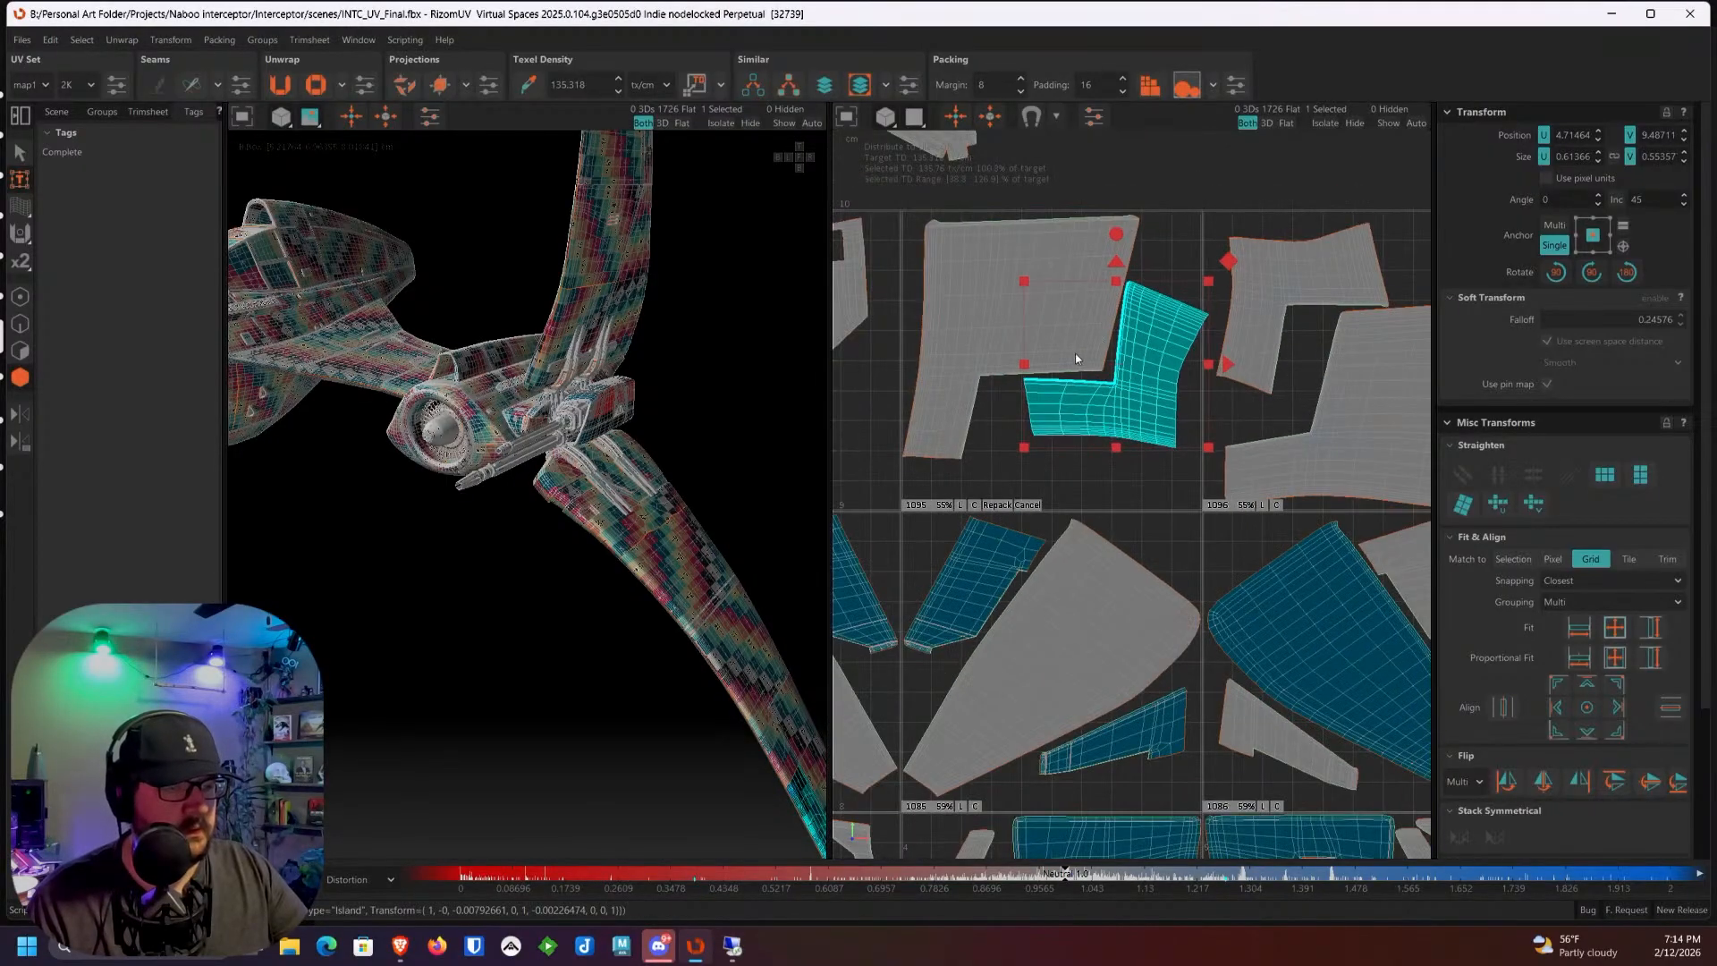
Step: Review the layouts of tiles 1096 to 1098 and check the selected L-shaped island's outer corner against the border of tile 1098
alt+middle_drag(1294, 361, 1042, 360)
alt+middle_drag(1385, 351, 1075, 333)
scroll(1136, 337, down, 1)
alt+middle_drag(944, 332, 1245, 334)
alt+middle_drag(1415, 333, 1017, 332)
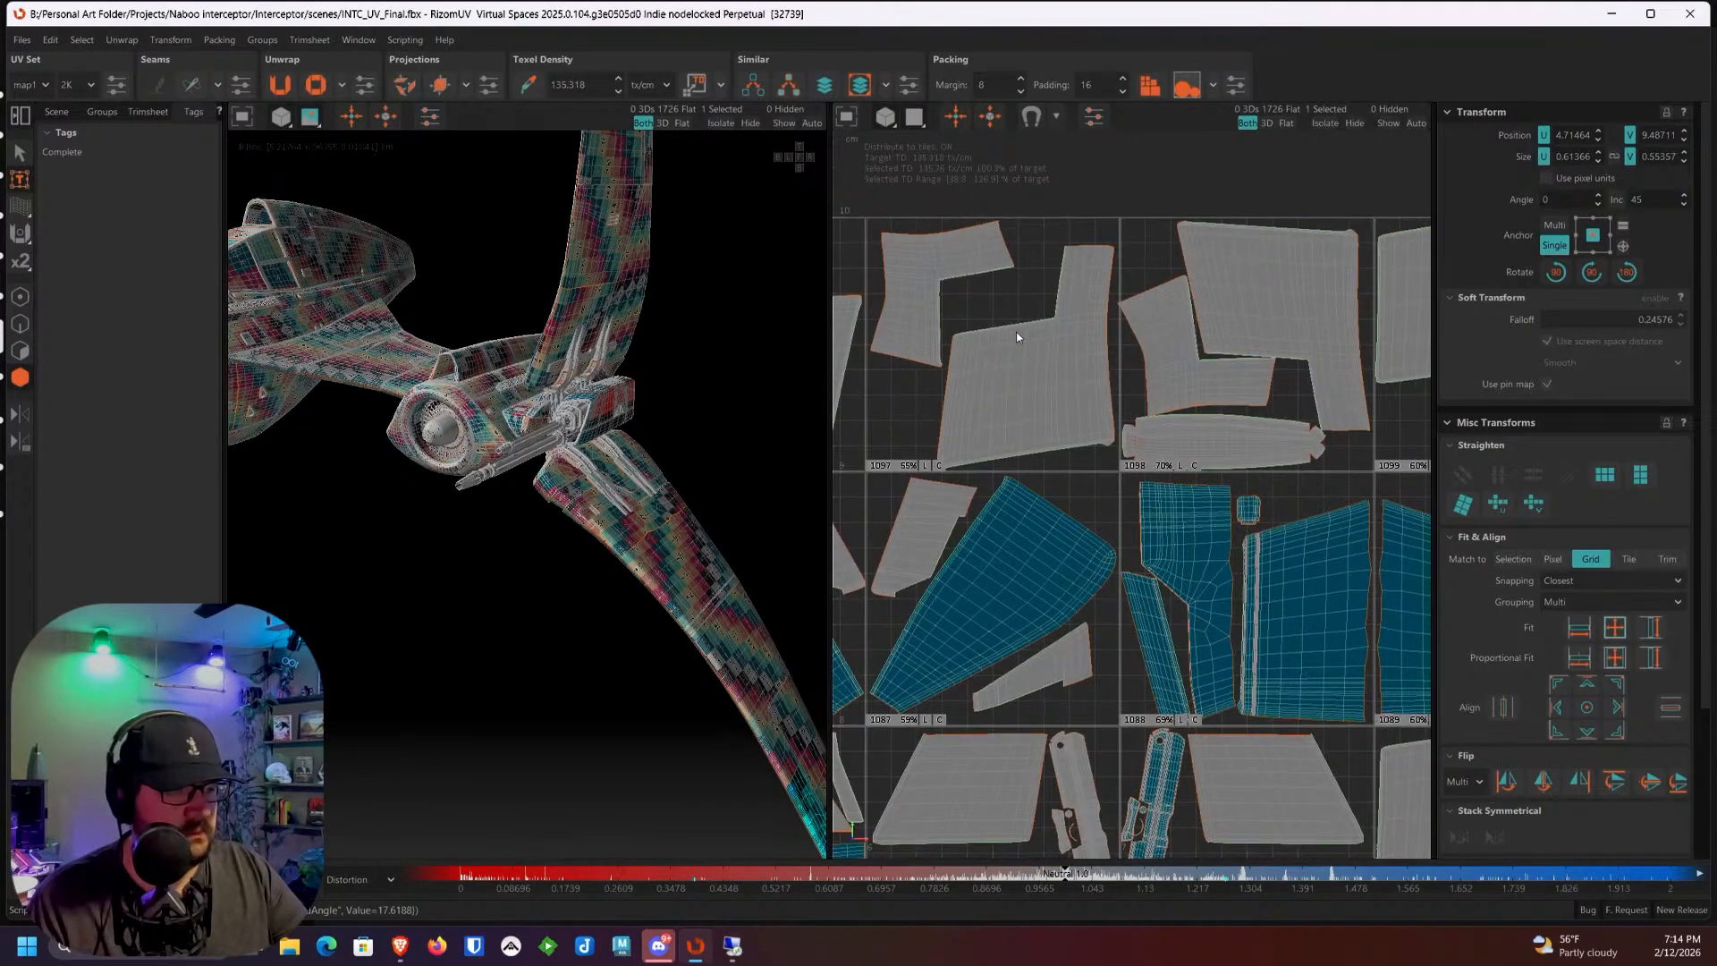
scroll(1288, 326, up, 3)
scroll(1077, 317, up, 1)
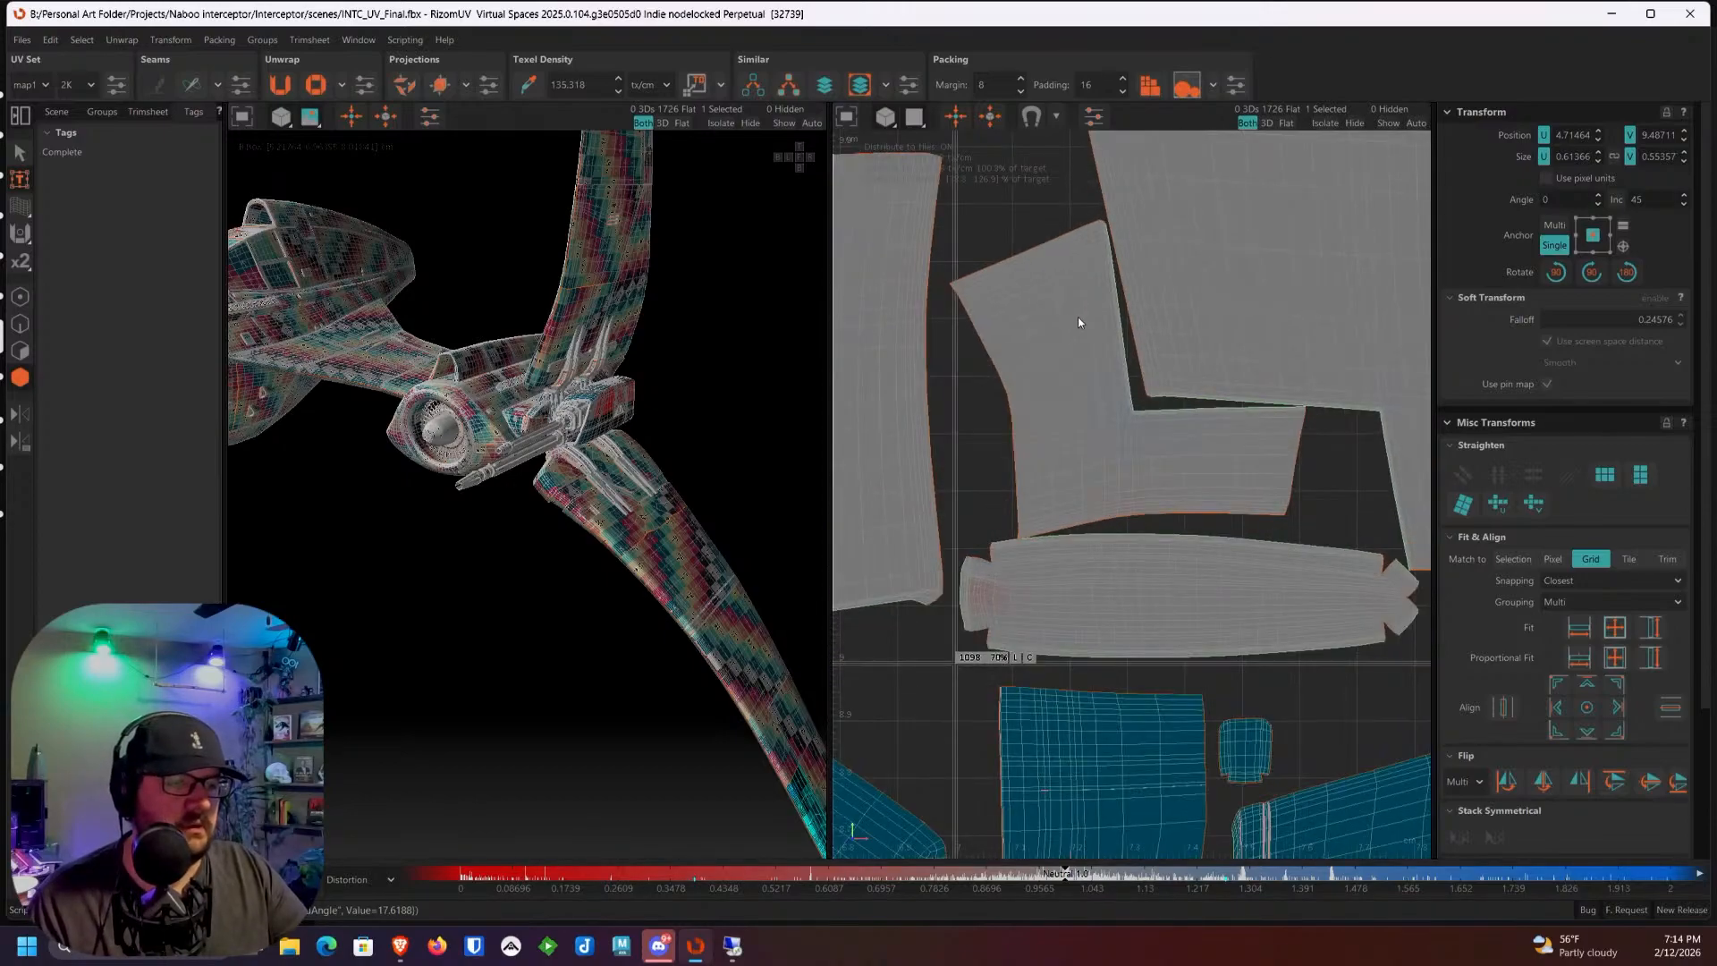
click(1006, 308)
scroll(1003, 309, up, 2)
scroll(1004, 308, up, 3)
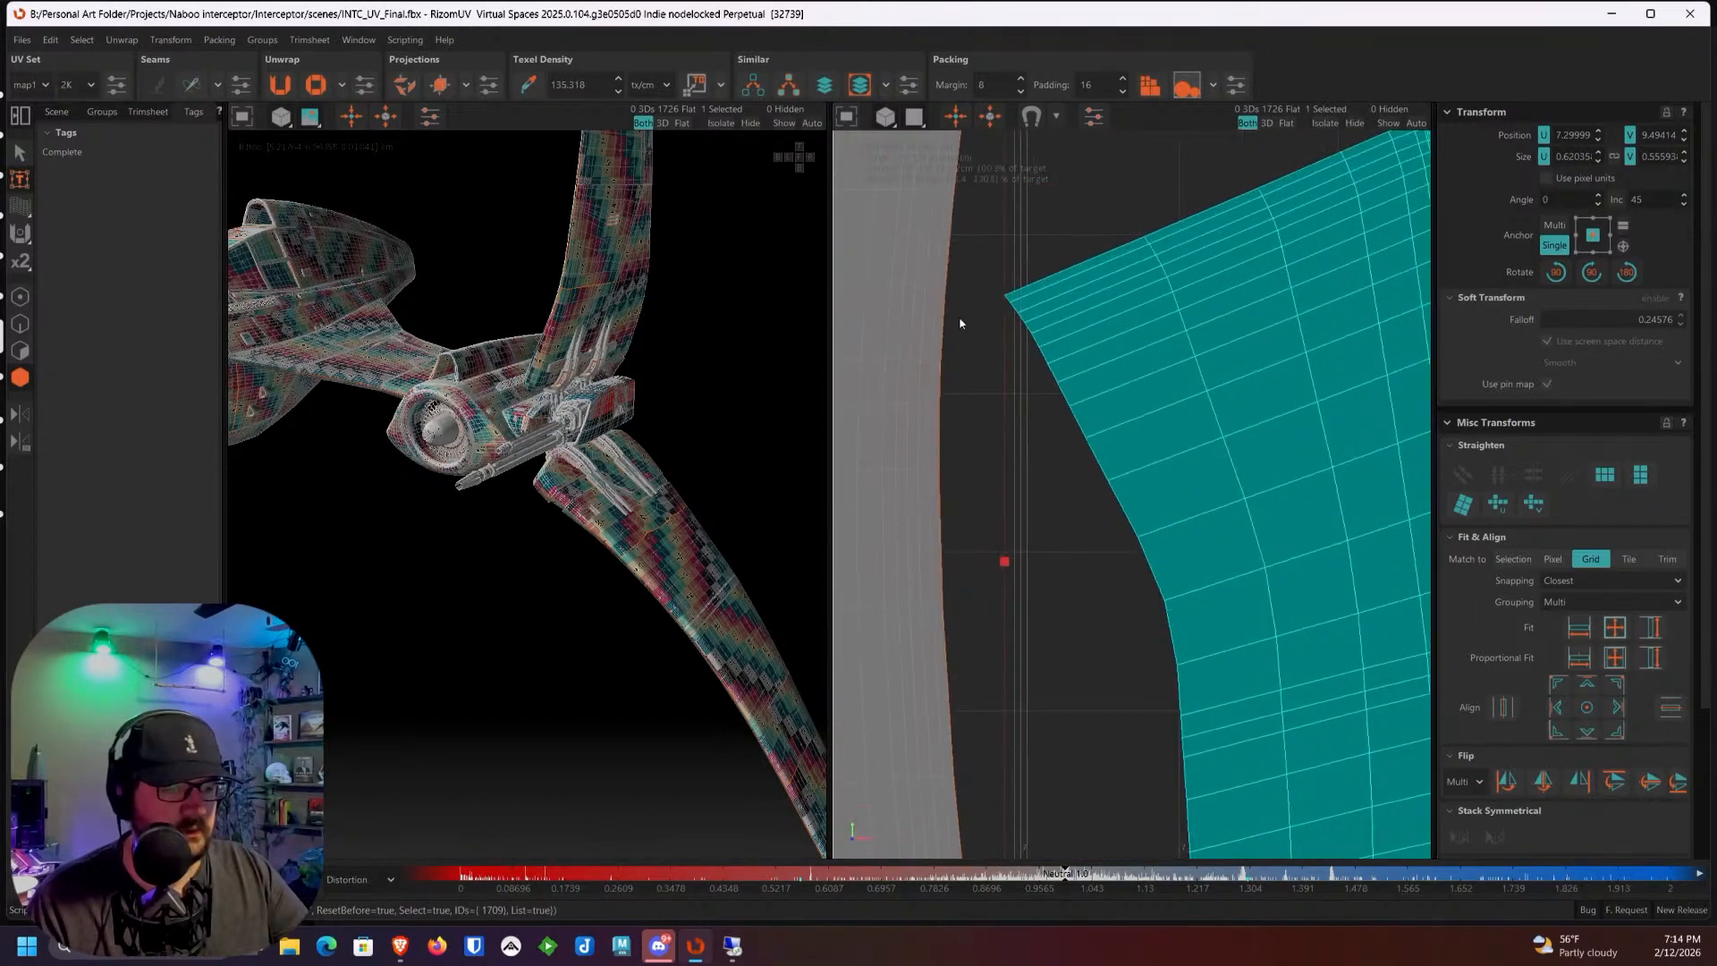
Step: In vertex mode, shift the outer corner vertices of tile 1098's L-shaped island inward and slightly up, away from the tile border
click(19, 296)
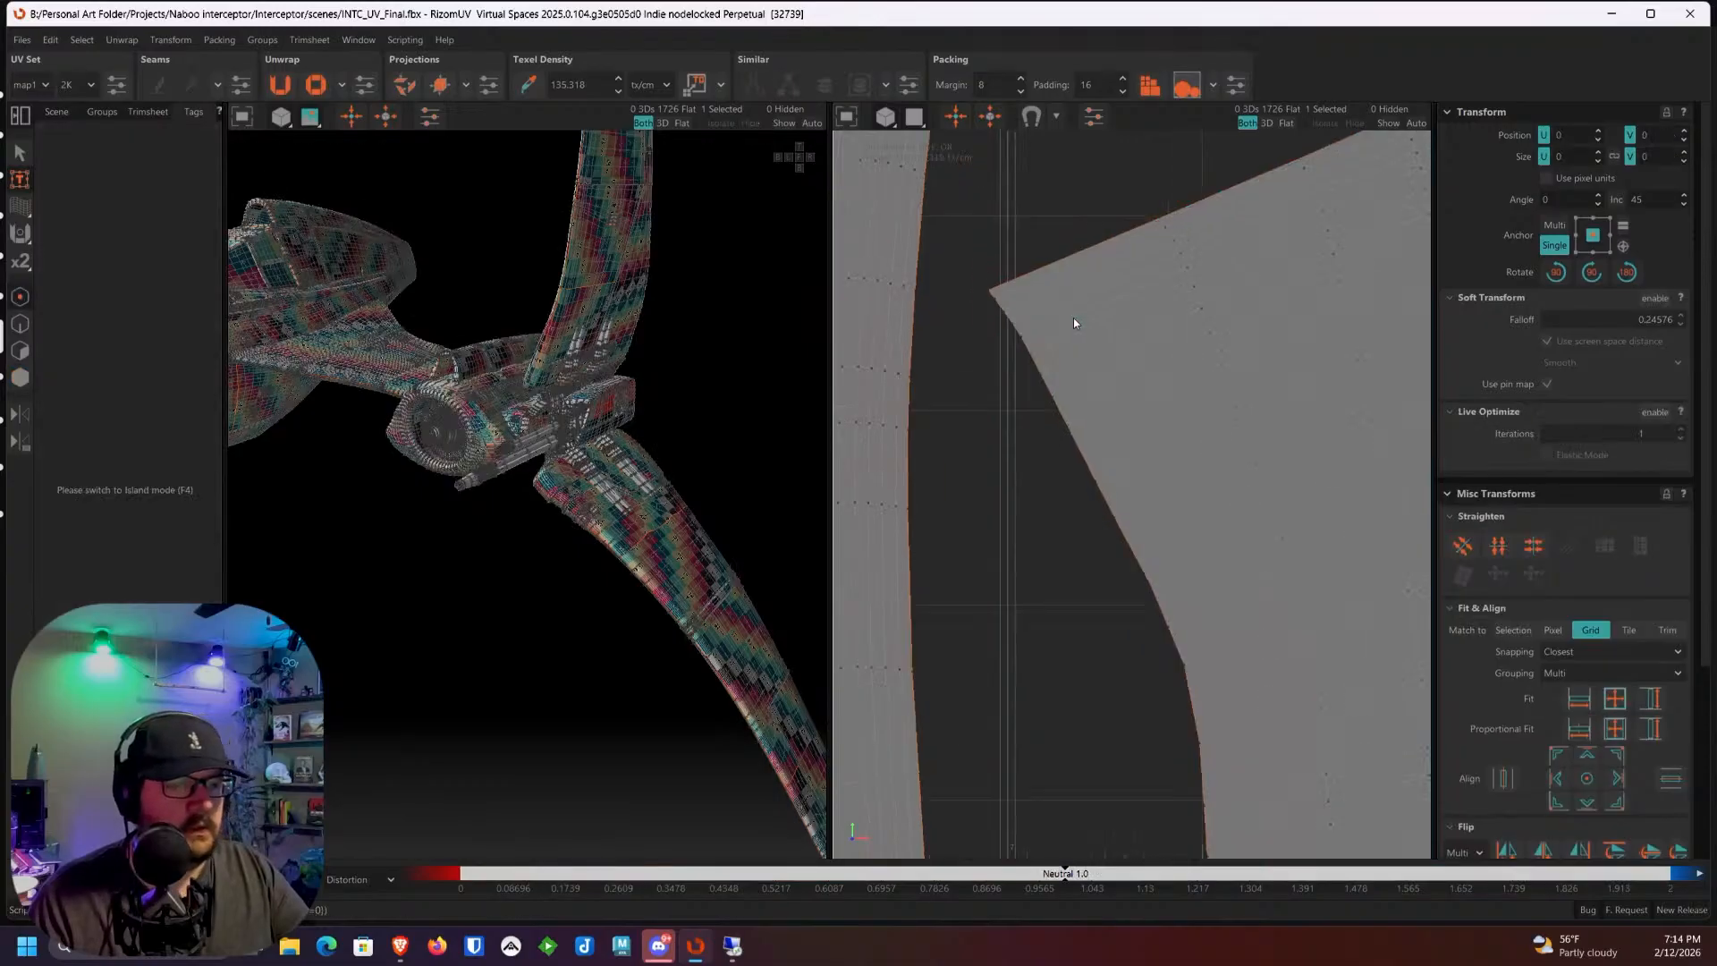
scroll(1075, 318, up, 2)
drag(907, 255, 1056, 444)
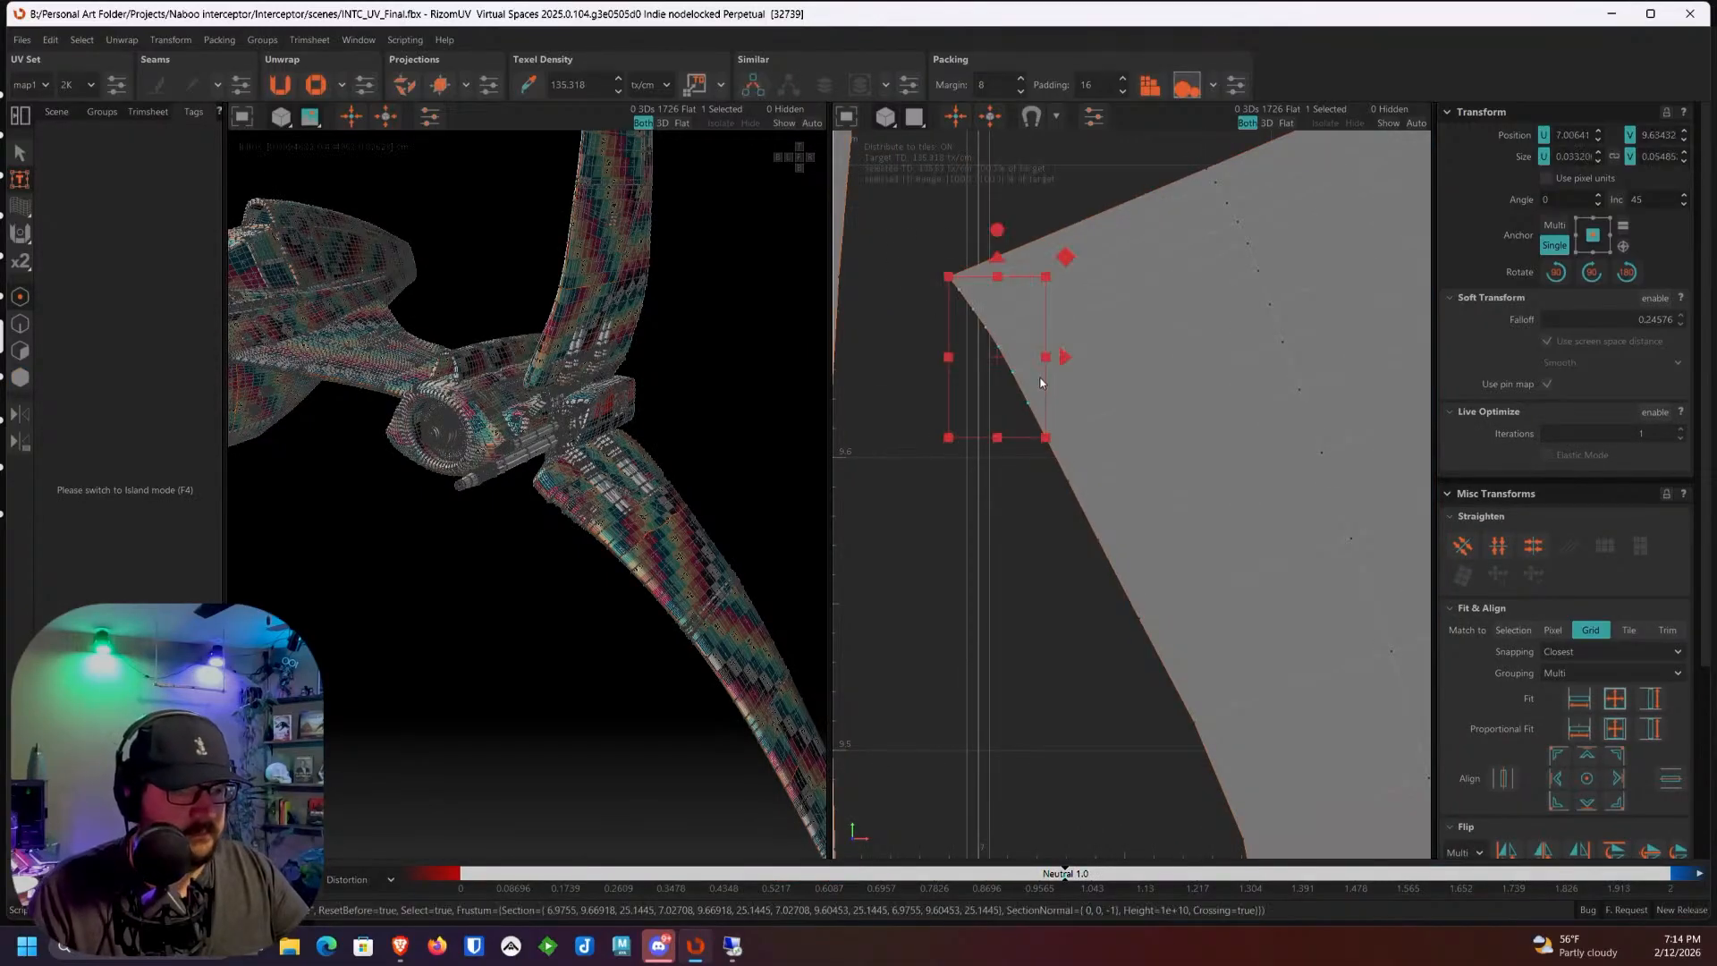
drag(1065, 359, 1087, 357)
drag(1033, 254, 1020, 234)
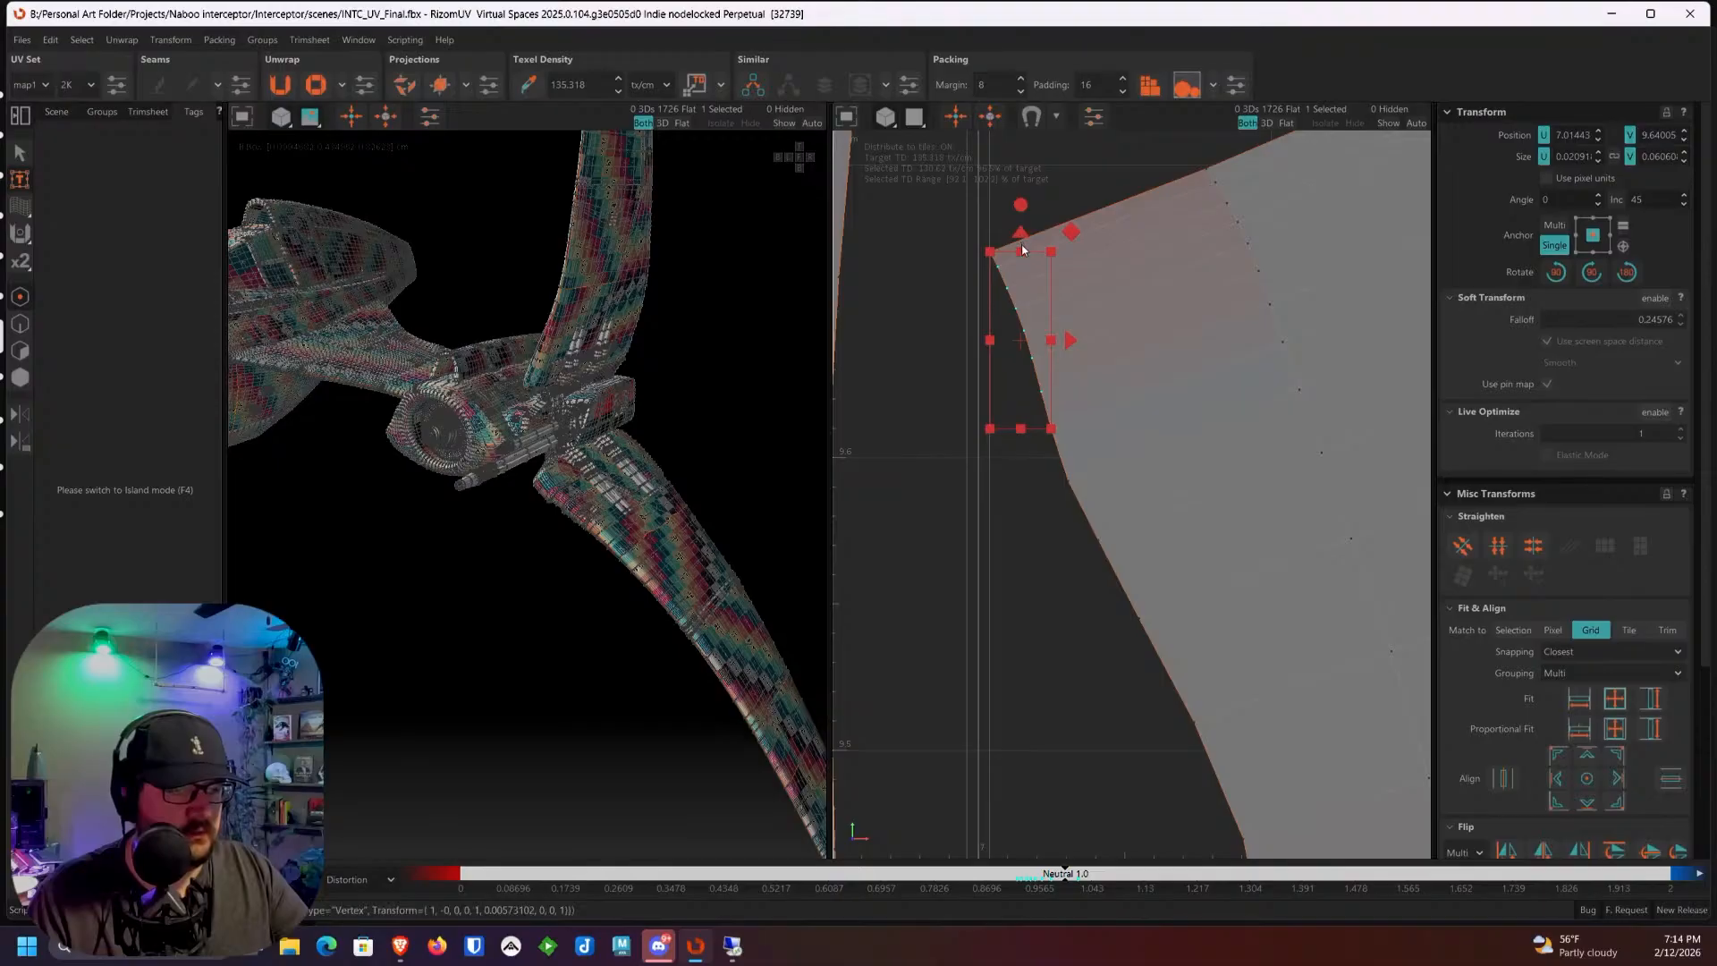
click(1051, 202)
scroll(1054, 228, down, 6)
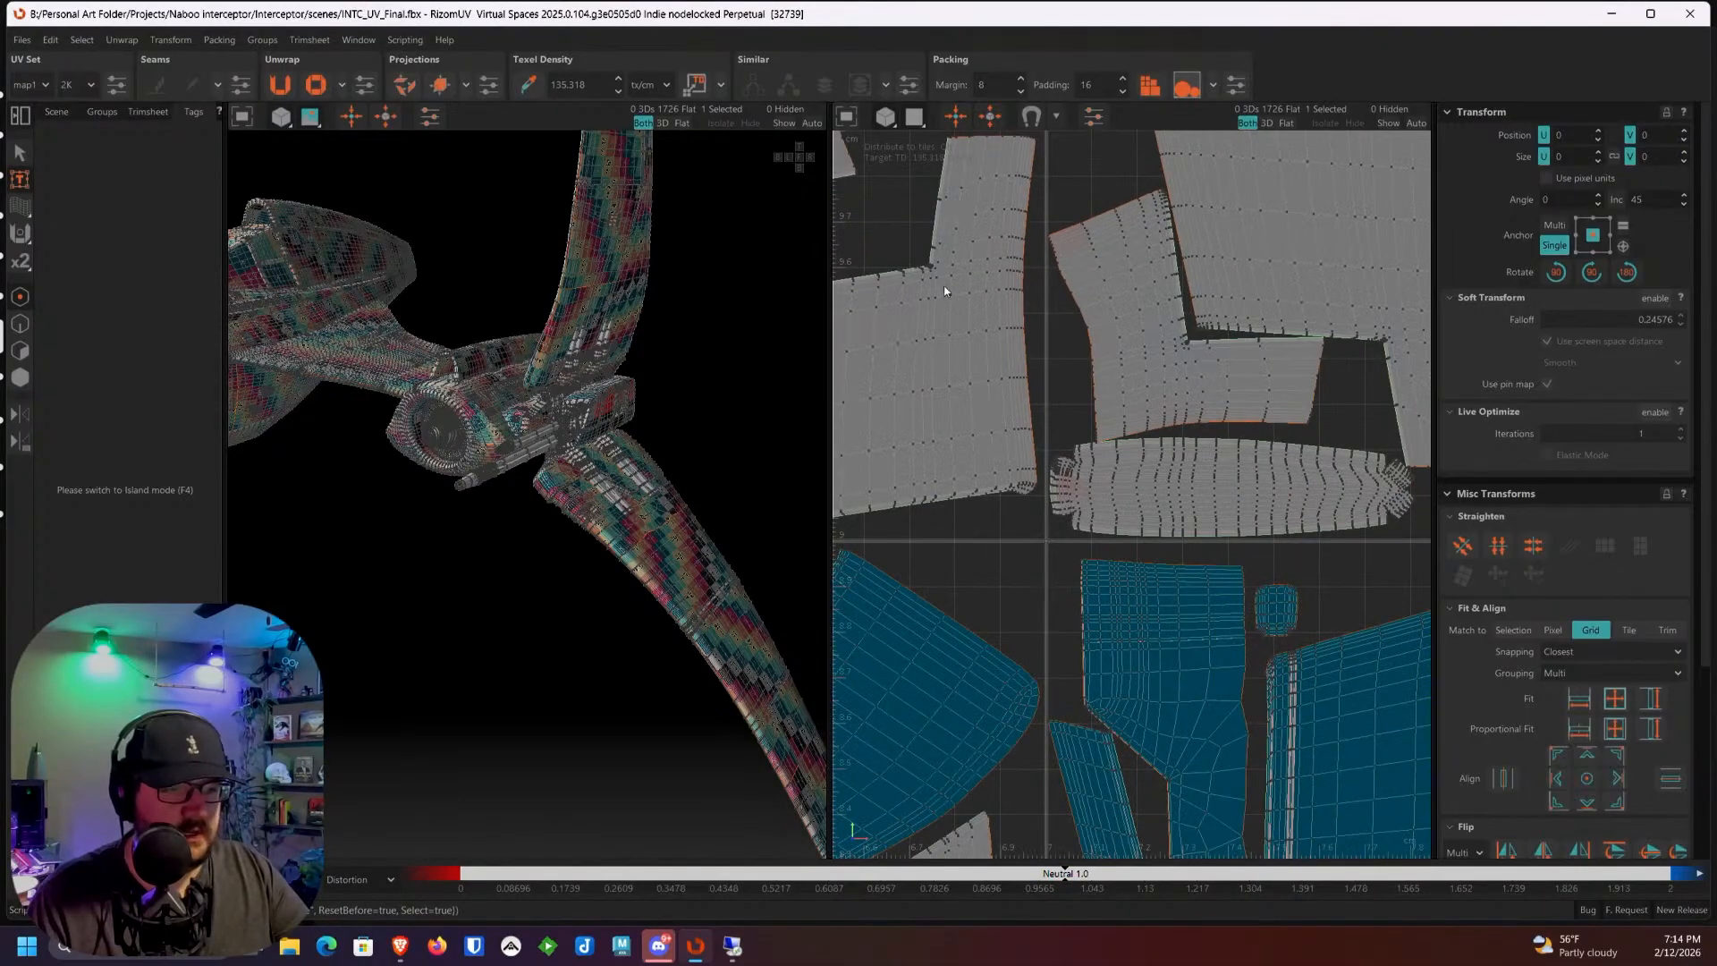
Step: Rotate and shift the outer corner vertices of the L-shaped island in tile 1095 so the corner stays inside the tile border
scroll(939, 308, down, 3)
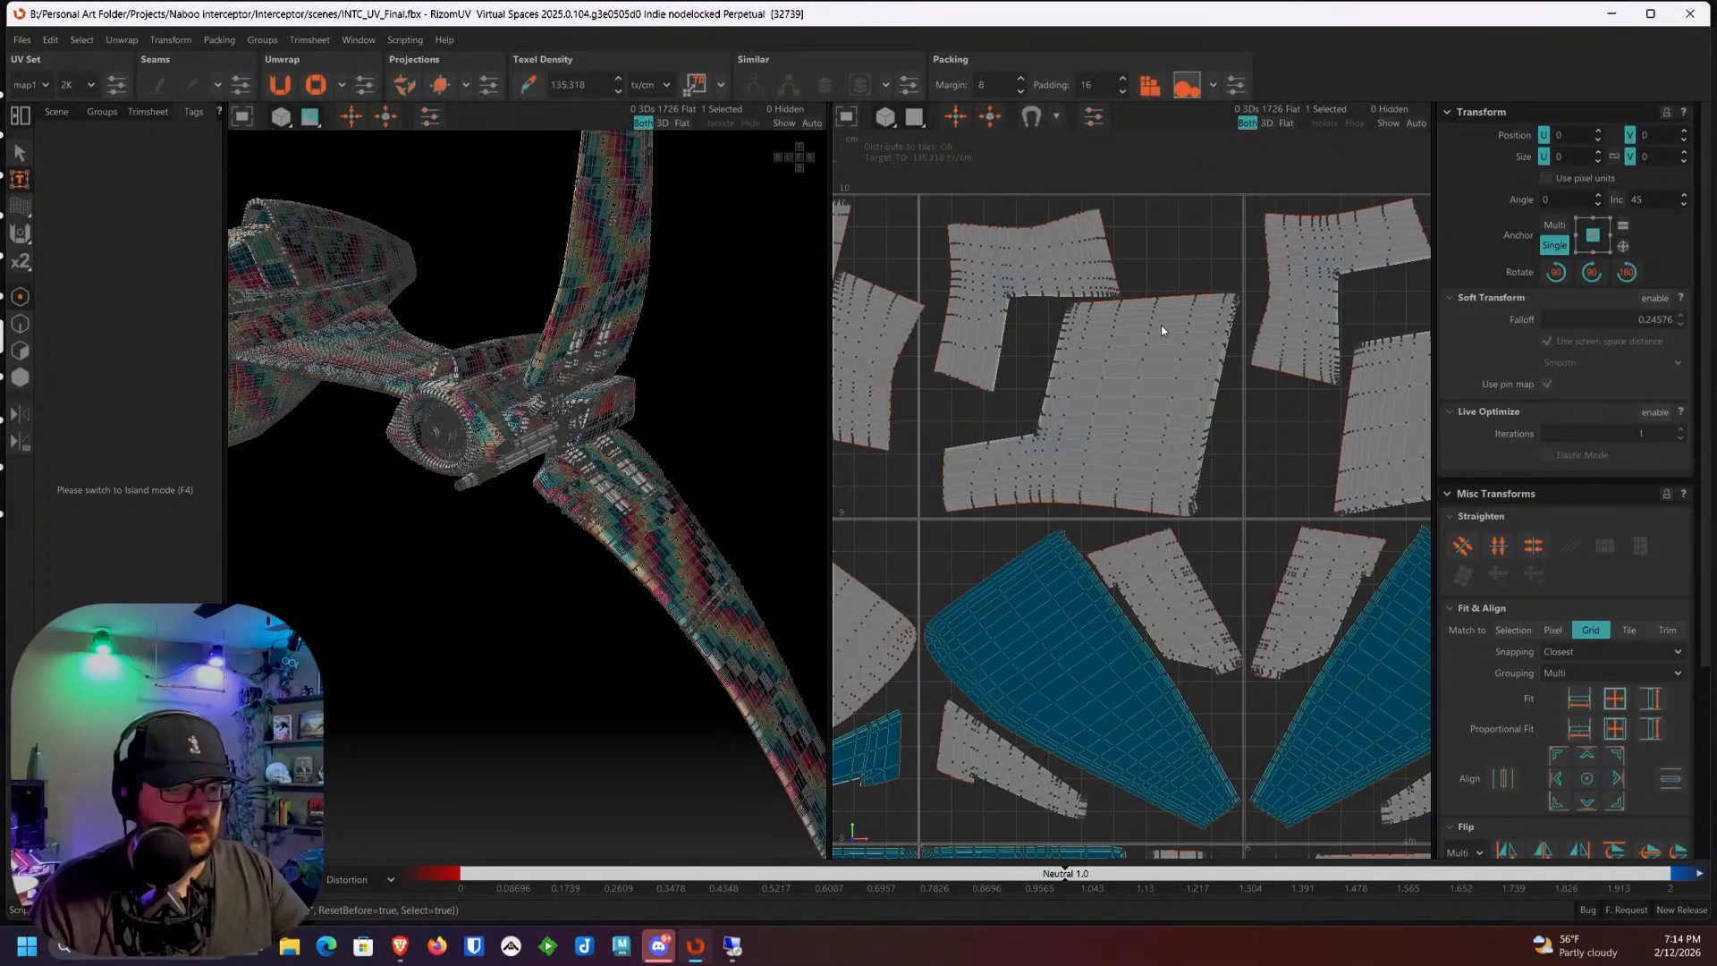
scroll(1161, 324, down, 2)
scroll(1228, 330, up, 6)
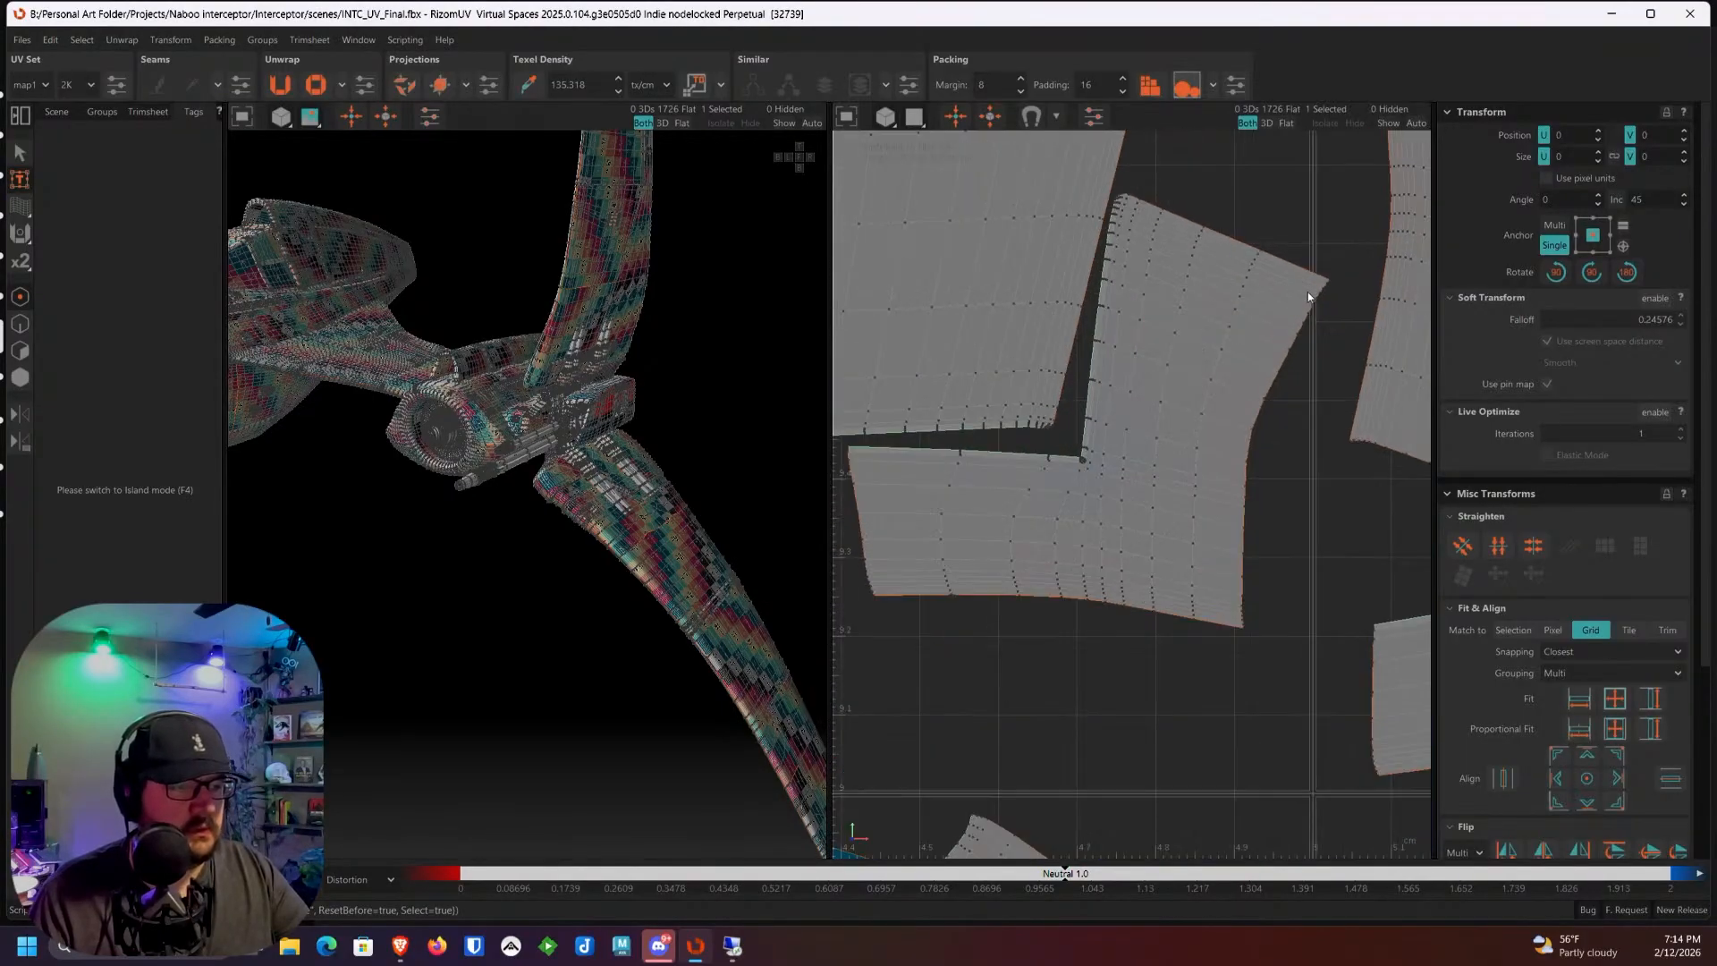
scroll(1304, 297, up, 3)
drag(1240, 228, 1373, 389)
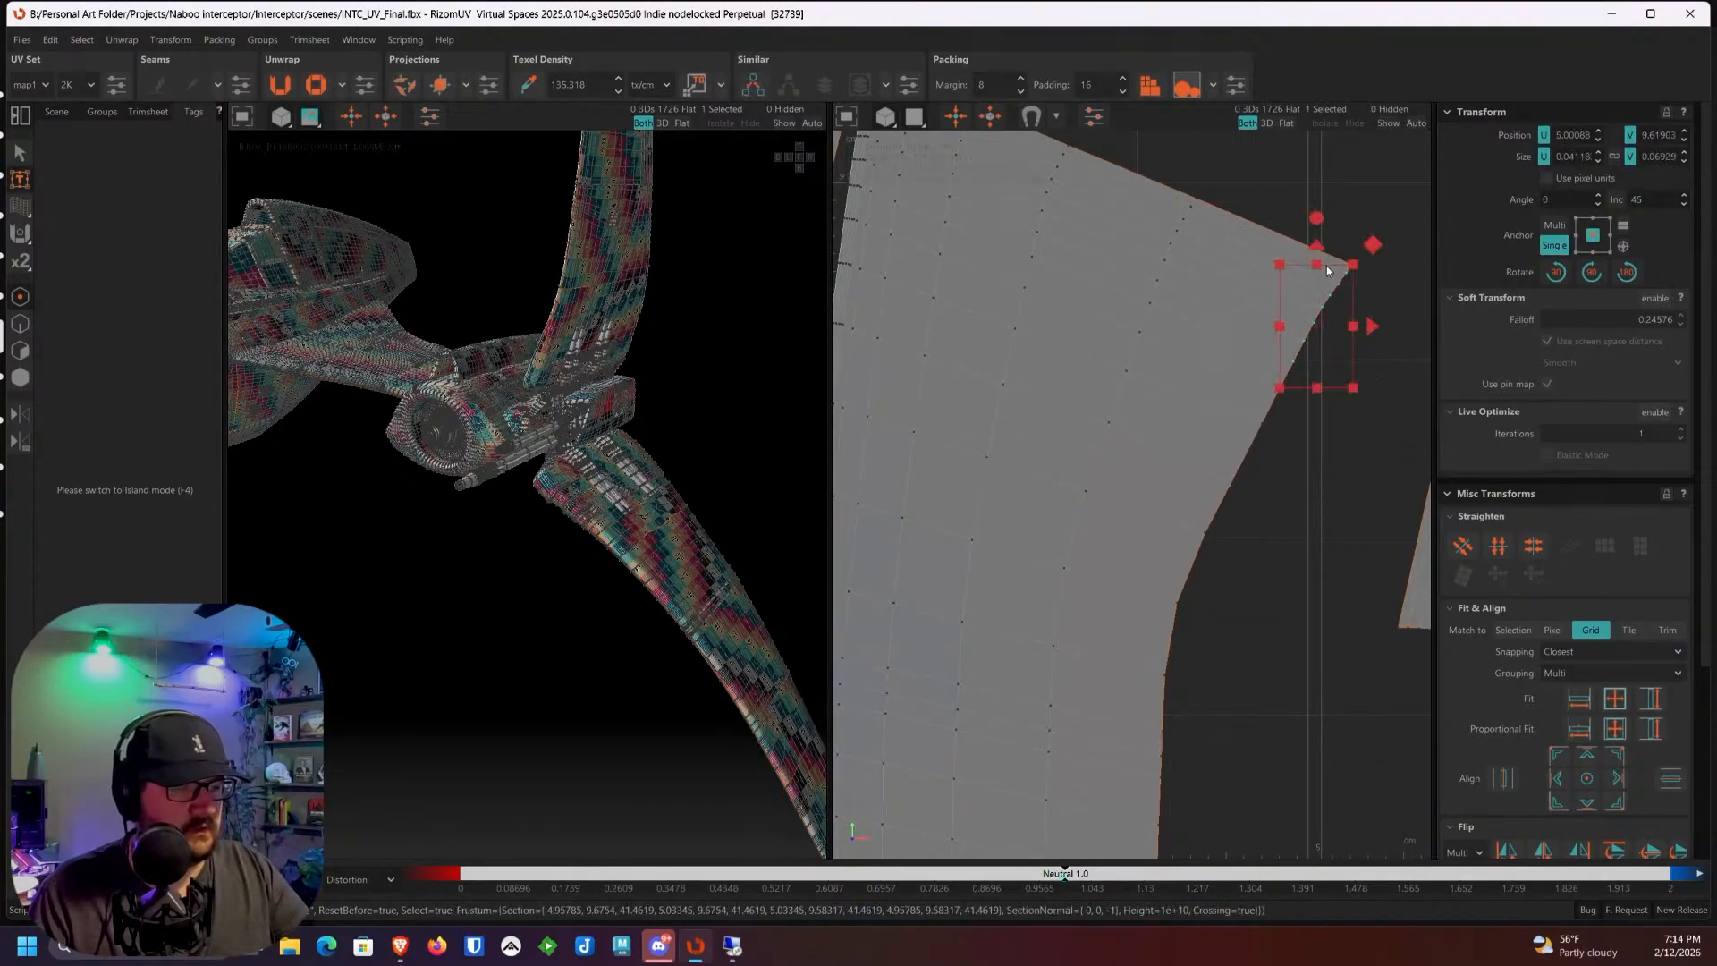
drag(1317, 218, 1299, 219)
drag(1361, 327, 1336, 326)
mouse_move(1288, 212)
mouse_down()
mouse_move(1292, 236)
mouse_move(1291, 201)
mouse_up()
drag(1328, 301, 1335, 300)
scroll(1327, 295, up, 1)
scroll(1325, 286, up, 2)
scroll(1324, 281, down, 1)
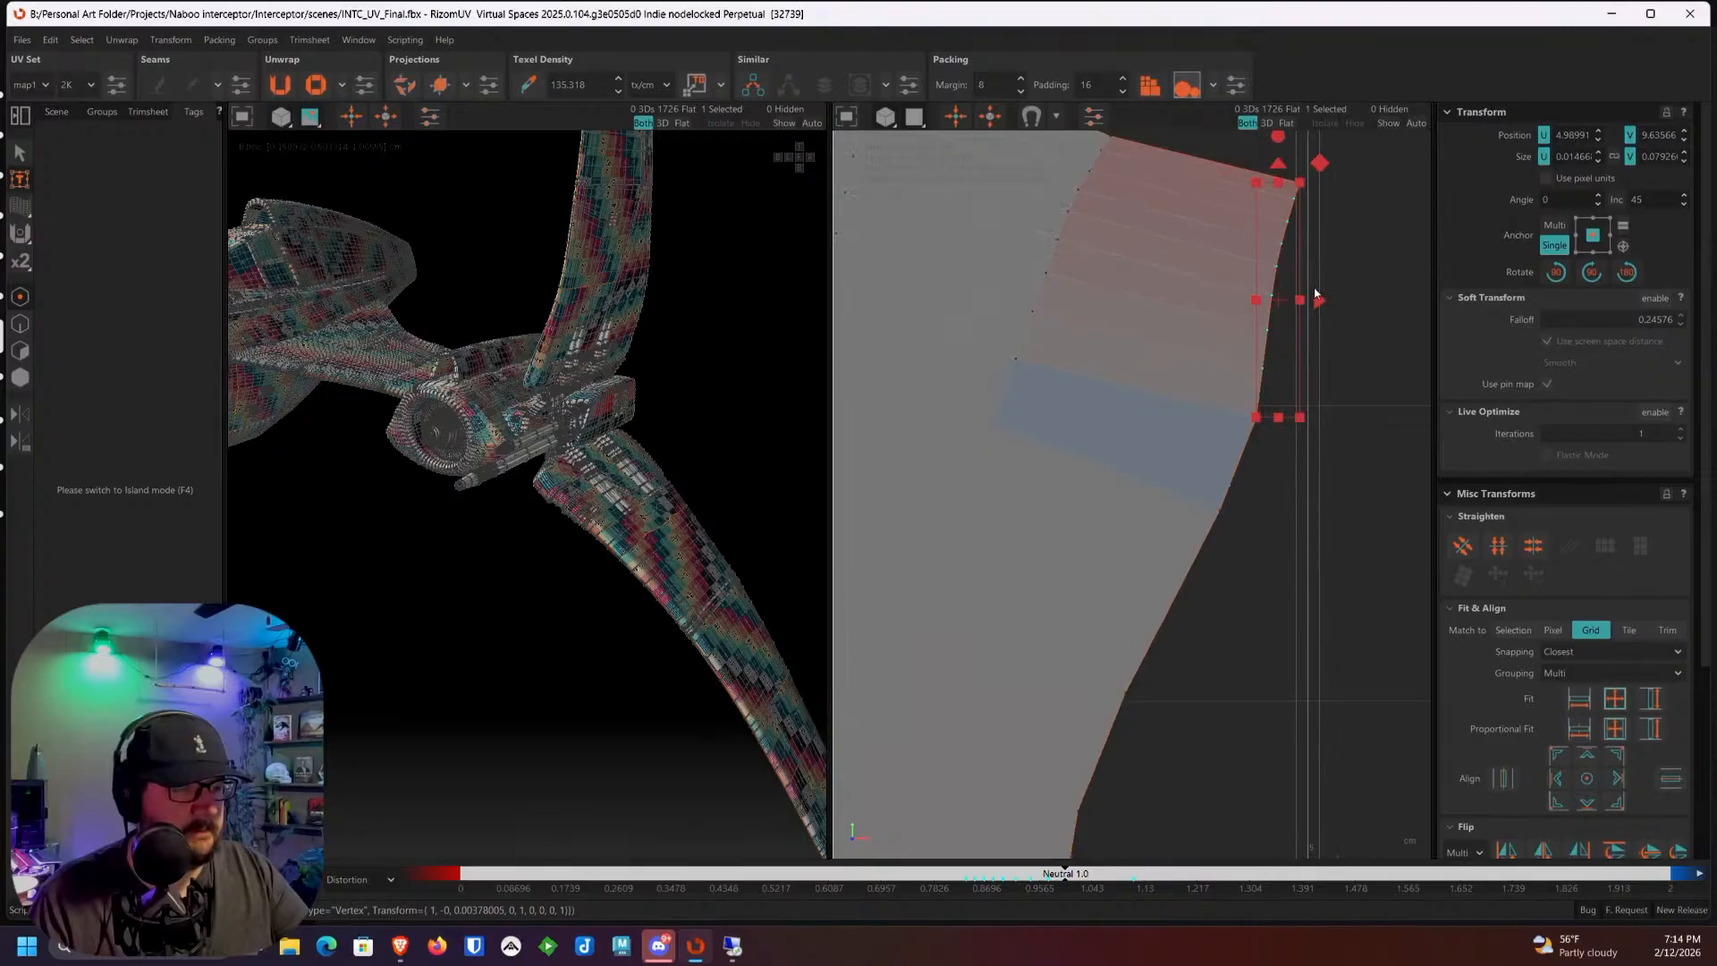
Step: Raise the neighbouring row of vertices slightly to even out the reshaped corner of the L-shaped island in tile 1095
scroll(1315, 294, down, 3)
drag(1112, 230, 1182, 439)
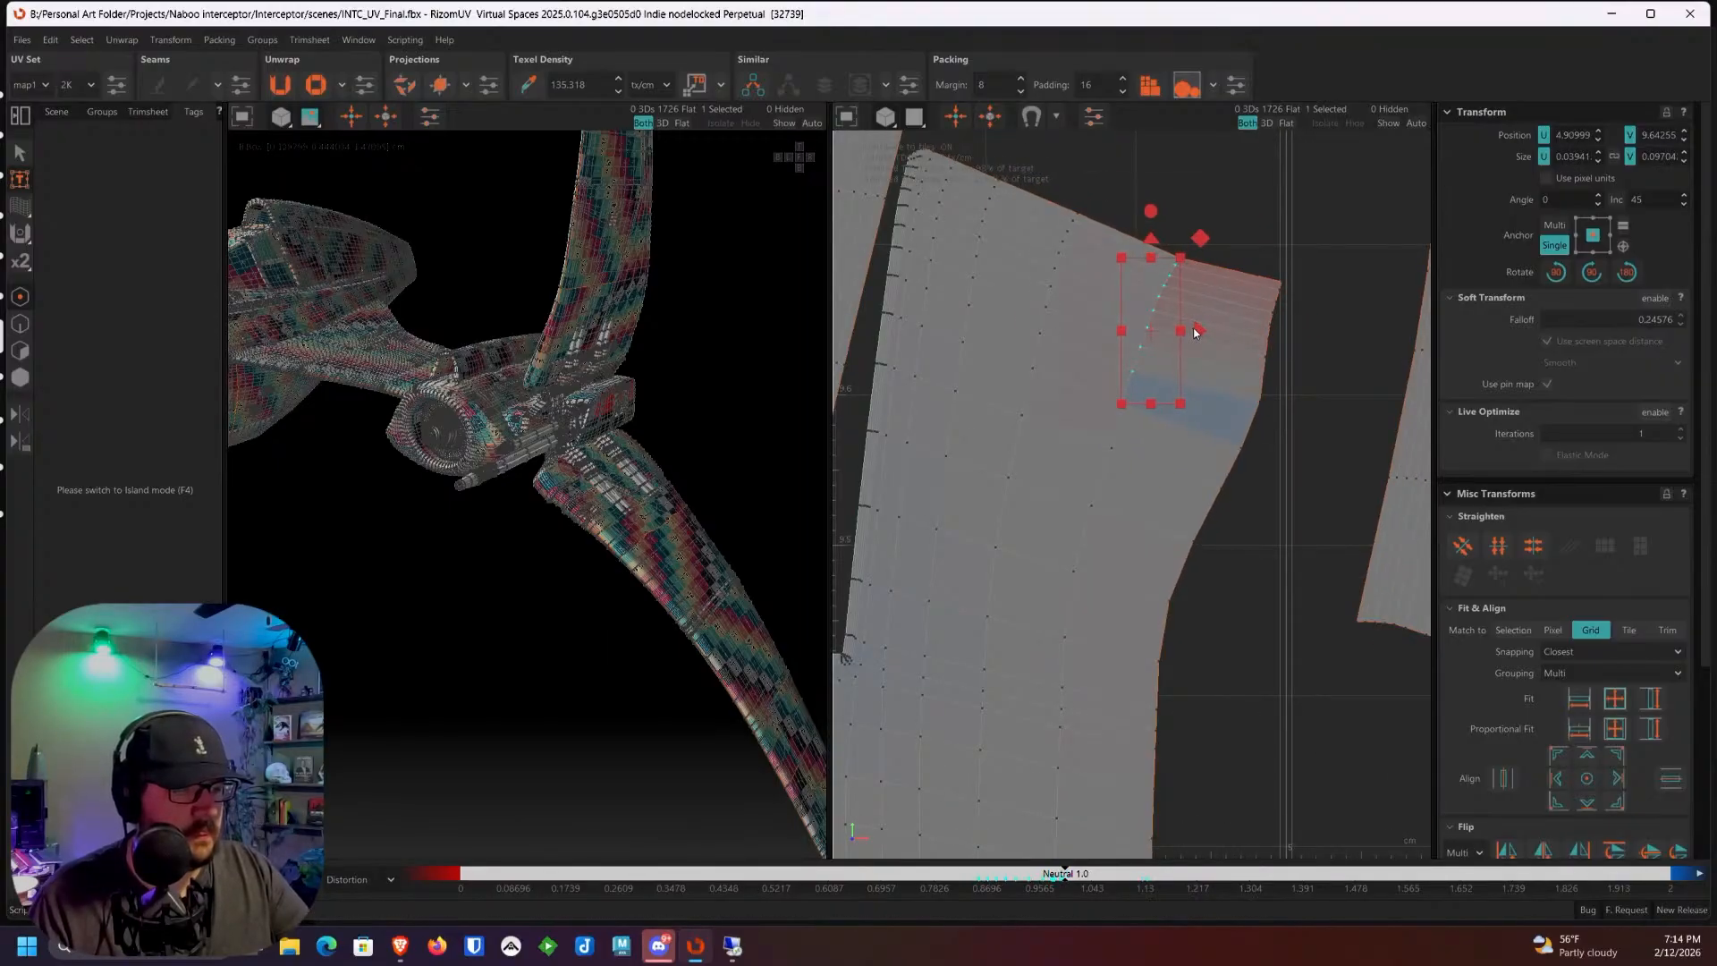
drag(1156, 240, 1150, 233)
click(1227, 228)
scroll(1220, 325, down, 5)
scroll(1229, 347, down, 5)
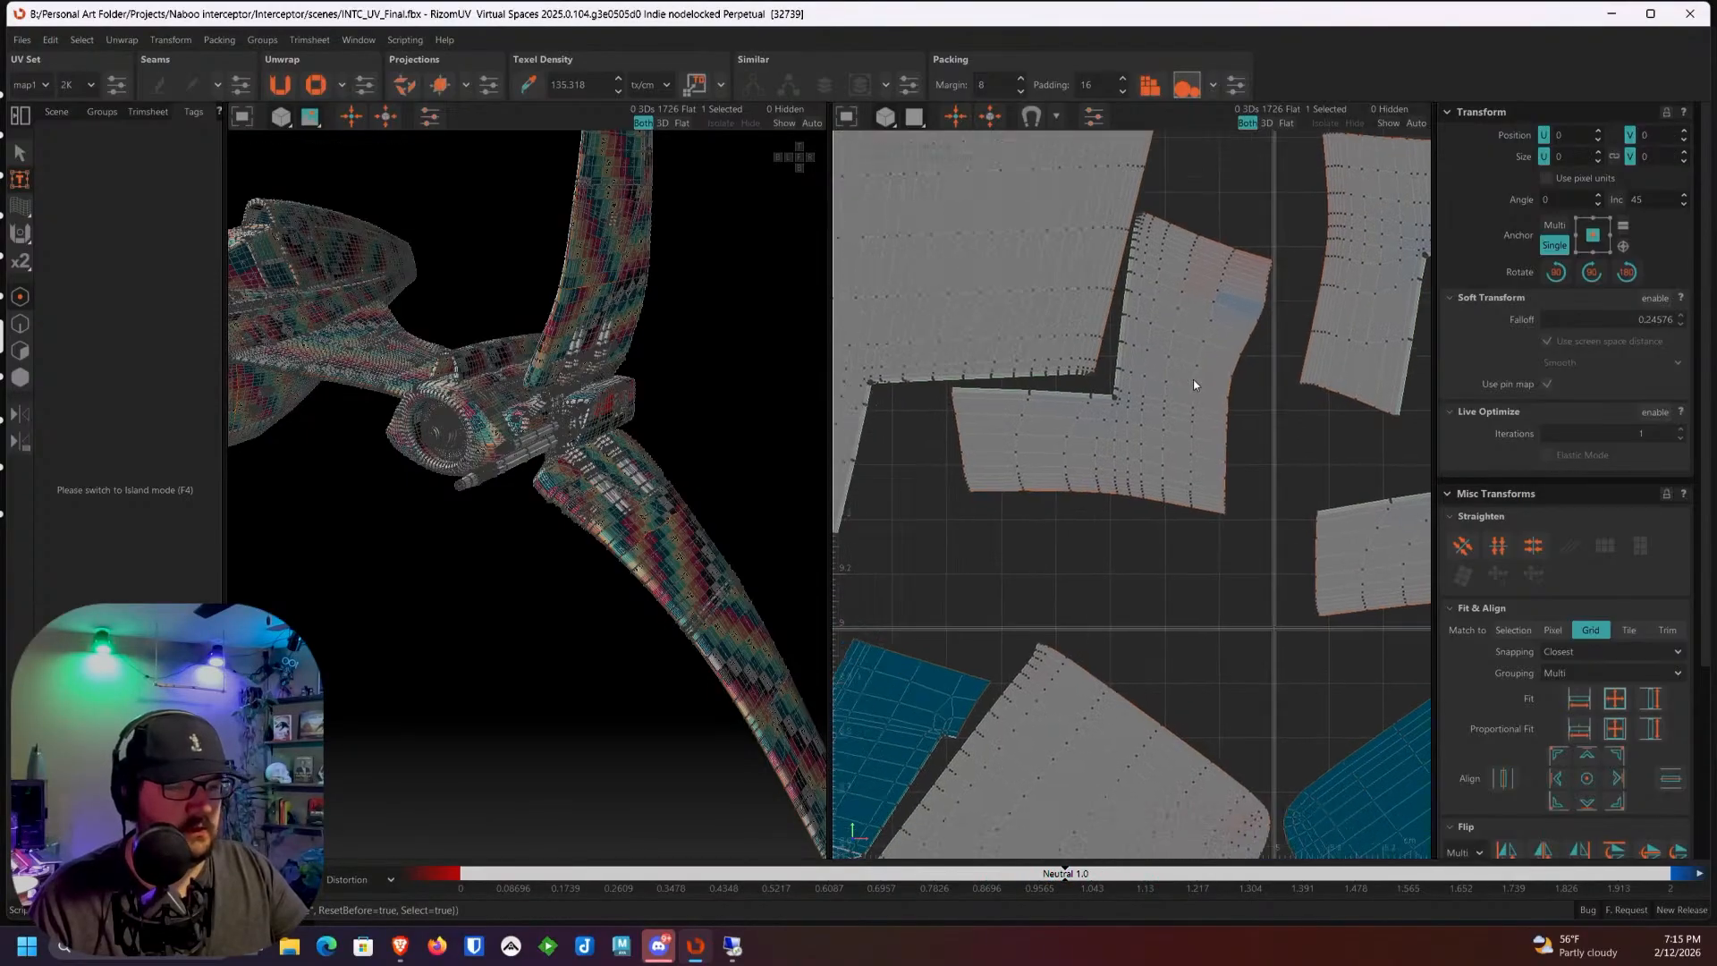
Step: In island mode, sample the texel density of the strip island in tile 1098 and apply it to the loose strip
click(1099, 192)
right_click(1079, 154)
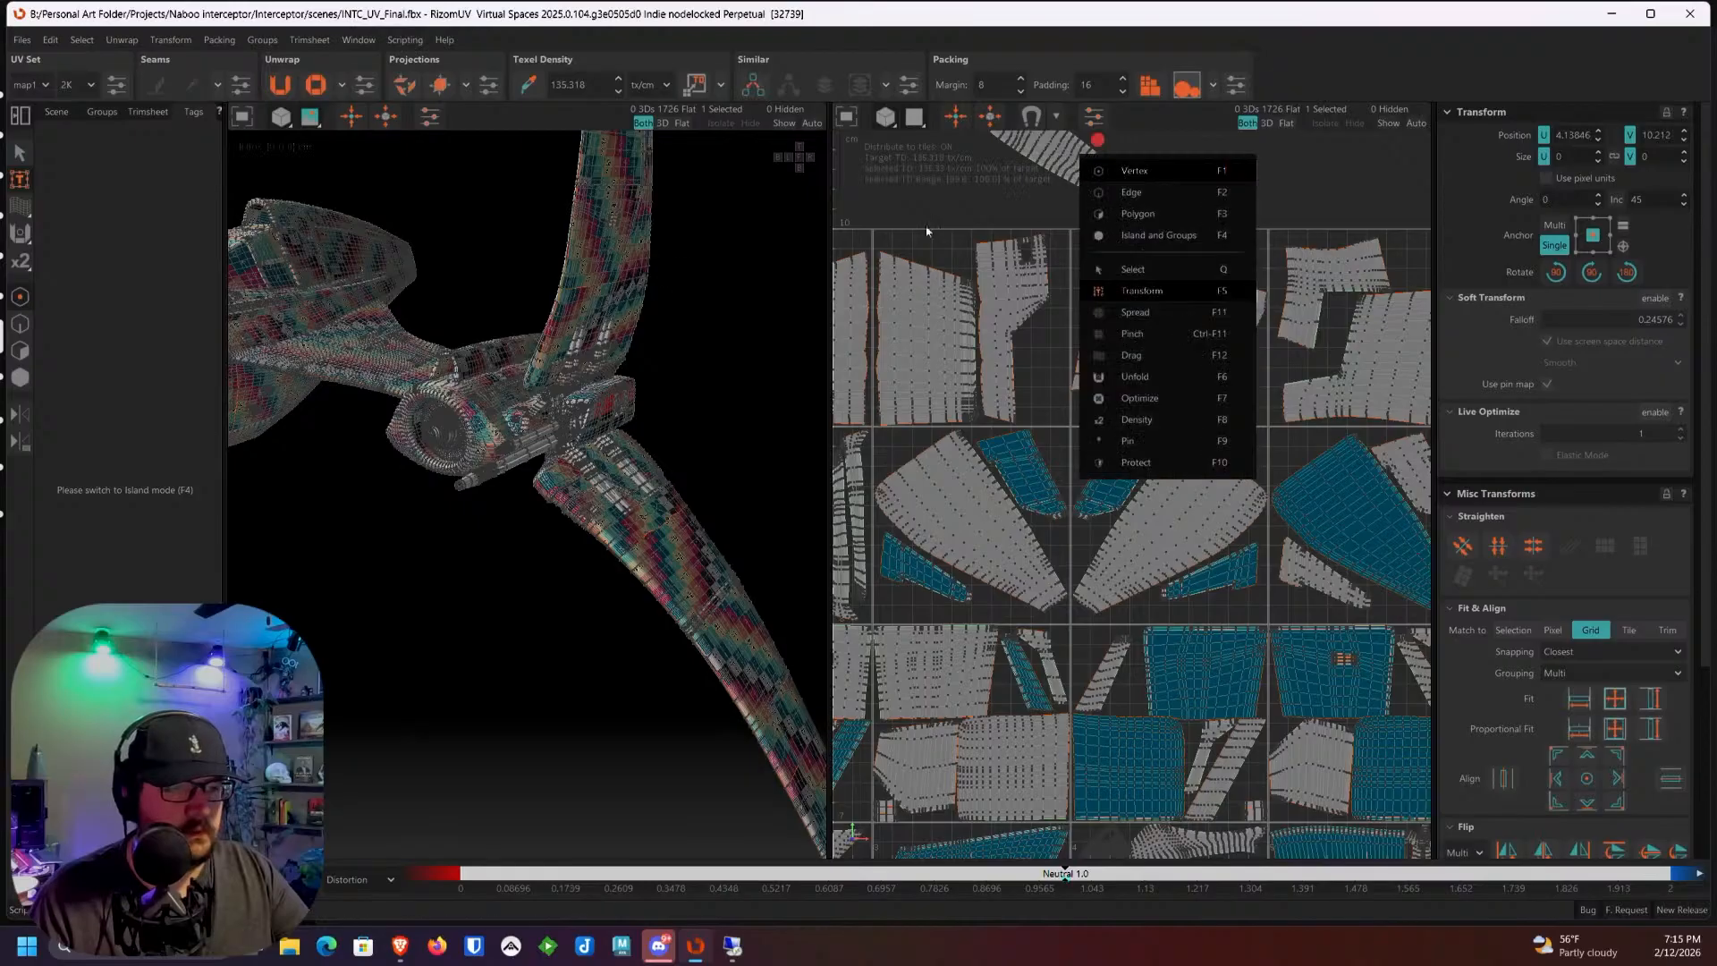
click(20, 377)
middle_drag(1190, 409, 847, 422)
click(1368, 409)
scroll(1352, 410, down, 1)
click(529, 85)
click(955, 253)
click(695, 85)
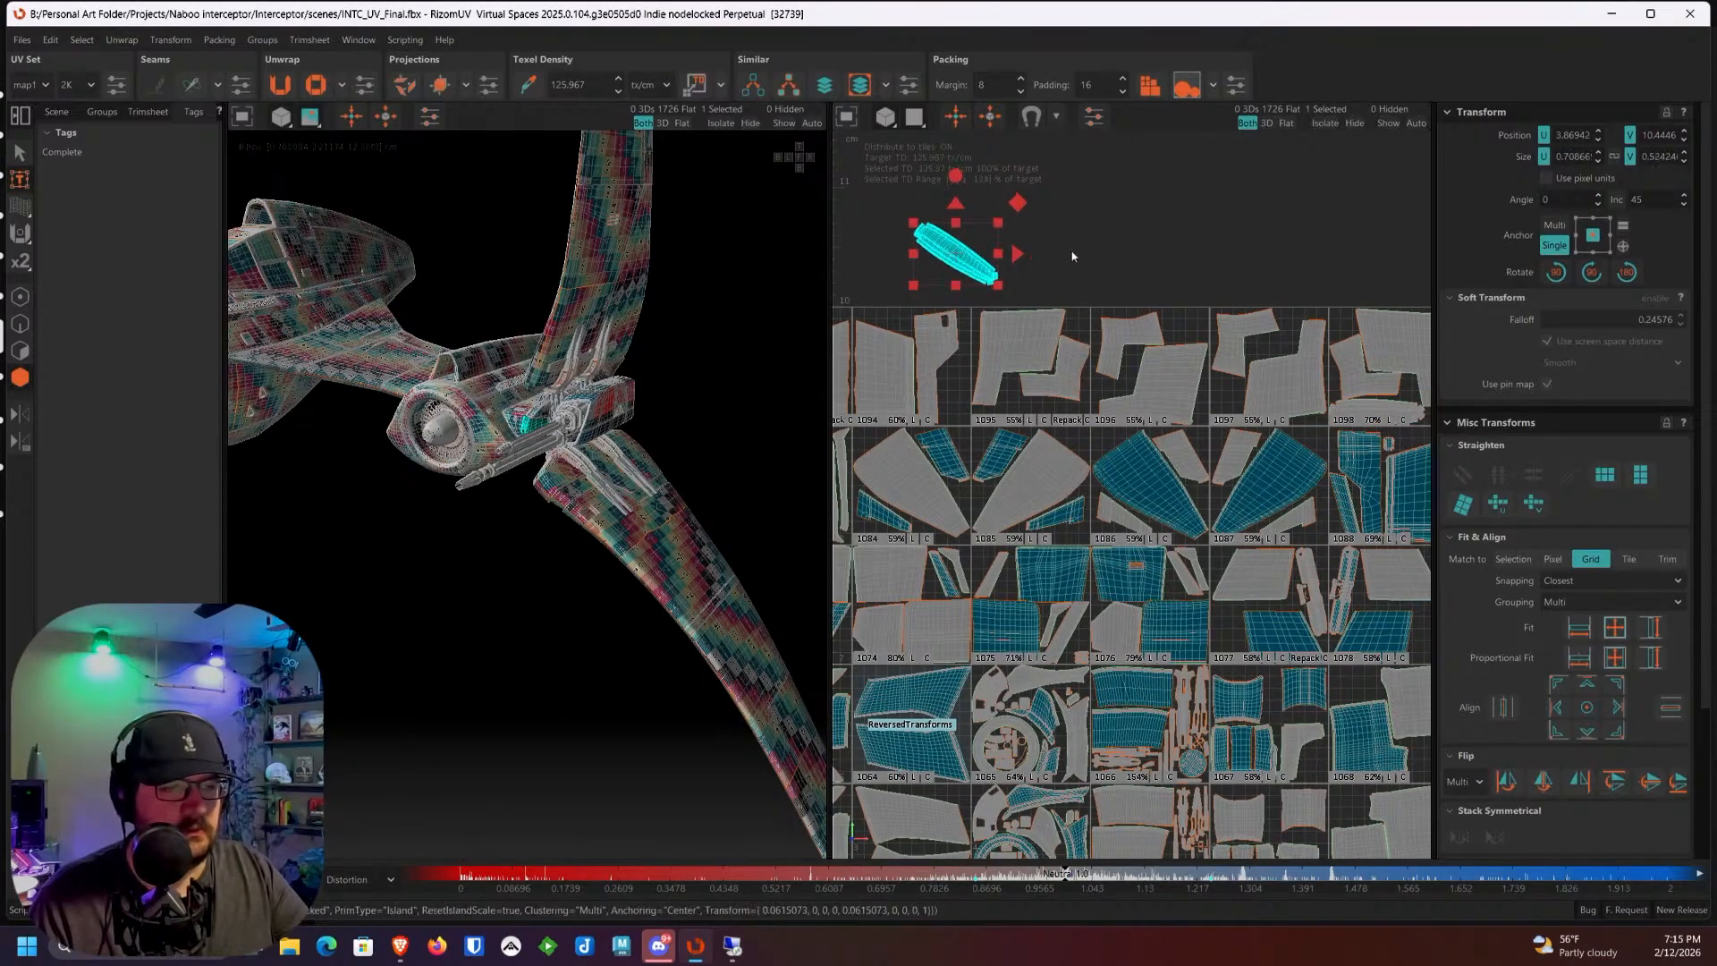
Step: Place the loose strip horizontally along the bottom of tile 1095, below the L-shaped island, and fine-tune its rotation
scroll(1072, 254, up, 3)
drag(921, 265, 1064, 546)
scroll(1060, 541, up, 1)
middle_drag(1000, 455, 1070, 389)
scroll(1070, 386, up, 3)
drag(1069, 353, 1107, 578)
middle_drag(1108, 578, 1142, 474)
scroll(1143, 478, up, 2)
drag(1140, 386, 1138, 422)
drag(1075, 297, 1076, 304)
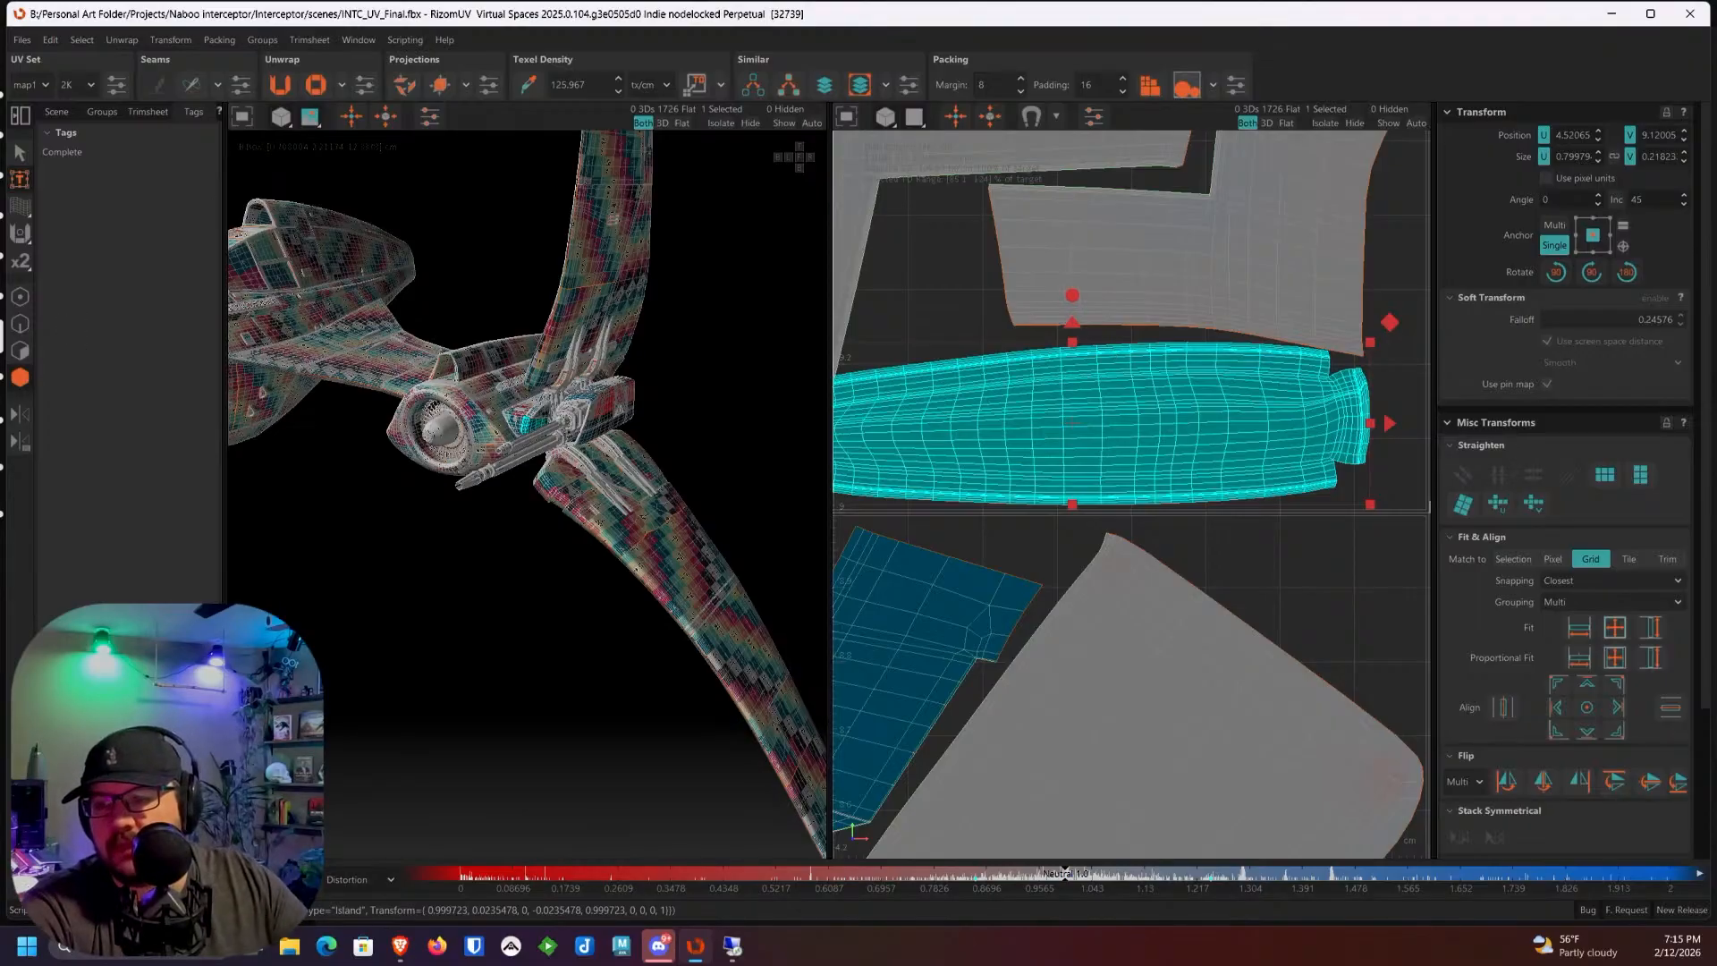
key(alt+Tab)
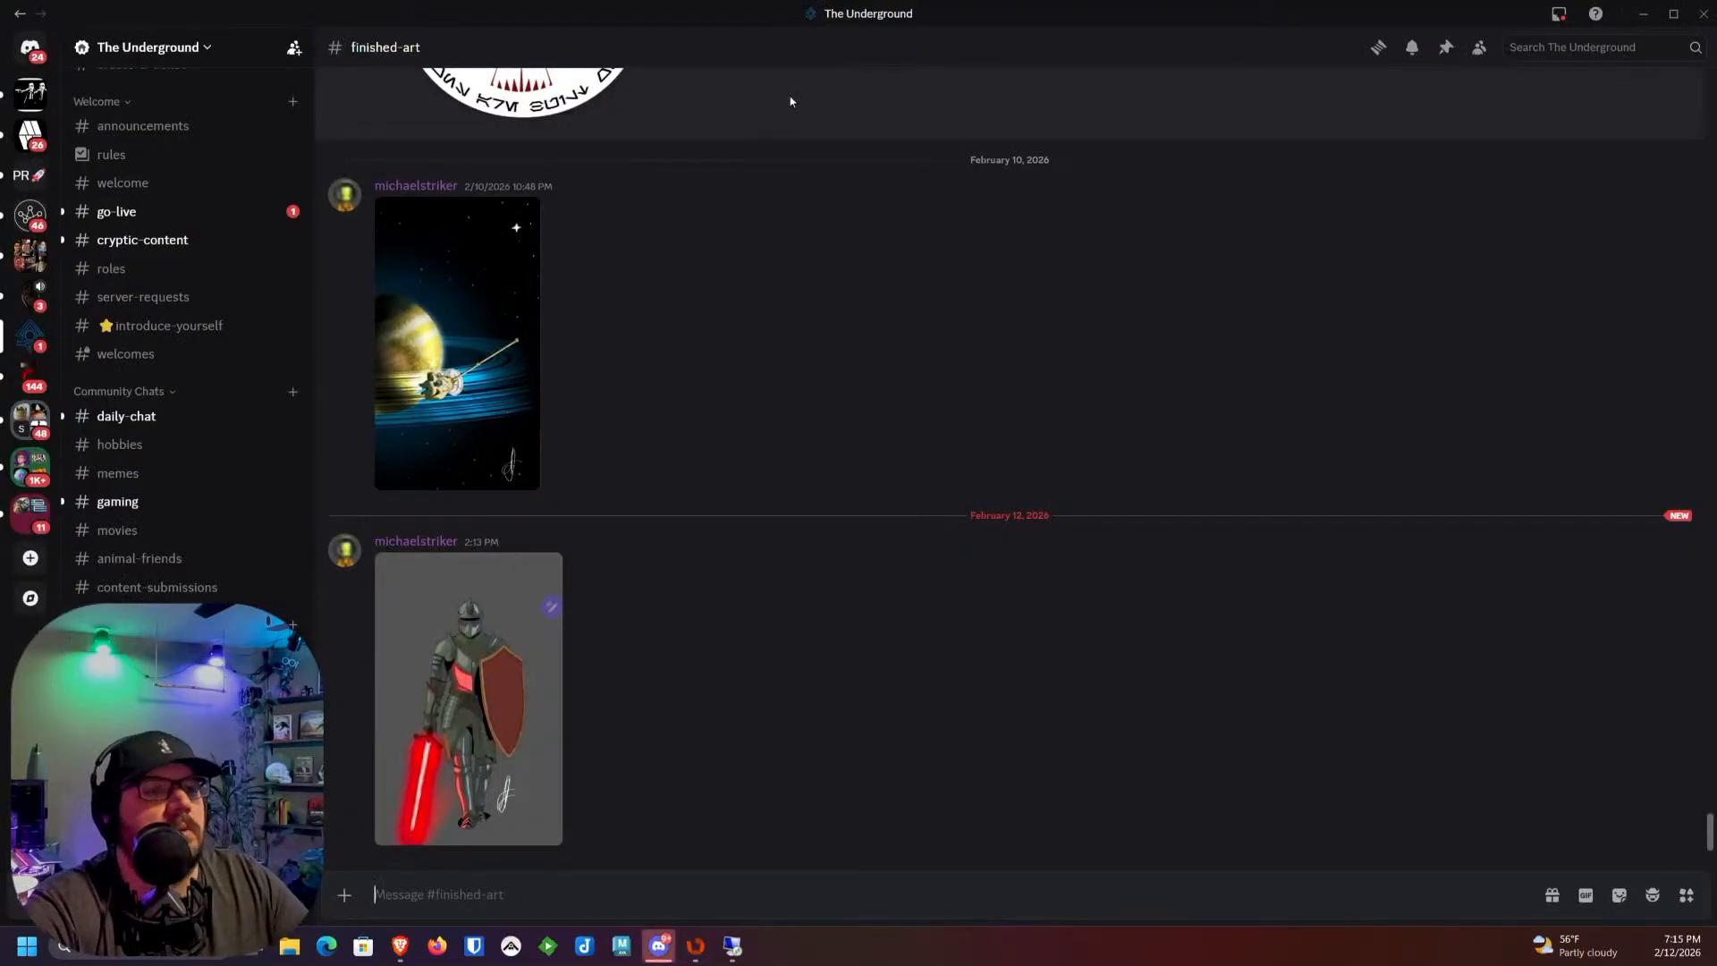
key(alt+Tab)
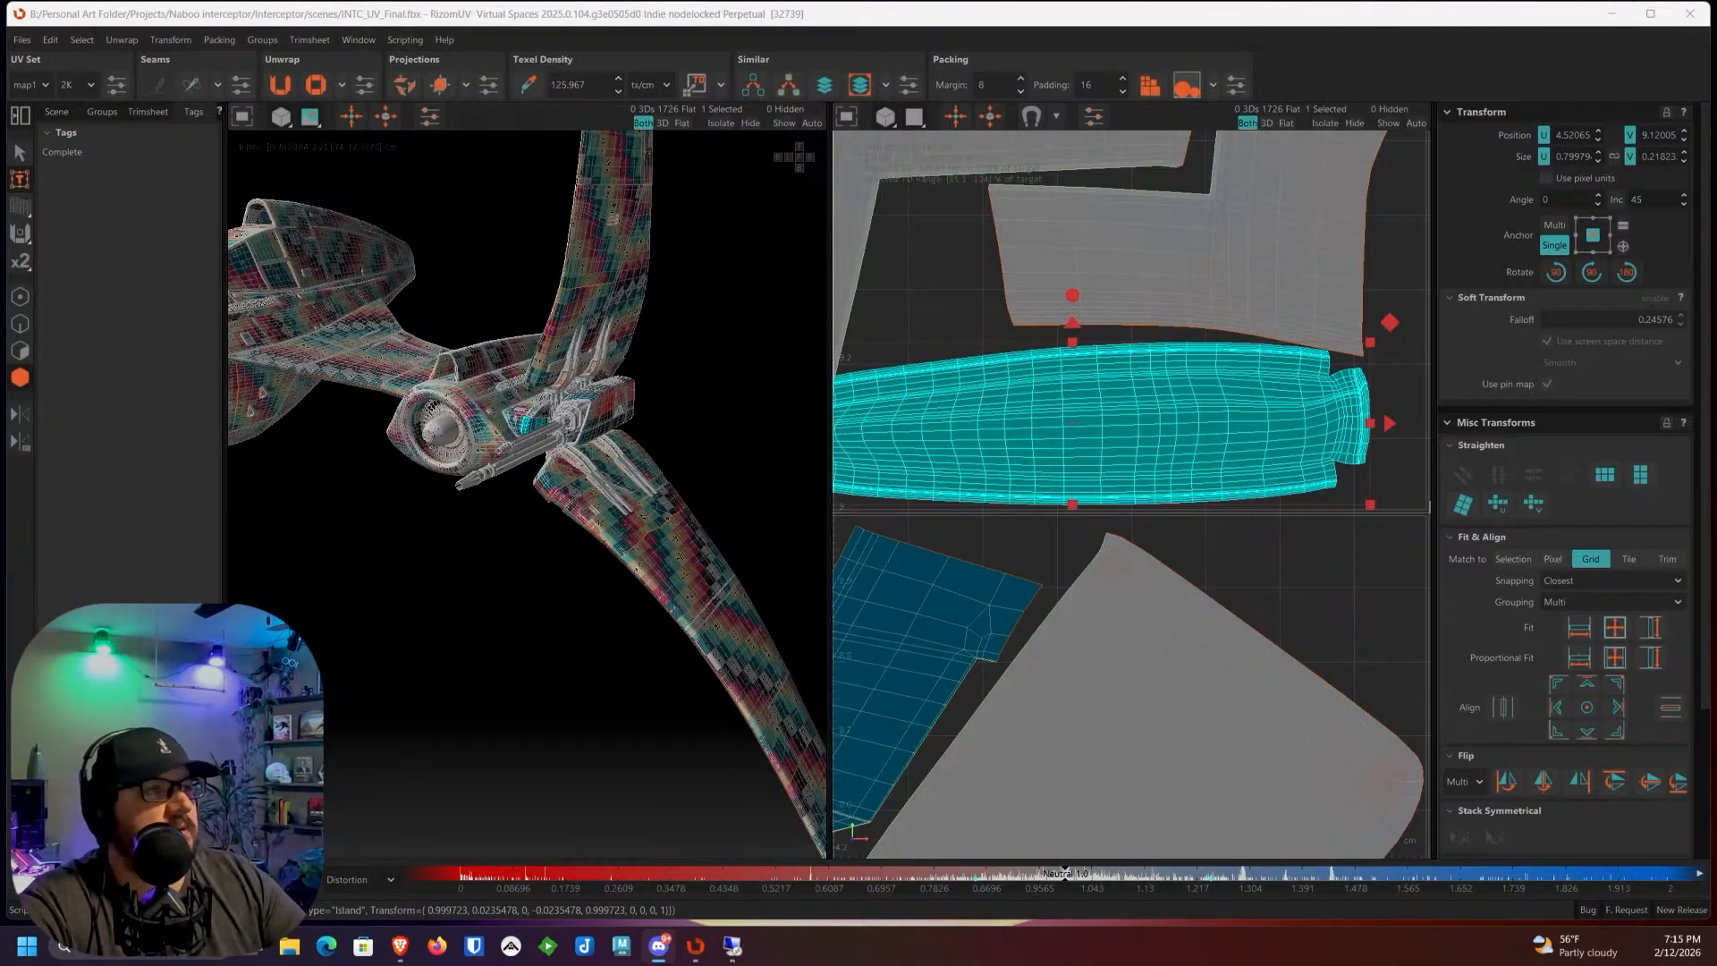
Step: Move the large panel in tile 1095 slightly upward and rotate it a little to clear the strip below
alt+middle_drag(993, 418, 1150, 415)
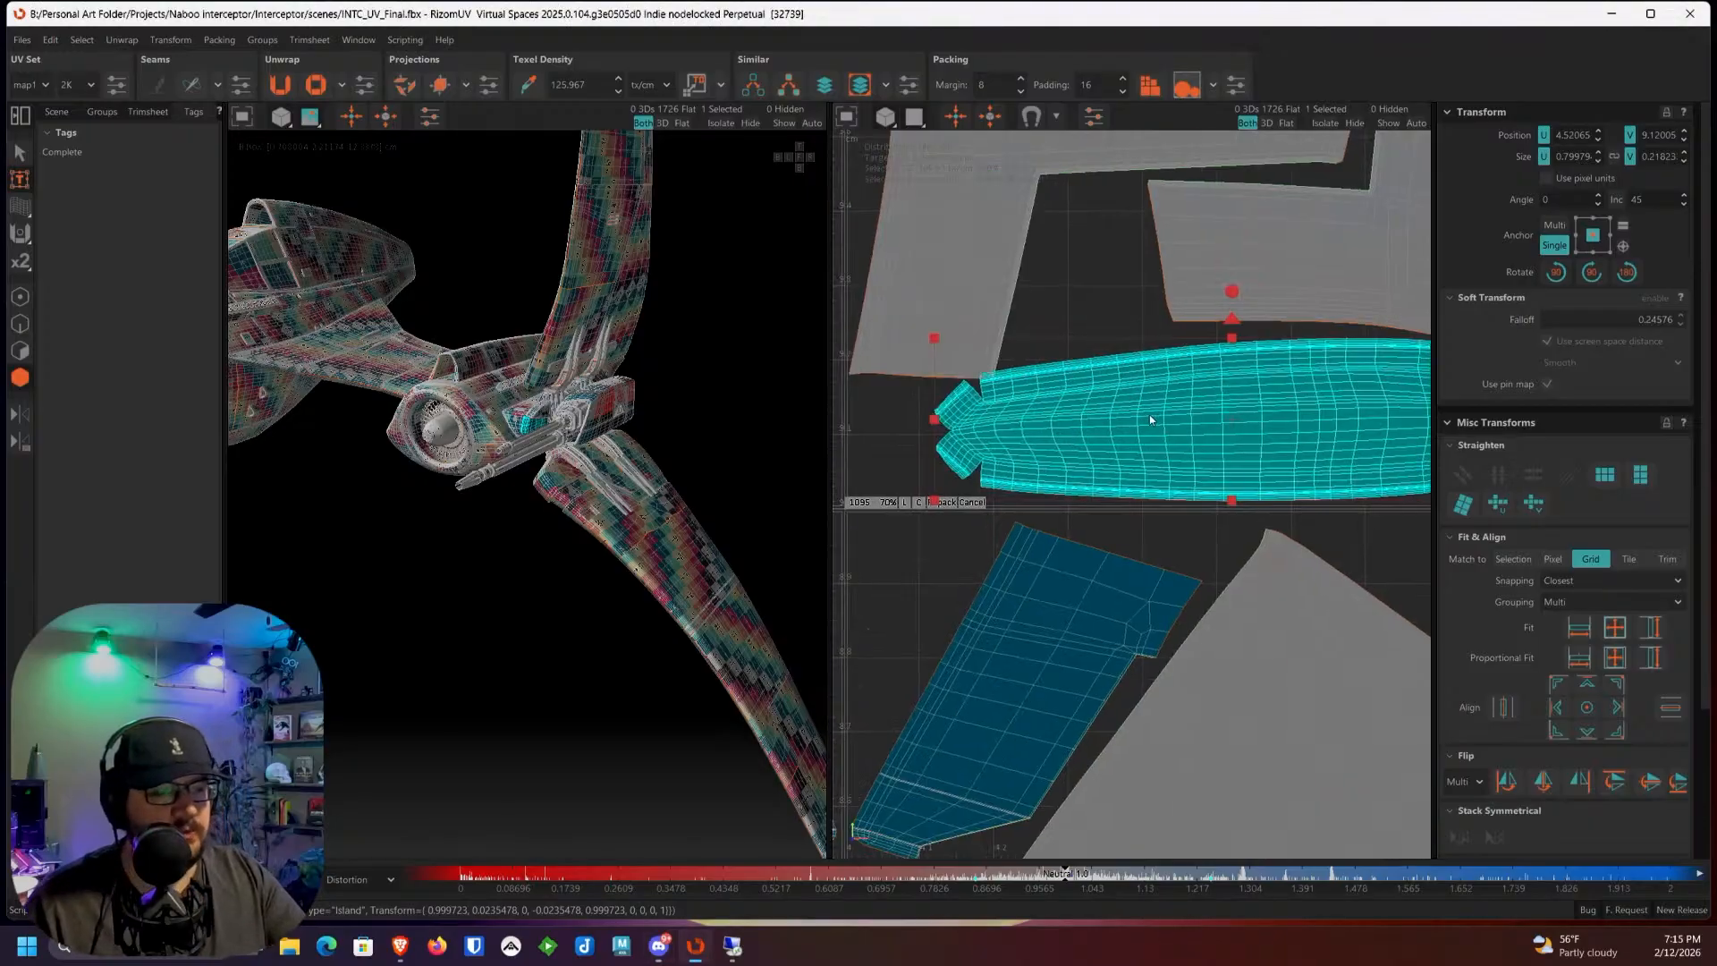
scroll(1150, 415, down, 1)
alt+middle_drag(1096, 332, 1087, 445)
scroll(1087, 445, down, 2)
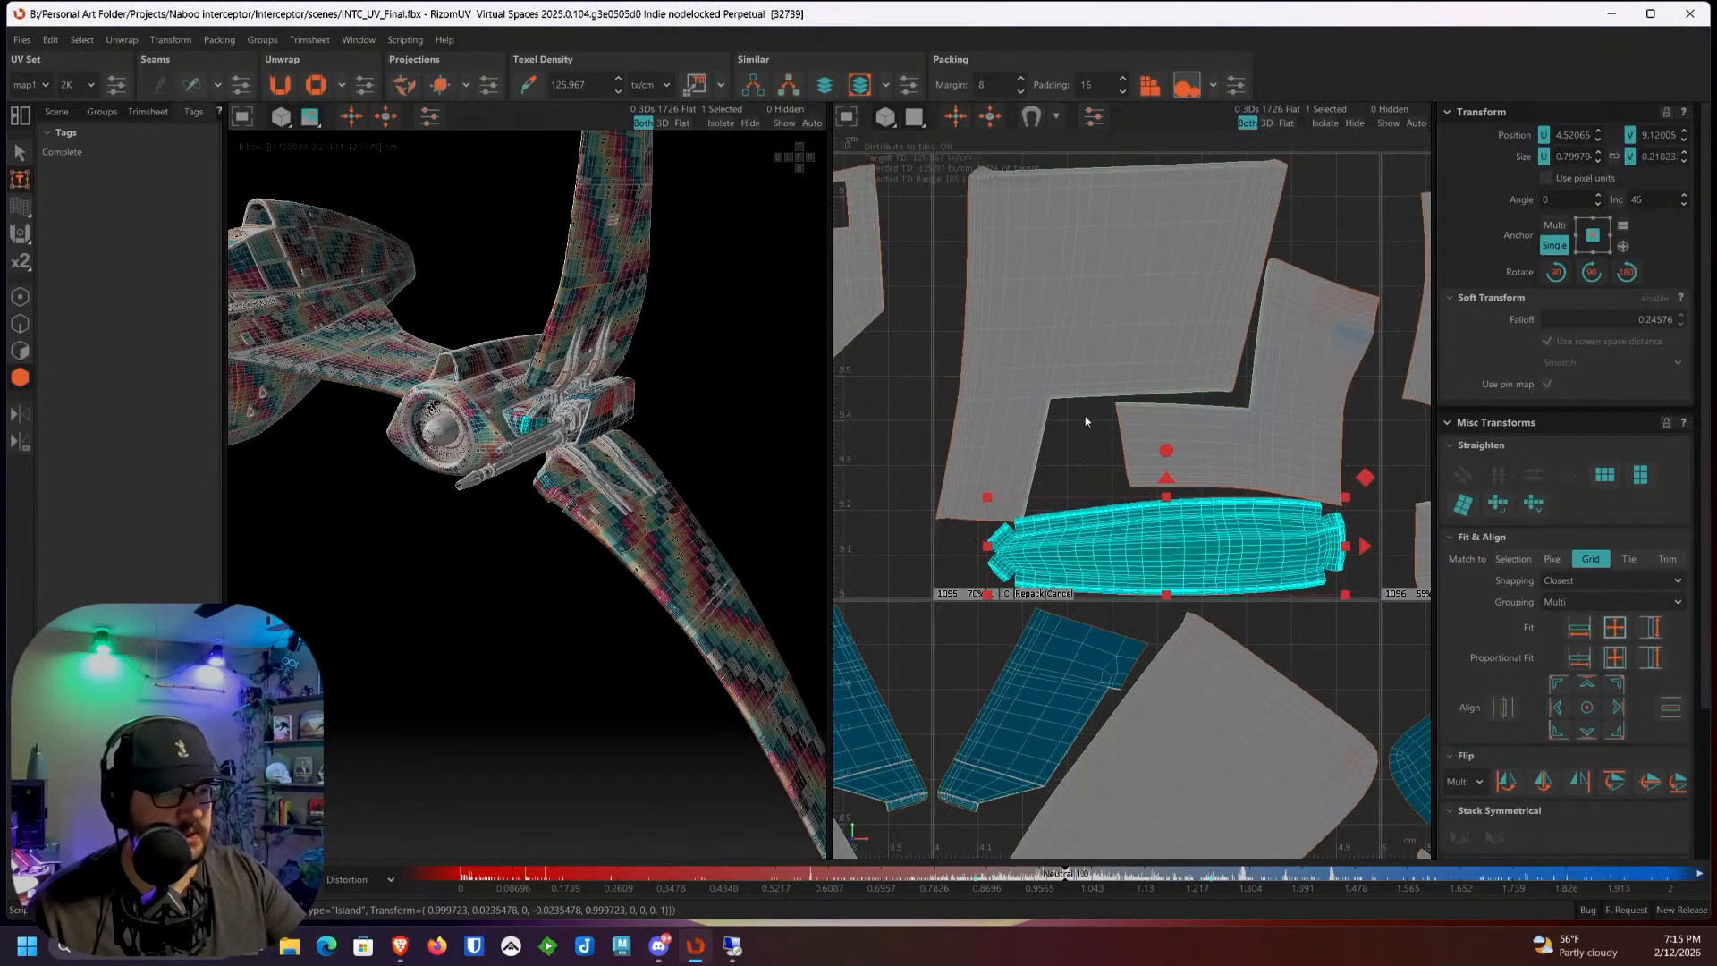
scroll(1086, 422, up, 2)
click(939, 451)
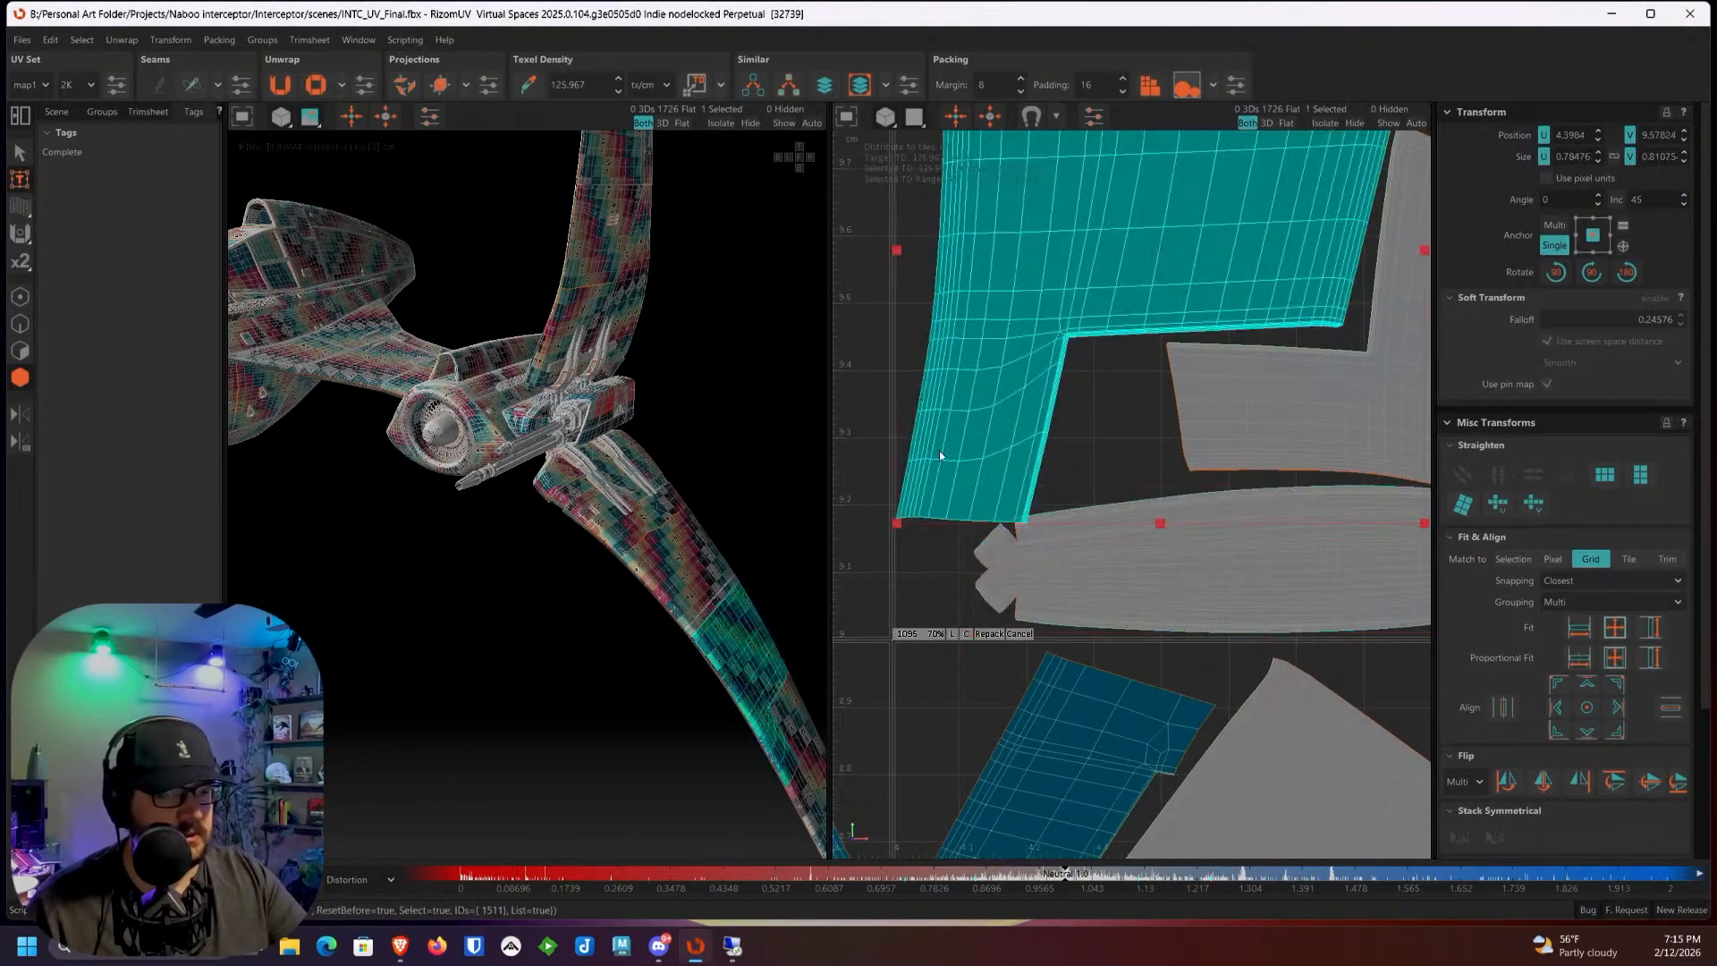
alt+middle_drag(1299, 513, 1037, 480)
key(f)
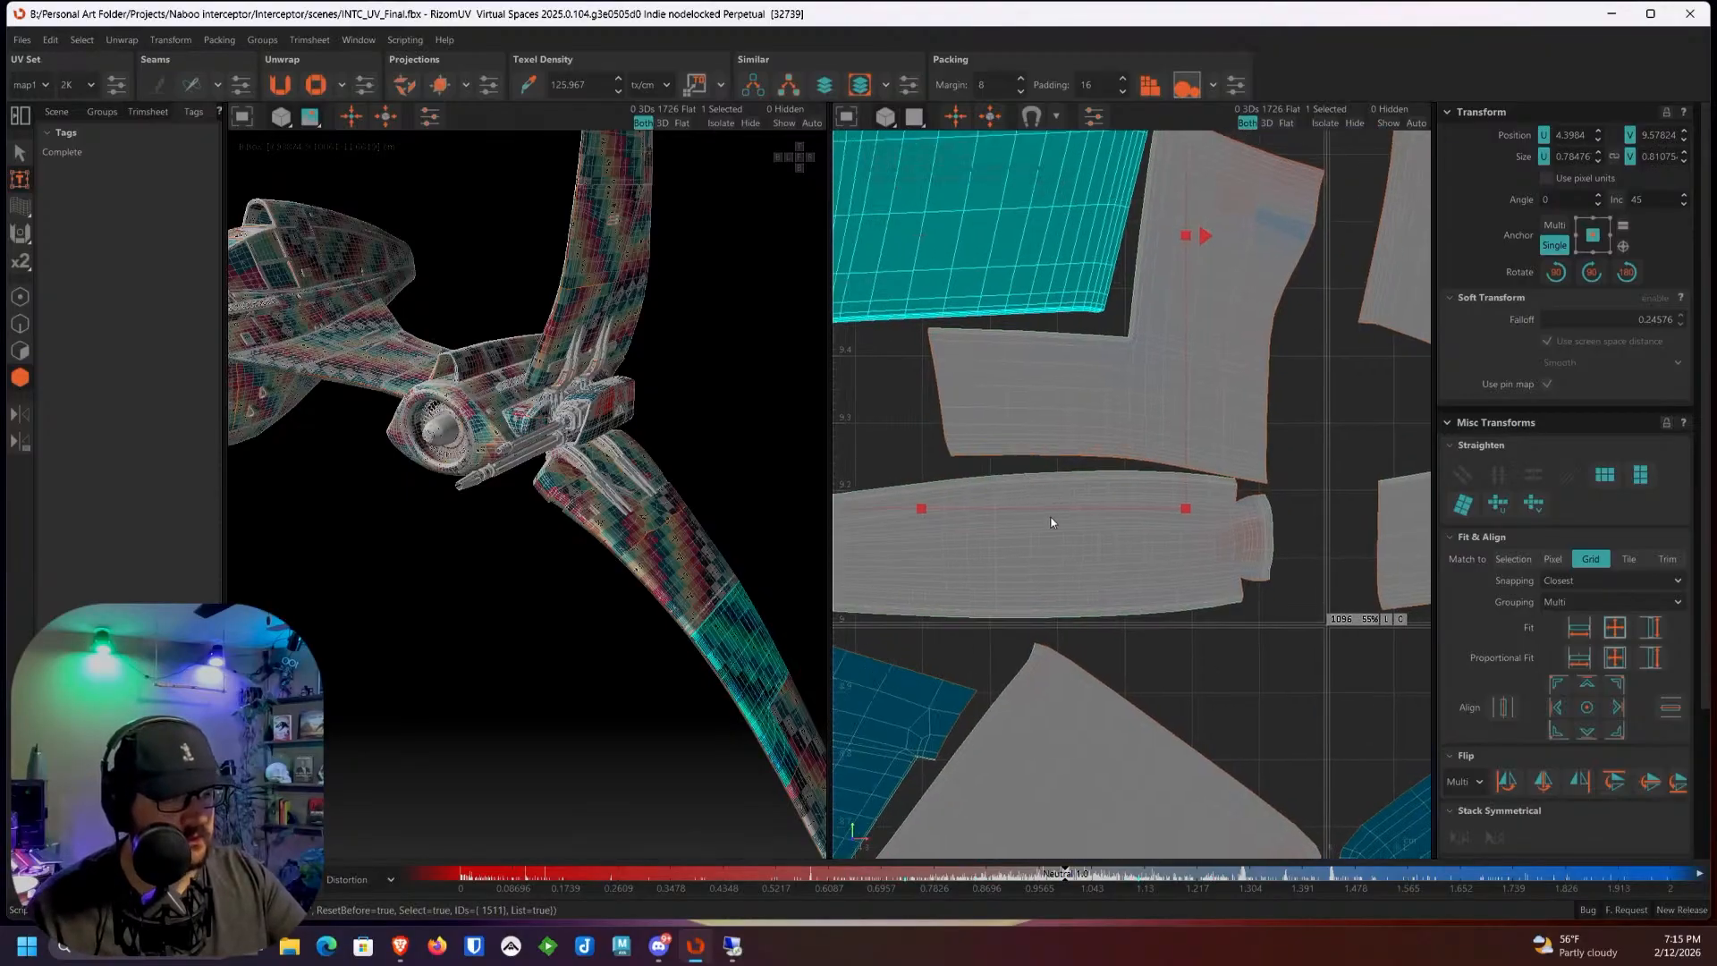
drag(1164, 186, 1163, 178)
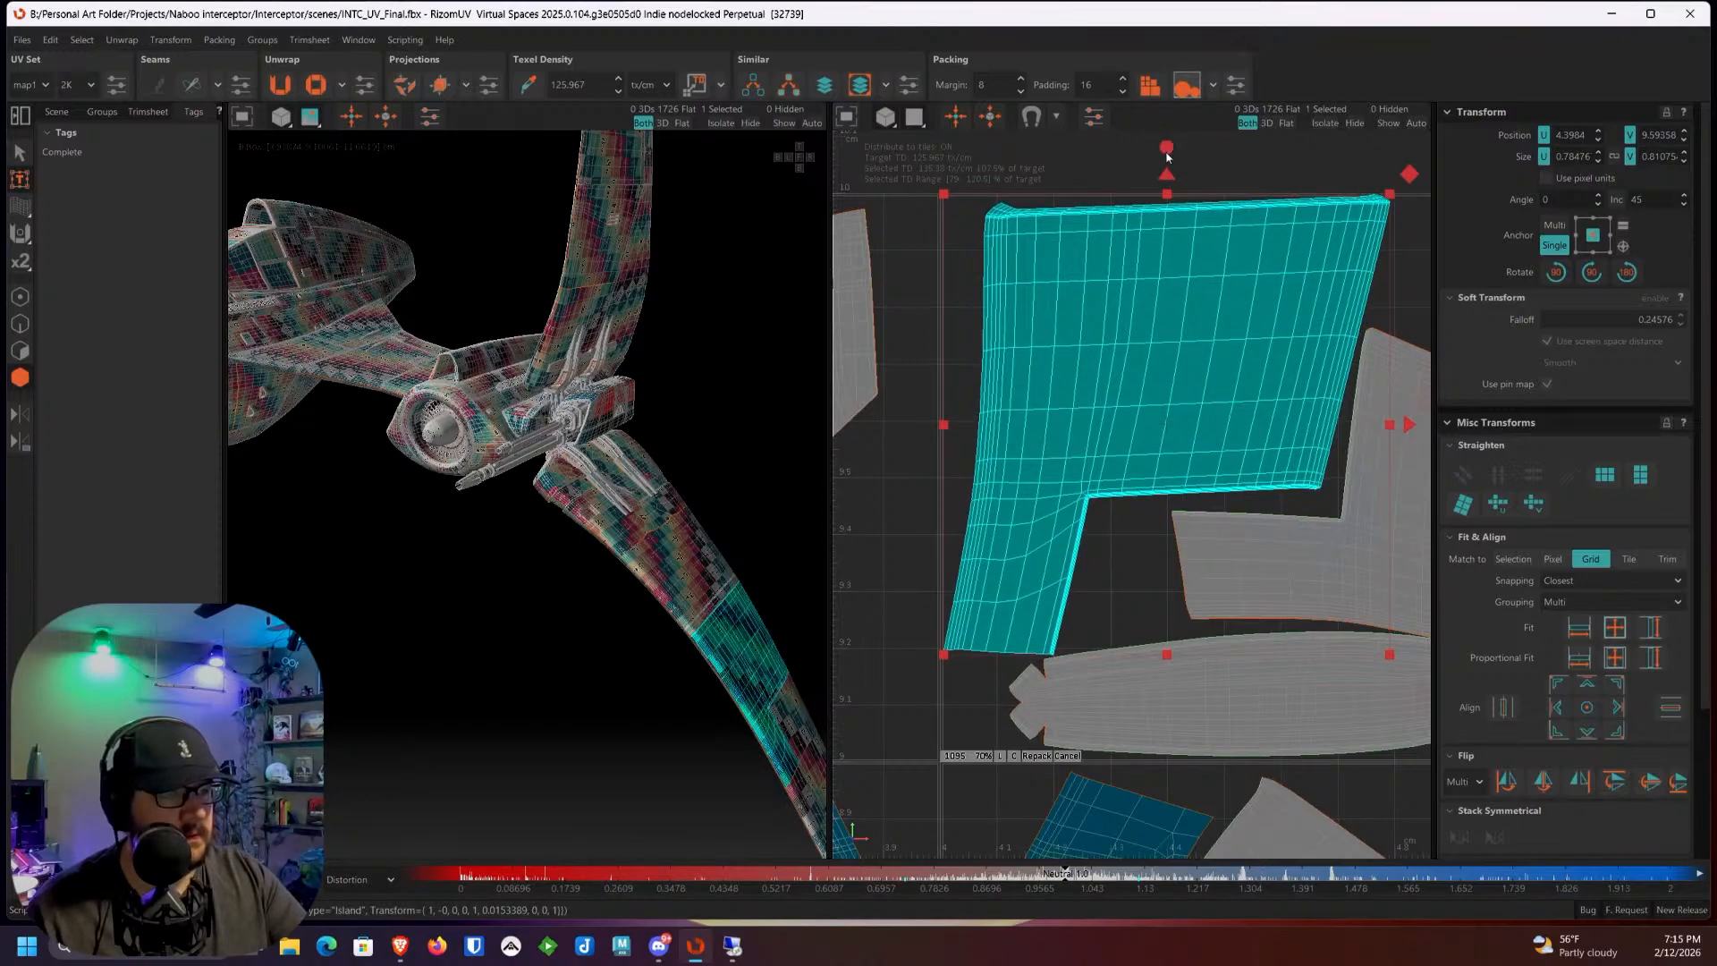
drag(1165, 153, 1170, 153)
scroll(1140, 313, up, 3)
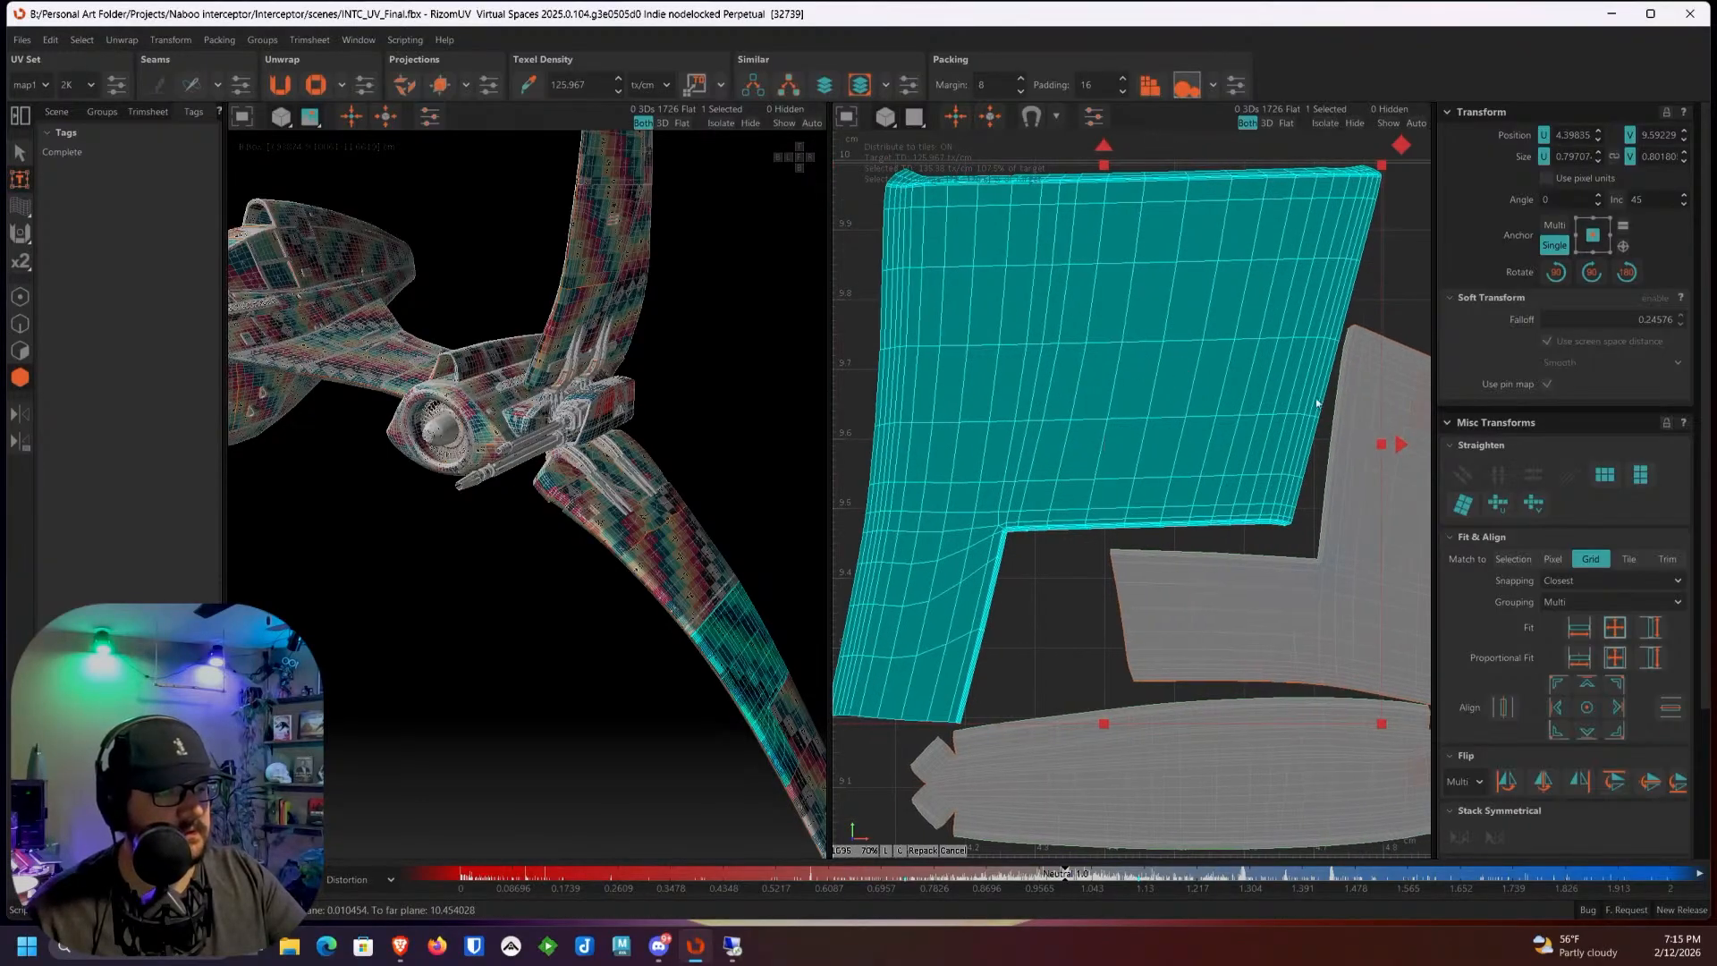
Step: Nudge the large panel in tile 1095 slightly to the right so its lower-left corner approaches the tile margin
drag(1401, 441, 1401, 444)
scroll(1008, 537, up, 5)
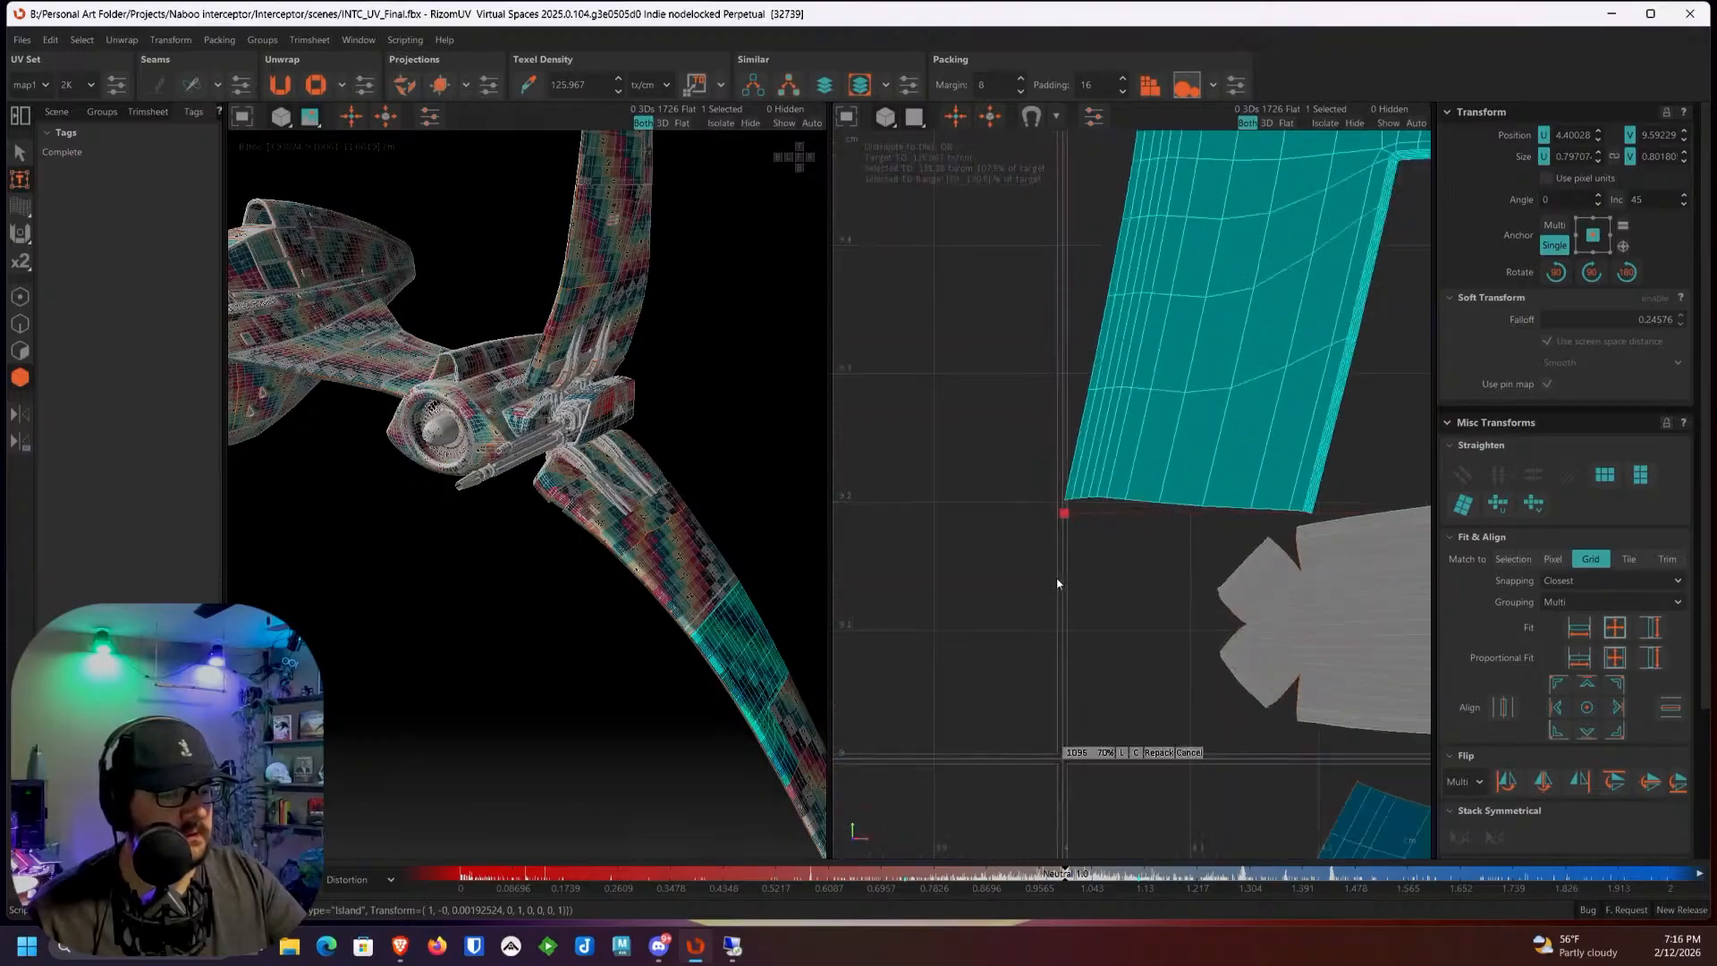
click(1008, 536)
scroll(1076, 463, up, 4)
click(1095, 436)
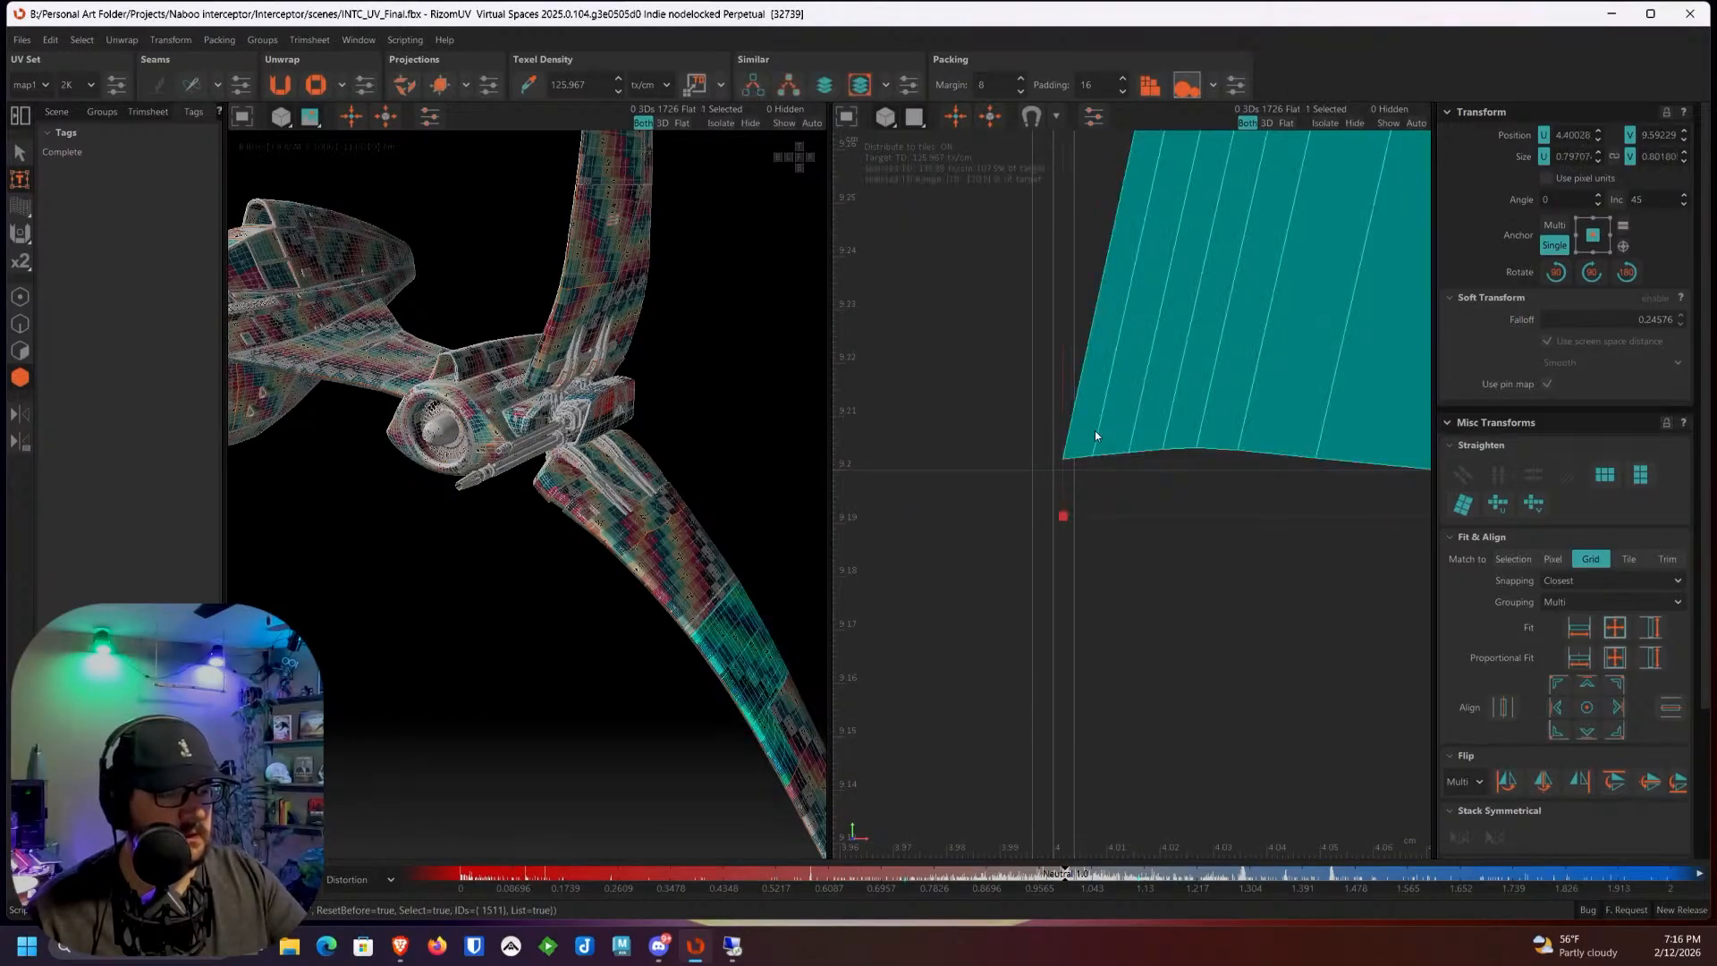
right_click(1096, 435)
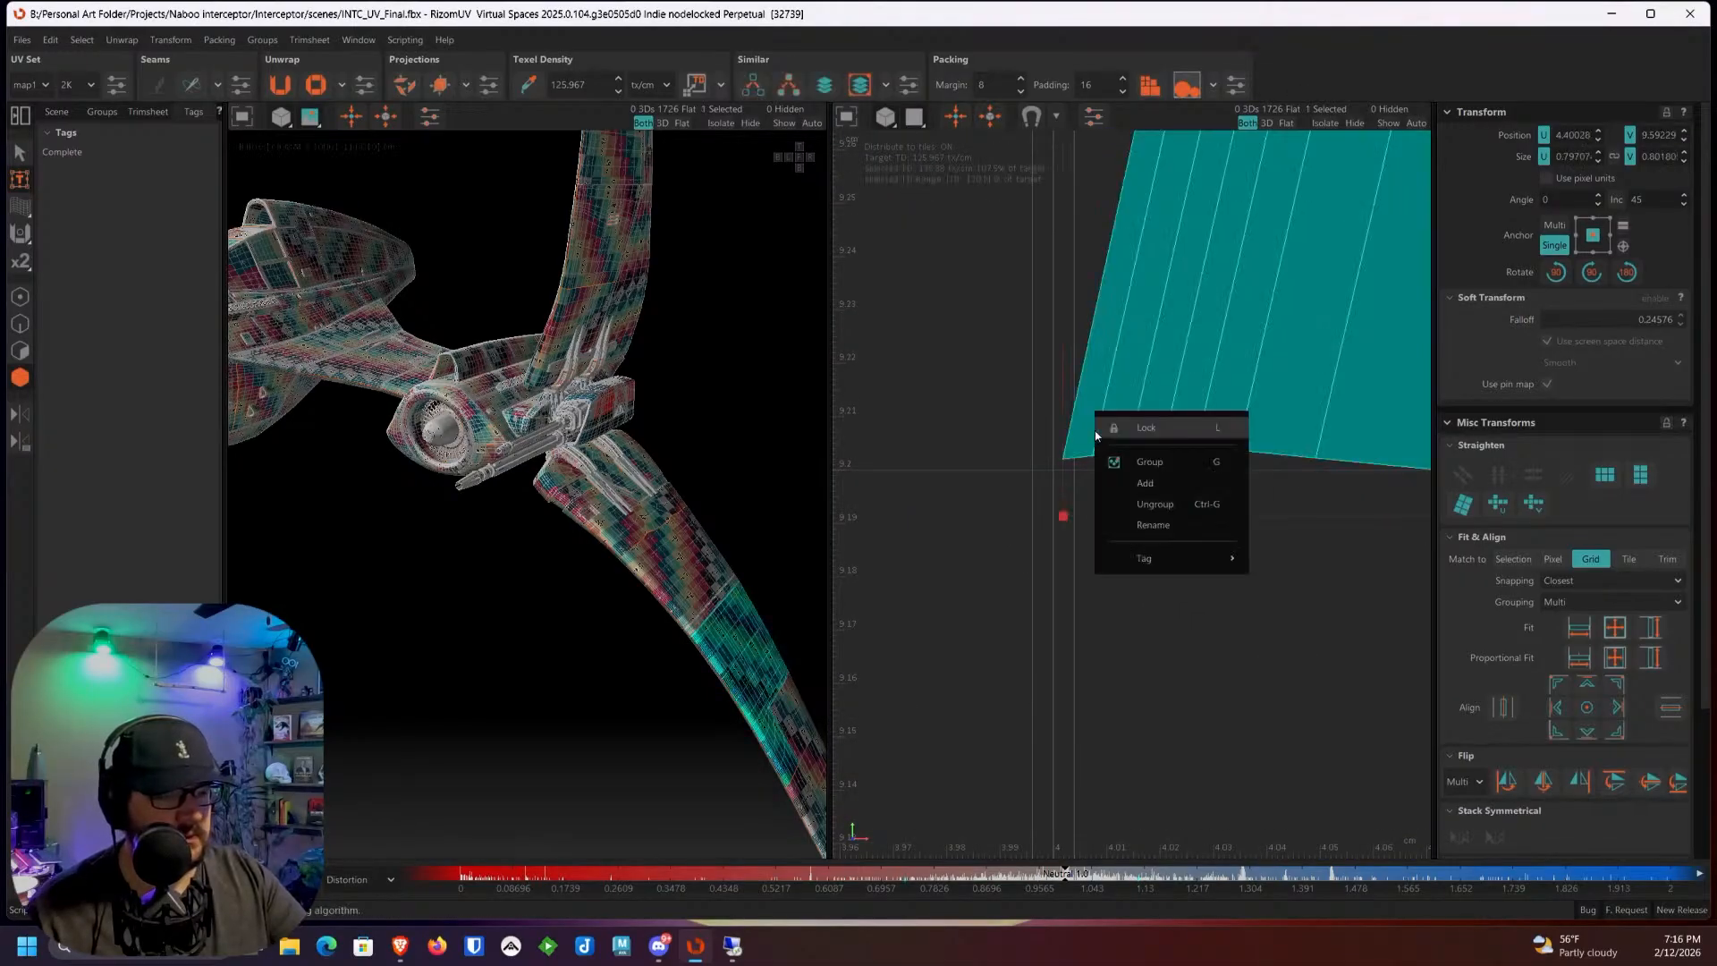
Step: In vertex mode, shift the large panel's lower-left corner vertices slightly right, inside tile 1095's margin, and return to the Select tool
click(20, 296)
mouse_move(1003, 412)
mouse_down()
mouse_move(1272, 498)
mouse_move(1269, 452)
mouse_move(1023, 406)
mouse_up()
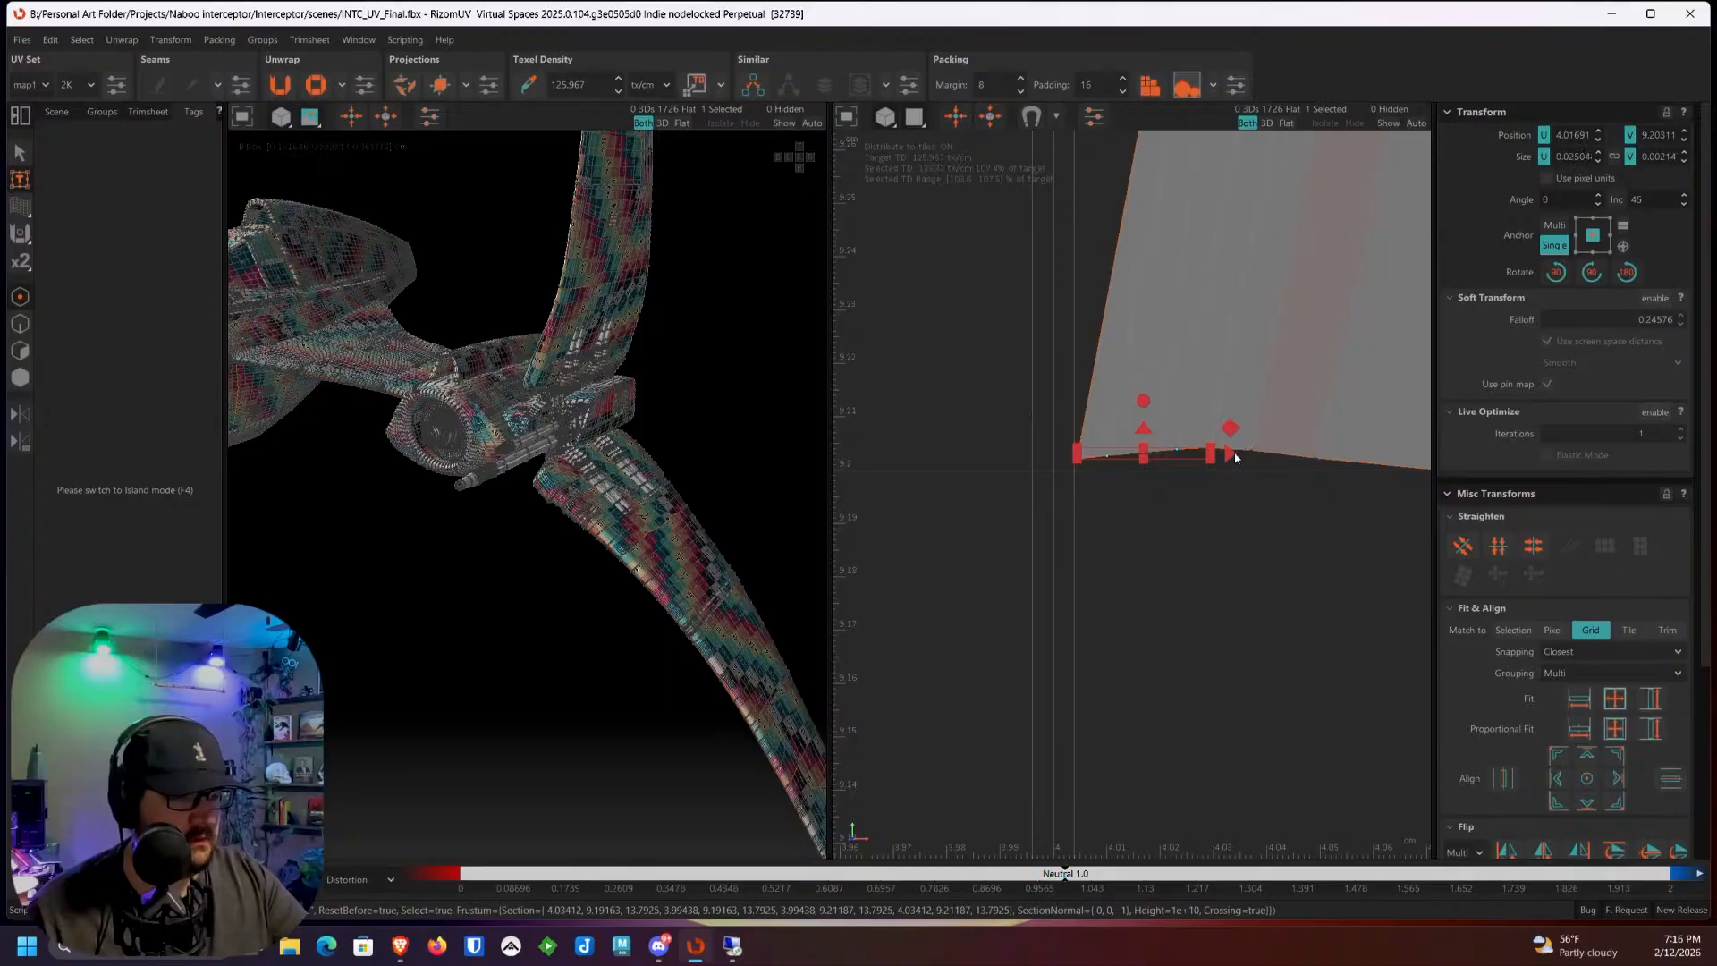
click(1246, 525)
scroll(1283, 424, down, 3)
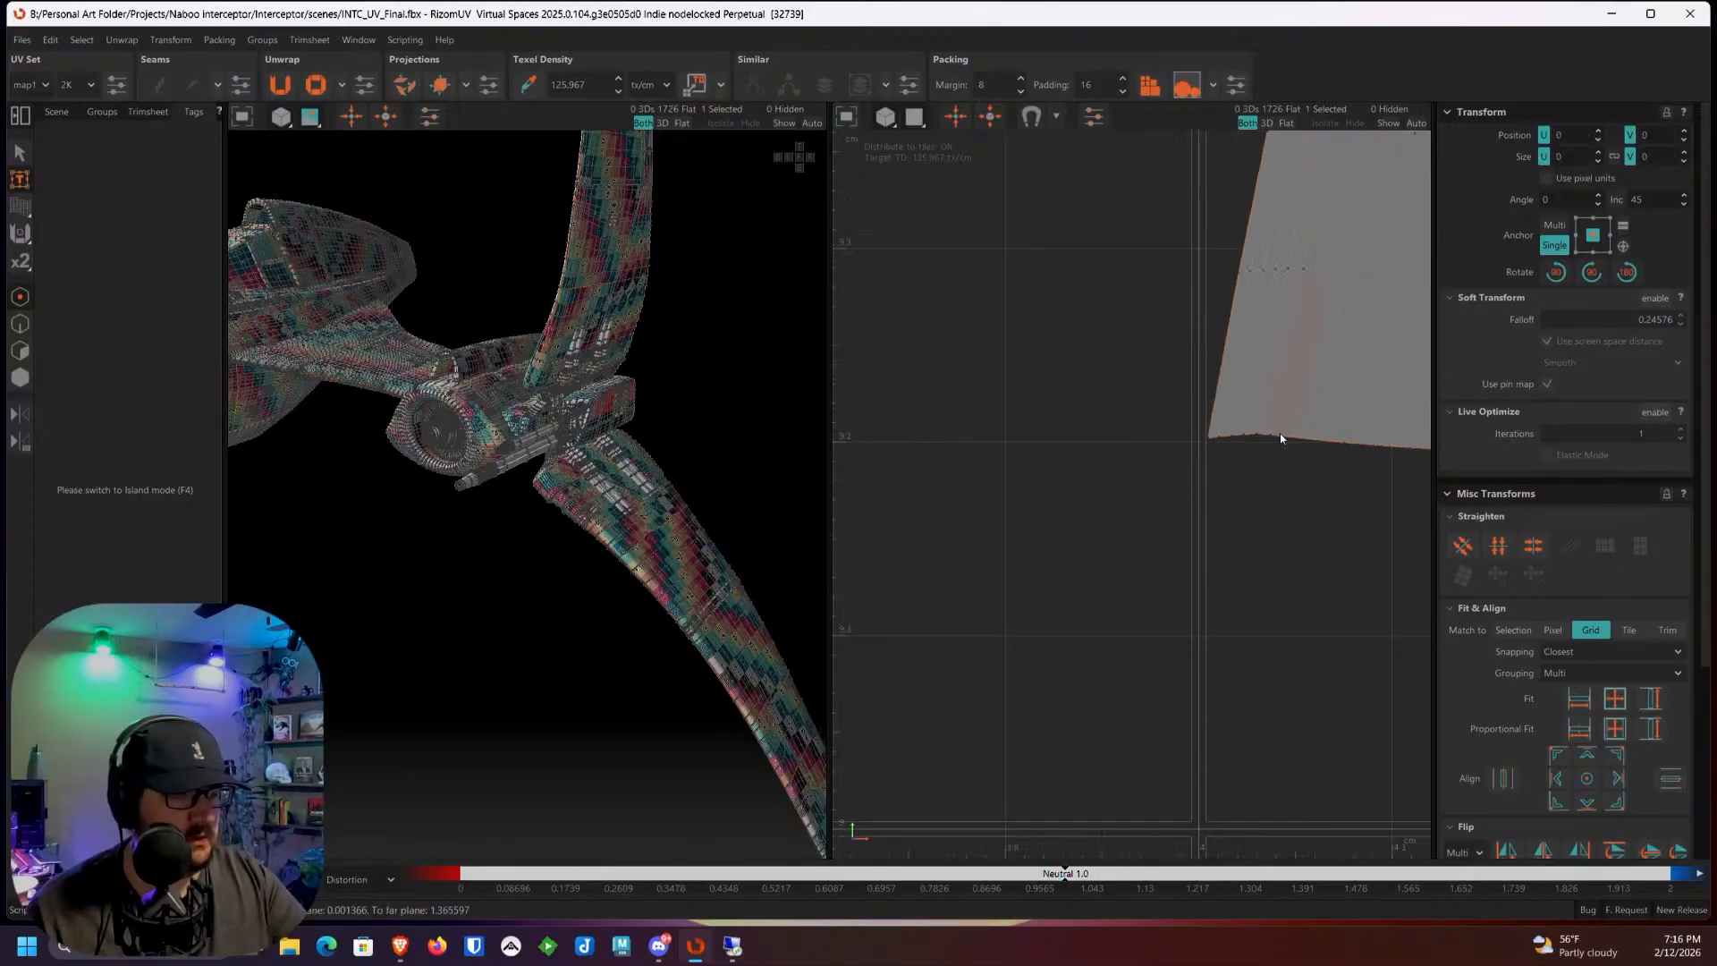
scroll(1280, 433, down, 5)
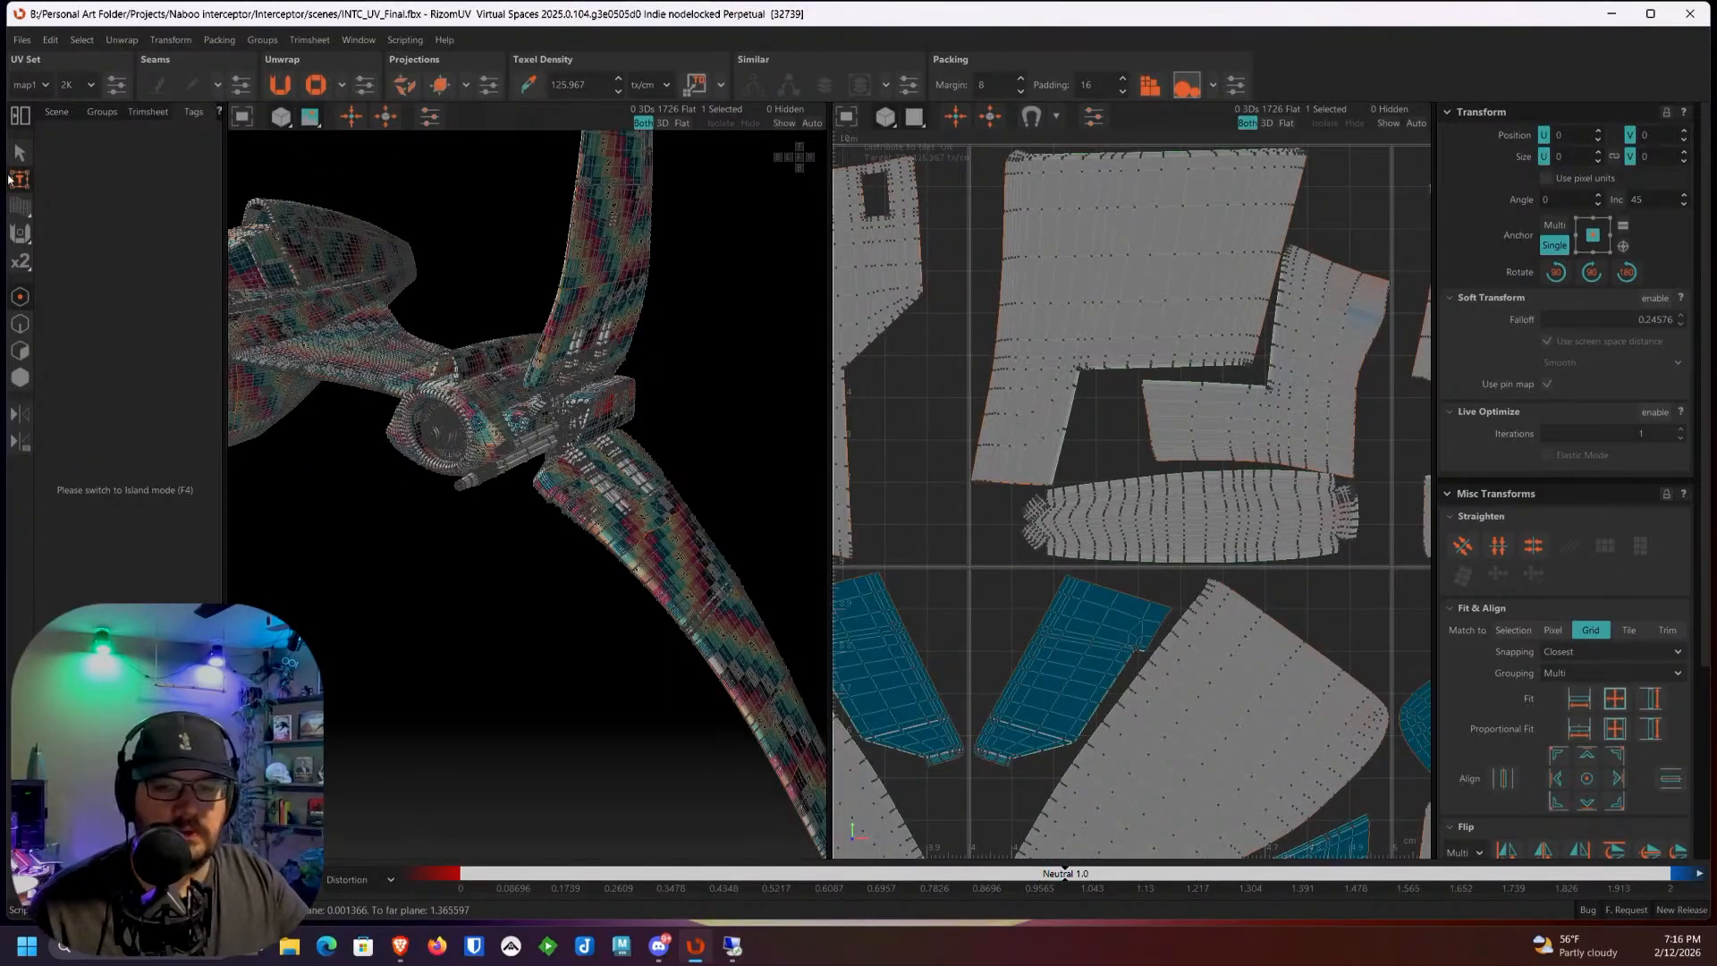
click(27, 161)
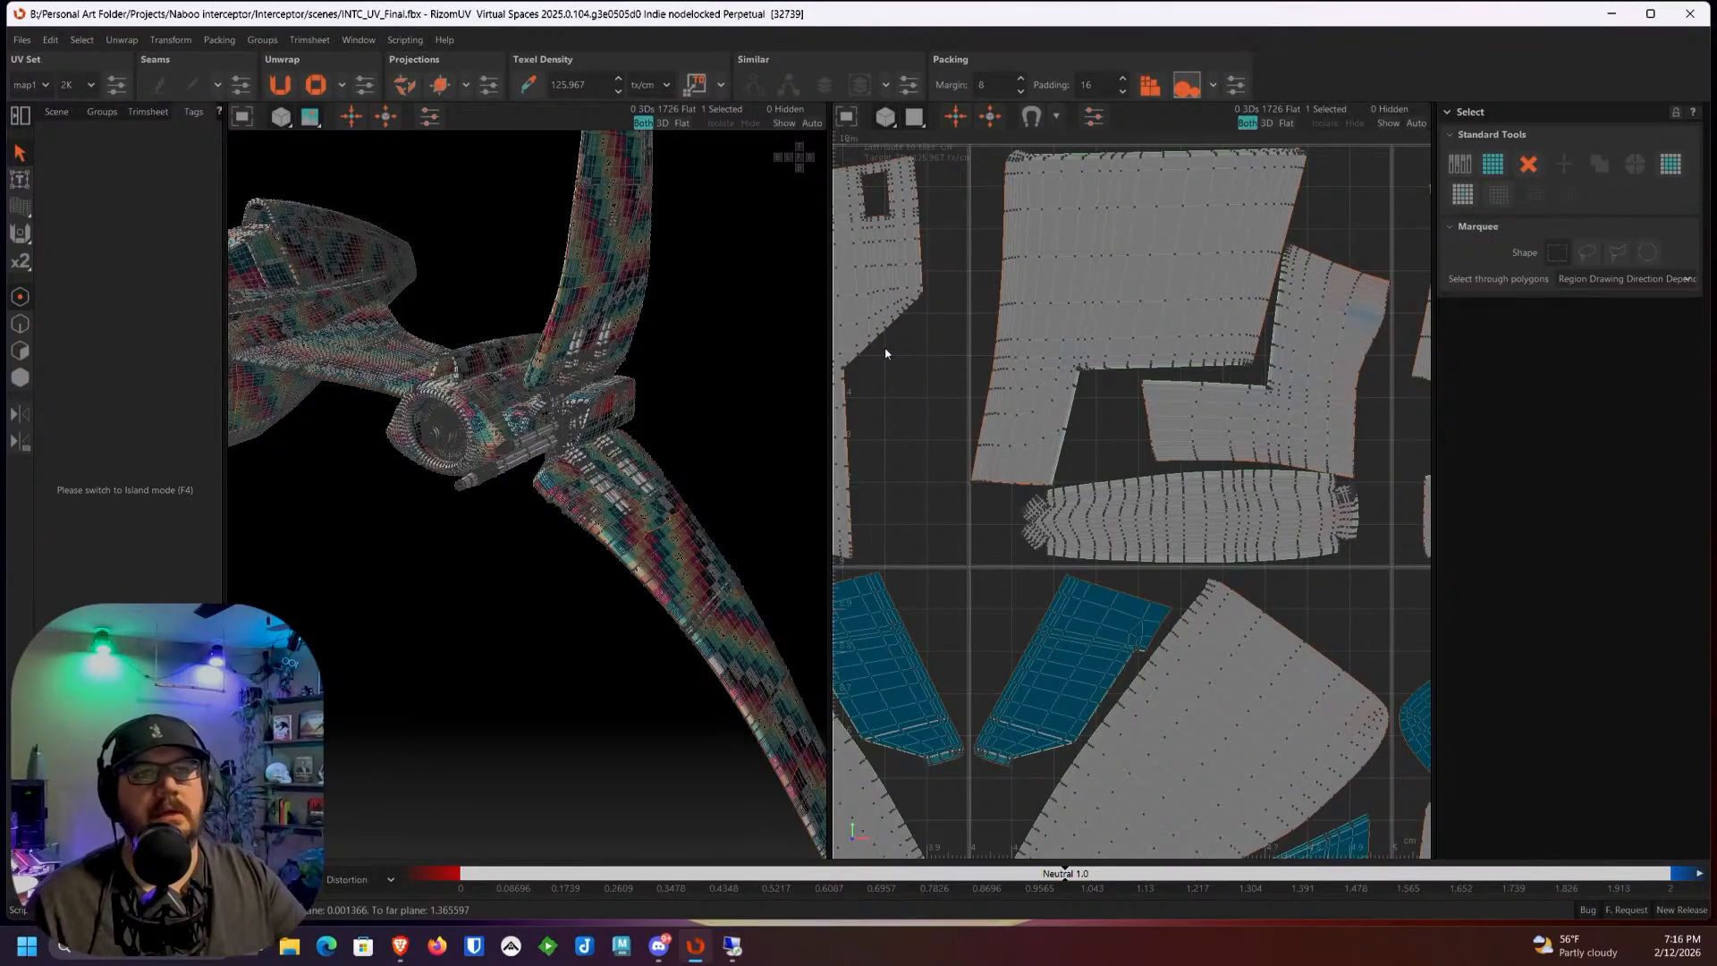
Step: Review the full UV tile layout in island mode, comparing the panels placed in tile 1095 with those in neighbouring tiles
scroll(1005, 411, down, 2)
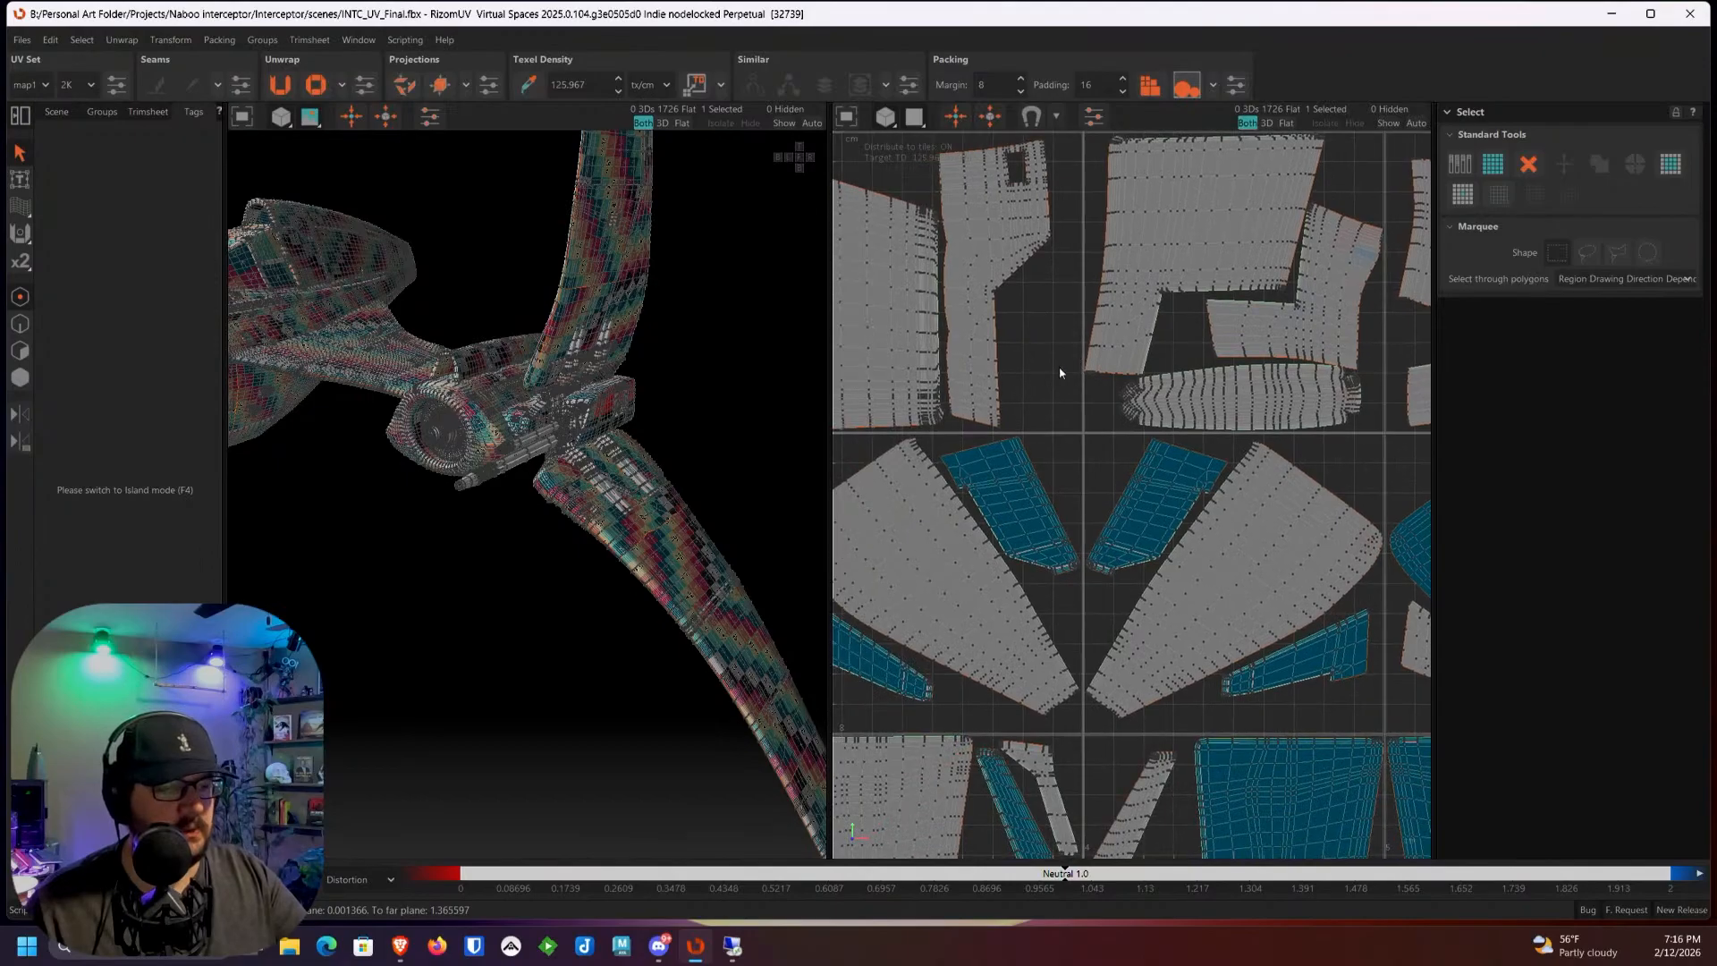
scroll(1061, 372, down, 5)
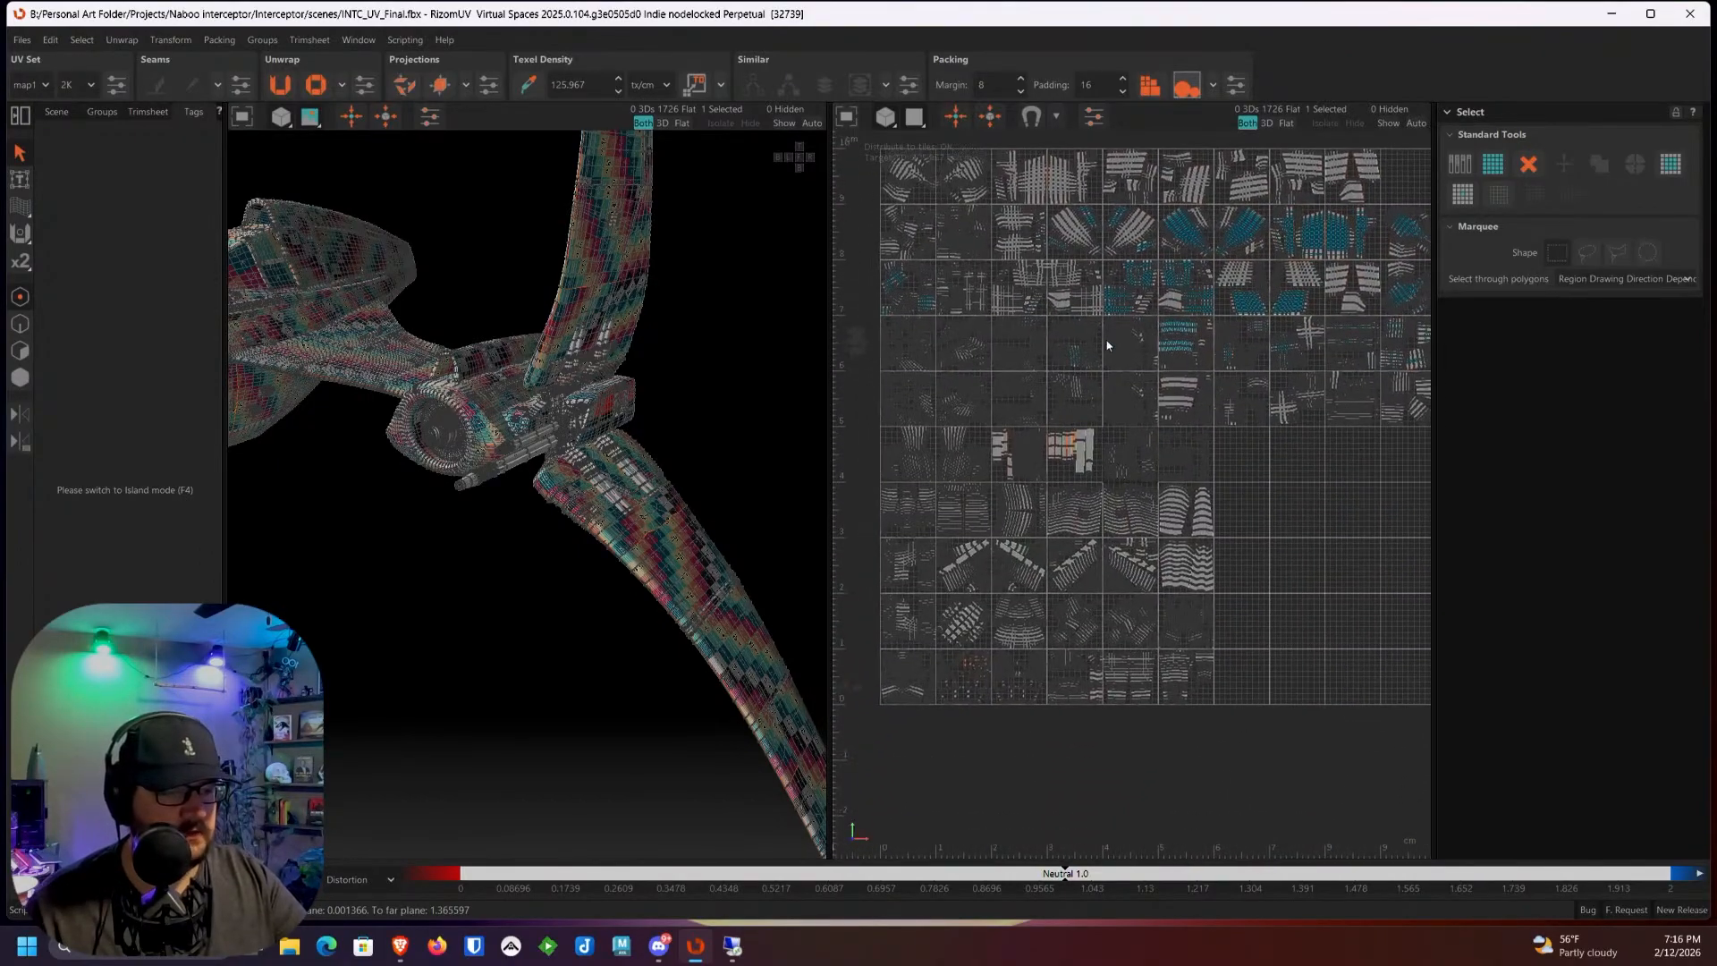
scroll(1107, 339, up, 1)
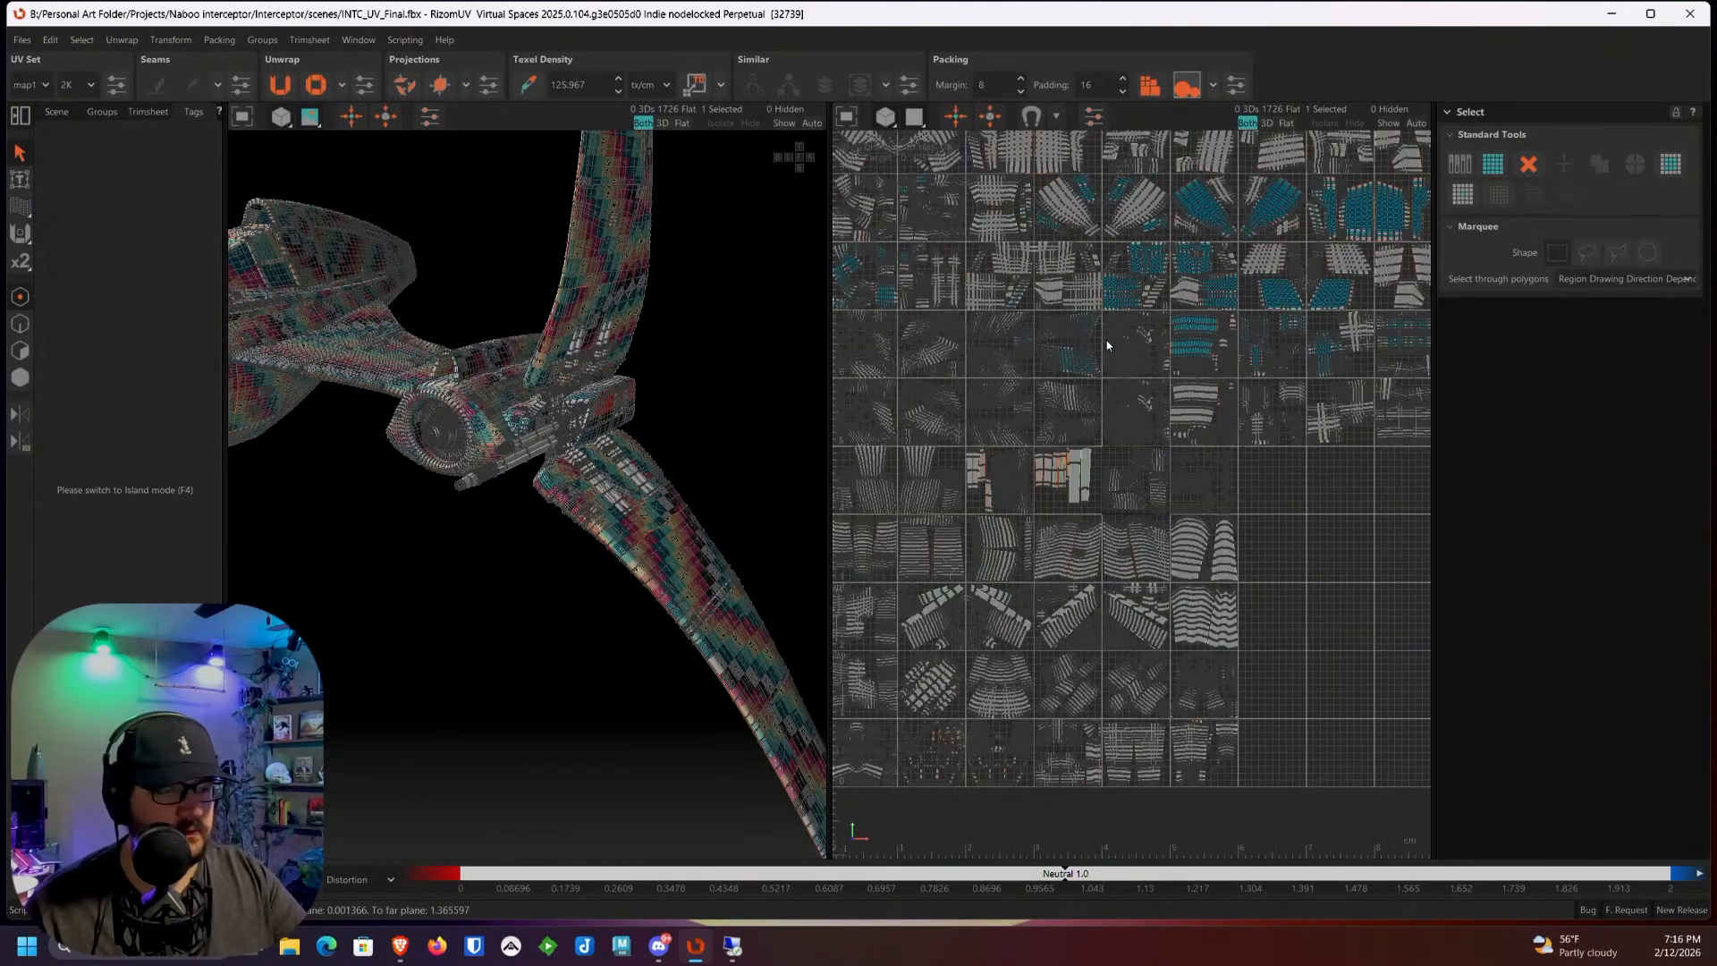
click(19, 376)
scroll(1070, 440, up, 2)
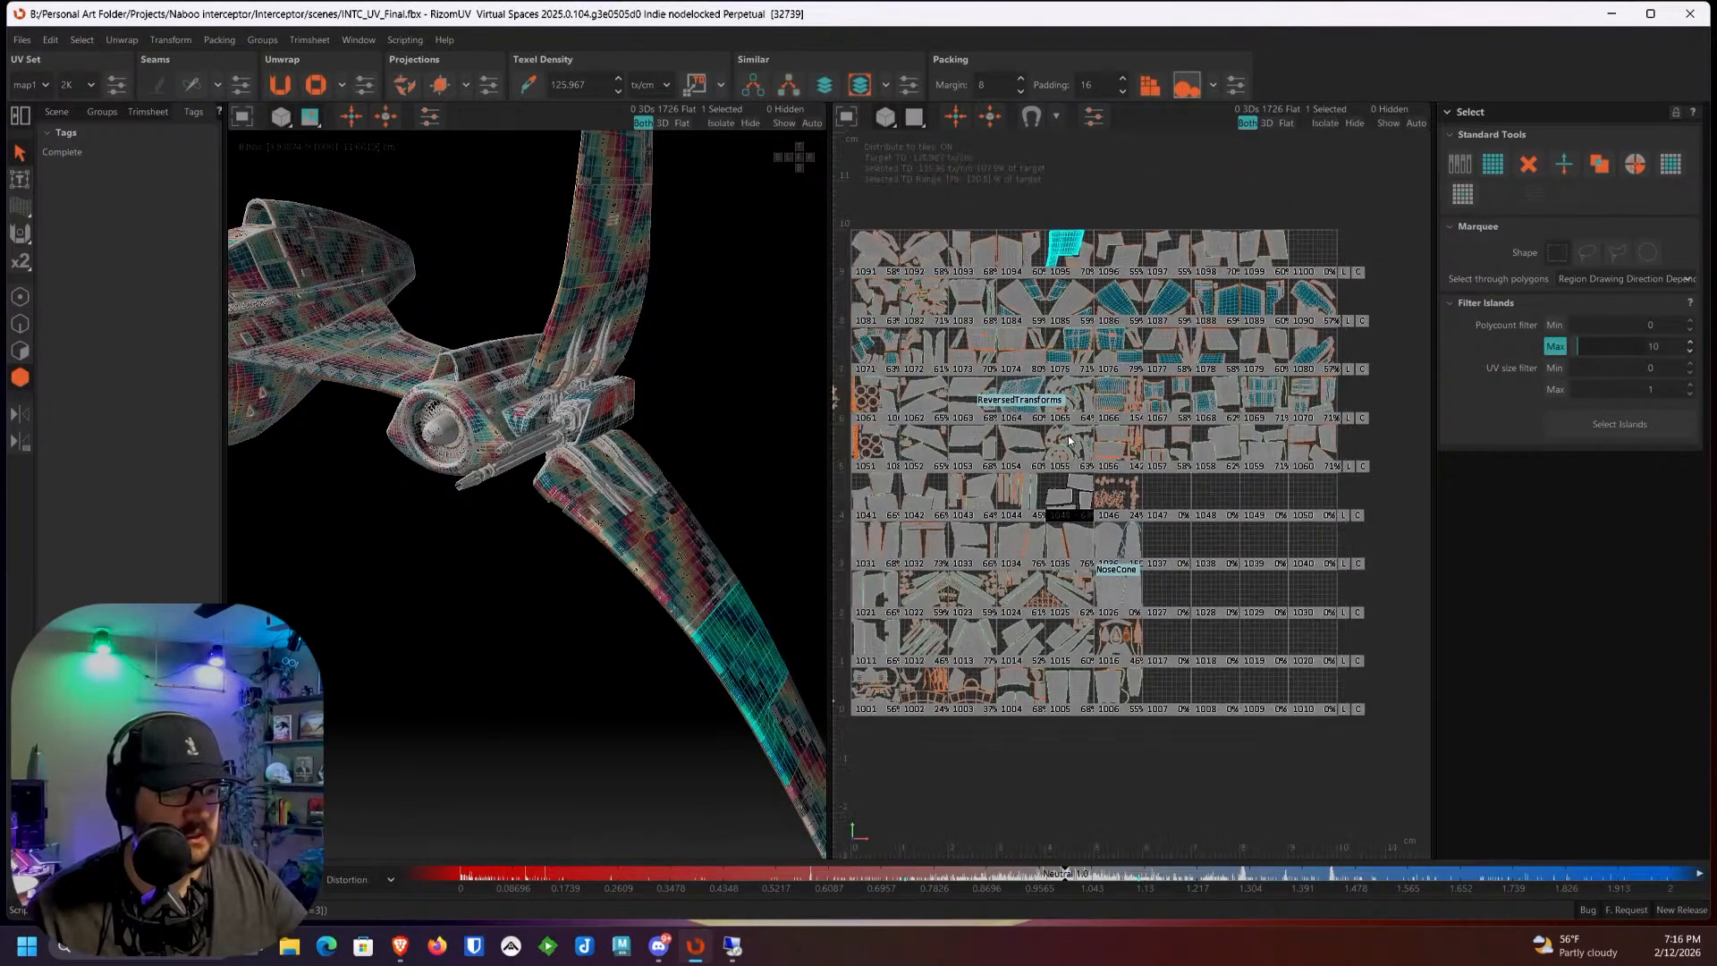
alt+drag(576, 456, 582, 416)
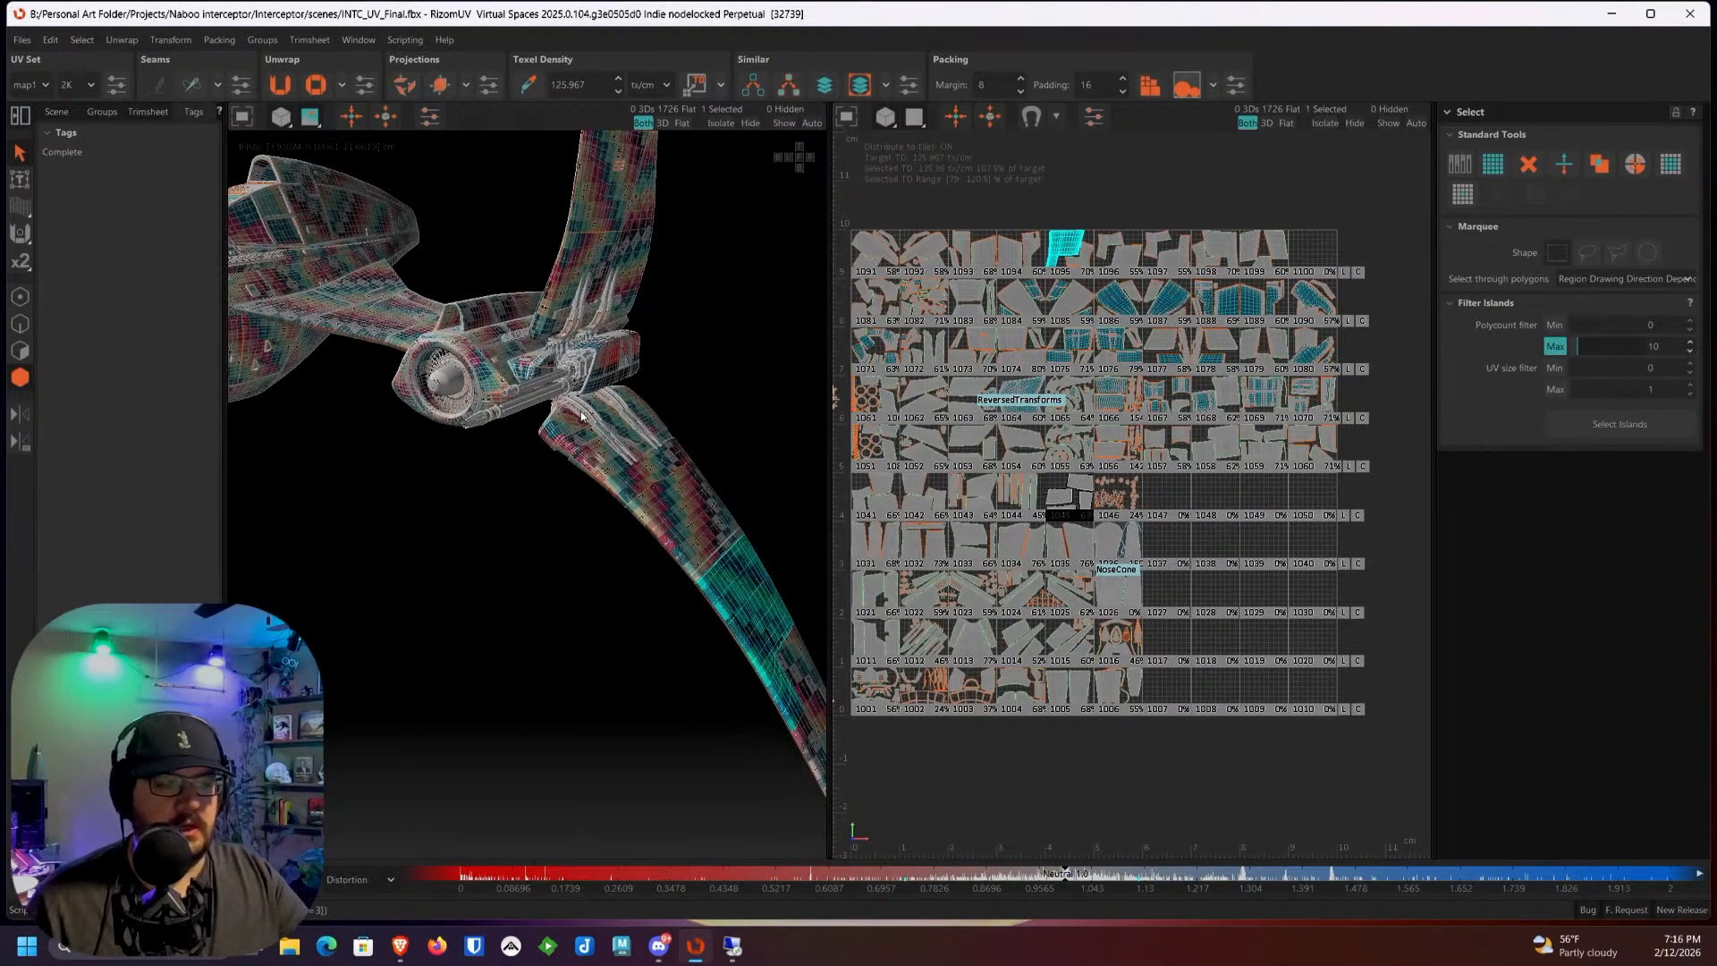
scroll(581, 416, up, 1)
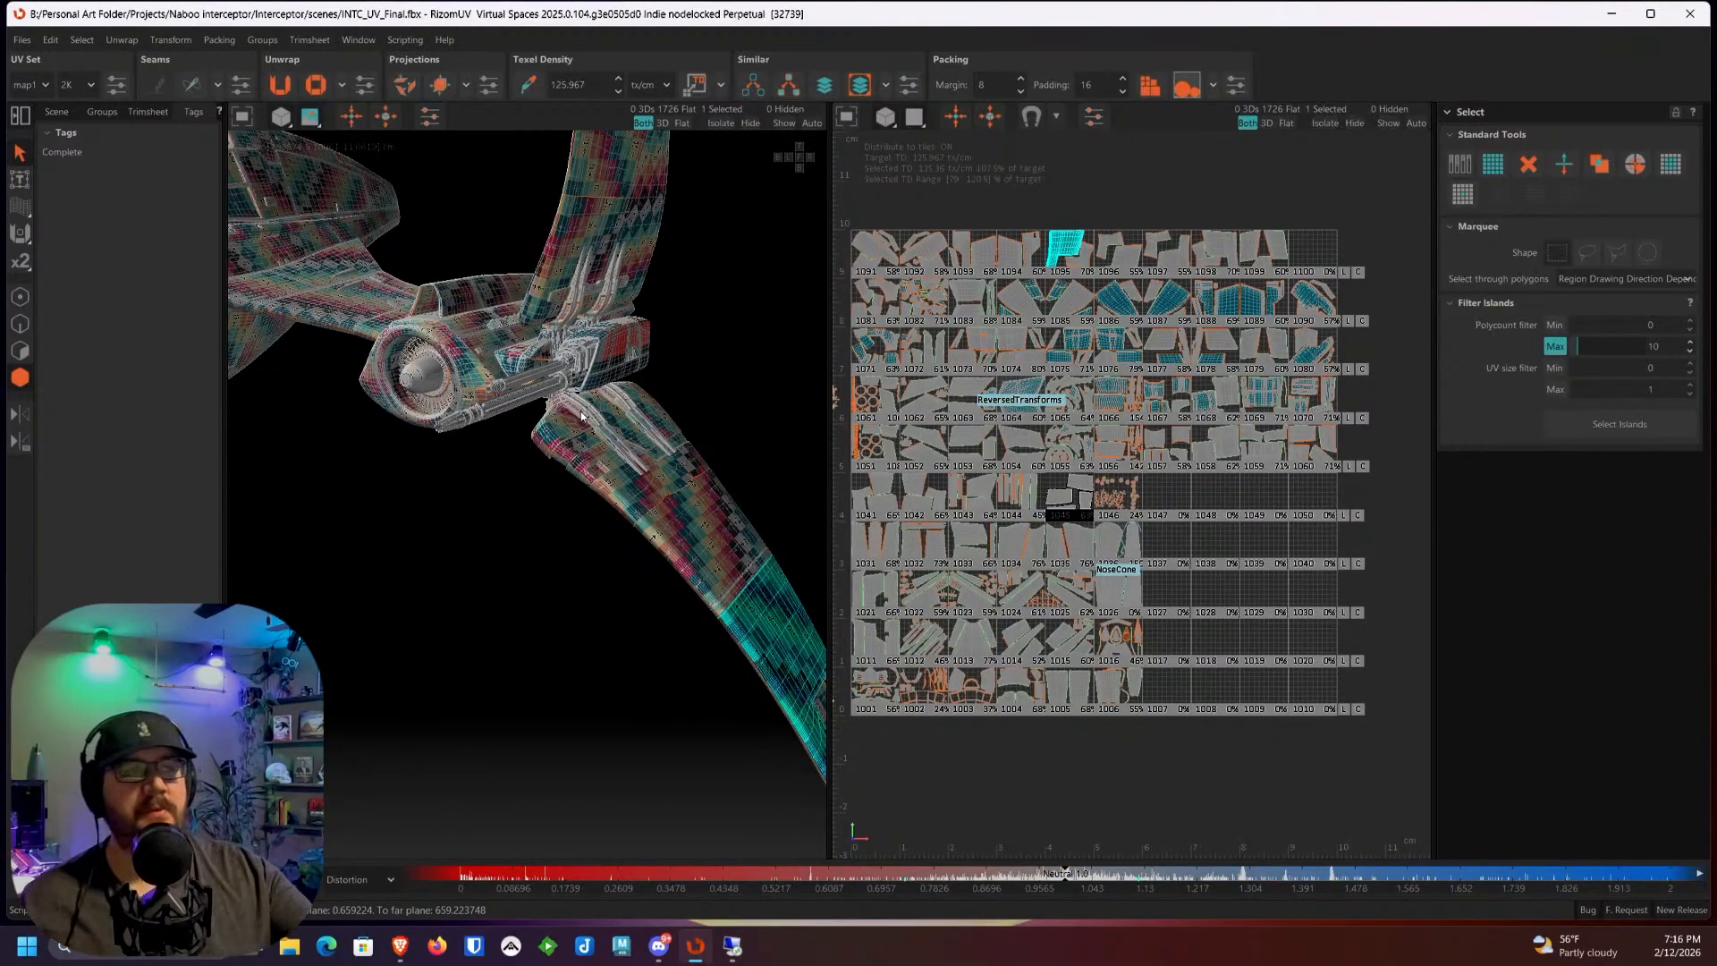
scroll(1053, 290, up, 5)
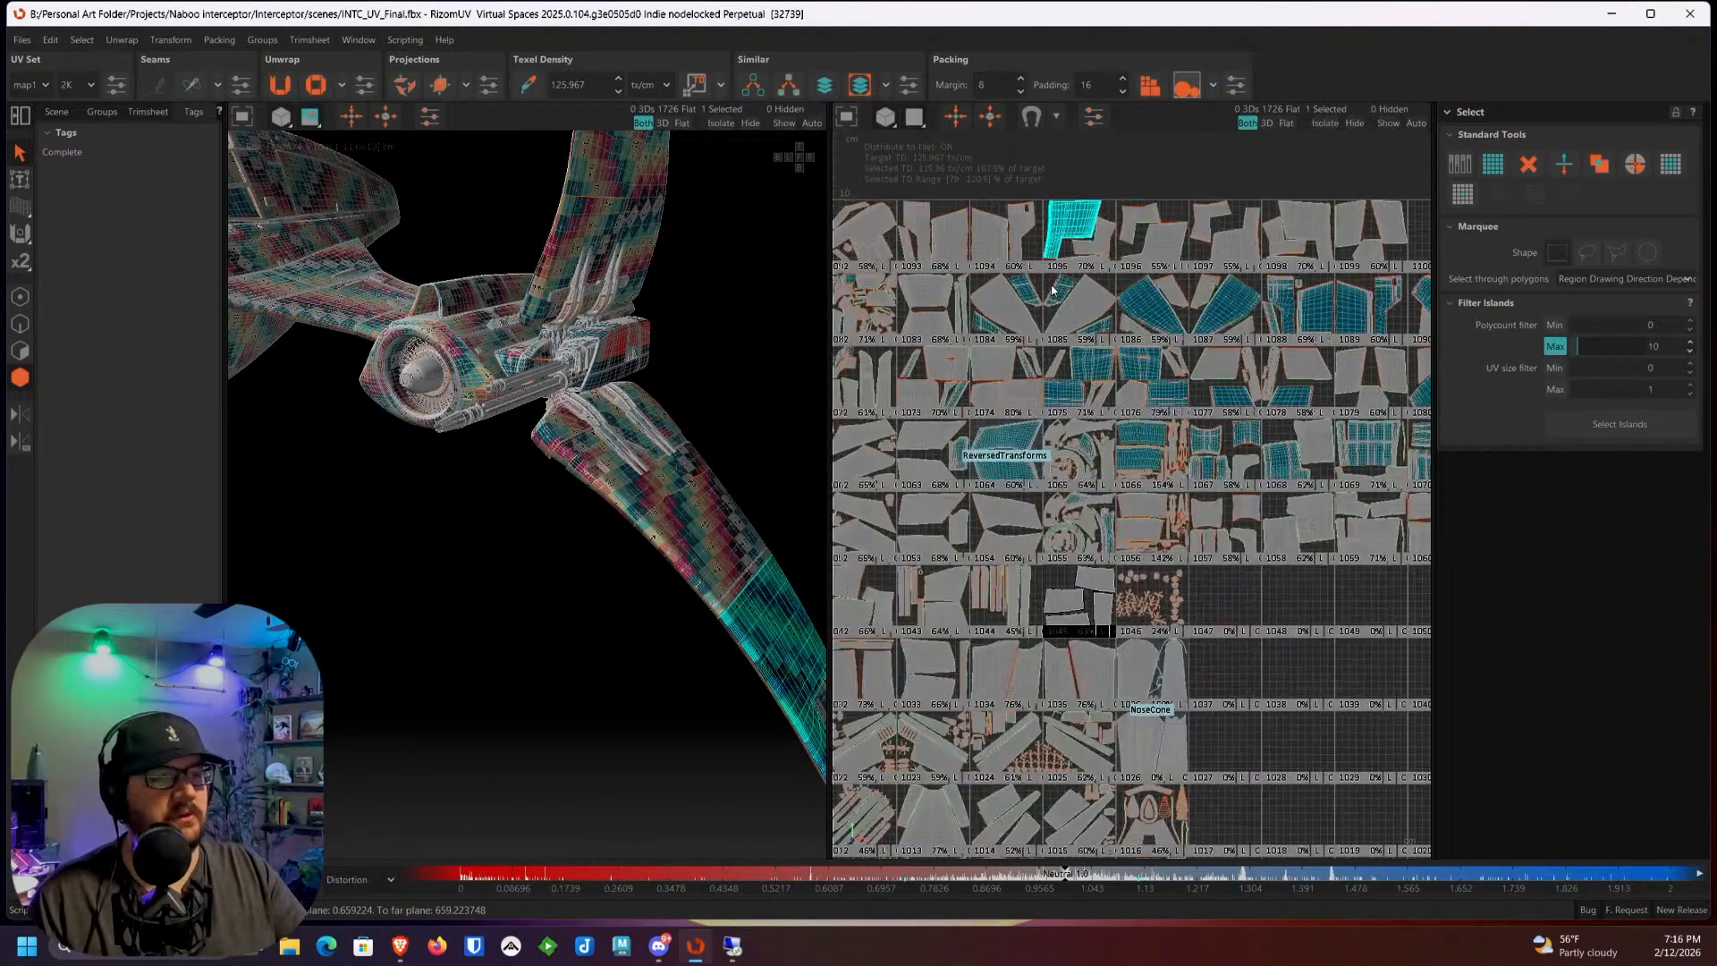
scroll(1052, 290, down, 1)
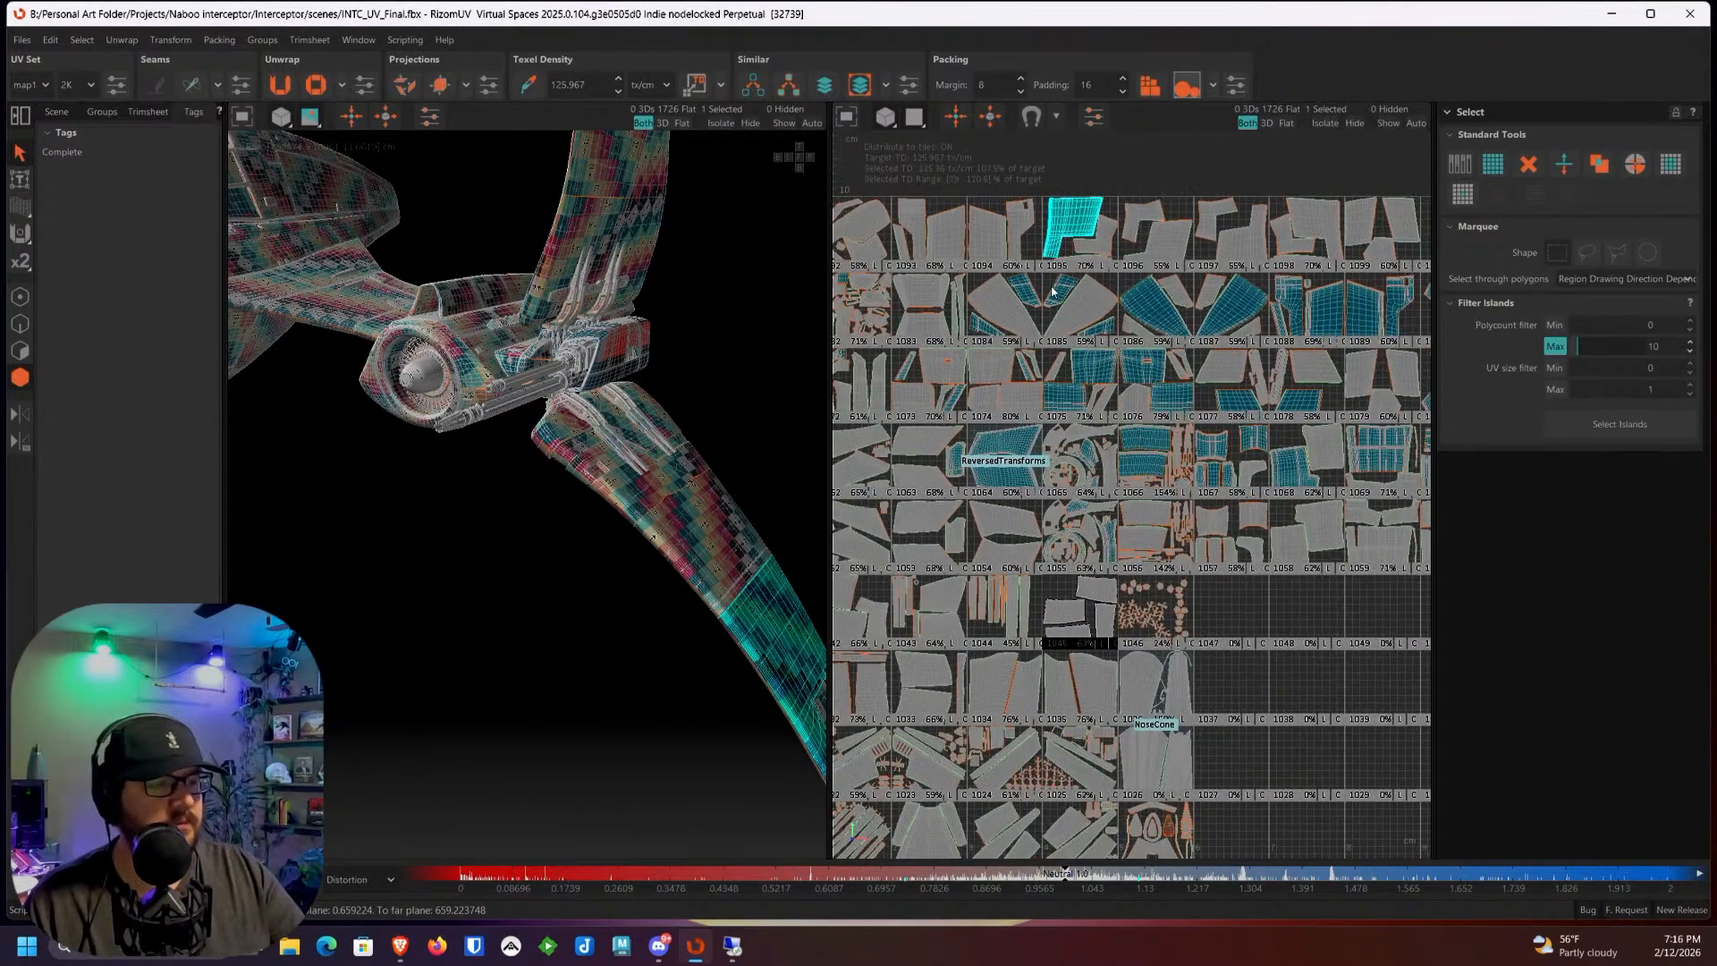
scroll(1073, 284, up, 4)
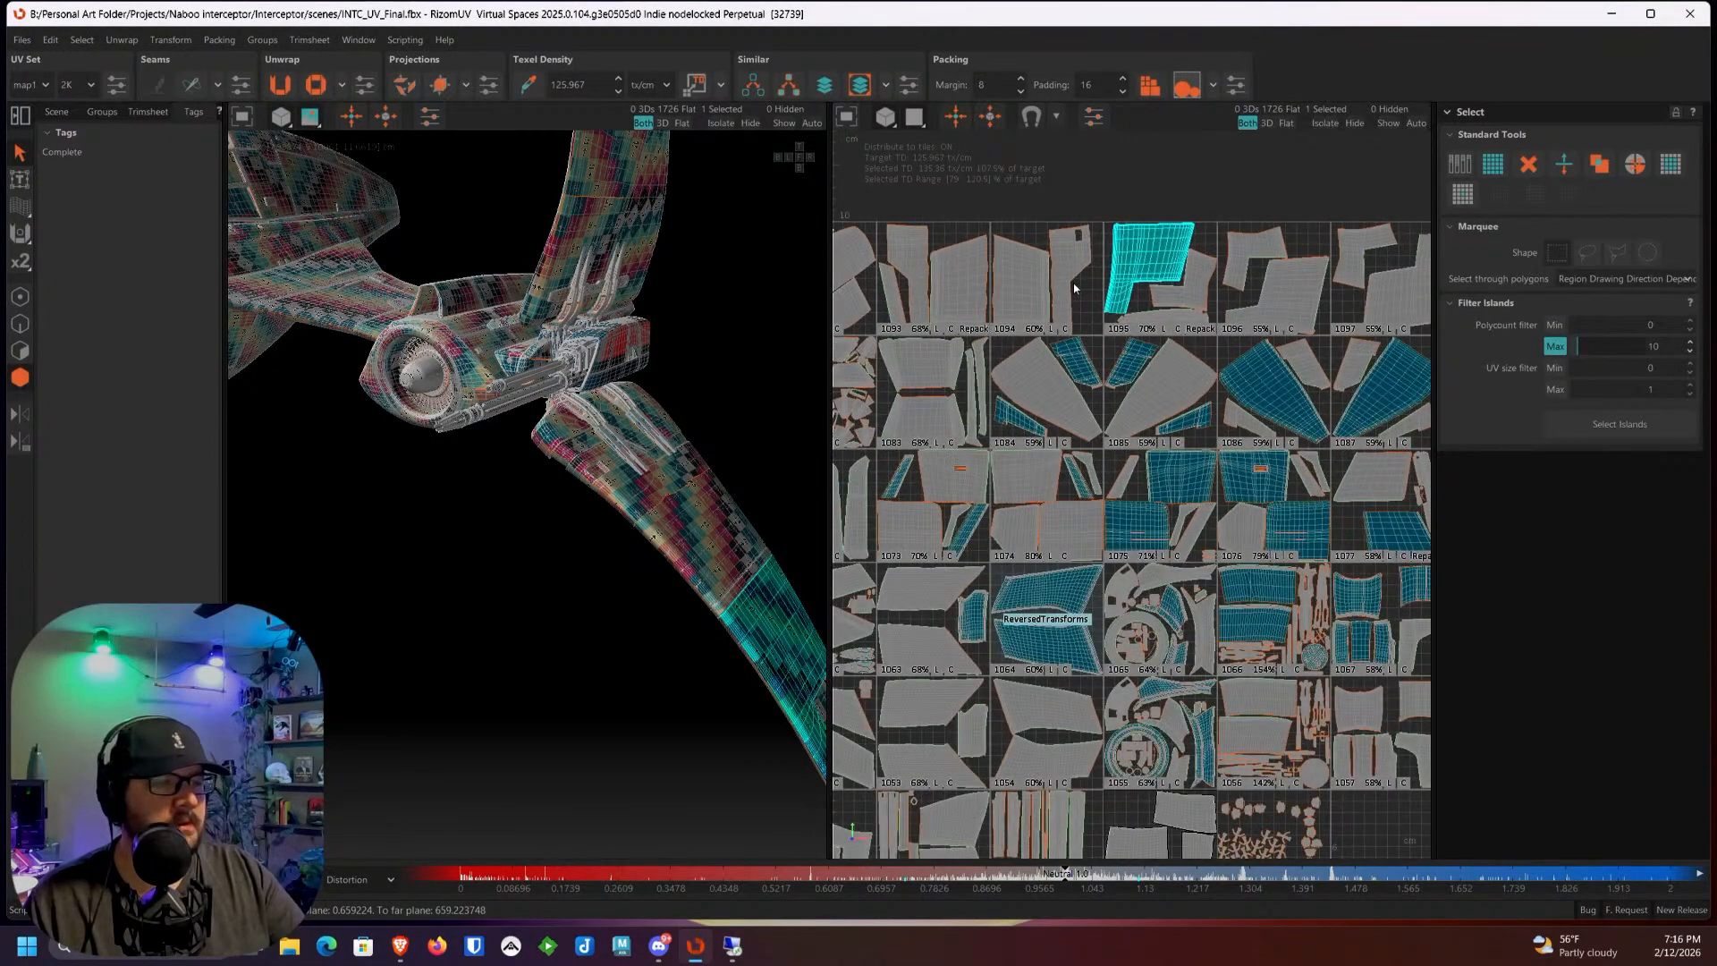
scroll(1086, 303, down, 5)
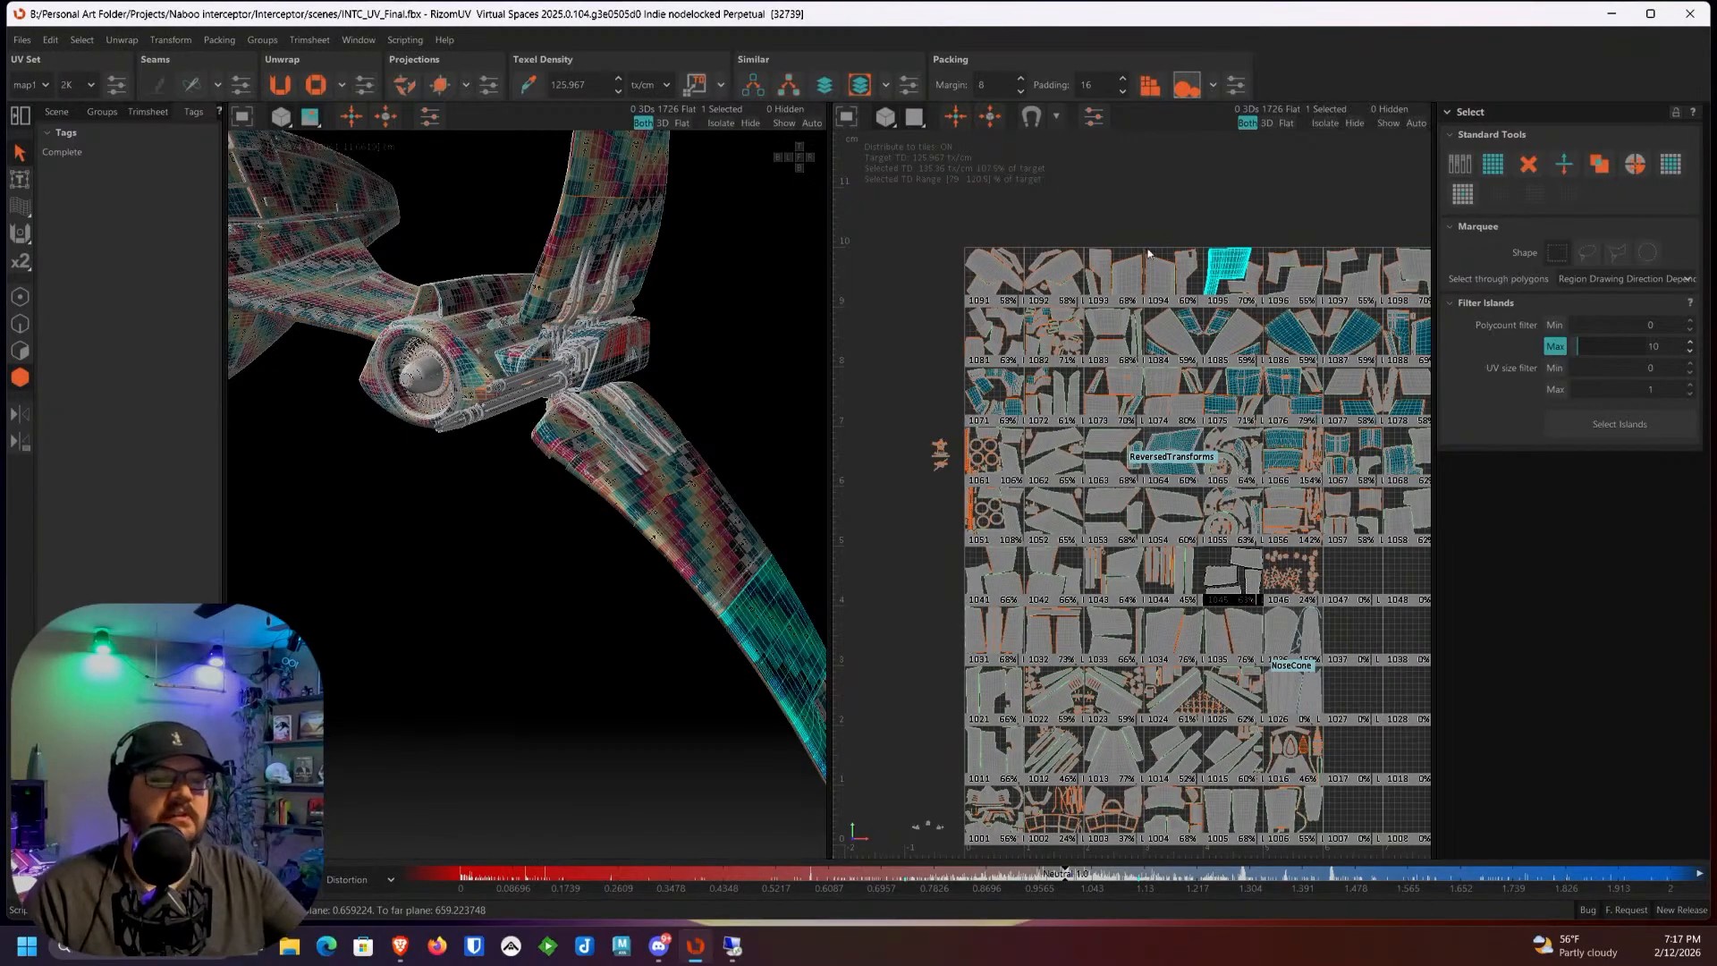
Step: Select the finned bracket island between the red pod and the wings, and extend the selection to all similar islands
scroll(550, 385, up, 5)
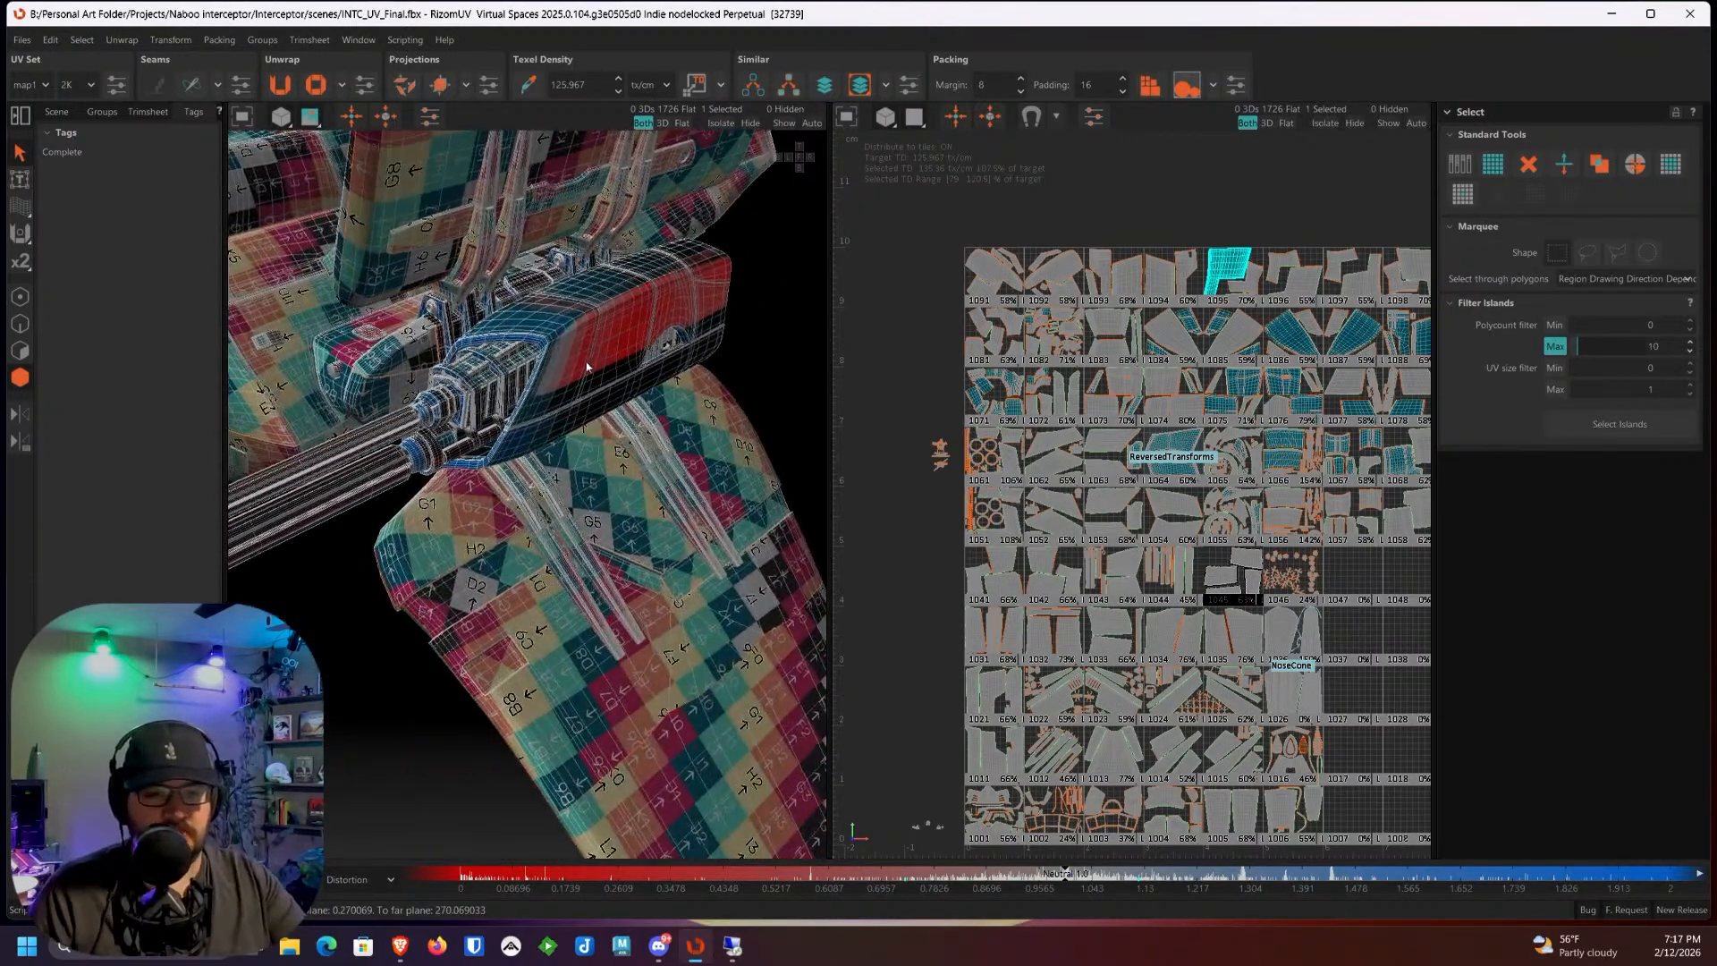
scroll(528, 326, up, 5)
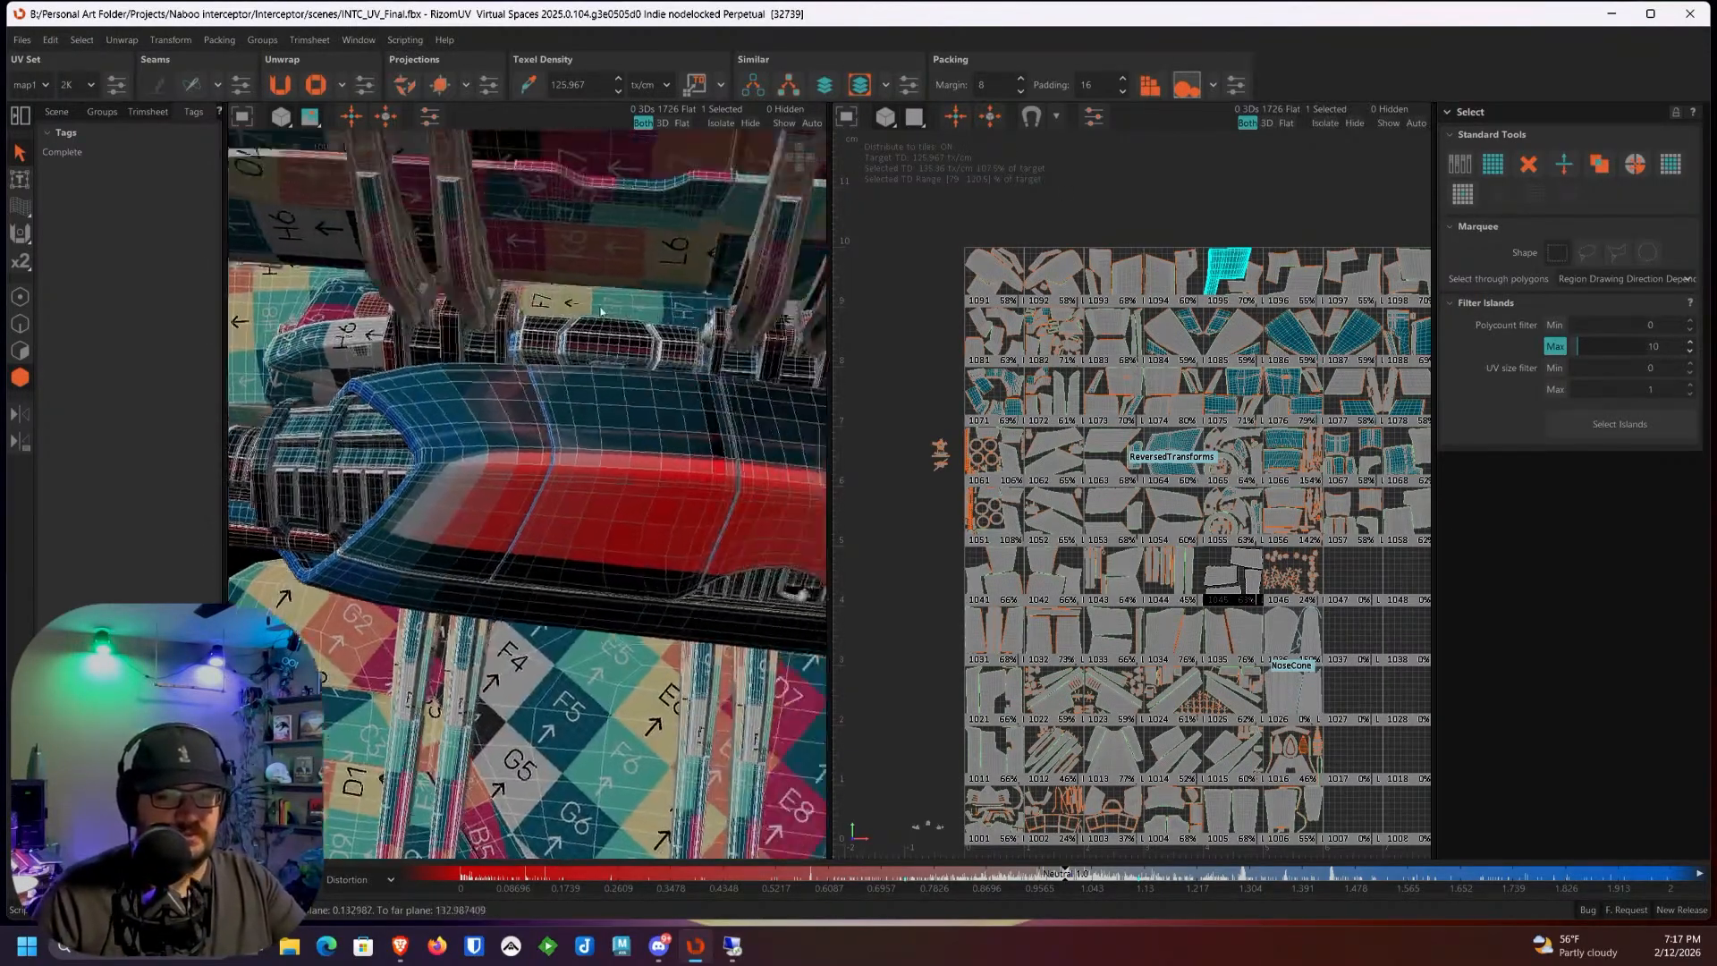
middle_drag(587, 336, 637, 293)
click(675, 331)
alt+drag(636, 294, 651, 270)
click(753, 86)
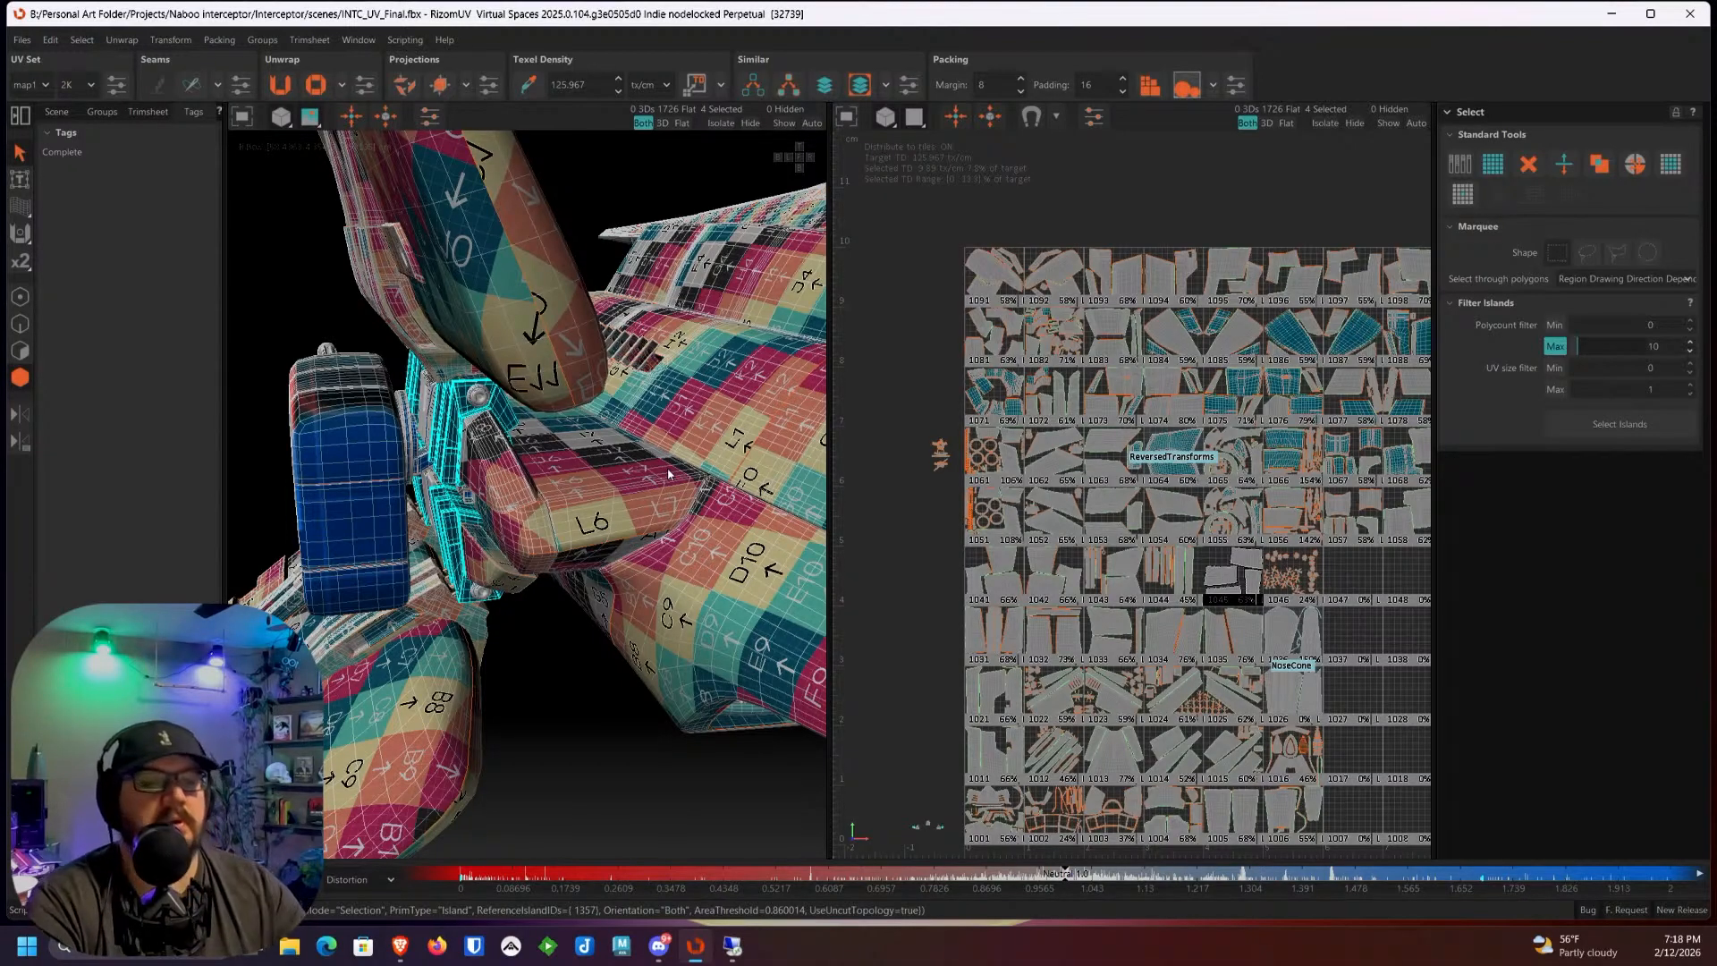
Step: Examine from several sides where the selected bracket islands sit on the ship
scroll(662, 475, down, 10)
alt+drag(662, 475, 702, 490)
scroll(684, 492, up, 10)
alt+drag(388, 507, 606, 483)
scroll(481, 514, down, 8)
alt+drag(481, 515, 650, 419)
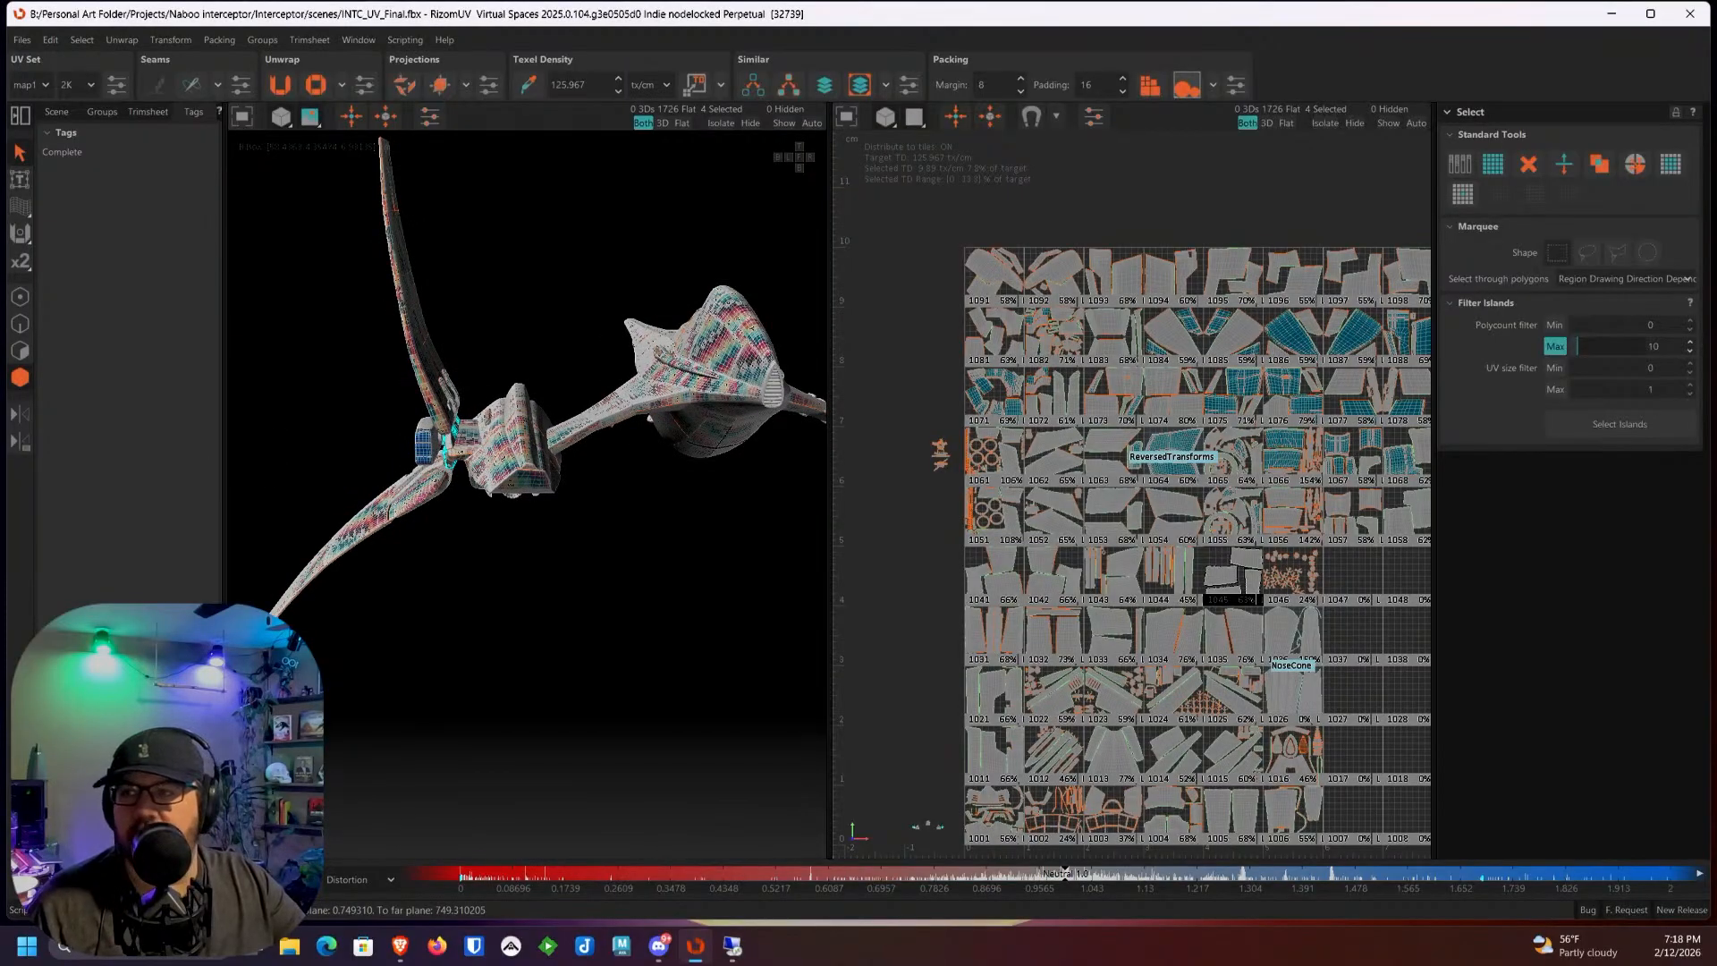
alt+drag(271, 320, 618, 404)
scroll(630, 410, up, 7)
scroll(651, 430, up, 1)
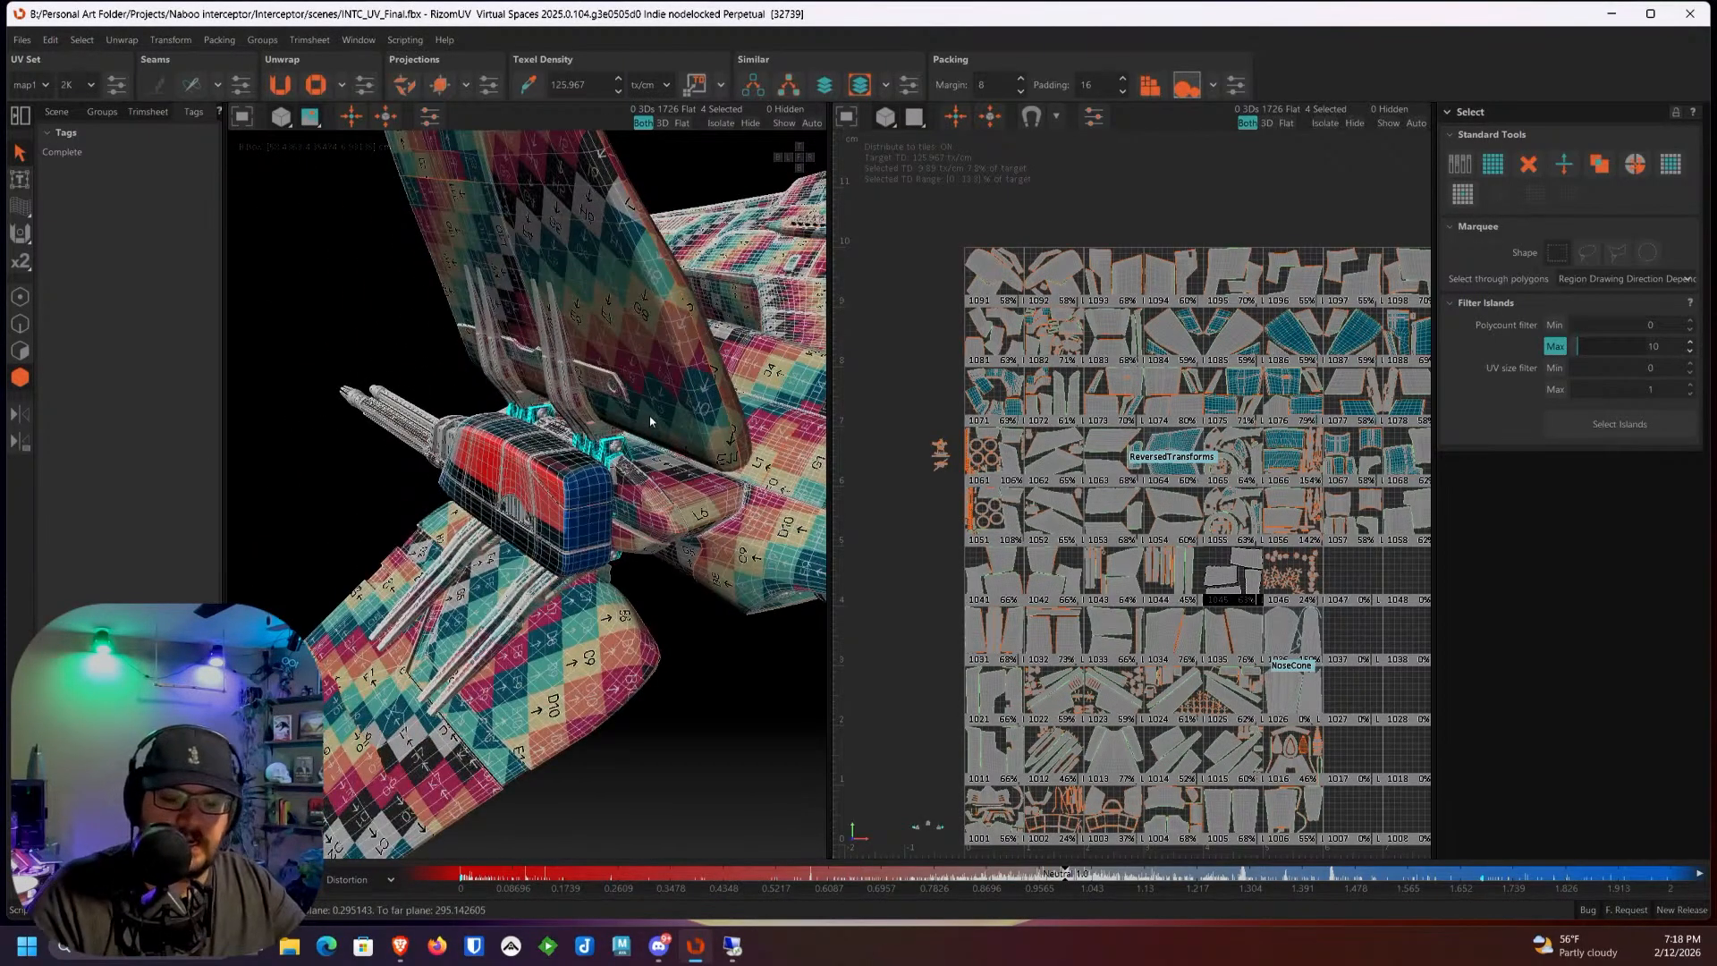
Step: Isolate the similar bracket islands and select only the upper finned bracket
key(i)
scroll(491, 460, up, 4)
click(585, 429)
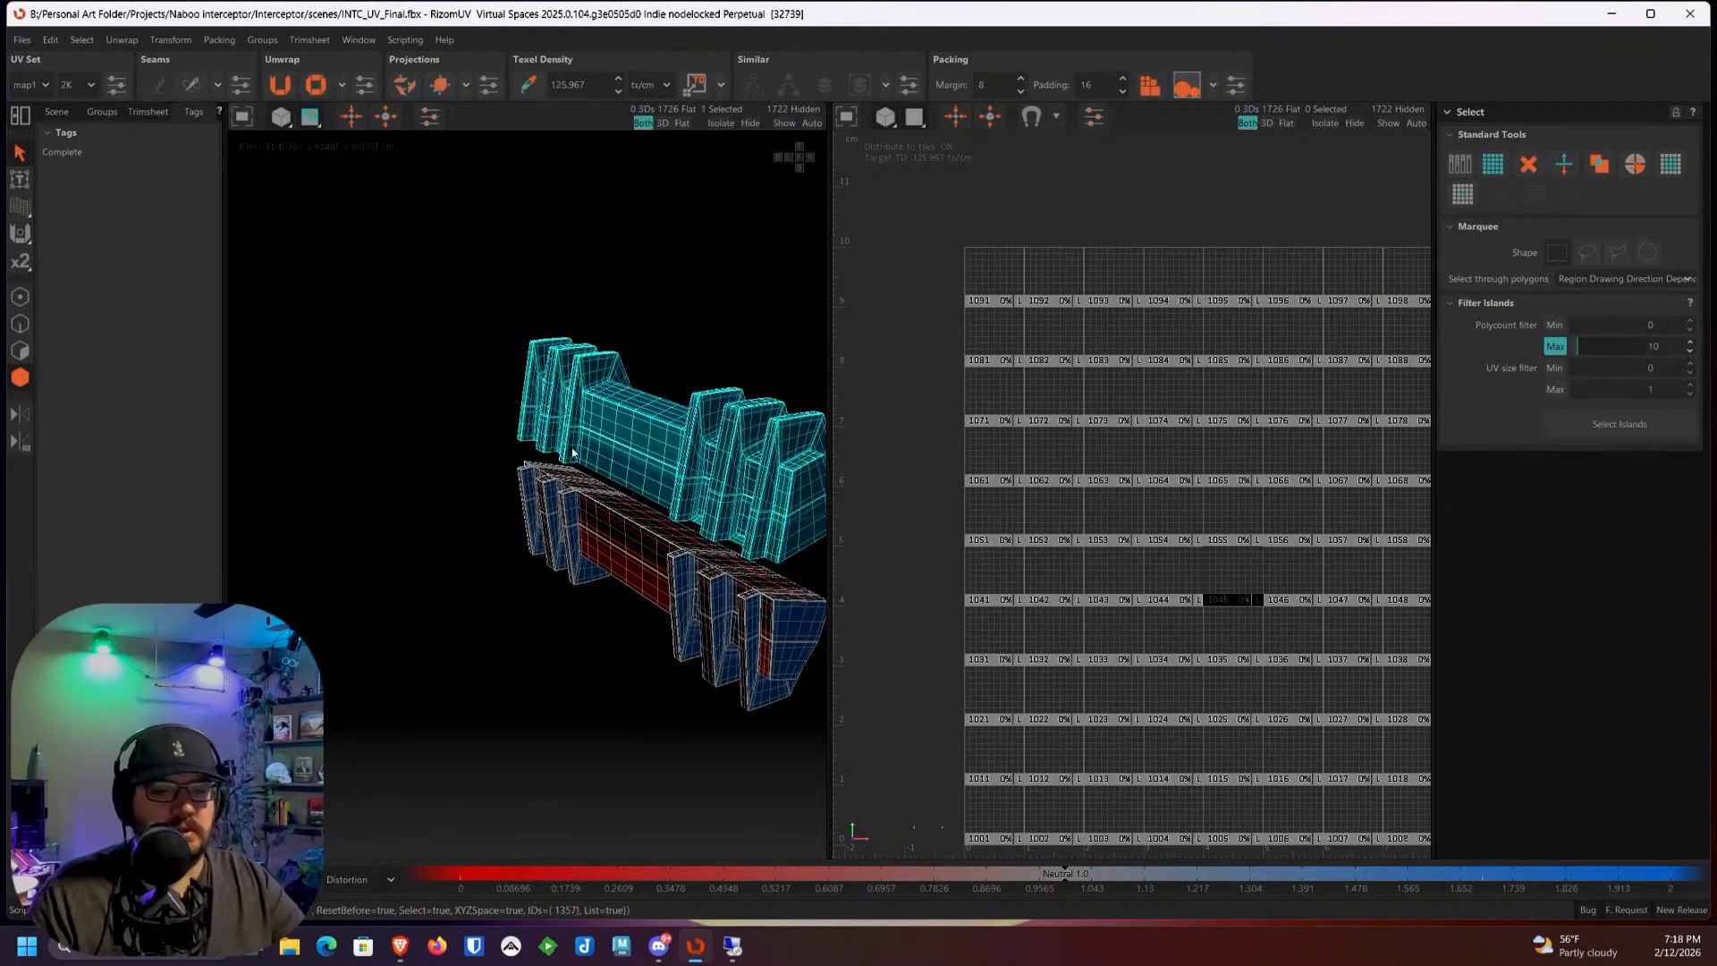
scroll(585, 430, up, 2)
scroll(585, 430, up, 3)
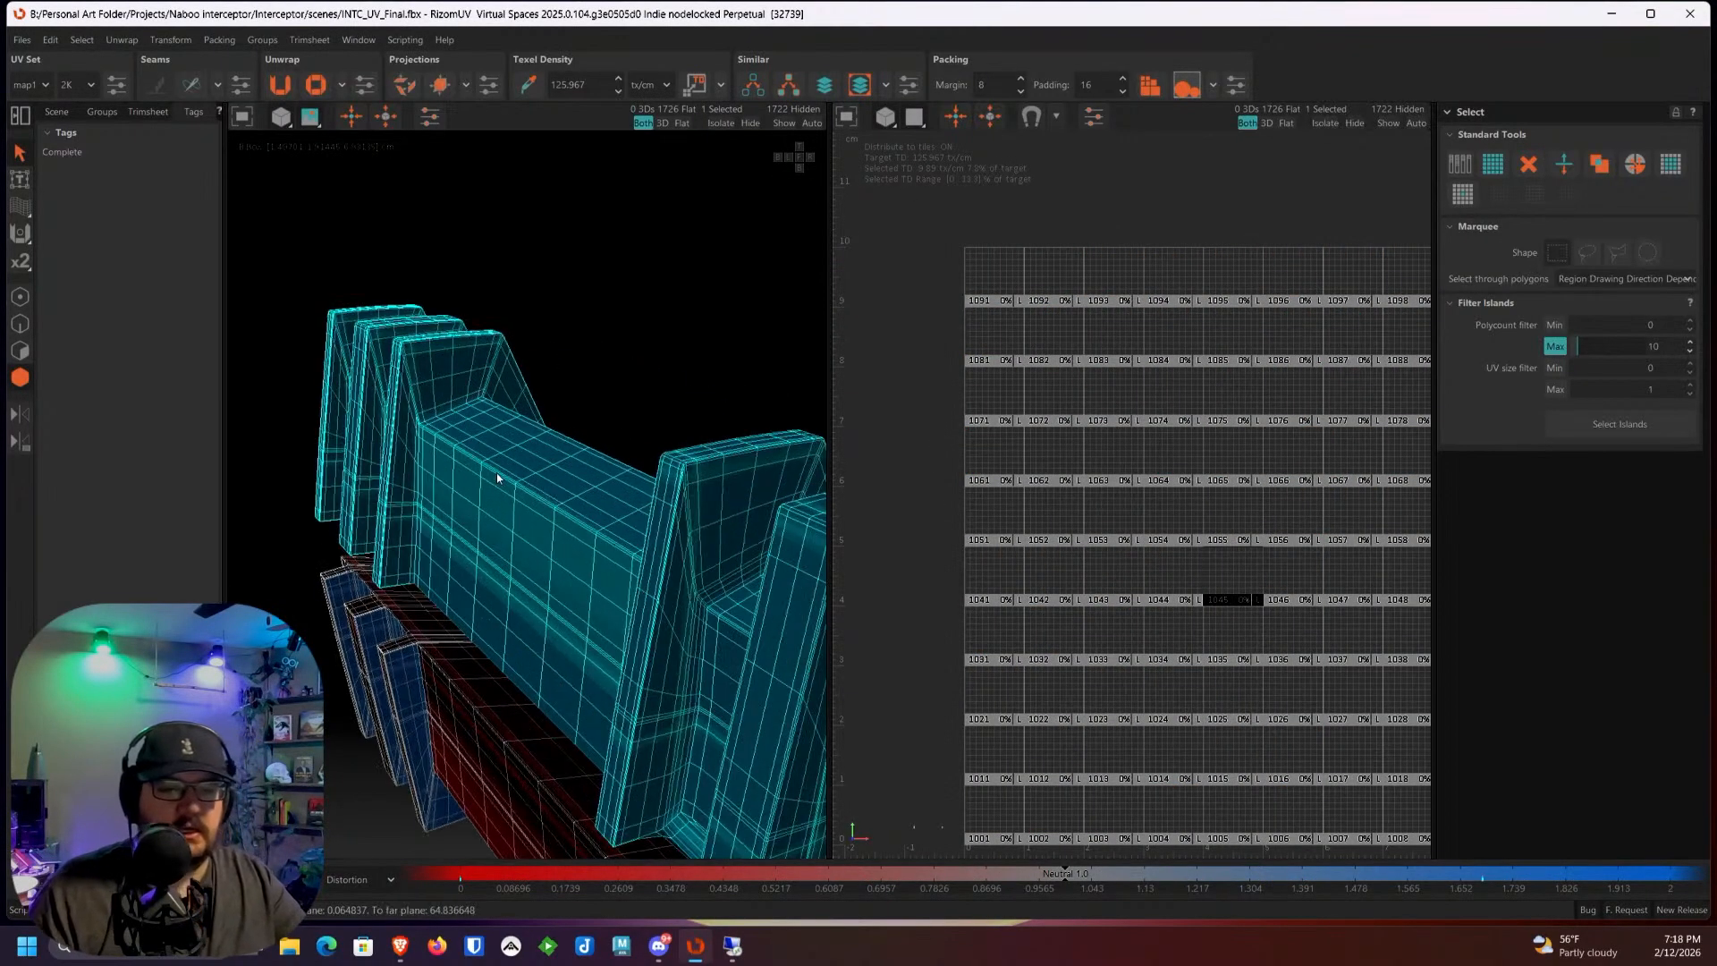
Step: In edge mode, select seam edges on the underside of the upper bracket where the body meets the fins
click(20, 323)
scroll(483, 419, up, 4)
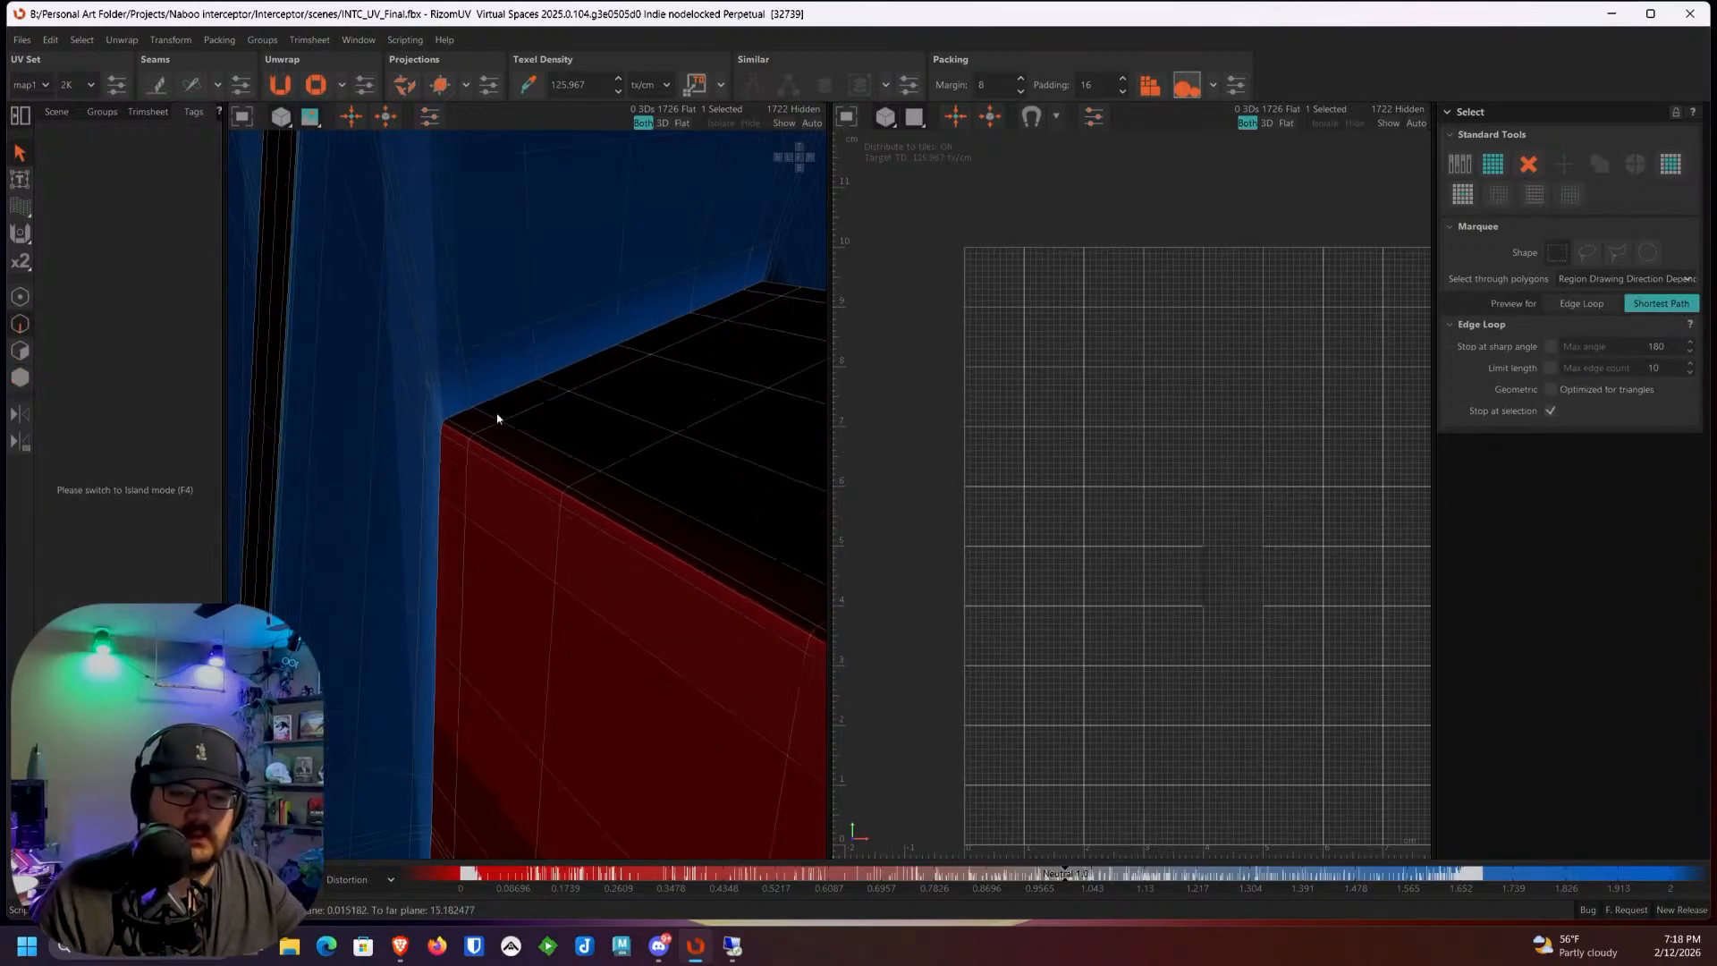
scroll(464, 423, down, 4)
alt+drag(479, 518, 671, 514)
scroll(390, 494, up, 2)
scroll(448, 483, up, 3)
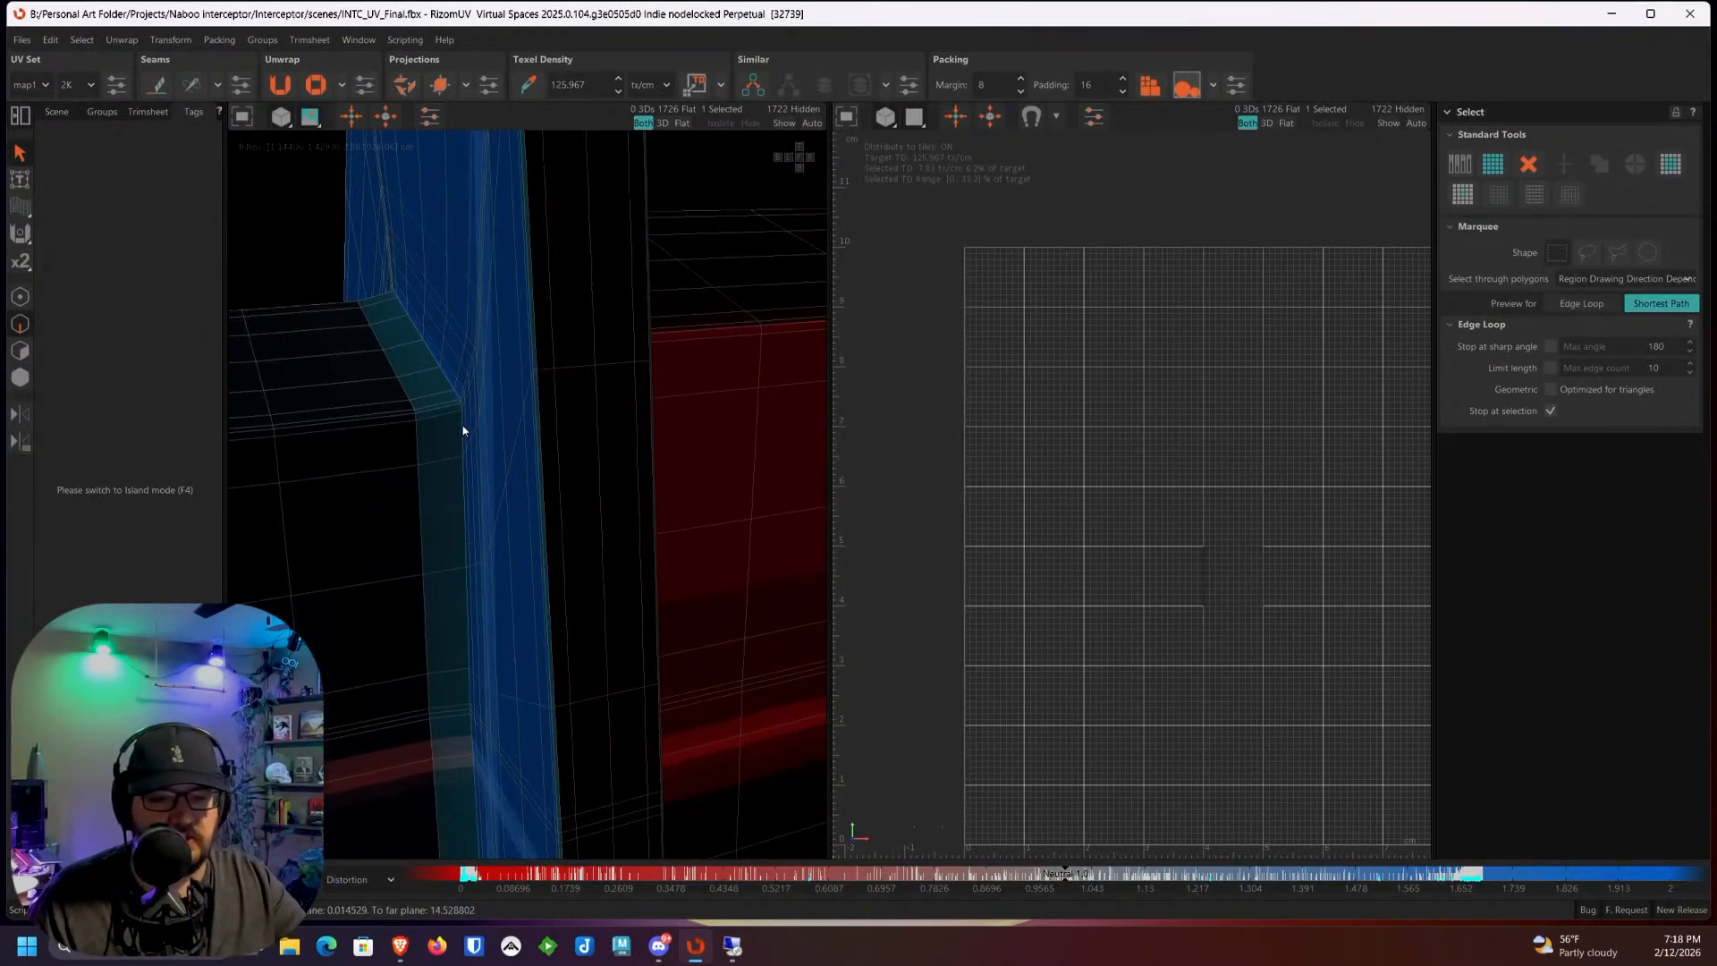
scroll(461, 436, down, 1)
alt+drag(461, 435, 725, 395)
scroll(726, 384, up, 1)
scroll(716, 386, down, 4)
alt+middle_drag(775, 423, 621, 359)
scroll(615, 474, up, 3)
alt+drag(617, 483, 567, 463)
click(438, 492)
click(432, 428)
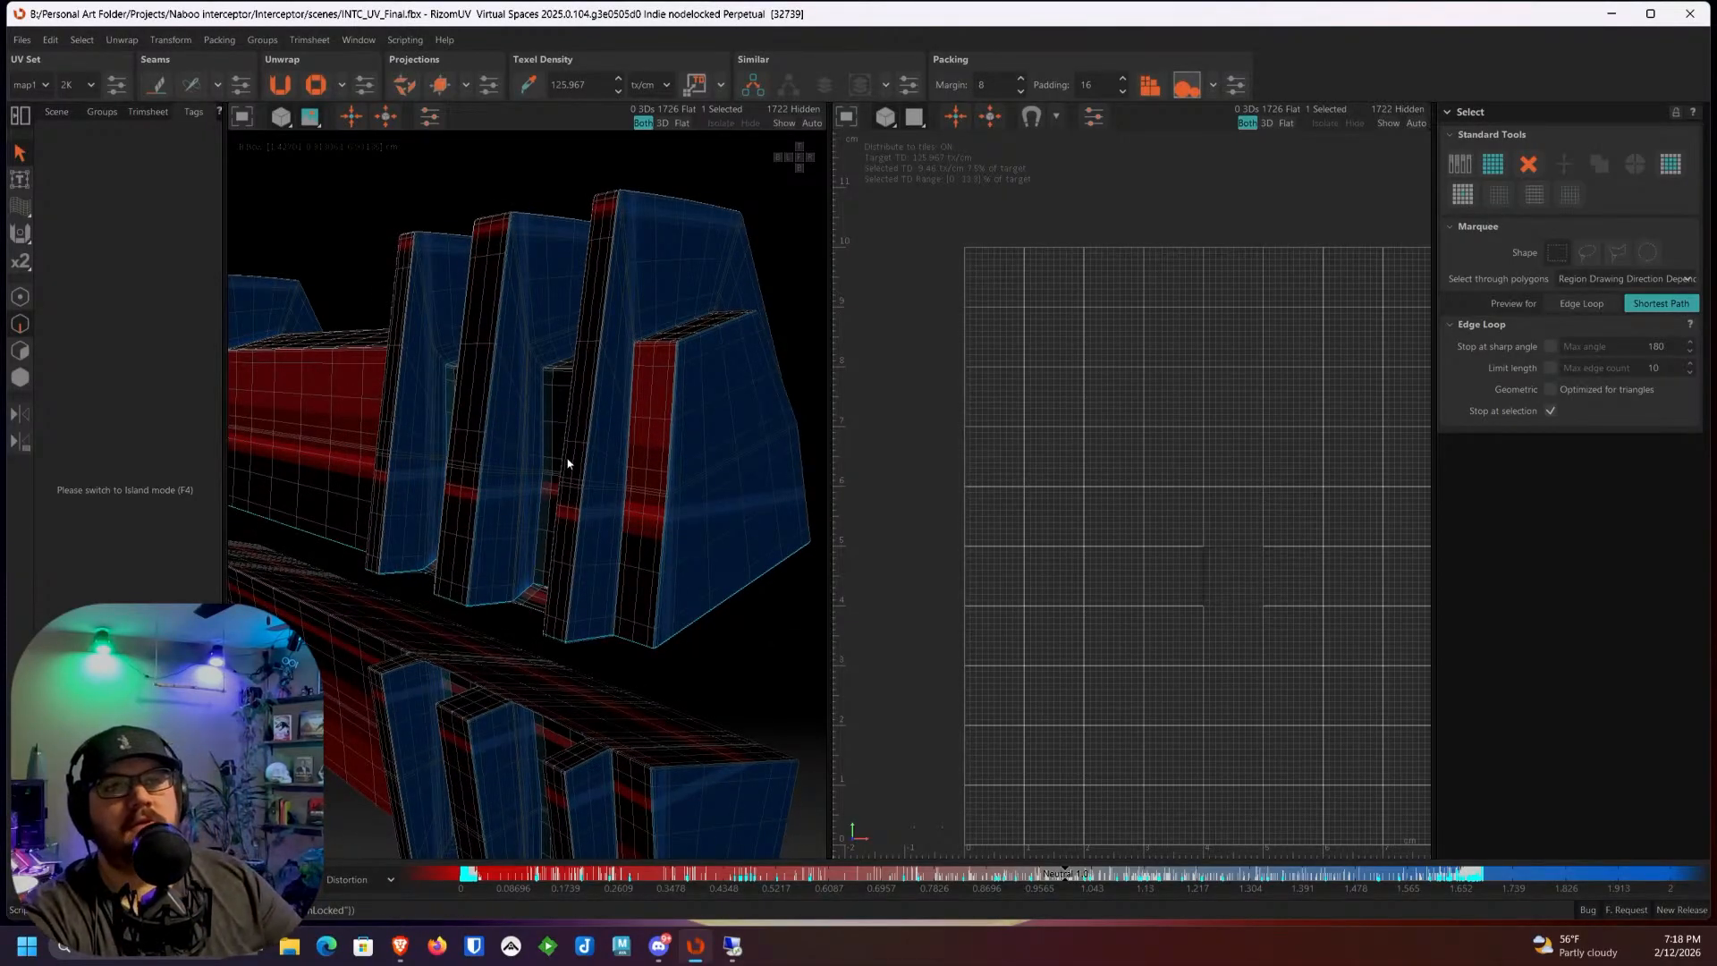
Step: Try cutting the upper bracket along the selected edges and unfolding it, and undo both operations
key(c)
key(u)
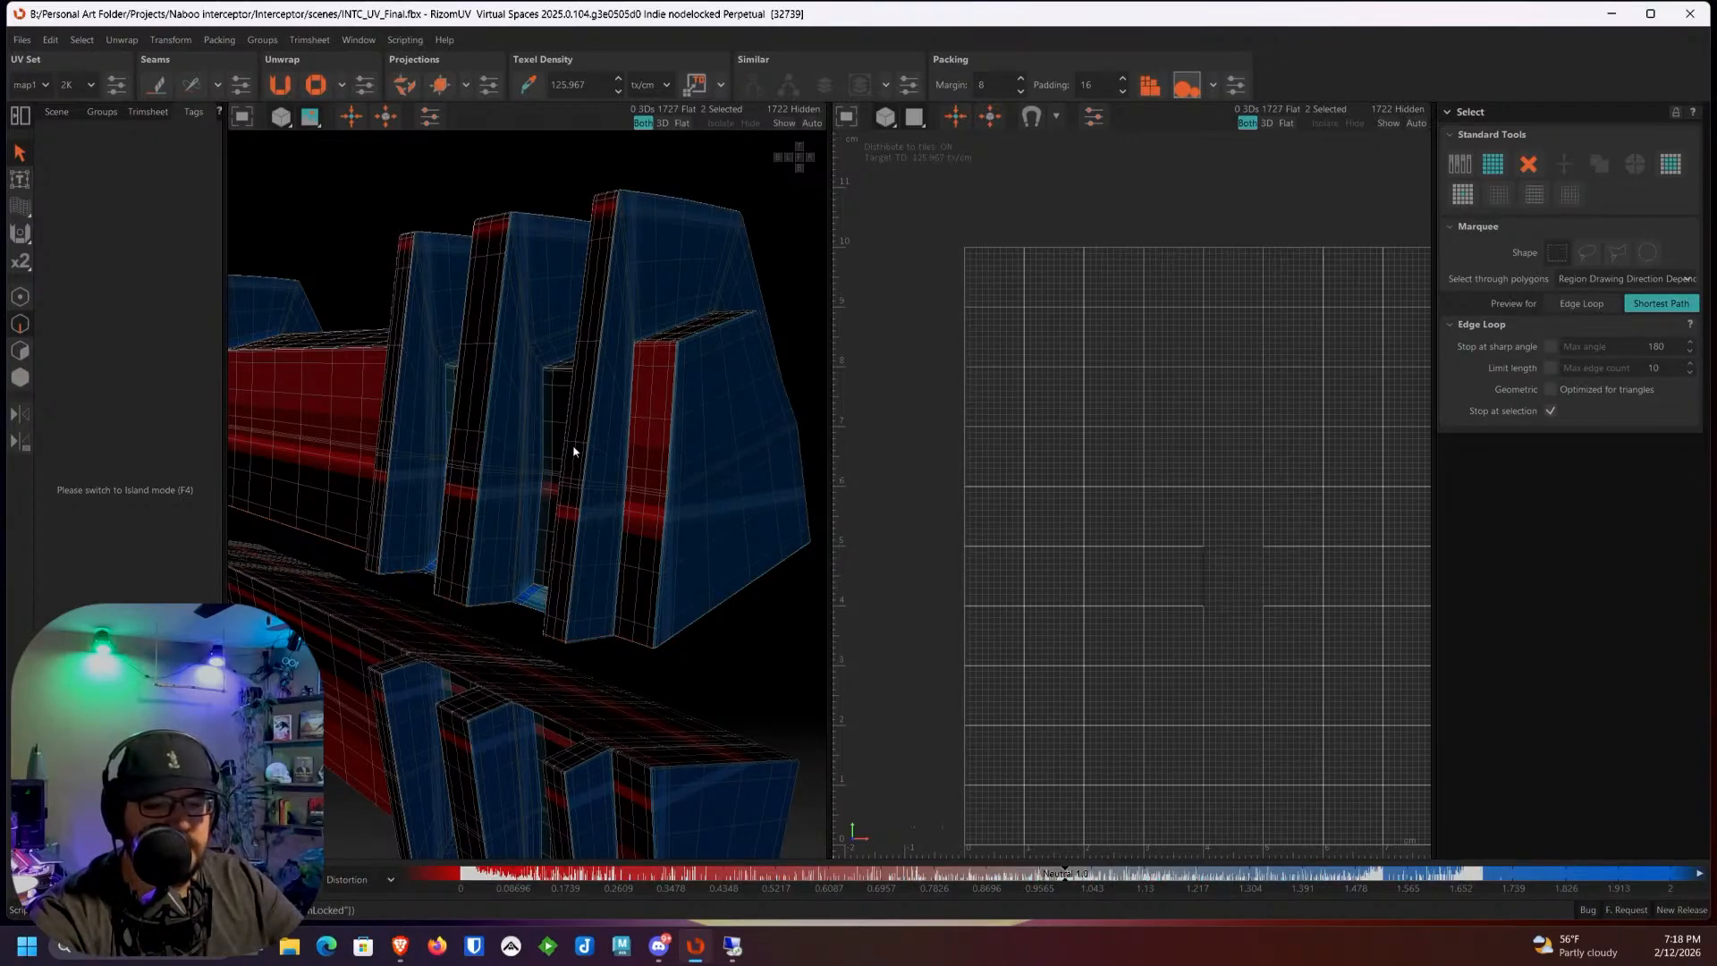
alt+drag(576, 452, 540, 594)
scroll(540, 593, up, 4)
mouse_move(614, 507)
alt+mouse_down()
mouse_move(741, 384)
mouse_move(667, 406)
mouse_move(605, 536)
alt+mouse_up()
scroll(681, 391, up, 5)
key(ctrl+z)
key(ctrl+z)
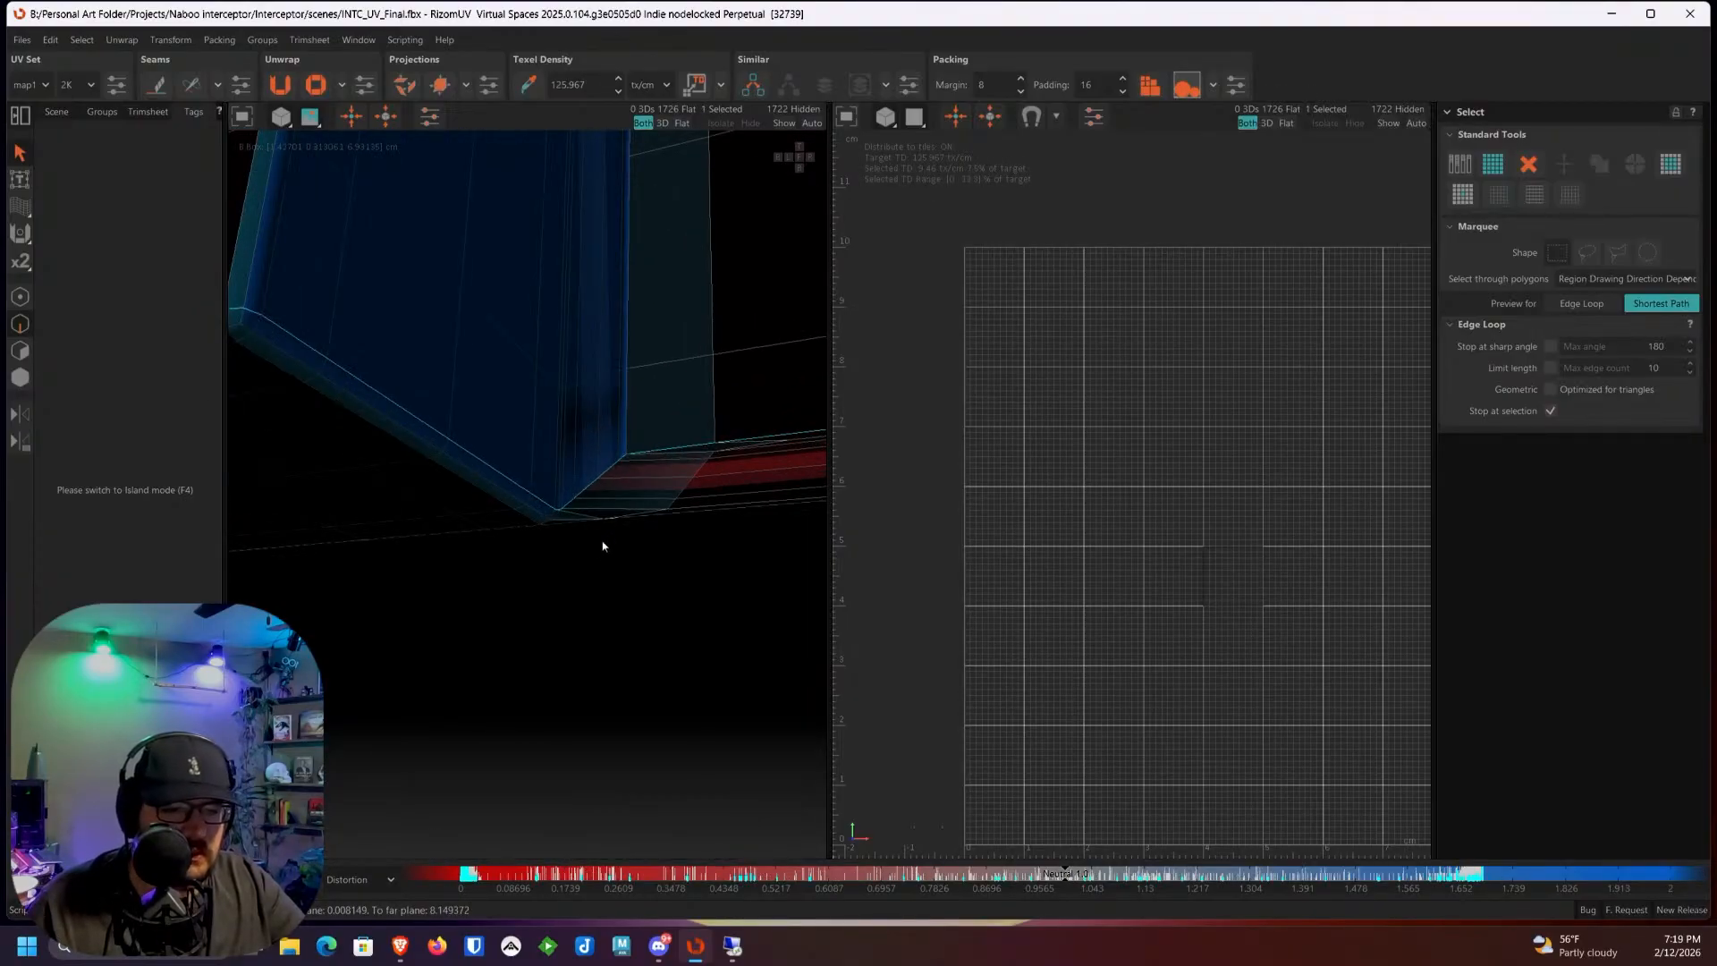
Step: Extend the seam selection along the shortest edge paths around the lower fin corners of the upper bracket
alt+drag(516, 497, 496, 462)
scroll(549, 459, down, 3)
scroll(496, 457, up, 2)
shift+click(507, 425)
scroll(514, 433, down, 2)
mouse_move(513, 433)
alt+mouse_down()
mouse_move(579, 460)
mouse_move(544, 429)
alt+mouse_up()
scroll(544, 506, up, 4)
scroll(527, 516, up, 2)
shift+click(525, 516)
scroll(525, 516, down, 5)
alt+drag(694, 496, 471, 468)
scroll(449, 491, up, 3)
shift+click(453, 475)
Step: Add the edge loops bordering the next fins of the upper bracket to the seam selection
scroll(453, 475, down, 5)
scroll(640, 399, up, 4)
ctrl+double_click(480, 355)
scroll(481, 360, down, 1)
scroll(481, 359, down, 5)
scroll(688, 435, up, 3)
alt+drag(688, 435, 345, 452)
scroll(717, 441, up, 3)
scroll(748, 475, up, 3)
ctrl+double_click(492, 486)
Step: Add the remaining edge loops where the fins' lower ends meet the bracket body to the seam selection
scroll(506, 495, down, 5)
scroll(537, 529, up, 5)
alt+drag(537, 529, 617, 555)
ctrl+double_click(459, 563)
alt+middle_drag(618, 555, 502, 491)
alt+drag(502, 491, 420, 398)
scroll(527, 409, up, 3)
ctrl+double_click(481, 471)
scroll(482, 469, down, 5)
scroll(502, 403, up, 5)
ctrl+double_click(498, 376)
ctrl+double_click(730, 387)
scroll(731, 388, down, 2)
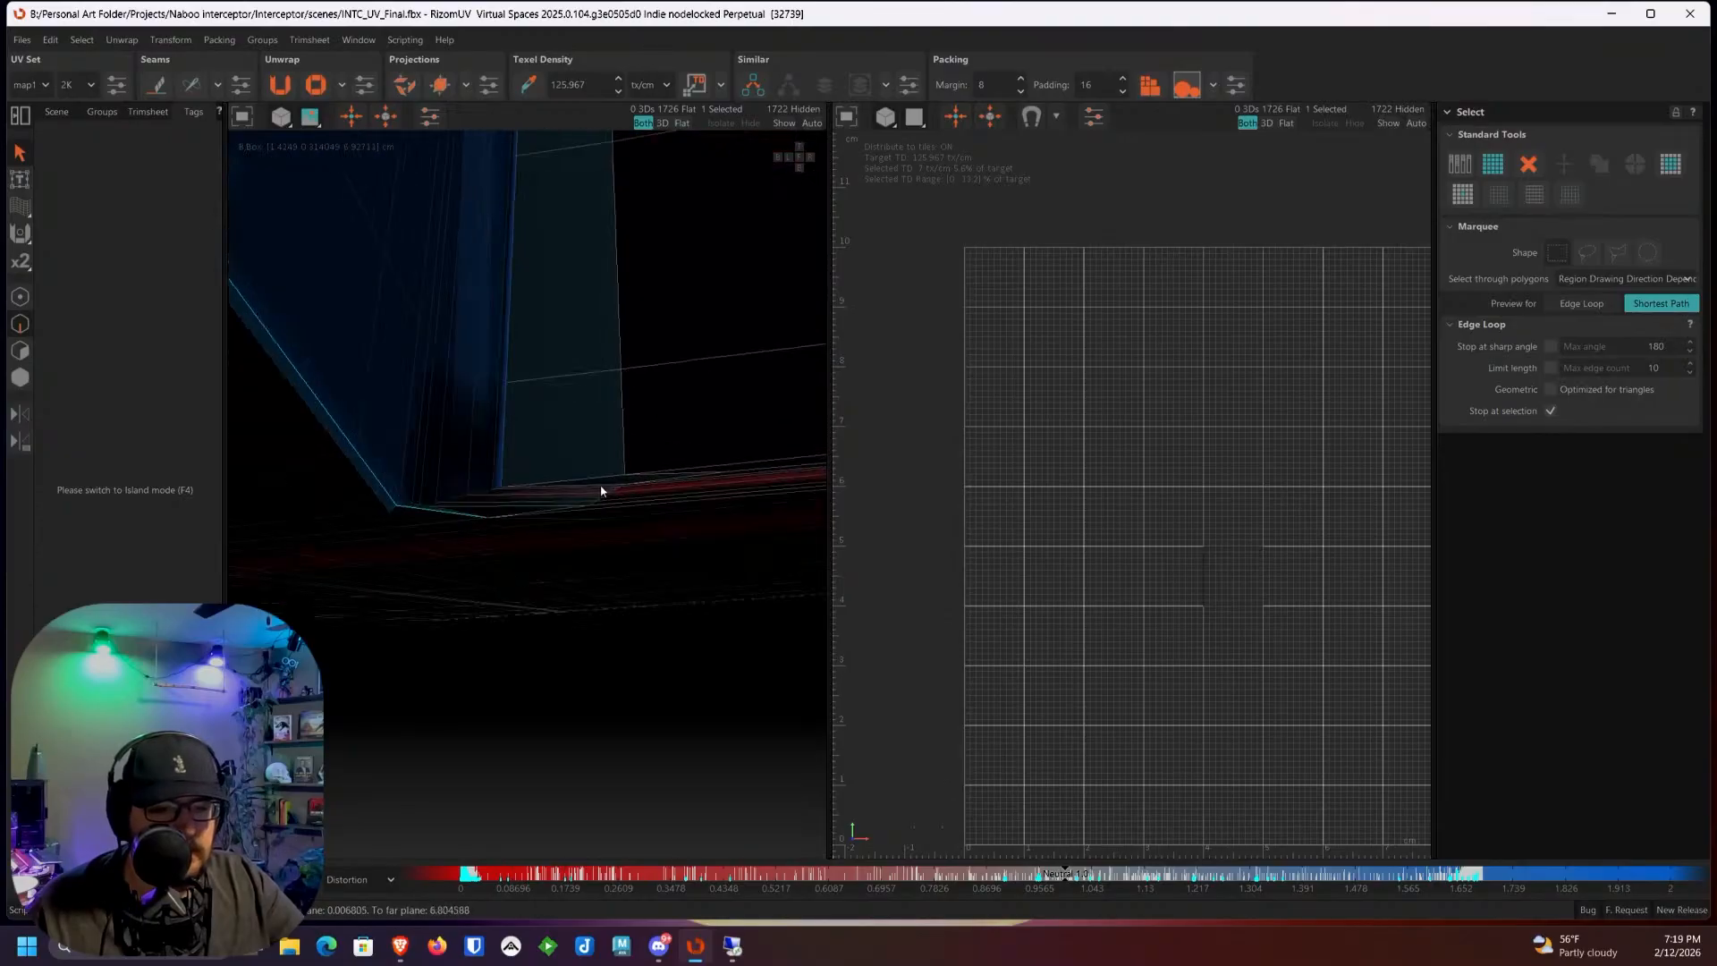
Step: Add the edge loop along the bottom rim of the blue fin face to the seam selection
scroll(602, 491, up, 3)
alt+drag(602, 491, 554, 564)
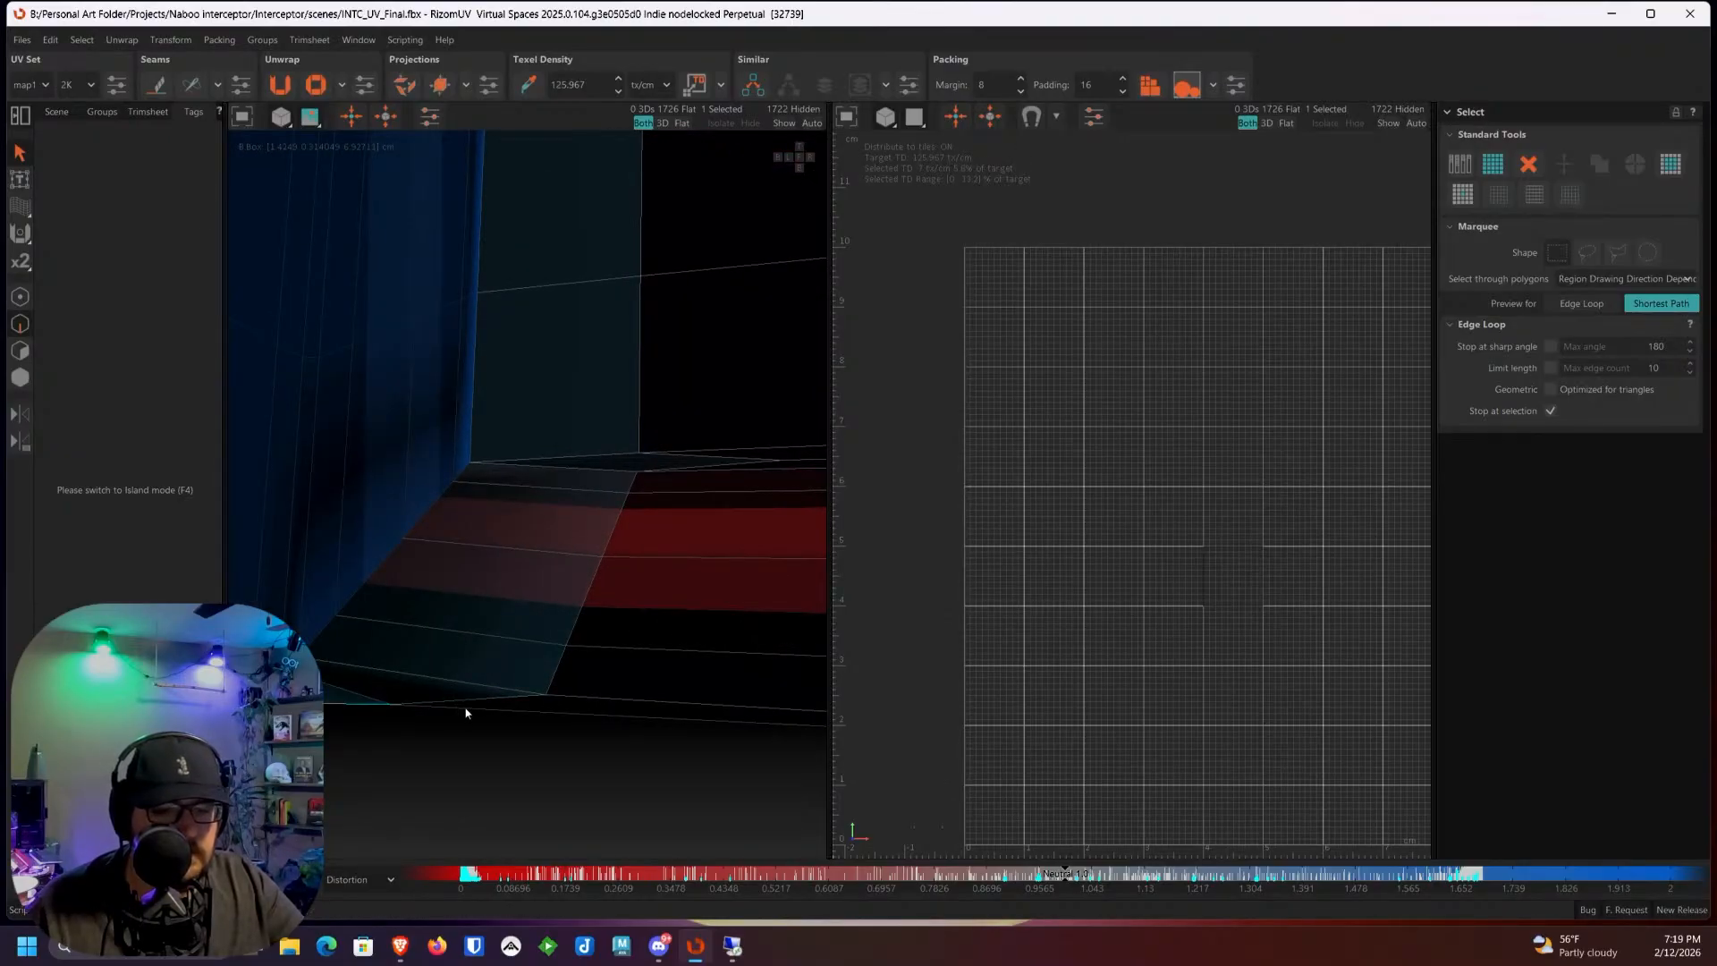
scroll(464, 709, down, 2)
scroll(656, 632, down, 4)
alt+drag(655, 632, 533, 556)
scroll(760, 559, up, 3)
alt+drag(769, 557, 619, 622)
scroll(468, 639, up, 2)
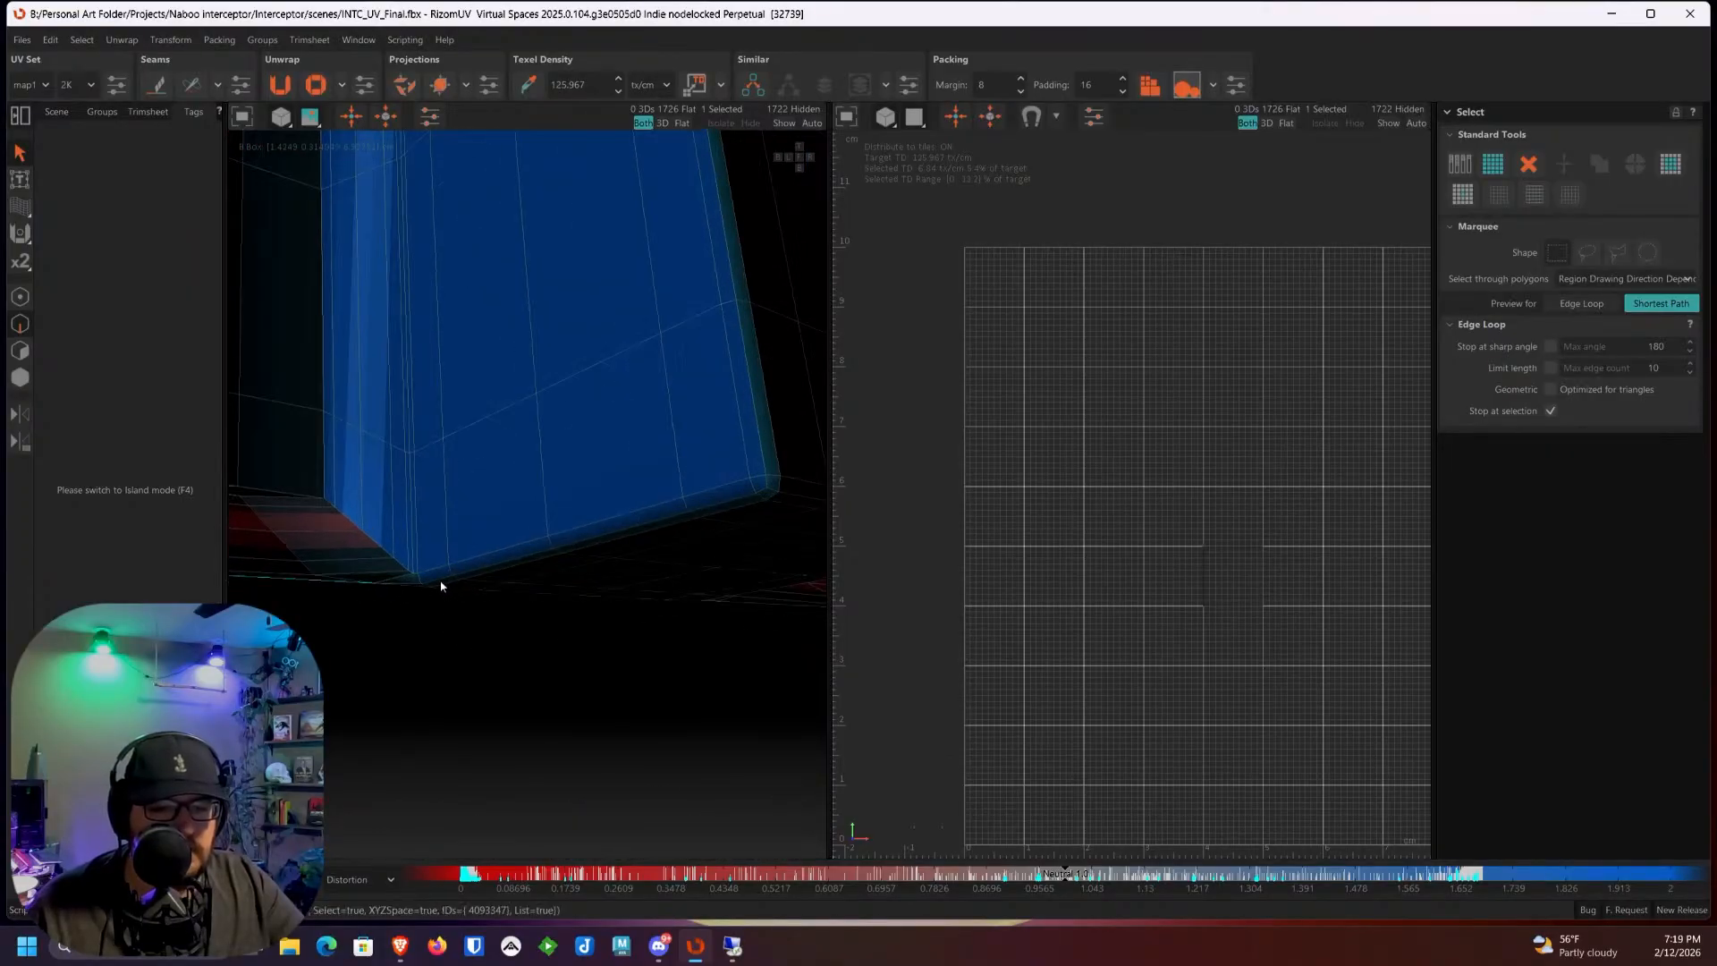
double_click(441, 586)
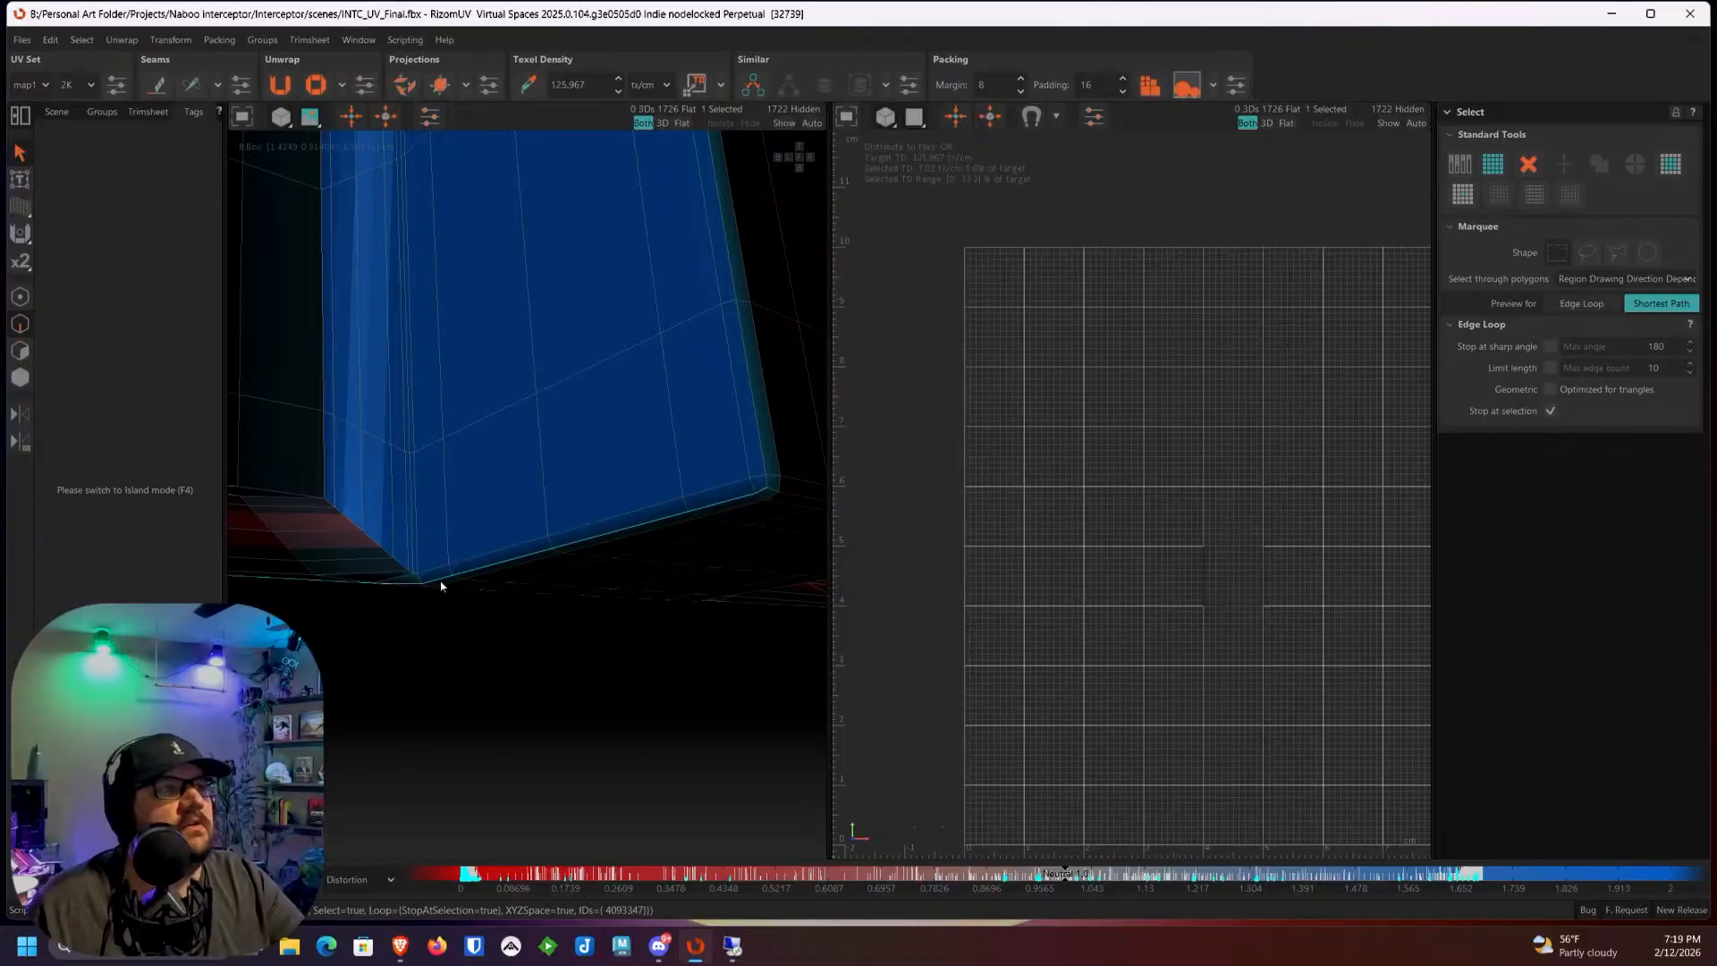
Step: Add the edge loops around the lower corner of the blue fin face to the seam selection
alt+drag(441, 586, 563, 490)
double_click(686, 532)
ctrl+double_click(570, 484)
scroll(570, 484, down, 7)
alt+drag(687, 511, 585, 417)
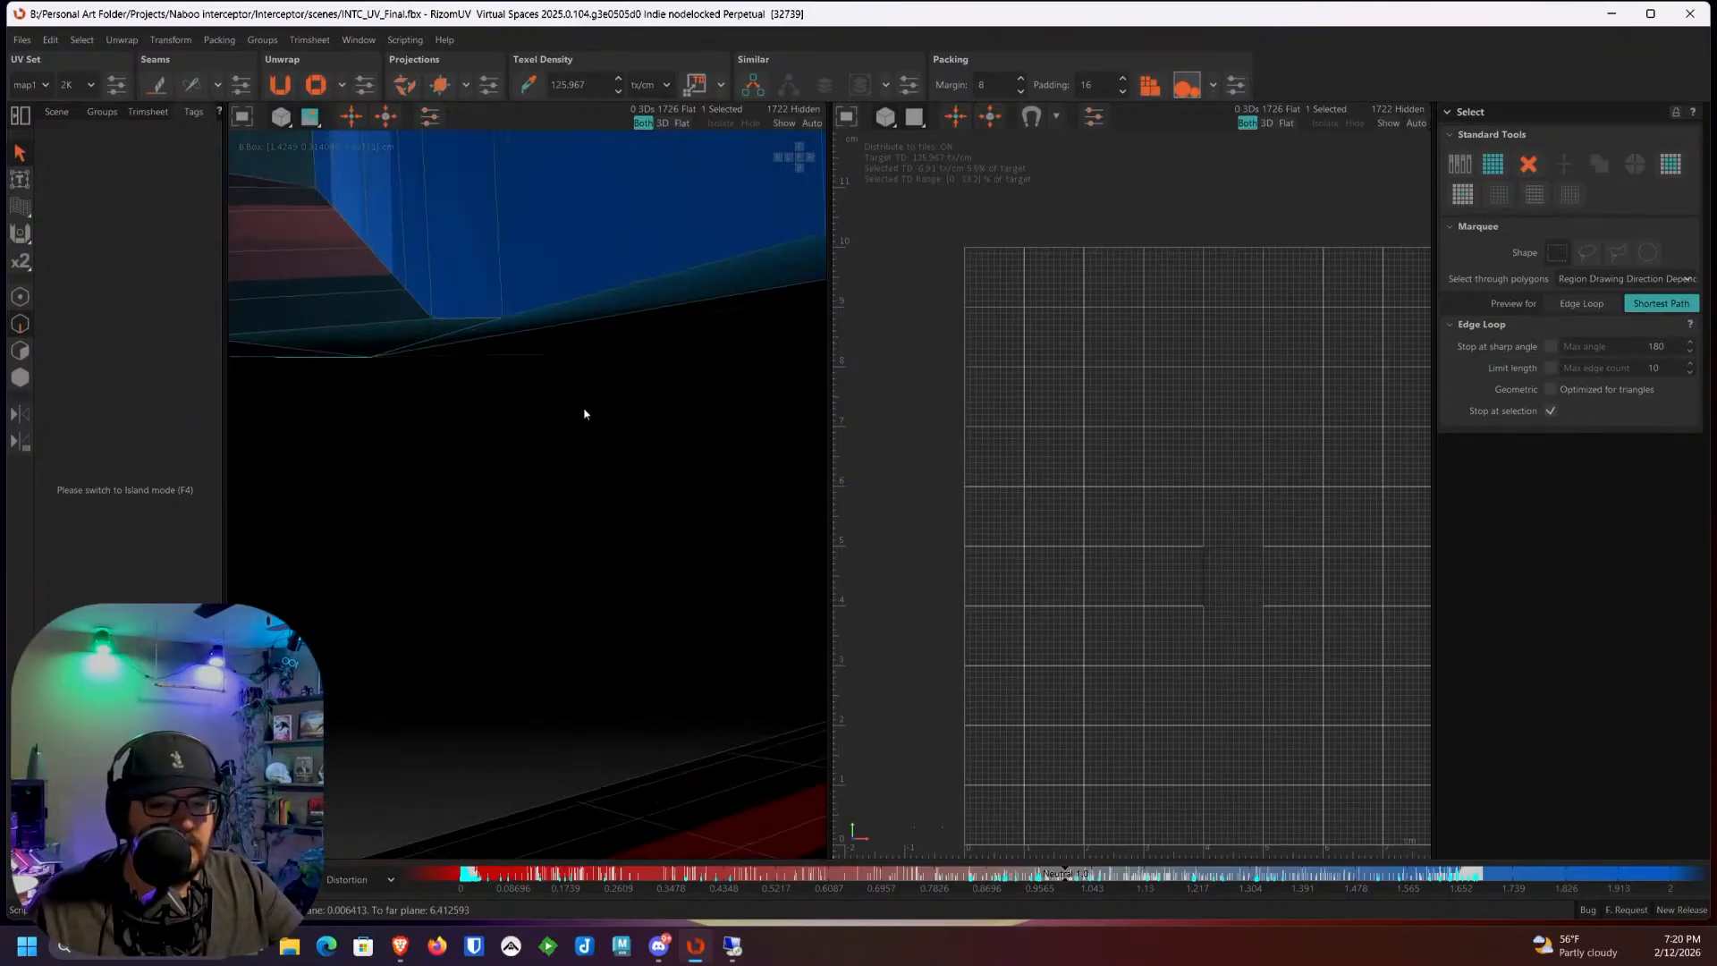
Step: Extend the seam selection along the shortest edge path and loop under the neighbouring fin's lower end
alt+drag(533, 341, 503, 396)
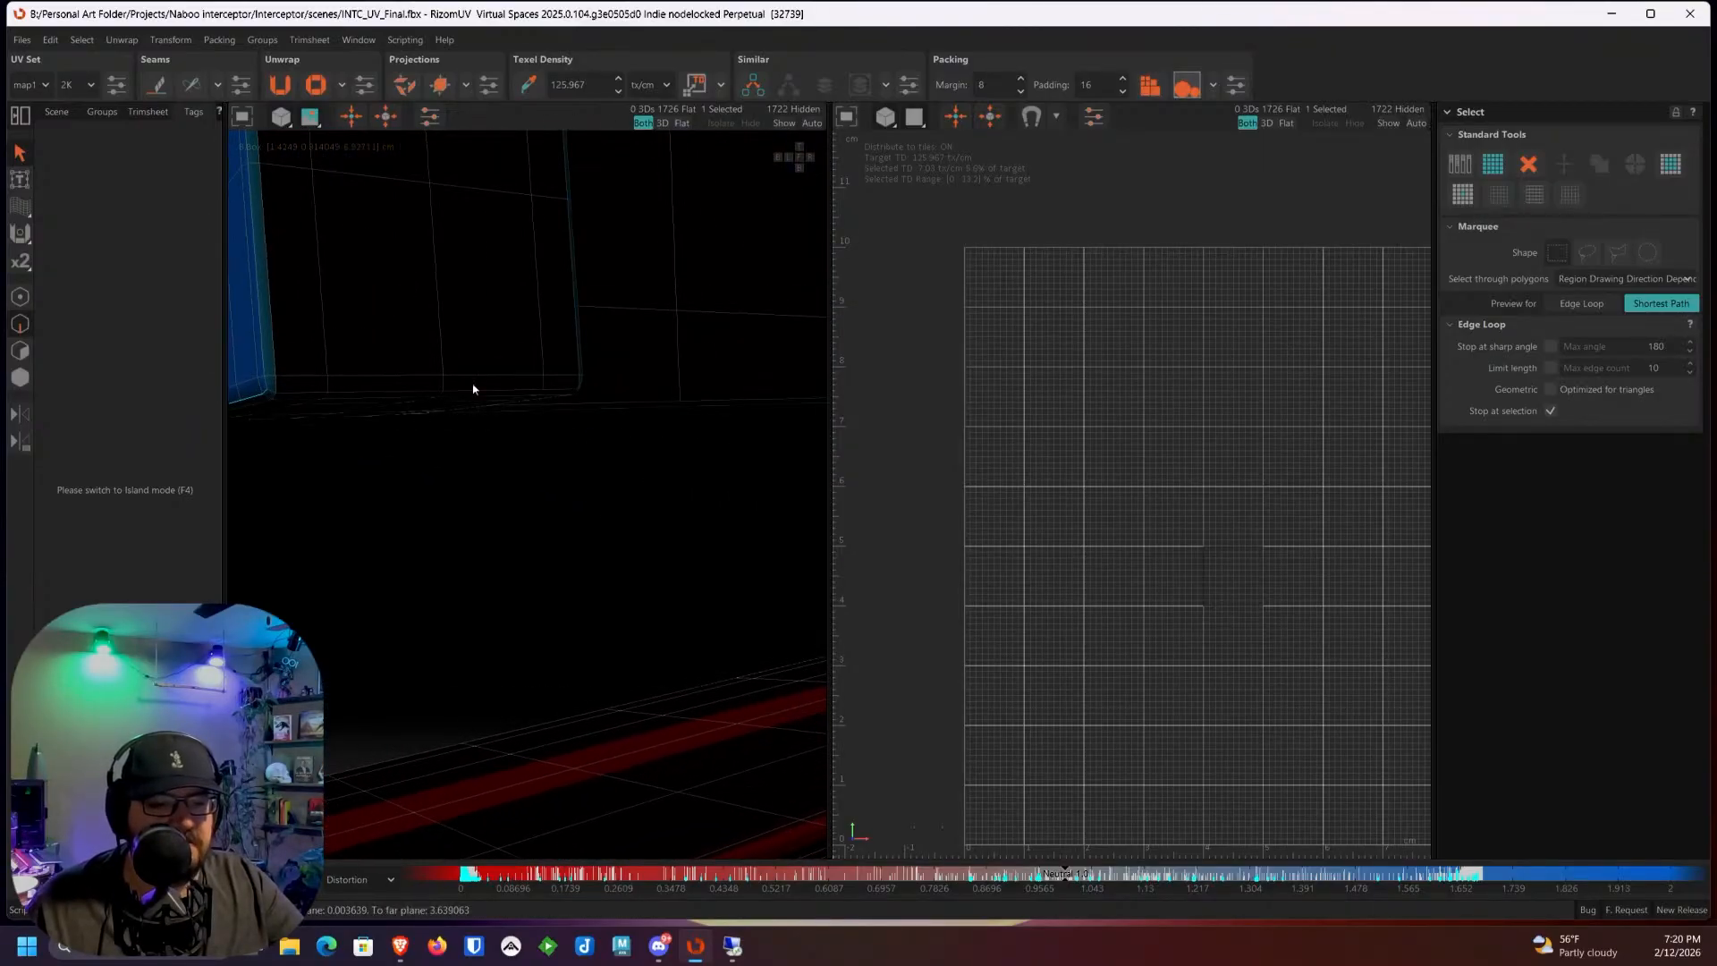
alt+drag(306, 399, 468, 335)
shift+click(503, 407)
scroll(502, 408, down, 5)
scroll(469, 336, up, 6)
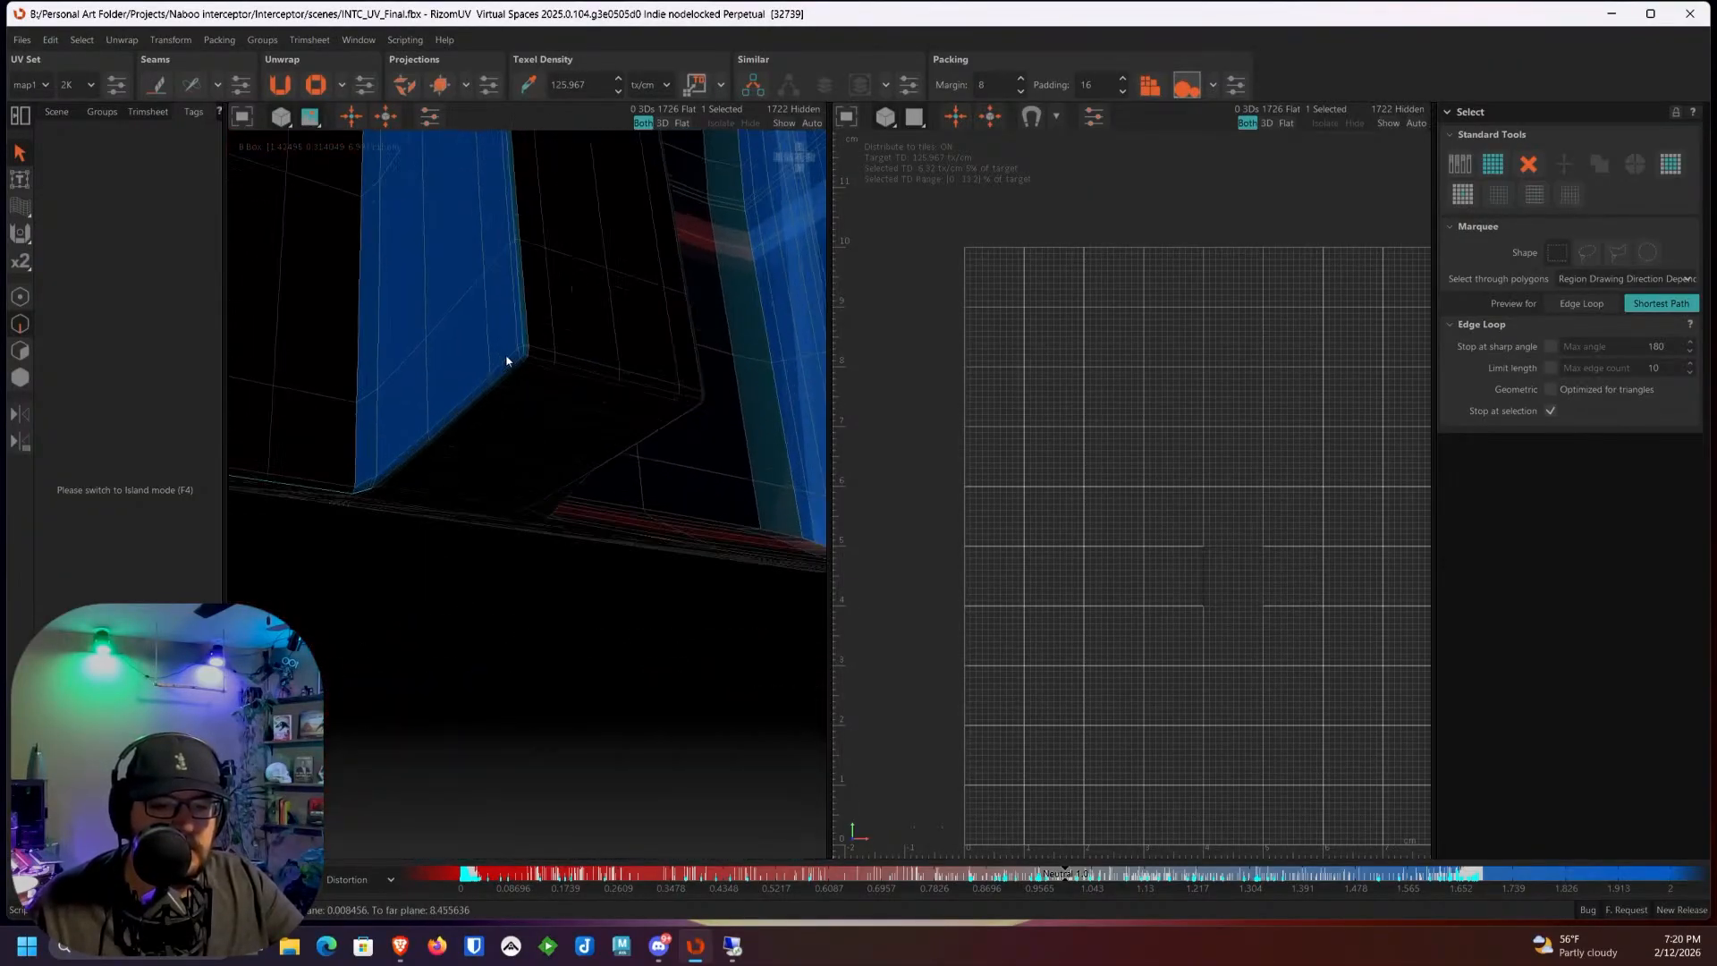
alt+drag(560, 364, 625, 432)
double_click(674, 491)
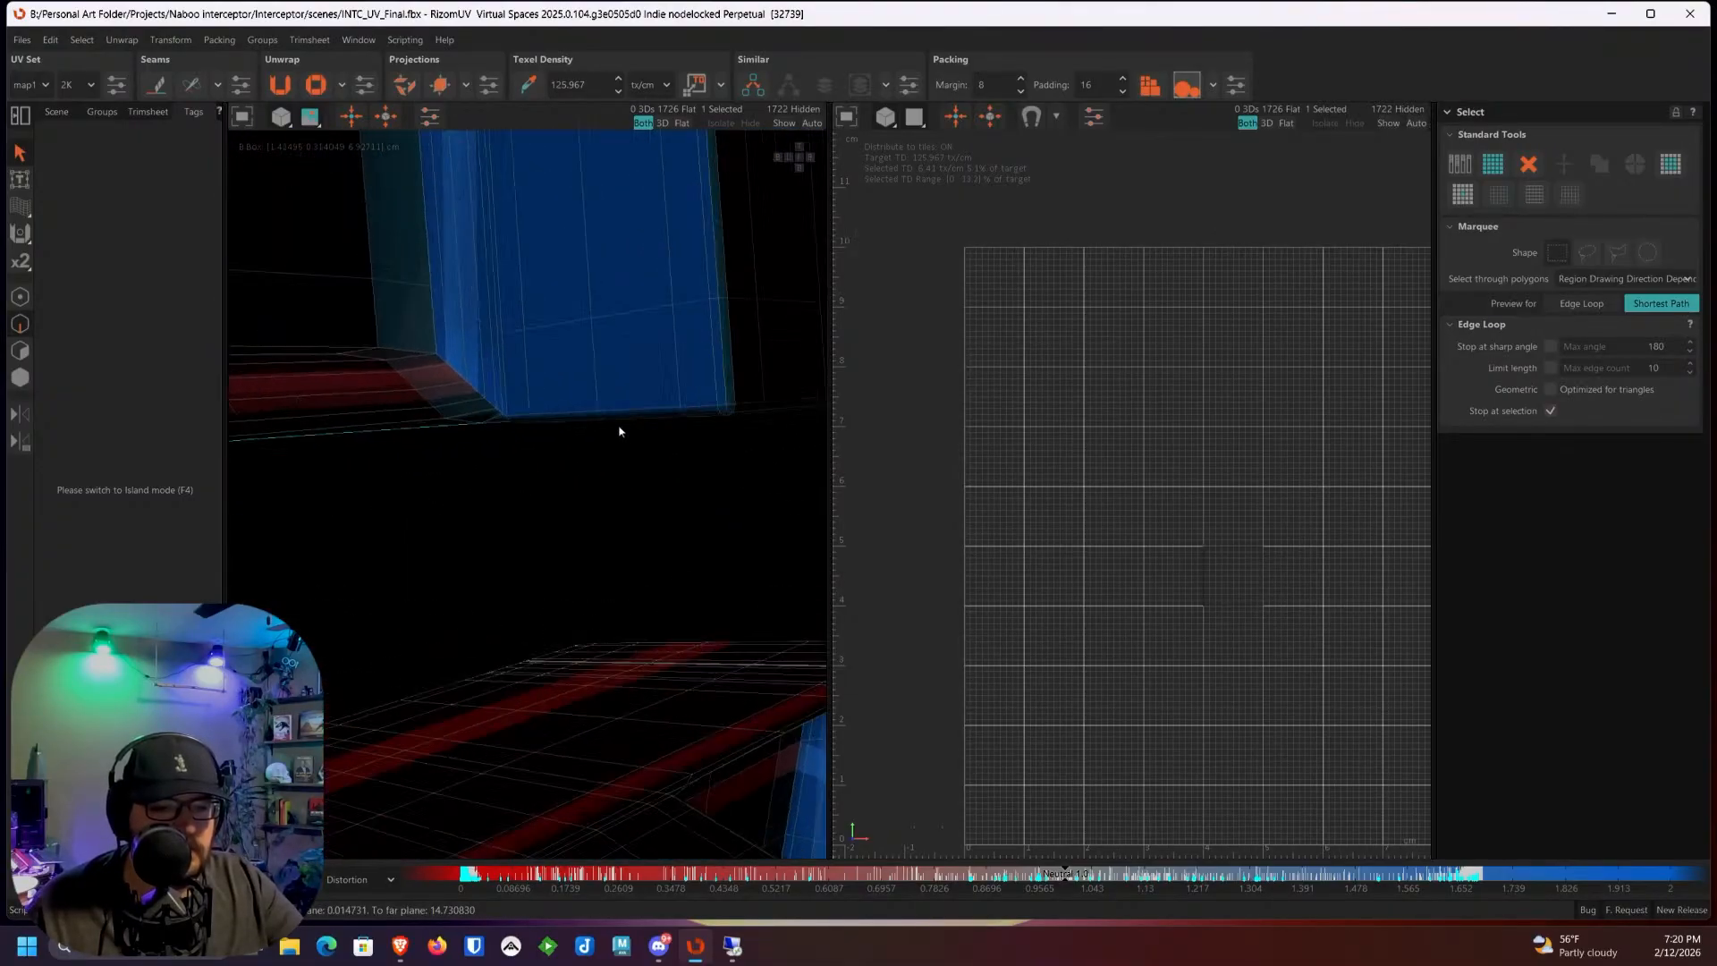
Step: Add the remaining edge loop at the fin's base and cut the upper bracket along the selected edges
scroll(604, 429, up, 5)
alt+drag(464, 424, 664, 481)
ctrl+double_click(564, 465)
scroll(564, 467, down, 6)
scroll(587, 472, down, 5)
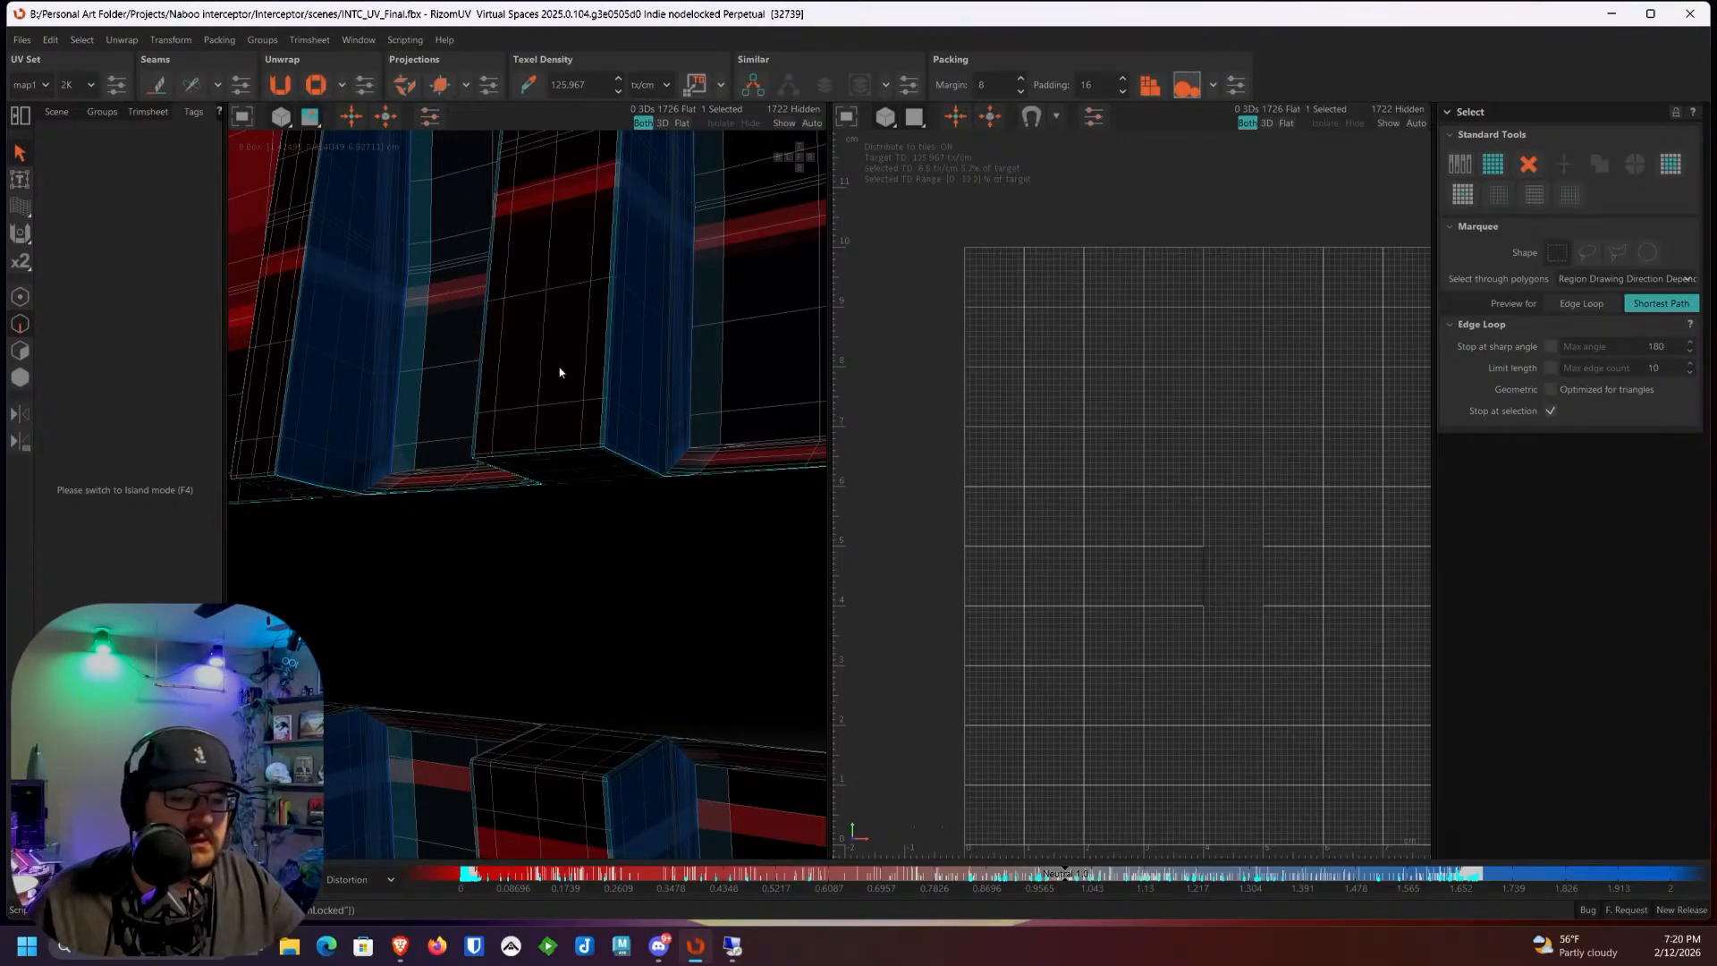
scroll(560, 372, down, 3)
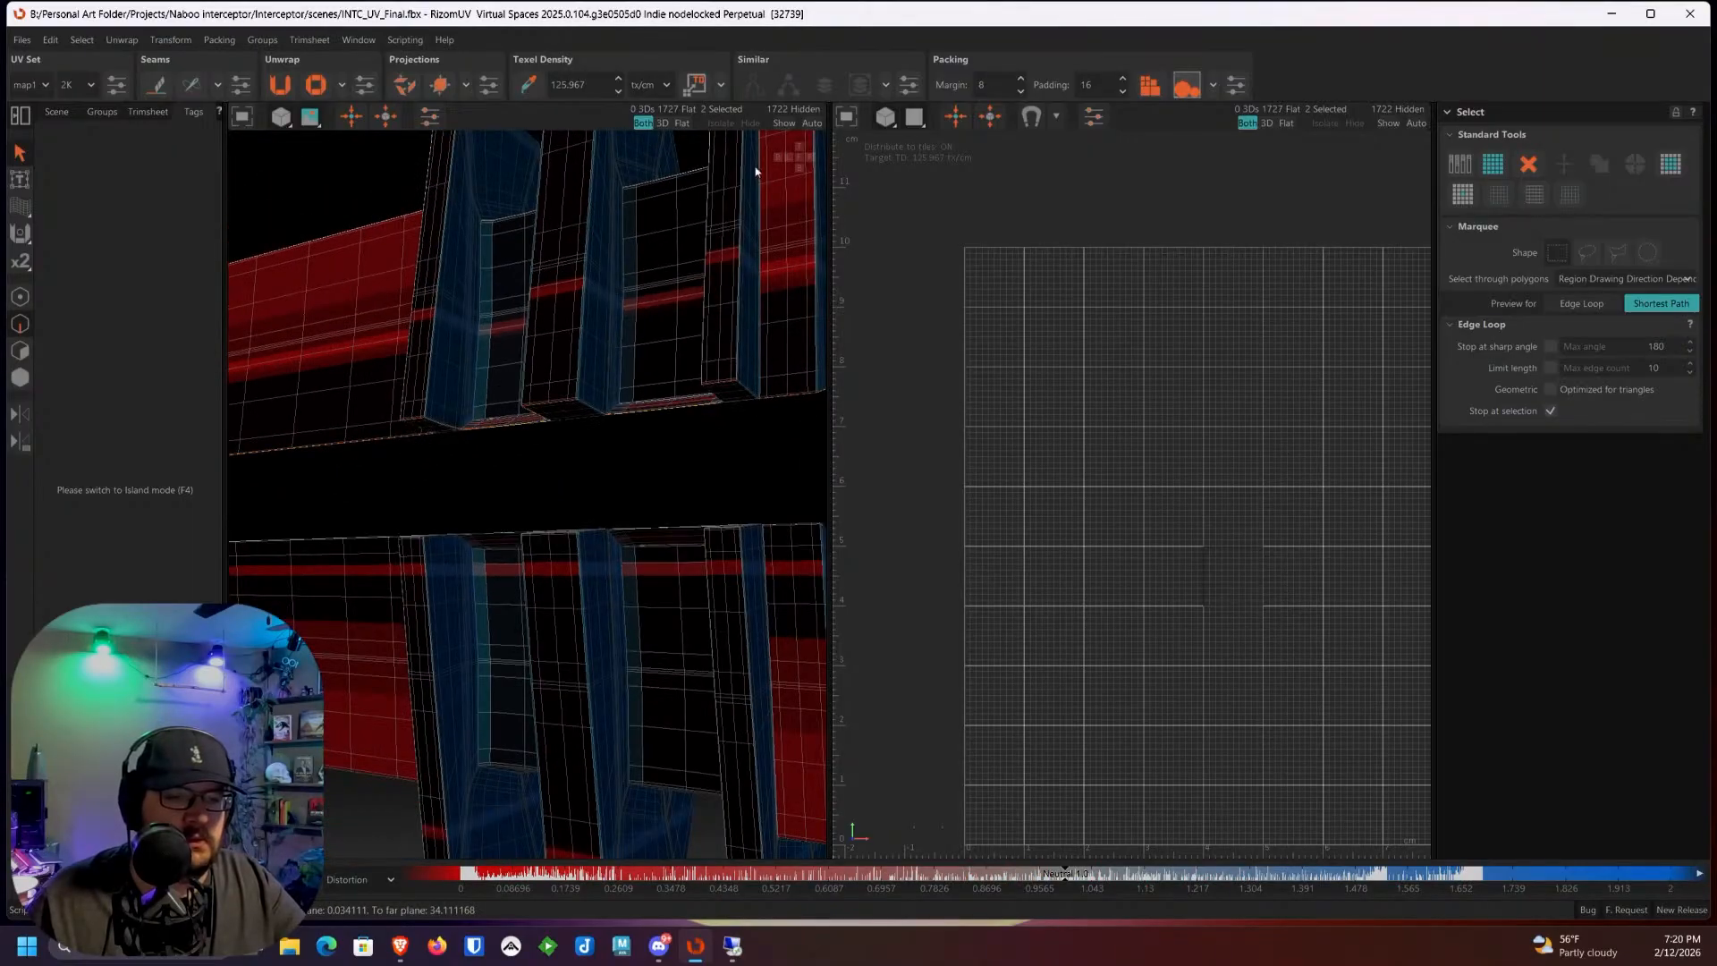
Step: Unhide all islands and inspect the lowest tiles of the full UV layout
key(y)
alt+middle_drag(971, 556, 1031, 455)
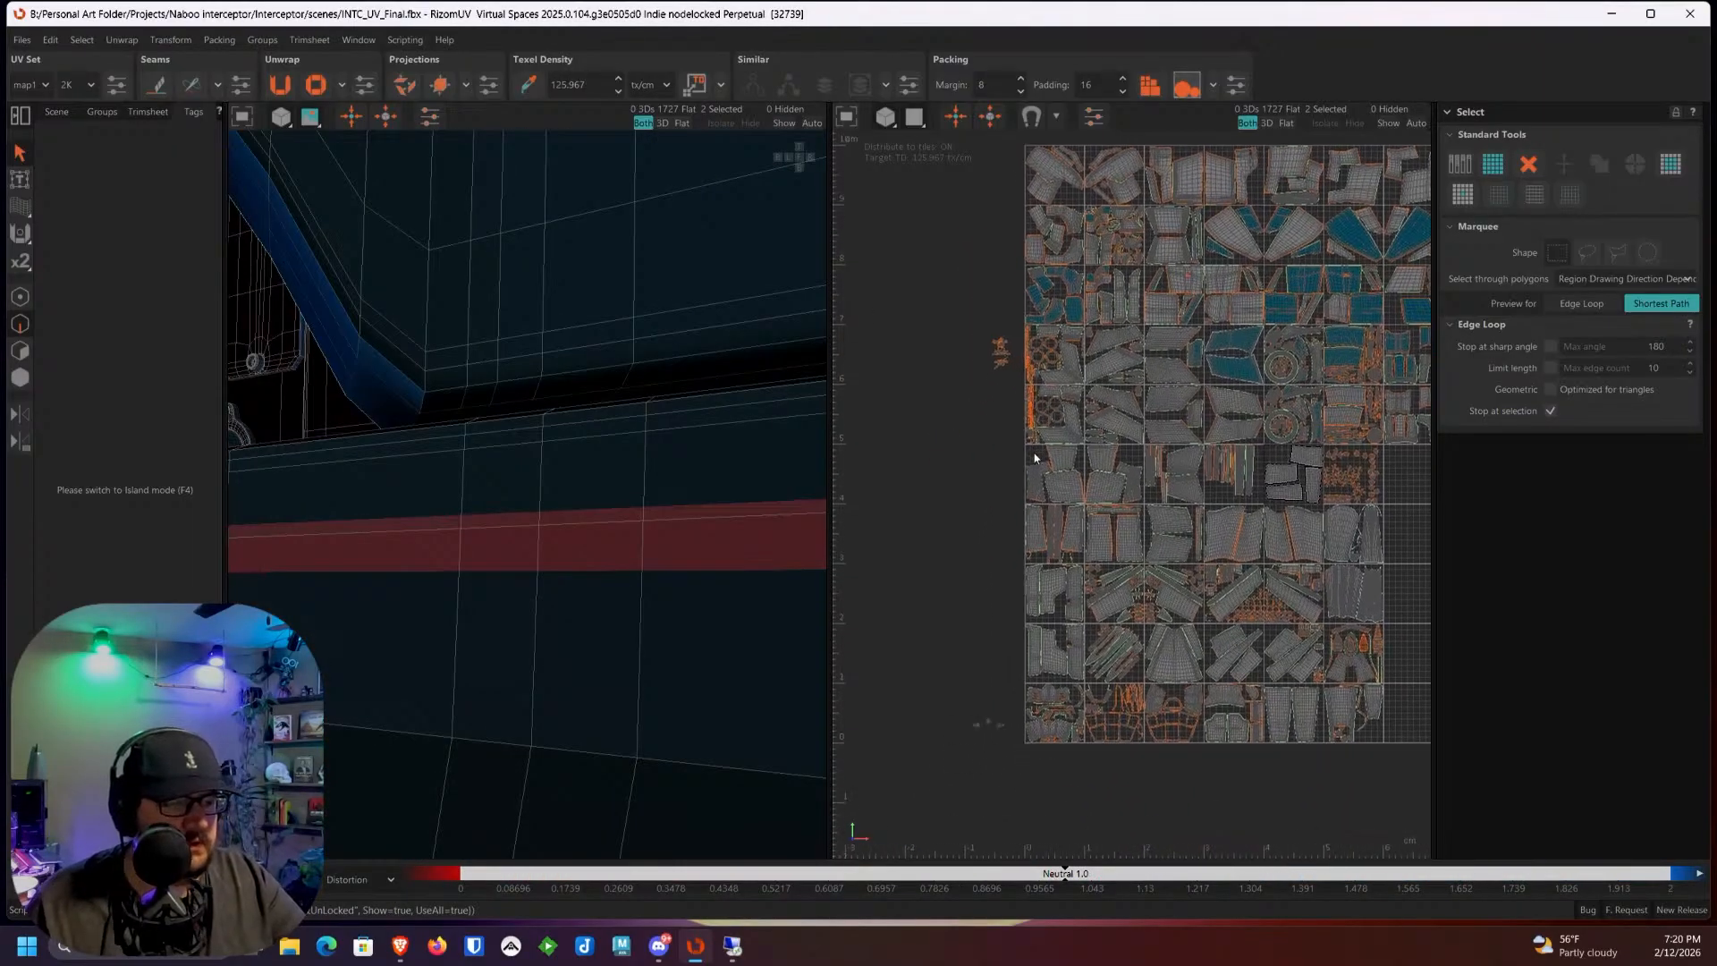
scroll(1084, 616, up, 10)
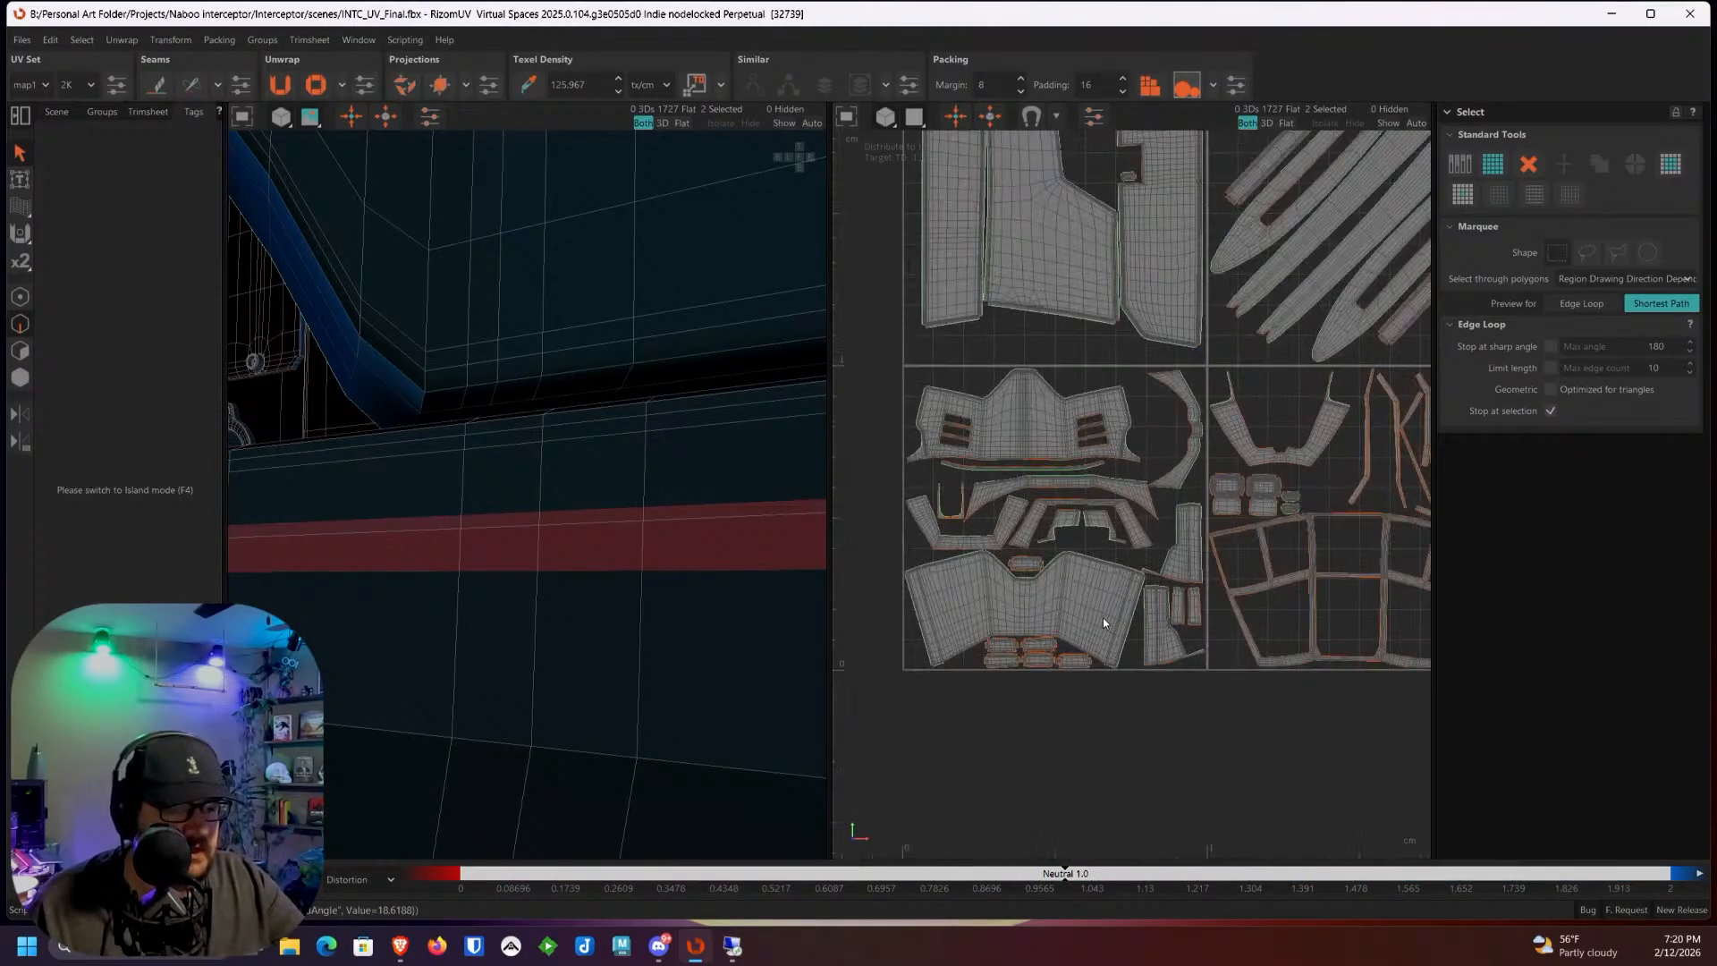
scroll(625, 521, down, 15)
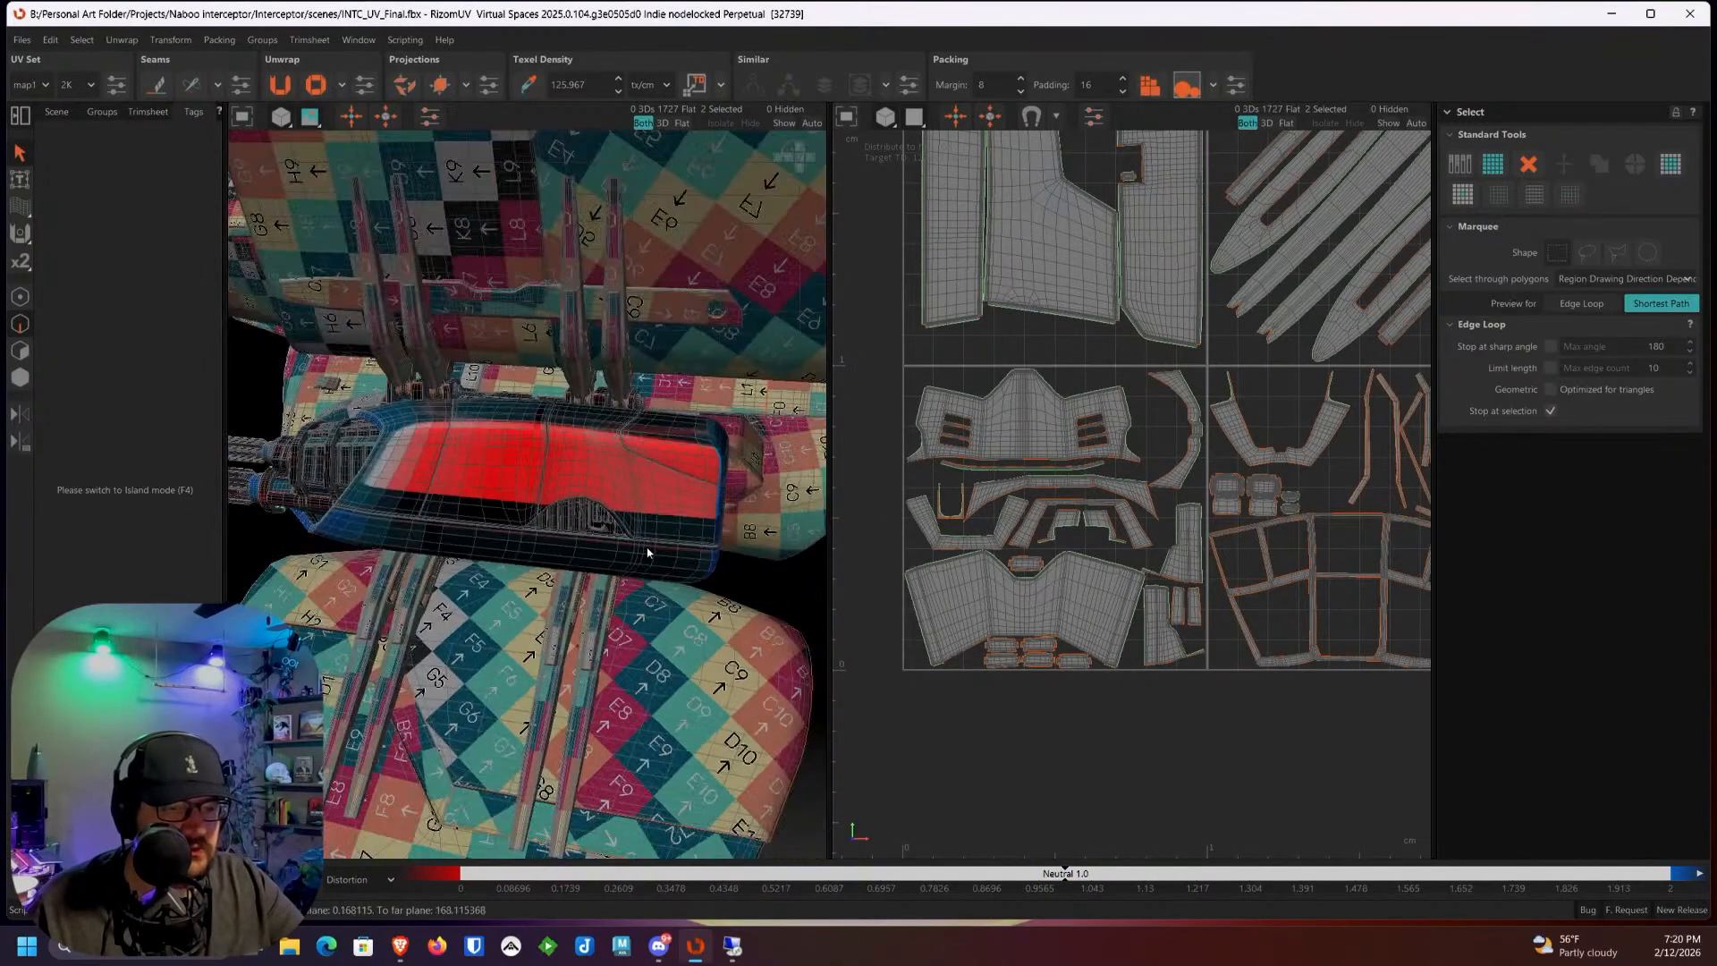
Step: Select the hull panel island ahead of the cockpit in island mode to locate it in the UV layout
alt+drag(595, 469, 604, 447)
alt+right_drag(604, 446, 813, 508)
alt+drag(765, 514, 846, 503)
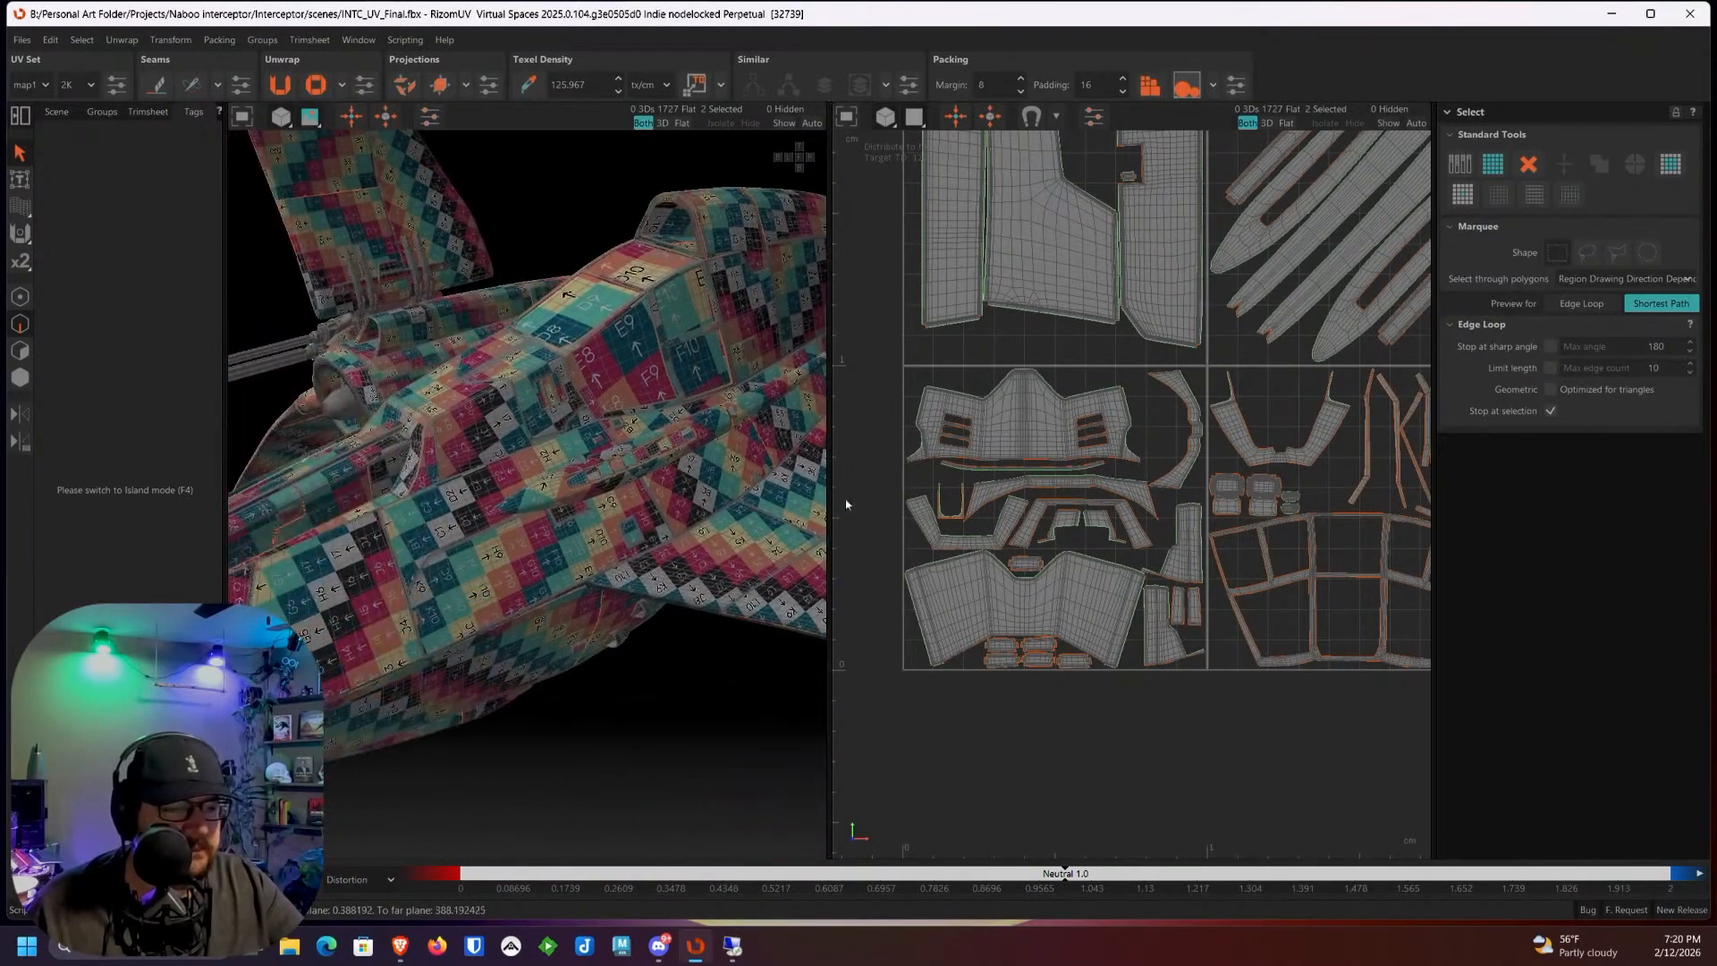
alt+middle_drag(841, 463, 823, 482)
alt+drag(823, 482, 618, 478)
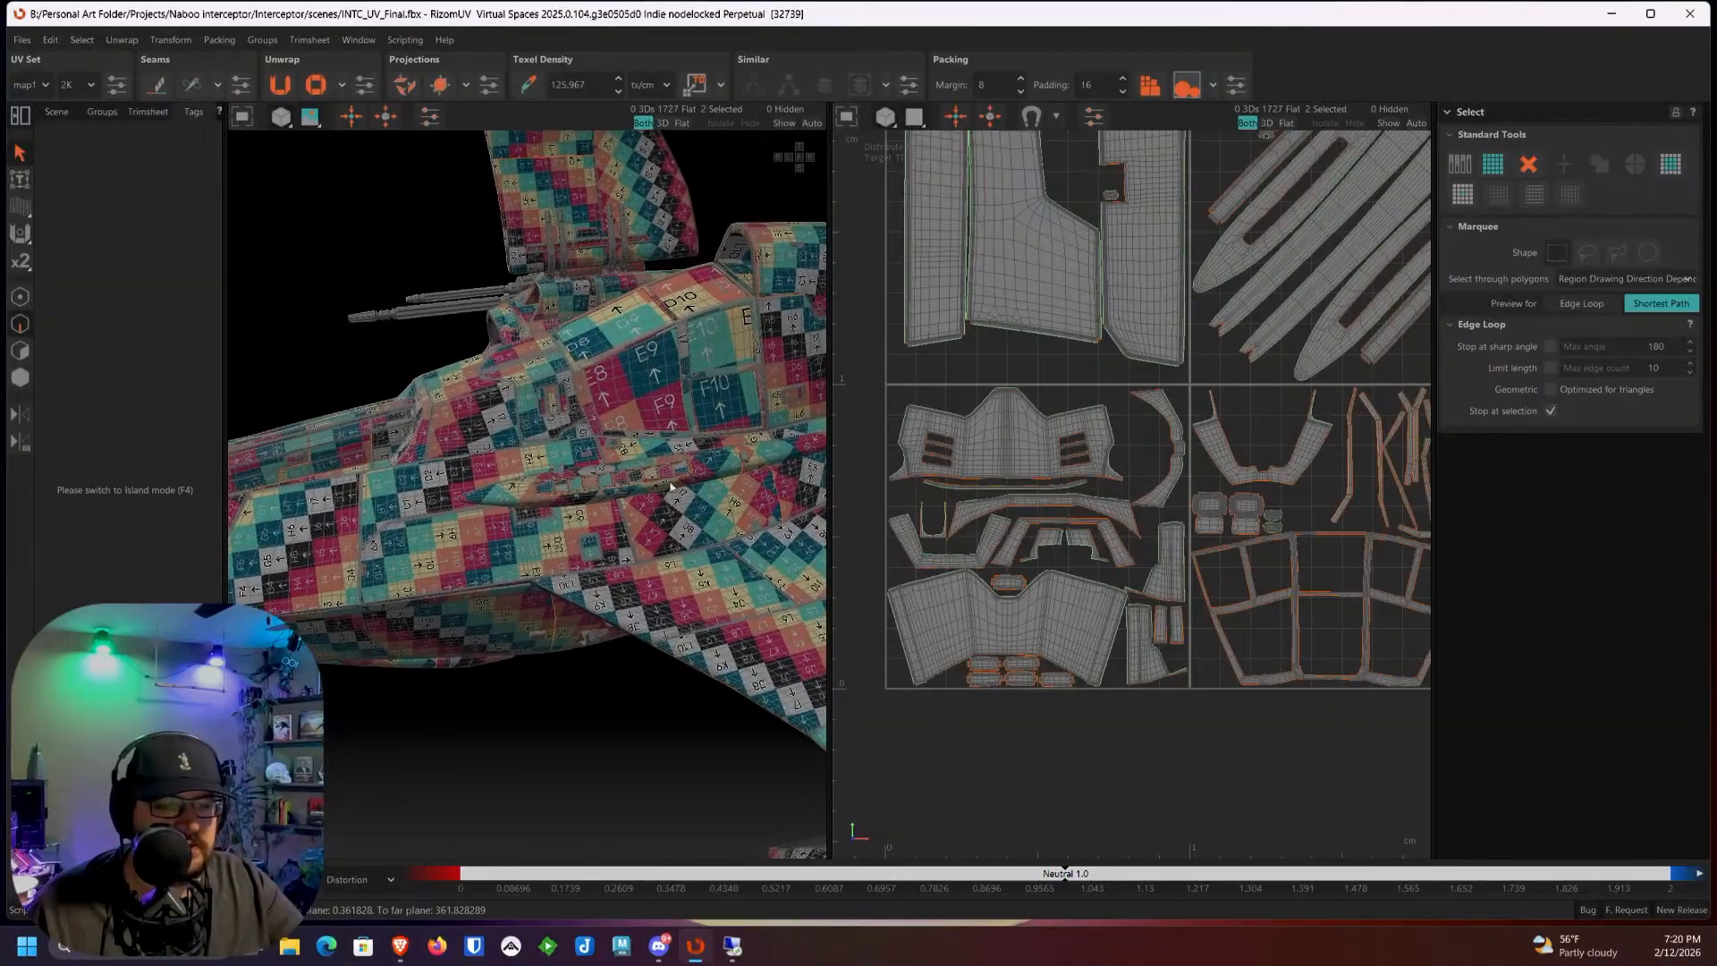
scroll(491, 441, up, 6)
alt+middle_drag(491, 441, 777, 504)
scroll(564, 426, up, 3)
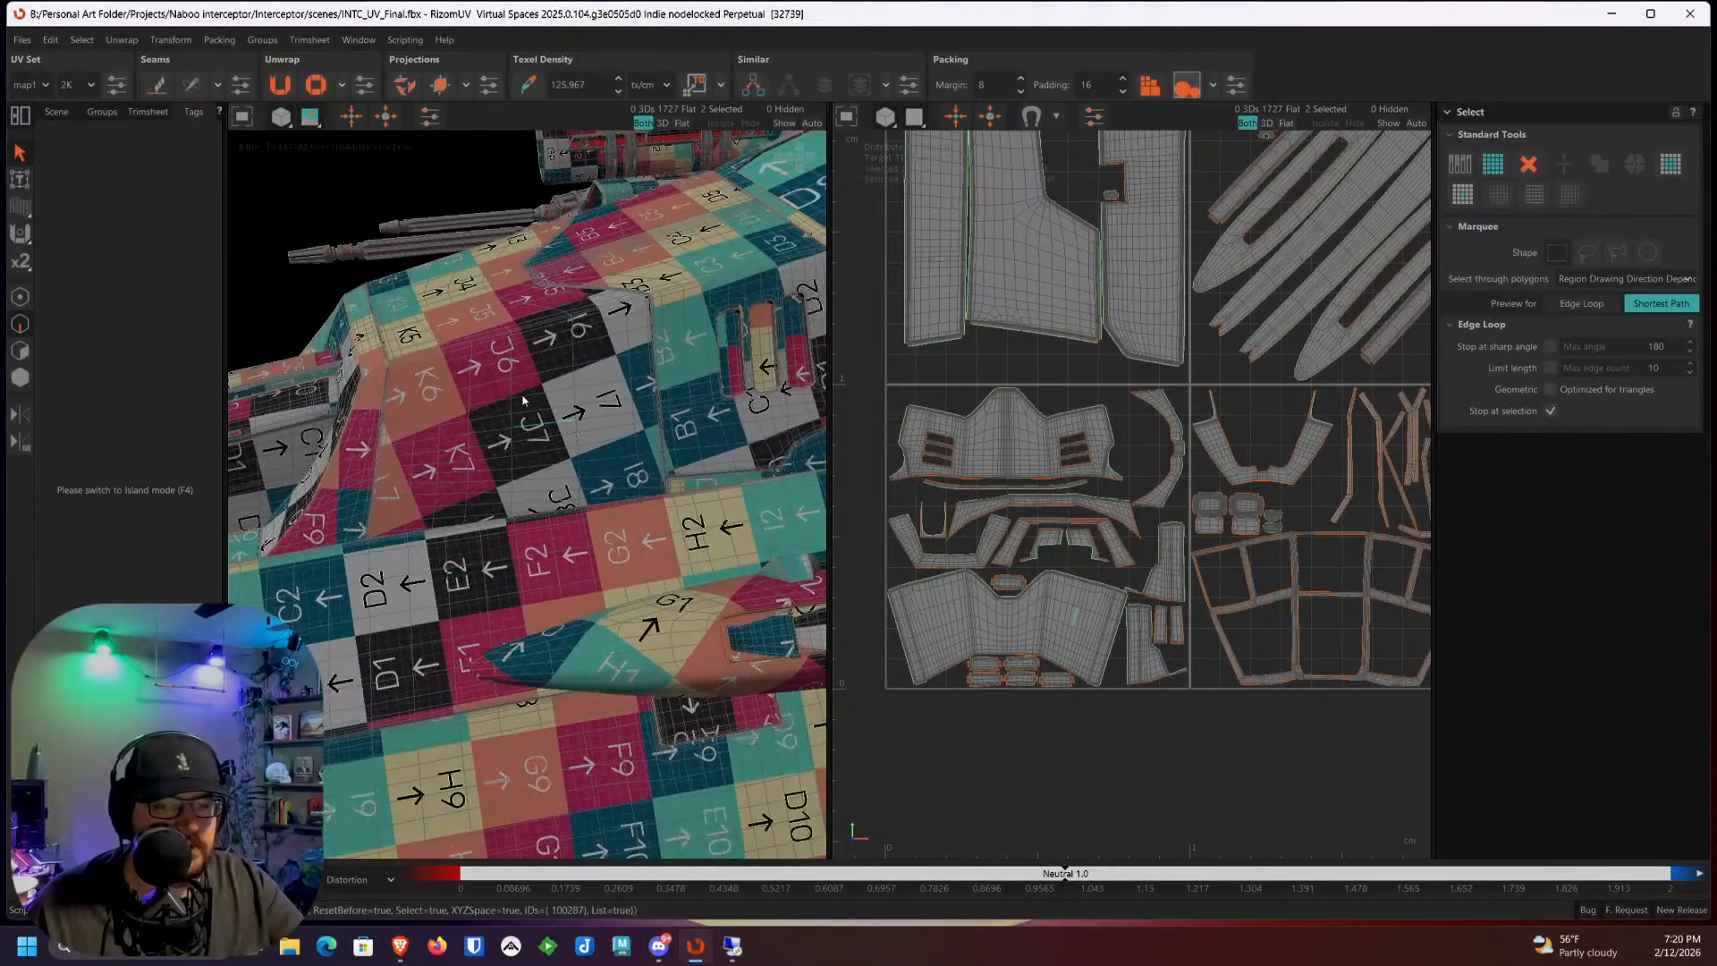
click(22, 381)
click(447, 394)
Step: Examine how the selected hull panel and the neighbouring islands fill the lower UV tiles
scroll(447, 394, down, 4)
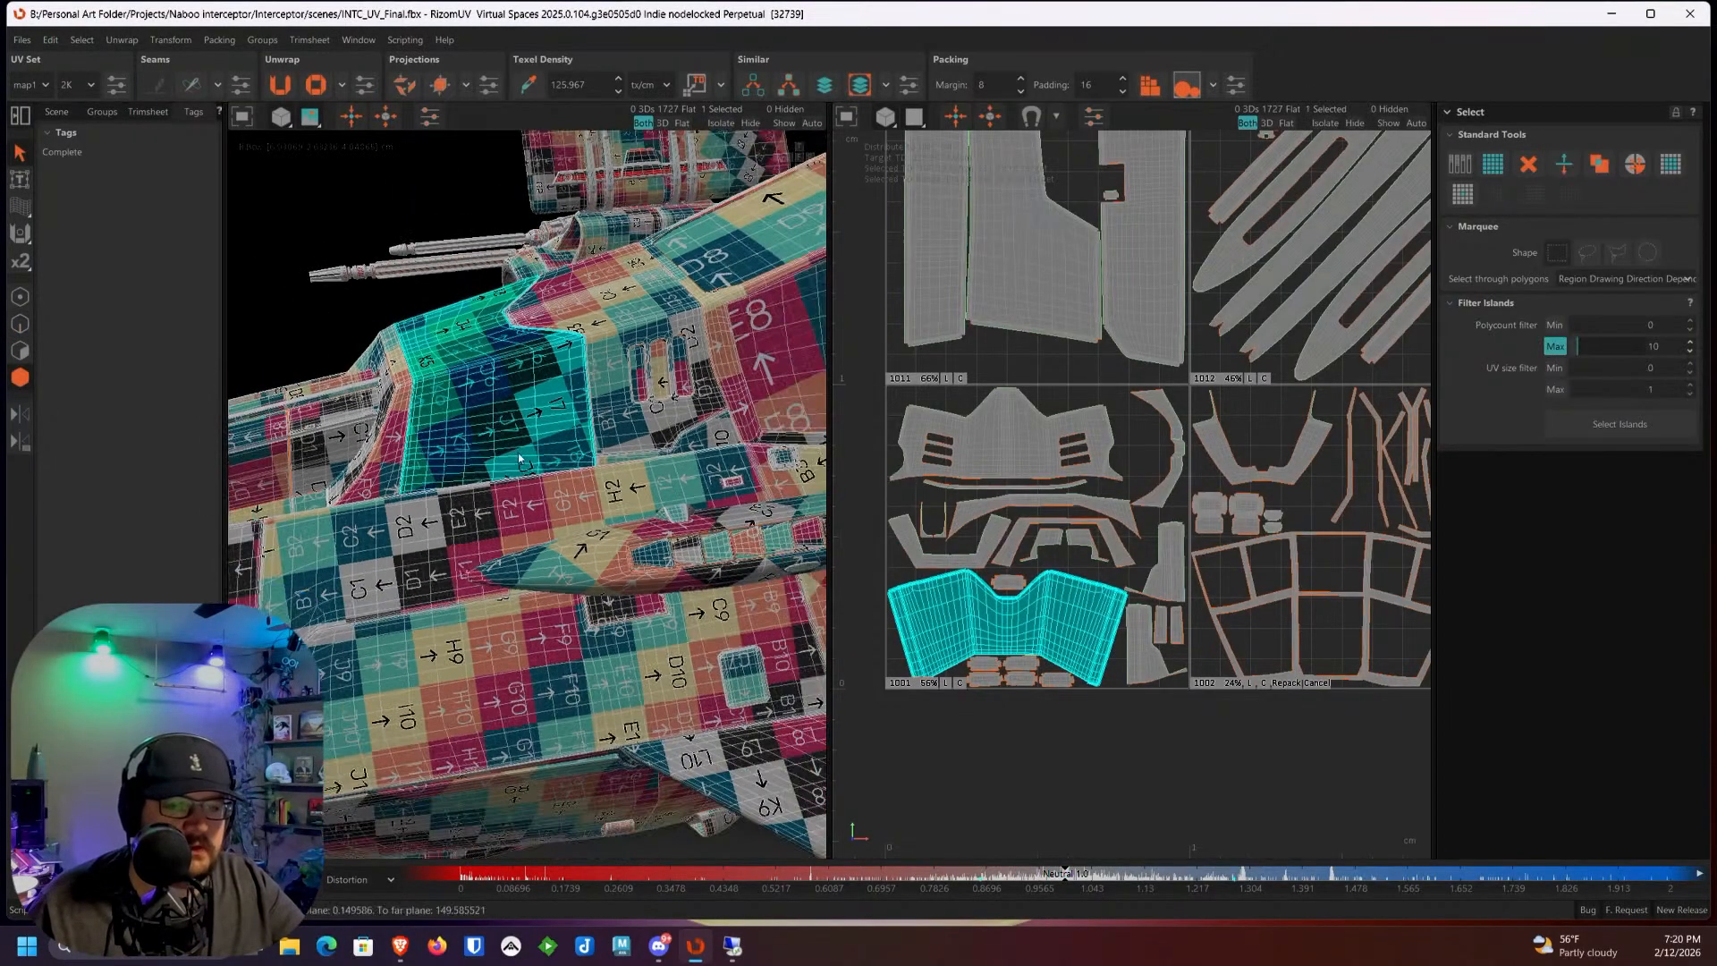
alt+middle_drag(447, 394, 528, 380)
scroll(956, 608, up, 2)
scroll(975, 581, down, 5)
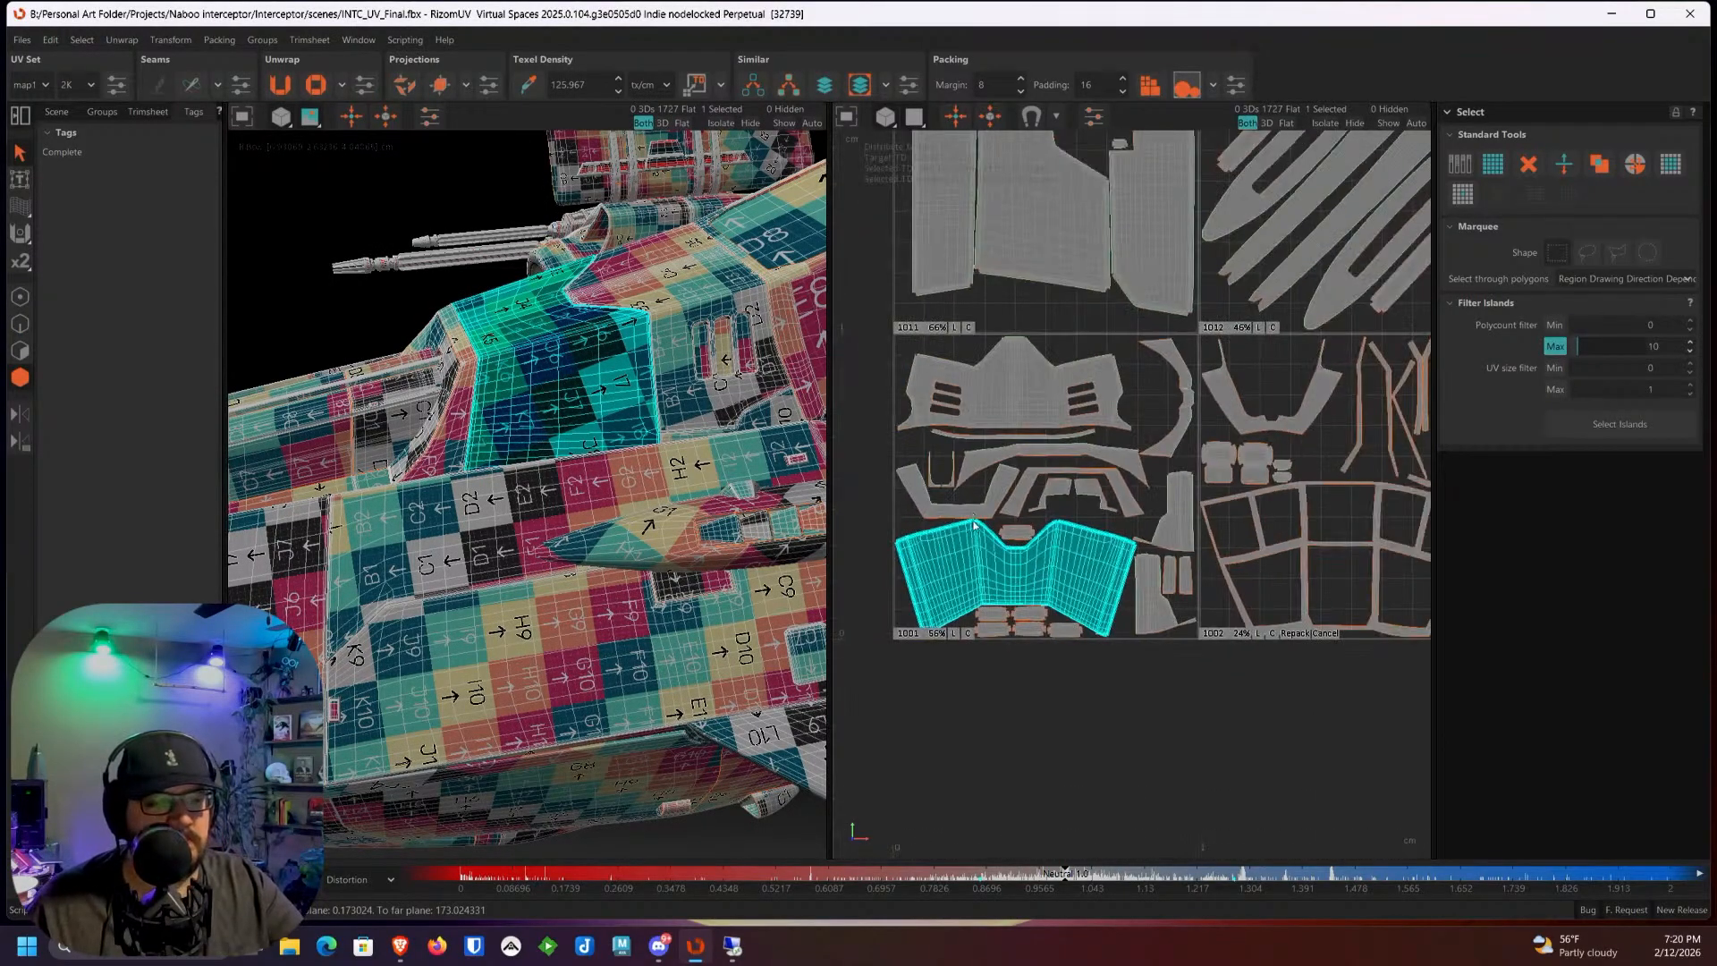
scroll(989, 560, up, 2)
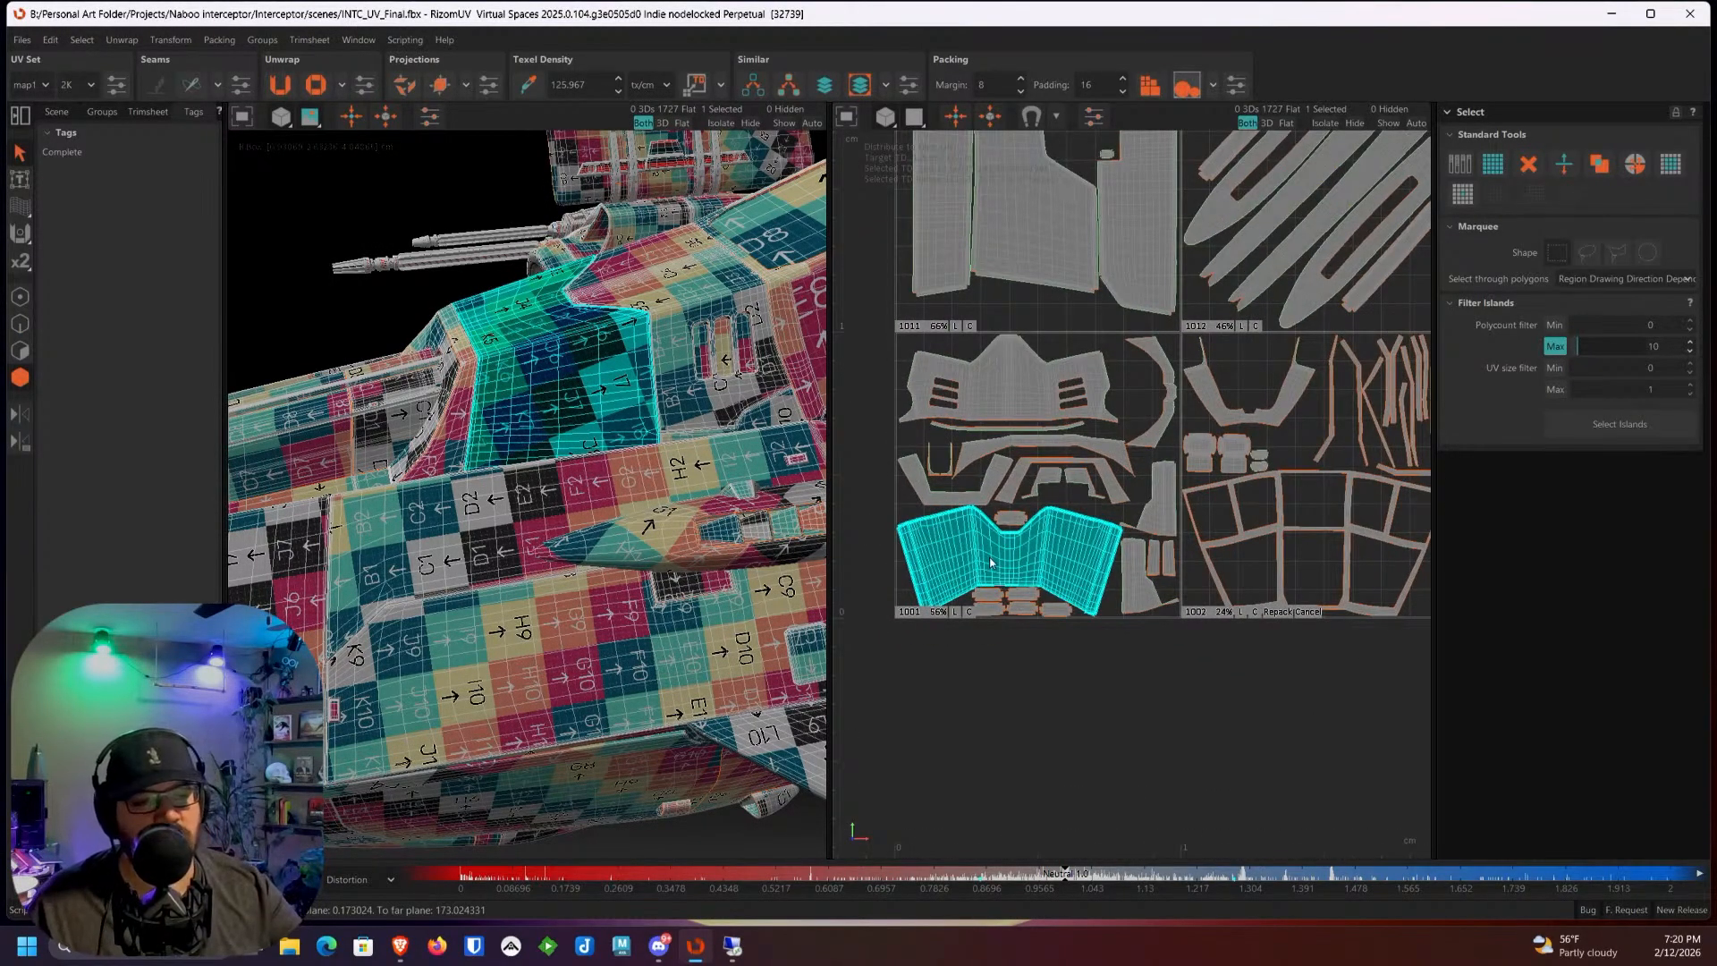
scroll(989, 557, down, 4)
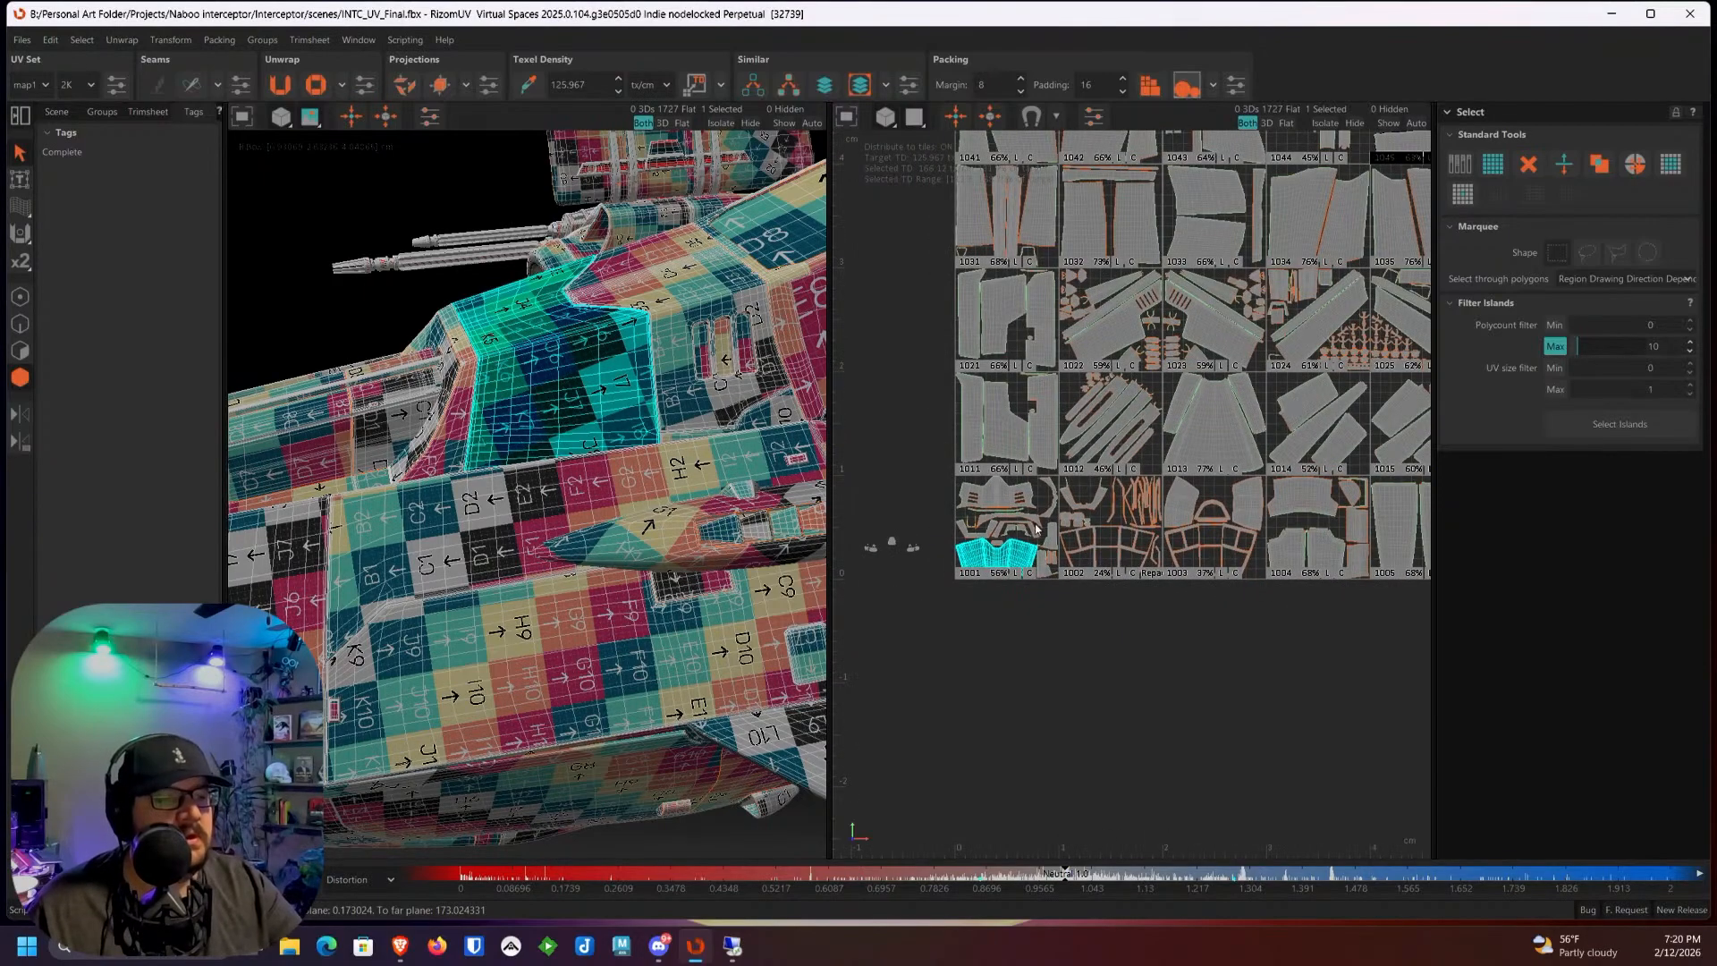
scroll(1029, 537, up, 2)
scroll(1112, 521, down, 1)
alt+middle_drag(1112, 522, 1138, 513)
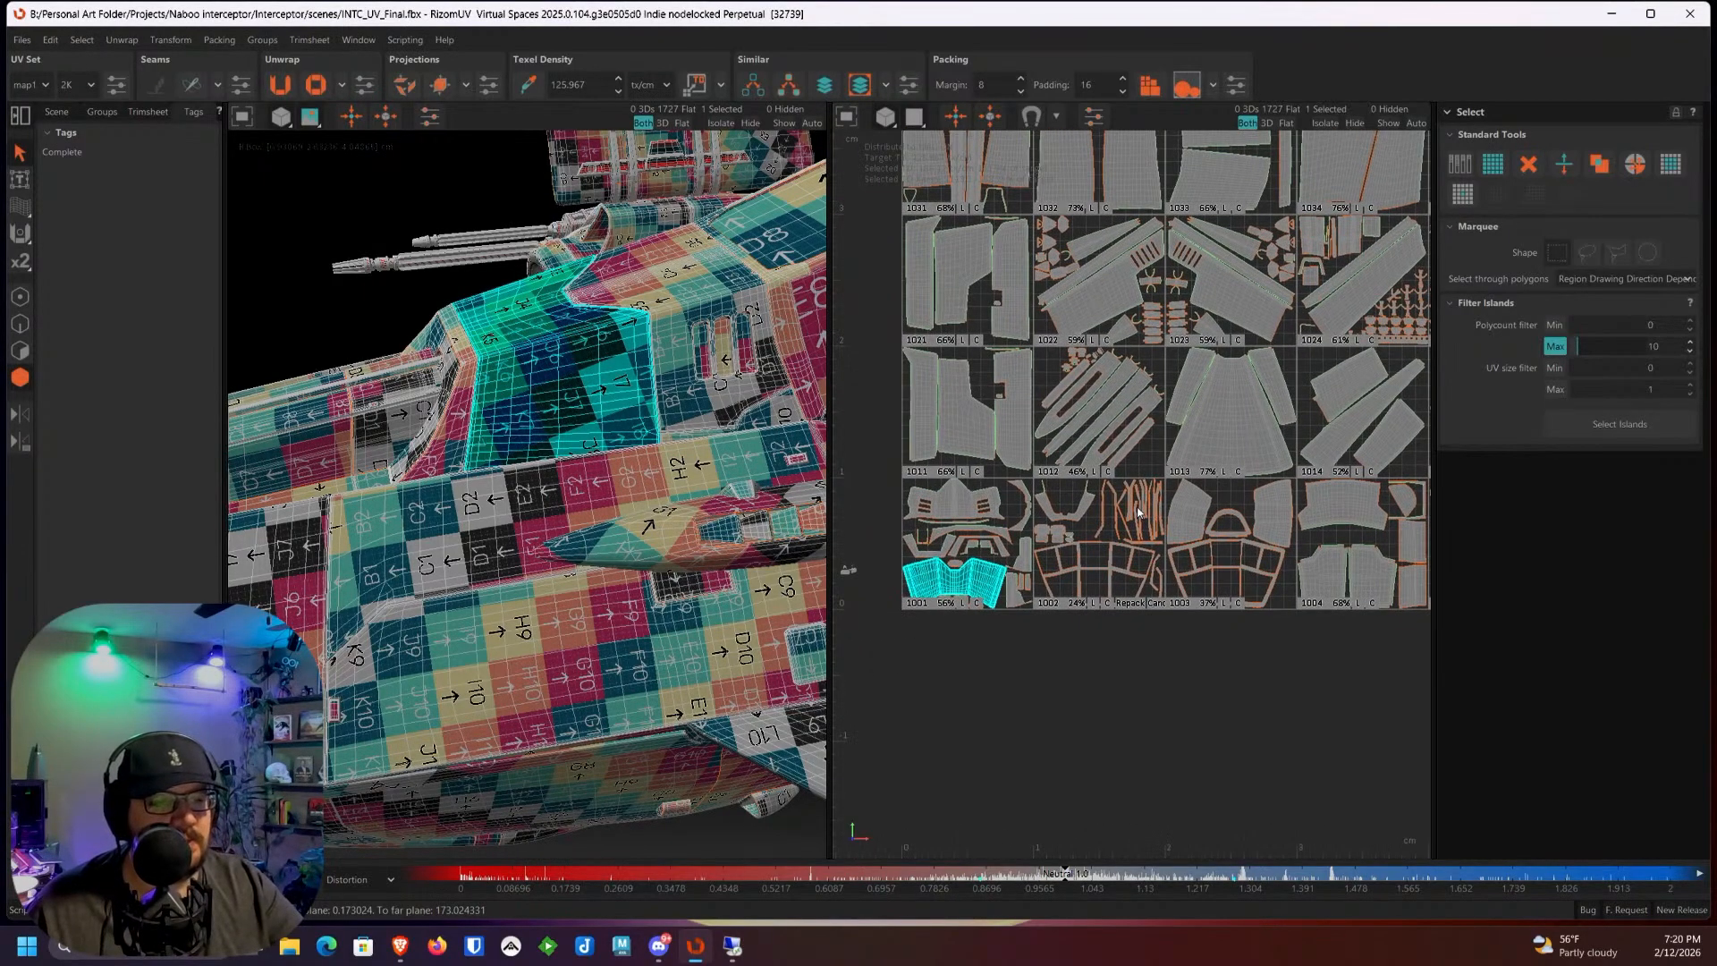
scroll(1203, 423, down, 2)
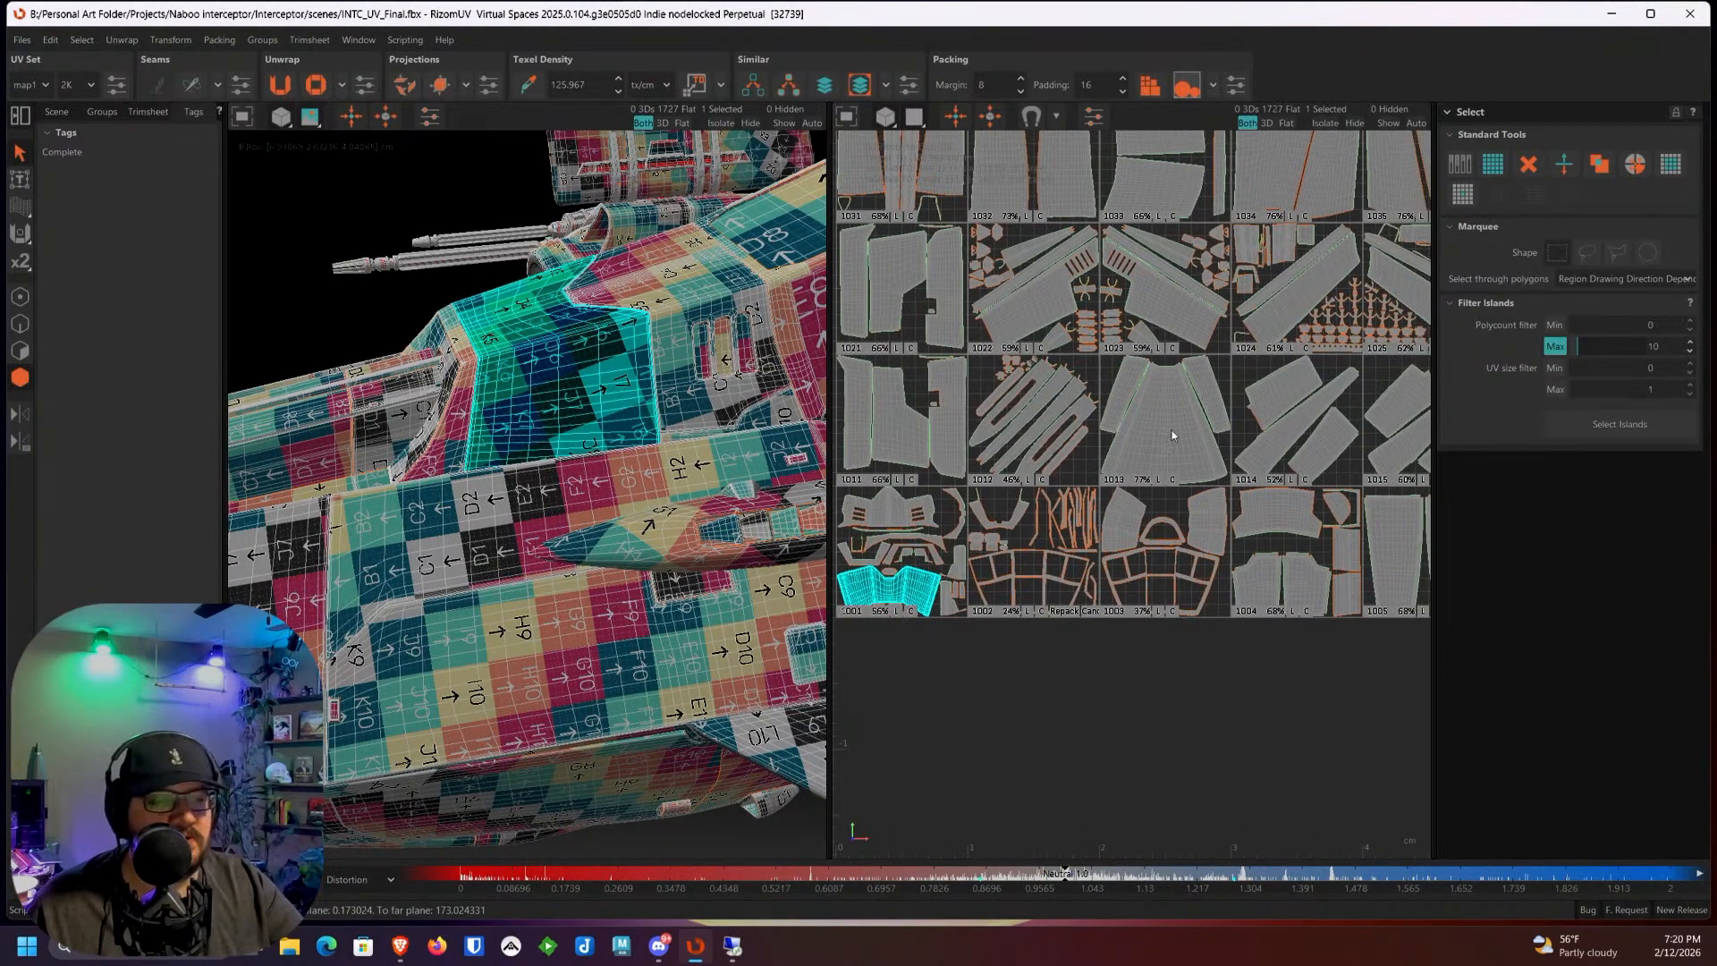
Step: Clear the island selection and examine the checker texture across the fuselage, wings and engine pods
alt+middle_drag(1285, 452, 1057, 441)
alt+drag(628, 491, 529, 474)
click(580, 280)
alt+drag(555, 358, 724, 419)
scroll(717, 410, down, 4)
scroll(662, 439, up, 4)
alt+middle_drag(644, 438, 775, 536)
scroll(776, 537, up, 2)
alt+drag(775, 537, 537, 443)
scroll(603, 469, up, 3)
scroll(603, 472, down, 5)
scroll(514, 441, up, 3)
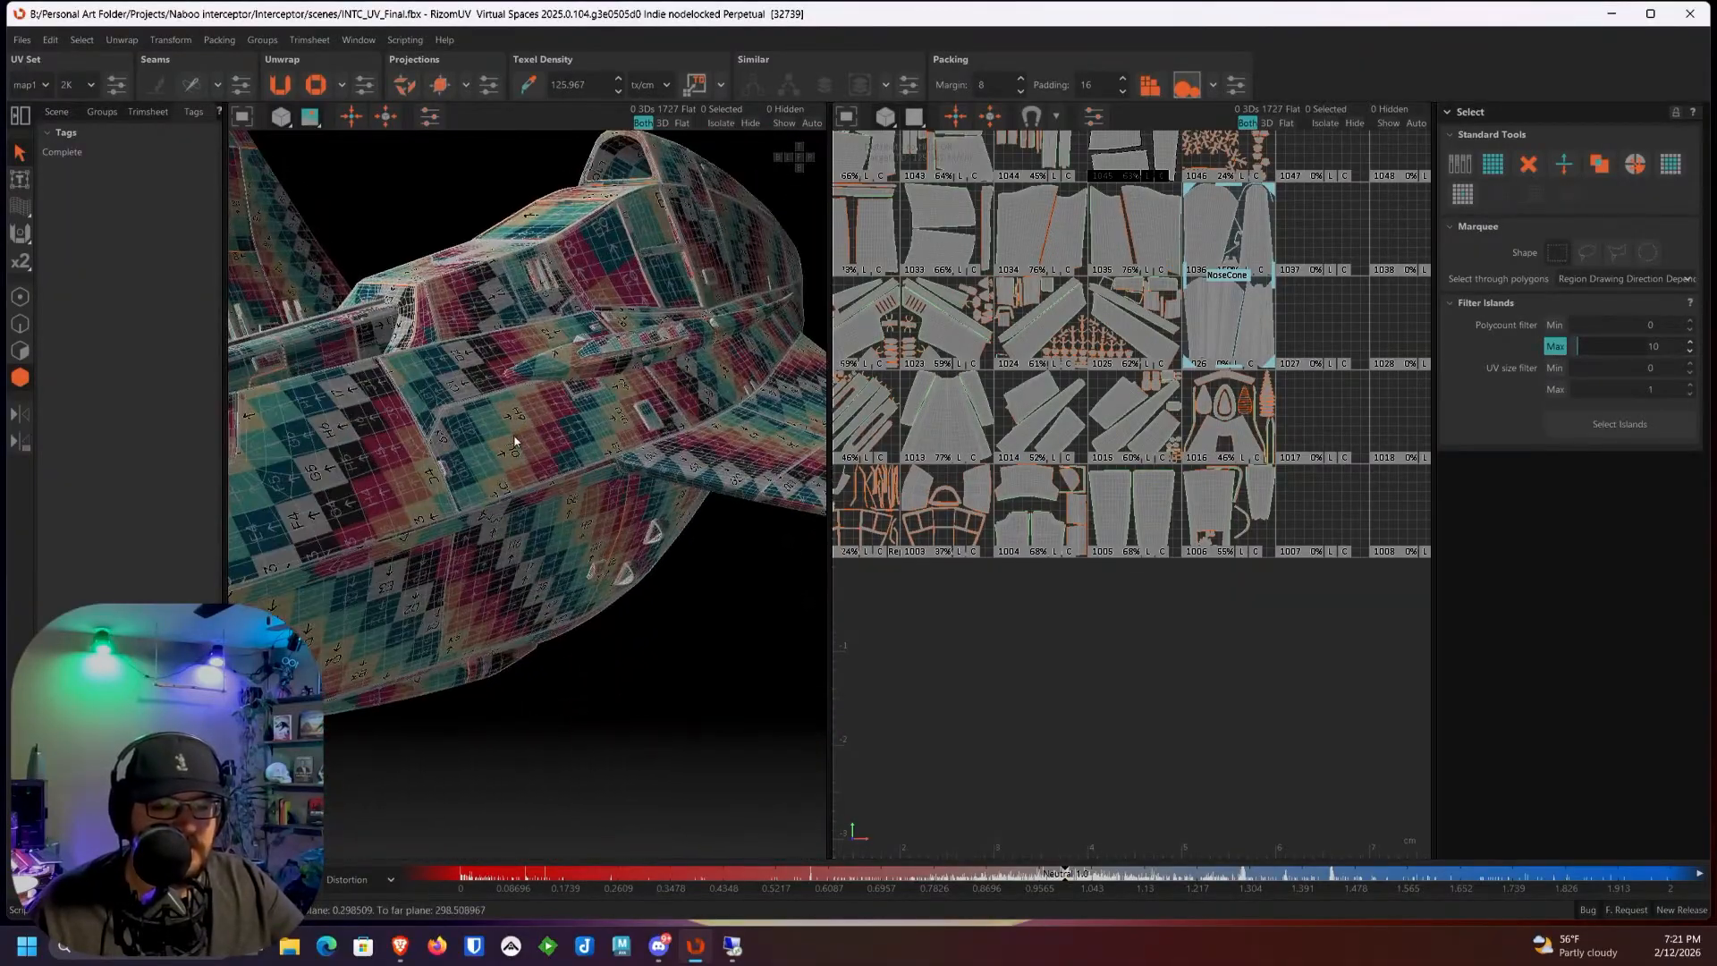
scroll(551, 447, down, 3)
alt+drag(751, 465, 560, 449)
scroll(689, 400, up, 2)
scroll(580, 400, down, 4)
scroll(490, 357, up, 4)
alt+middle_drag(490, 358, 560, 384)
scroll(561, 385, up, 2)
scroll(560, 385, down, 1)
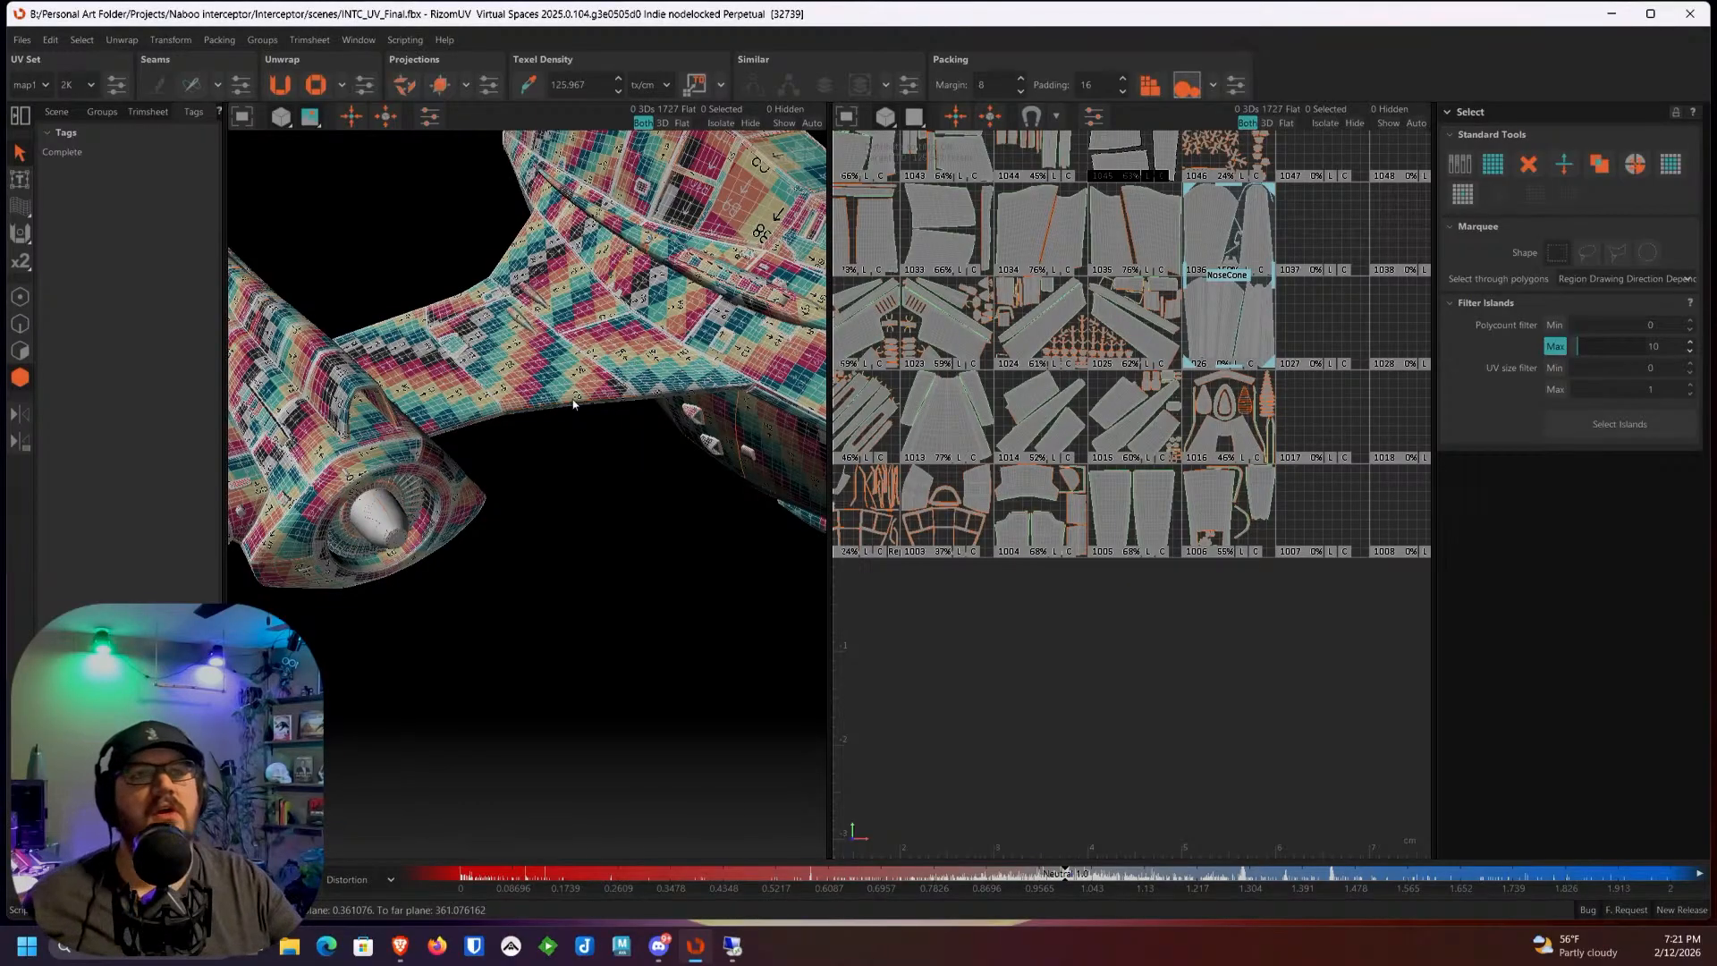
Step: Select the finned bracket island beside the wing gun and extend the selection to all similar islands
middle_drag(517, 287, 544, 379)
scroll(398, 376, up, 4)
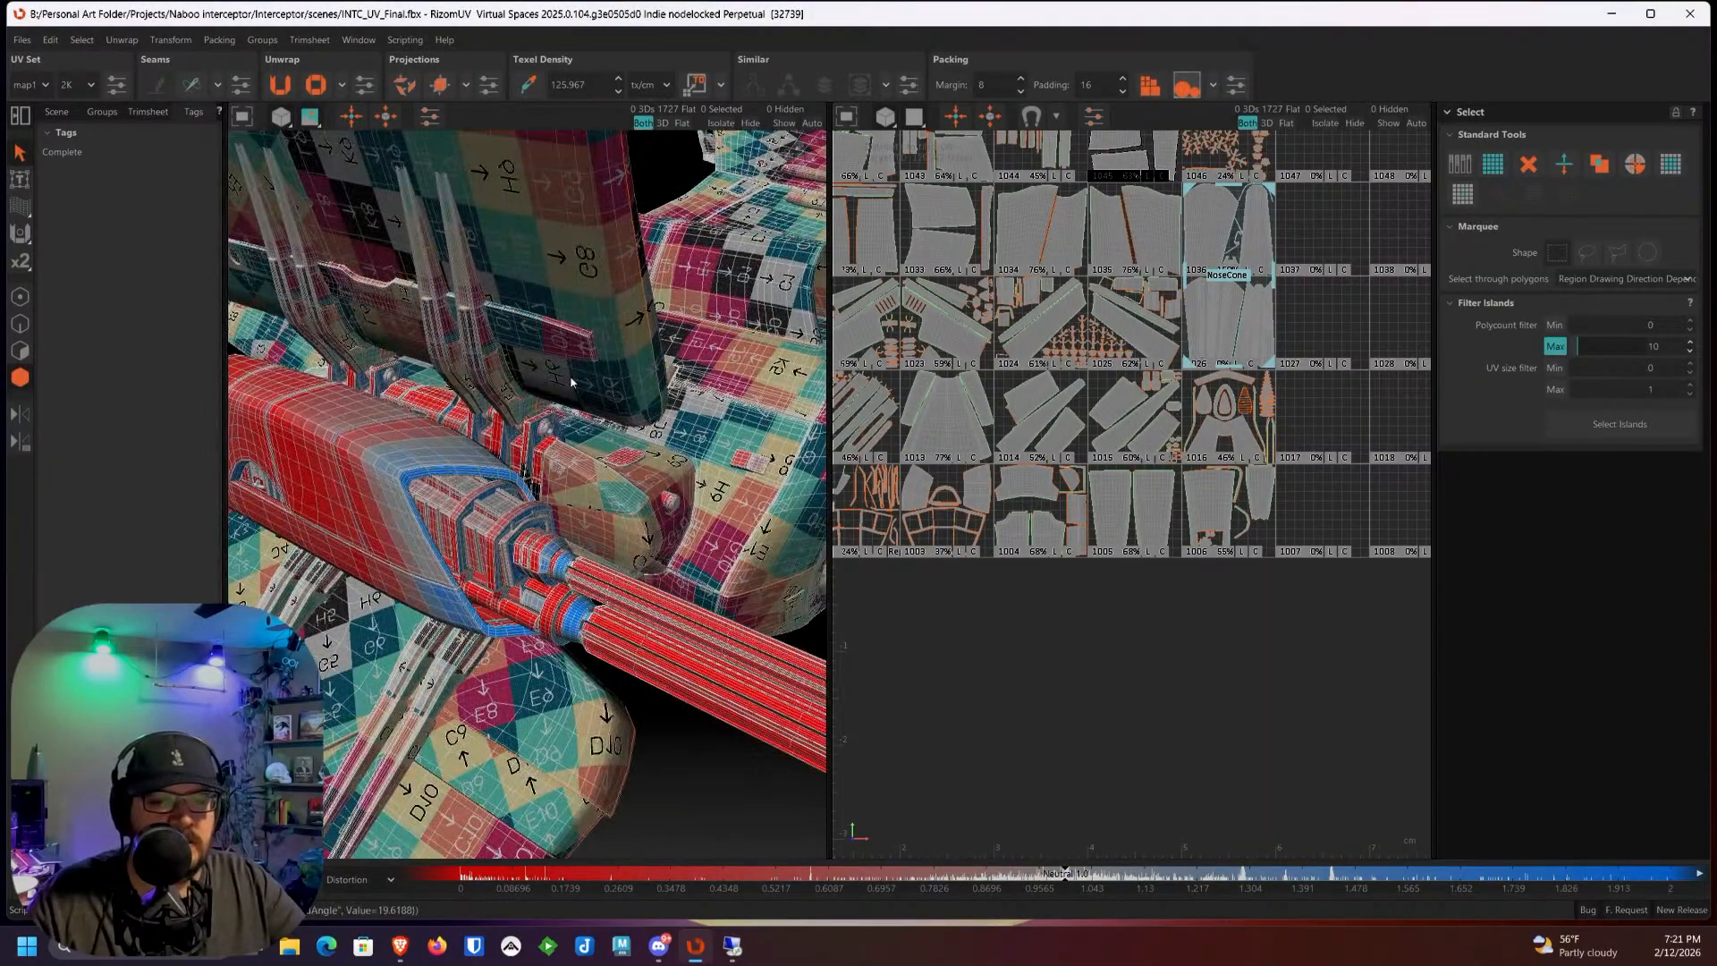
alt+scroll(573, 382, down, 4)
alt+drag(572, 382, 537, 393)
scroll(562, 395, up, 5)
alt+middle_drag(564, 395, 548, 365)
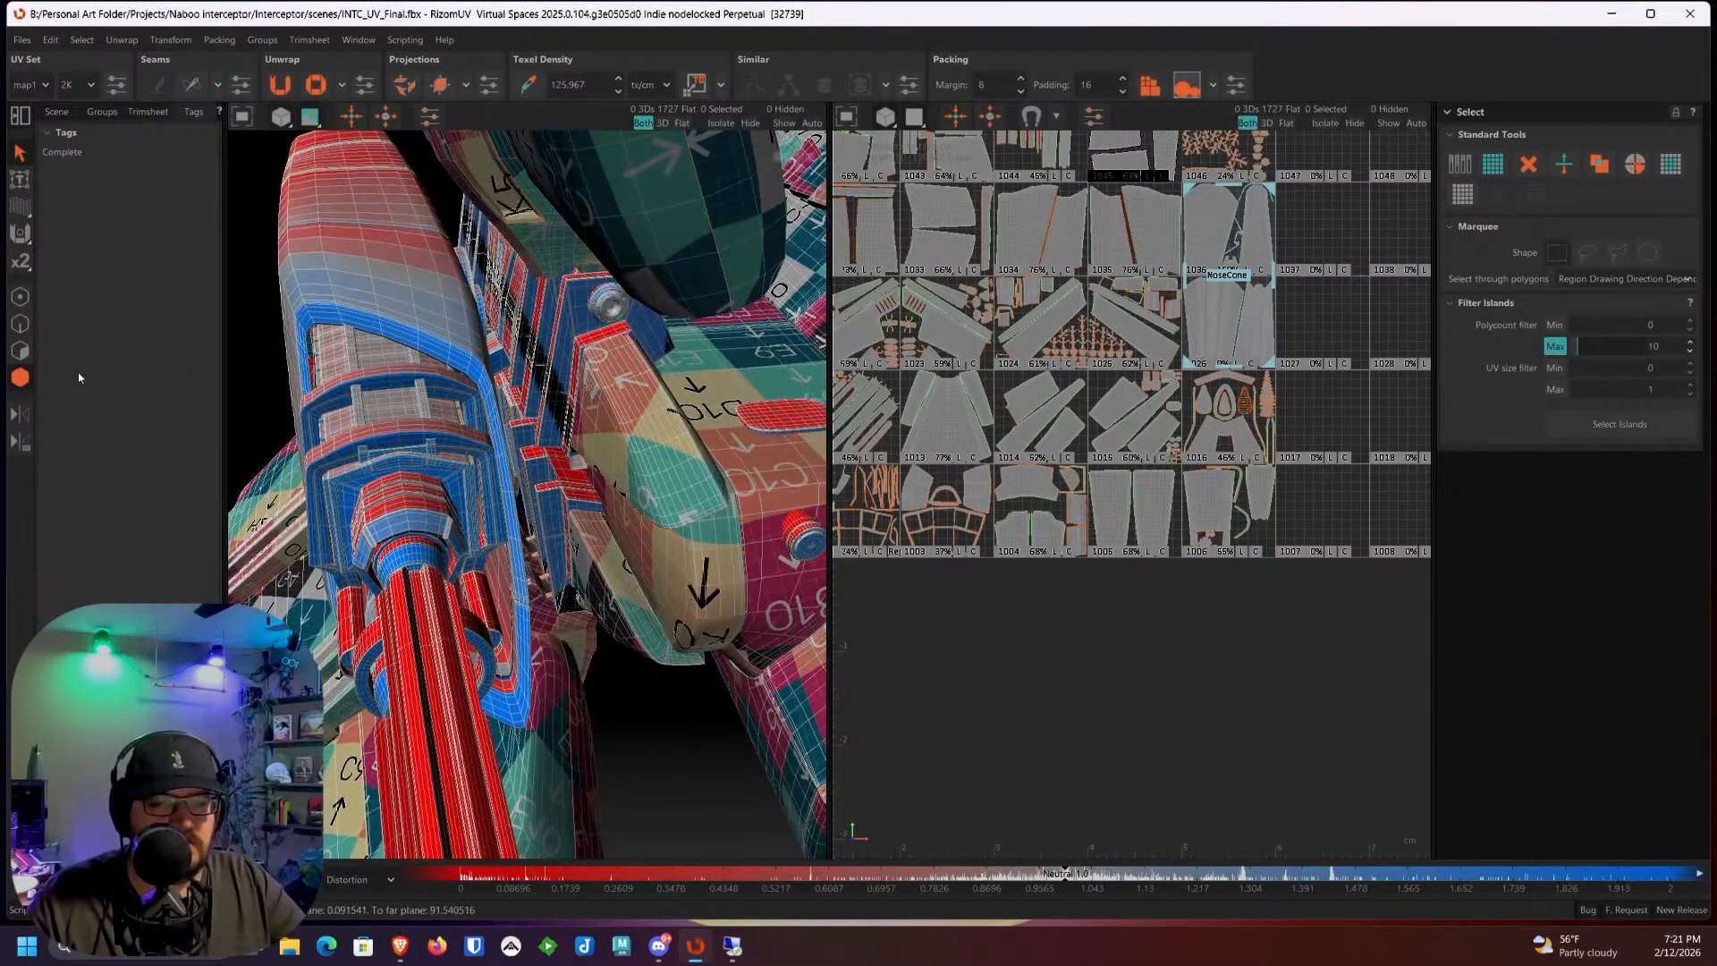
click(552, 361)
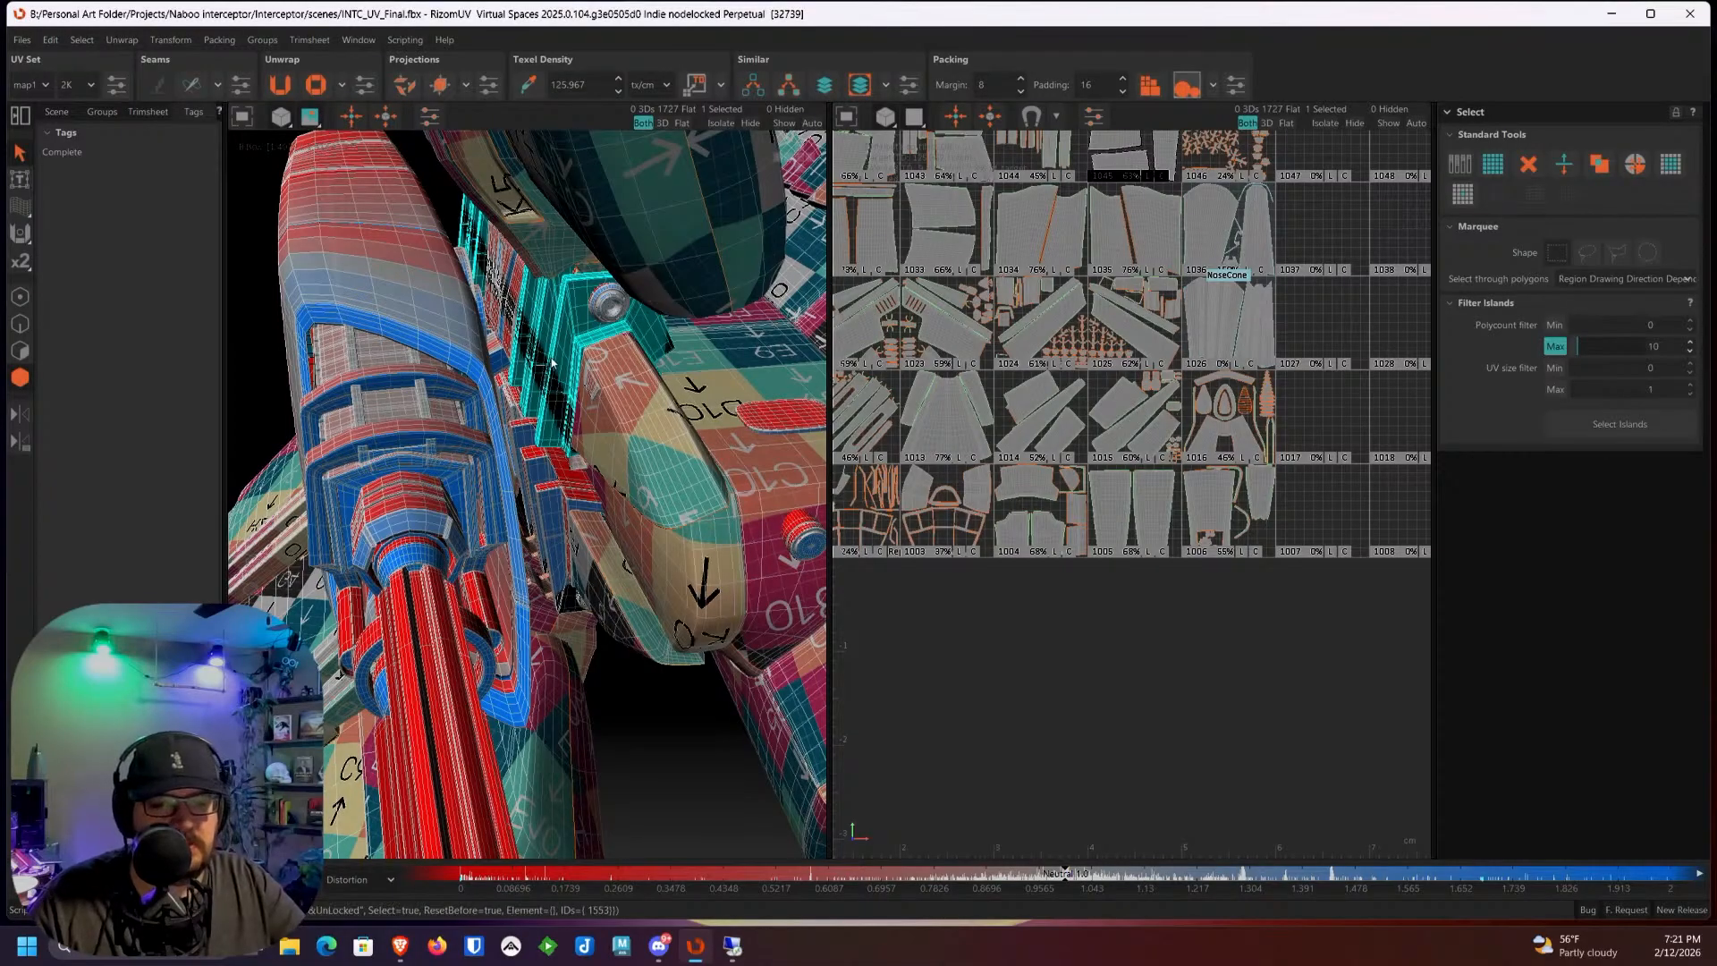
click(761, 88)
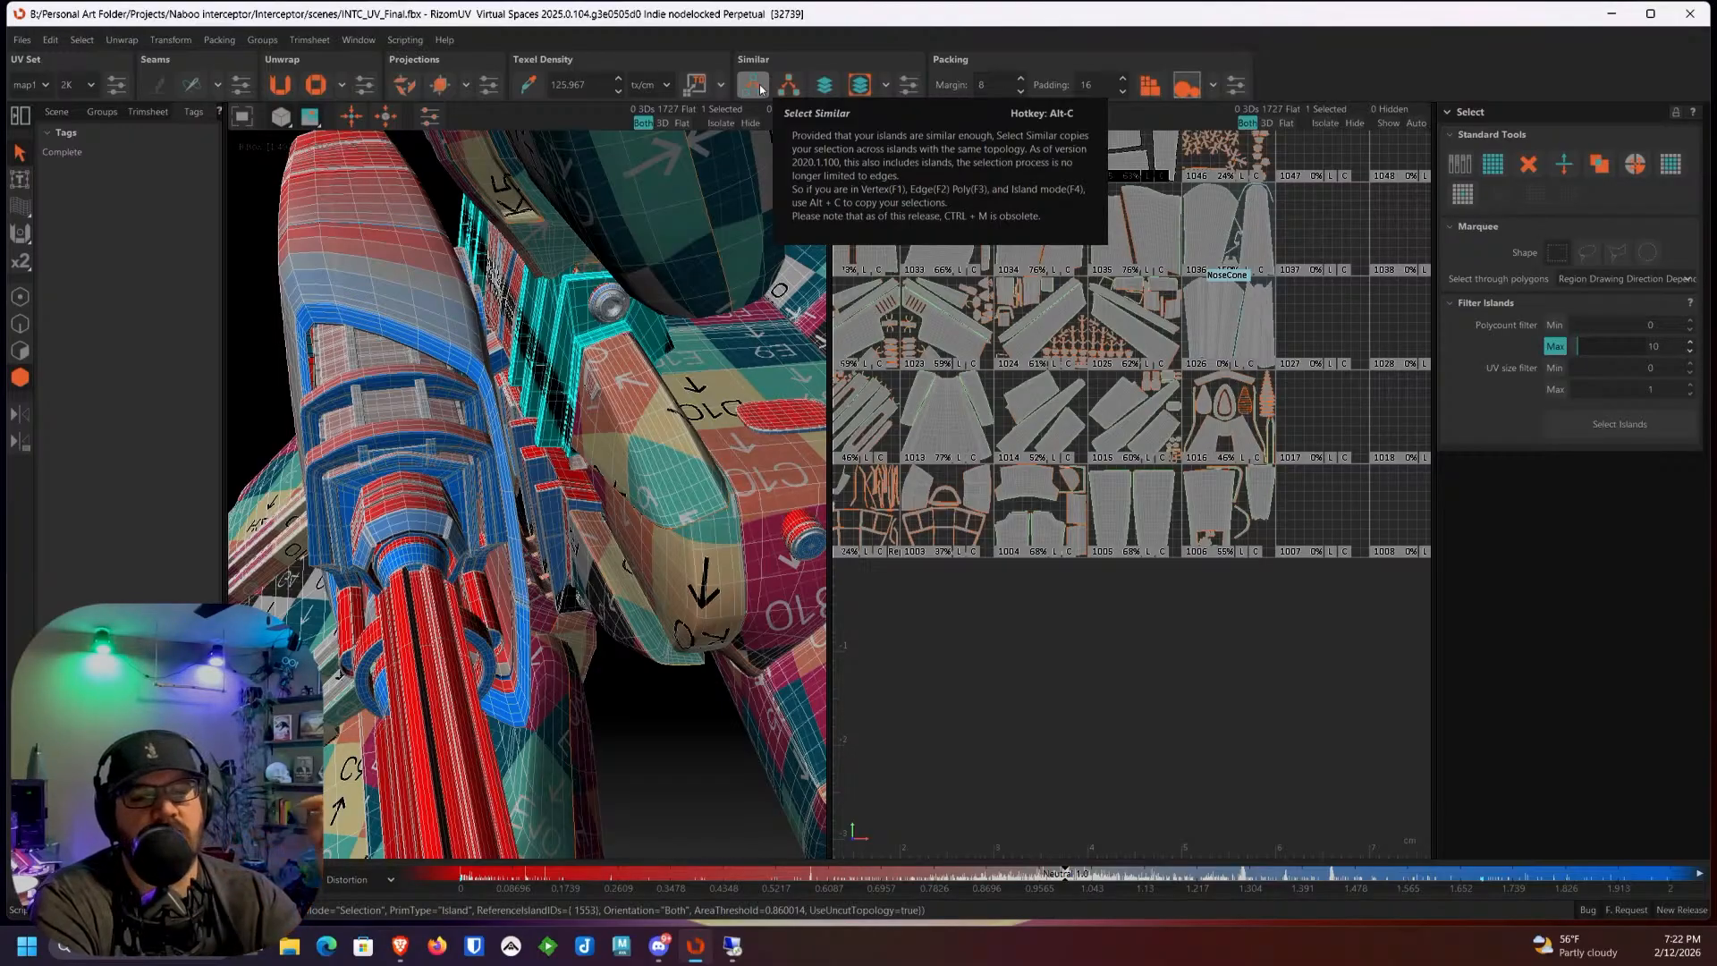
click(761, 89)
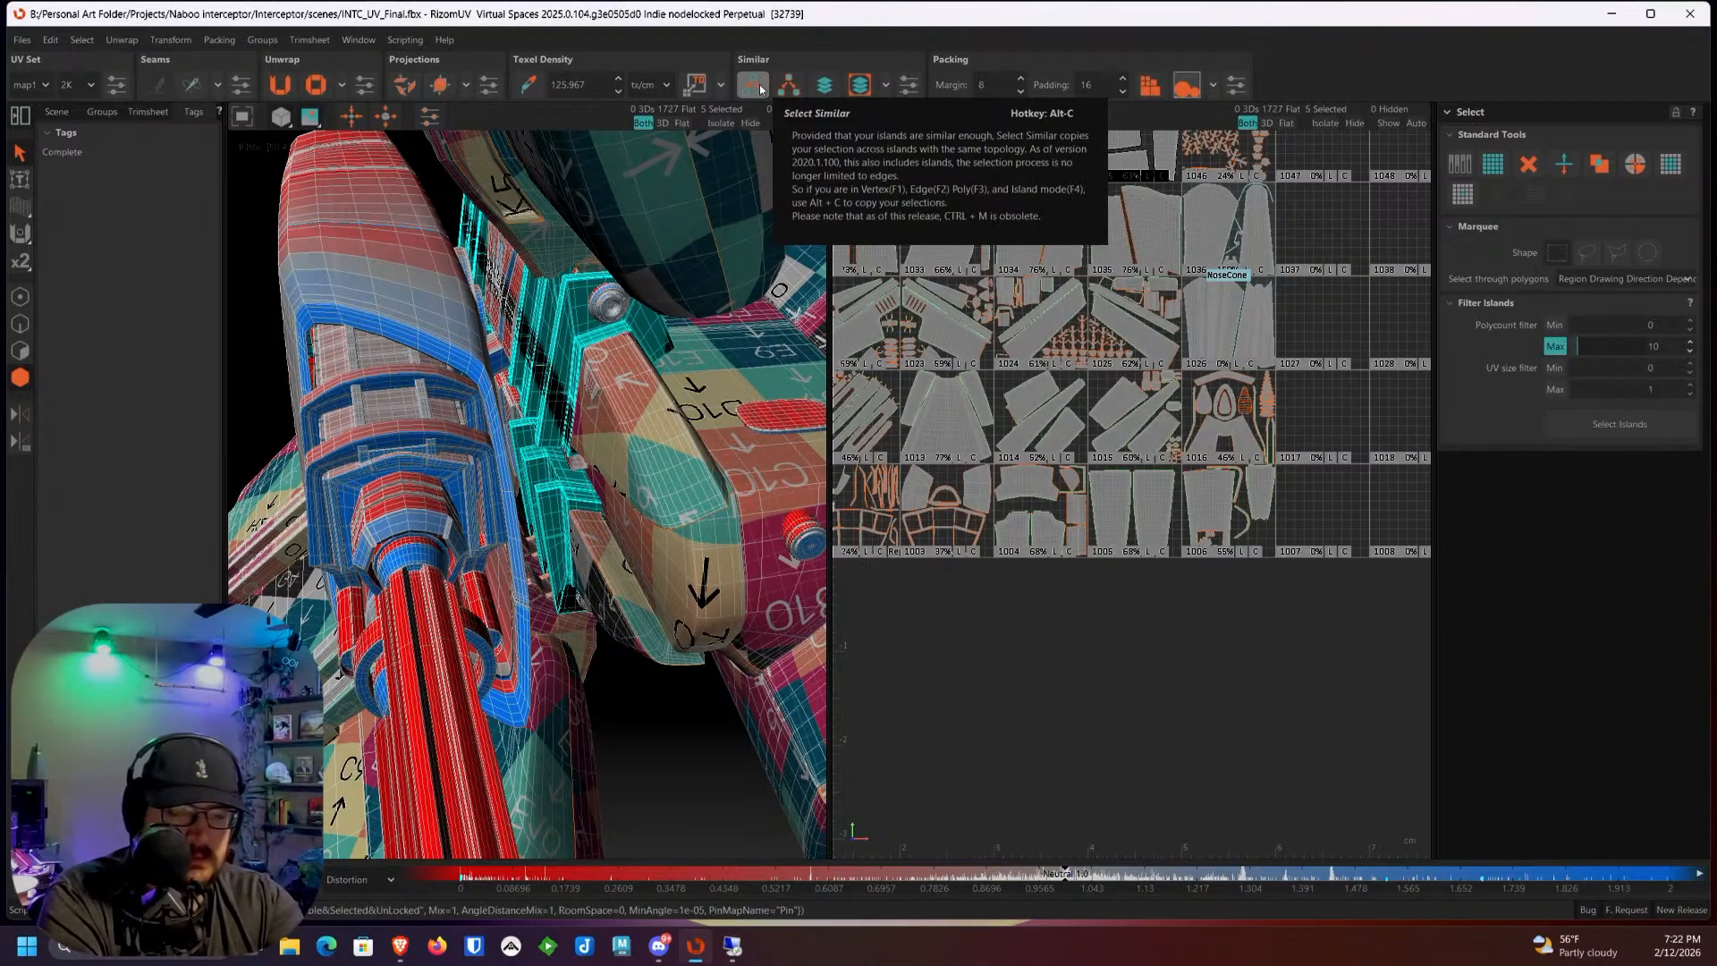
Step: Isolate the selected finned brackets from the rest of the ship and clear the island selection
mouse_move(694, 394)
alt+mouse_down()
mouse_move(712, 390)
mouse_move(689, 385)
alt+mouse_up()
key(i)
scroll(689, 387, up, 3)
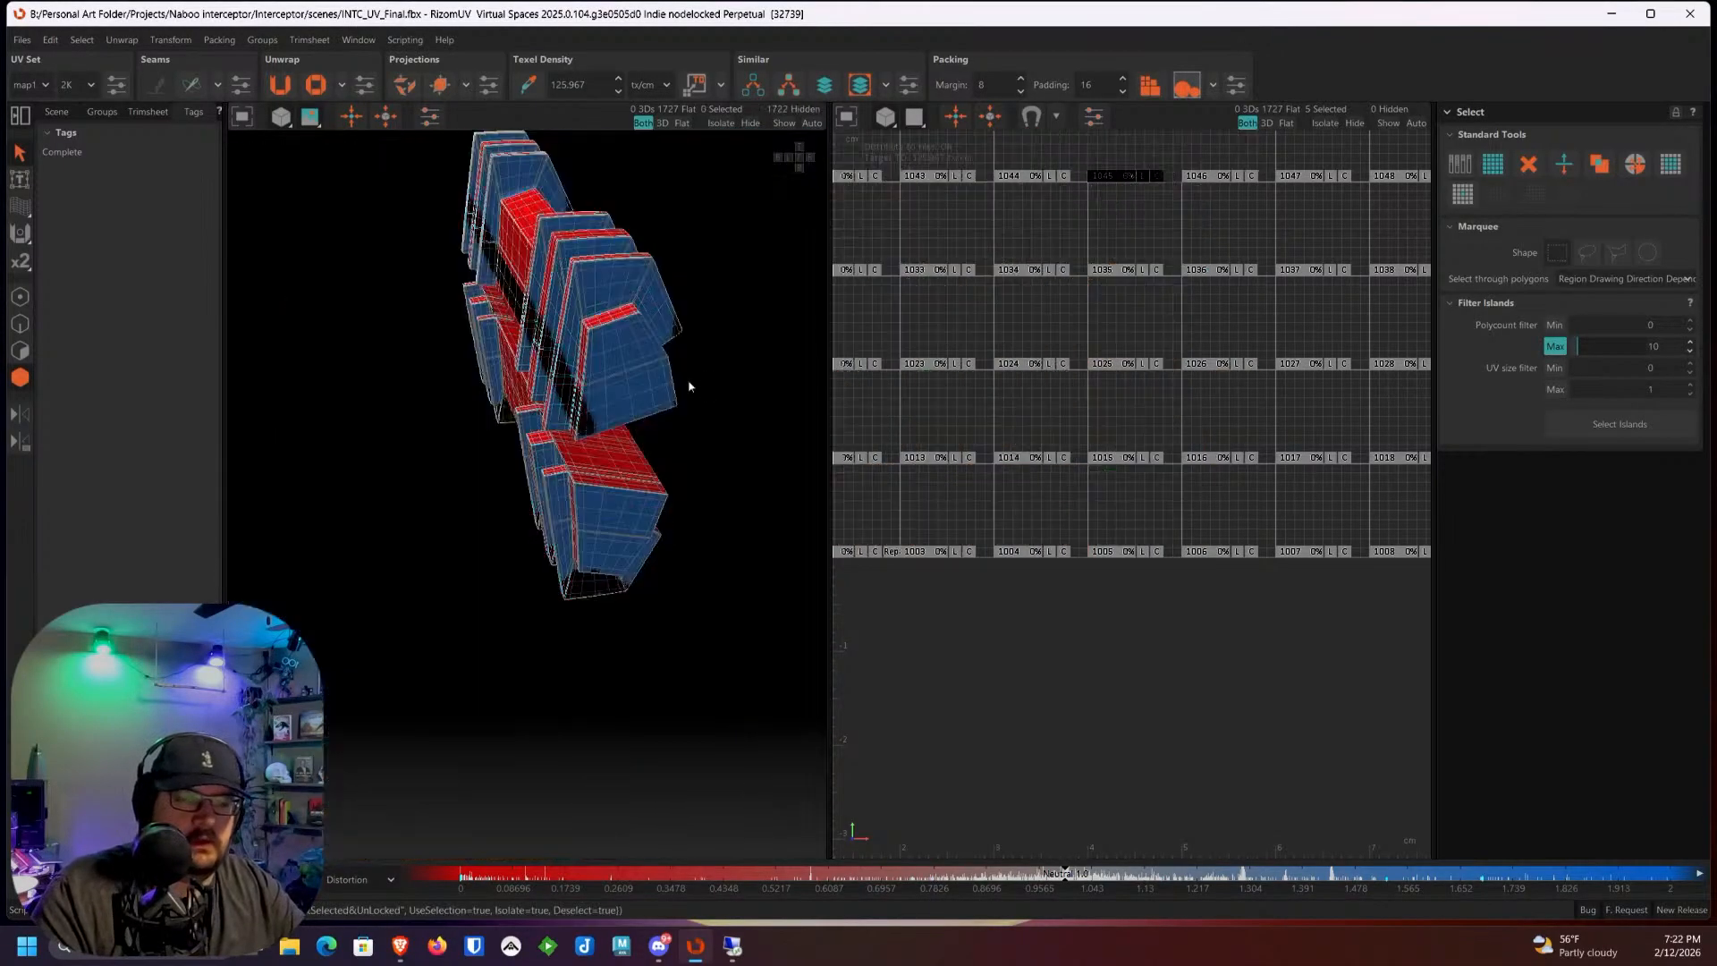
scroll(690, 386, down, 10)
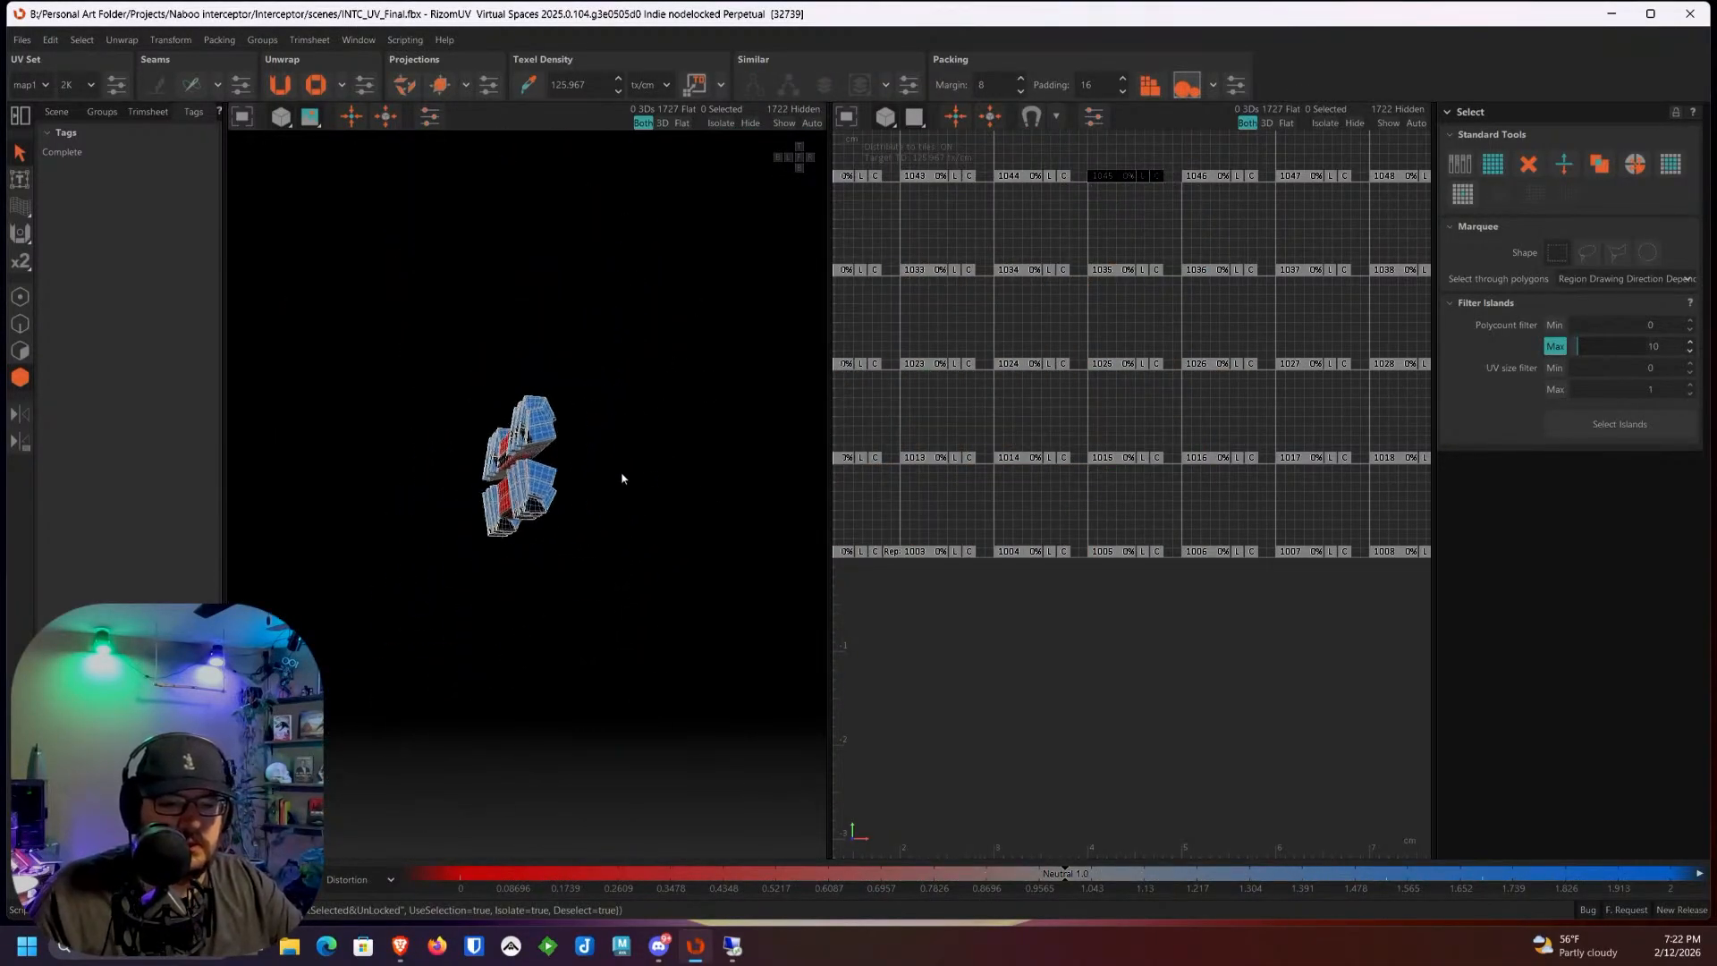
alt+drag(691, 488, 519, 528)
click(519, 442)
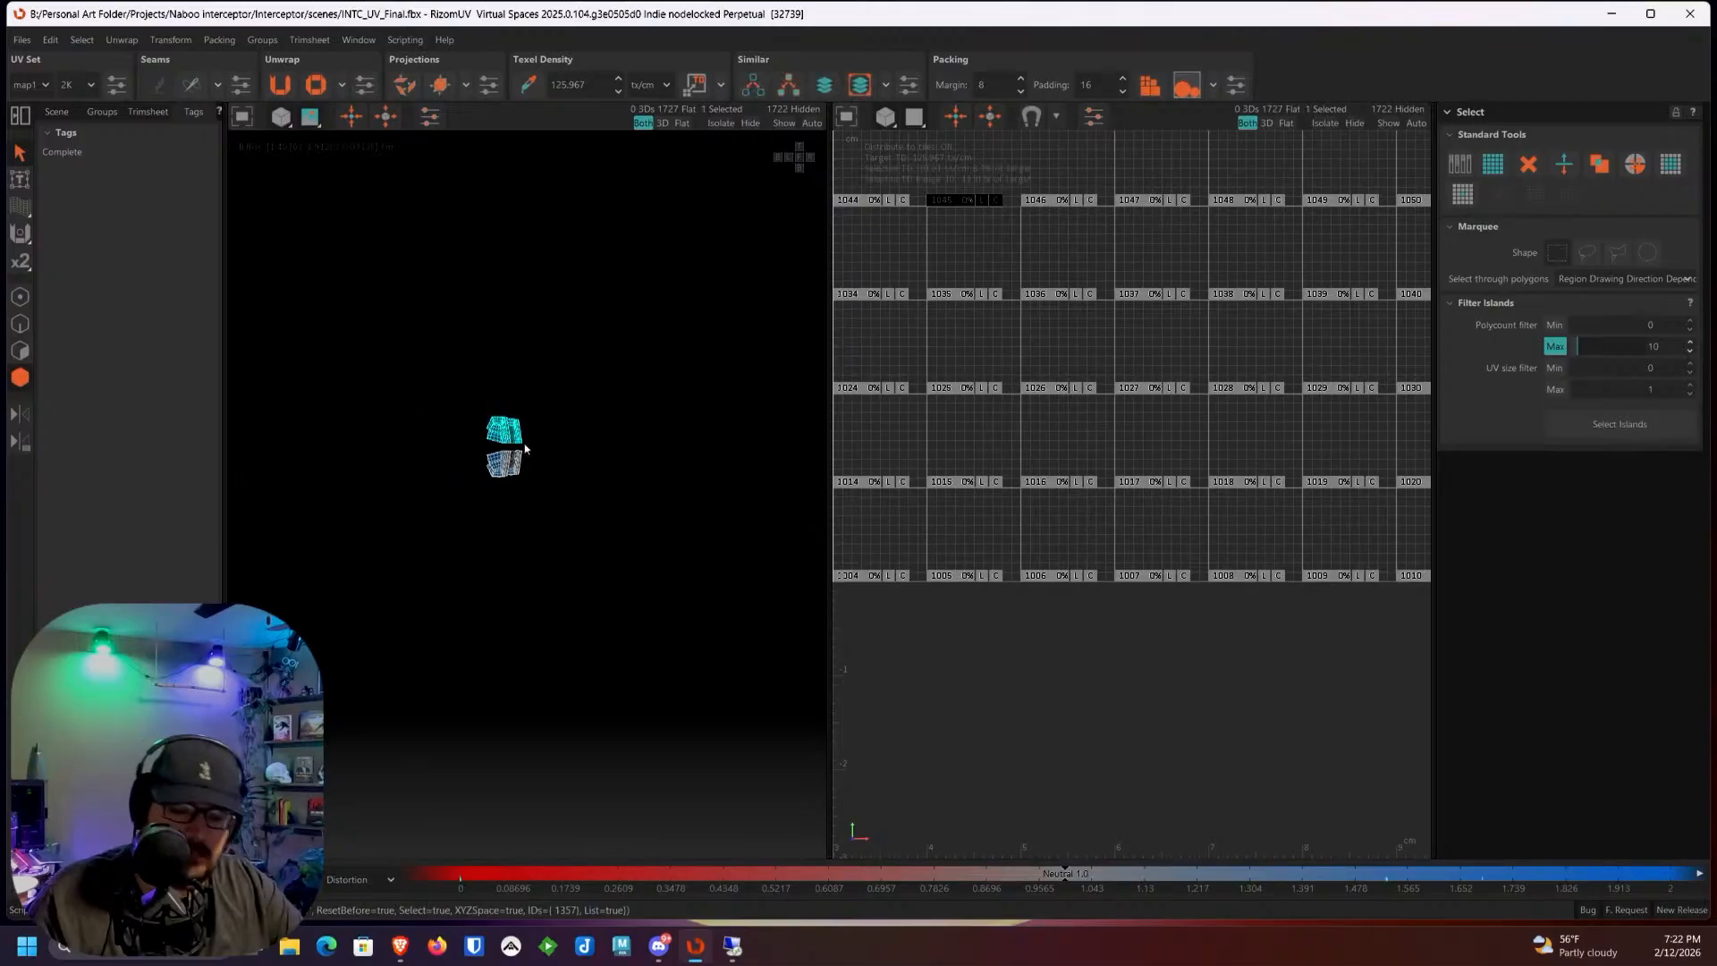
scroll(525, 439, up, 10)
click(662, 611)
Step: Select the edge loop along the vertical corner of a fin on the upper bracket in edge mode
alt+drag(663, 611, 564, 639)
alt+middle_drag(539, 623, 640, 554)
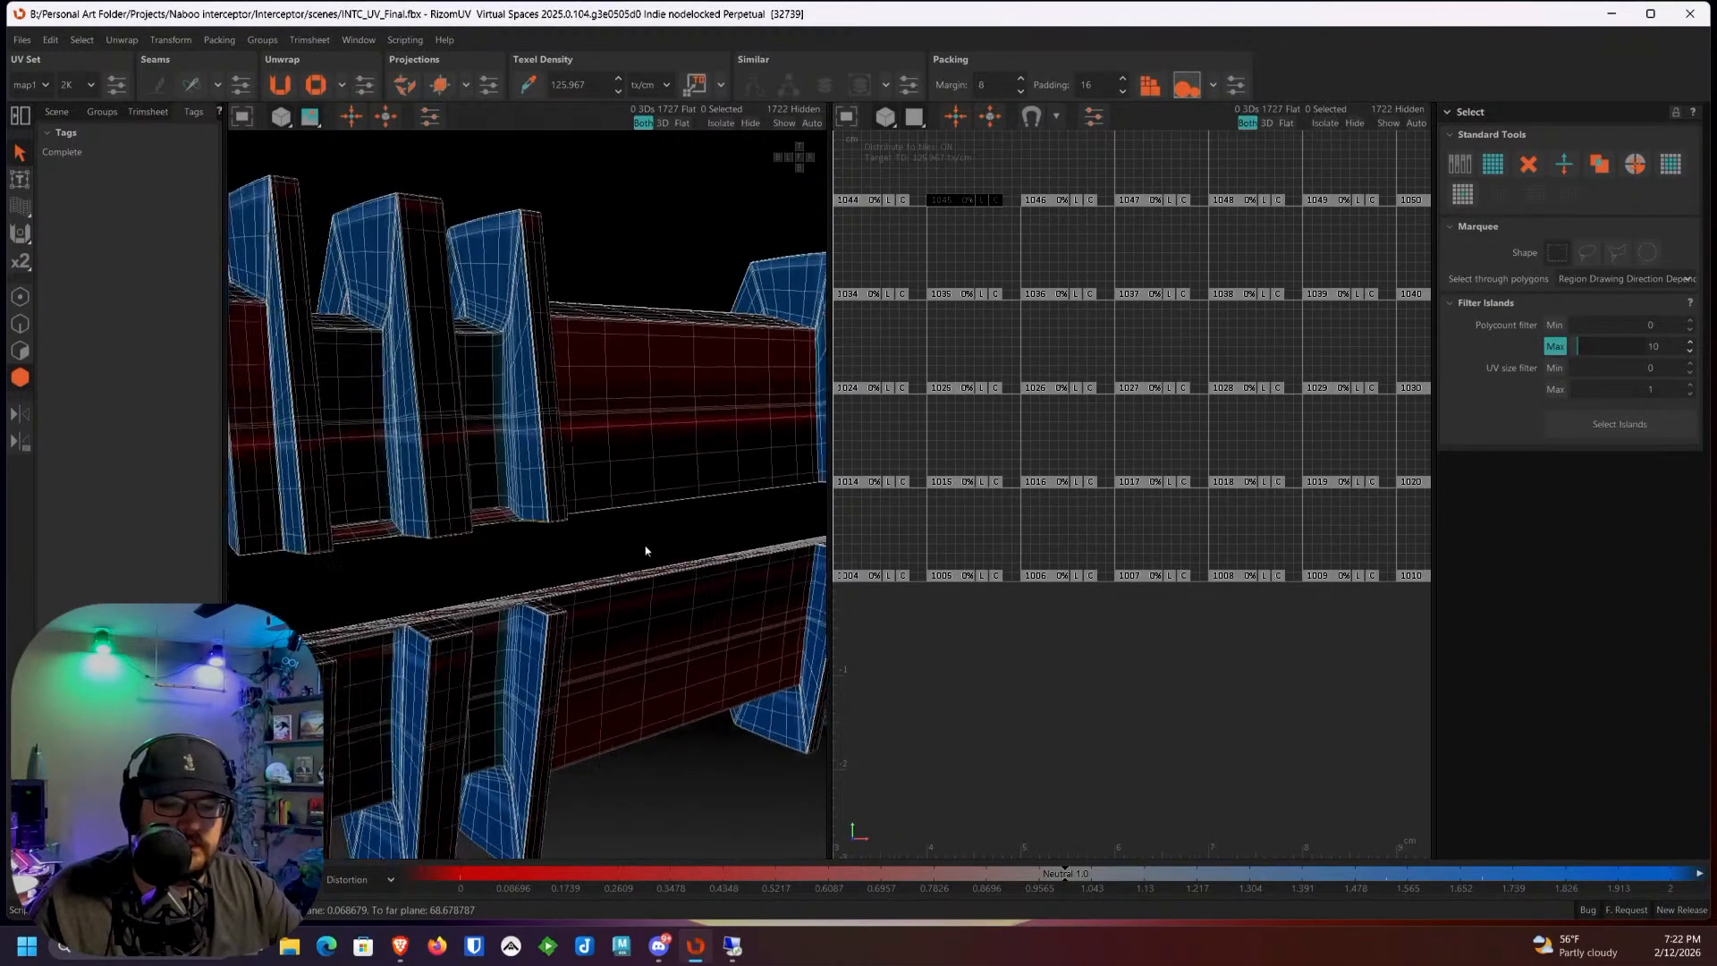
scroll(460, 536, up, 3)
alt+drag(460, 537, 604, 458)
scroll(541, 524, up, 5)
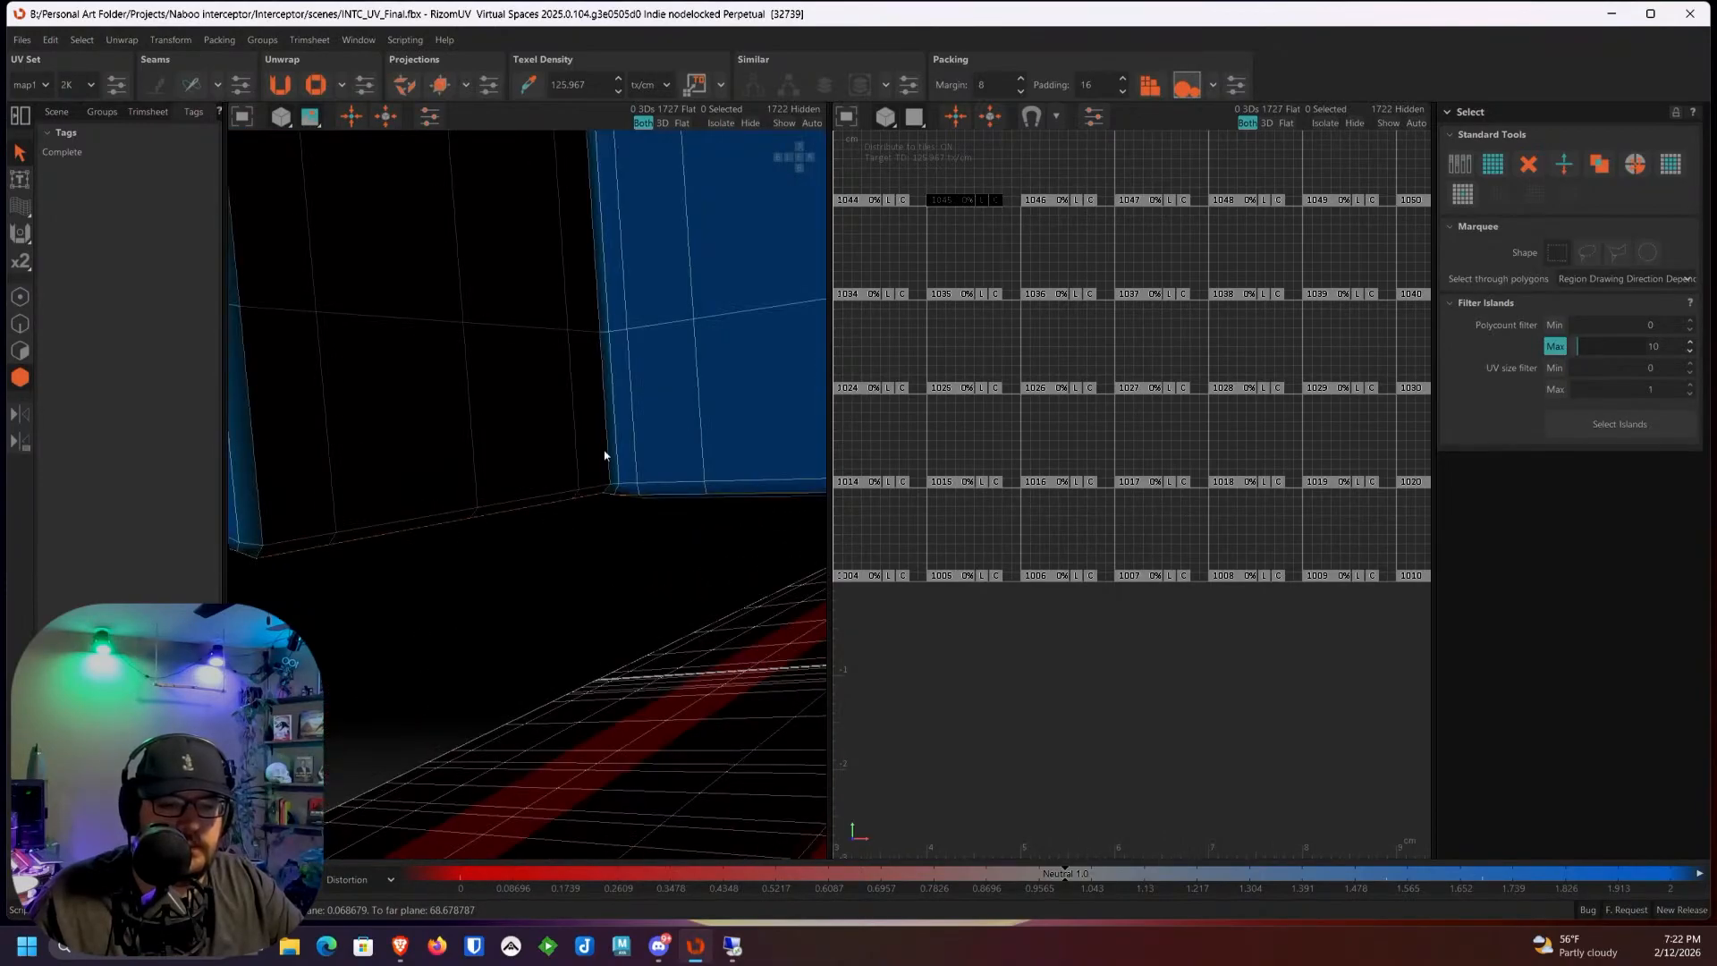
click(18, 330)
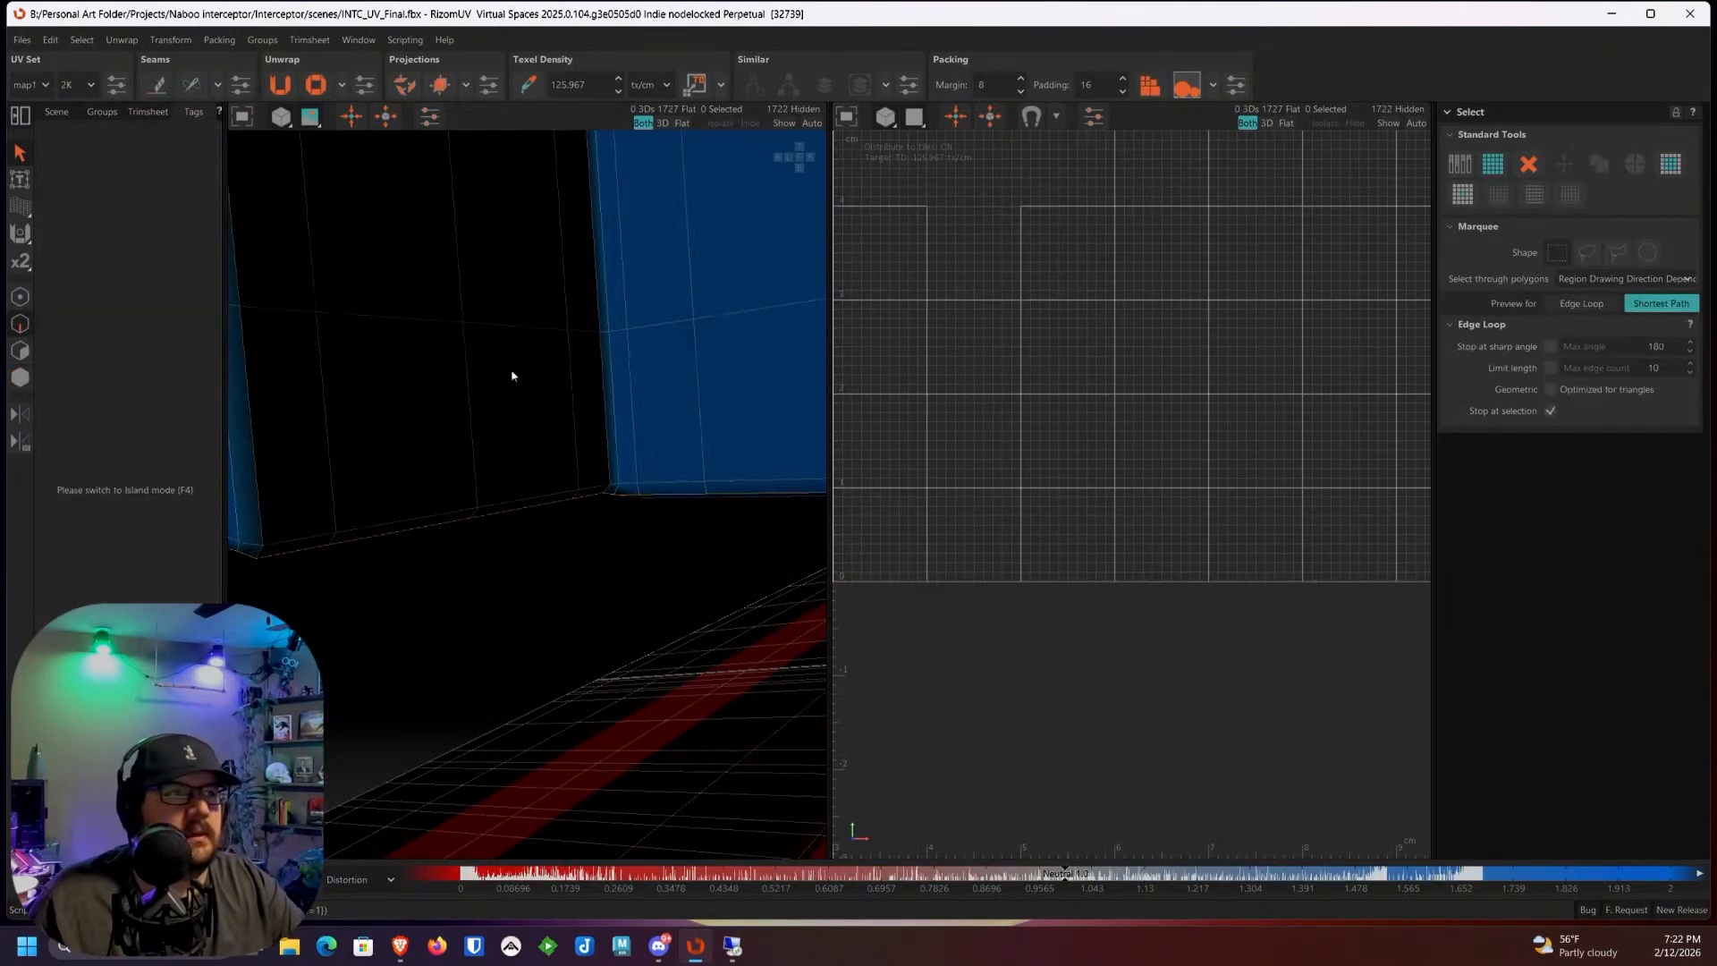
double_click(609, 412)
scroll(609, 412, down, 5)
scroll(602, 268, up, 3)
alt+drag(602, 268, 626, 611)
alt+drag(529, 456, 638, 474)
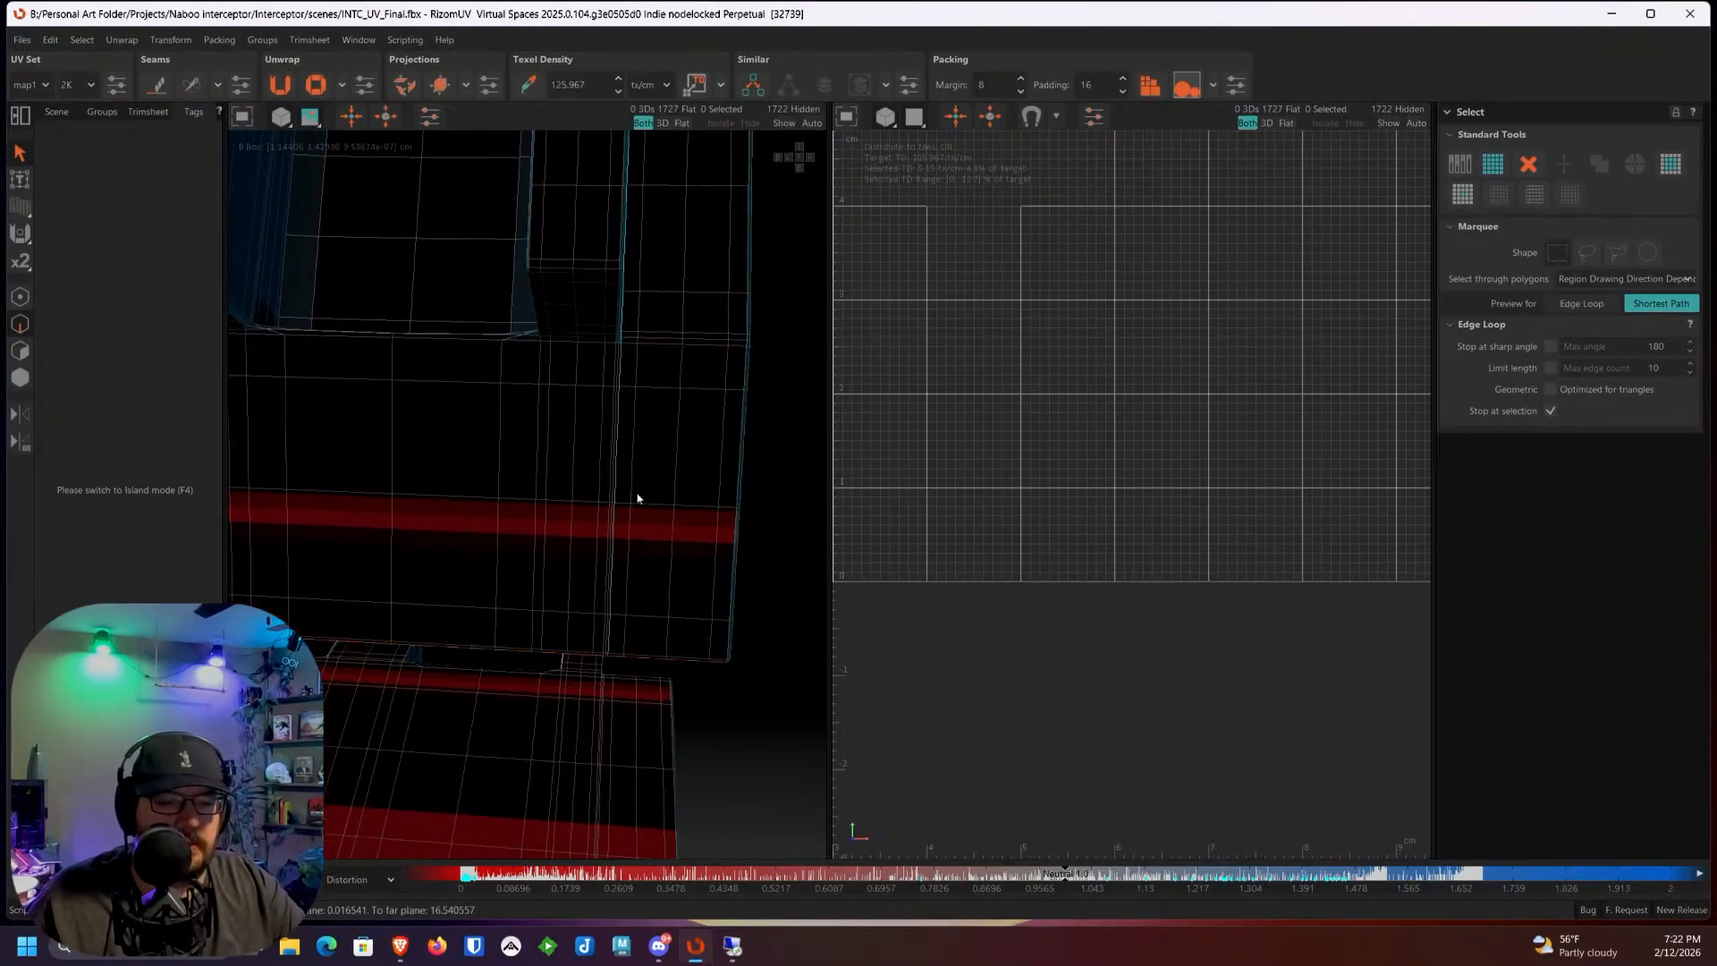
Step: Extend the seam selection along the shortest edge path across the fin's lower end where it meets the bracket body
alt+drag(669, 704, 545, 392)
scroll(572, 375, up, 8)
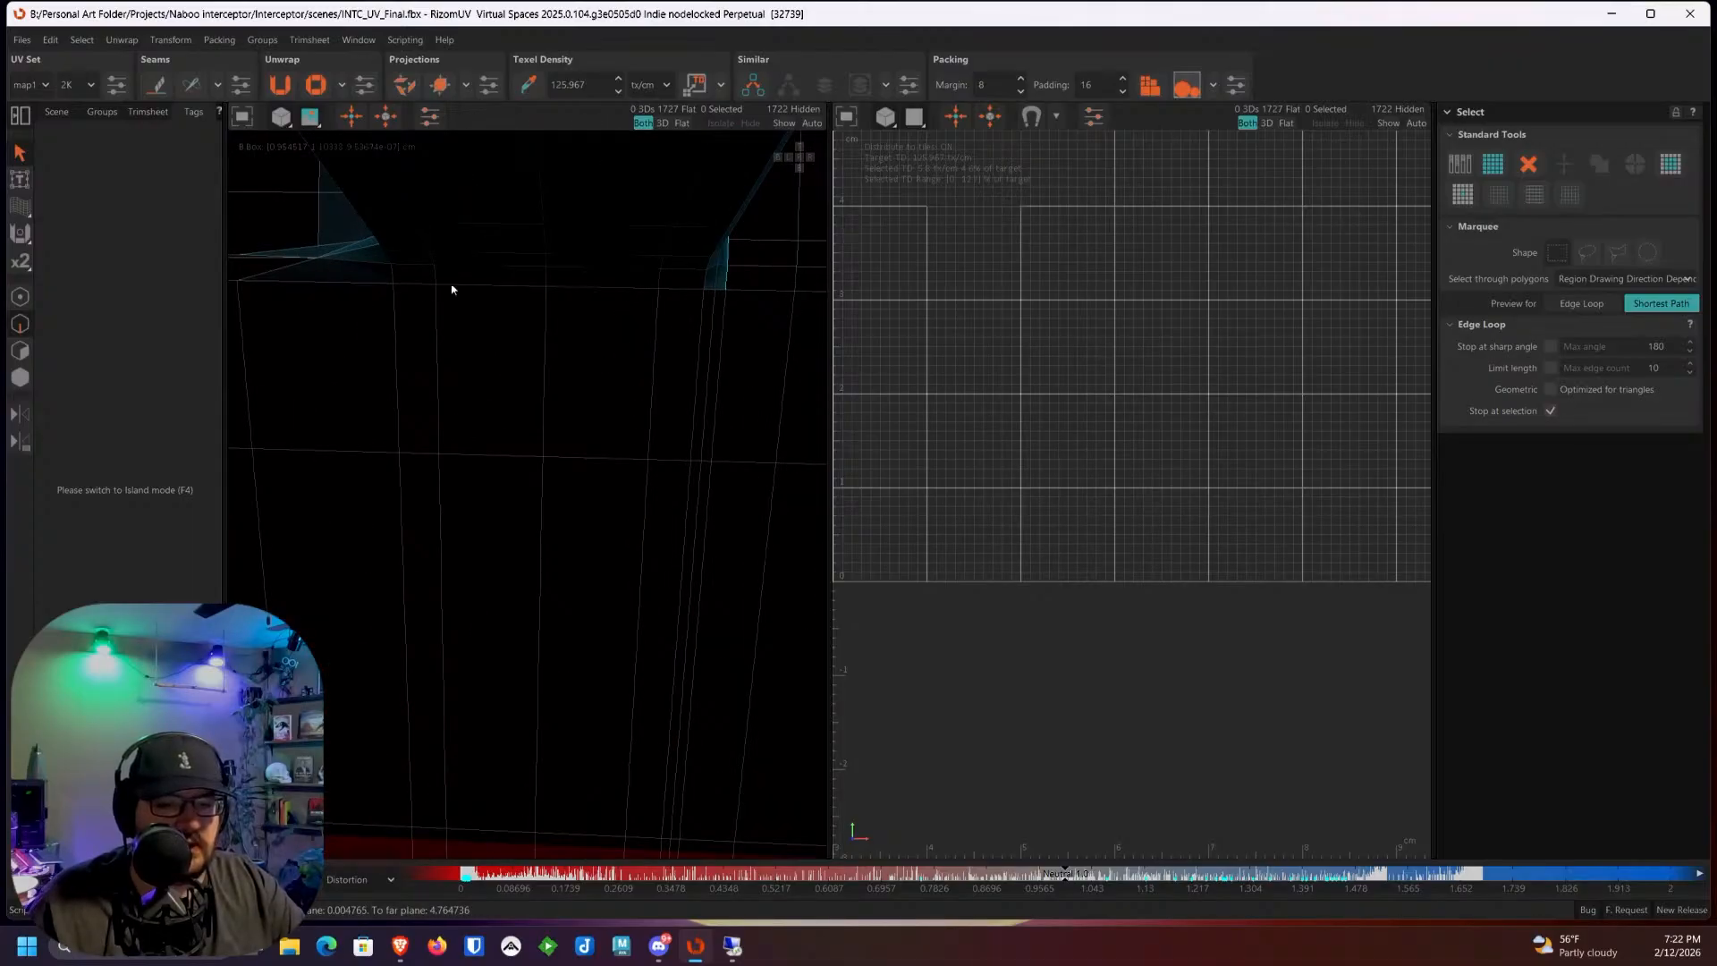
click(723, 297)
click(403, 292)
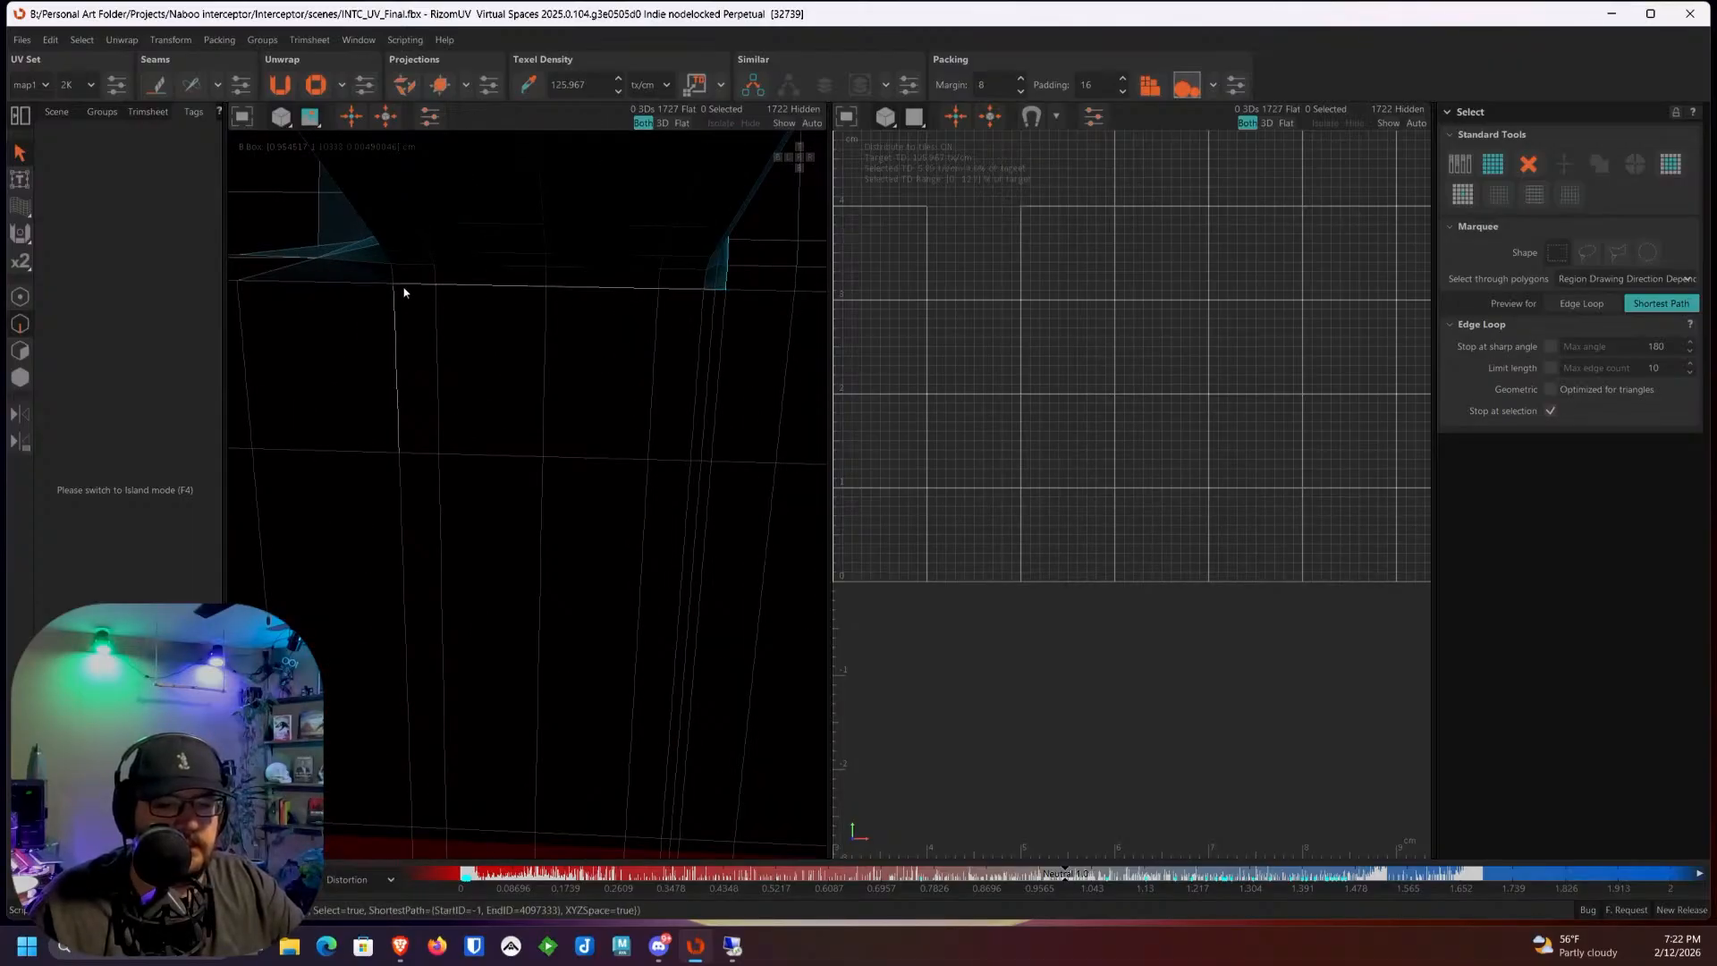
scroll(403, 293, down, 5)
alt+drag(429, 318, 786, 334)
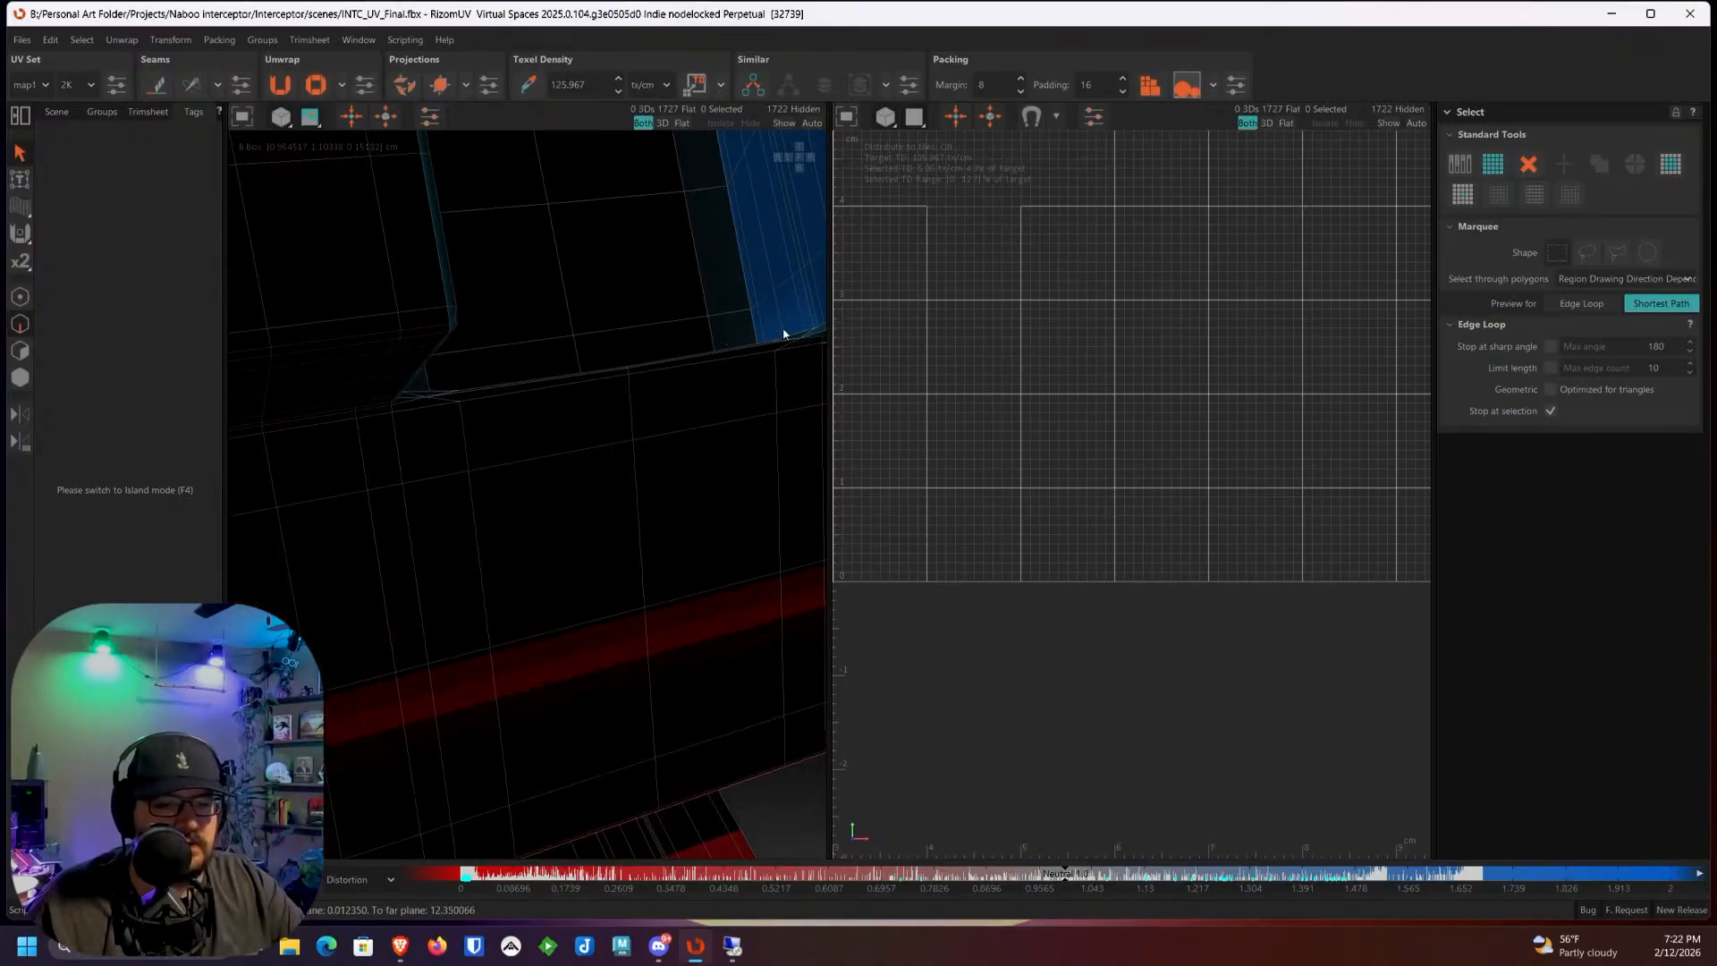
Step: Examine the edges around the fin's lower end and the narrow side faces where it meets the bracket body
alt+middle_drag(786, 334, 604, 361)
scroll(525, 379, up, 4)
alt+drag(525, 379, 624, 414)
scroll(525, 357, down, 5)
scroll(582, 448, up, 10)
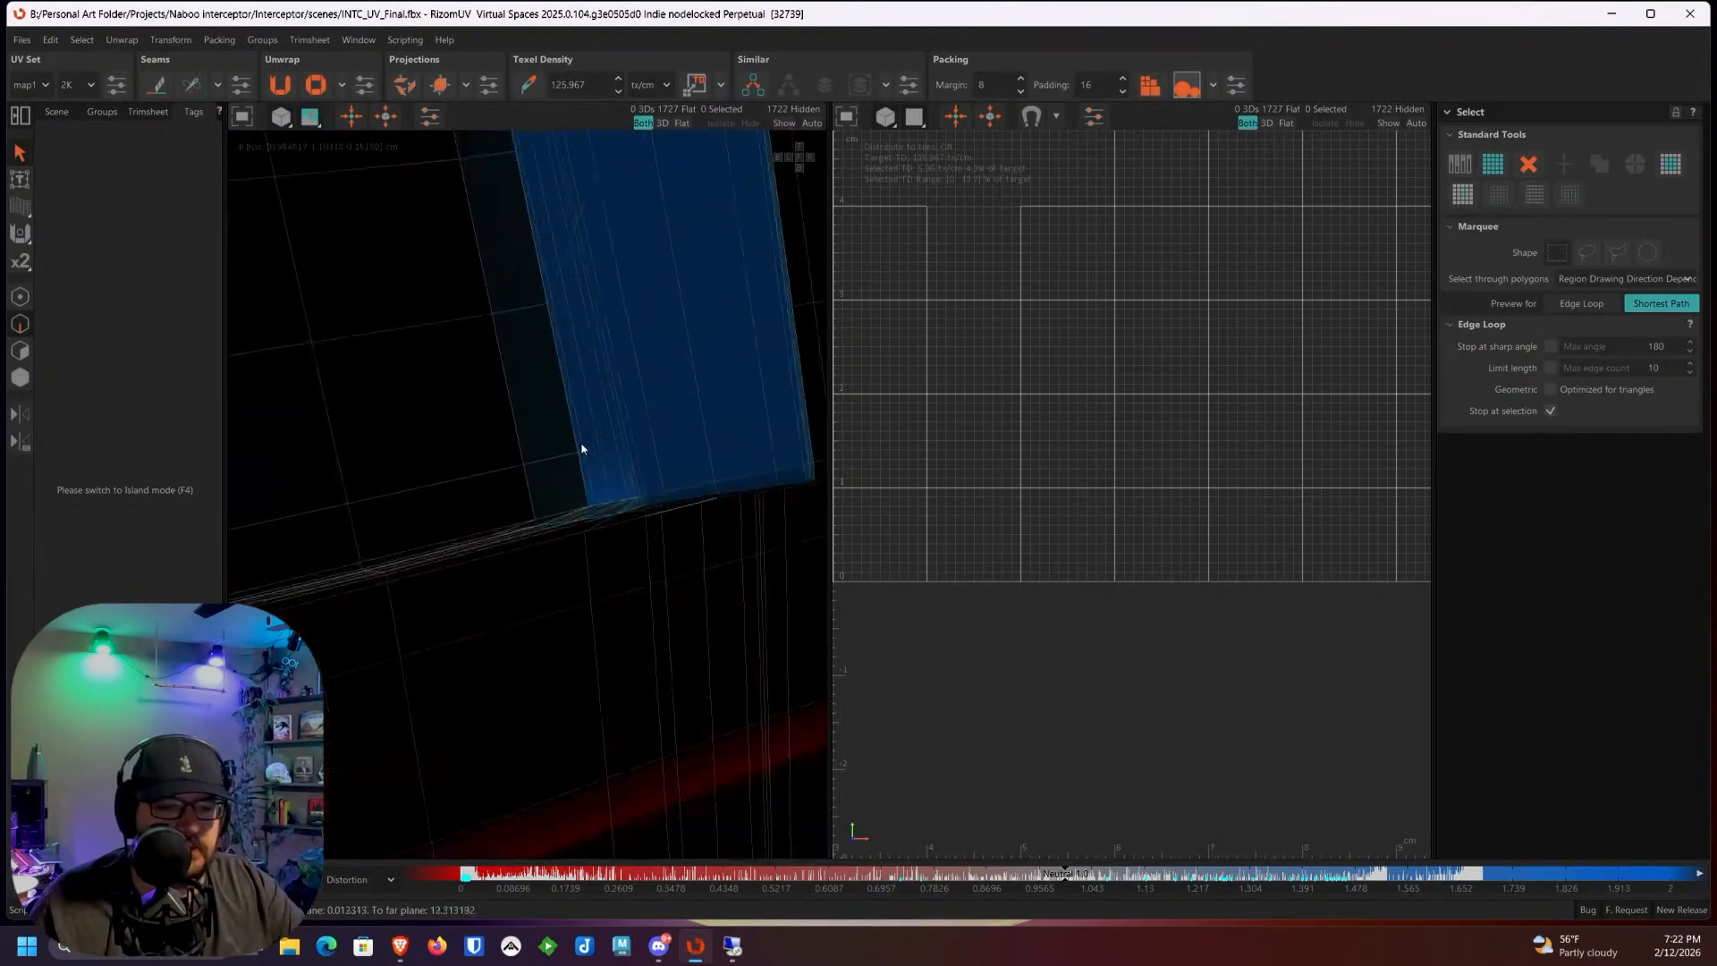
scroll(614, 421, down, 8)
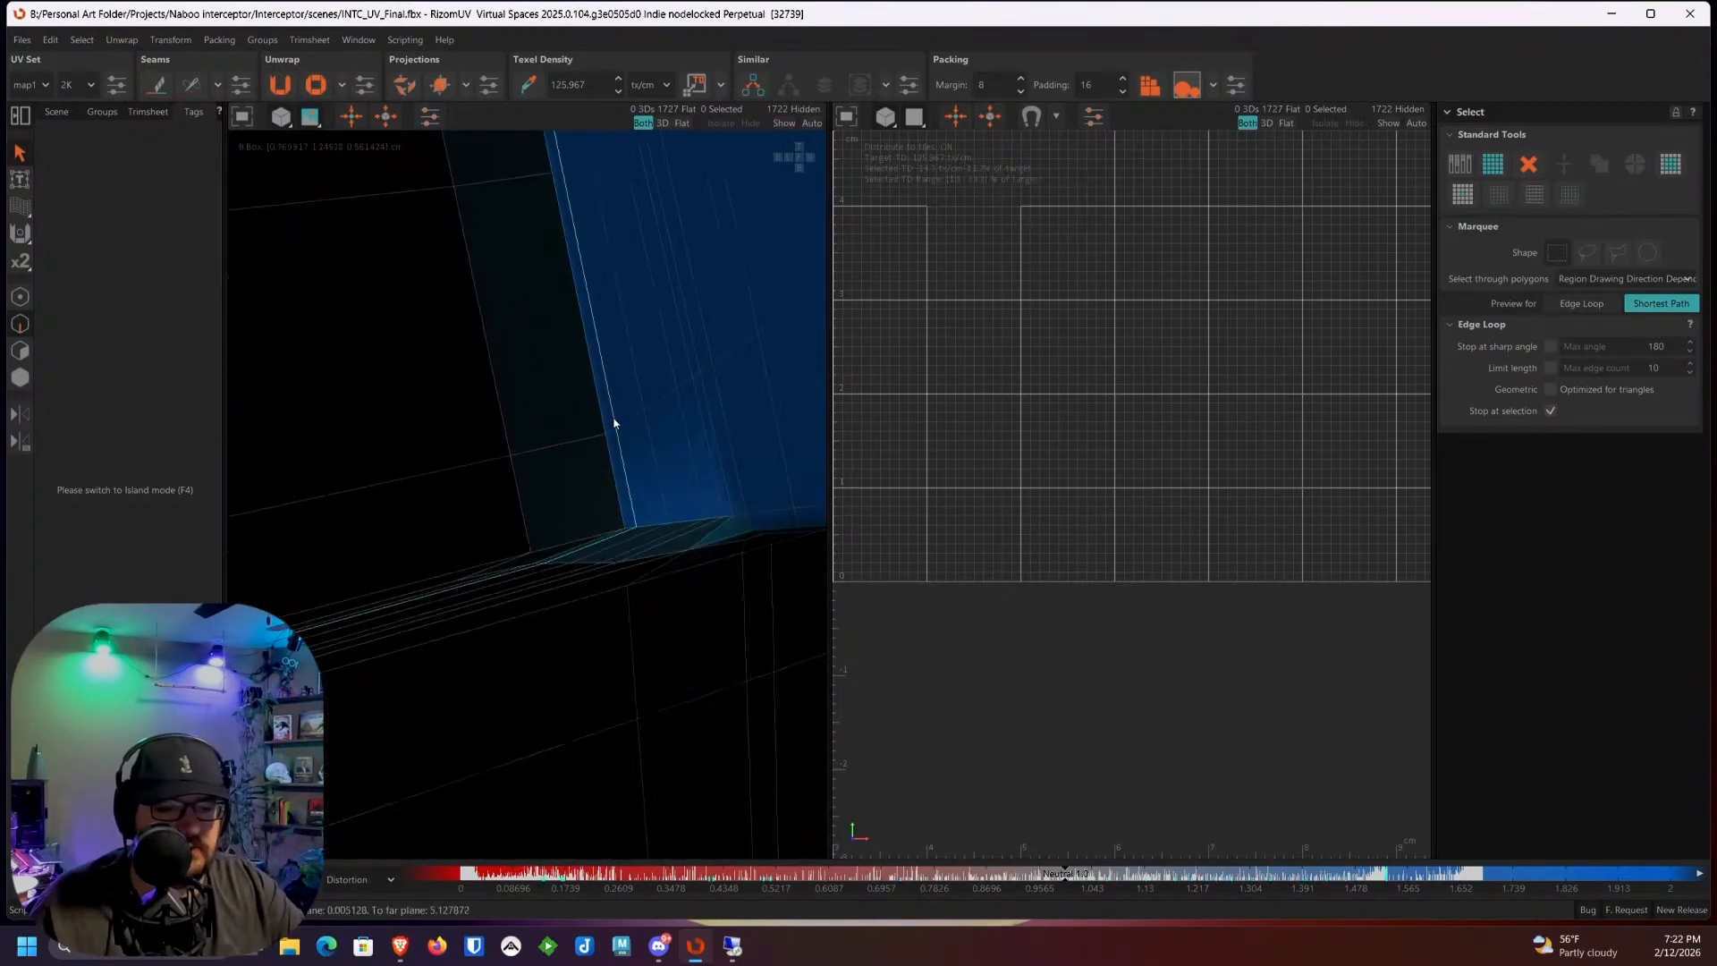
scroll(611, 510, down, 8)
alt+drag(614, 494, 568, 506)
scroll(553, 541, up, 6)
scroll(548, 546, up, 5)
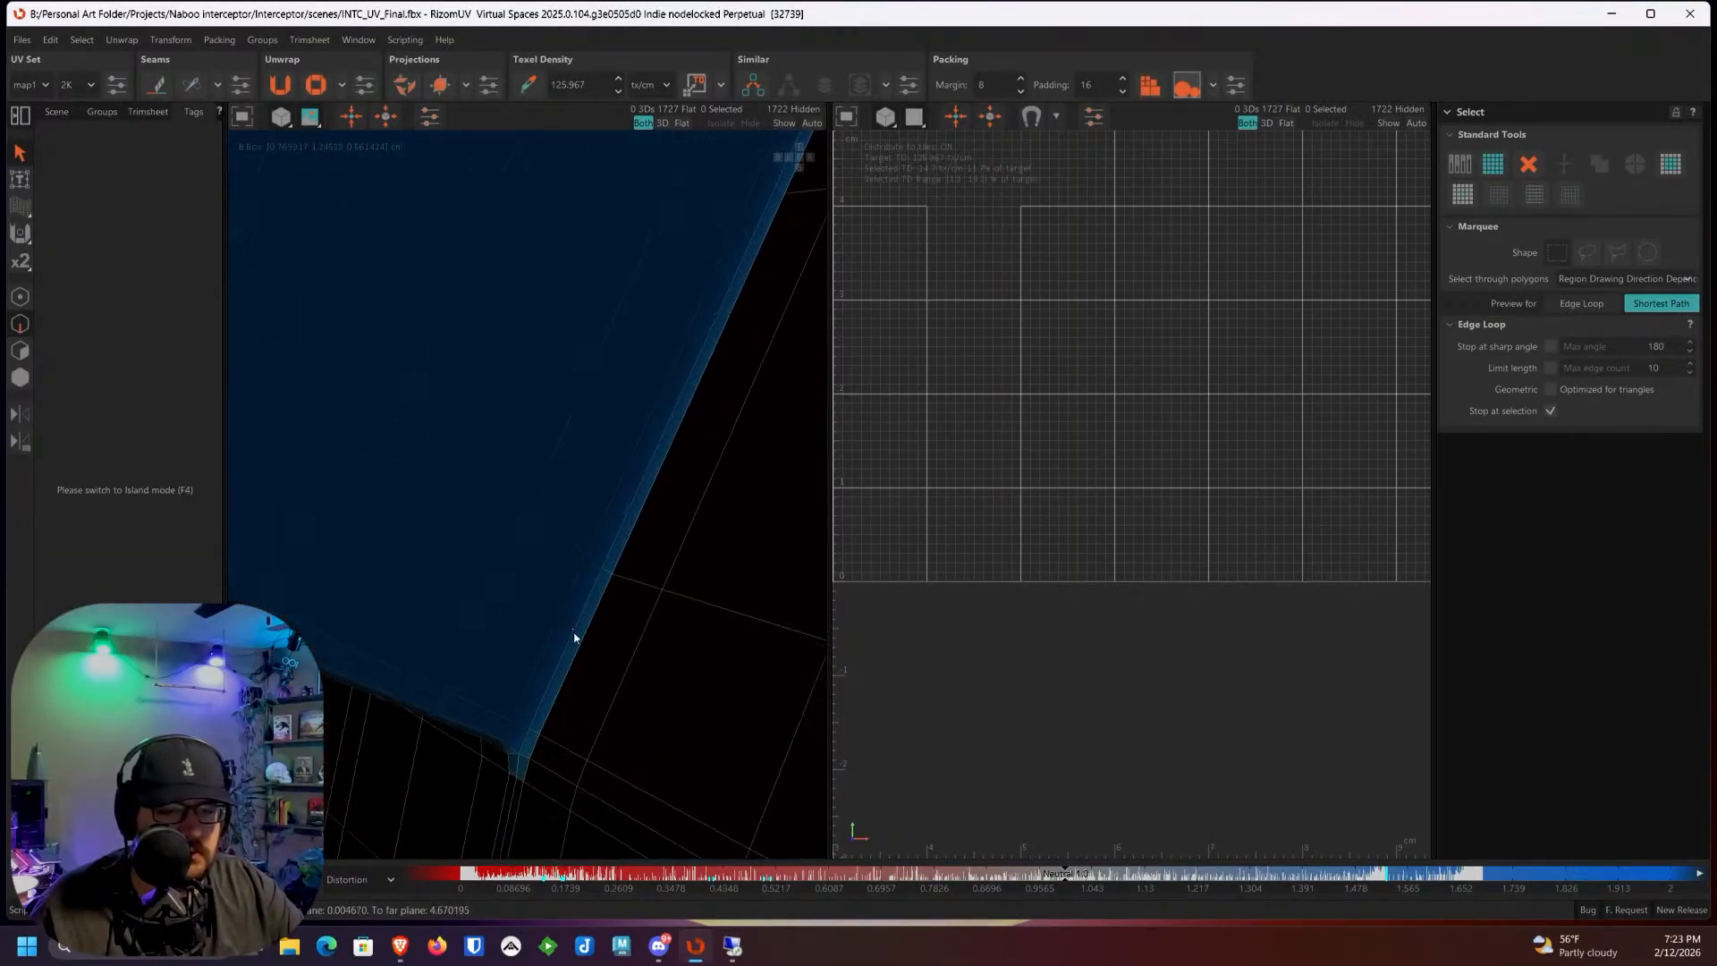
Step: Undo the last edge selection at the fin's lower corner
scroll(558, 632, down, 4)
alt+drag(557, 631, 640, 485)
key(ctrl+z)
scroll(646, 479, down, 3)
scroll(657, 447, up, 3)
scroll(622, 413, down, 2)
scroll(634, 434, down, 5)
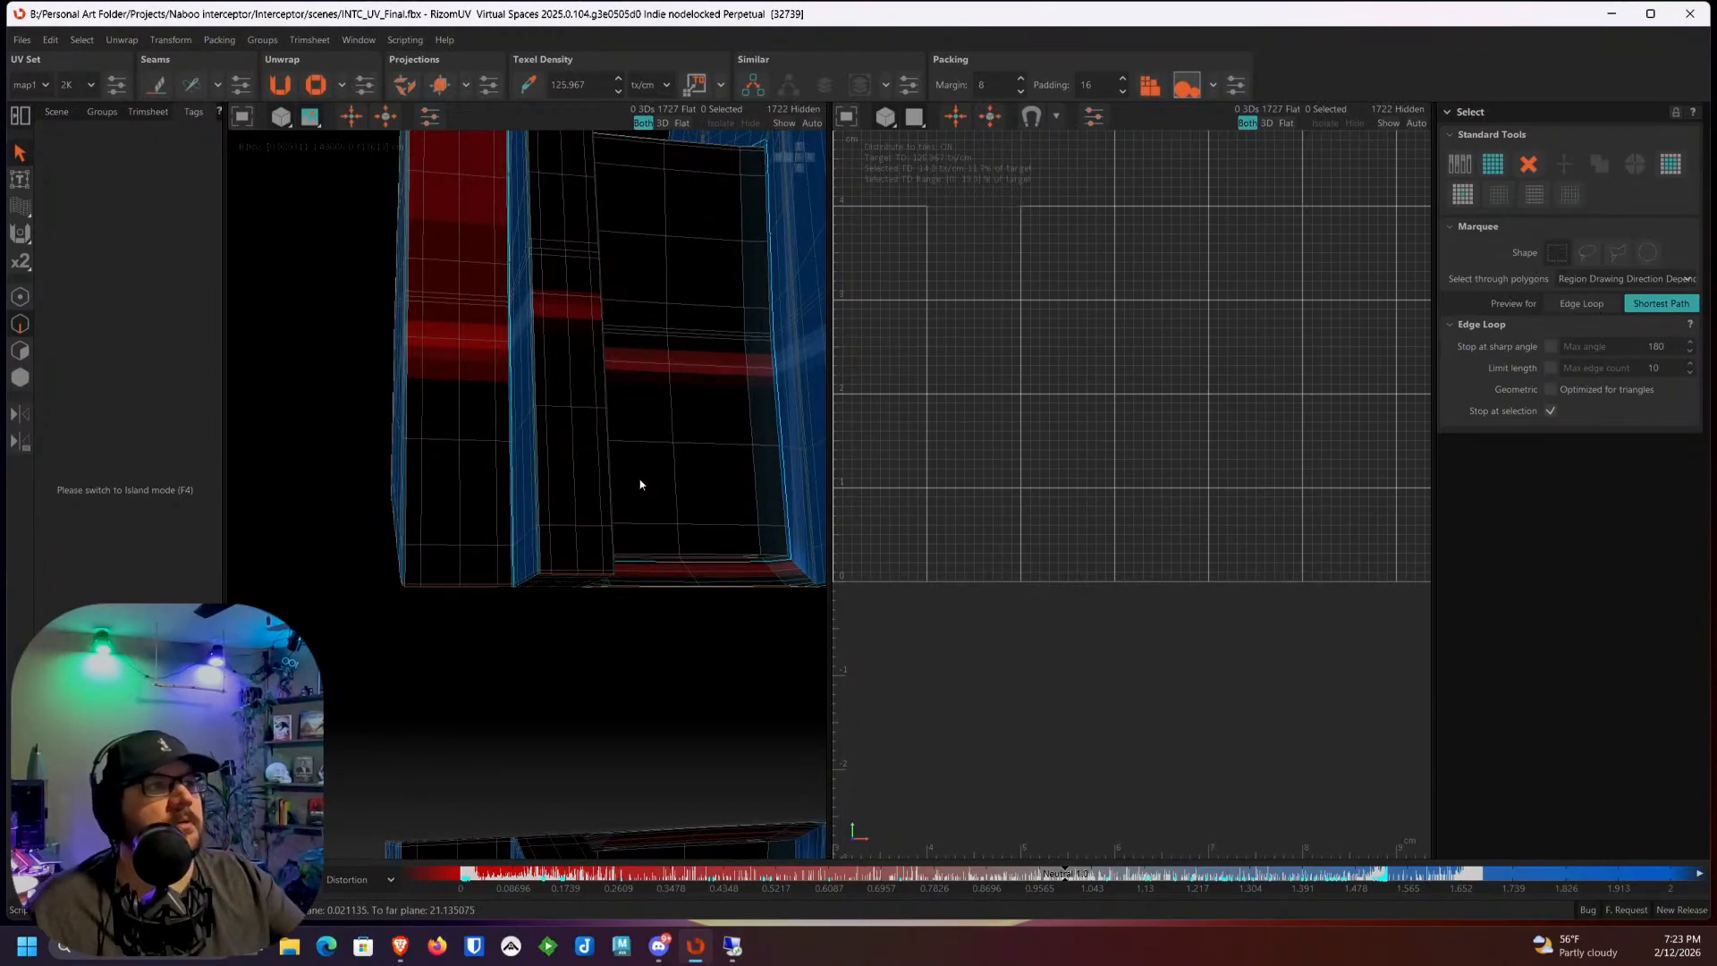
Step: Examine how the fin's base joins the sloped ledge at the lower end of the upper bracket
scroll(629, 578, up, 3)
alt+drag(629, 577, 509, 580)
scroll(516, 612, up, 3)
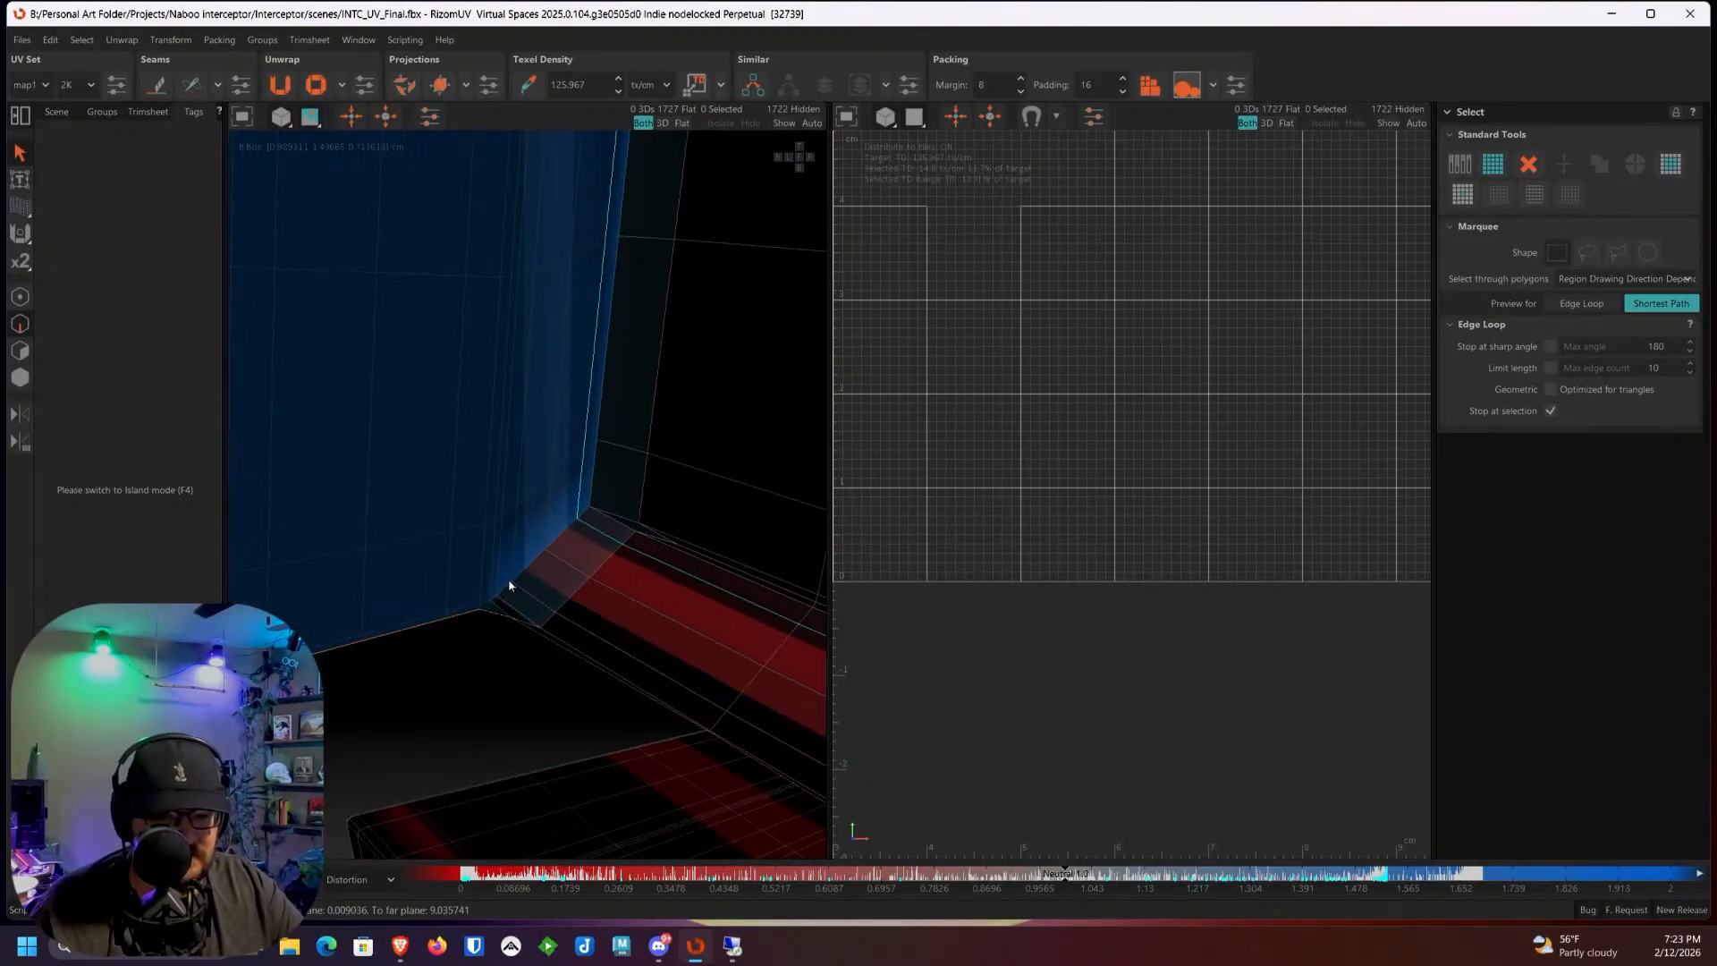
alt+middle_drag(509, 580, 533, 547)
scroll(532, 548, up, 3)
scroll(626, 466, down, 6)
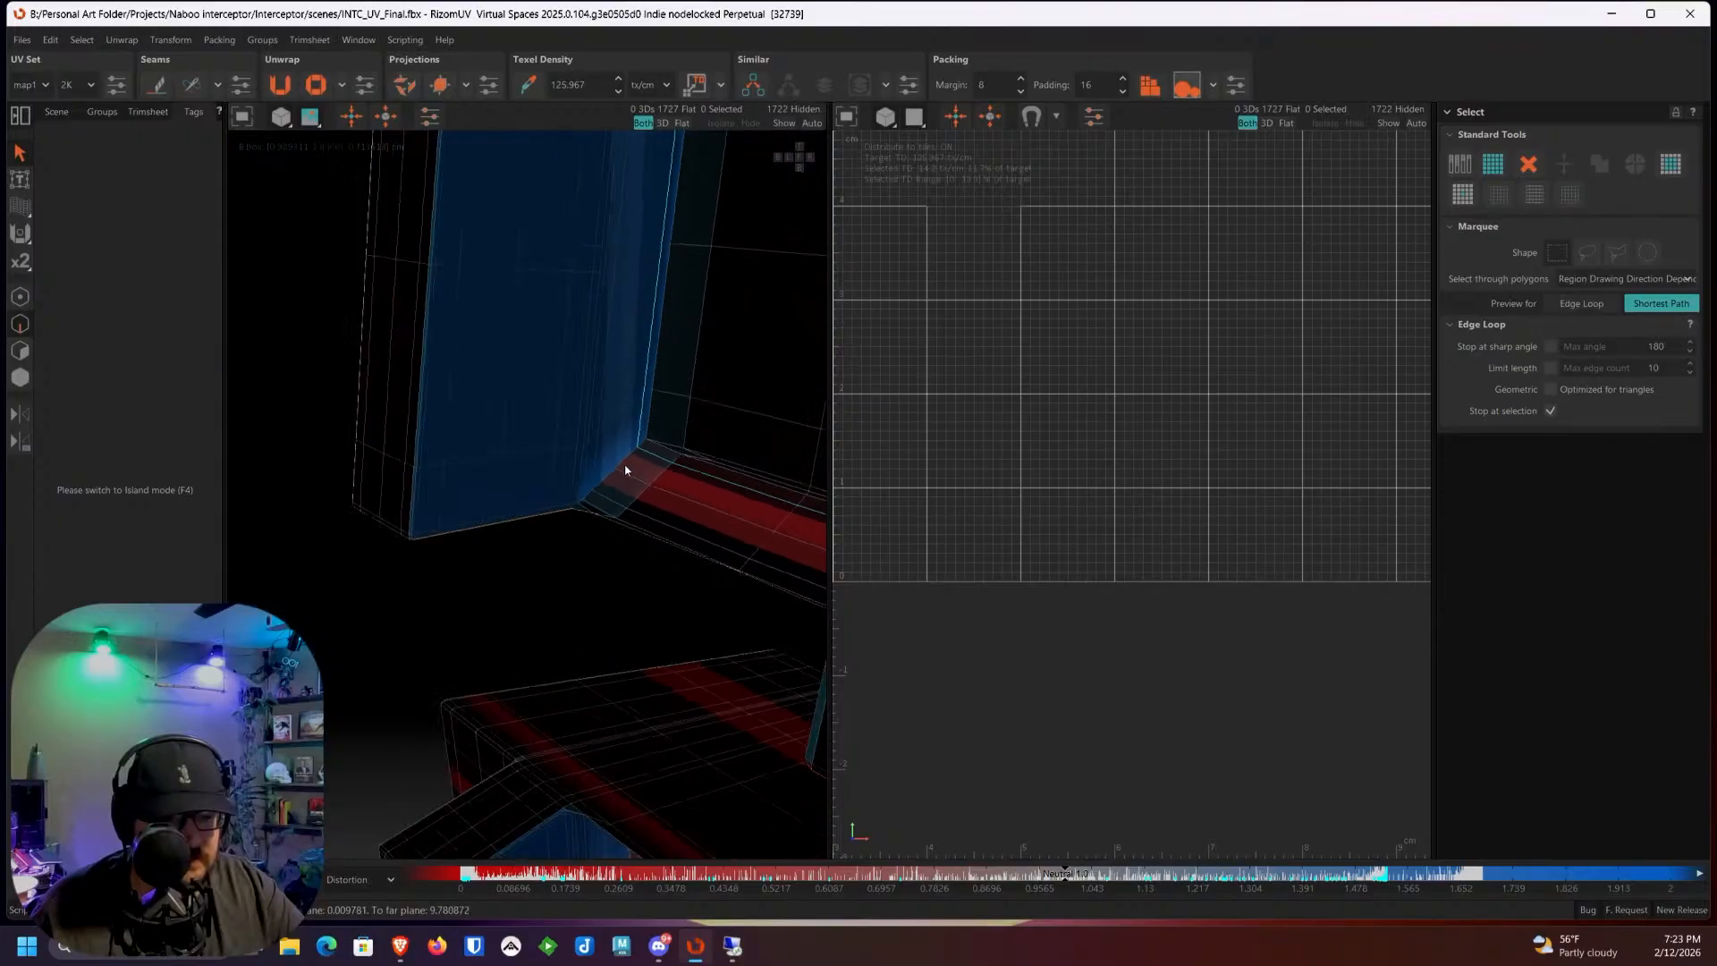
alt+drag(649, 468, 714, 458)
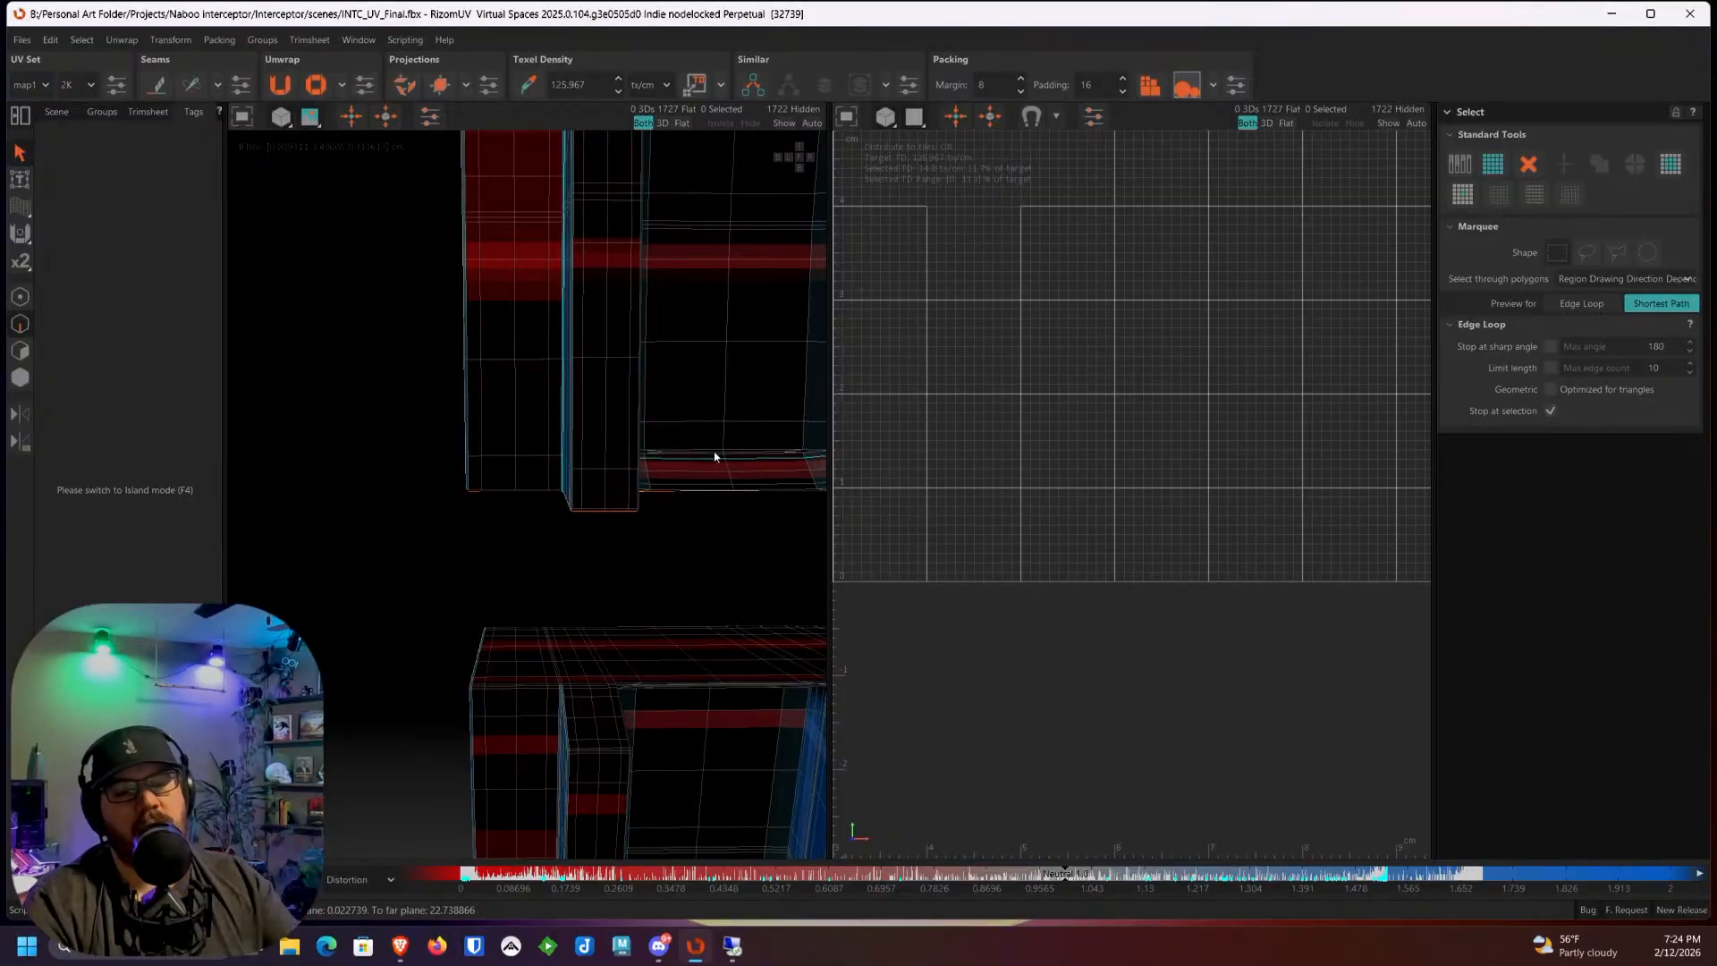
scroll(714, 457, up, 3)
alt+drag(713, 464, 553, 487)
scroll(662, 472, down, 1)
scroll(615, 498, down, 2)
scroll(553, 488, up, 3)
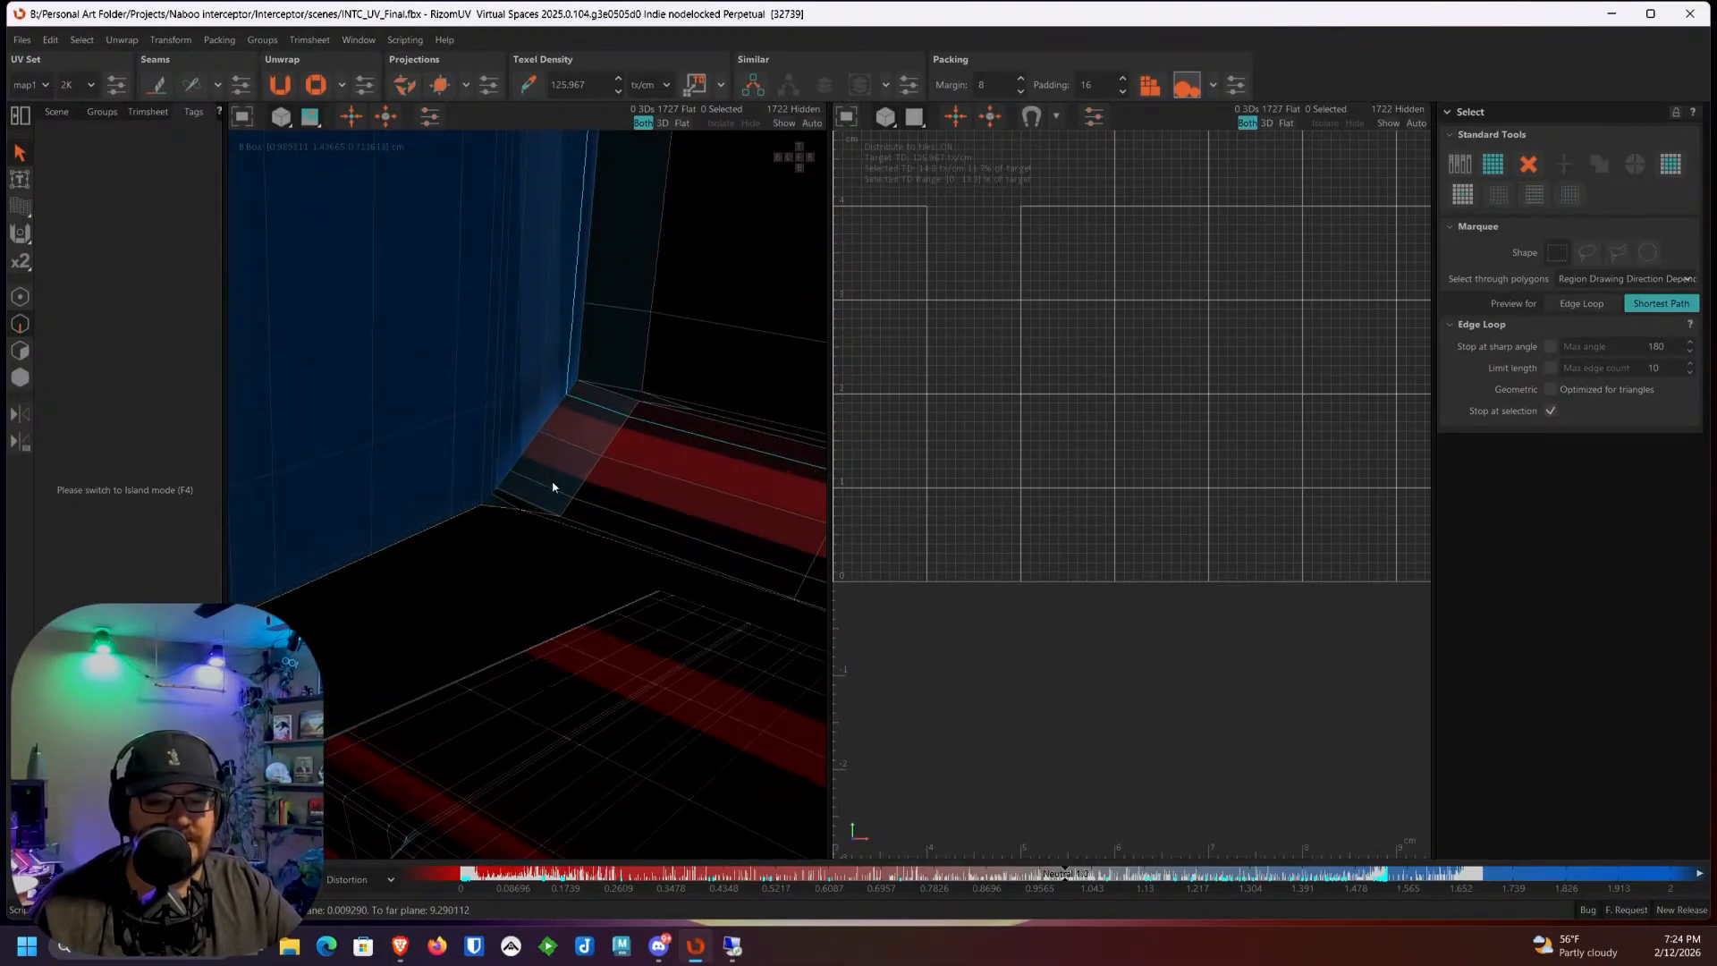
Step: Select an edge at the fin's base where it meets the sloped ledge of the upper bracket
scroll(553, 488, up, 2)
scroll(625, 385, down, 3)
alt+drag(625, 385, 621, 421)
scroll(622, 421, down, 2)
scroll(676, 423, up, 1)
mouse_move(766, 496)
ctrl+shift+mouse_down()
mouse_move(490, 364)
mouse_move(449, 361)
mouse_move(363, 408)
ctrl+shift+mouse_up()
scroll(420, 391, up, 3)
scroll(363, 409, up, 2)
click(392, 385)
Step: Add the edges along the slanted junction between the fin and the ledge, down to the small corner facet
alt+drag(287, 506, 487, 399)
scroll(505, 436, down, 3)
scroll(554, 407, up, 4)
alt+drag(750, 477, 471, 529)
scroll(470, 526, up, 2)
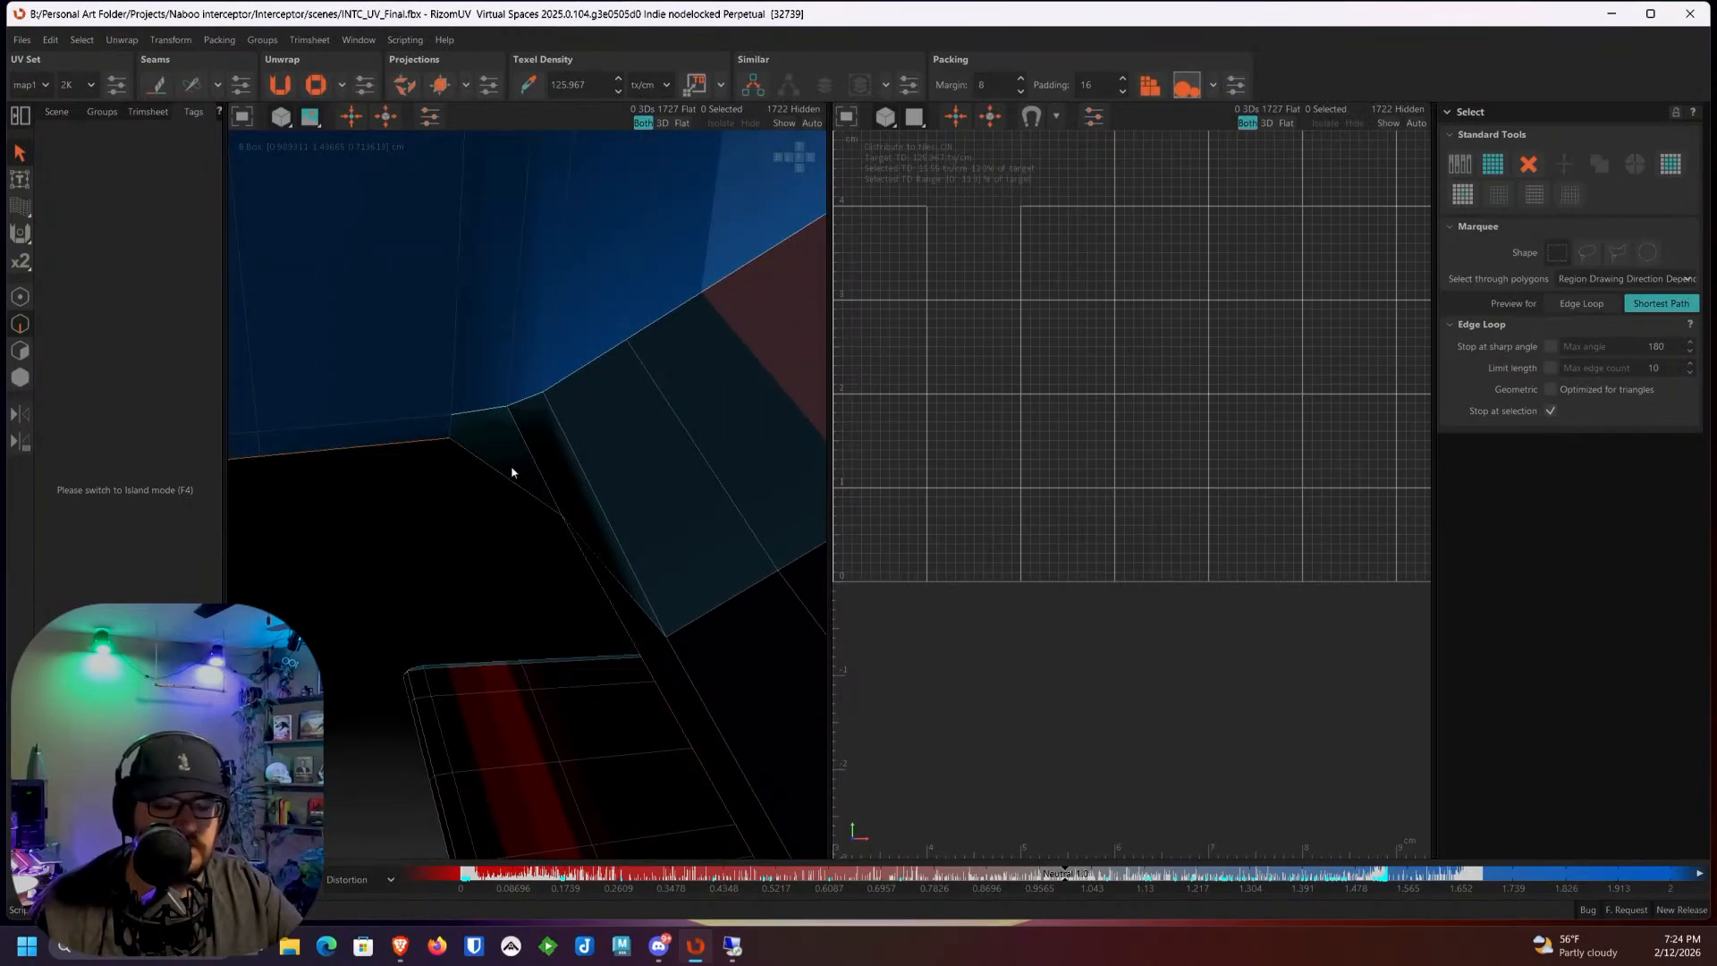
drag(482, 402, 575, 416)
click(576, 410)
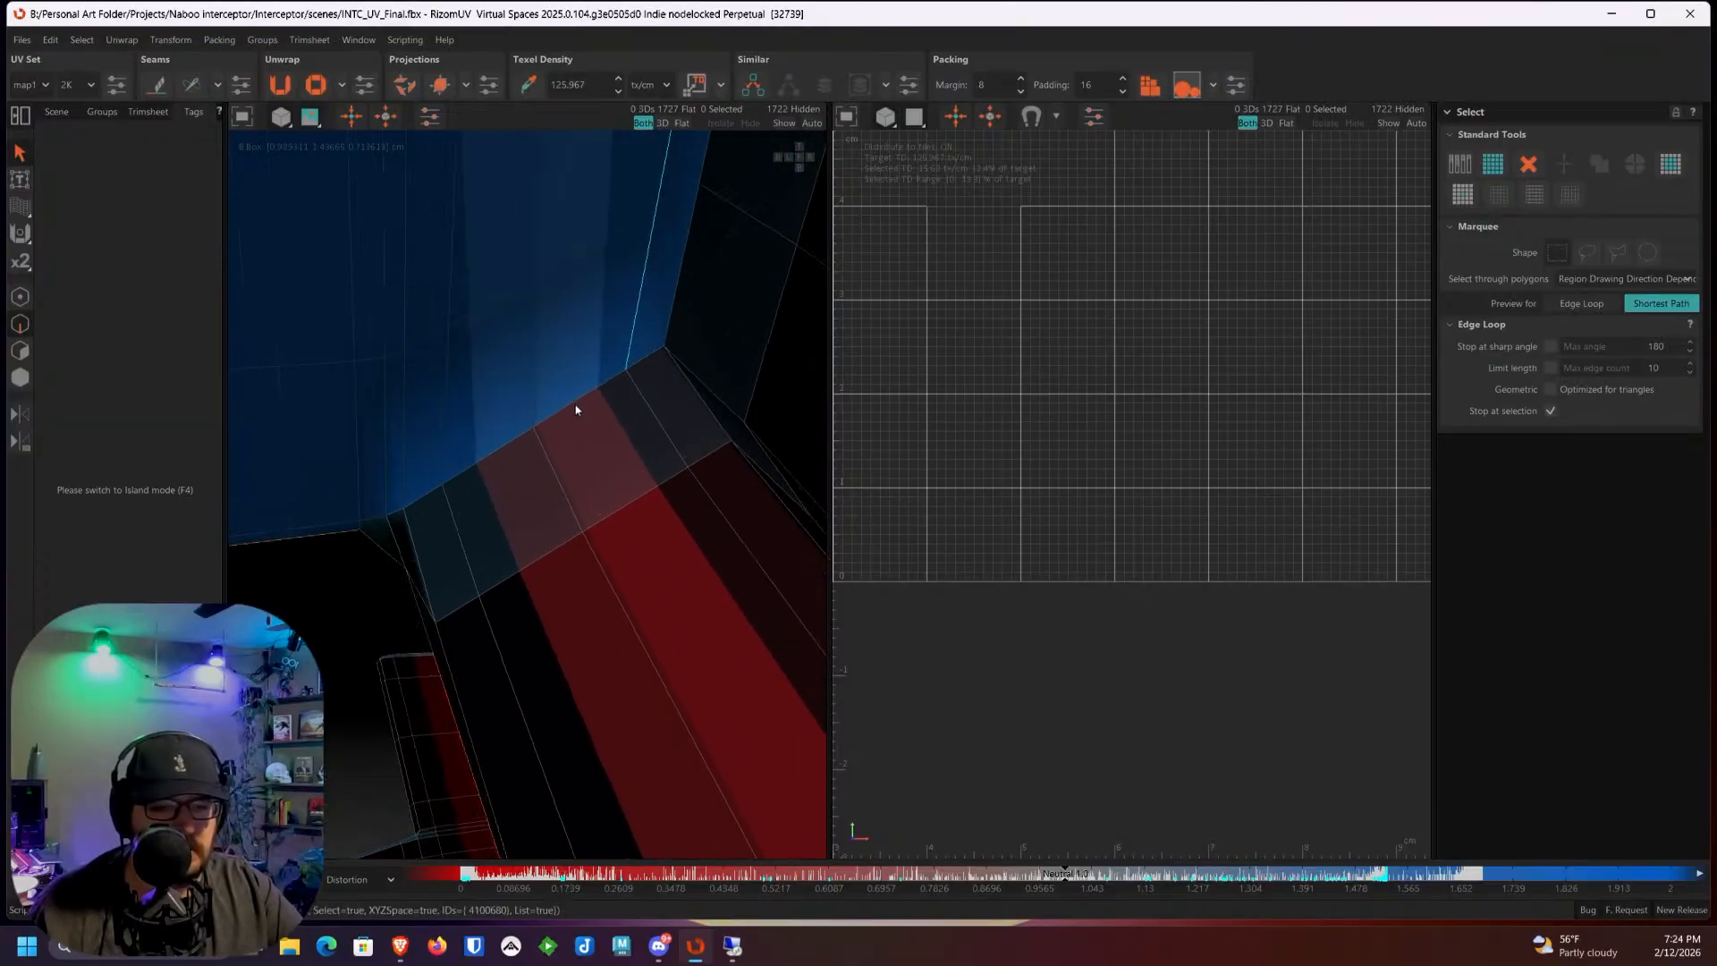
double_click(397, 517)
click(396, 538)
scroll(364, 536, up, 5)
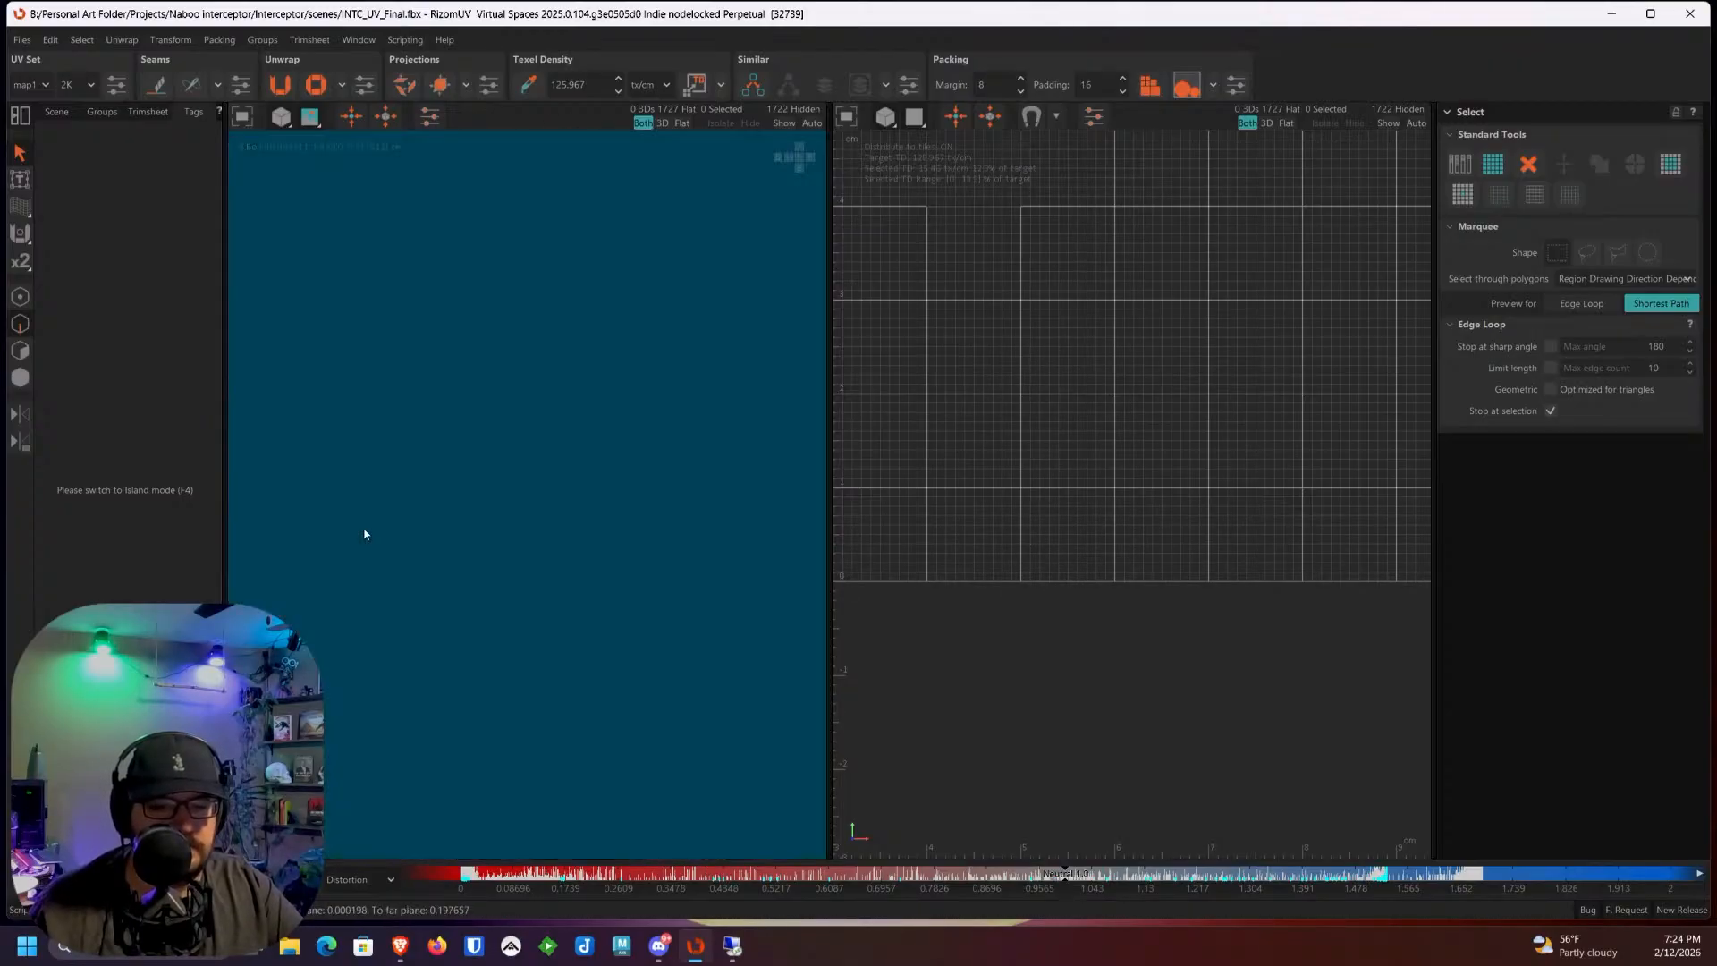
Step: Select the matching slanted junction edges on the opposite-facing fin down to its lower corner
alt+drag(364, 534, 508, 513)
scroll(507, 512, down, 3)
scroll(556, 560, down, 10)
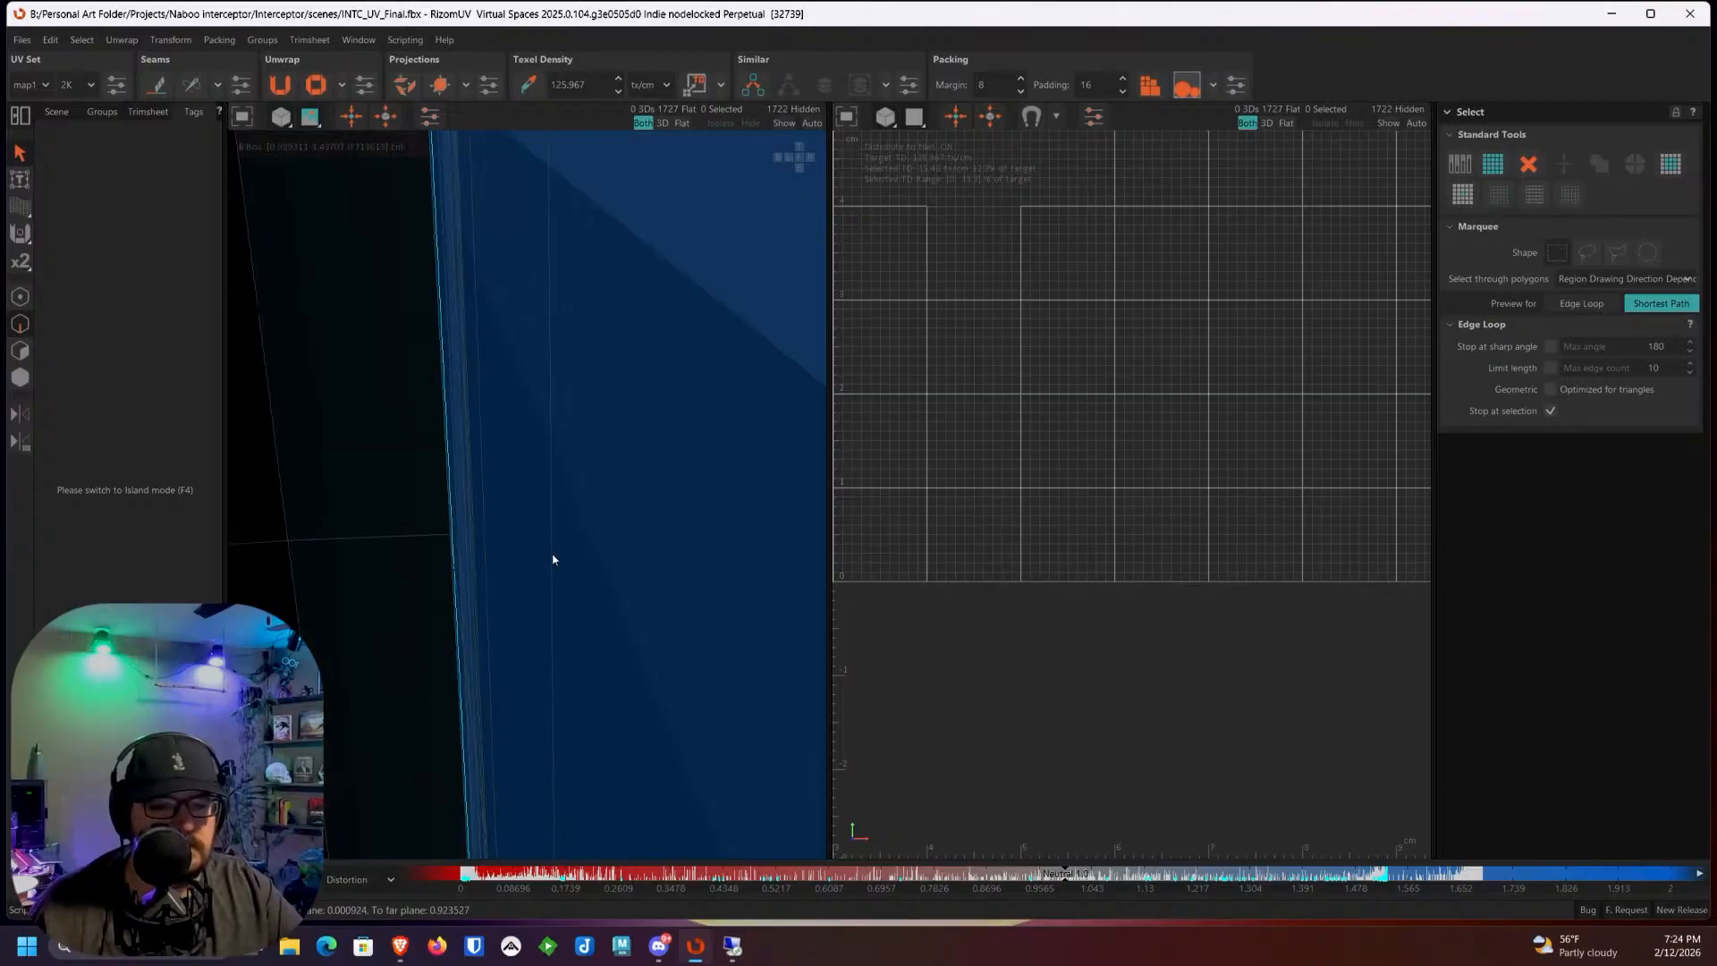
scroll(617, 499, up, 8)
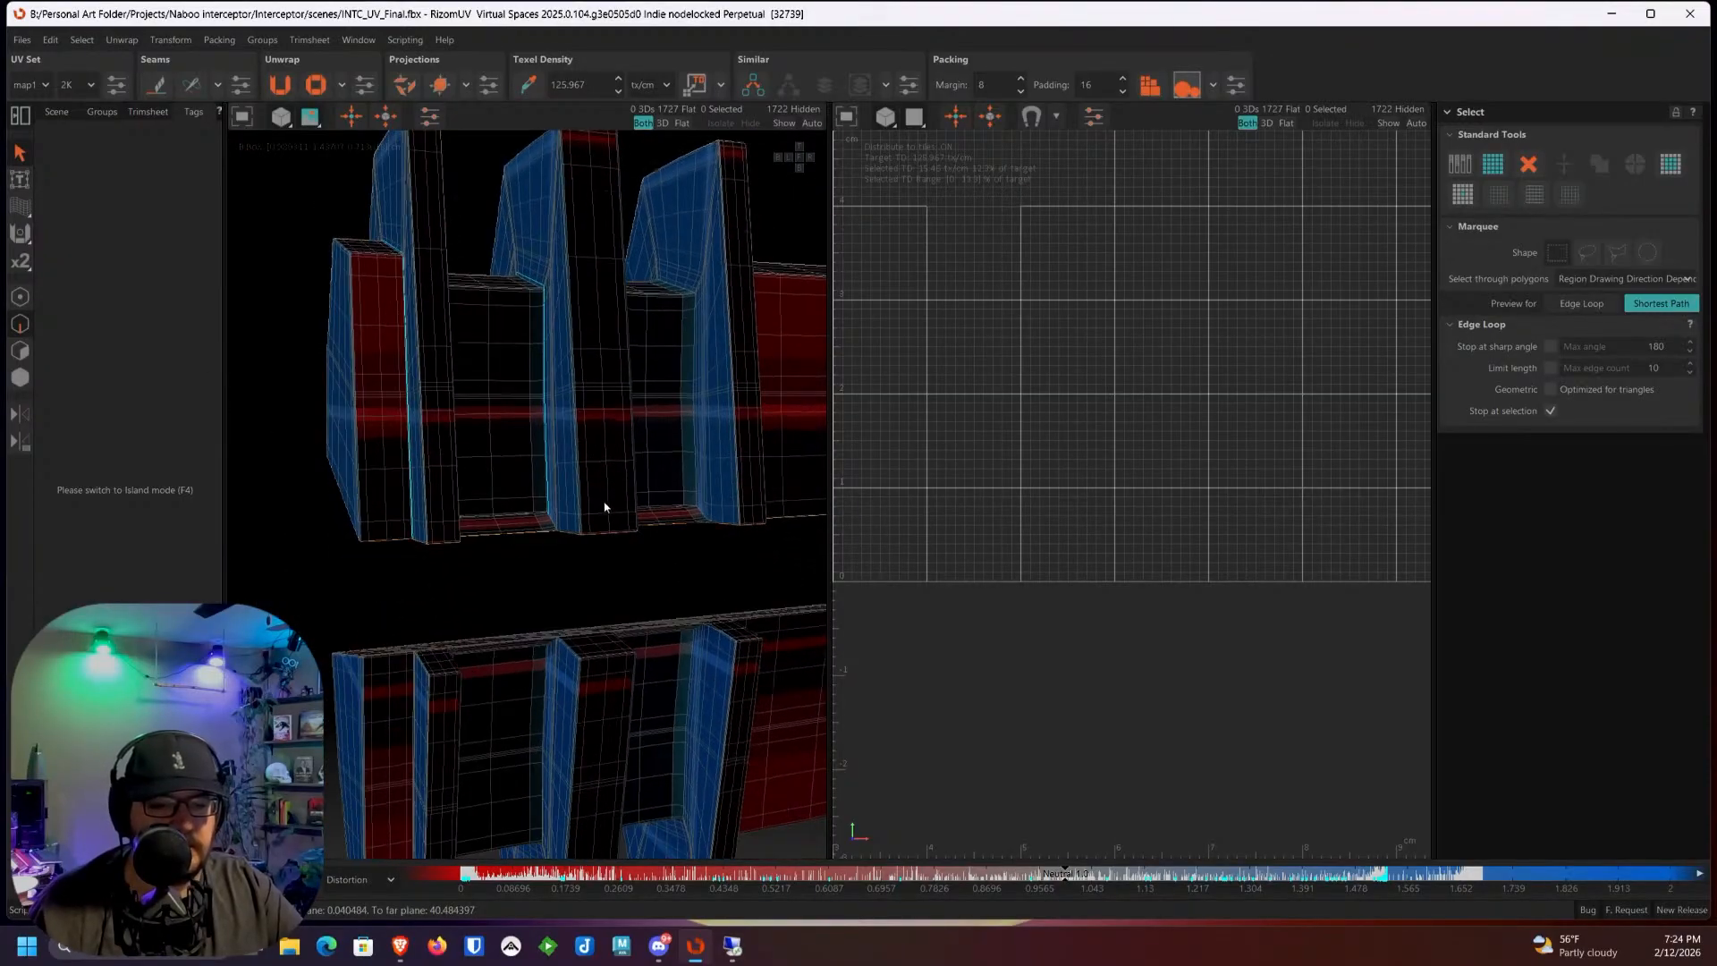
scroll(574, 451, down, 5)
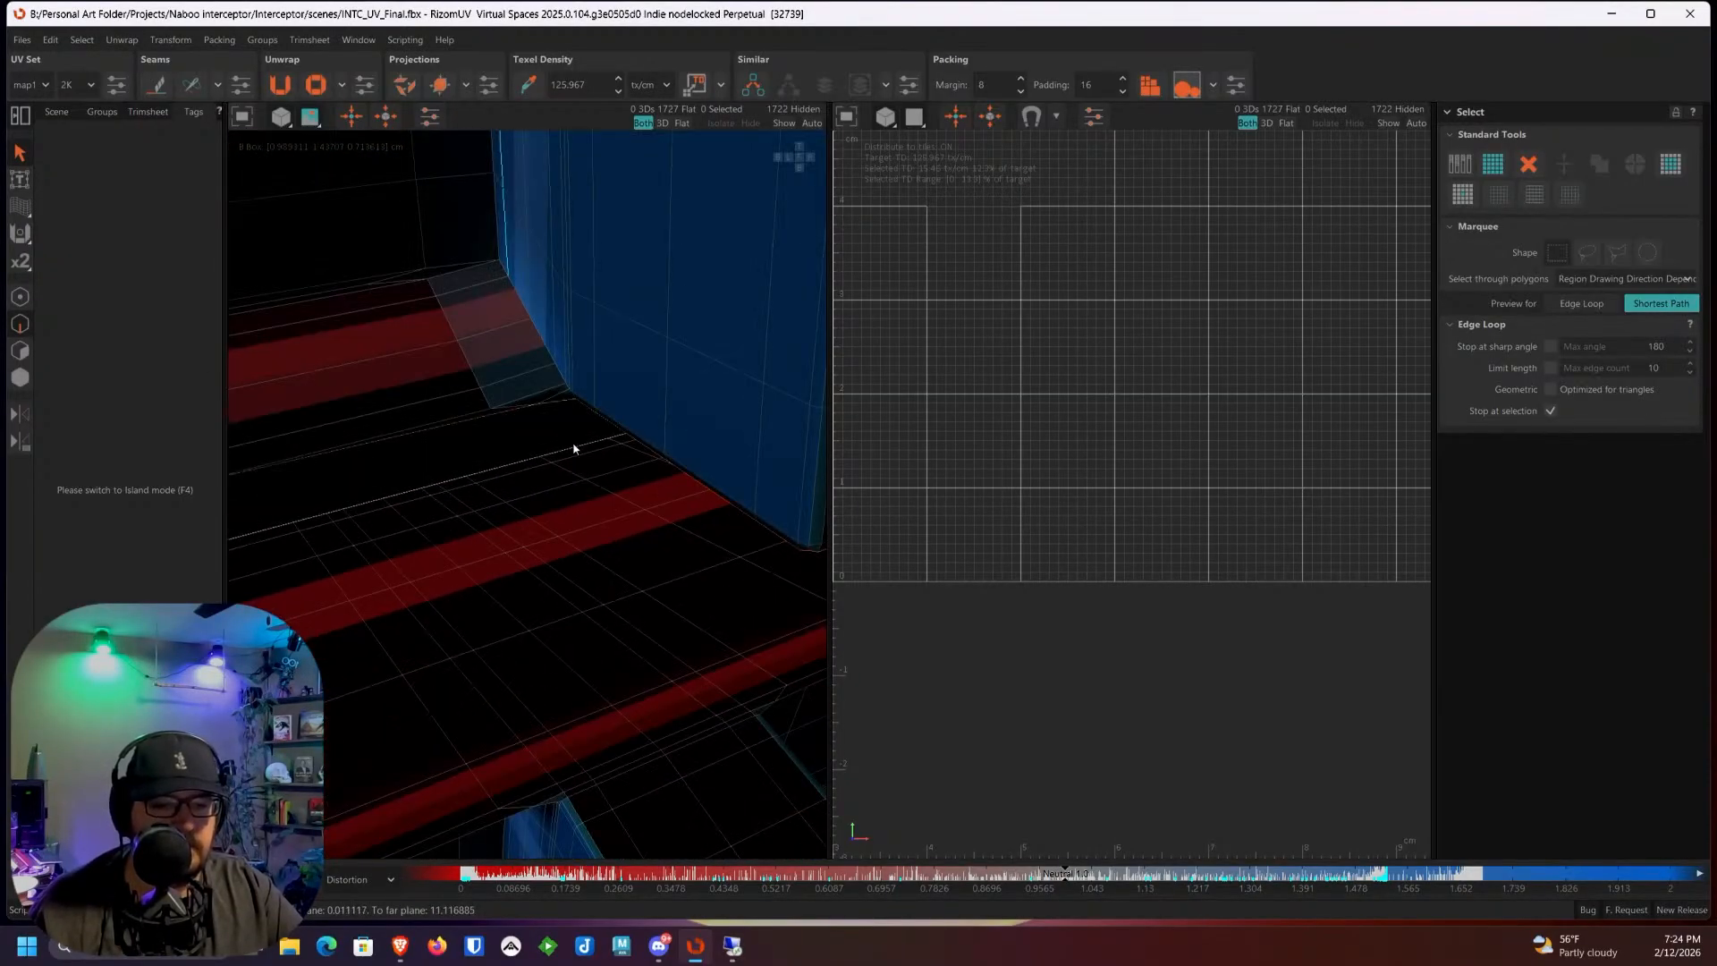
scroll(582, 453, up, 6)
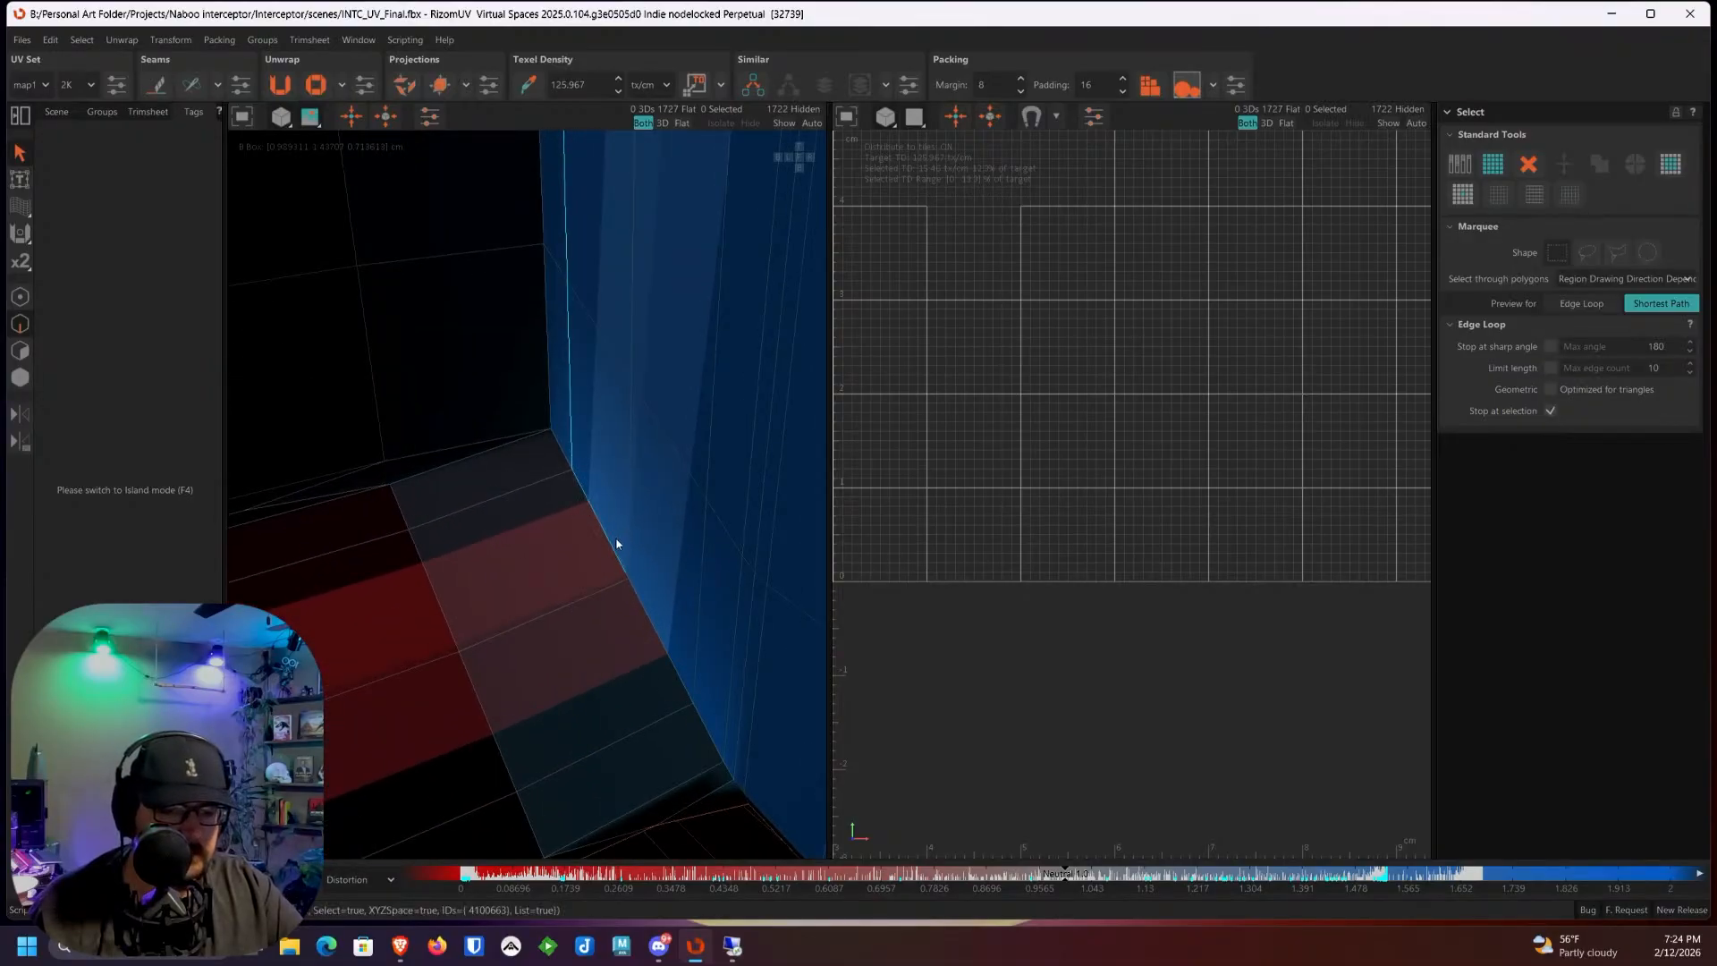
scroll(614, 537, up, 4)
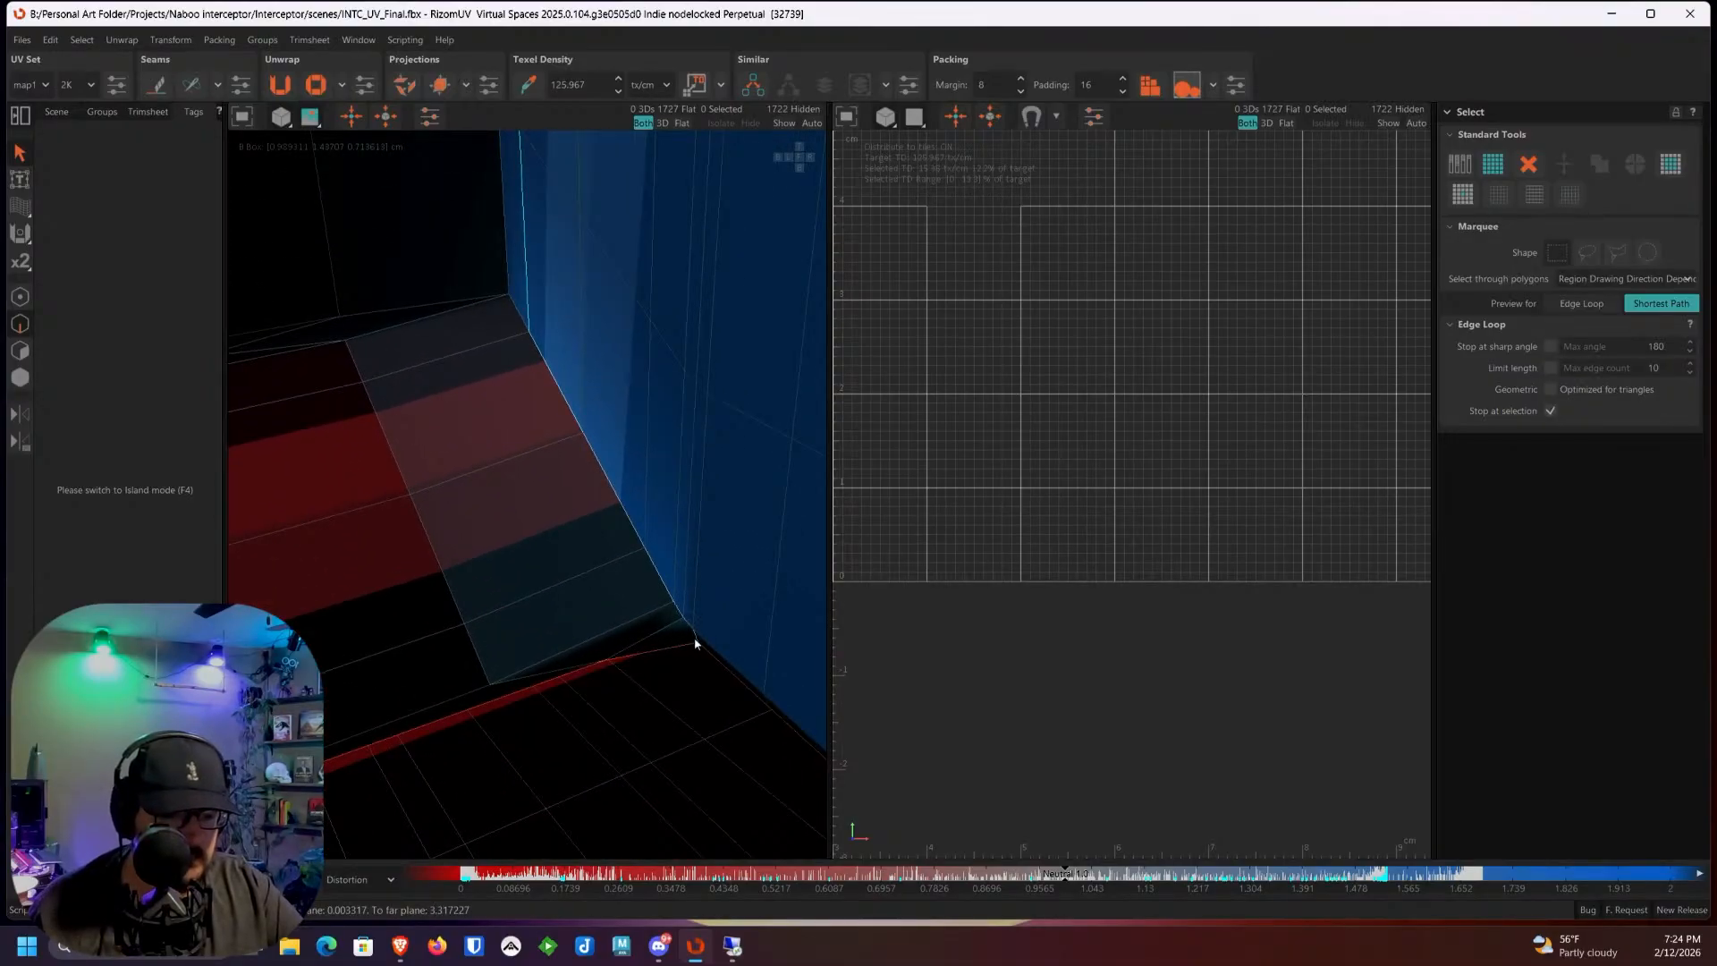
Step: Add the slanted base edges of the neighbouring fin, from its lower corner facet up to the vertical corner
scroll(695, 642, down, 8)
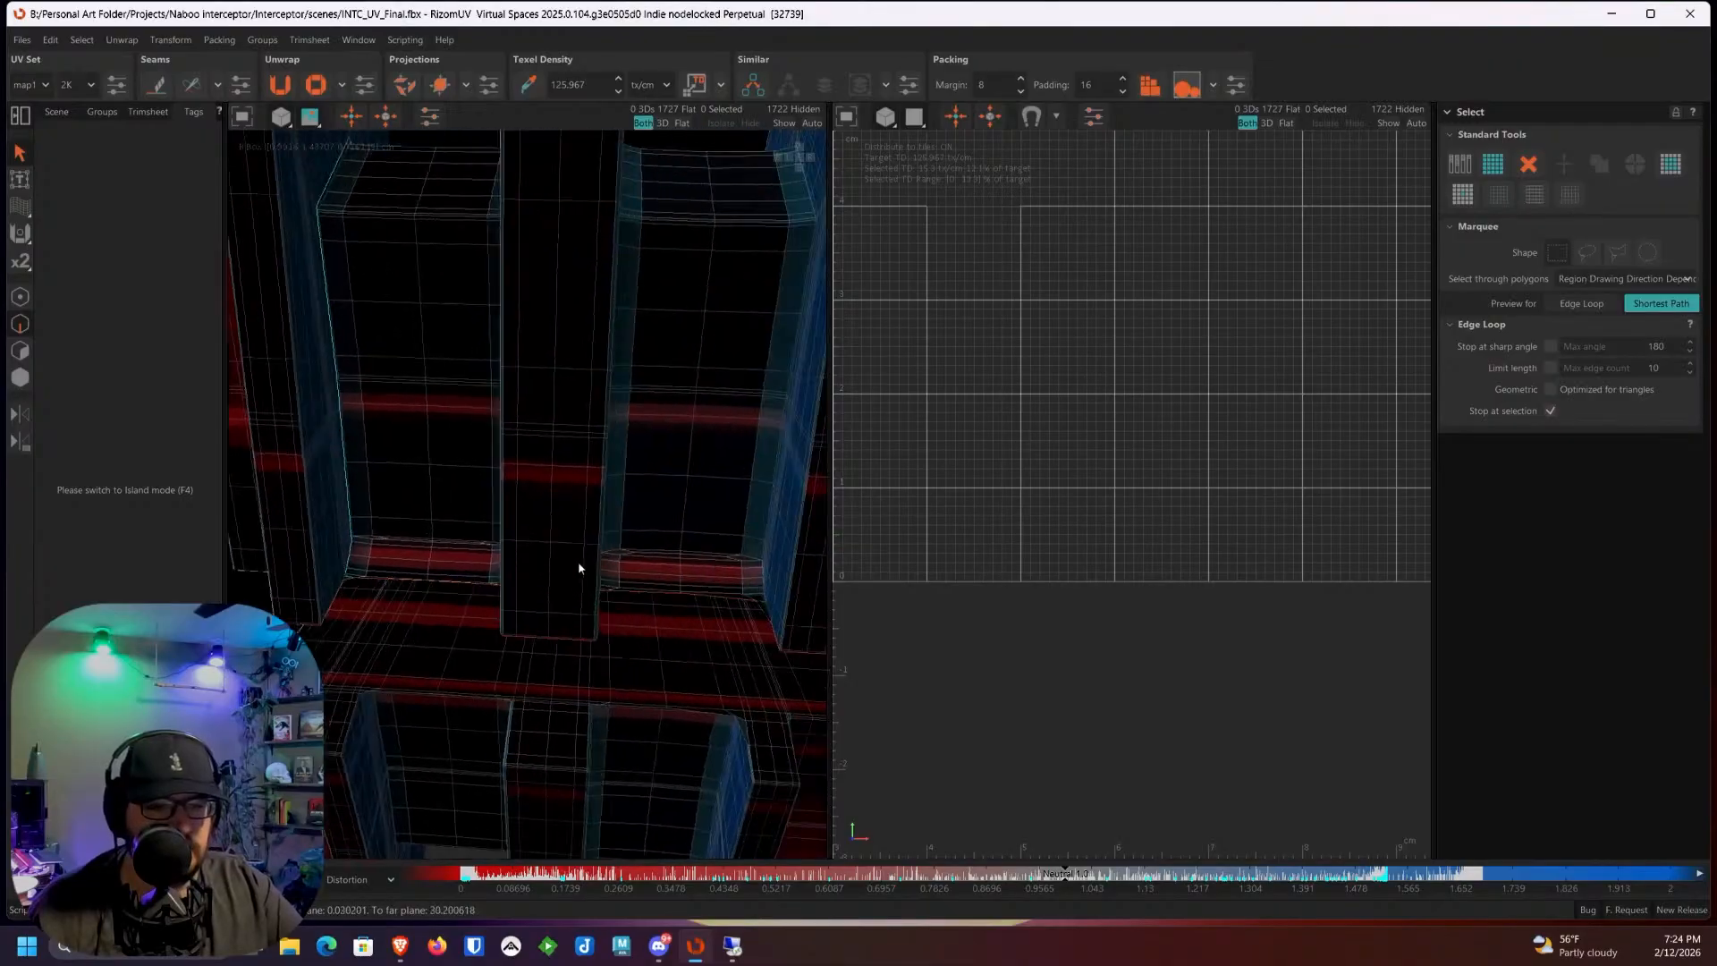
scroll(581, 577, up, 8)
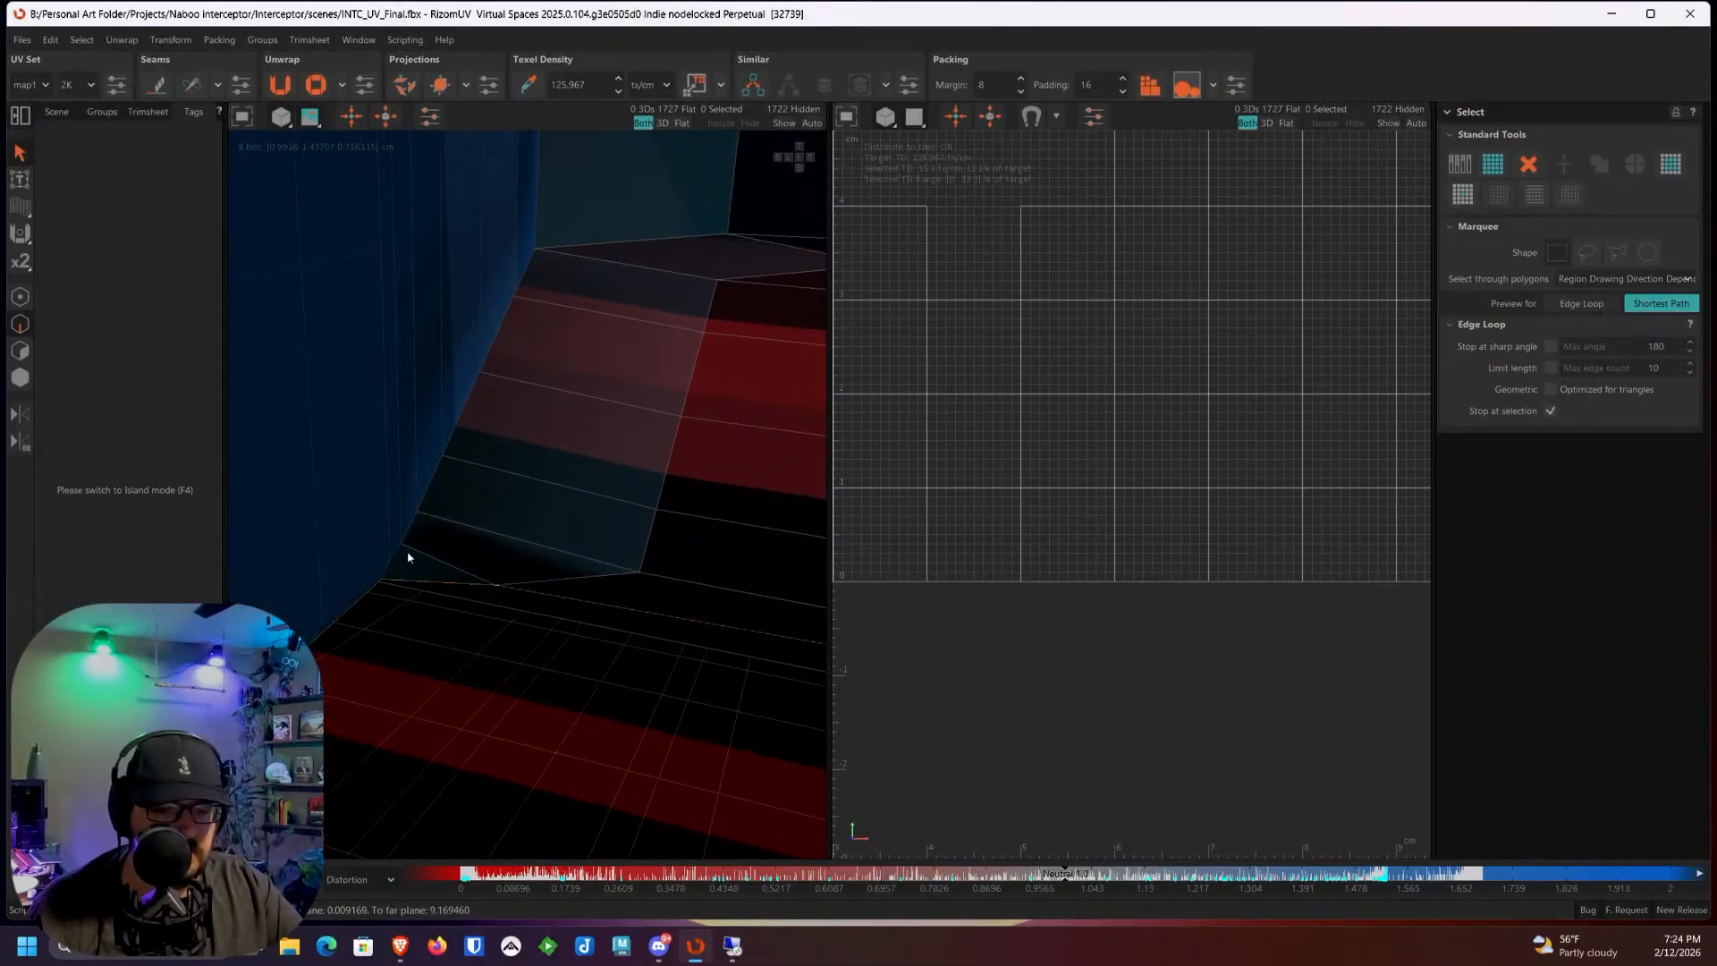
click(392, 574)
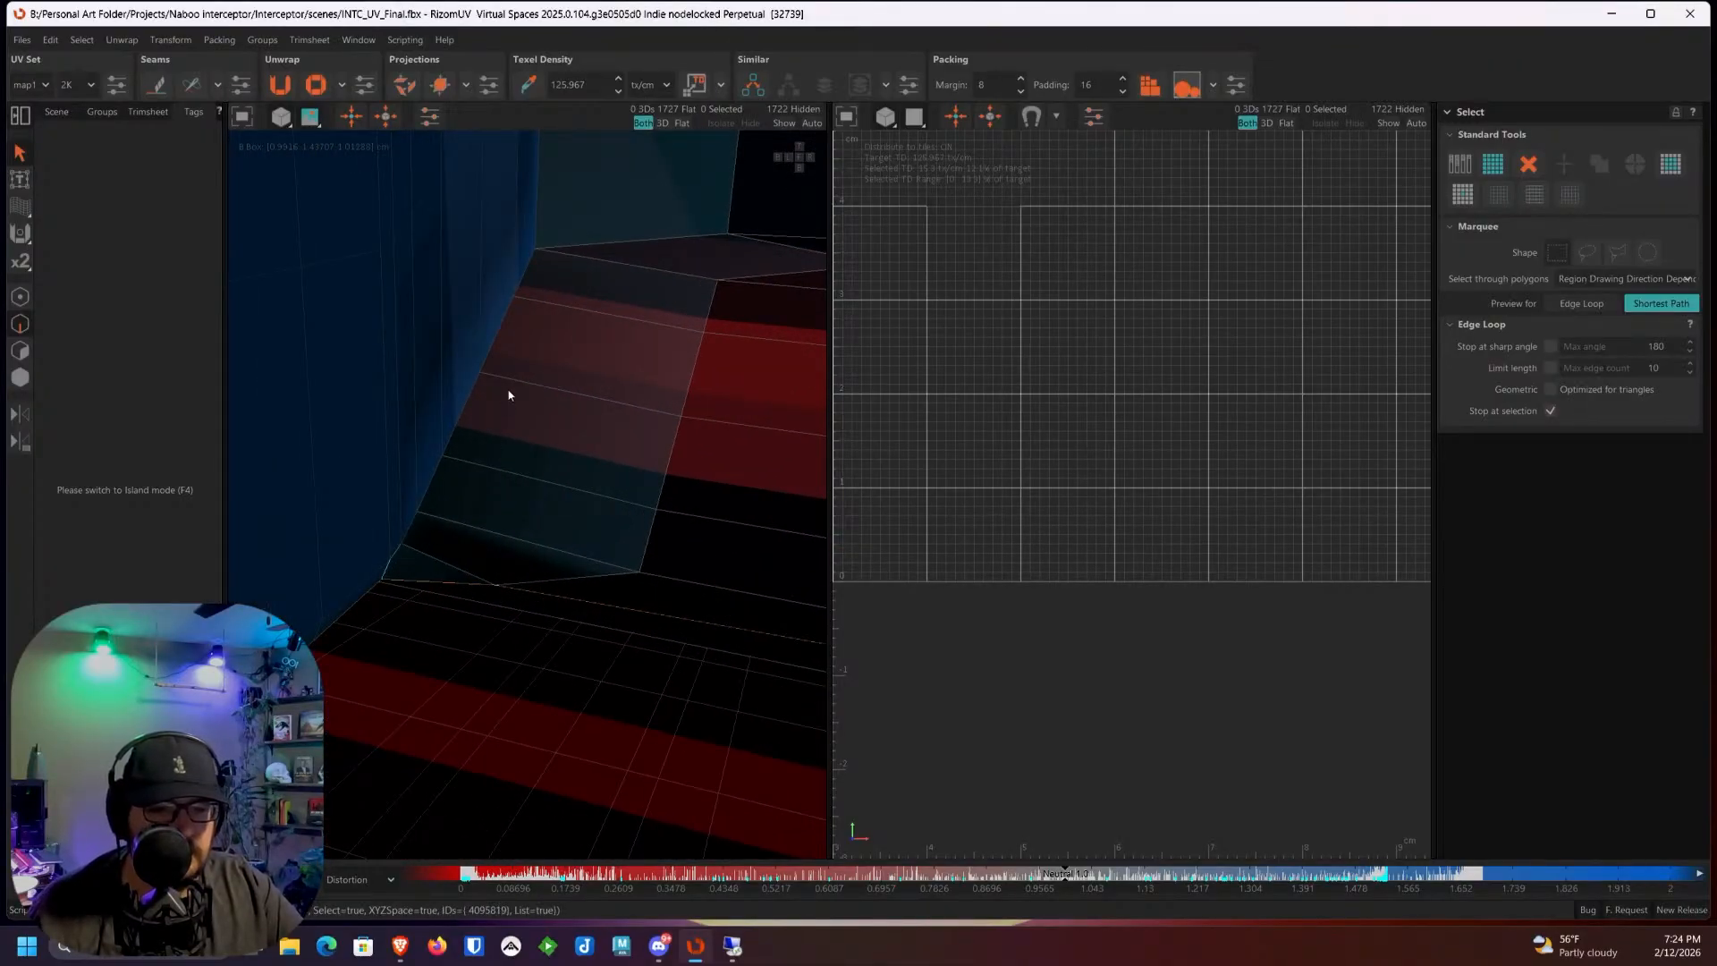
click(529, 271)
Step: Extend the seam selection by shortest path up the fin's vertical inner corner to the upper bend
scroll(571, 284, down, 5)
scroll(528, 559, up, 6)
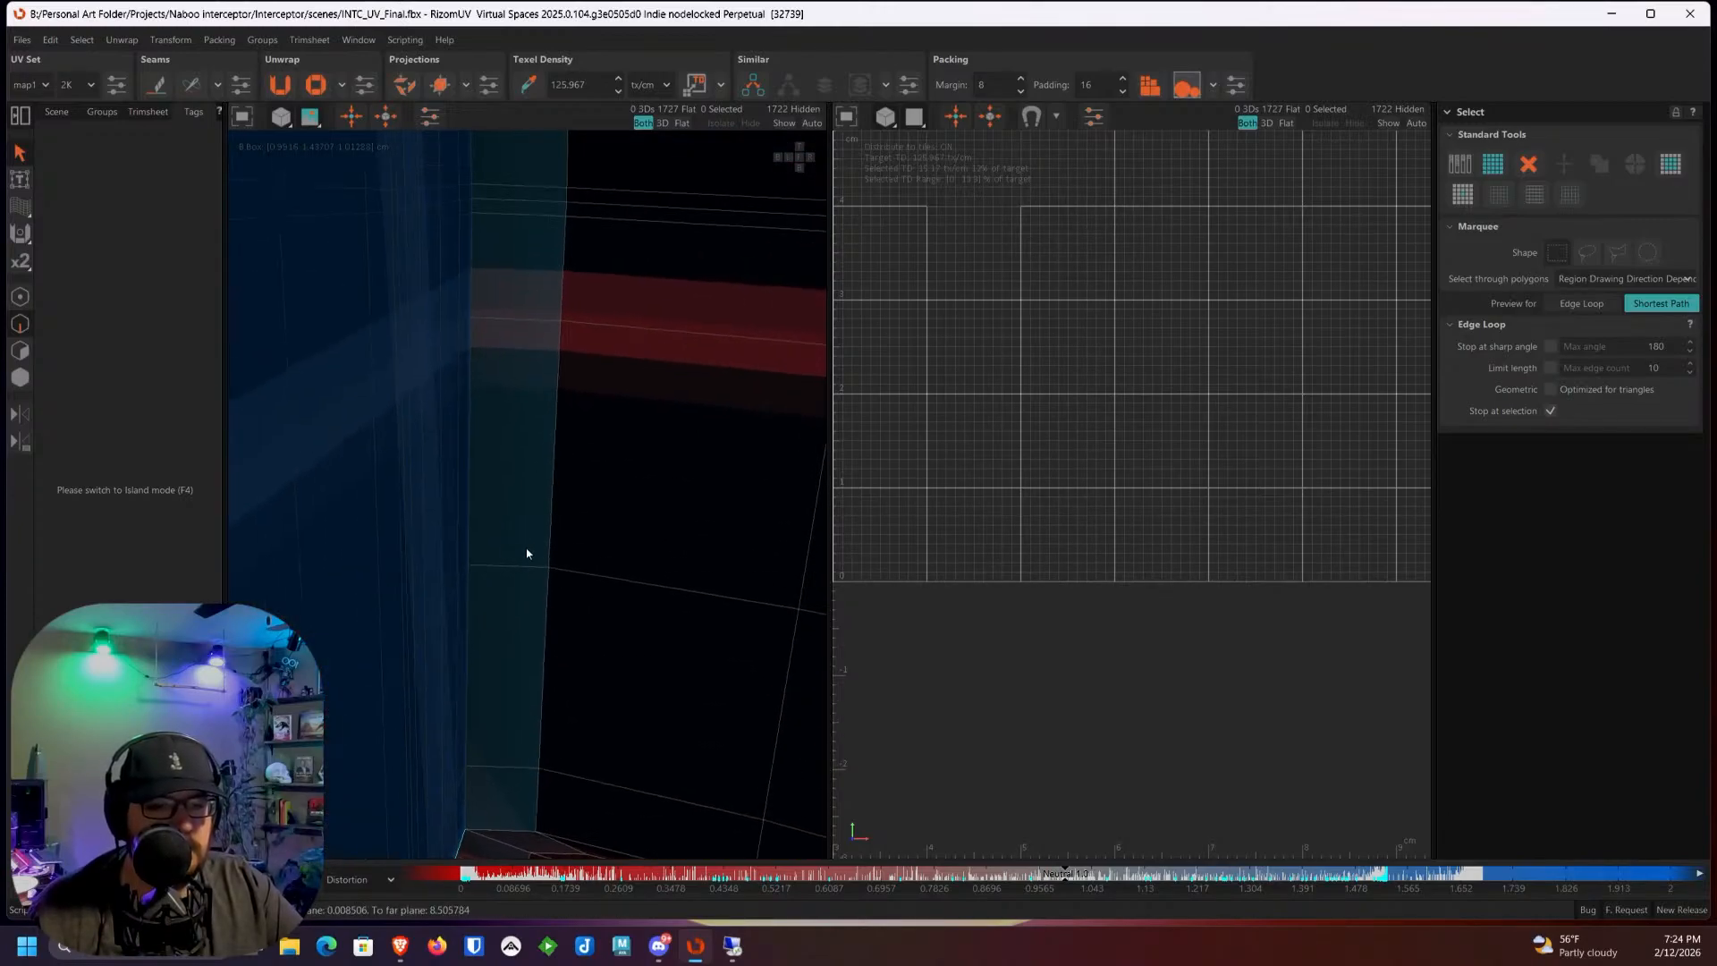
scroll(497, 573, down, 2)
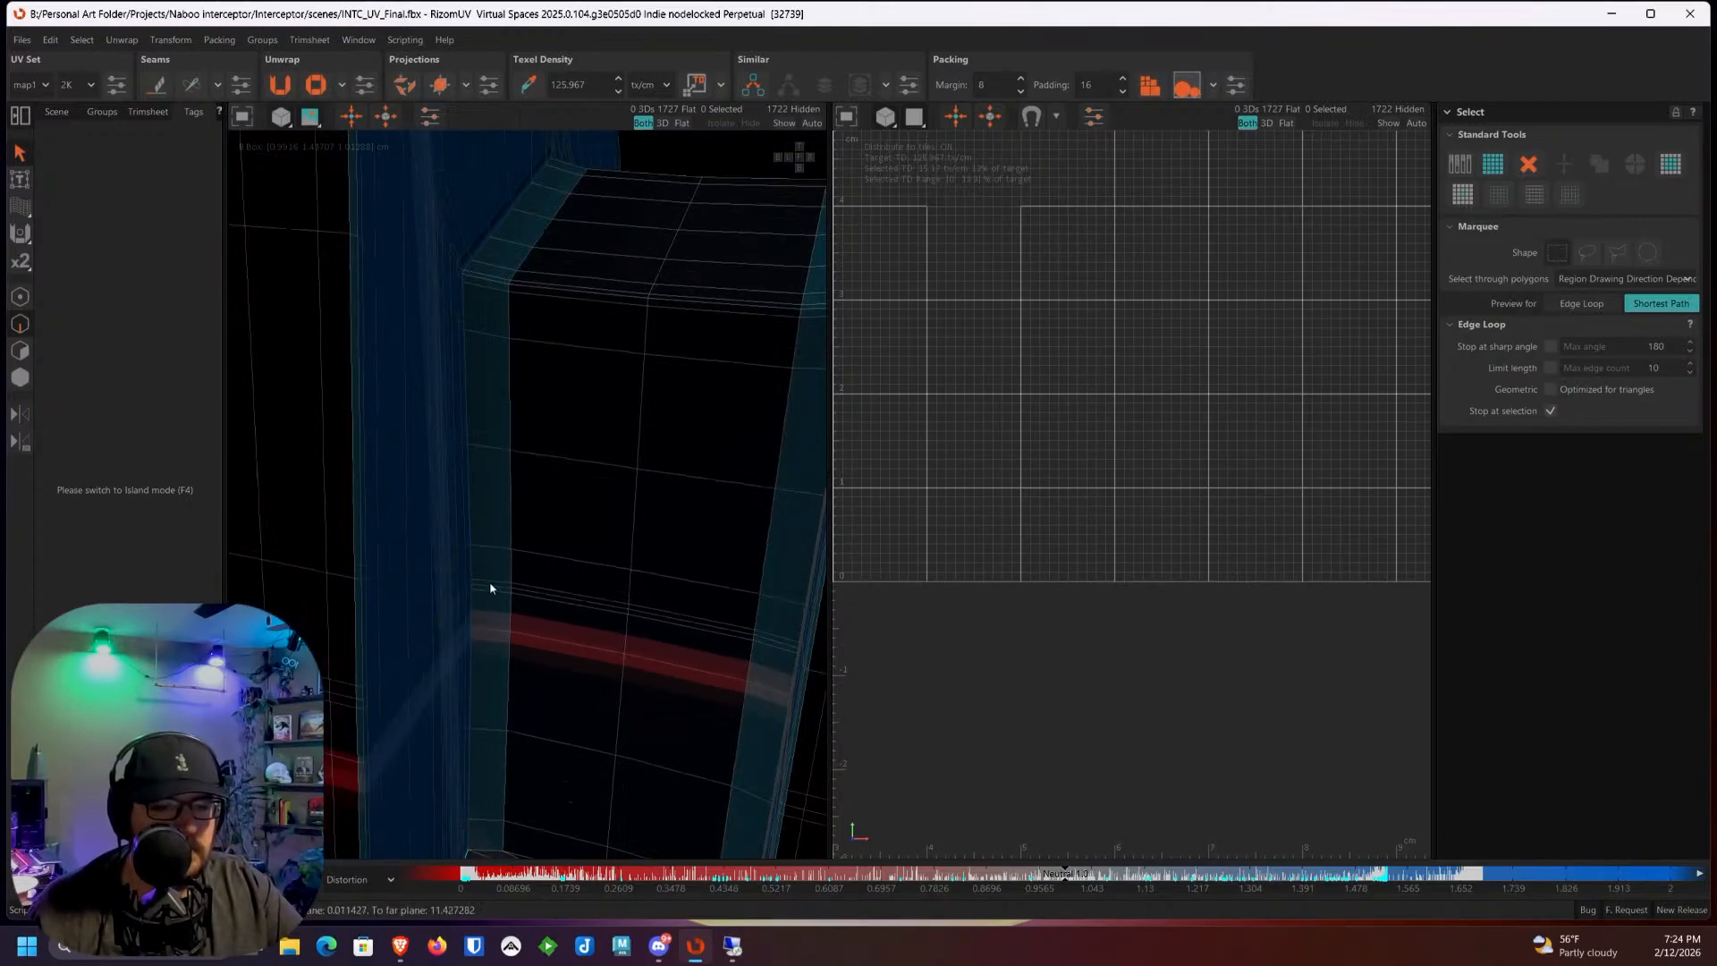
click(465, 304)
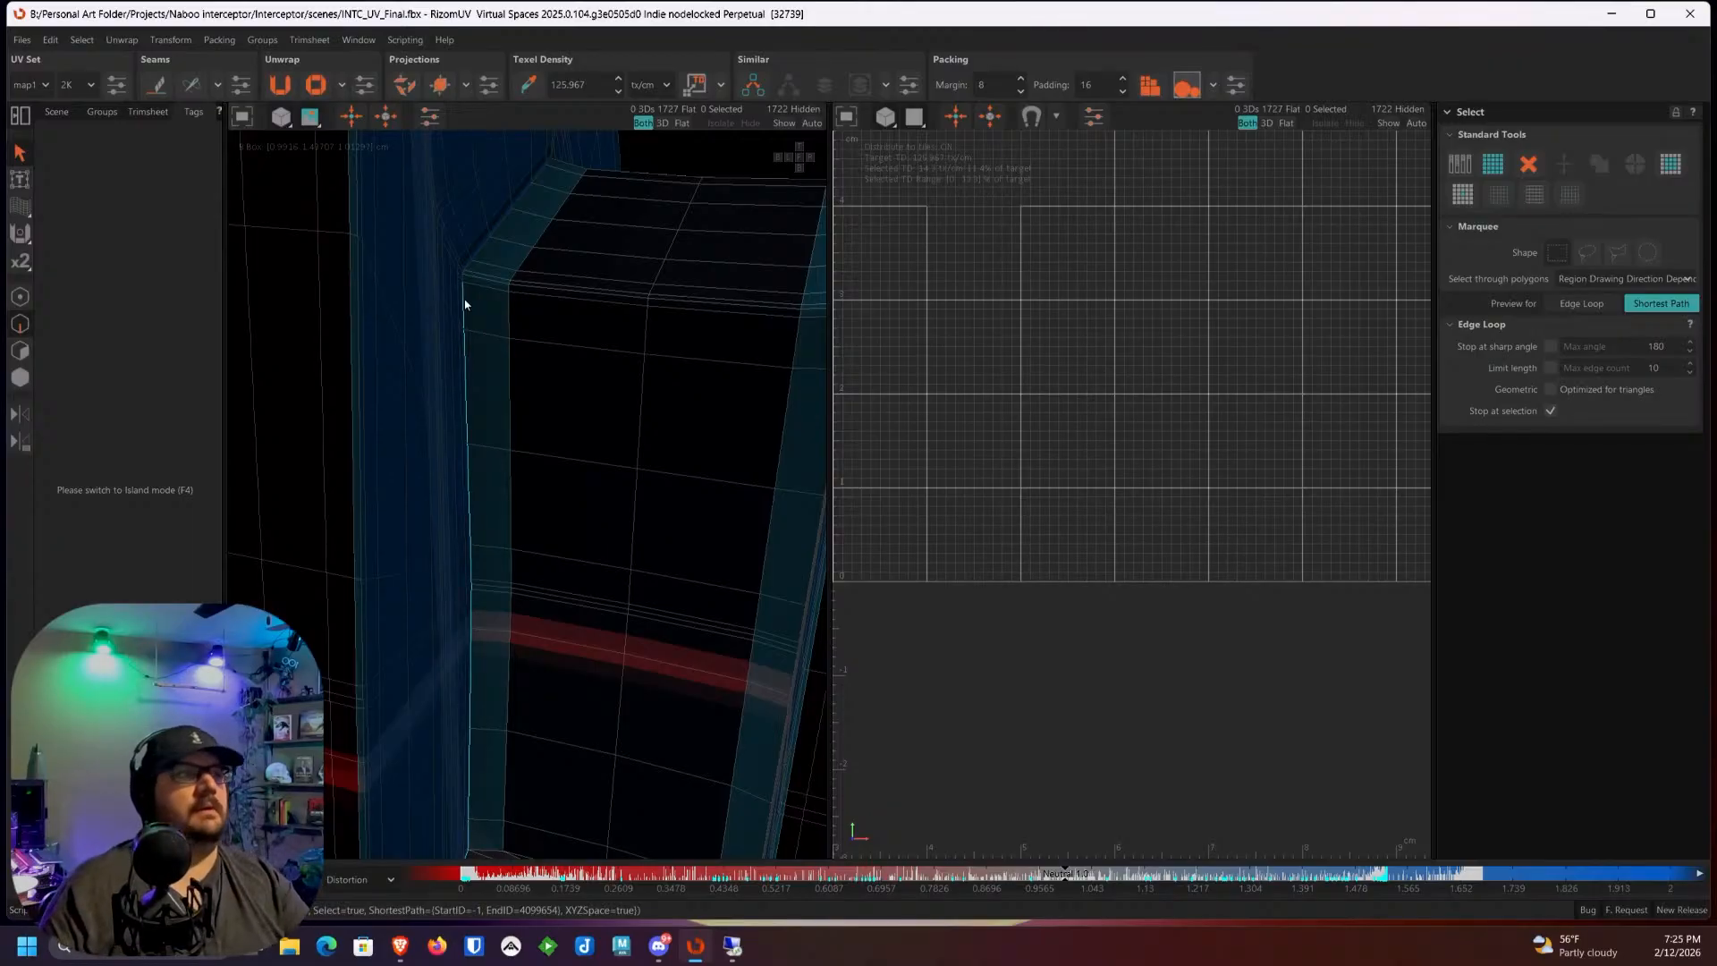
Step: Continue the shortest-path seam selection around the bend, along the fin's junction with the bracket's end faces
scroll(521, 479, up, 5)
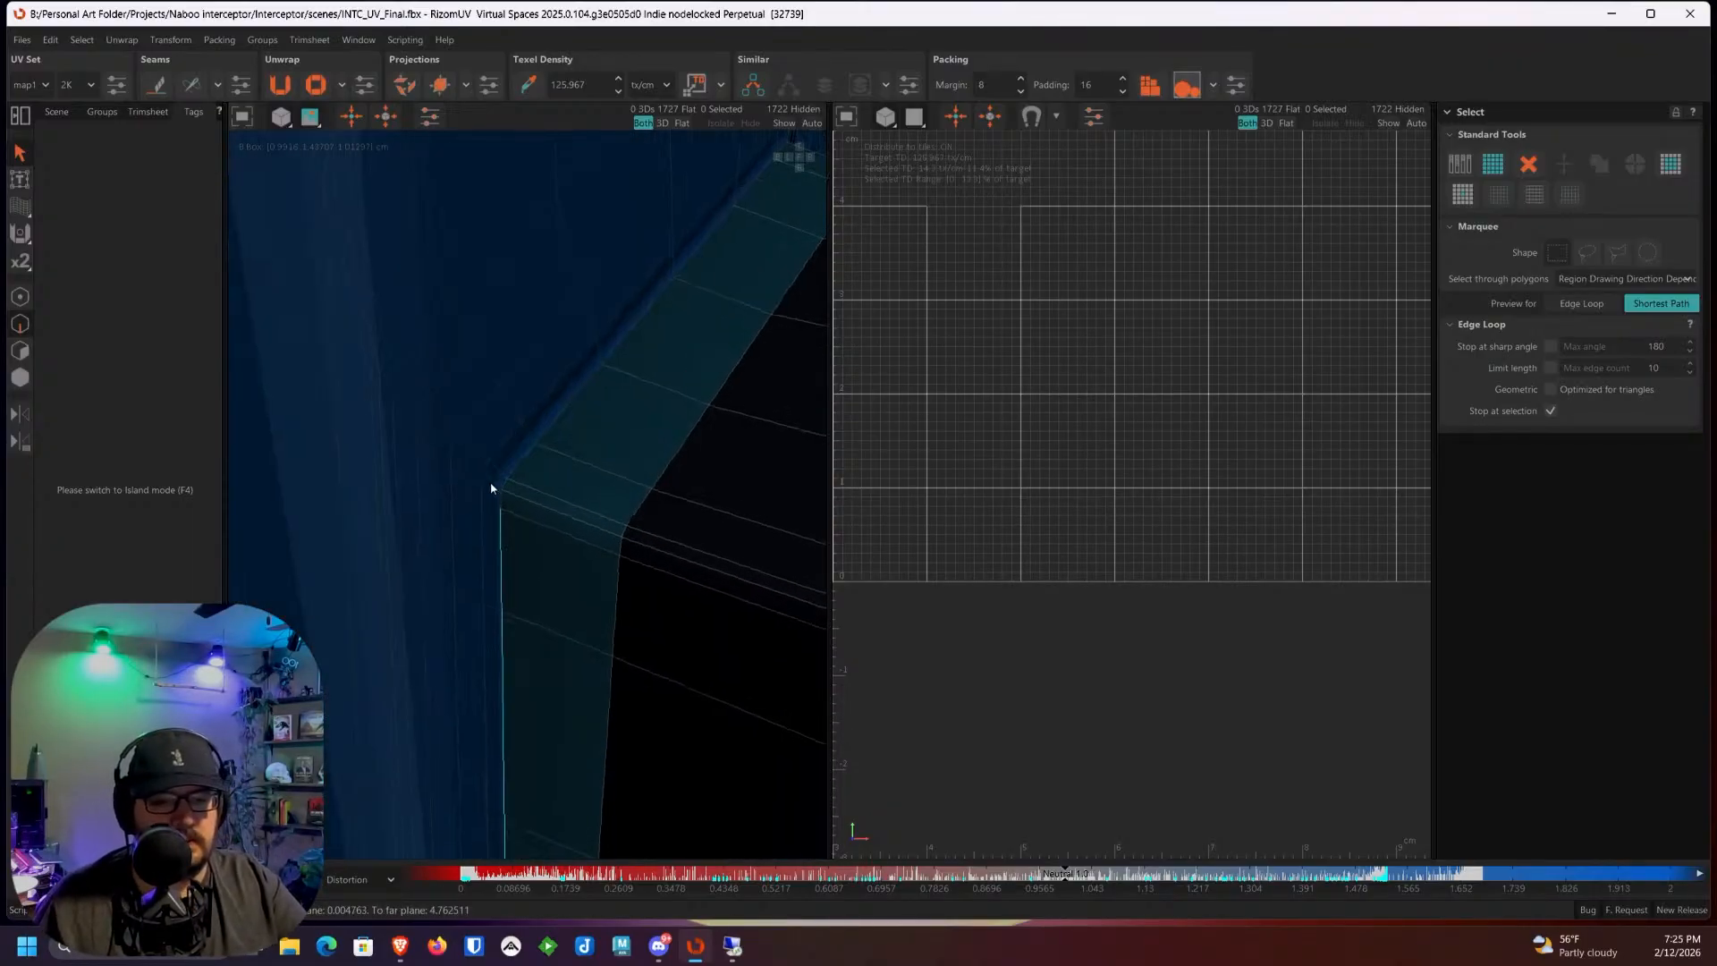
middle_drag(646, 349, 546, 428)
middle_drag(707, 539, 519, 469)
scroll(498, 474, up, 1)
shift+click(498, 474)
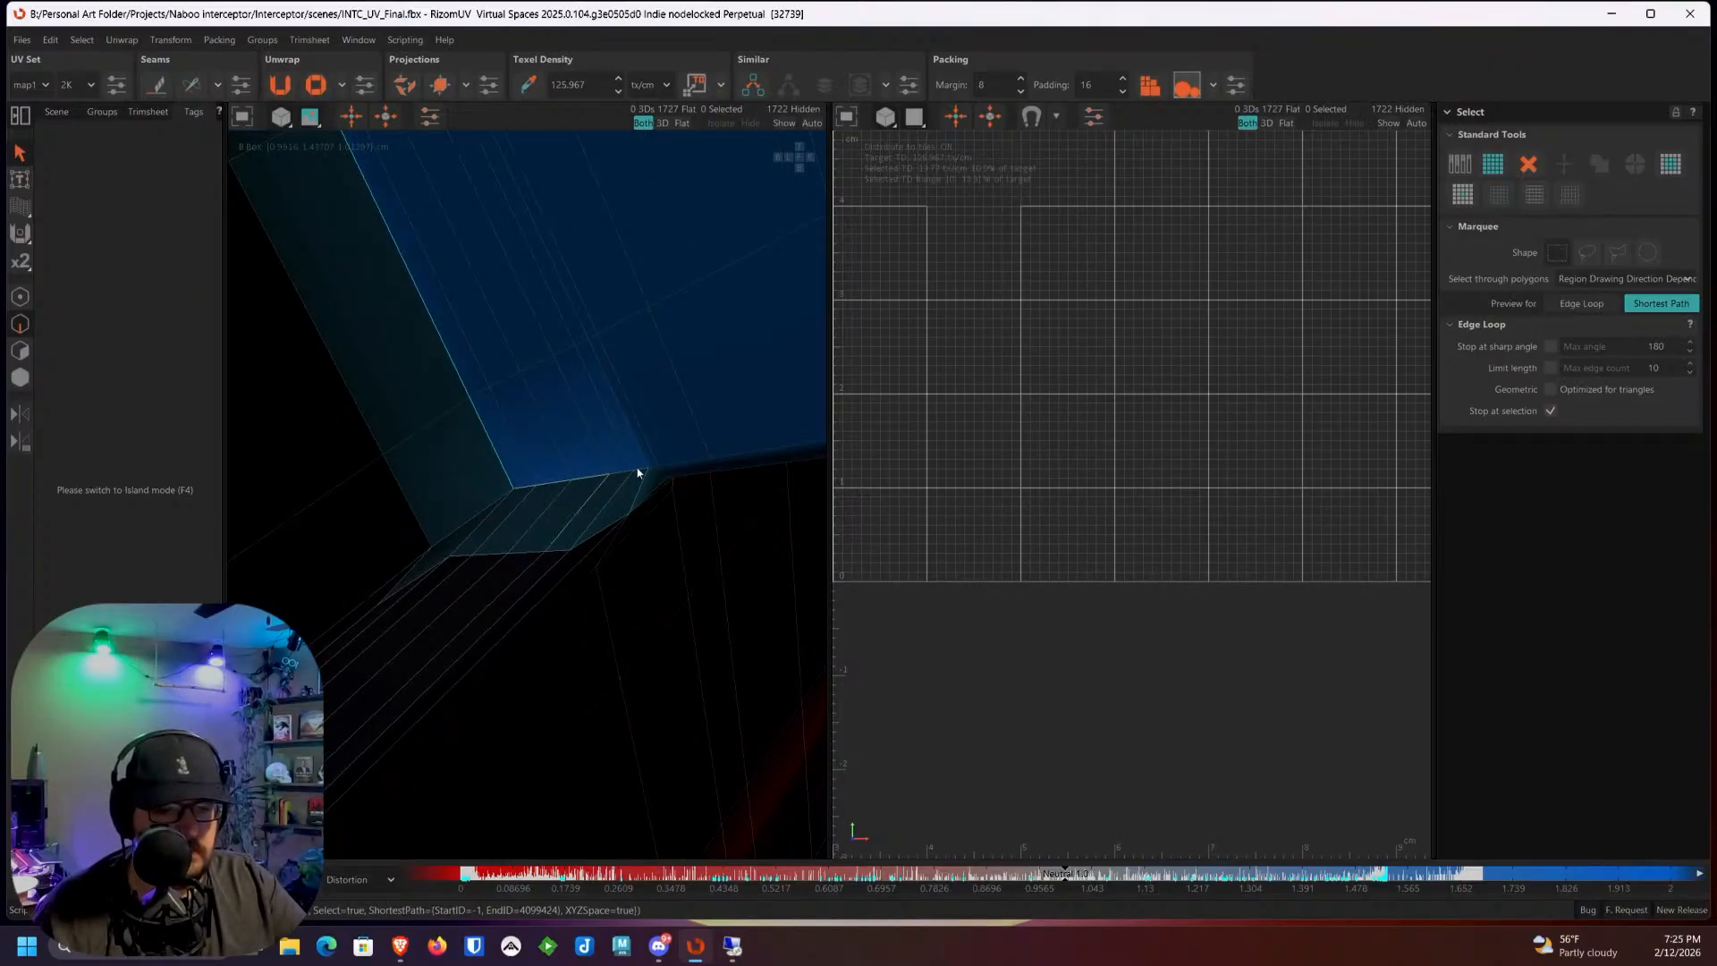
Step: Add the short edges of the small corner facet at the end of the fin's junction to the seam selection
middle_drag(642, 472, 391, 448)
scroll(542, 451, up, 3)
middle_drag(545, 453, 516, 484)
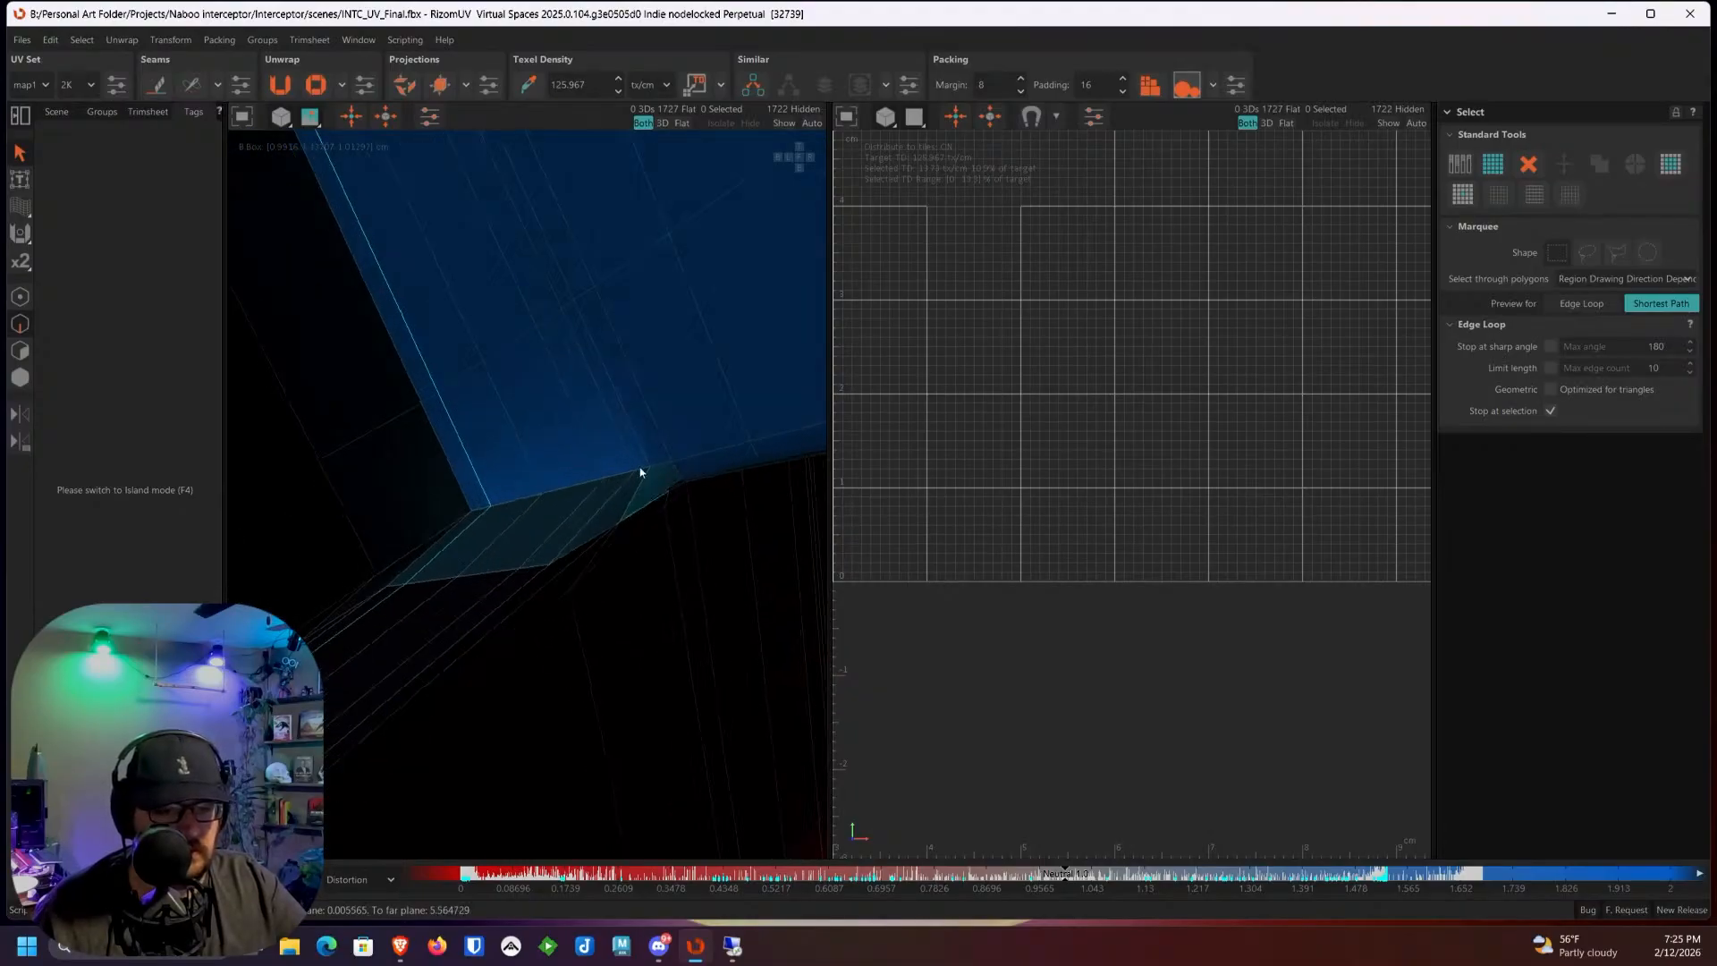
middle_drag(643, 477, 593, 427)
click(652, 509)
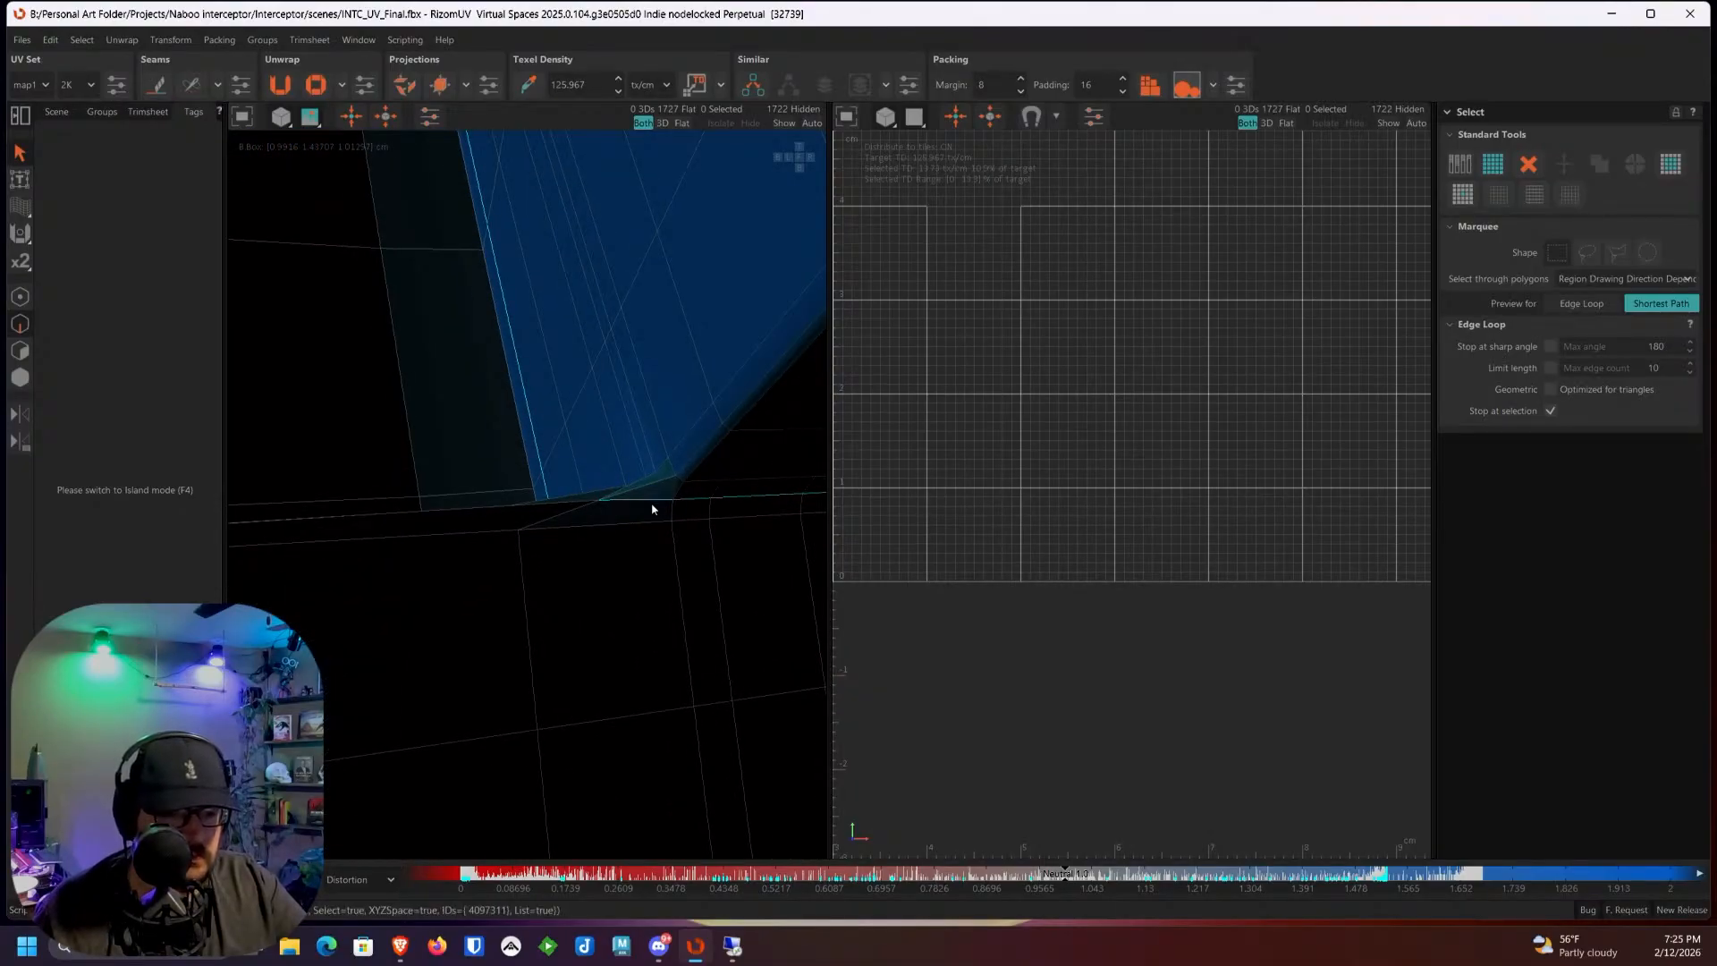
middle_drag(648, 503, 691, 530)
click(550, 551)
Step: Select the remaining short edges where the corner facet meets the fin's narrow outer side
middle_drag(748, 468, 626, 417)
click(617, 466)
middle_drag(616, 474, 521, 458)
scroll(528, 456, up, 4)
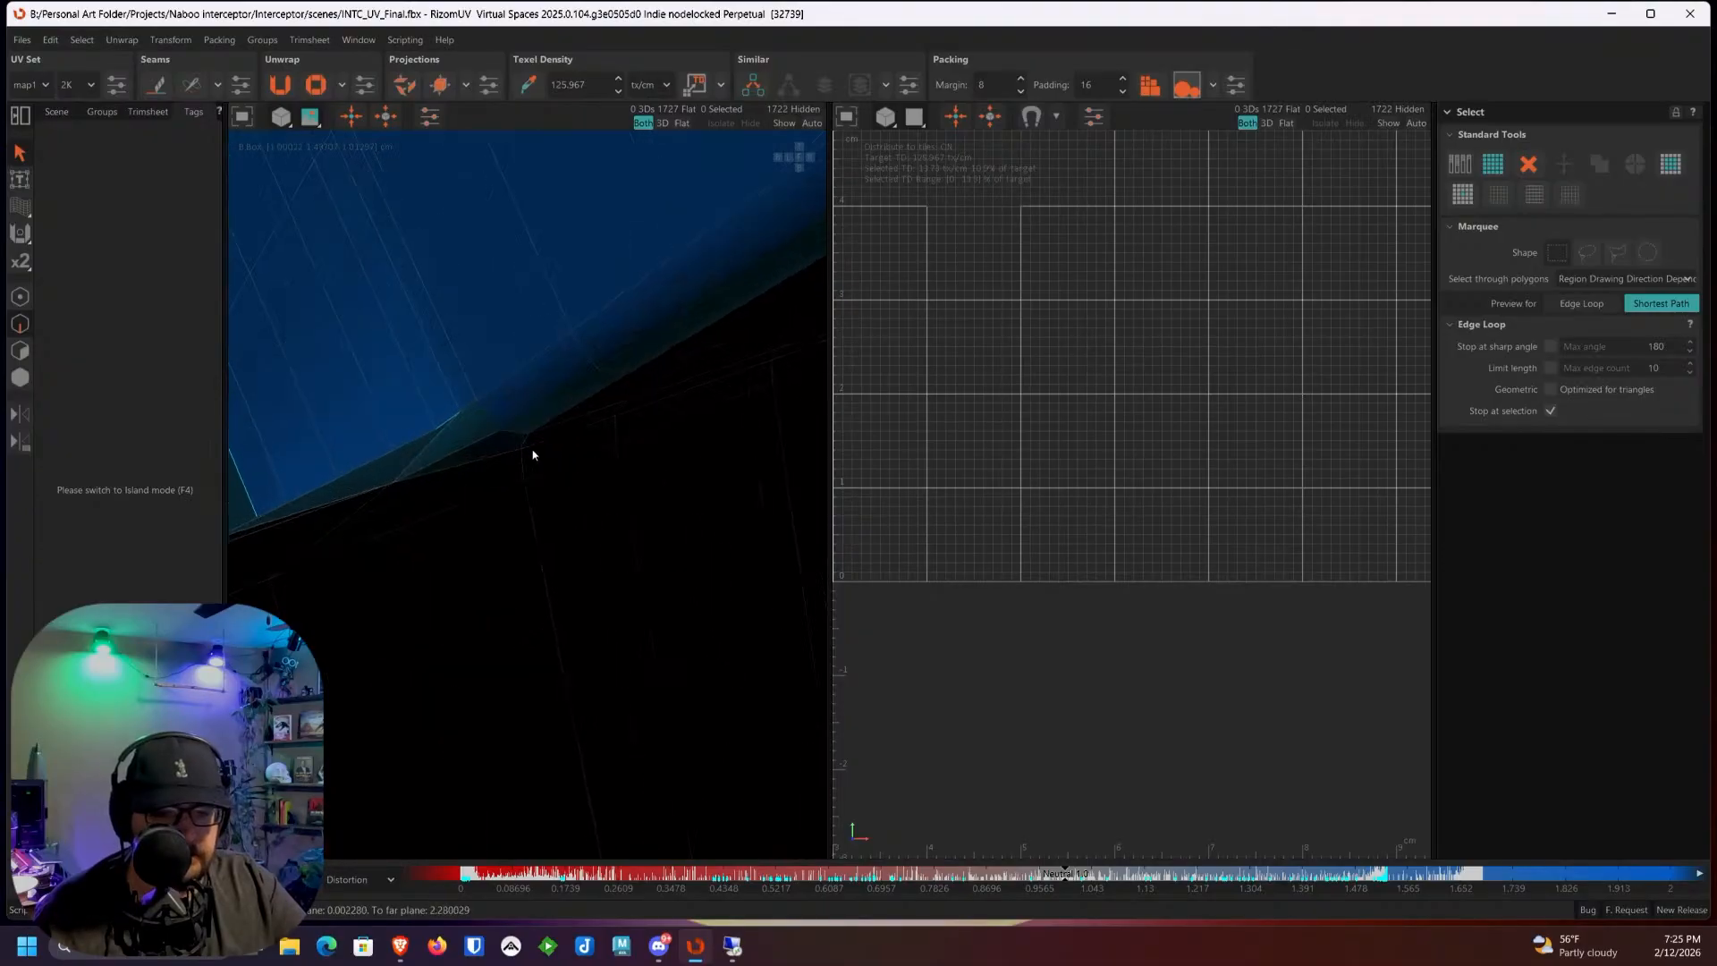
click(481, 422)
Step: Add the edge at the corner where the opposite-facing fin meets the bracket's end faces
middle_drag(506, 439, 669, 474)
scroll(704, 466, down, 5)
alt+drag(667, 471, 706, 402)
scroll(659, 433, up, 8)
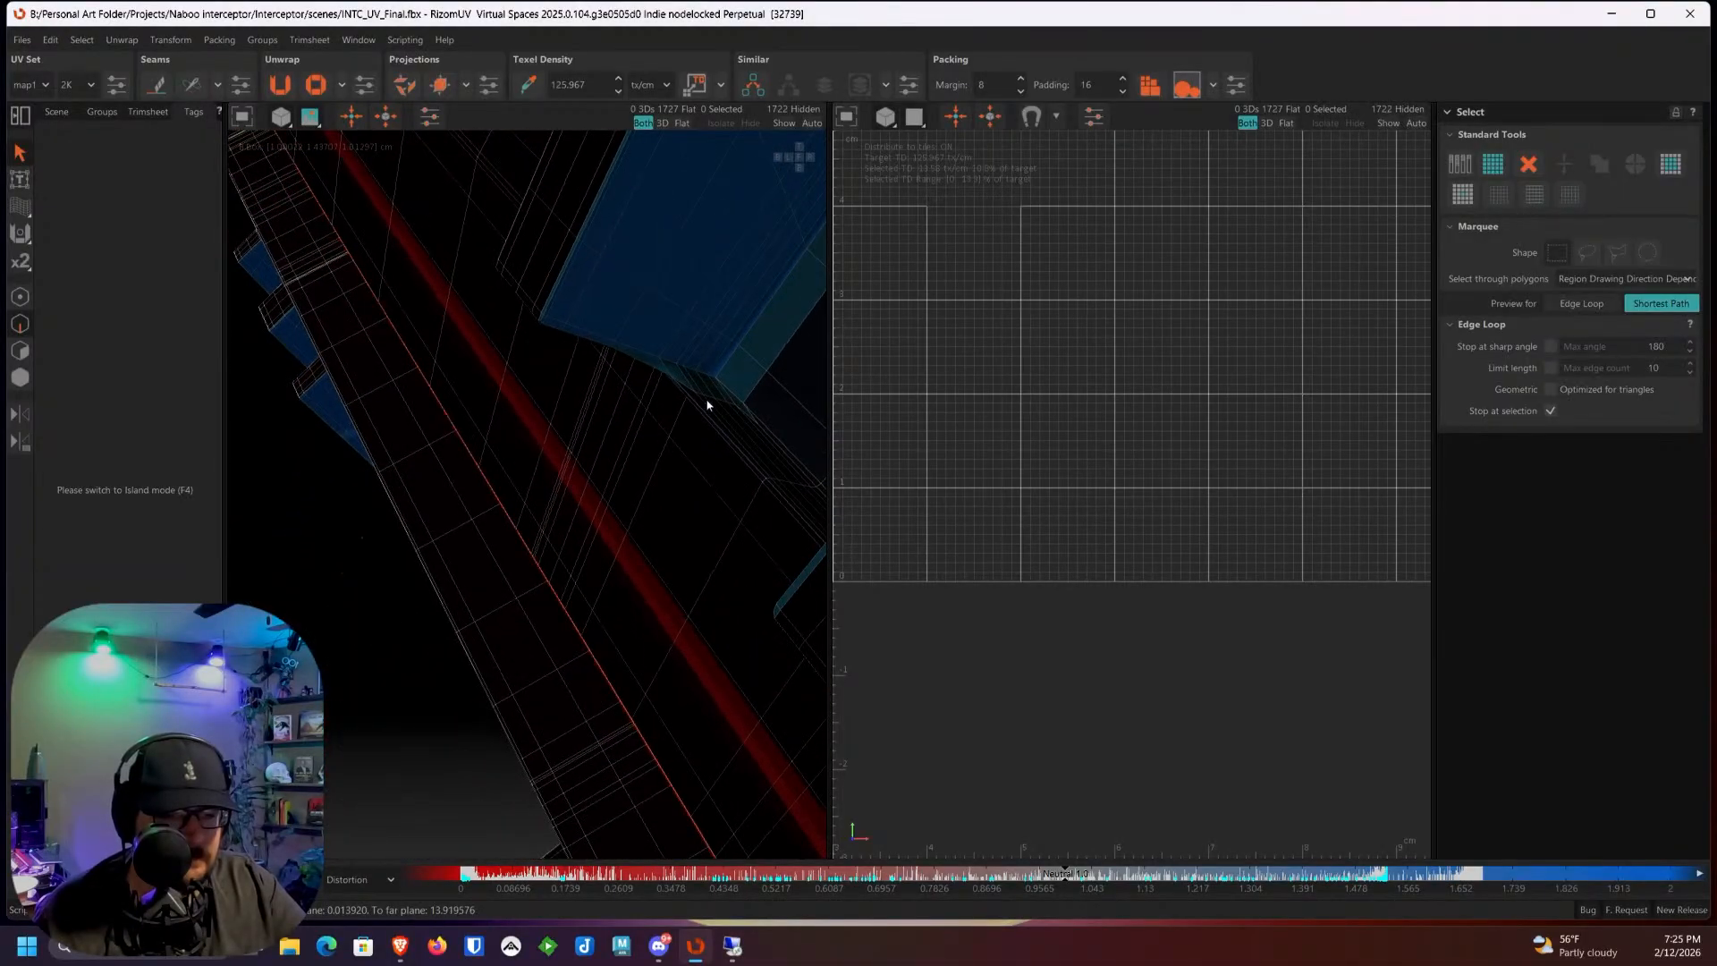
scroll(687, 431, up, 6)
click(658, 412)
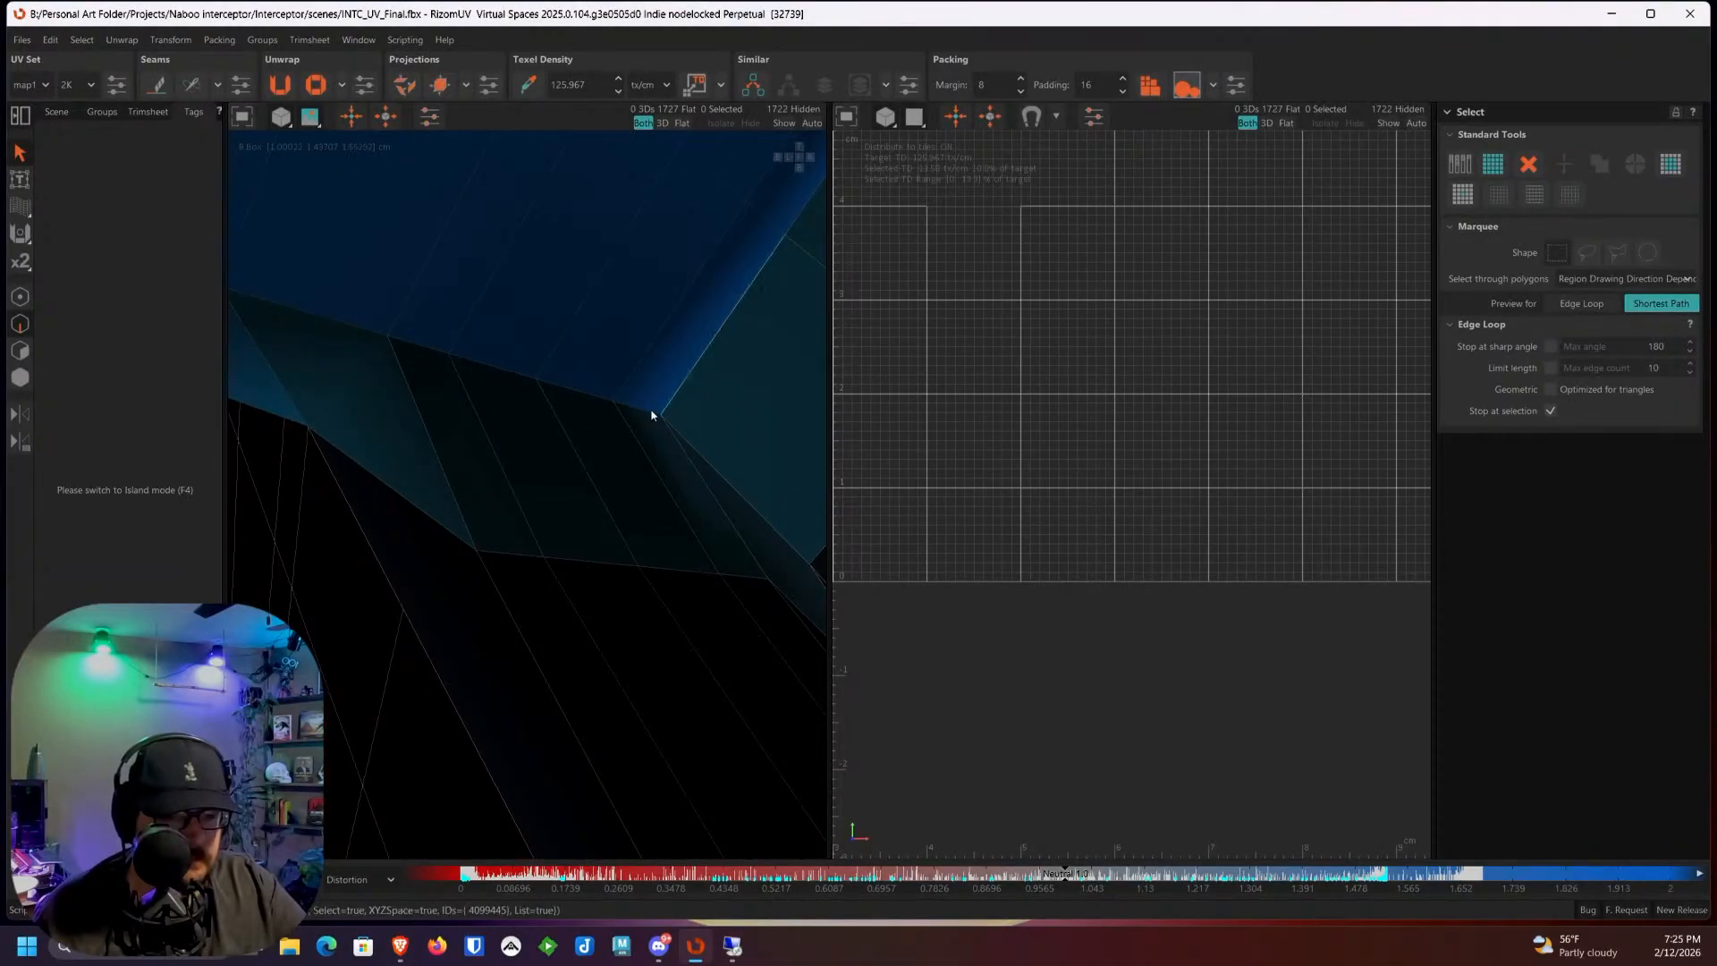
Step: Extend the seam selection by shortest path around the pointed tip of the fin
alt+drag(650, 415, 743, 376)
click(629, 363)
click(563, 394)
click(694, 411)
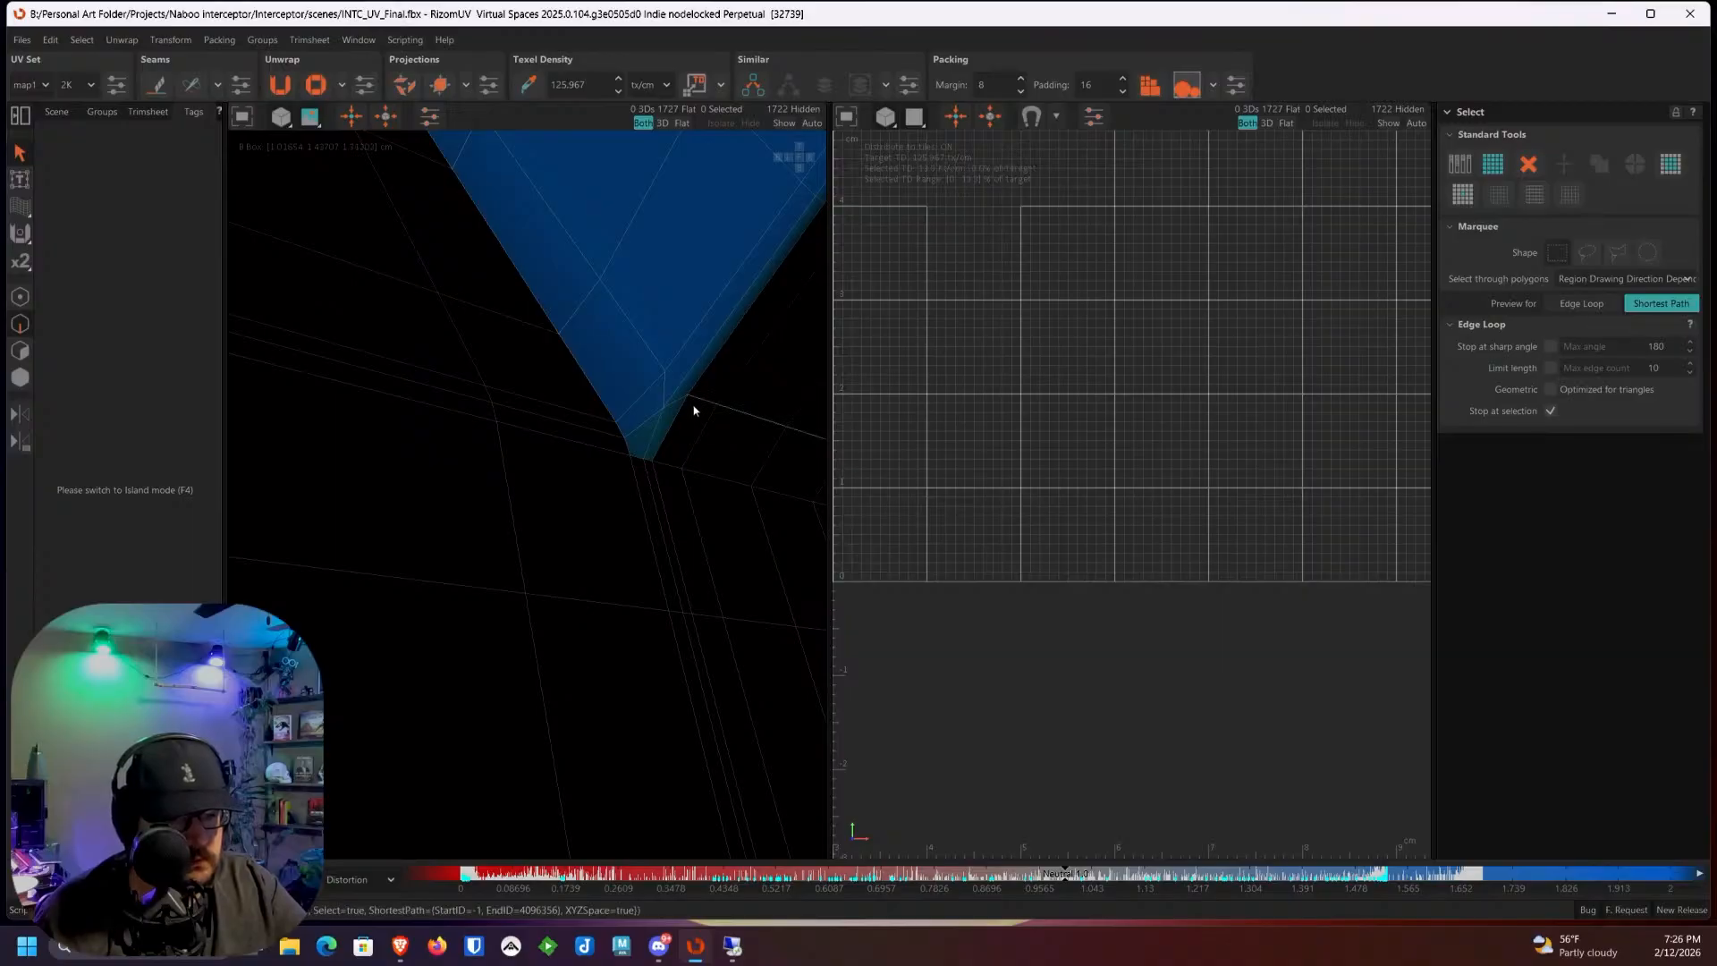
click(663, 395)
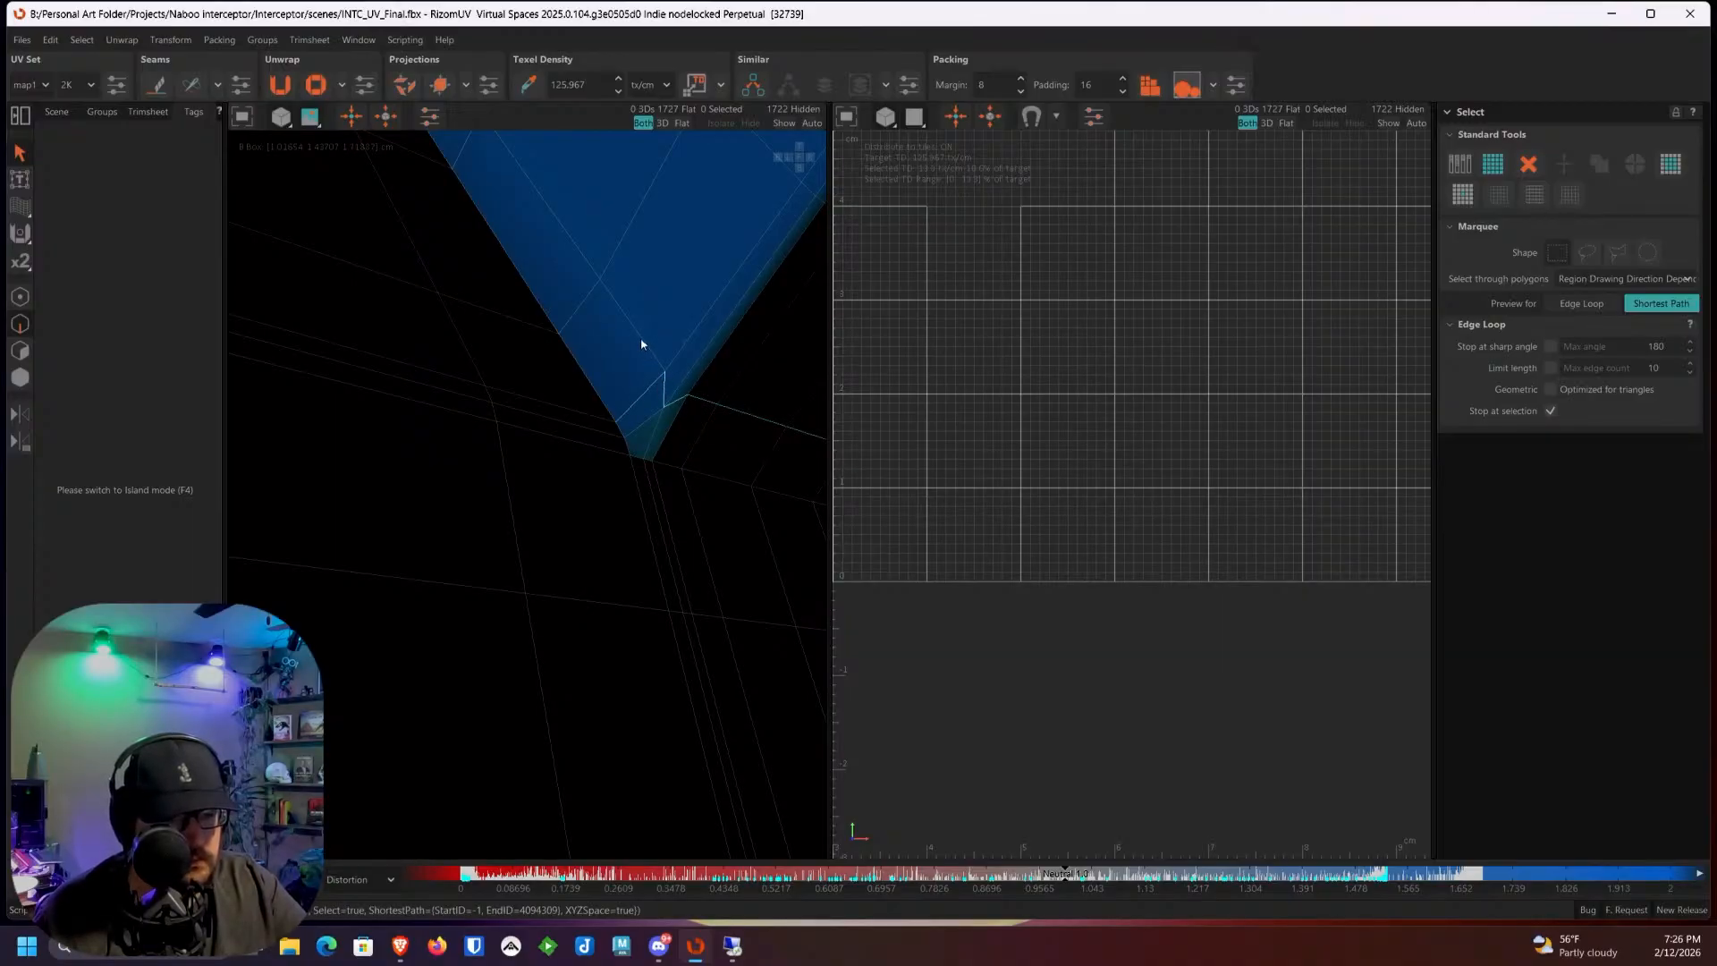
Step: Extend the seam selection from the fin's pointed tip along the long edge of its side face
click(565, 246)
scroll(565, 246, down, 4)
alt+middle_drag(579, 310, 622, 546)
alt+drag(622, 546, 636, 602)
alt+middle_drag(636, 602, 582, 521)
scroll(583, 521, up, 3)
click(582, 521)
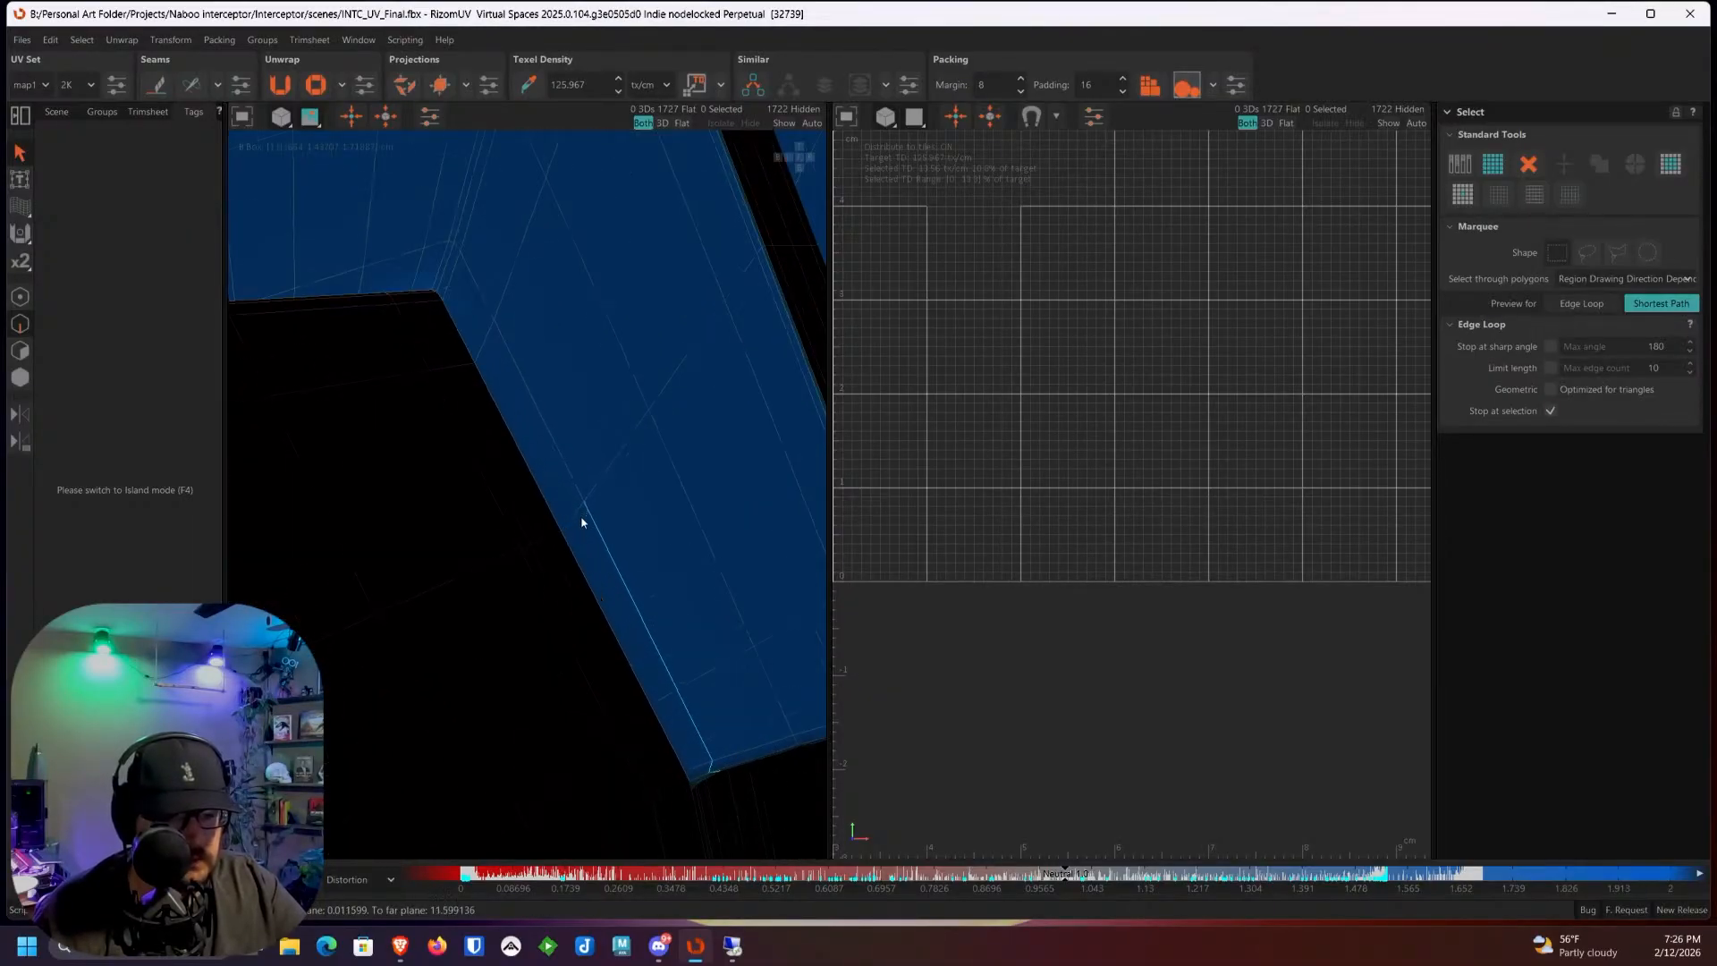
alt+drag(582, 522, 545, 420)
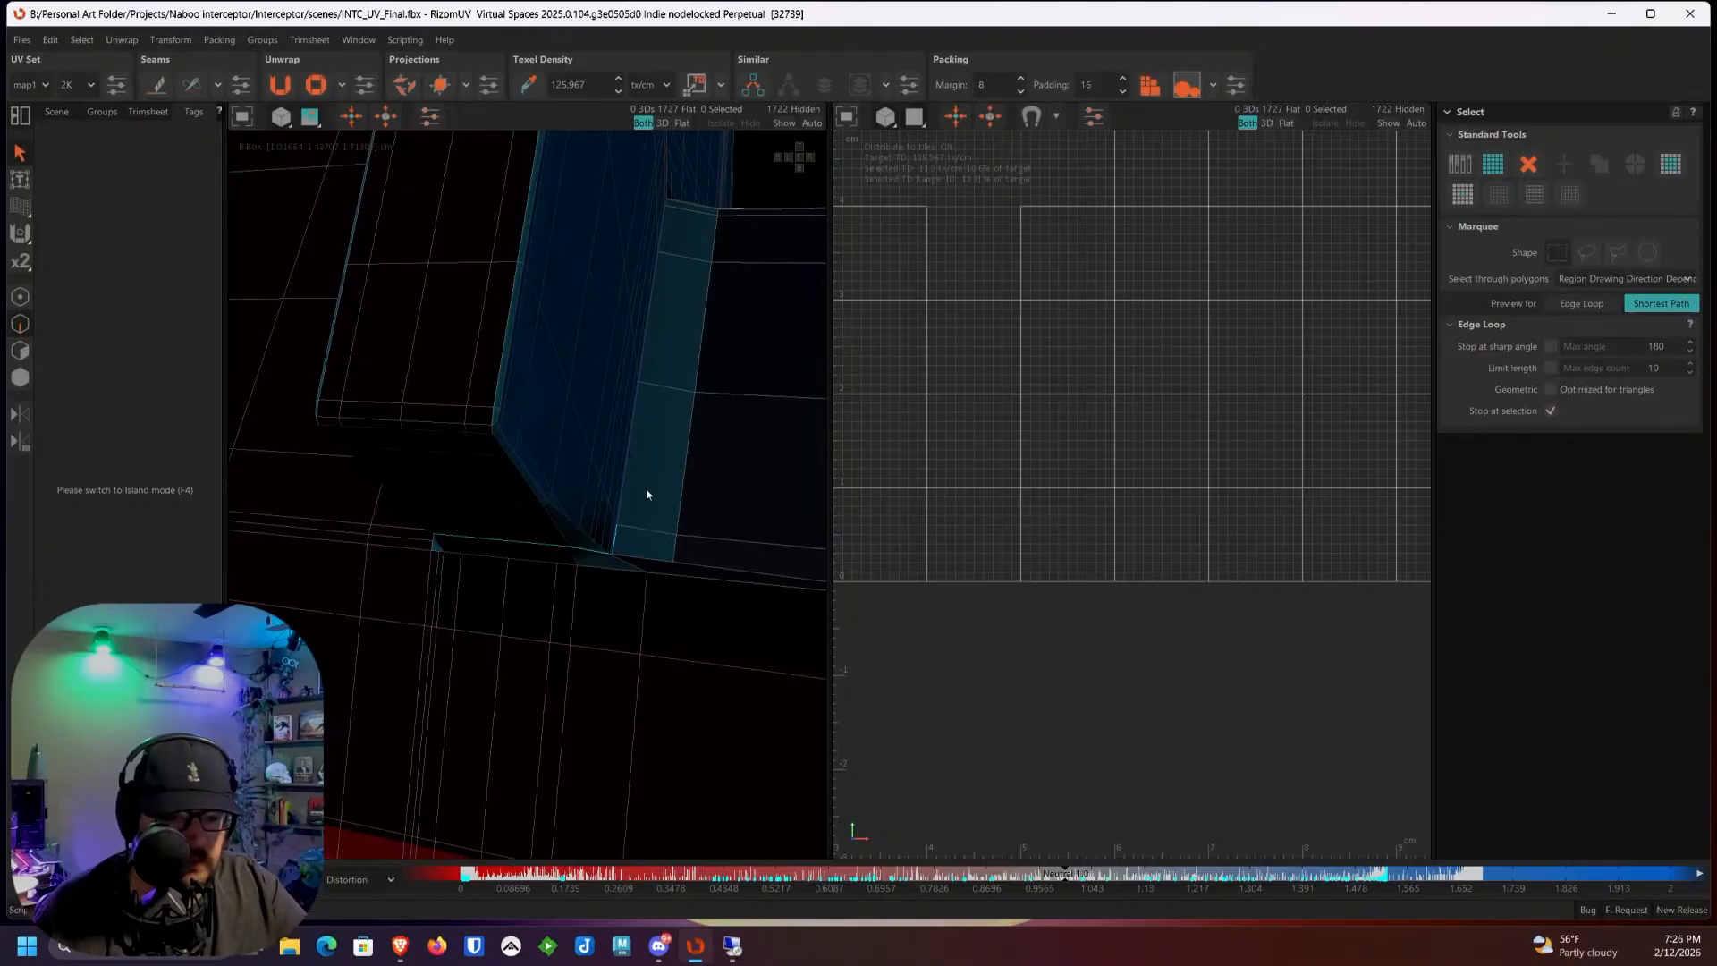
alt+drag(646, 484, 656, 457)
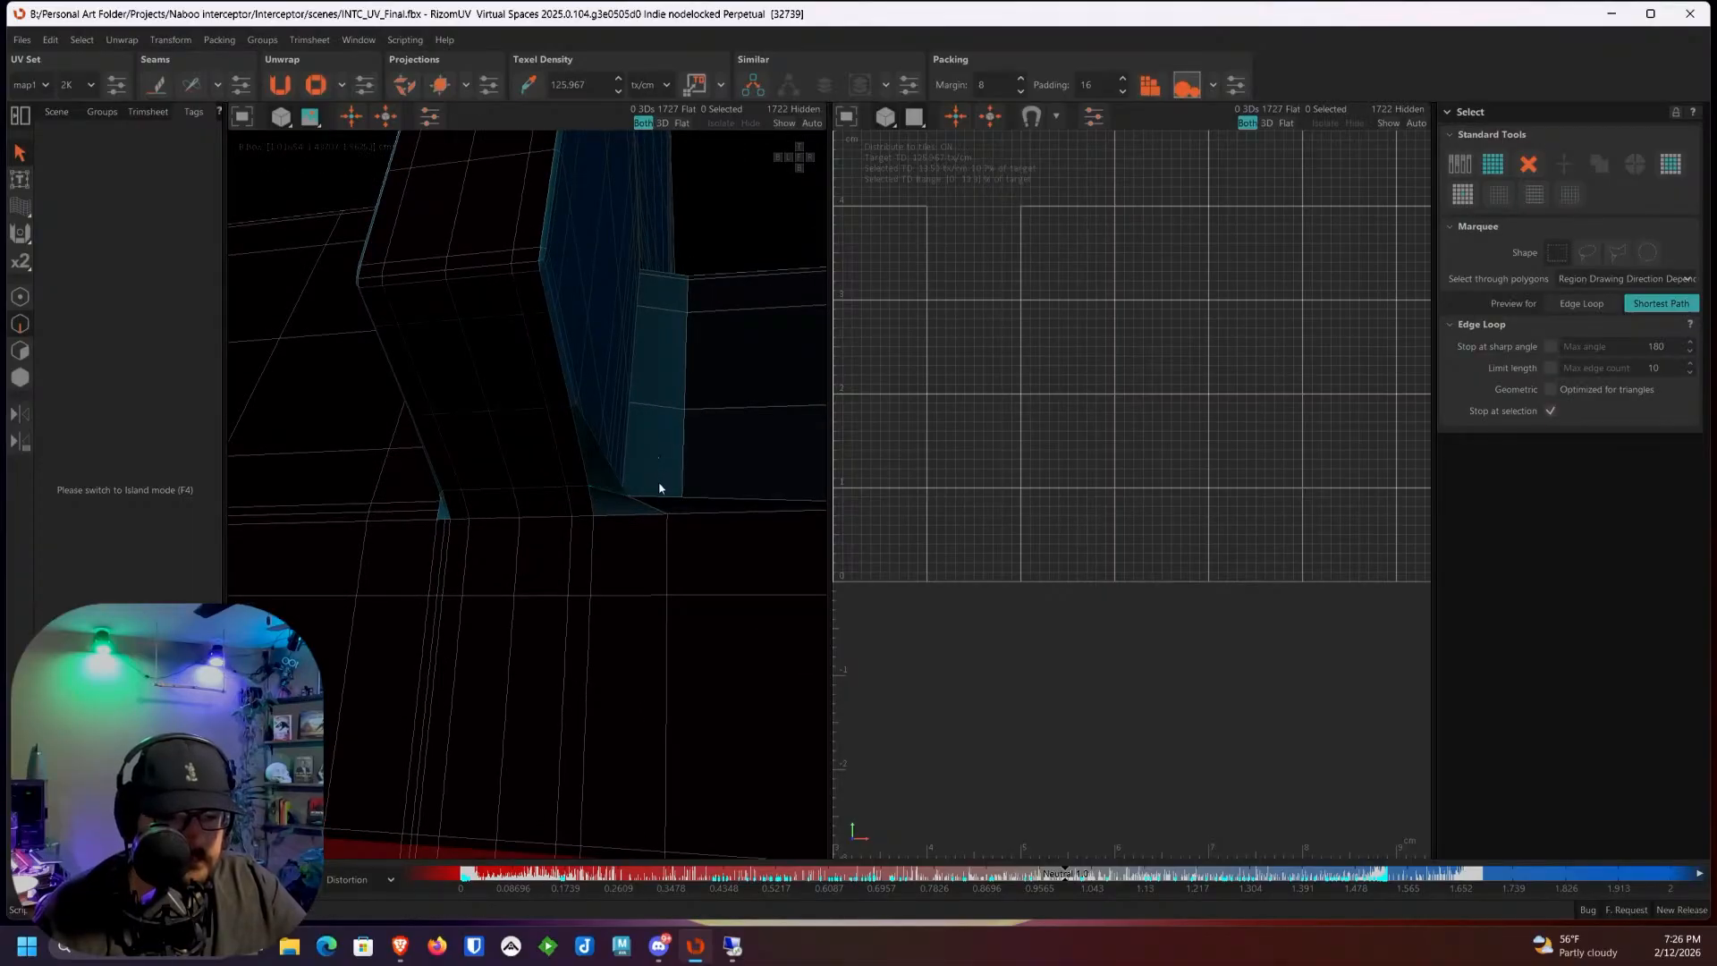
mouse_move(641, 537)
alt+mouse_down()
mouse_move(534, 612)
mouse_move(636, 525)
alt+mouse_up()
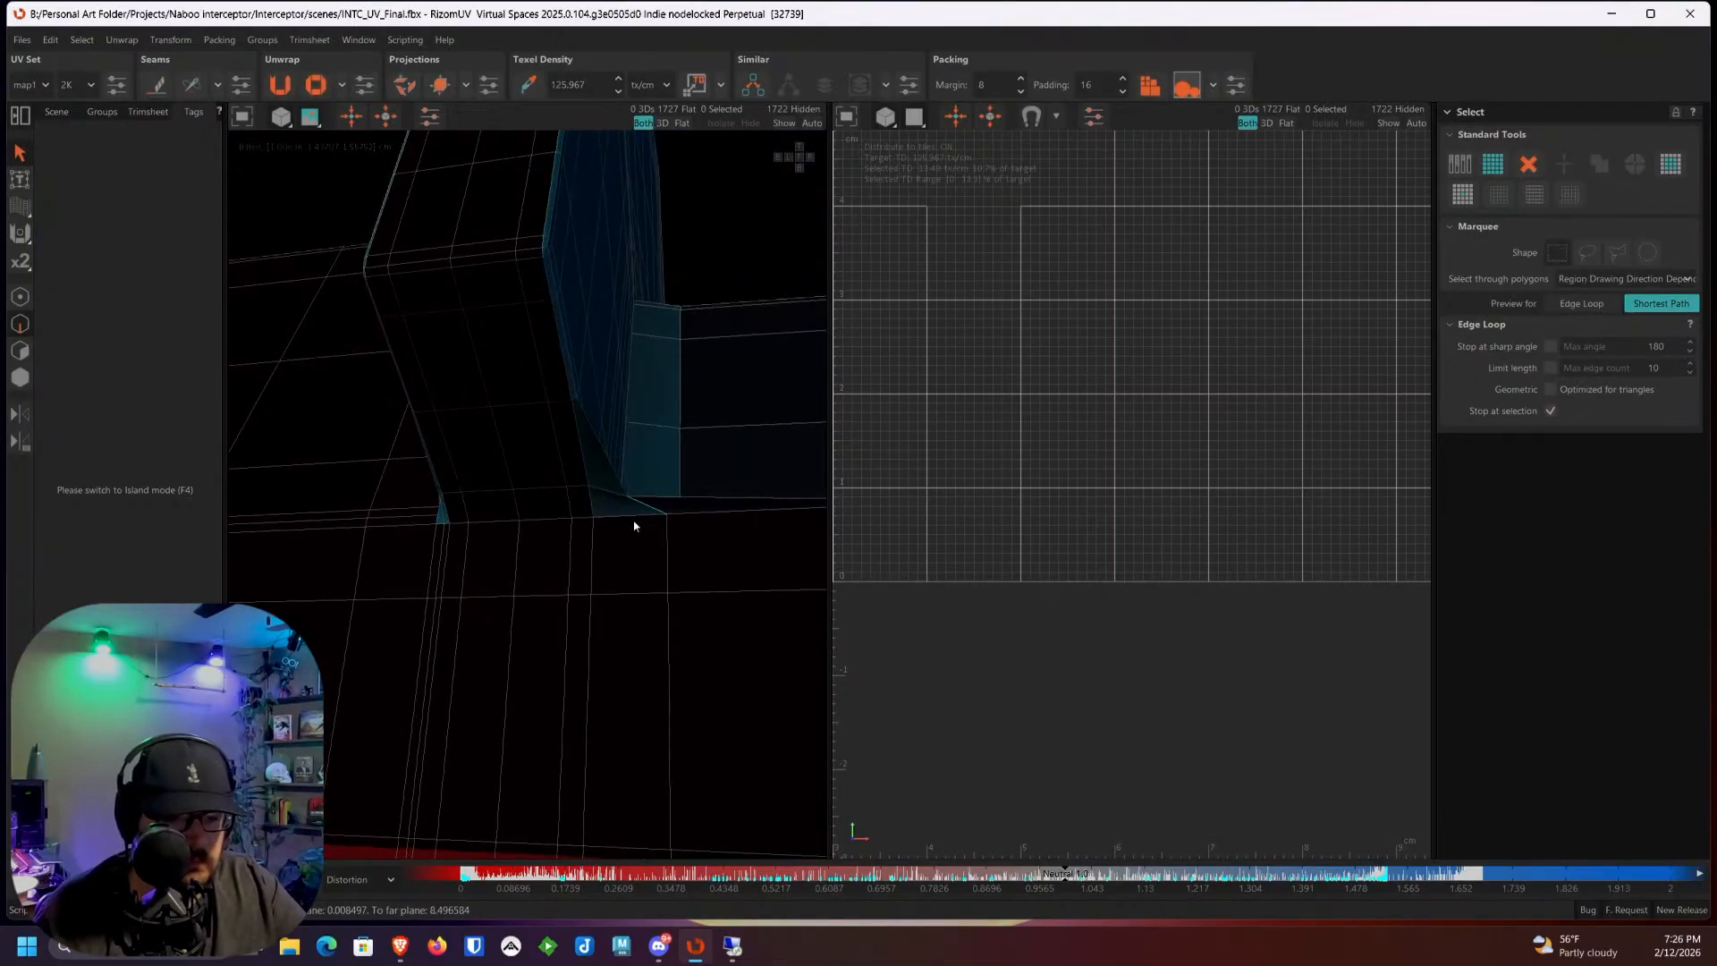
Step: Extend the seam selection by shortest path along the fin's bottom edge to the pointed tip of its far side face
shift+click(449, 528)
alt+drag(448, 526, 552, 541)
scroll(452, 518, up, 3)
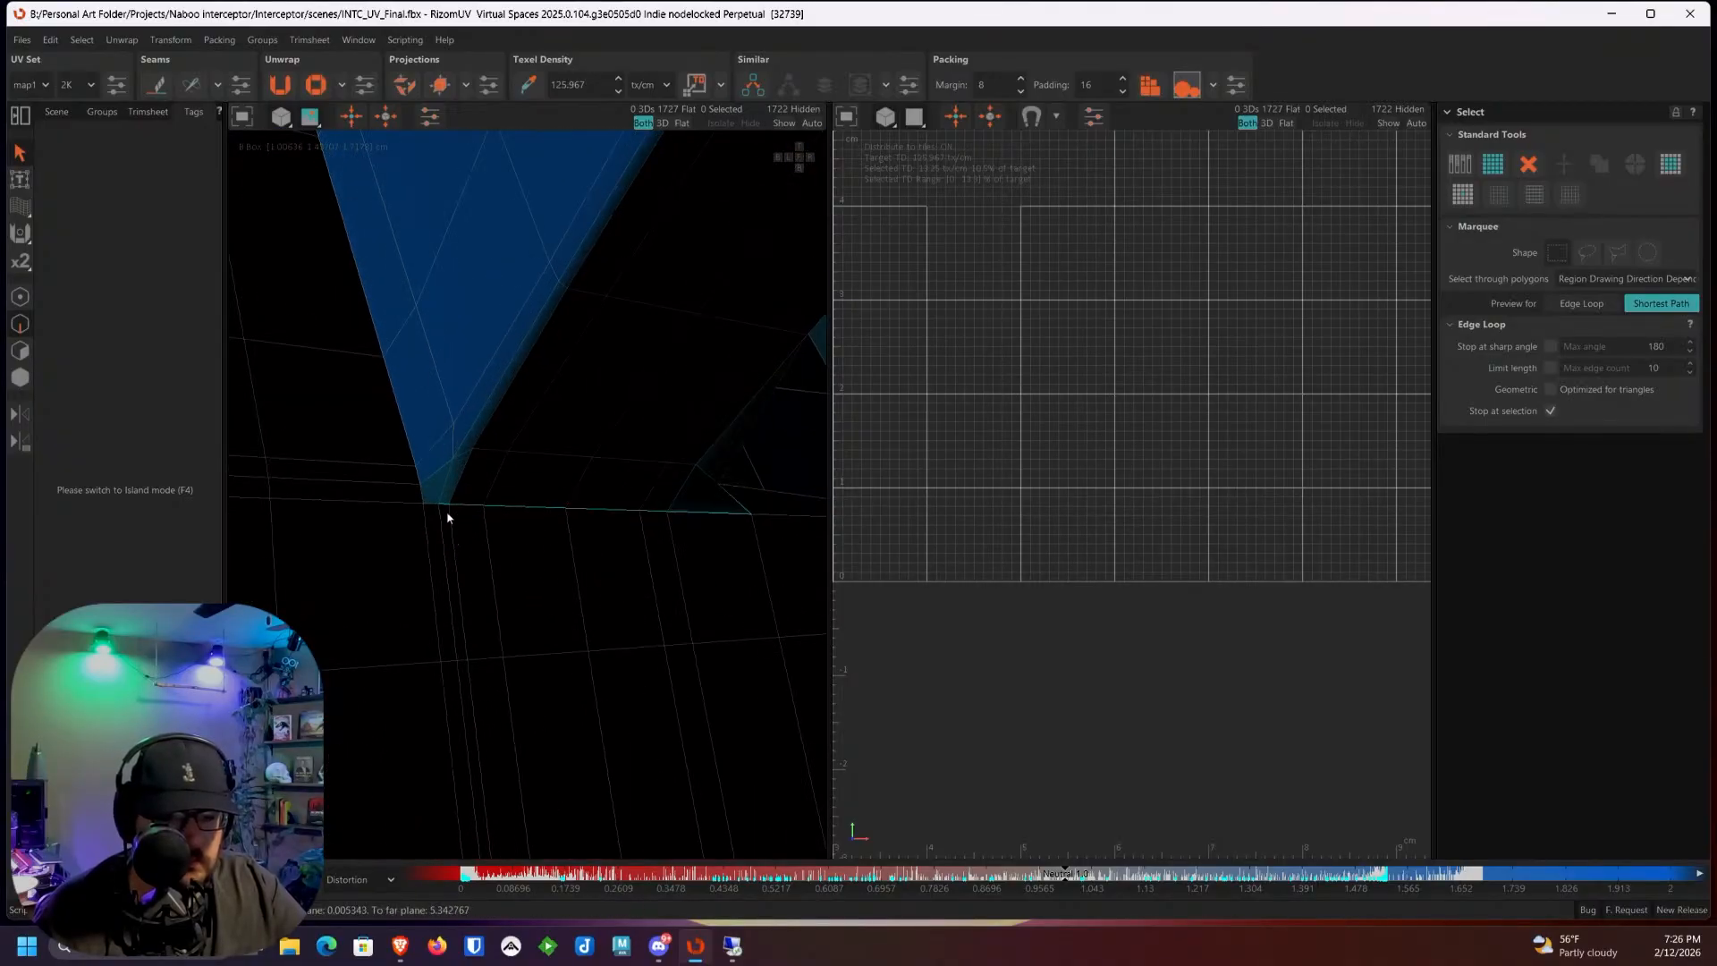
click(431, 501)
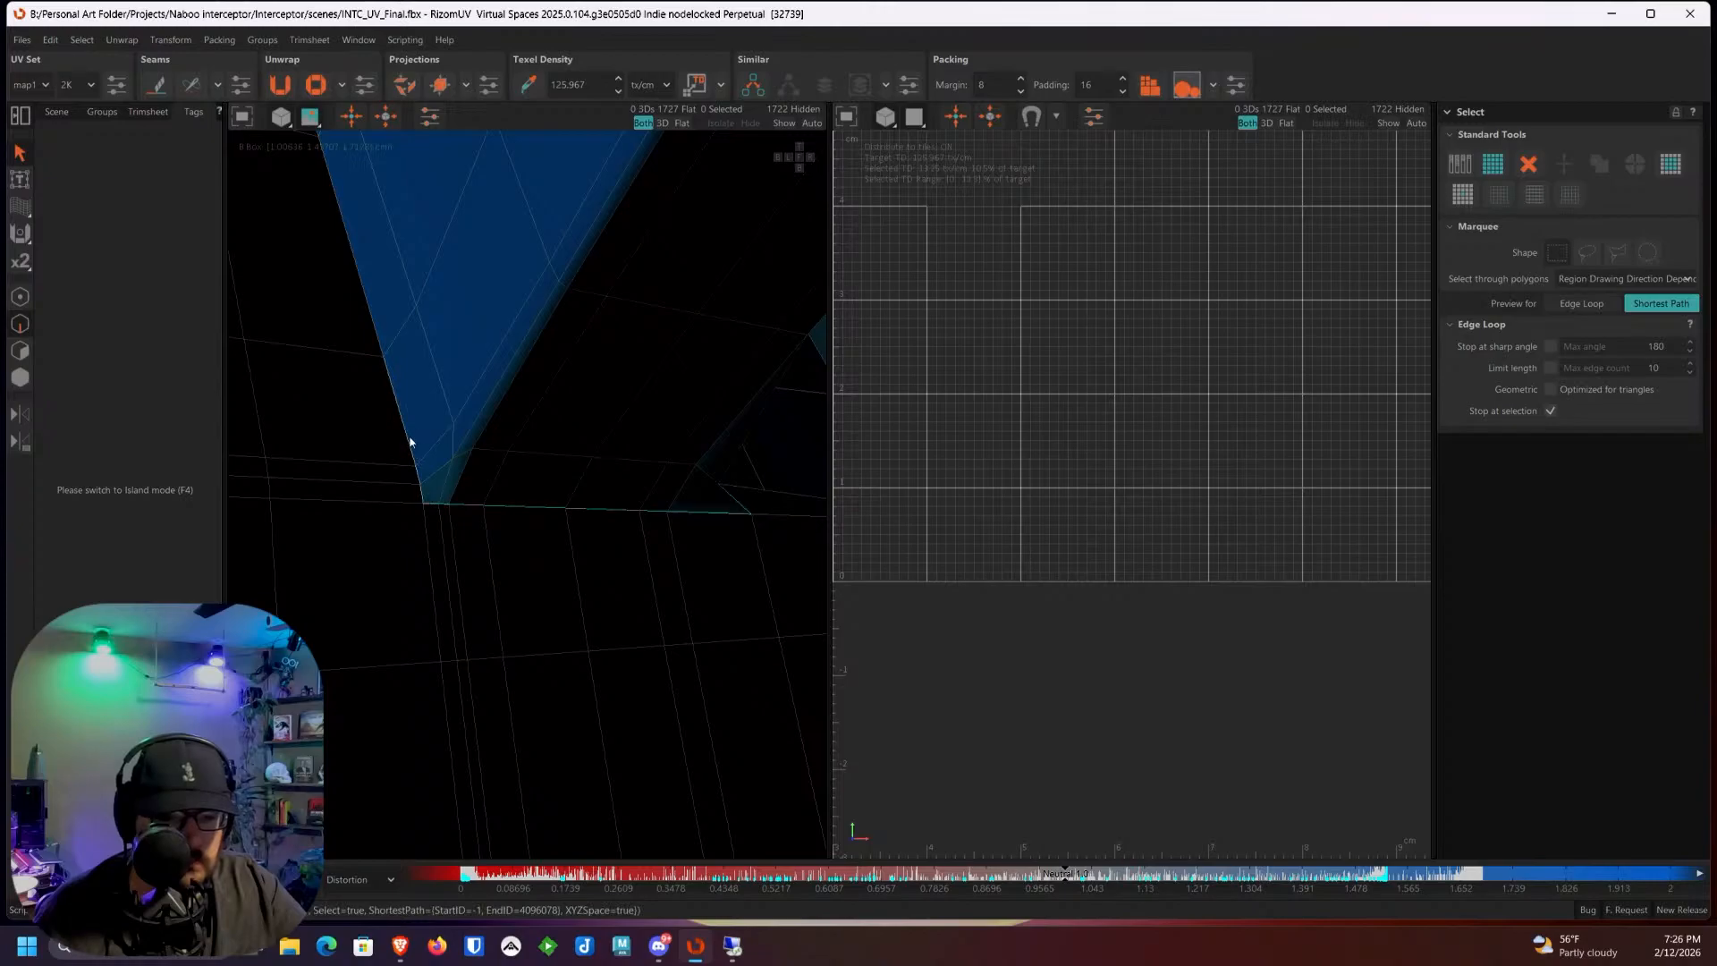
Step: Extend the seam selection from that tip up the long outer edge of the fin's far side face
scroll(480, 518, up, 5)
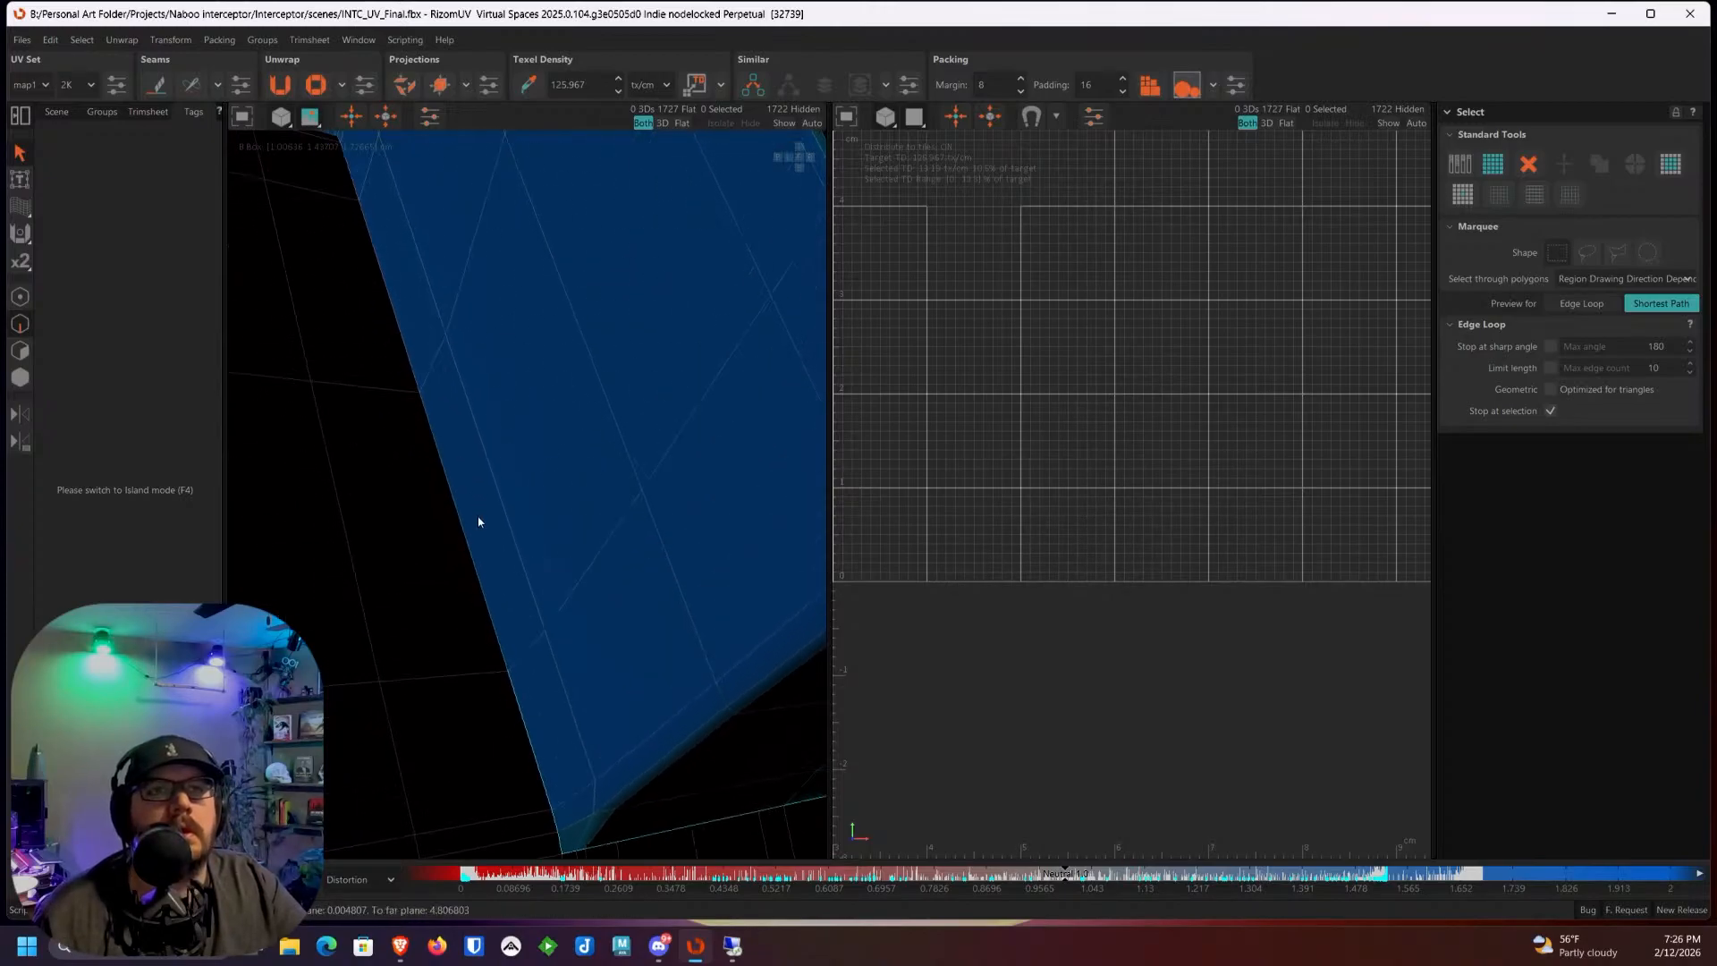
scroll(478, 518, down, 5)
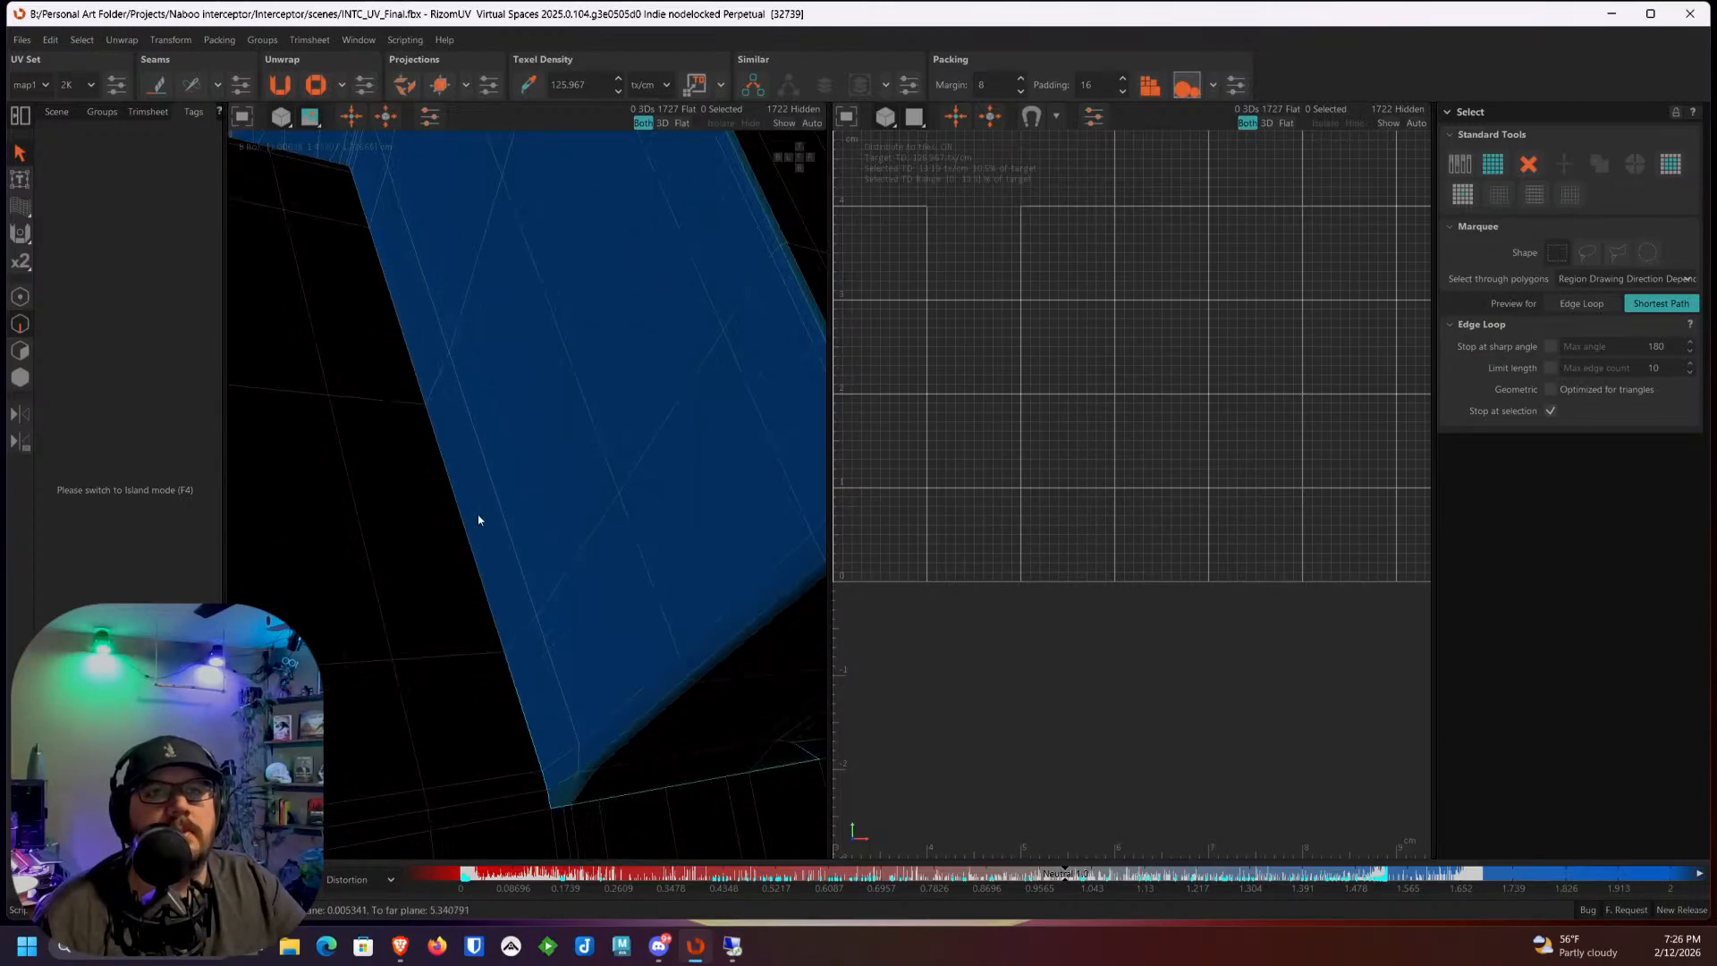
alt+middle_drag(454, 389, 475, 444)
scroll(468, 433, up, 2)
click(414, 349)
alt+drag(414, 349, 605, 398)
alt+drag(613, 318, 643, 363)
alt+drag(498, 310, 482, 409)
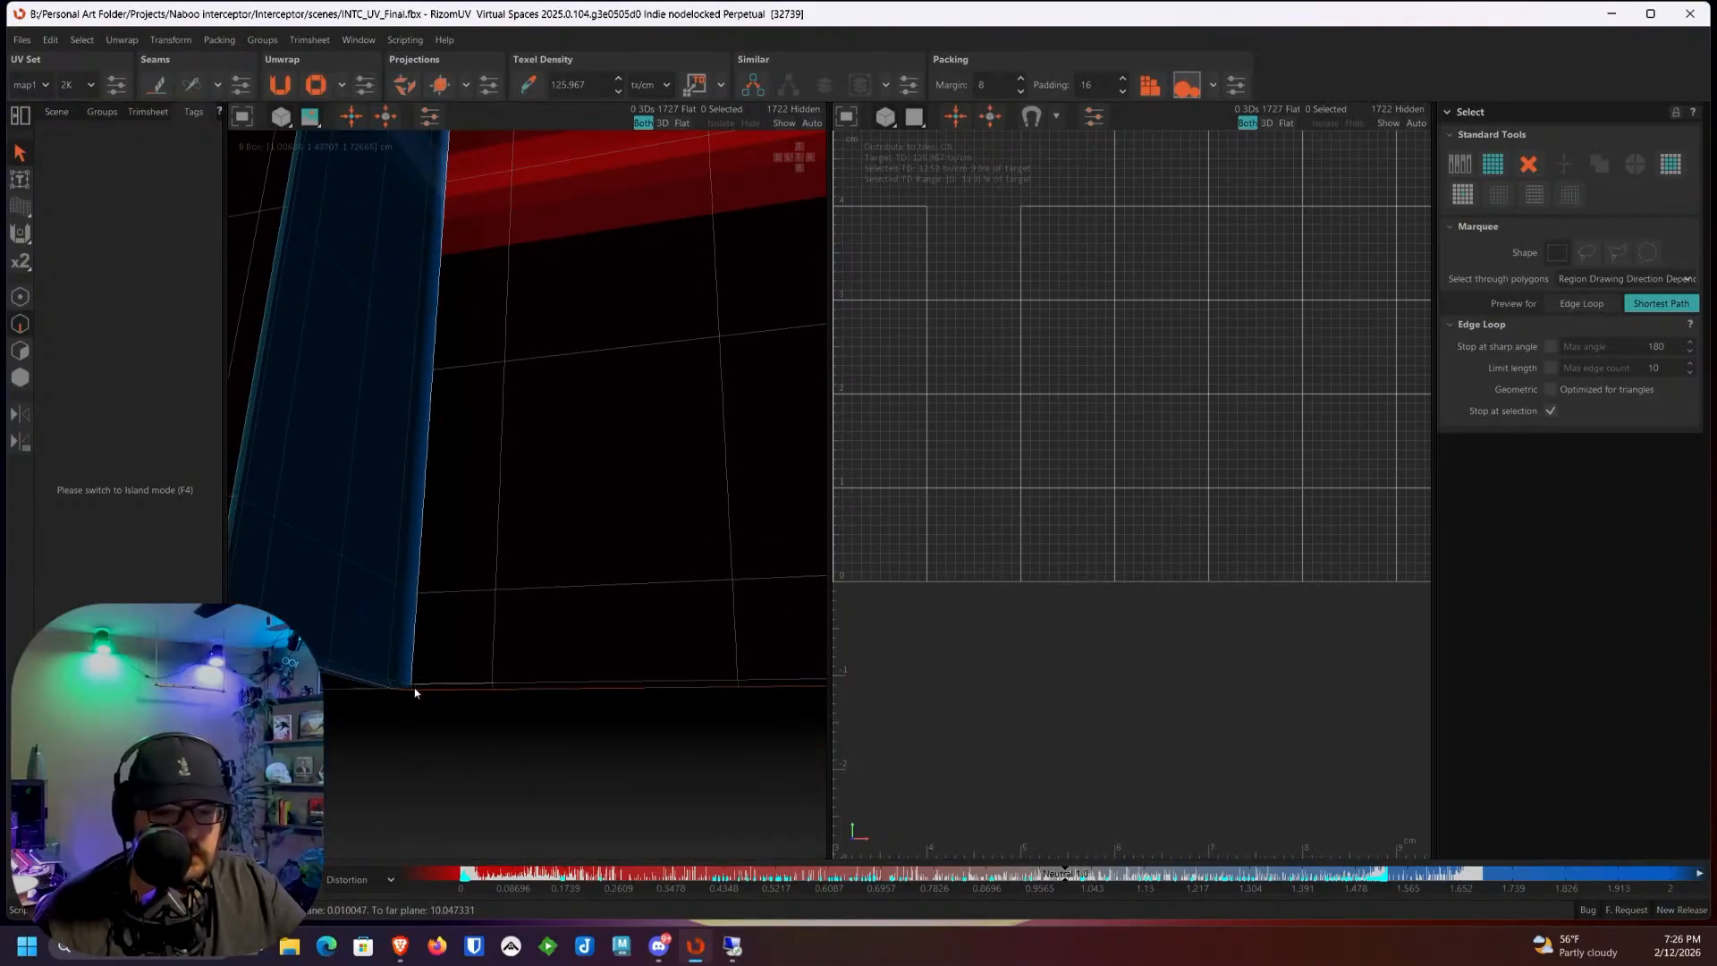
Step: Add the lower corner edge and select the path along the sloped facet where it meets the fin's side face
scroll(463, 581, down, 4)
alt+drag(463, 566, 575, 596)
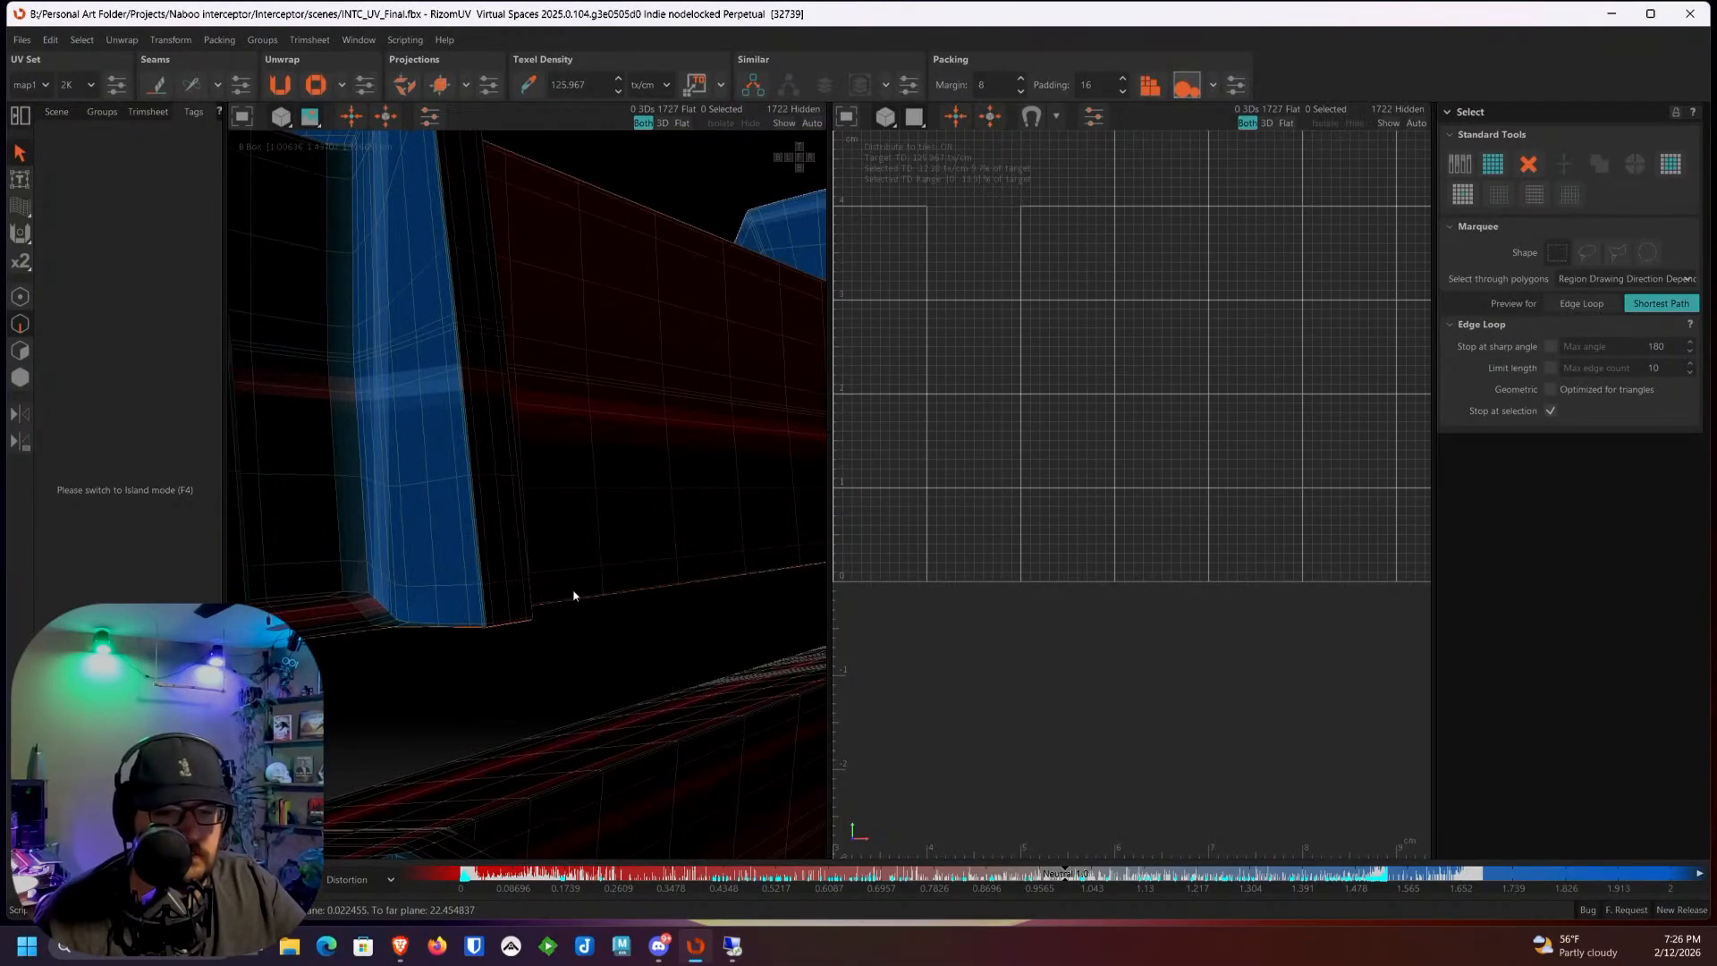
scroll(407, 601, up, 5)
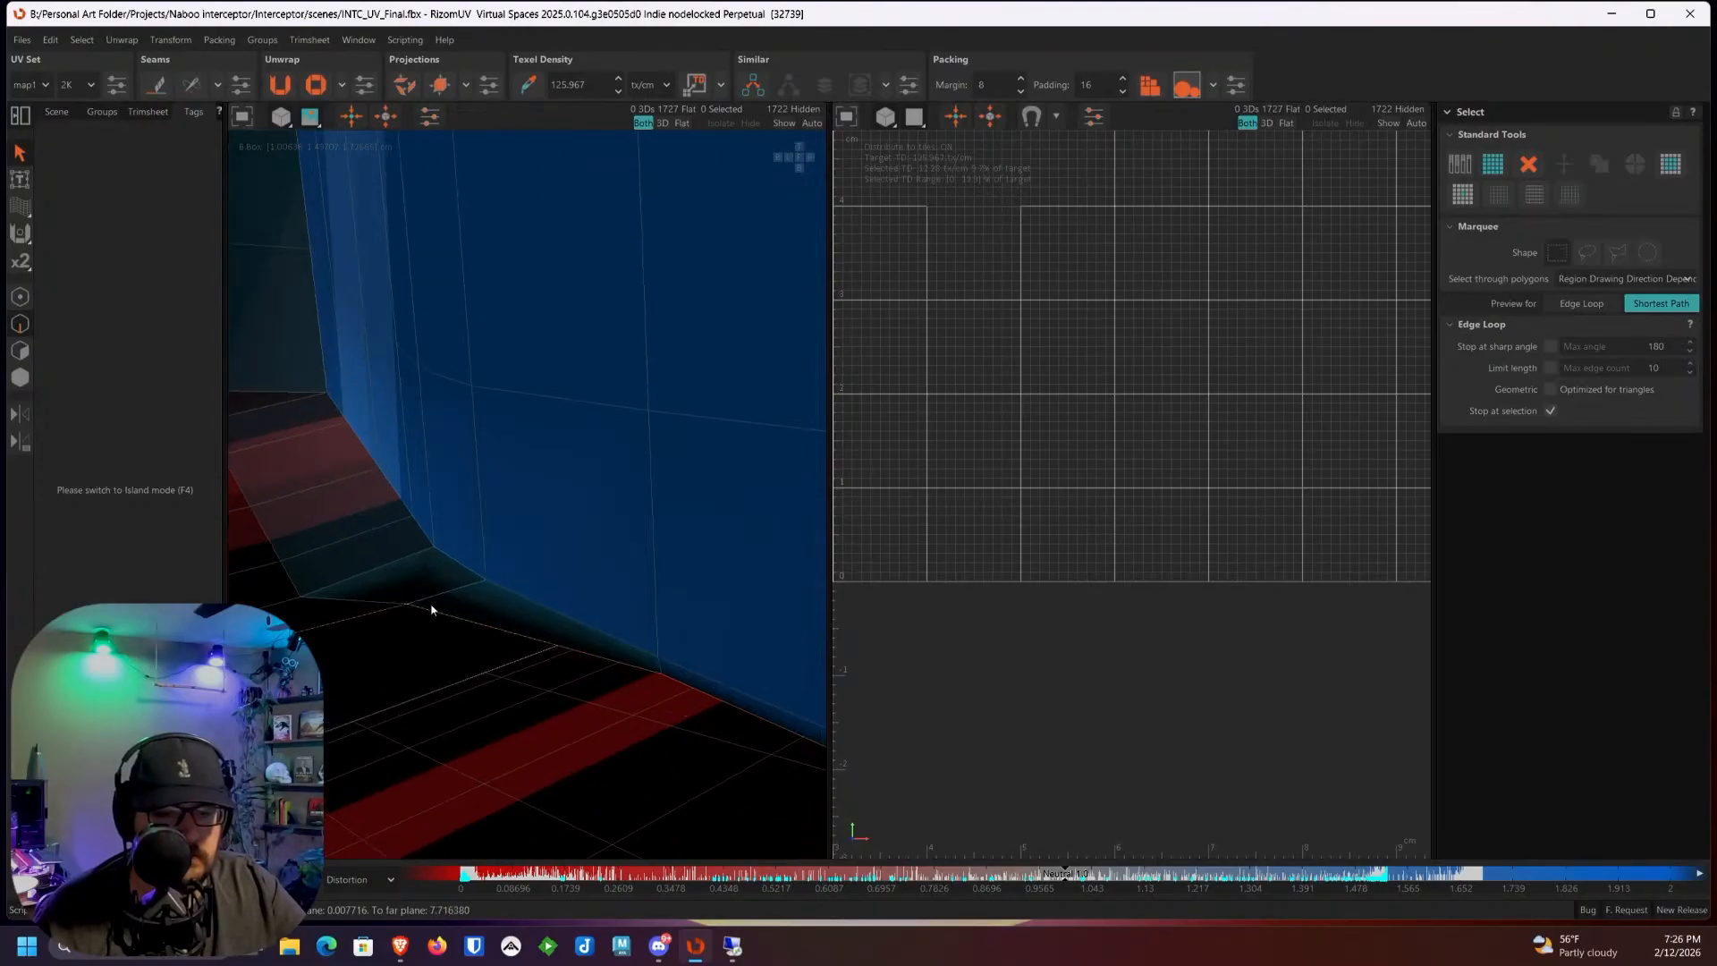
ctrl+click(434, 601)
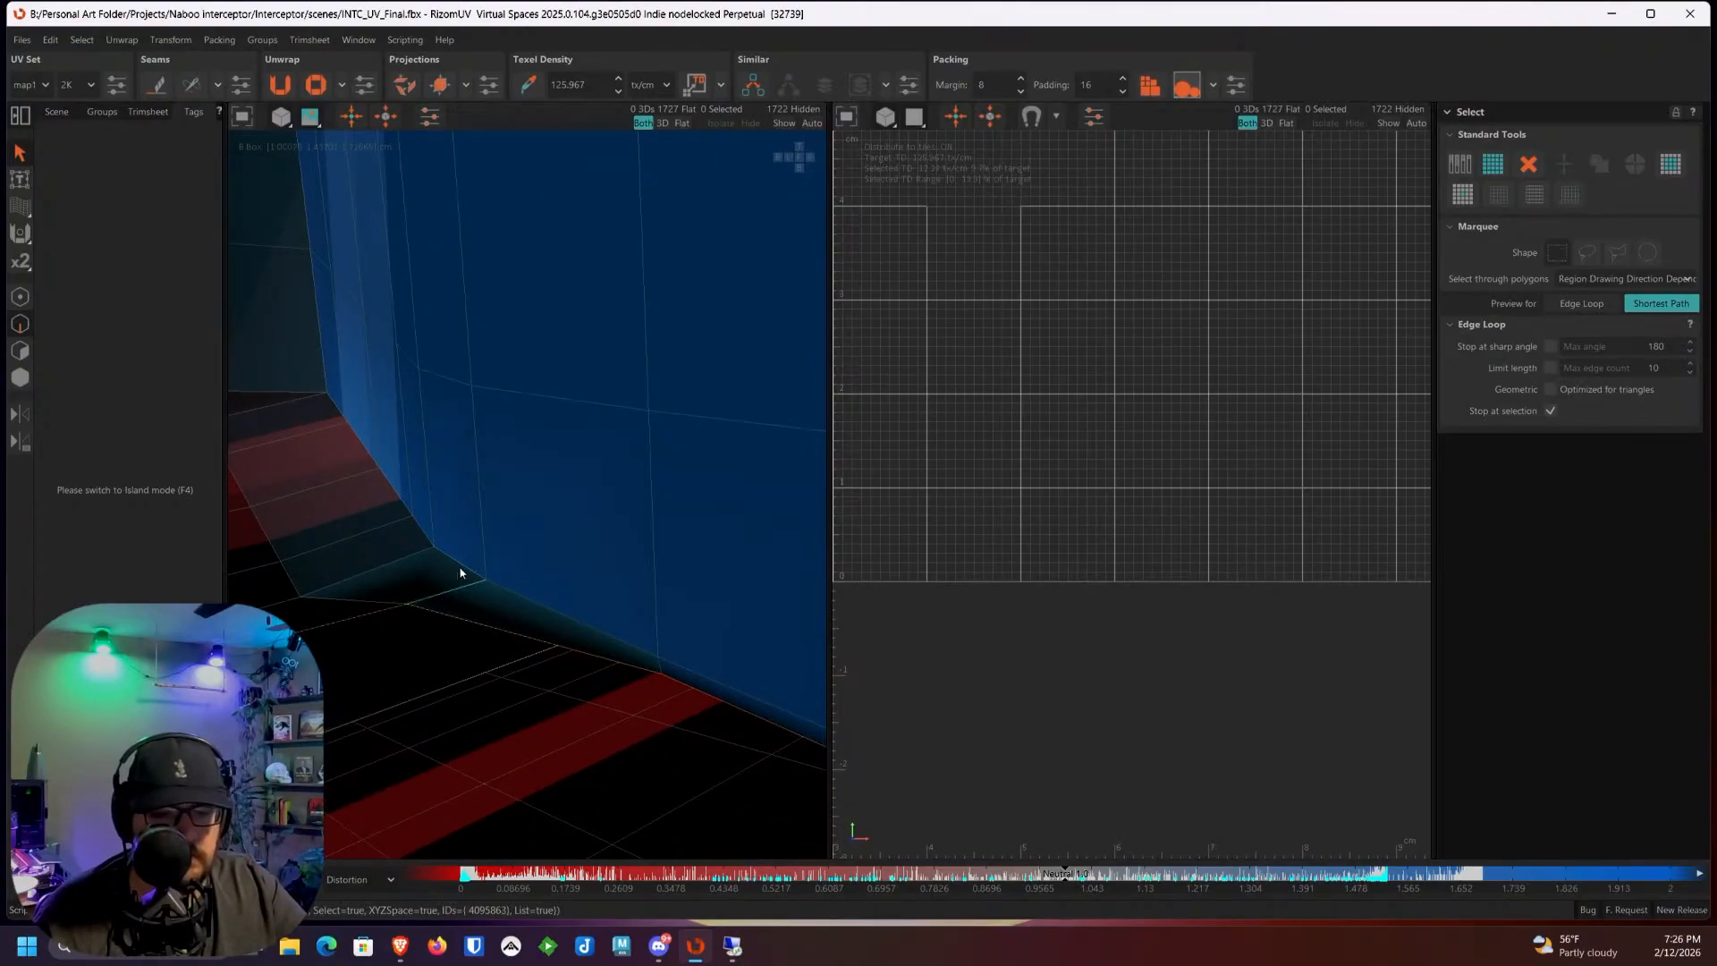
shift+click(334, 403)
Step: Extend the seam selection up the bracket's inner edge to its upper corner against the fin
scroll(334, 399, down, 4)
alt+drag(333, 399, 480, 586)
scroll(480, 664, down, 3)
shift+click(481, 277)
Step: Select the bracket's top edge and the edge down its opposite side against the fin, and cut along the completed selection
alt+drag(480, 275, 475, 452)
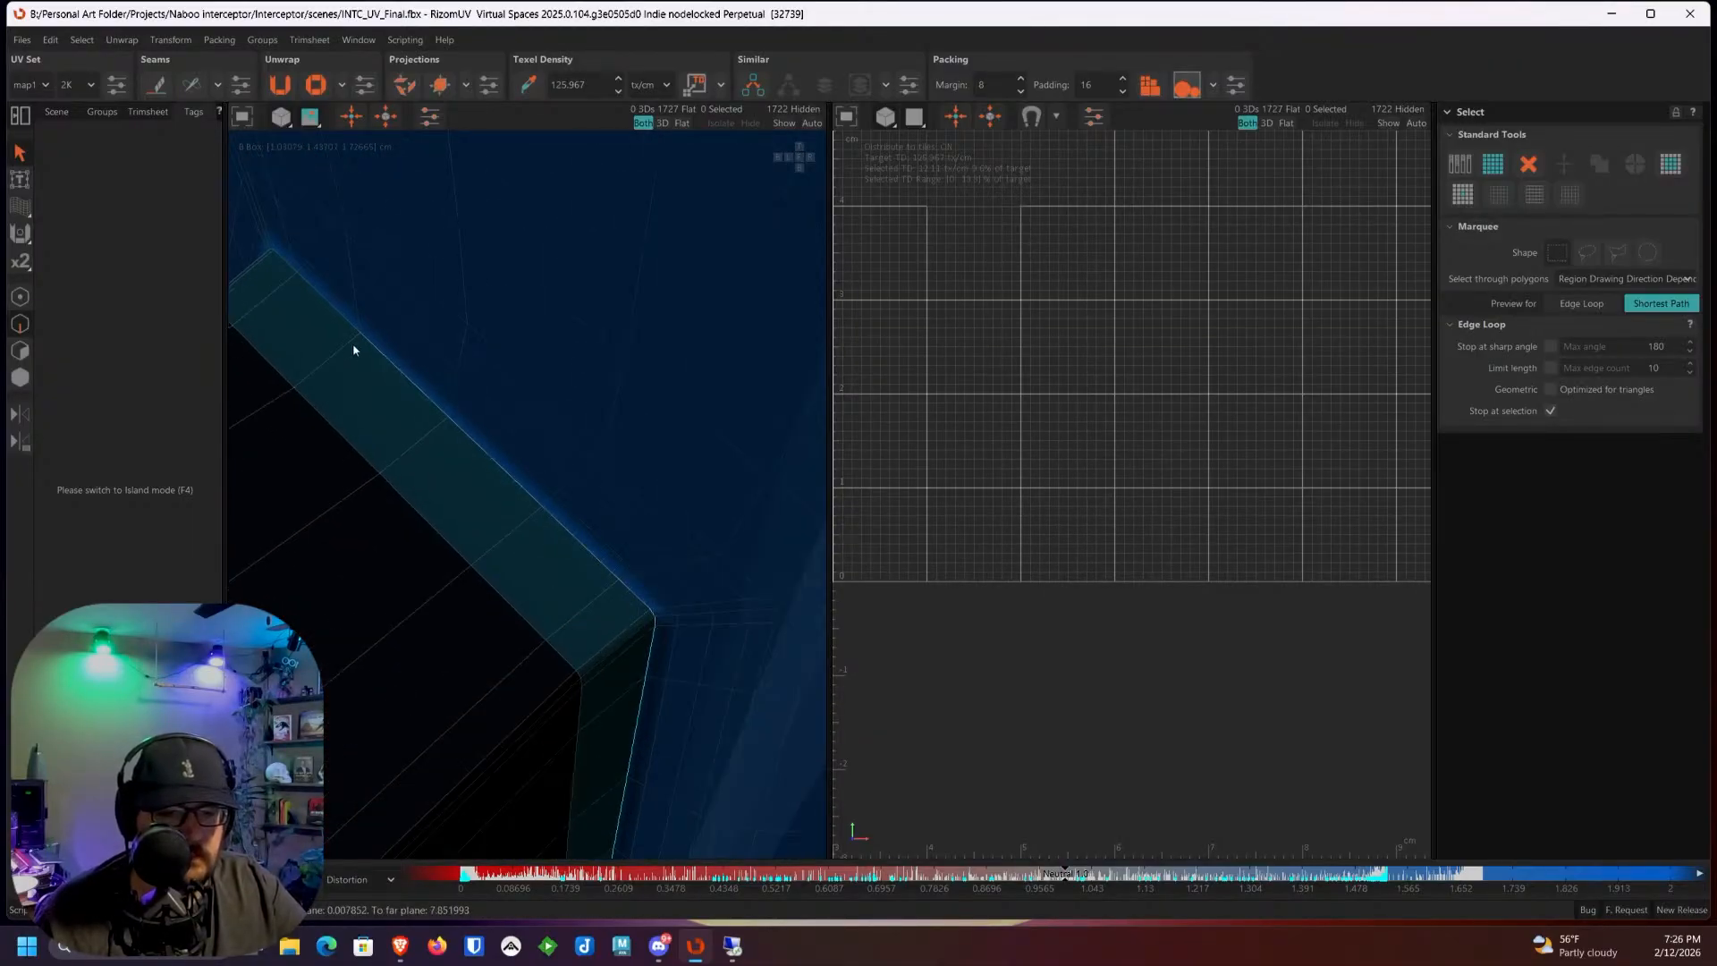
shift+click(285, 269)
alt+drag(285, 313, 394, 698)
alt+middle_drag(395, 697, 421, 582)
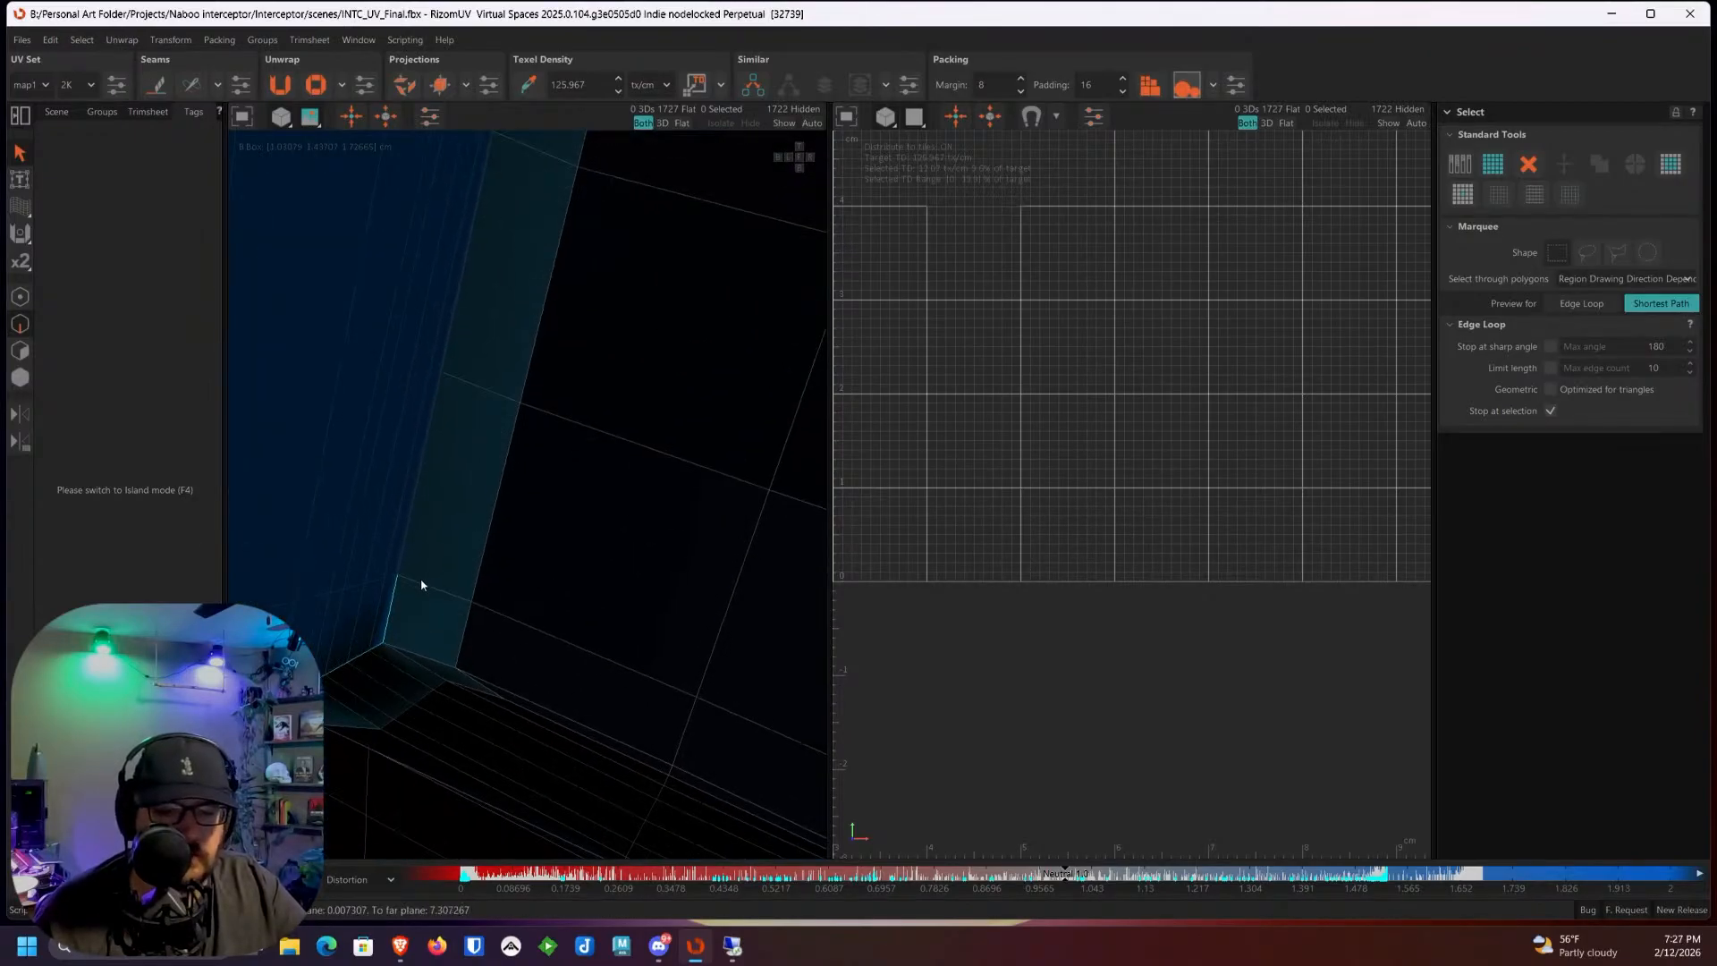
shift+click(411, 560)
scroll(408, 561, down, 5)
scroll(408, 562, down, 5)
alt+drag(410, 570, 612, 481)
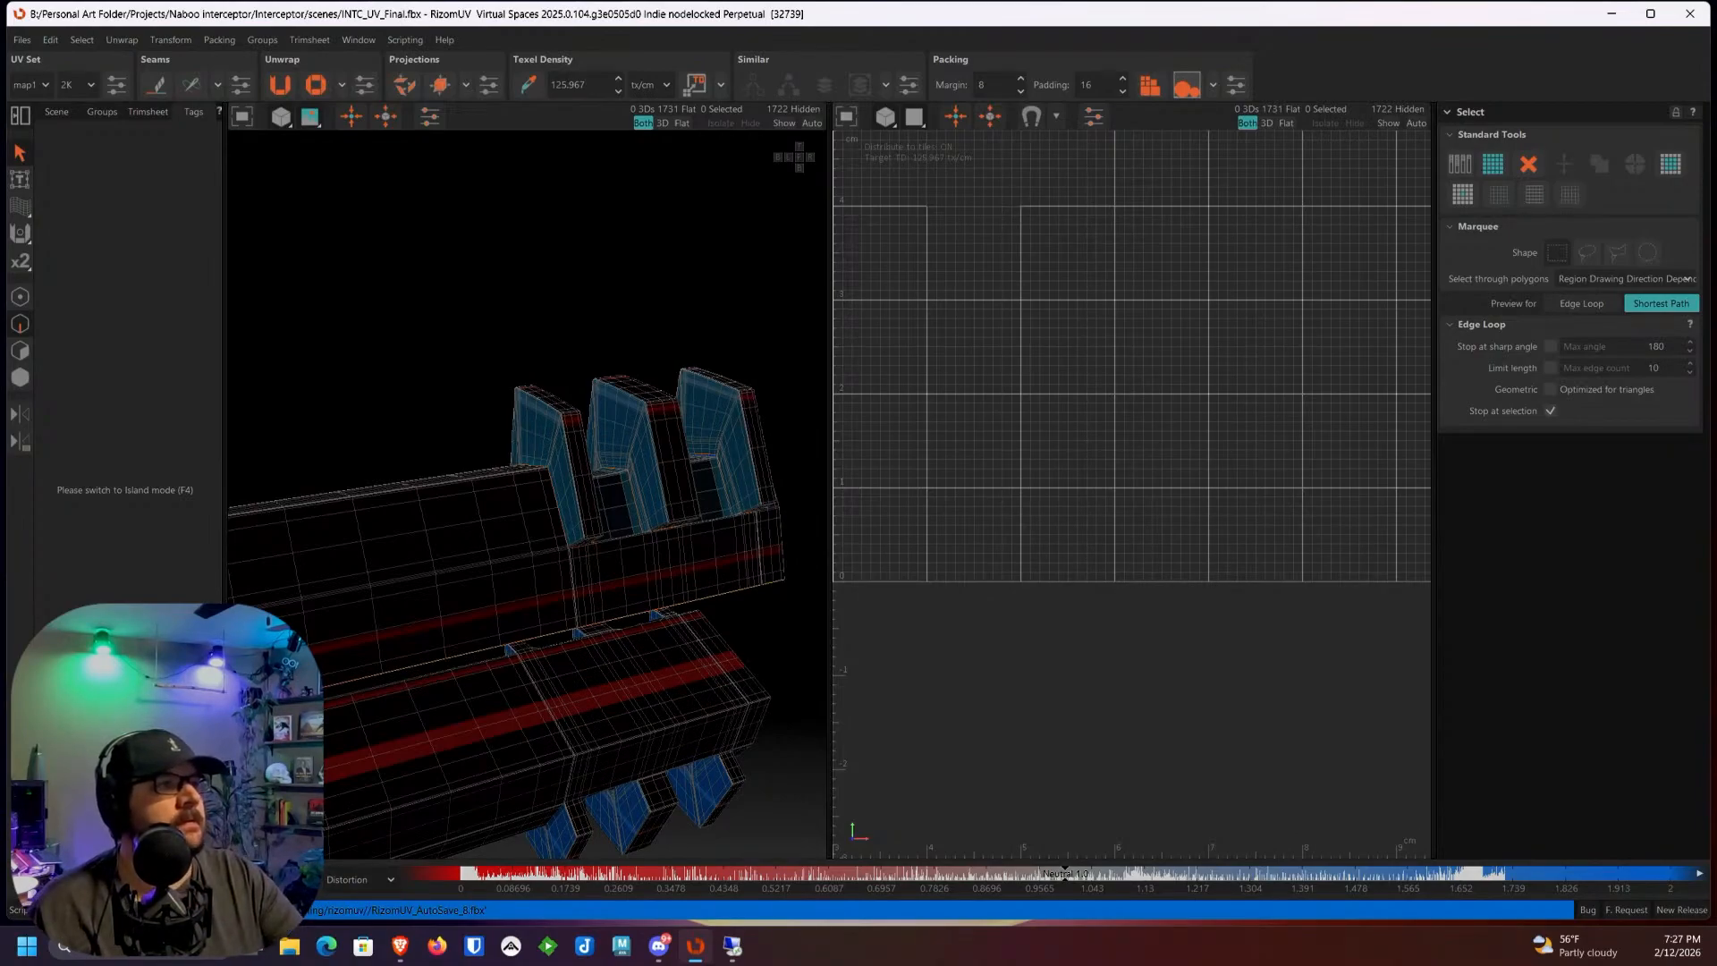
Step: Start a new seam selection by shortest path on the long outer edge of the next uncut fin
middle_drag(602, 498, 656, 417)
alt+drag(678, 412, 636, 421)
scroll(487, 332, up, 3)
alt+middle_drag(486, 332, 591, 347)
alt+drag(592, 347, 629, 330)
scroll(590, 400, up, 5)
alt+drag(564, 459, 563, 491)
click(564, 490)
shift+click(598, 357)
Step: Extend the new seam selection further along the fin's outer edge toward its upper corner
alt+middle_drag(665, 300, 571, 522)
alt+drag(571, 522, 587, 518)
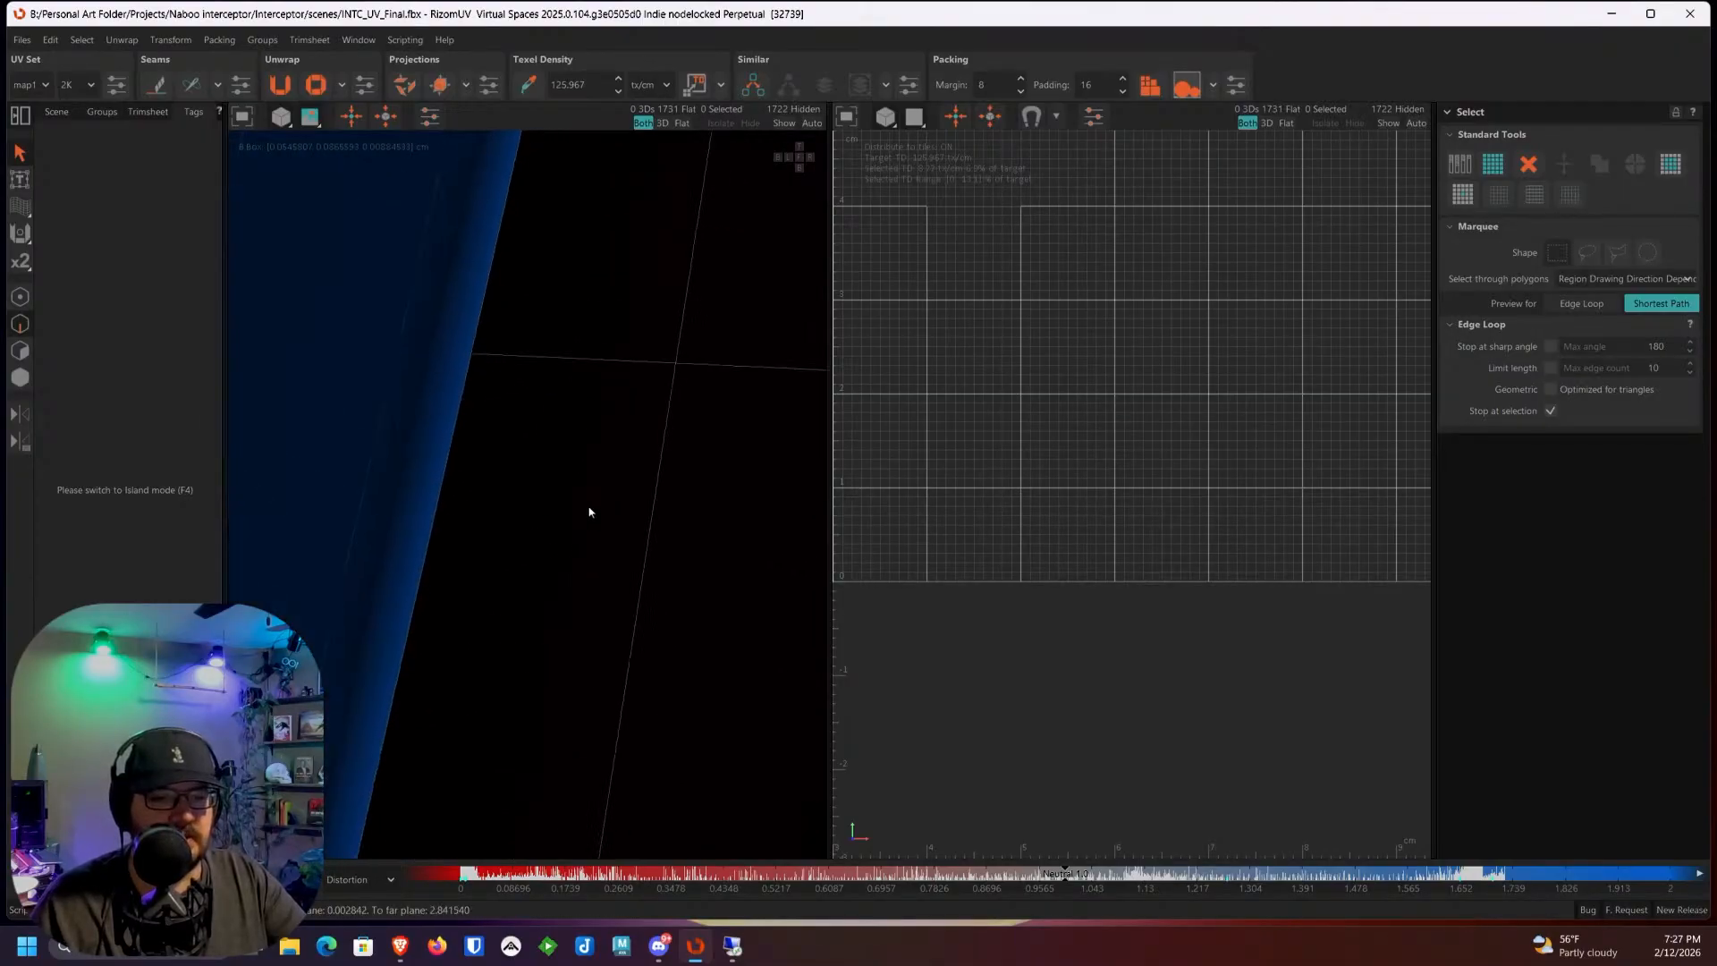
scroll(587, 518, down, 3)
alt+drag(644, 387, 552, 552)
shift+click(520, 385)
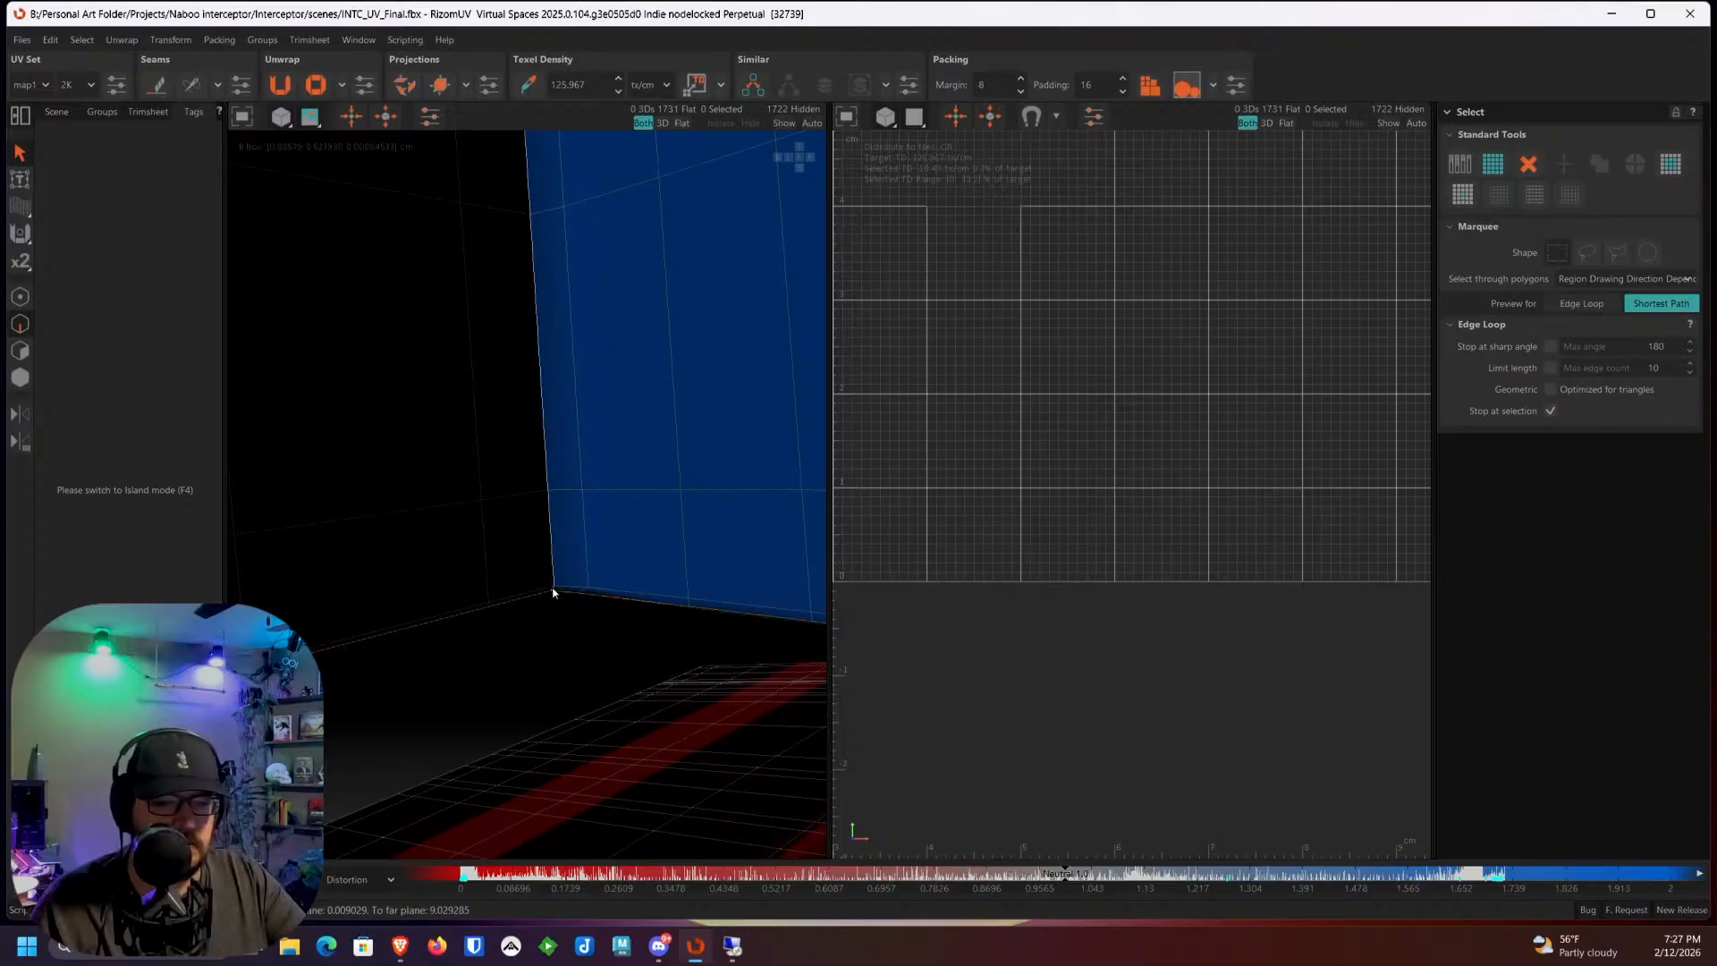
Step: Continue the shortest-path seam selection around the fin's other side face where it borders the bracket's end faces
alt+drag(560, 605, 582, 525)
drag(581, 526, 495, 545)
scroll(642, 459, down, 6)
scroll(594, 486, up, 6)
shift+click(446, 484)
alt+middle_drag(537, 385, 502, 491)
shift+click(500, 420)
alt+drag(500, 423, 415, 436)
shift+click(497, 288)
Step: Select the short edges around the corner facet at the fin's base, undoing one wrong pick
alt+drag(642, 460, 601, 501)
click(655, 454)
key(ctrl+z)
click(600, 504)
click(605, 546)
click(759, 545)
scroll(759, 545, down, 3)
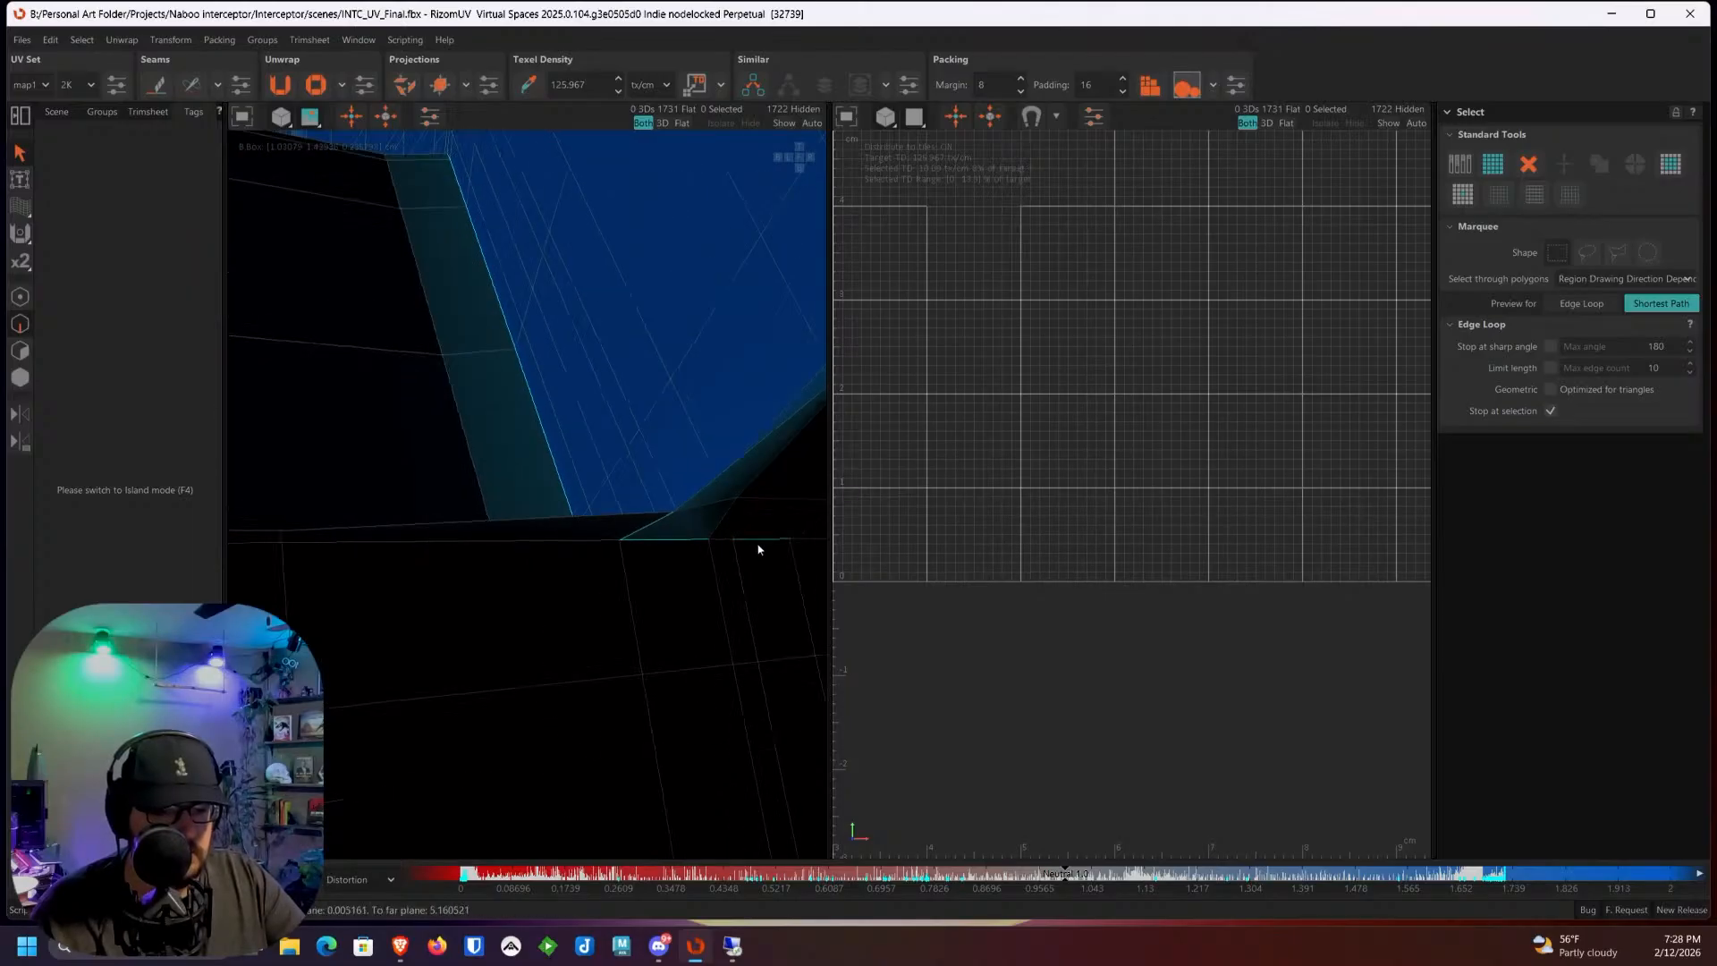
Step: Select the edge loop along the bottom of the fin's narrow outer side to its far tip
alt+drag(759, 545, 579, 529)
scroll(536, 521, up, 4)
double_click(454, 501)
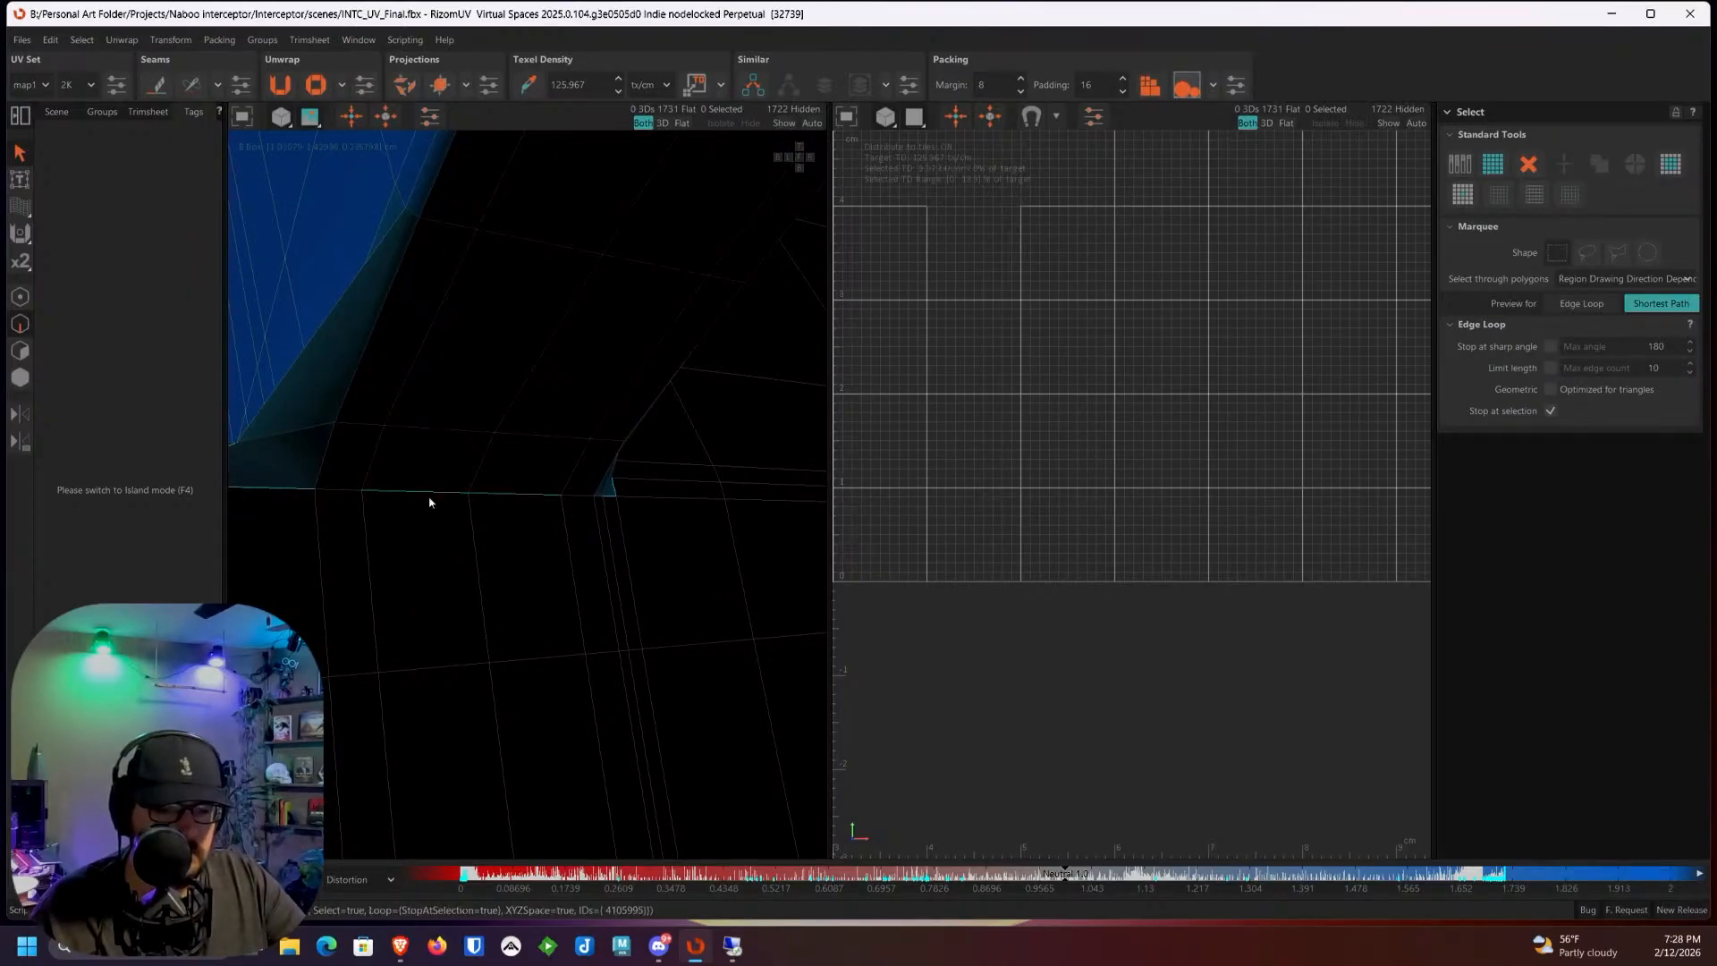
alt+drag(457, 491, 531, 481)
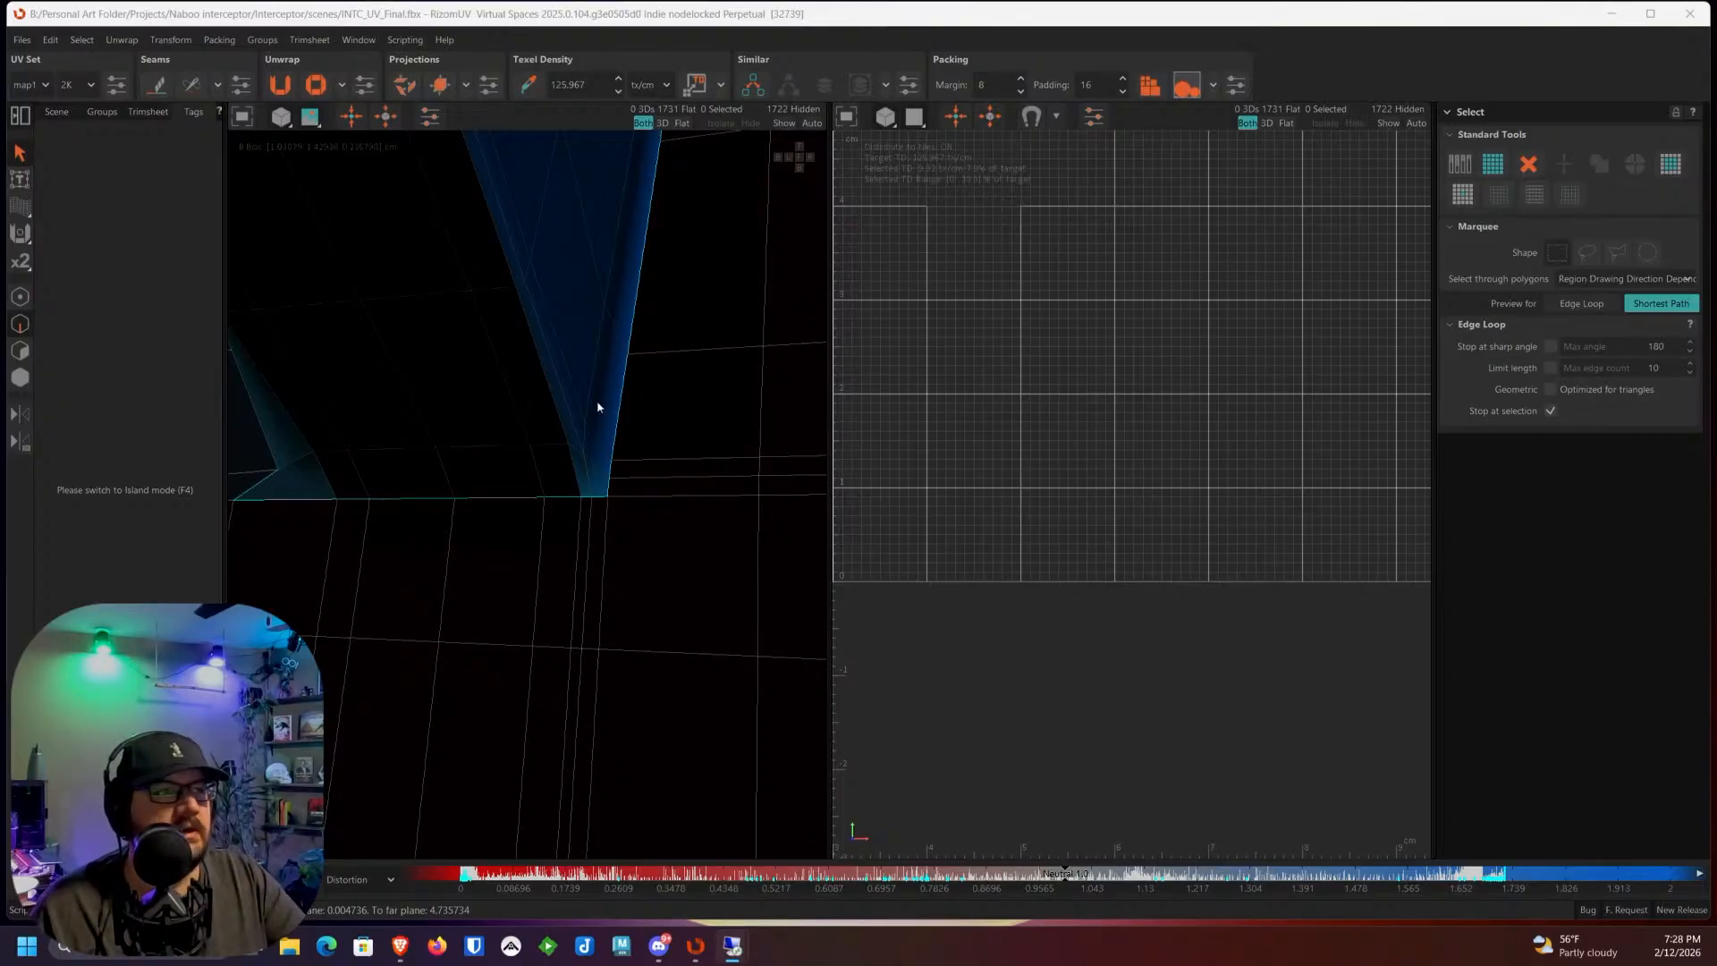
Step: Add the short edges where the bracket's sloped facet meets the fin's side face at the lower corner
scroll(597, 404, down, 10)
alt+drag(598, 405, 562, 435)
scroll(537, 366, up, 5)
ctrl+click(552, 444)
ctrl+click(520, 462)
scroll(520, 462, down, 3)
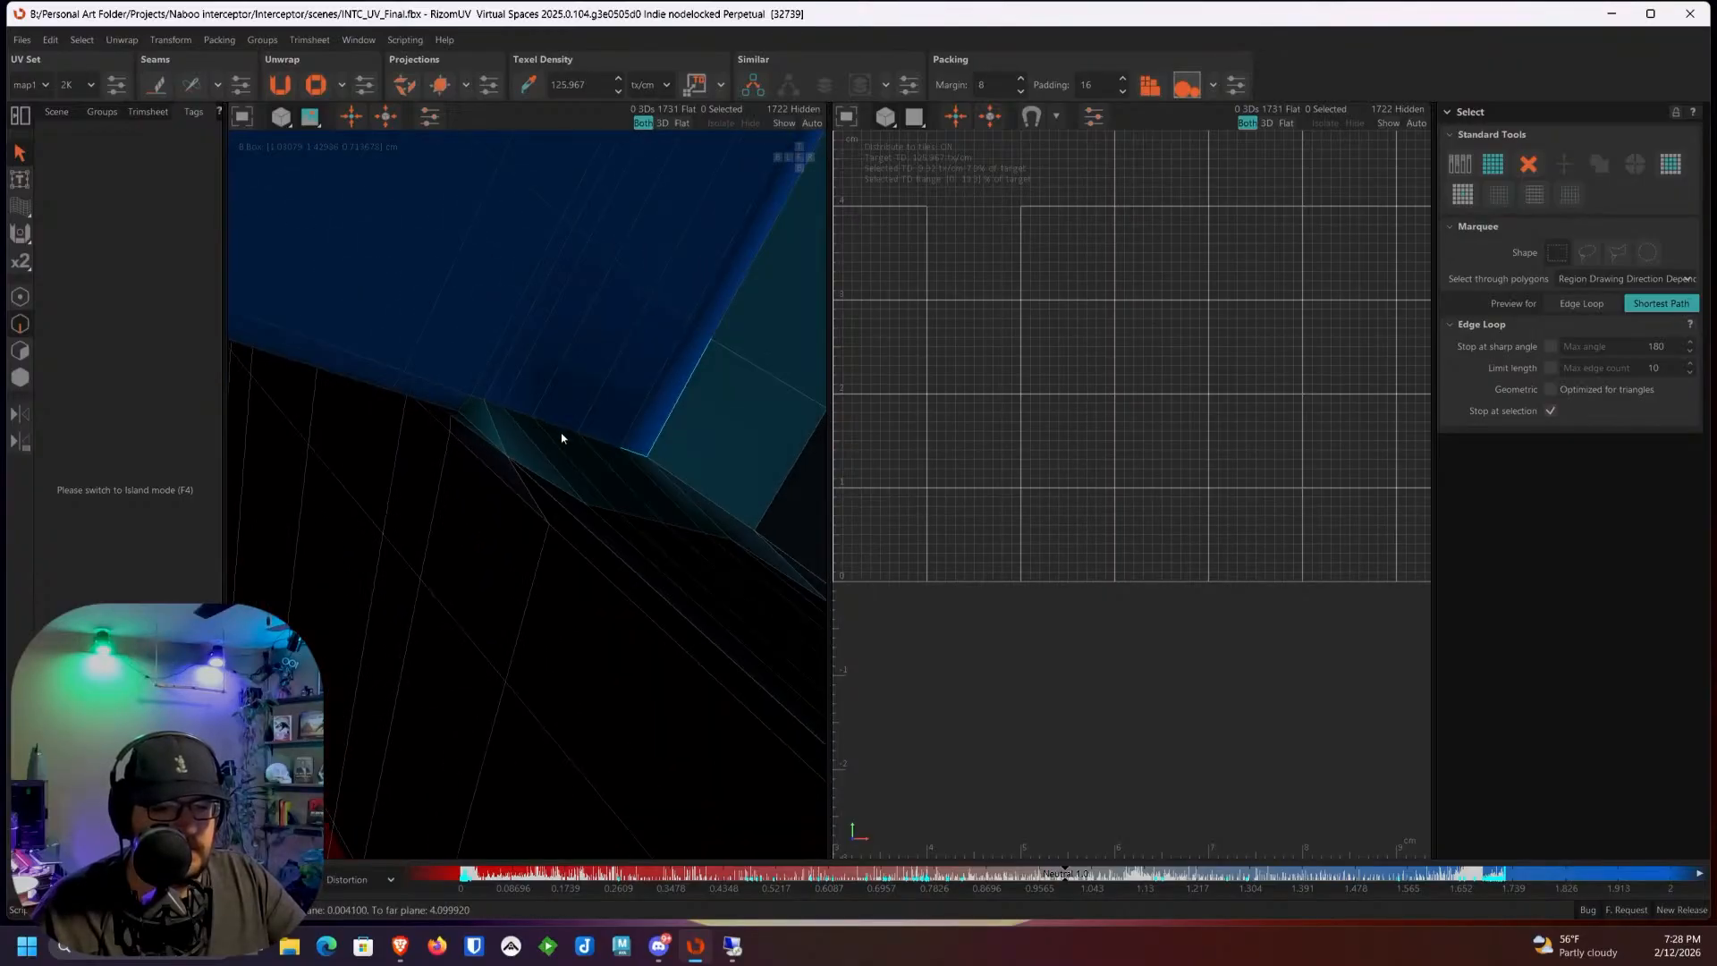
ctrl+click(465, 411)
alt+drag(464, 411, 495, 391)
ctrl+click(483, 387)
ctrl+click(486, 391)
Step: Extend the seam selection by shortest path along the sloped facet and the bracket's edge to its upper corner
alt+drag(384, 403, 762, 503)
alt+drag(729, 426, 751, 411)
click(744, 405)
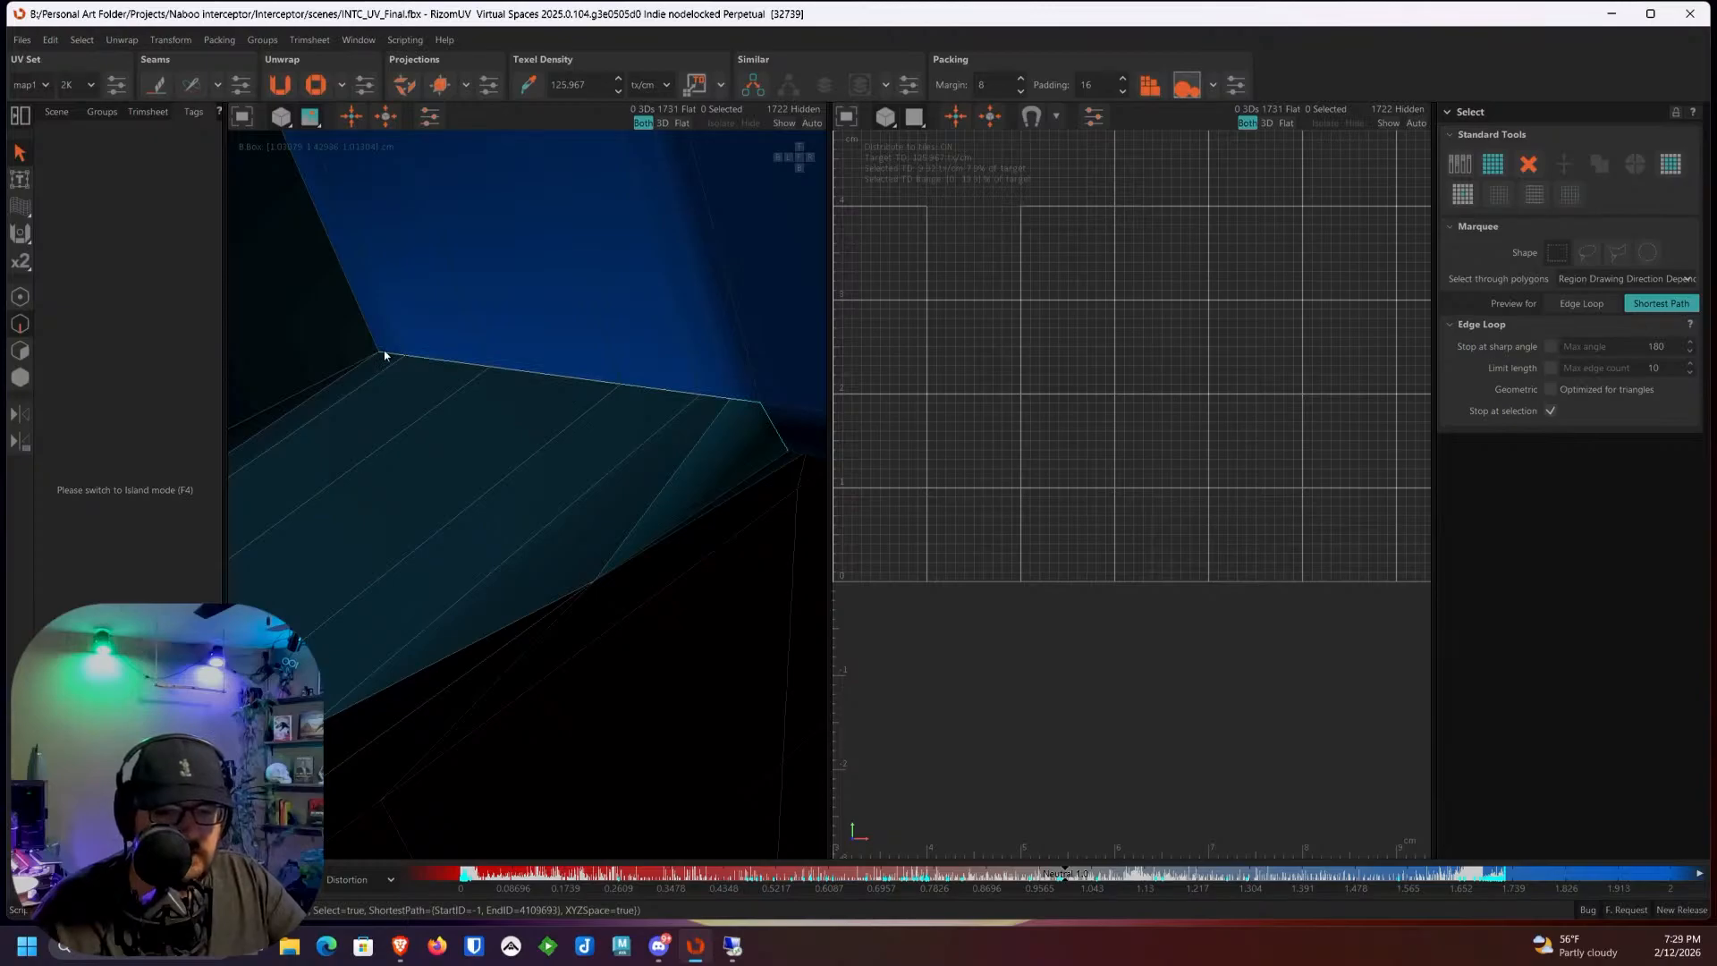
alt+drag(368, 325, 363, 414)
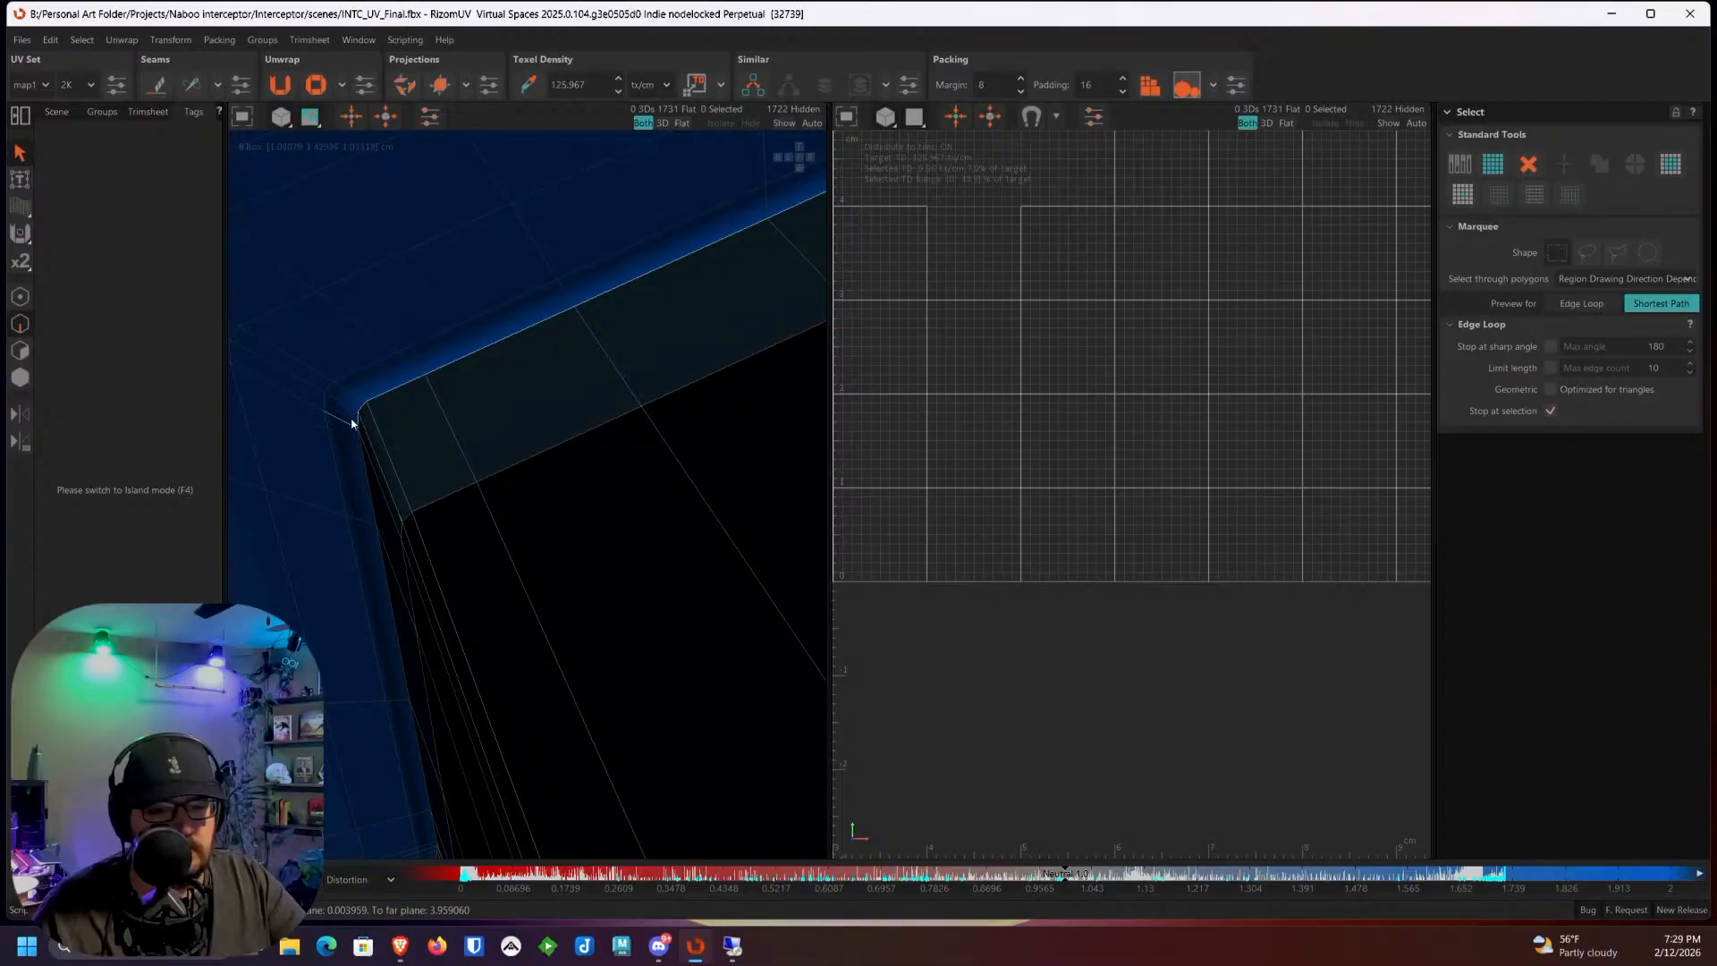
click(354, 423)
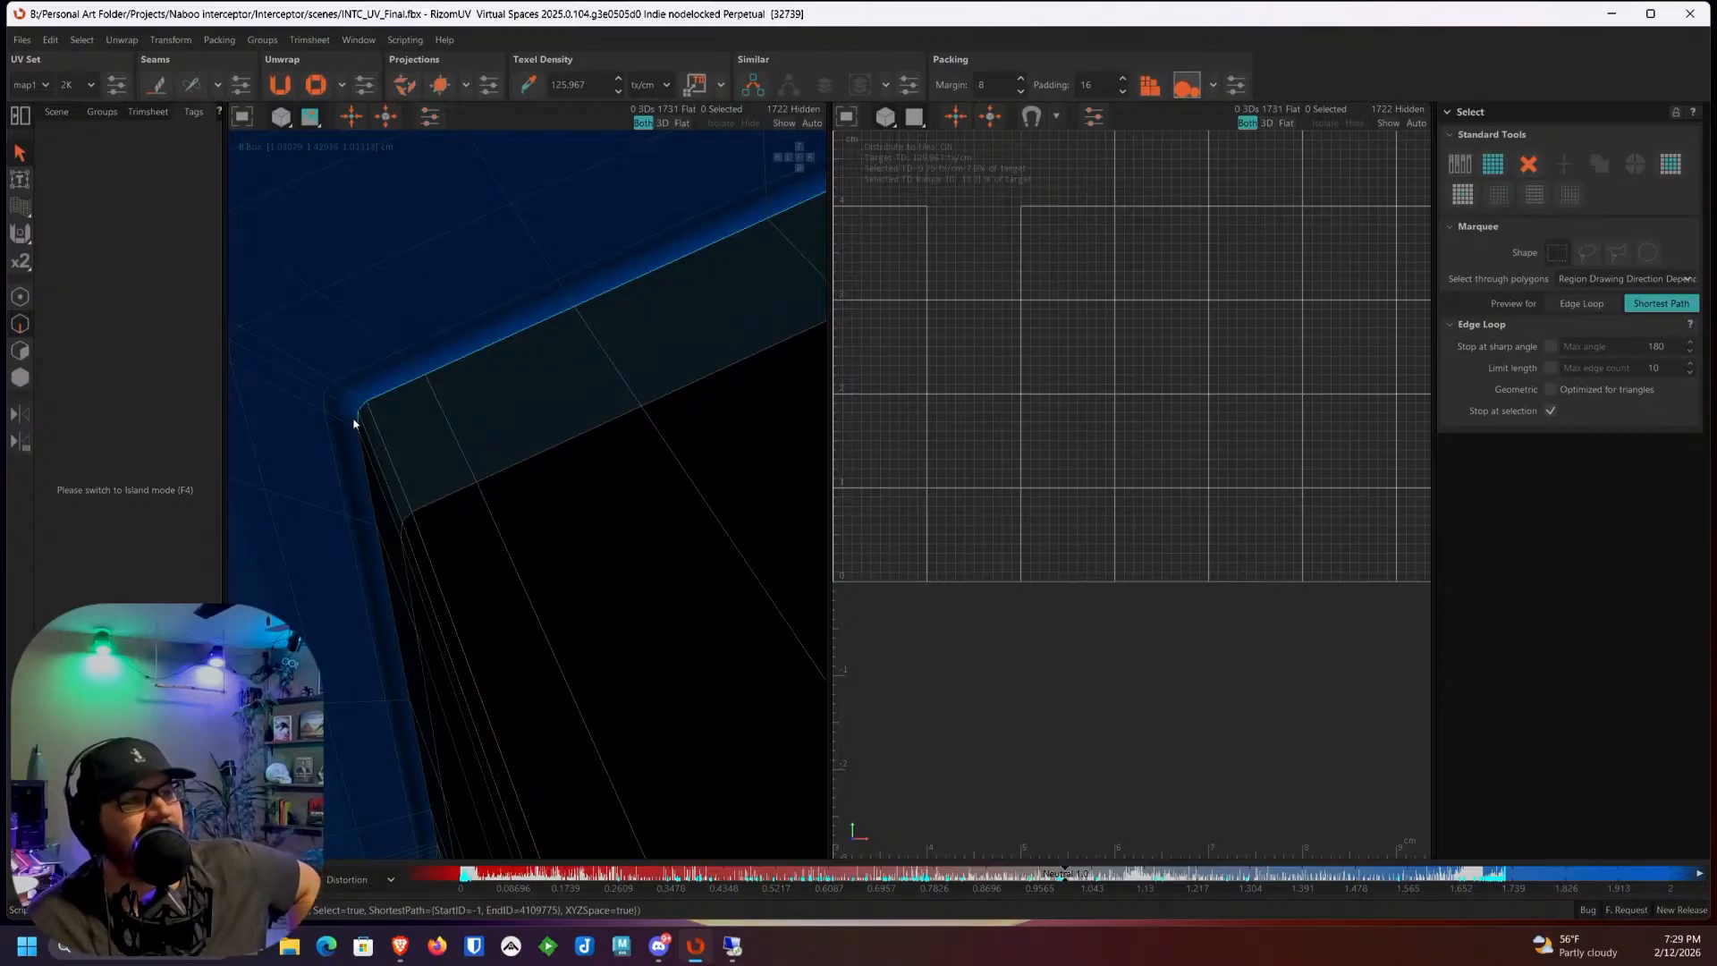
Step: Add the short edge at the lower corner where the sloped facet ends against the fin's side face
alt+drag(354, 424, 459, 586)
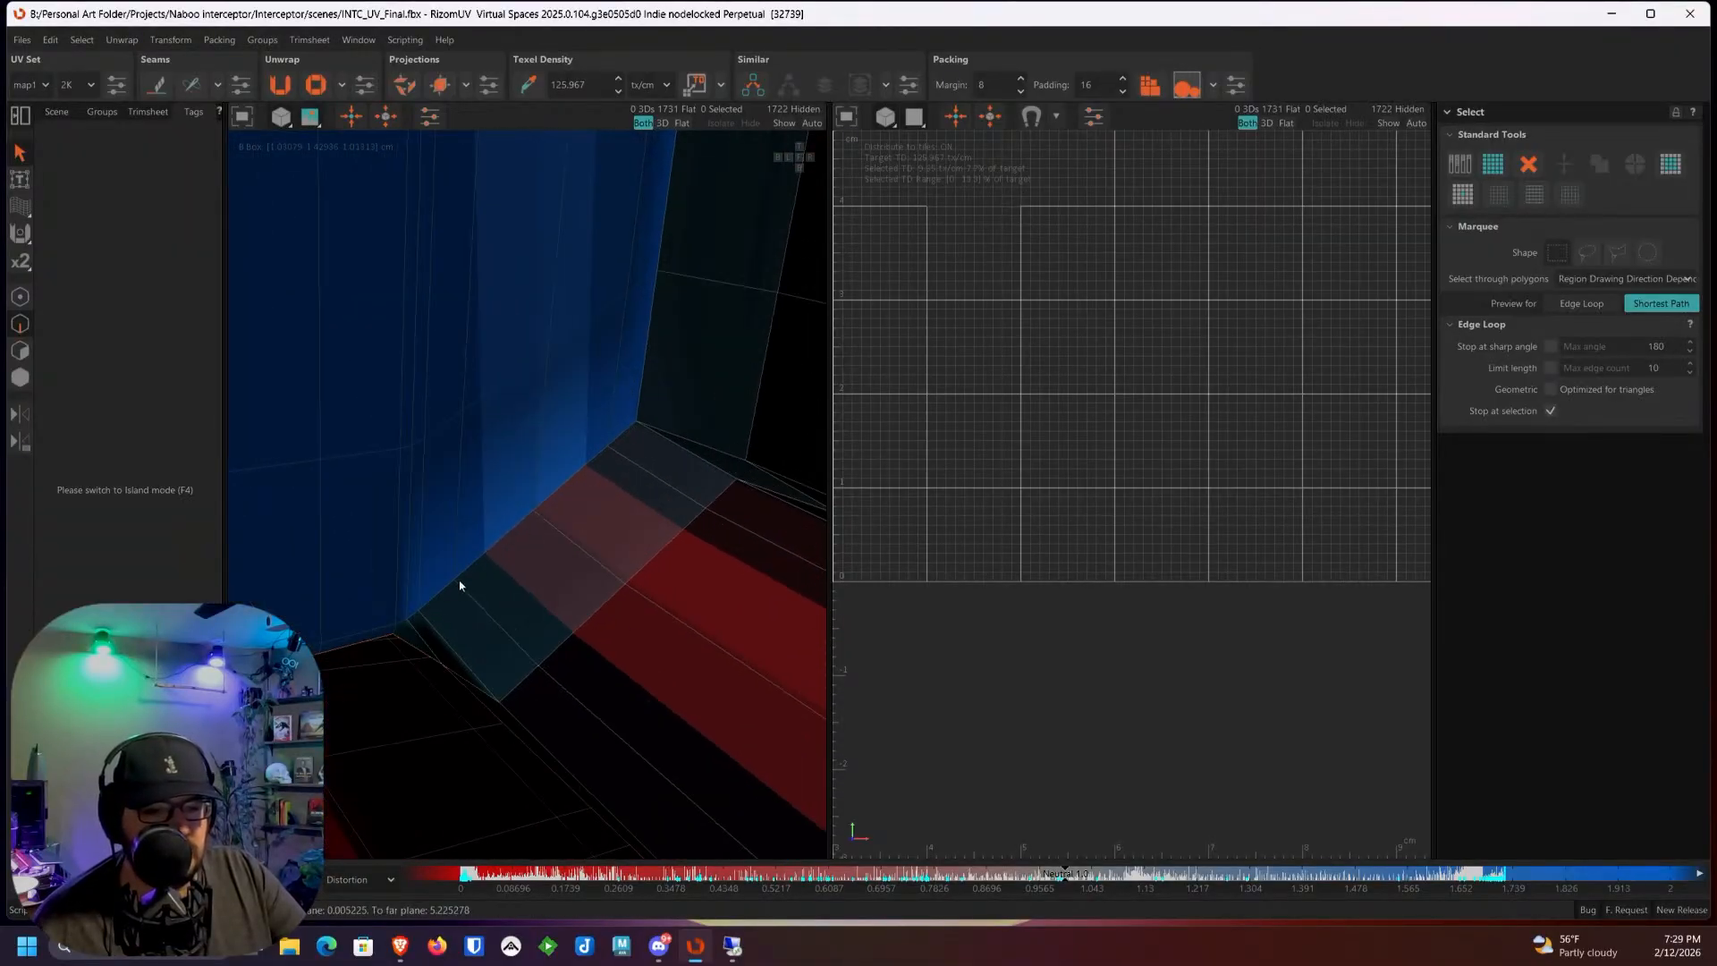
alt+middle_drag(415, 618, 474, 557)
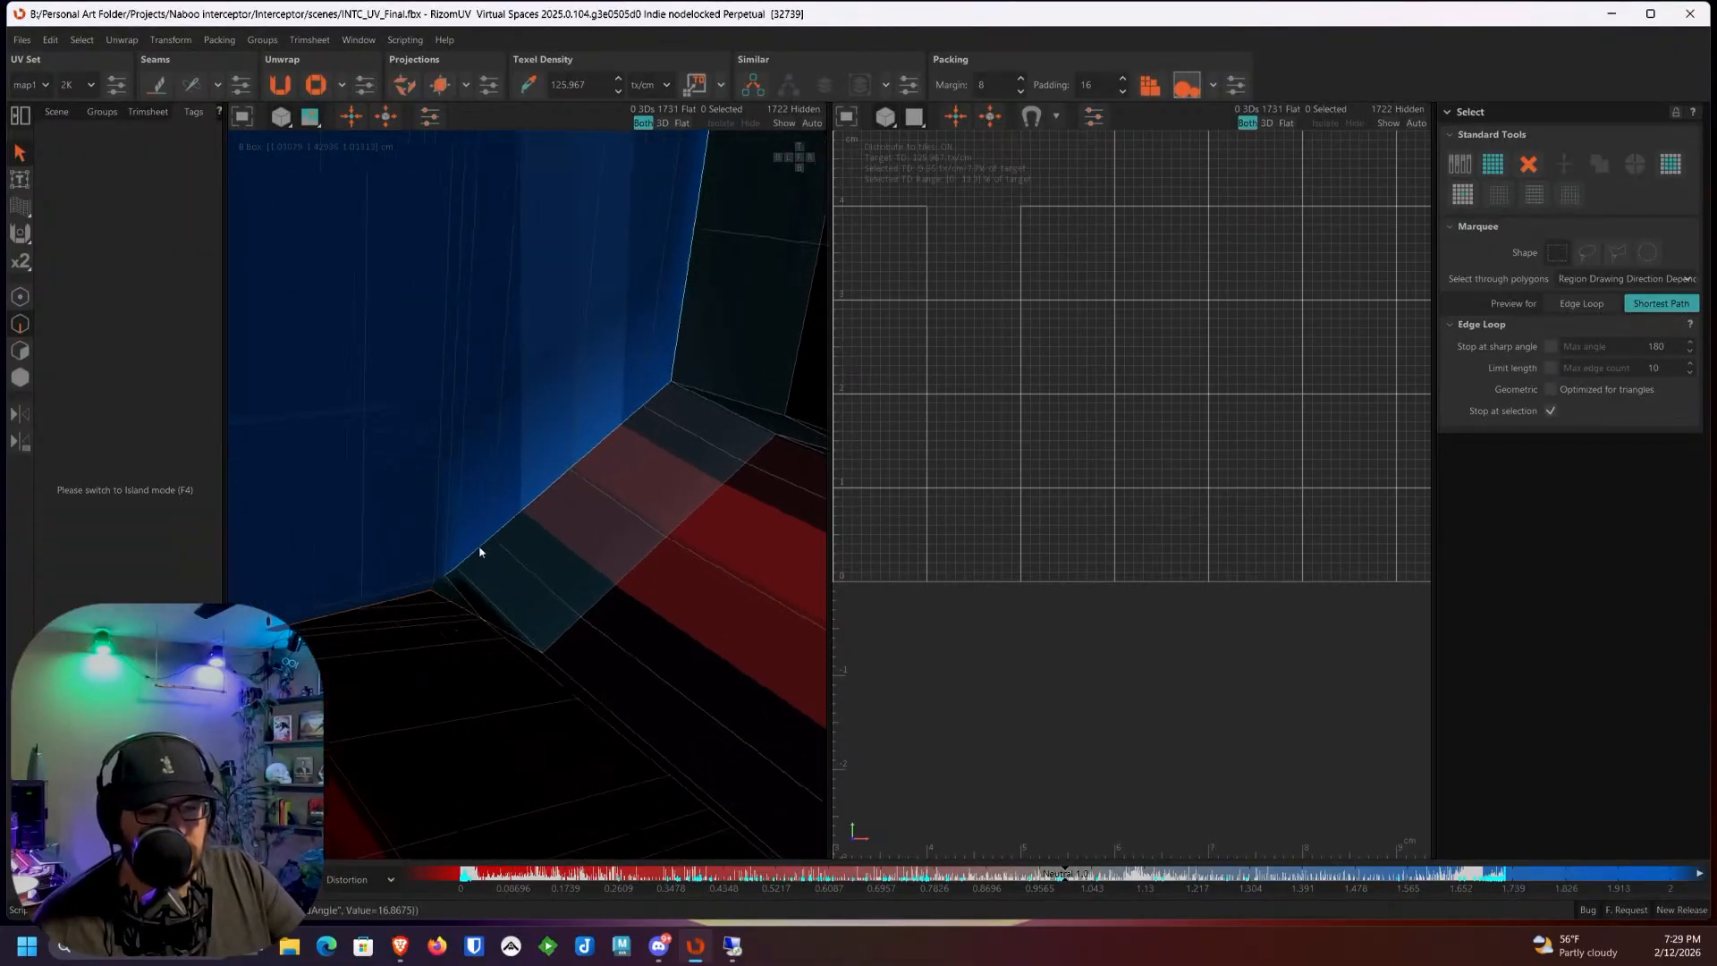
scroll(469, 557, up, 5)
click(445, 571)
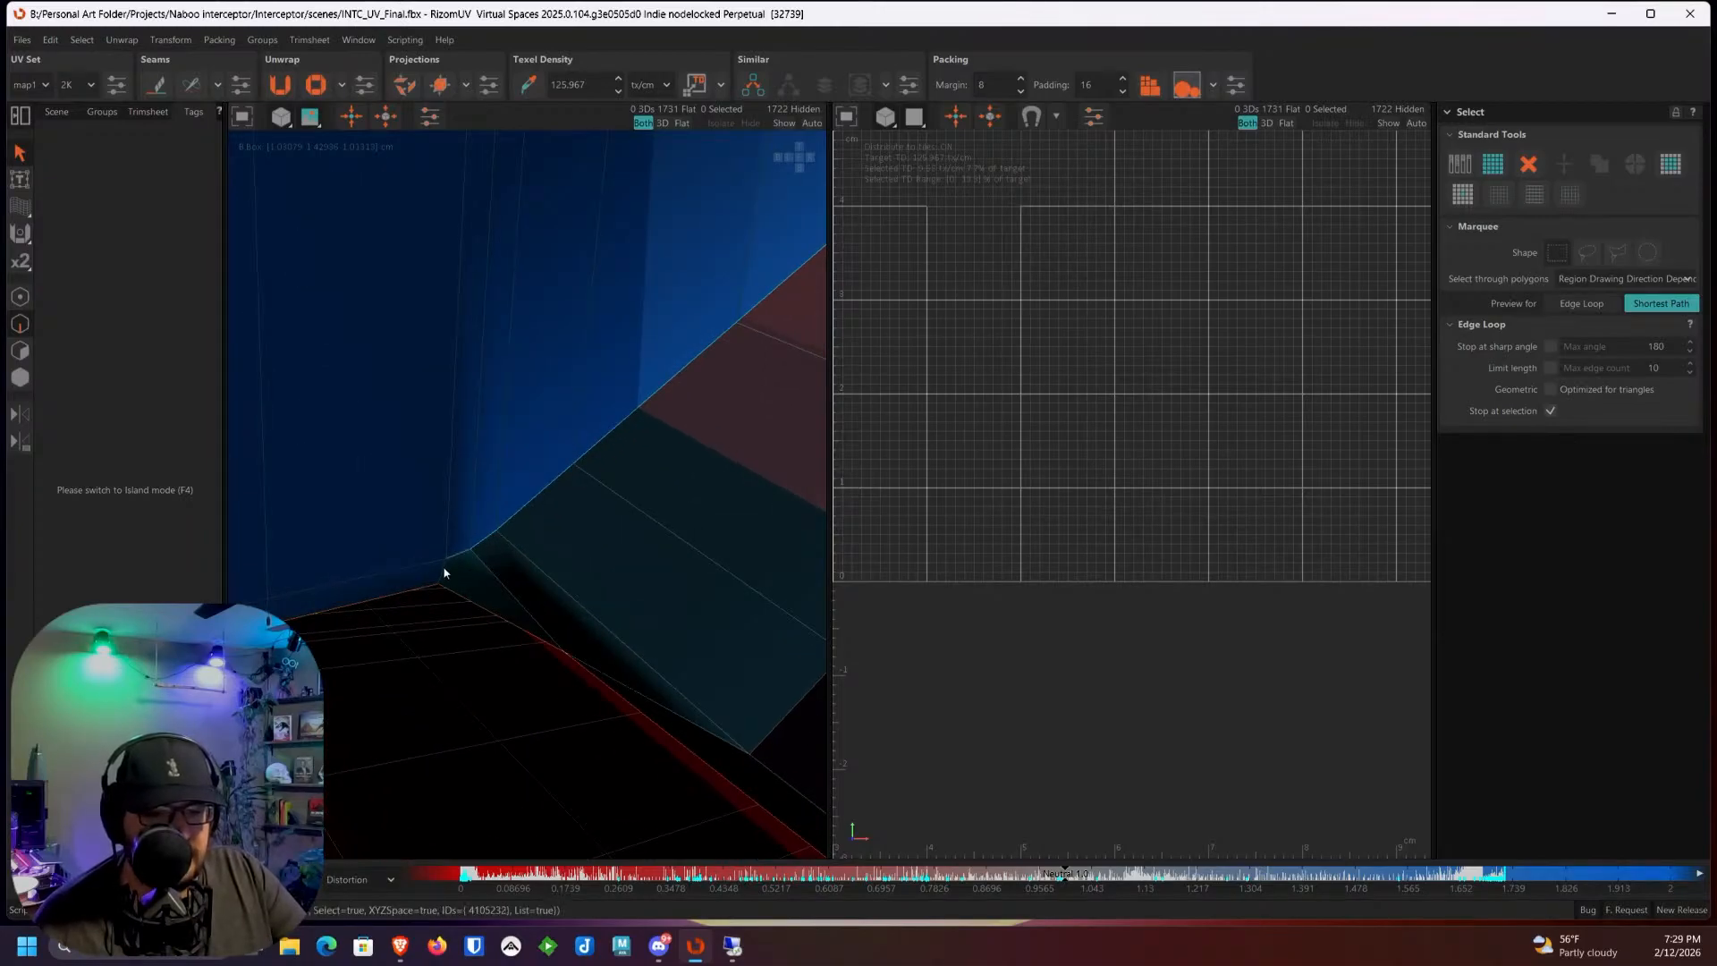
Step: Extend the seam selection on the opposite-facing fin along the sloped facet and around the bracket's upper corner
scroll(445, 572, down, 5)
alt+drag(444, 572, 545, 567)
alt+middle_drag(439, 654, 556, 578)
scroll(556, 579, up, 5)
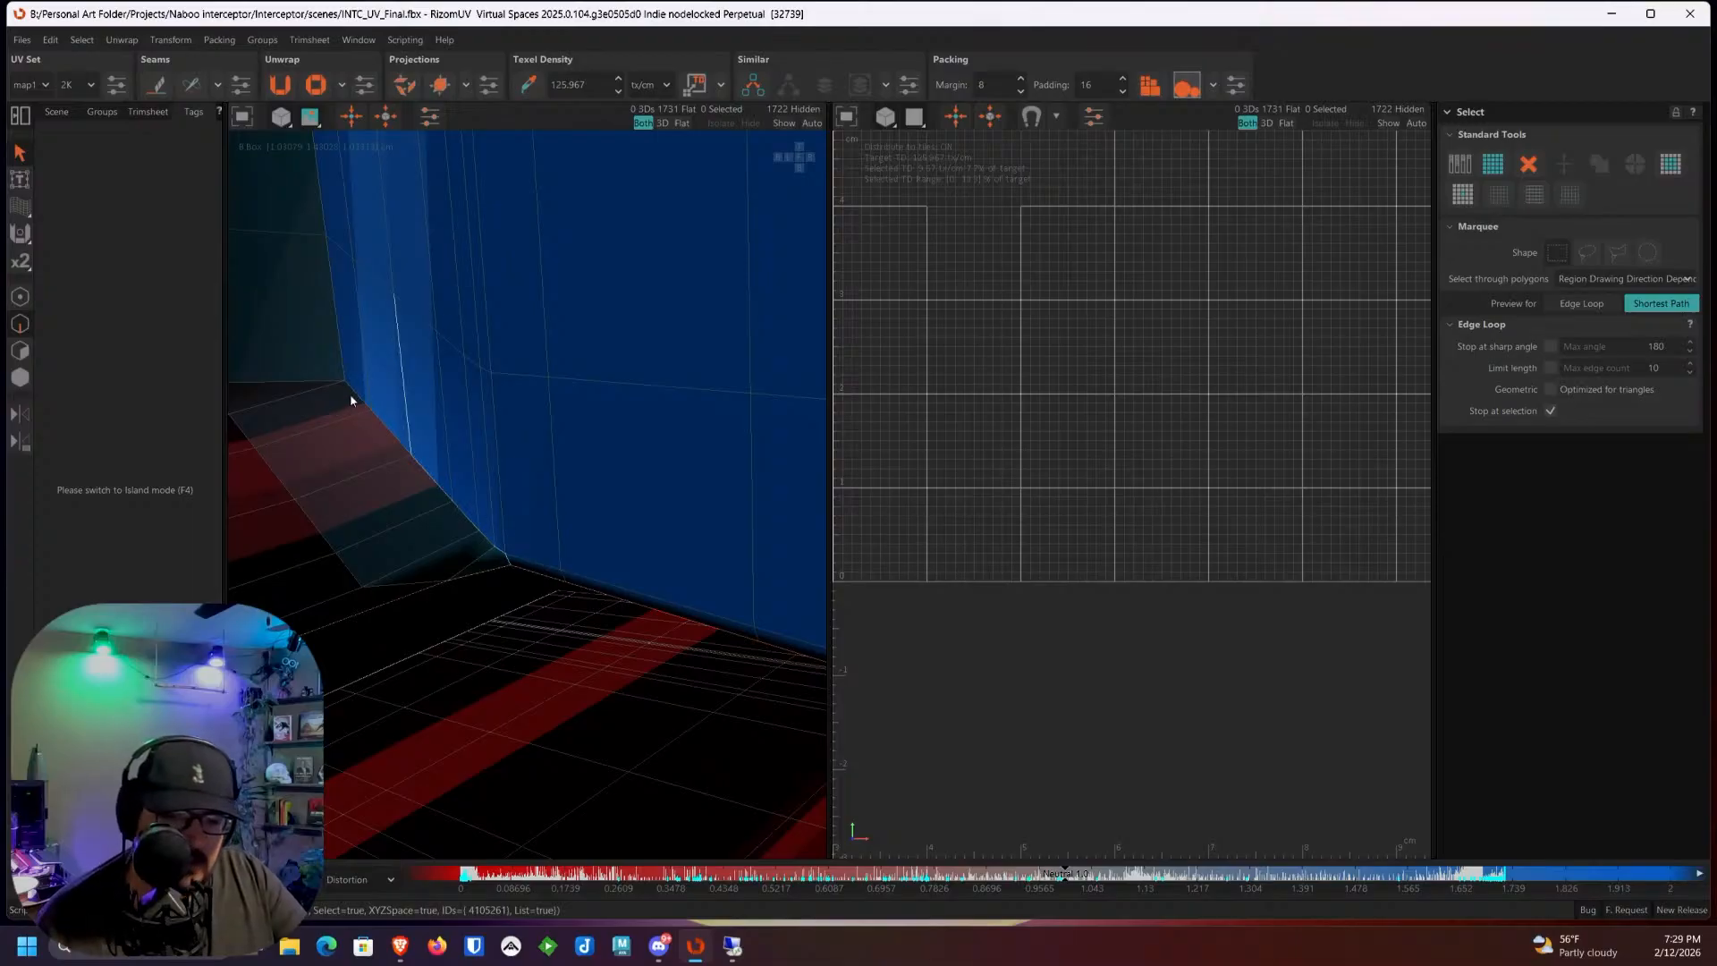
scroll(354, 401, down, 5)
alt+drag(358, 409, 525, 609)
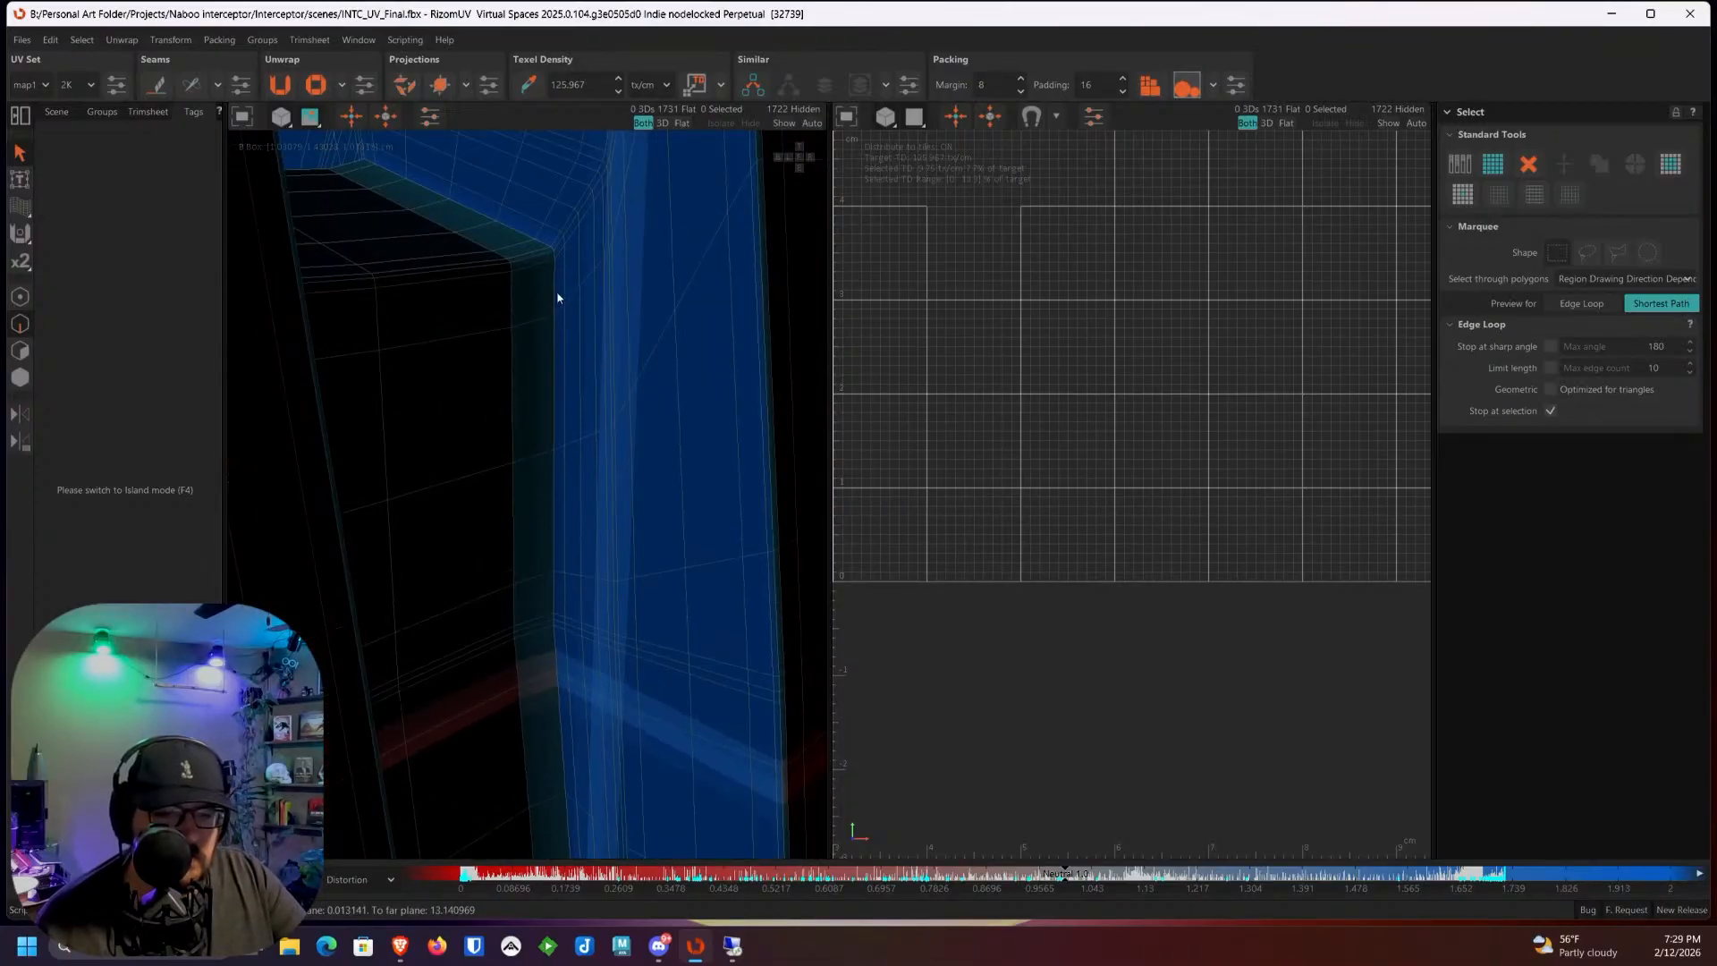
alt+drag(553, 259, 479, 298)
alt+middle_drag(377, 237, 425, 483)
scroll(426, 483, up, 5)
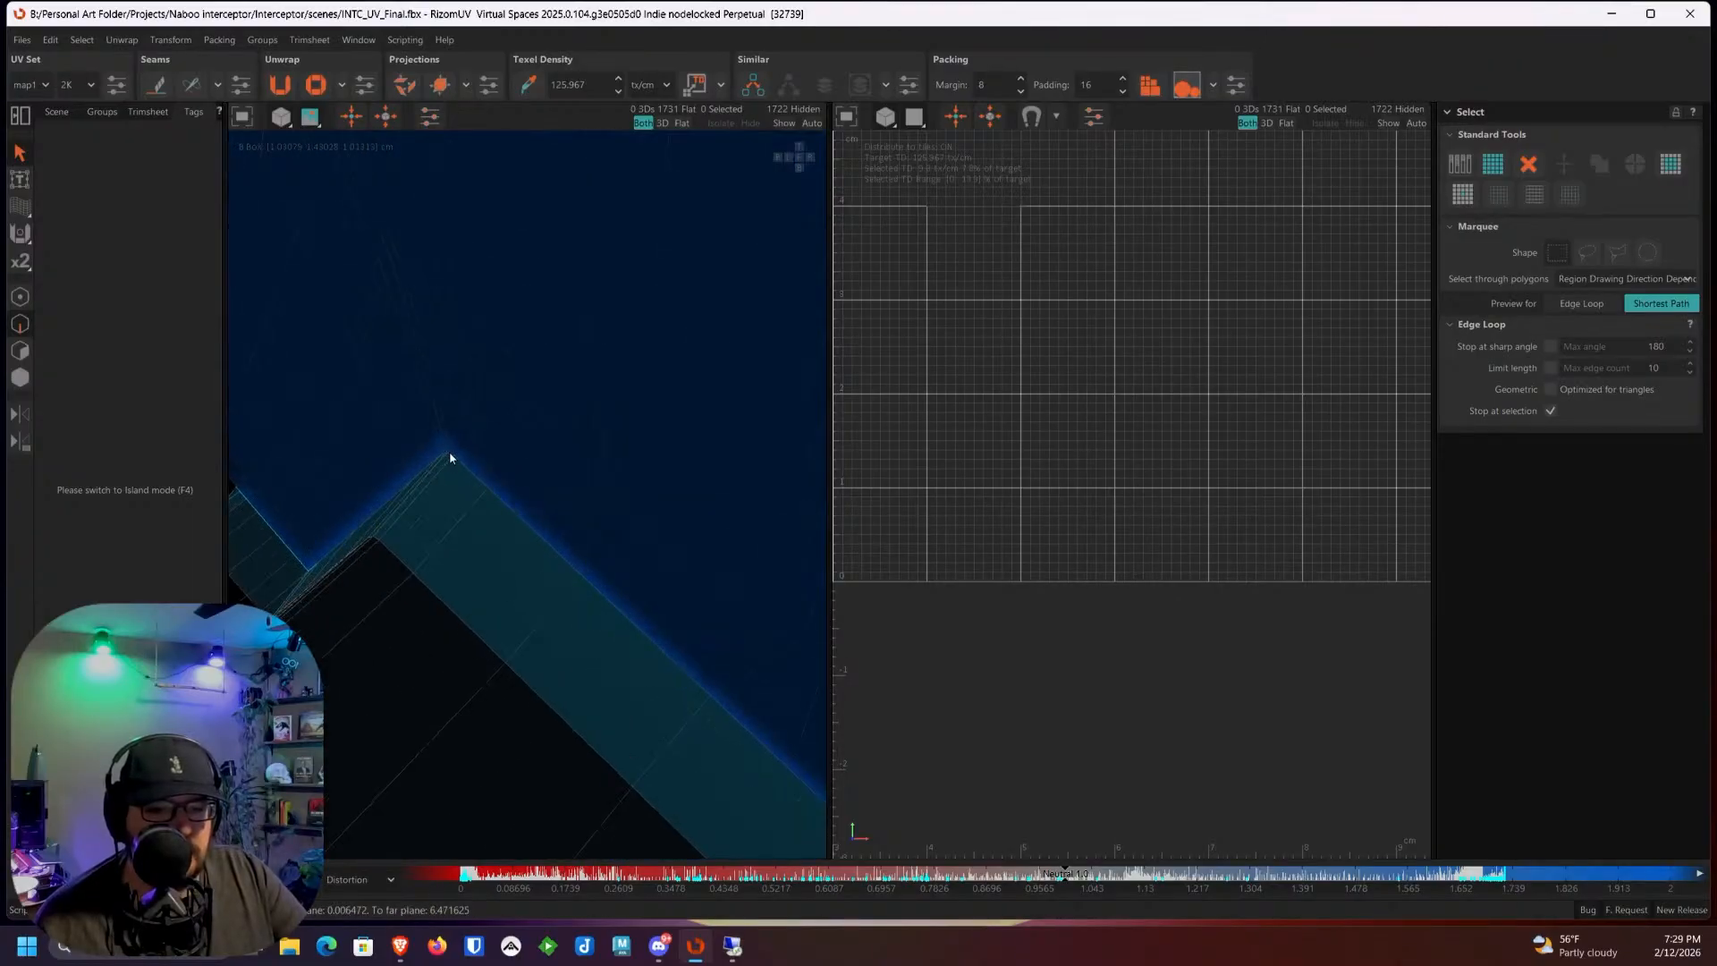
shift+click(453, 463)
alt+drag(428, 487, 609, 462)
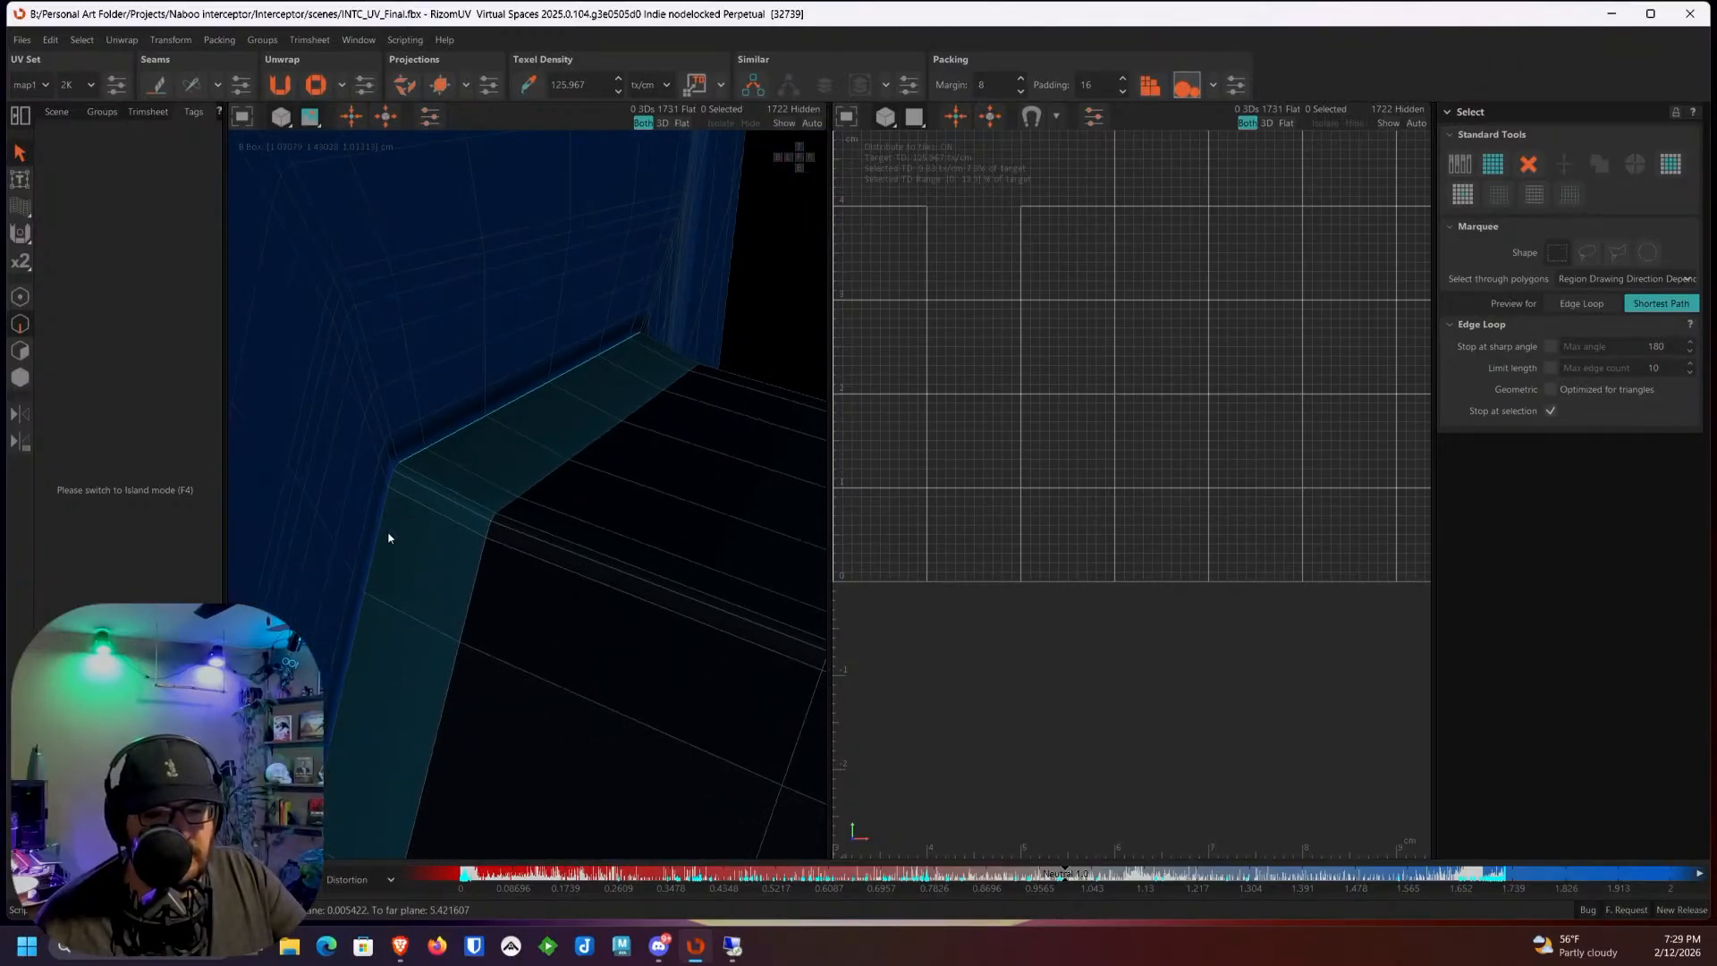
Step: Select the short corner edge and the path along the facet's border at the foot of the neighbouring fin
alt+drag(384, 540, 426, 525)
scroll(420, 524, down, 2)
scroll(420, 524, down, 3)
mouse_move(471, 441)
alt+mouse_down()
mouse_move(586, 429)
mouse_move(656, 453)
mouse_move(494, 432)
alt+mouse_up()
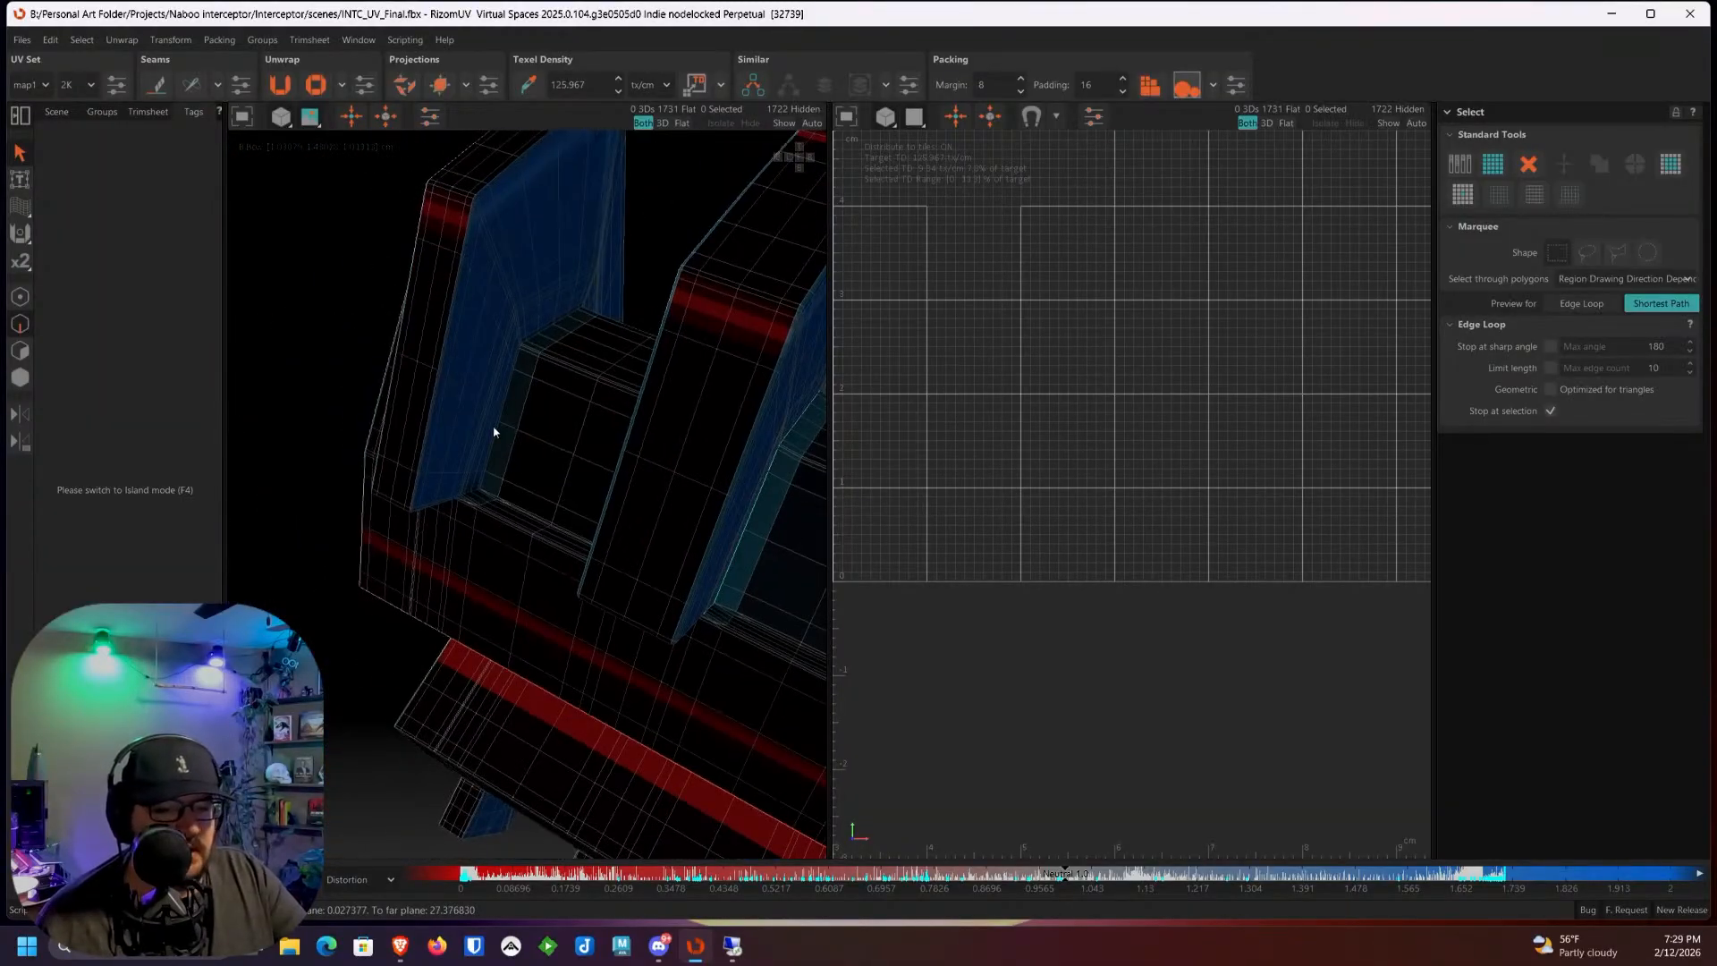
scroll(483, 537, up, 8)
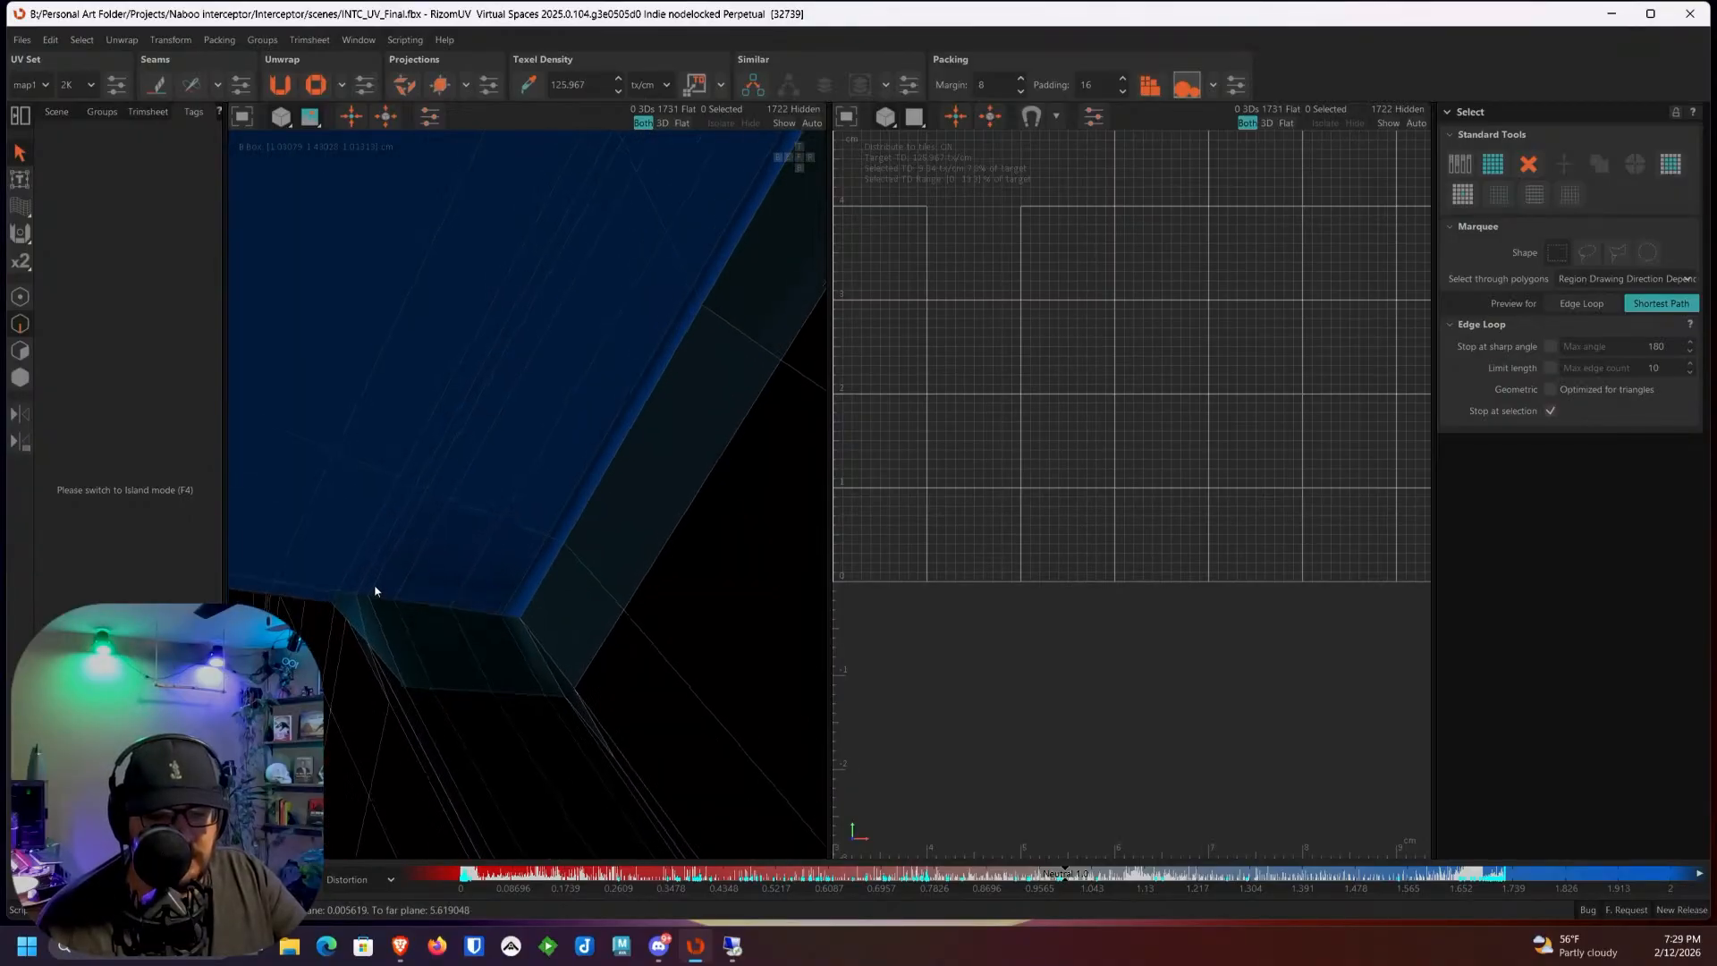
scroll(375, 591, up, 3)
click(316, 575)
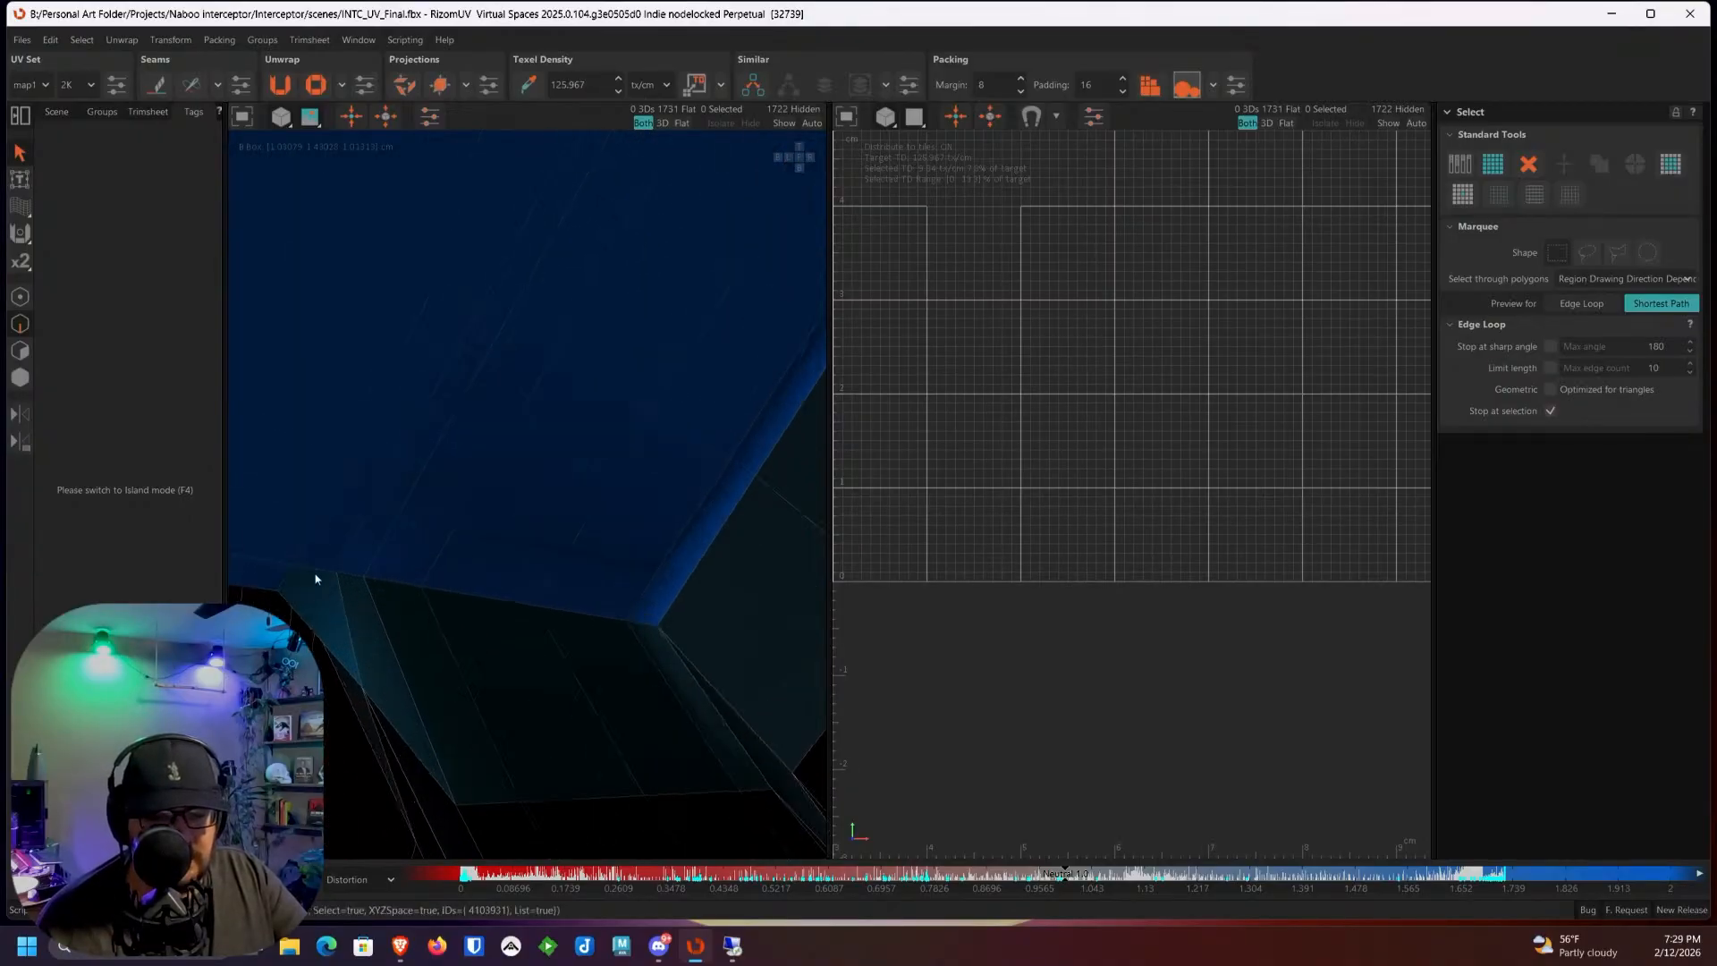
click(644, 625)
Step: Extend the seam selection up the bracket's slanted inner edge and around its upper corner against the fin
scroll(701, 556, down, 1)
alt+drag(701, 556, 400, 703)
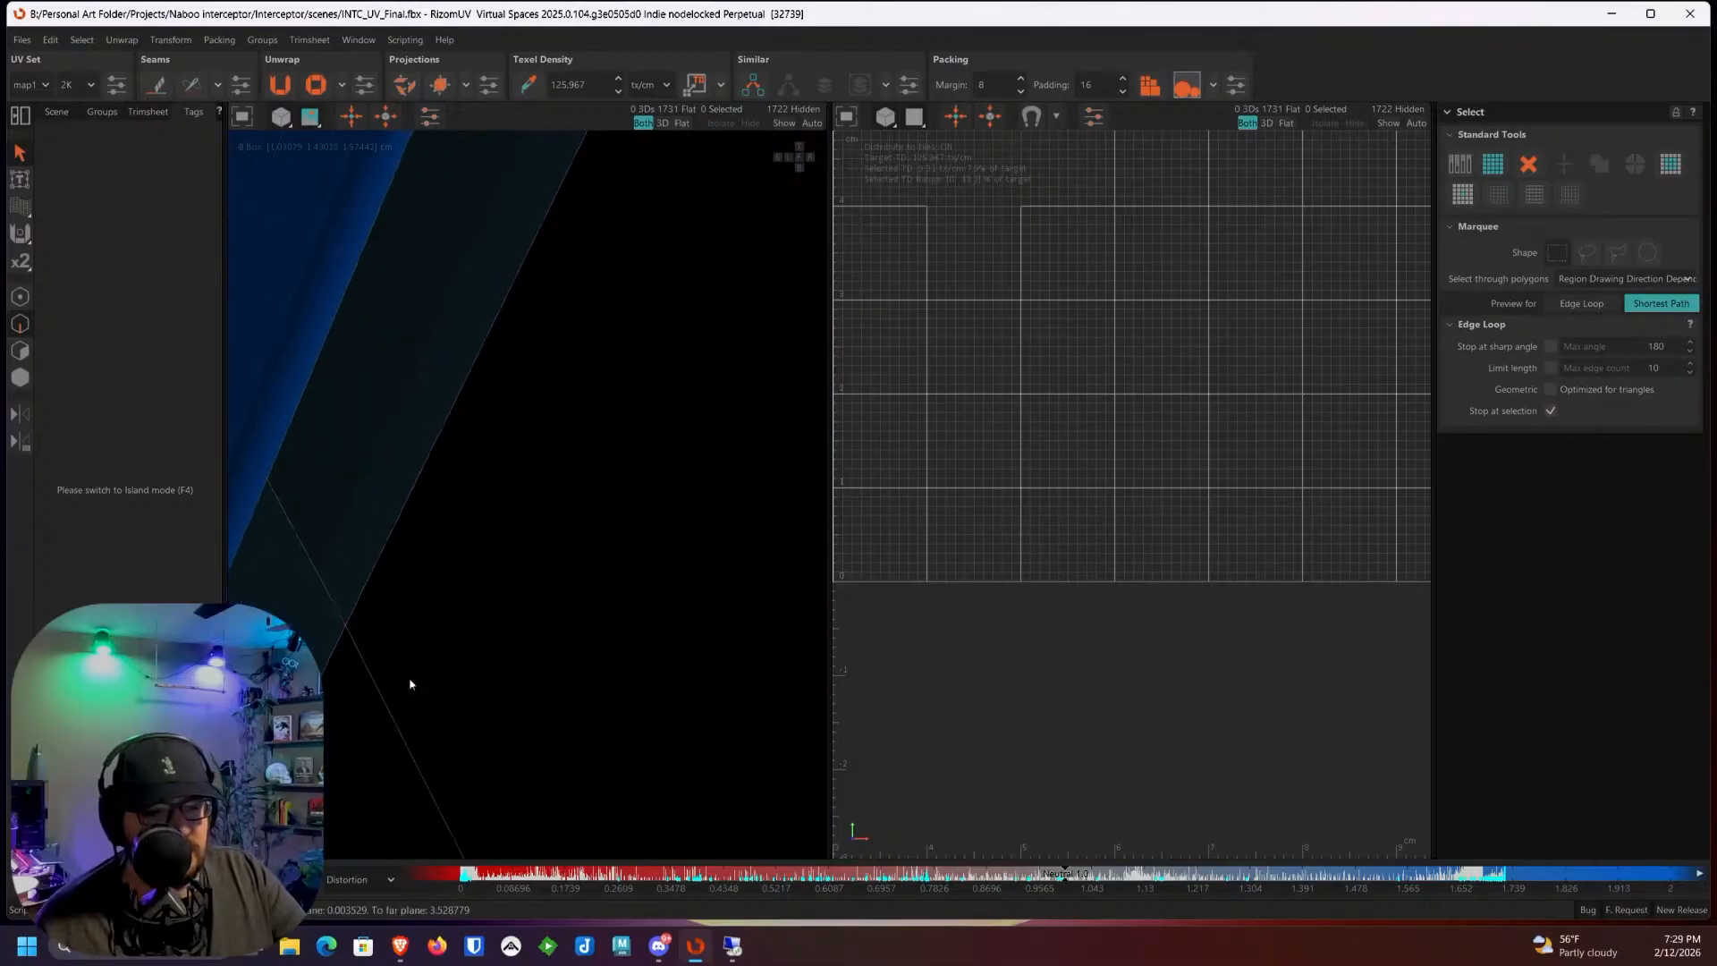
alt+middle_drag(510, 529, 594, 590)
scroll(594, 591, down, 3)
alt+drag(591, 486, 633, 356)
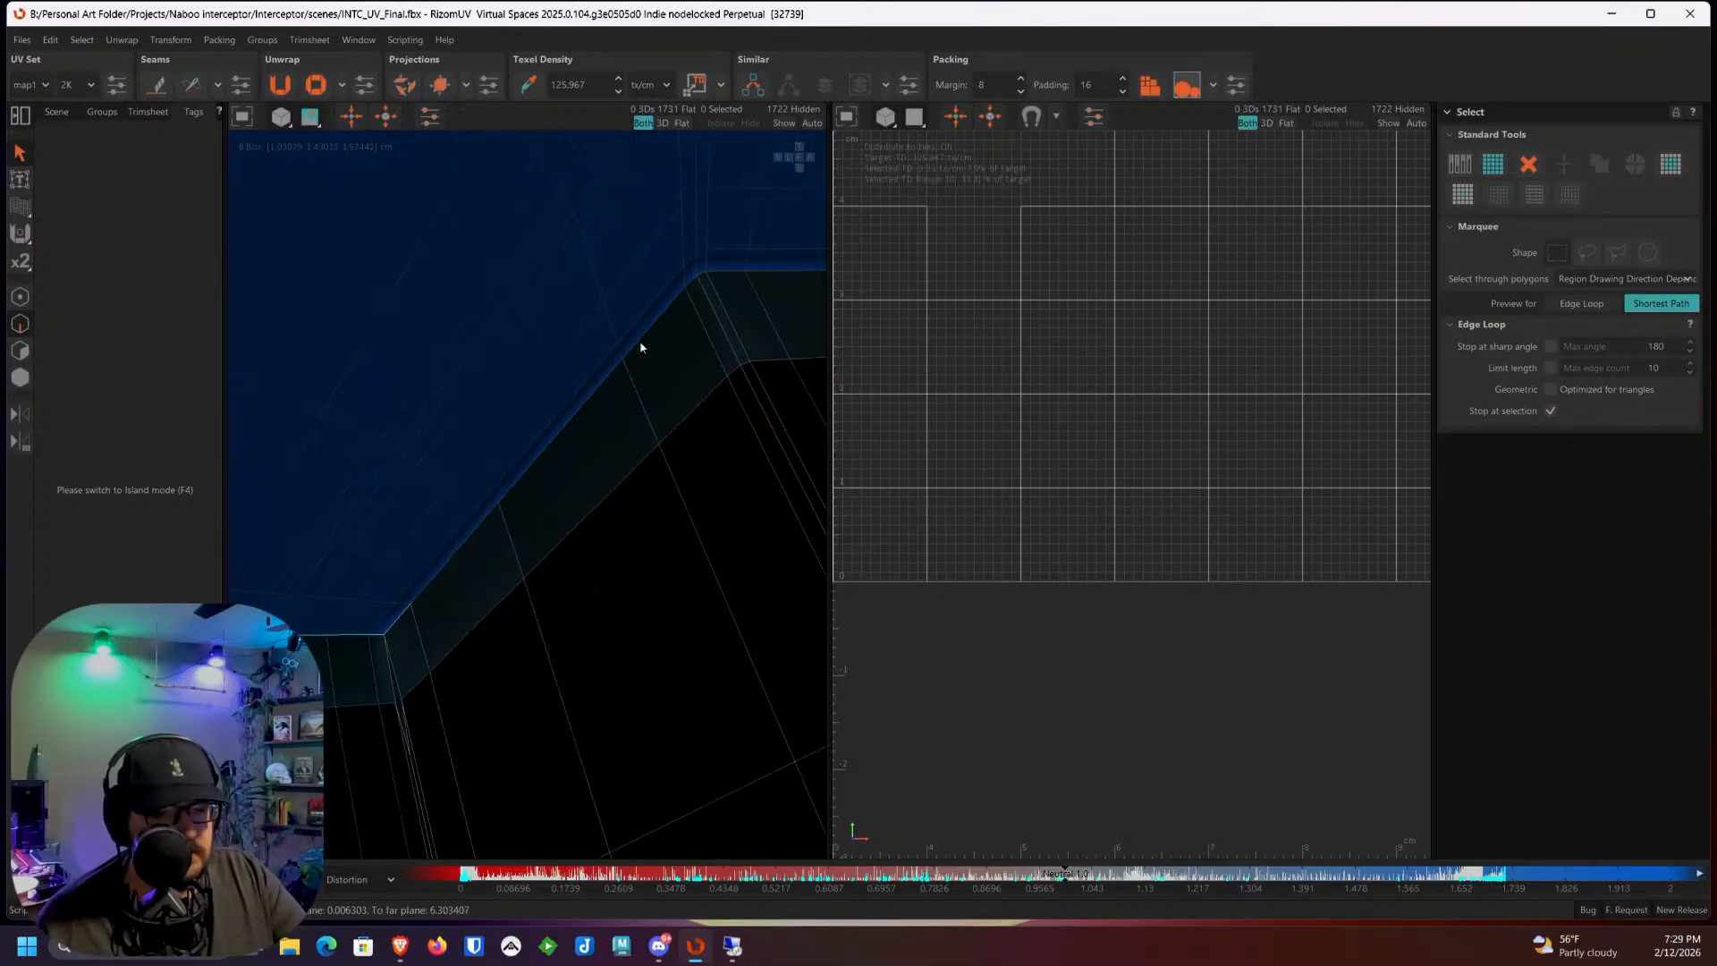
alt+drag(728, 287, 471, 345)
click(433, 337)
Step: Select the bracket's remaining inner edge down to the sloped facet and along it to the fin's lower corner
alt+drag(496, 404, 508, 464)
click(494, 544)
scroll(515, 531, up, 1)
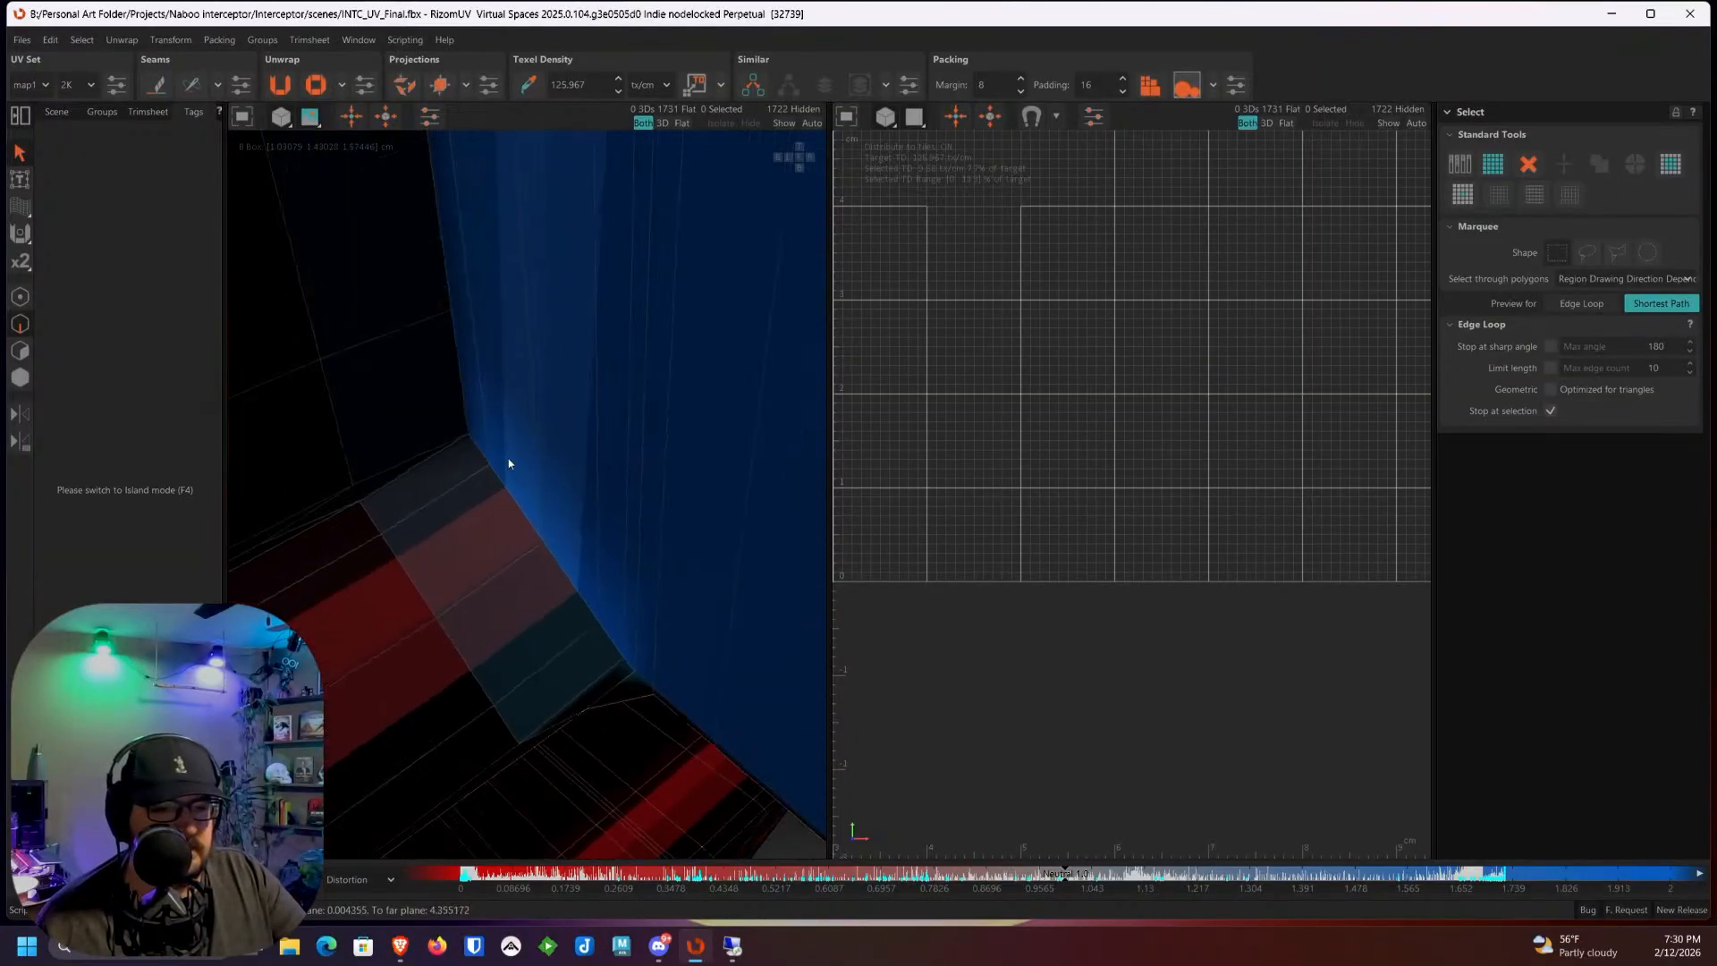
click(462, 395)
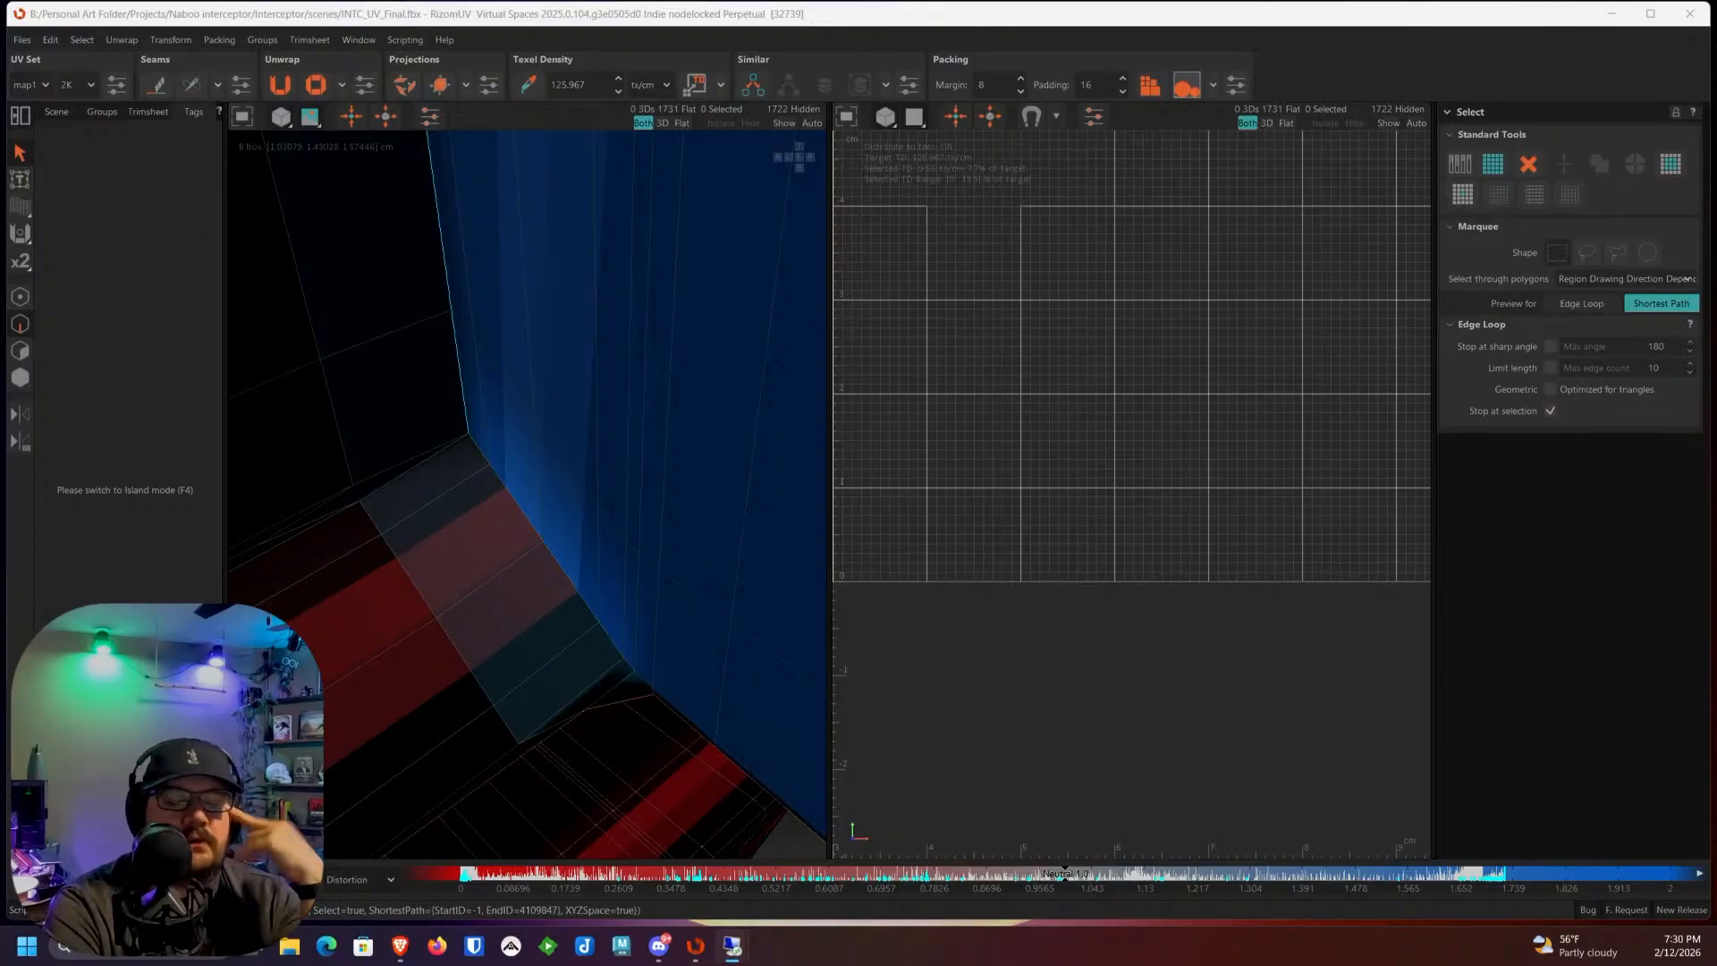
click(643, 685)
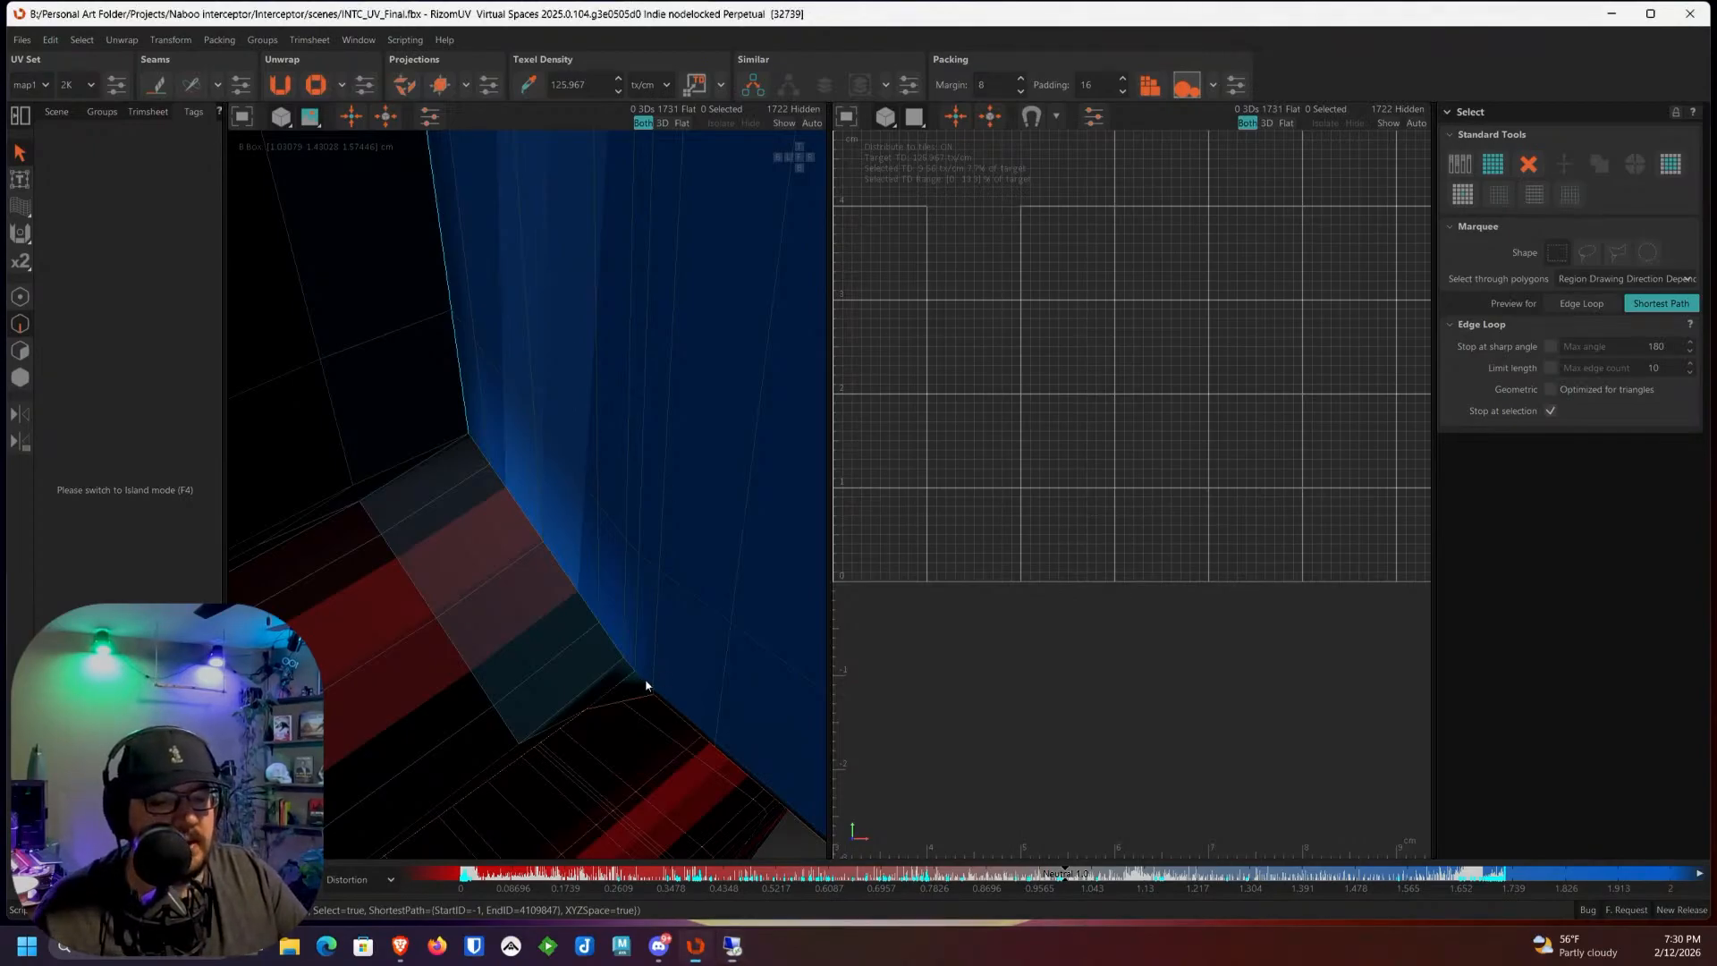
Step: Extend the seam selection with the edge loops where the sloped facet meets the blue fin
scroll(485, 460, down, 3)
double_click(497, 481)
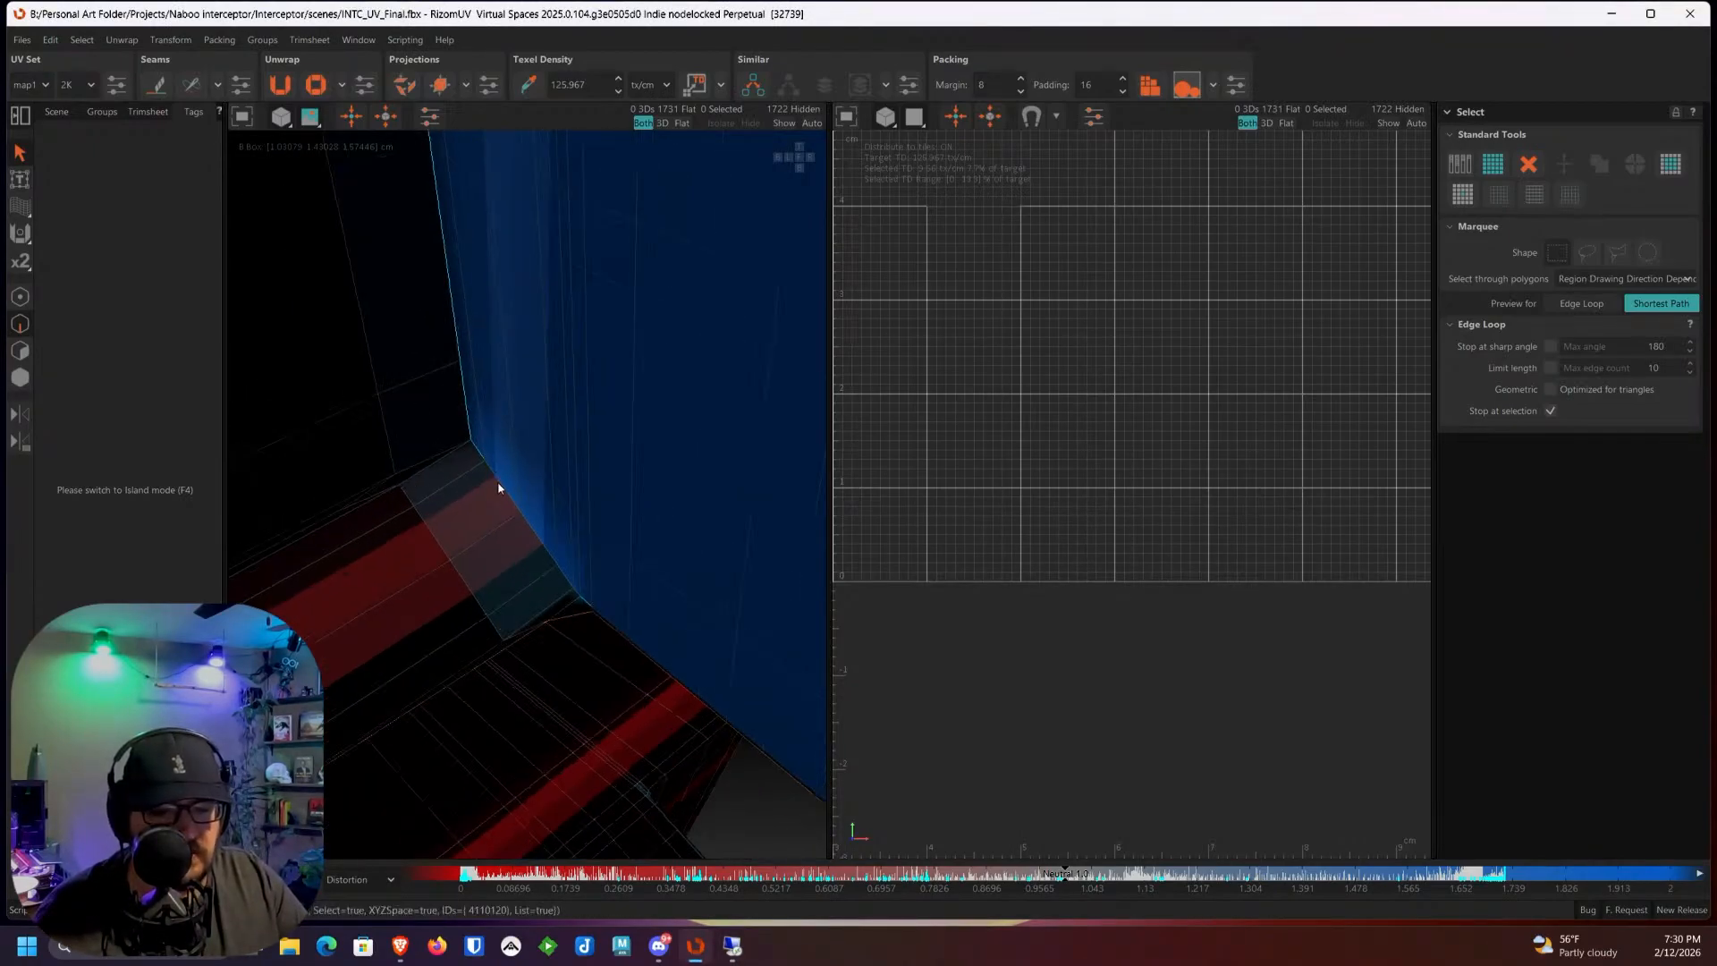
scroll(498, 487, down, 5)
alt+drag(582, 510, 540, 517)
scroll(546, 528, up, 5)
ctrl+double_click(540, 515)
Step: Add the short edge at the bracket's upper corner against the blue fin to the seam selection
scroll(540, 514, down, 5)
scroll(567, 337, up, 6)
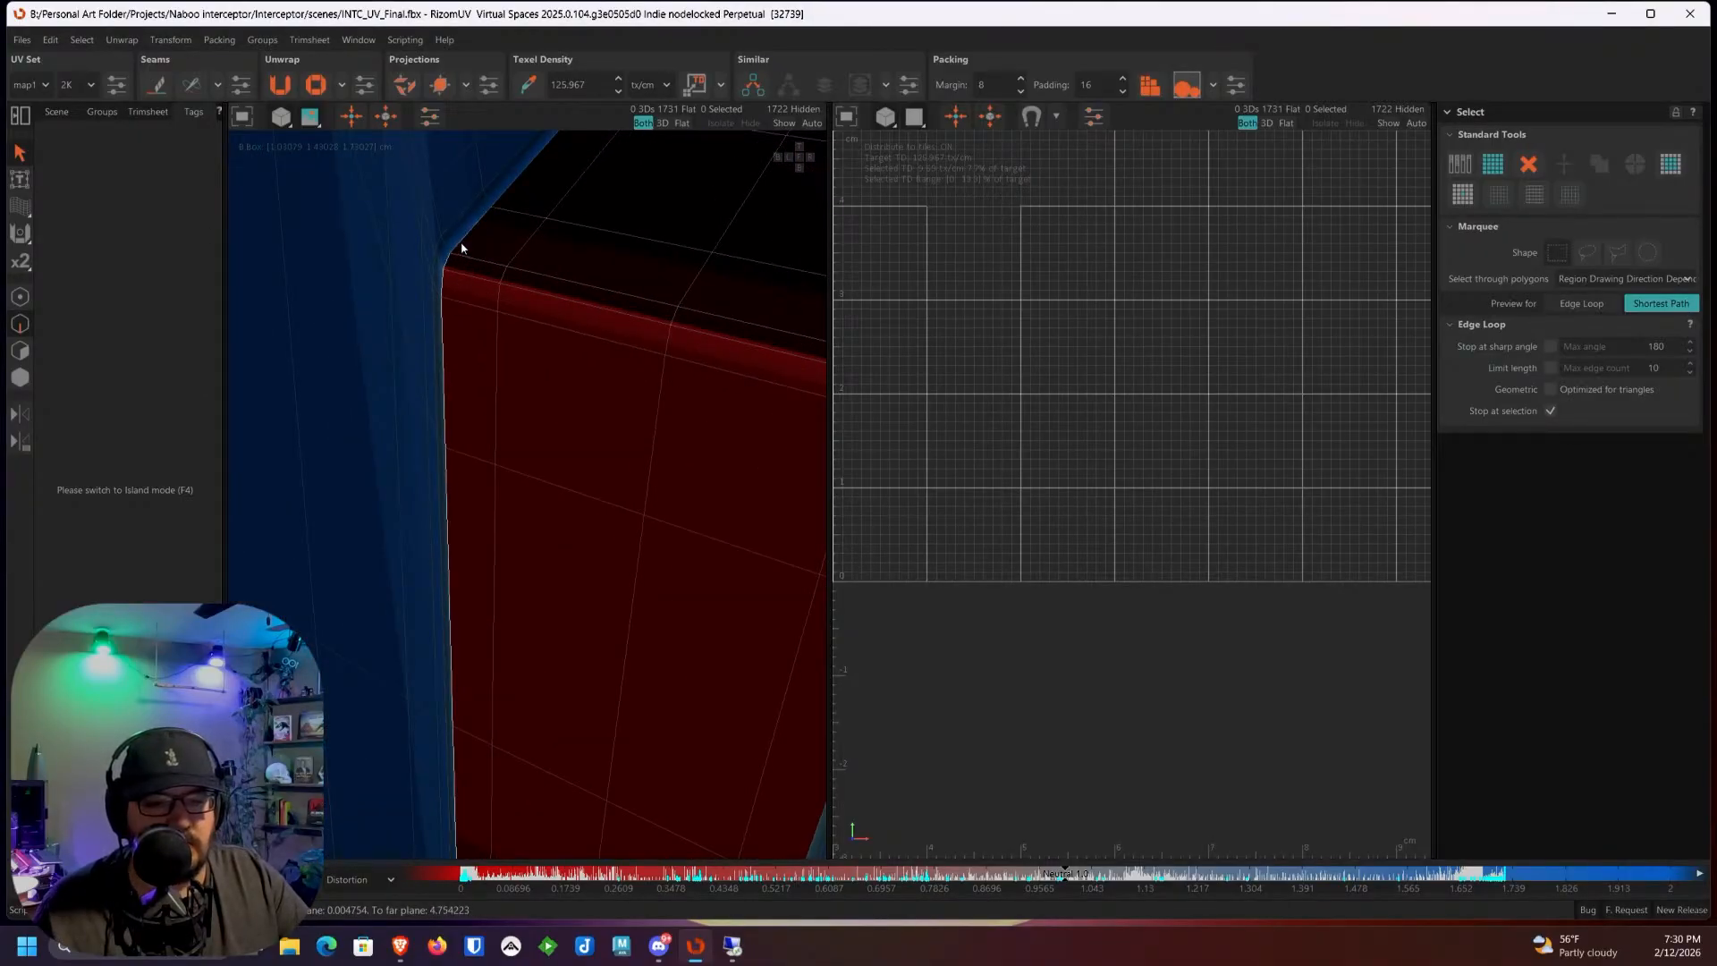
alt+drag(459, 250, 548, 444)
click(543, 456)
alt+drag(652, 668, 590, 617)
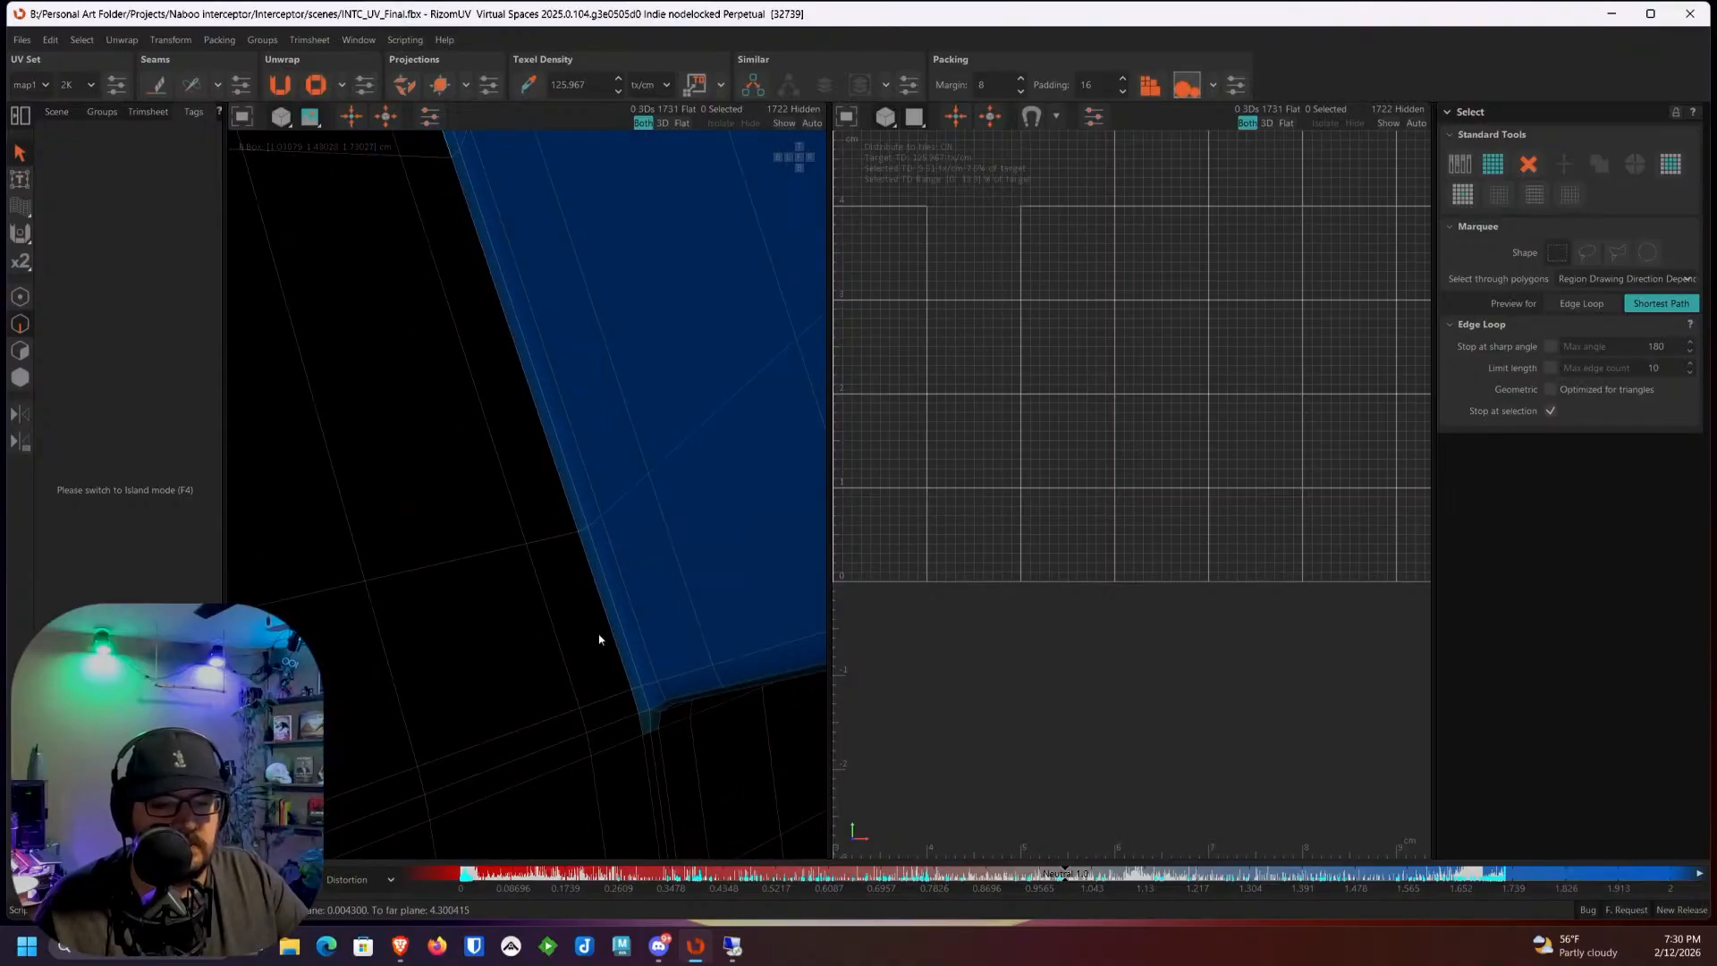
Step: Select the remaining short corner edges at the blue fin's foot and cut the fin free along the selected seams
alt+drag(644, 709, 602, 469)
click(597, 504)
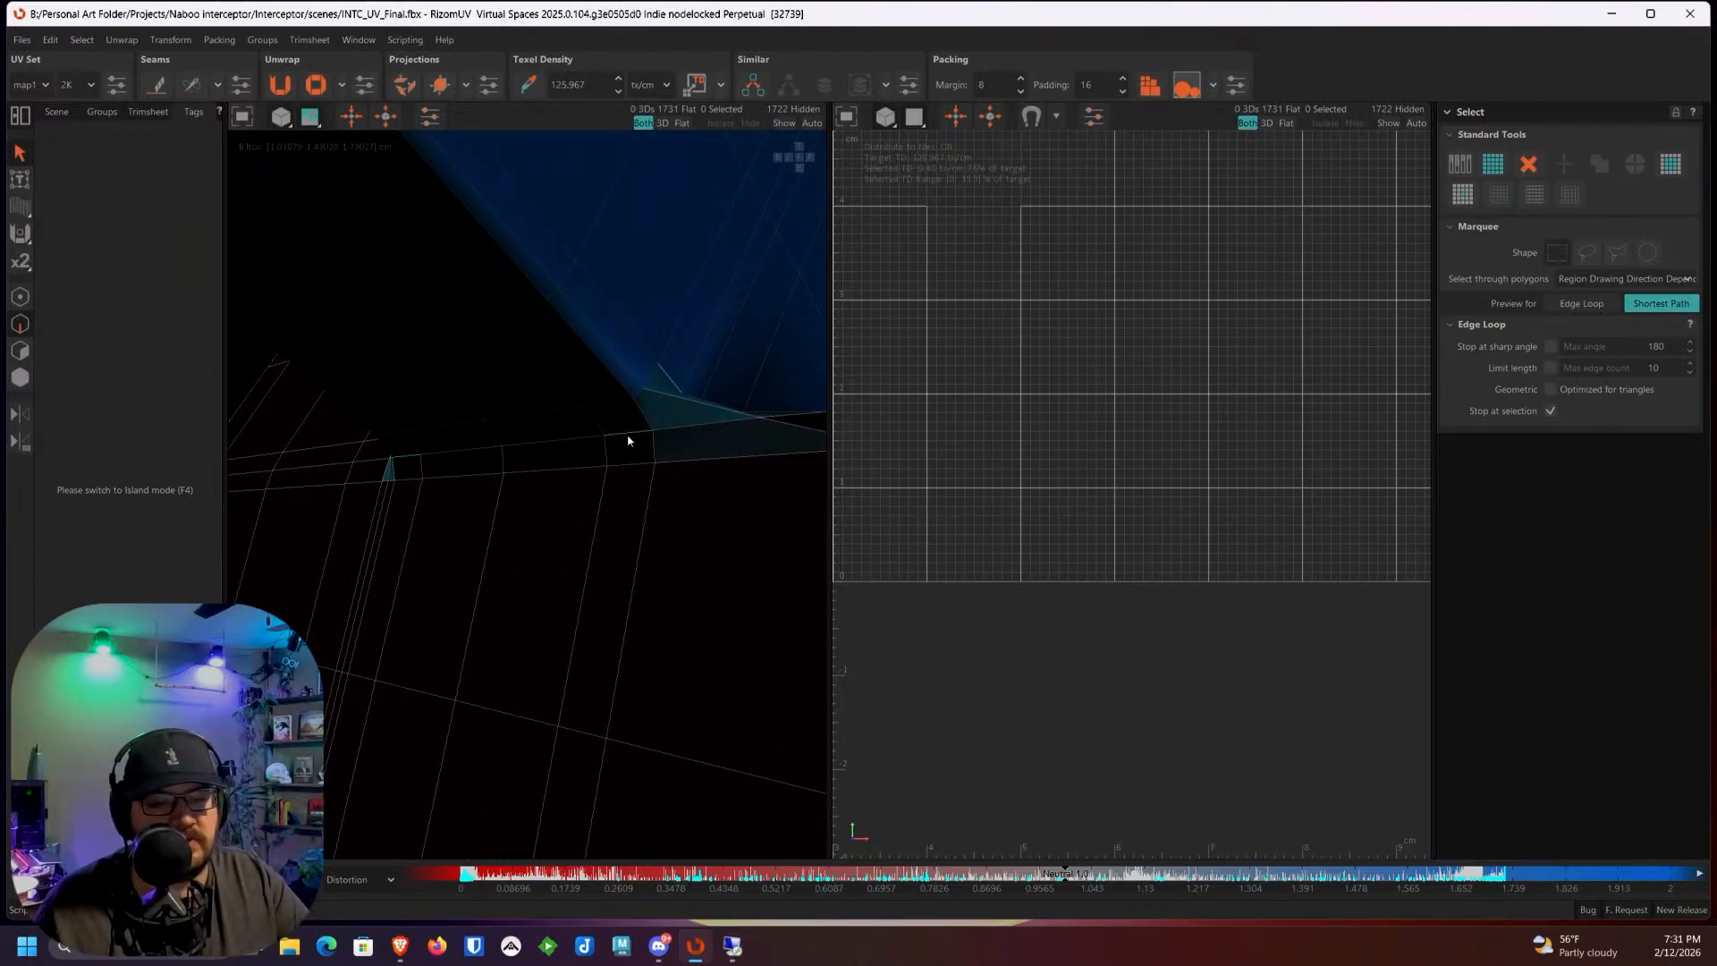
alt+drag(582, 445, 632, 428)
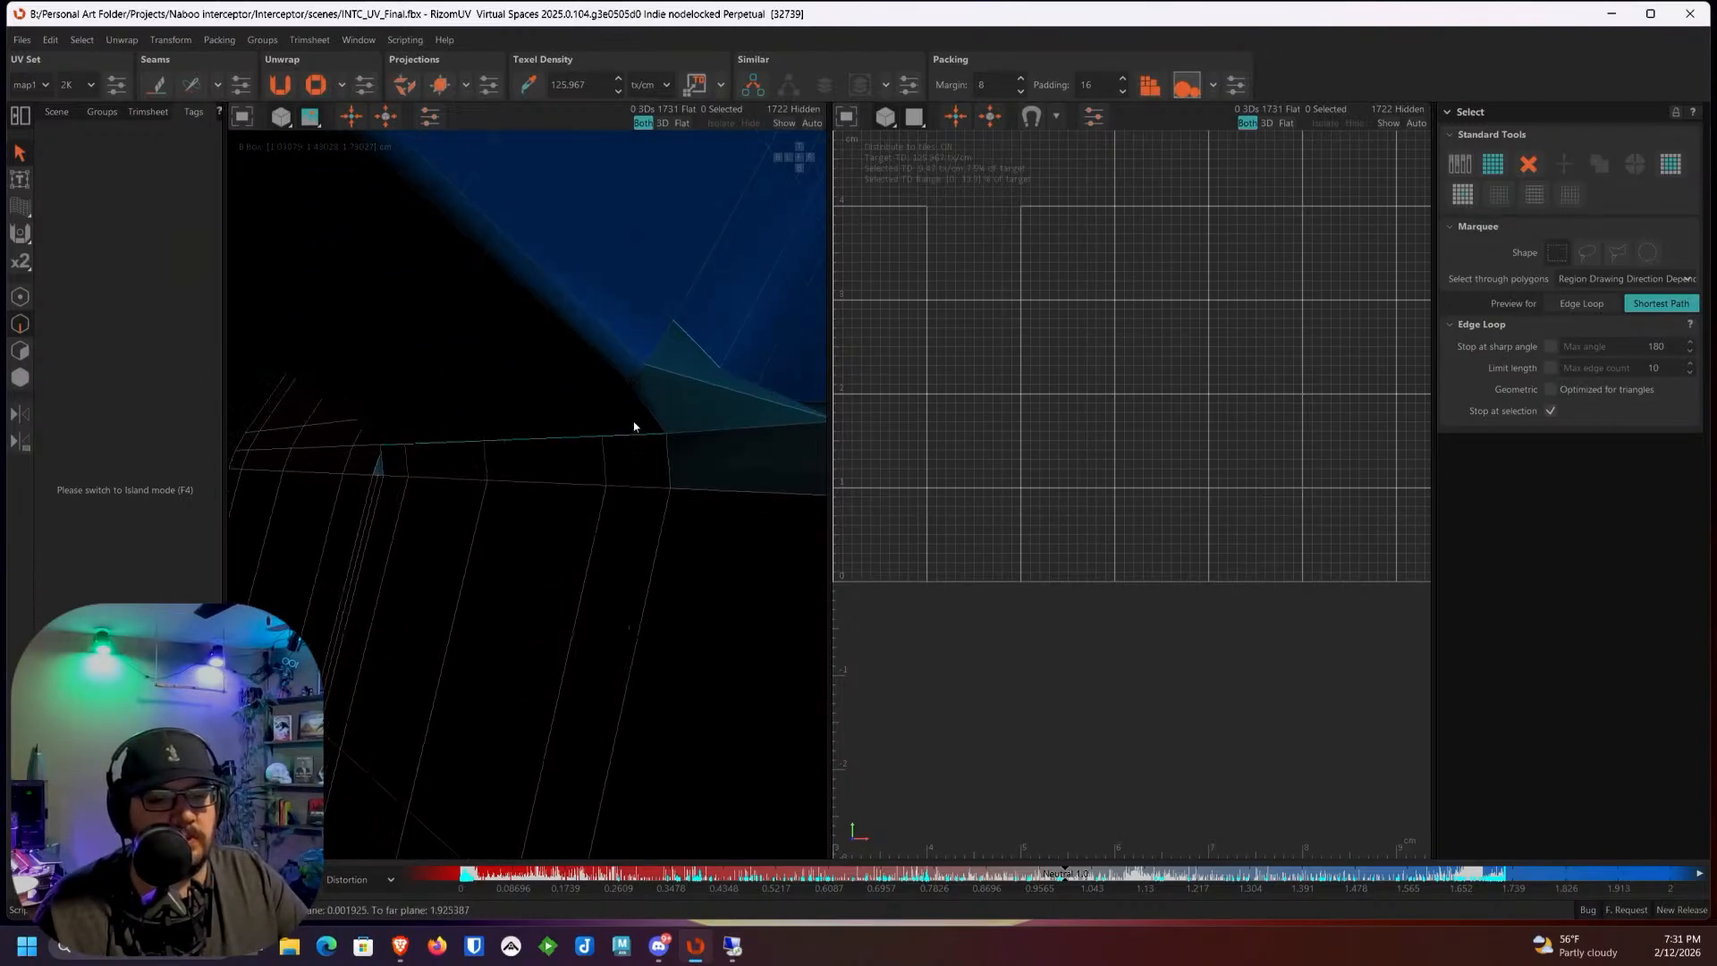
click(645, 393)
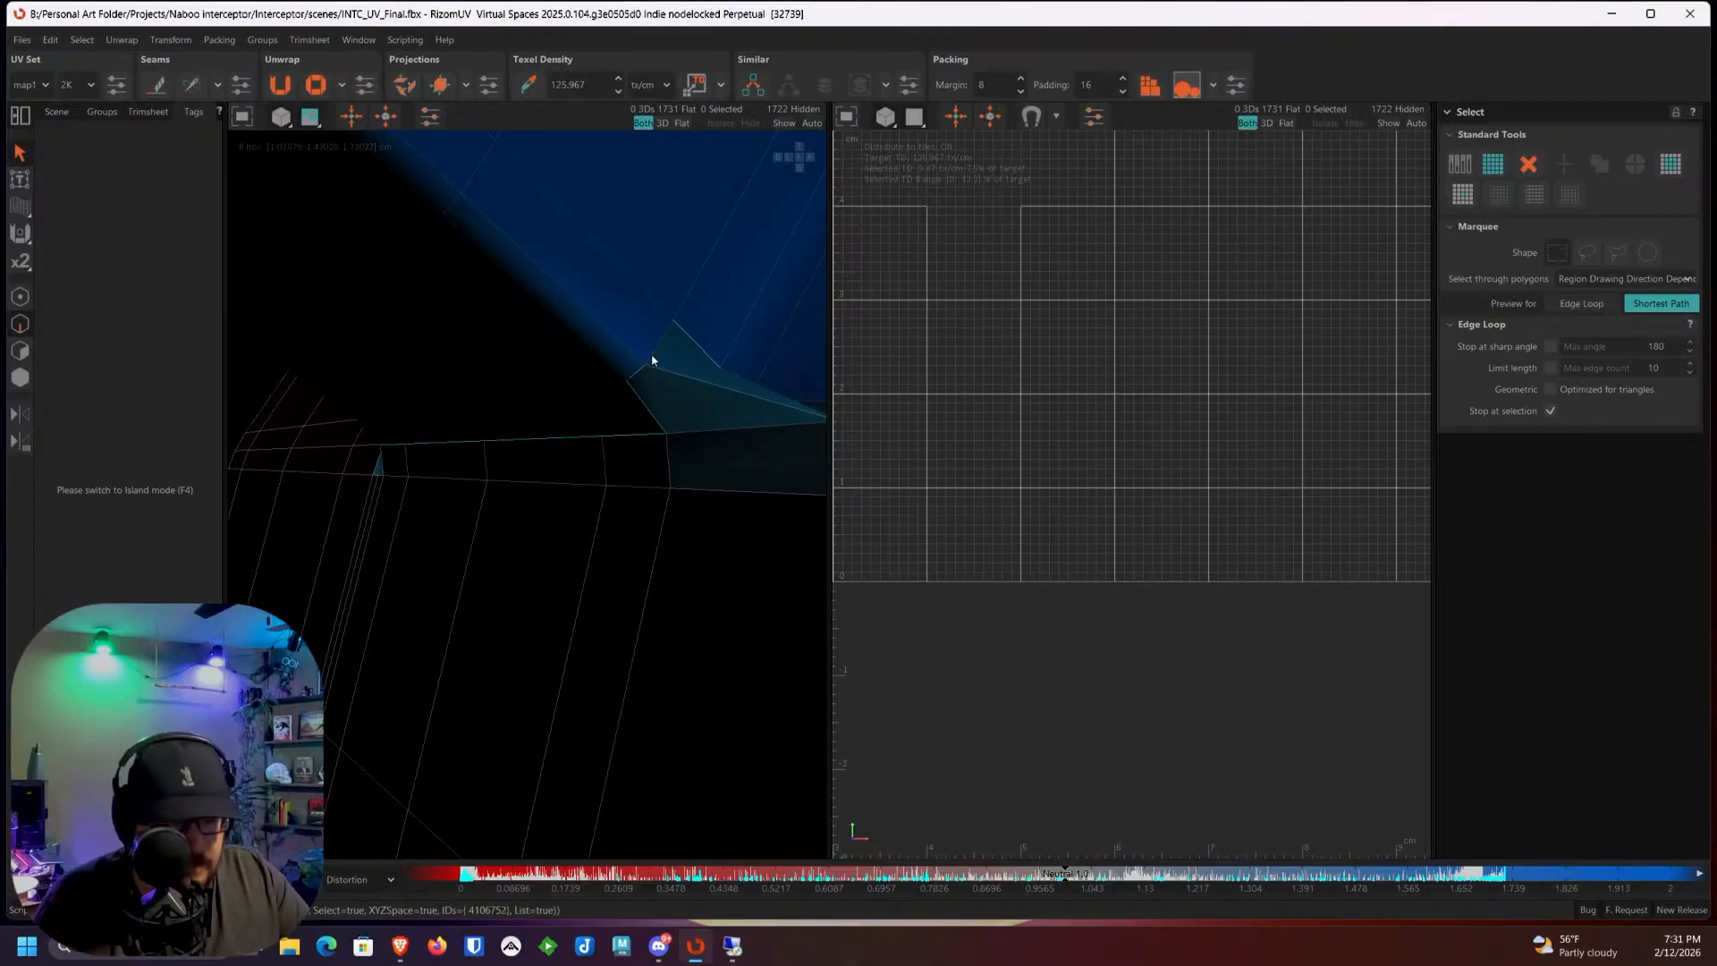
alt+drag(652, 357, 596, 401)
scroll(684, 431, down, 4)
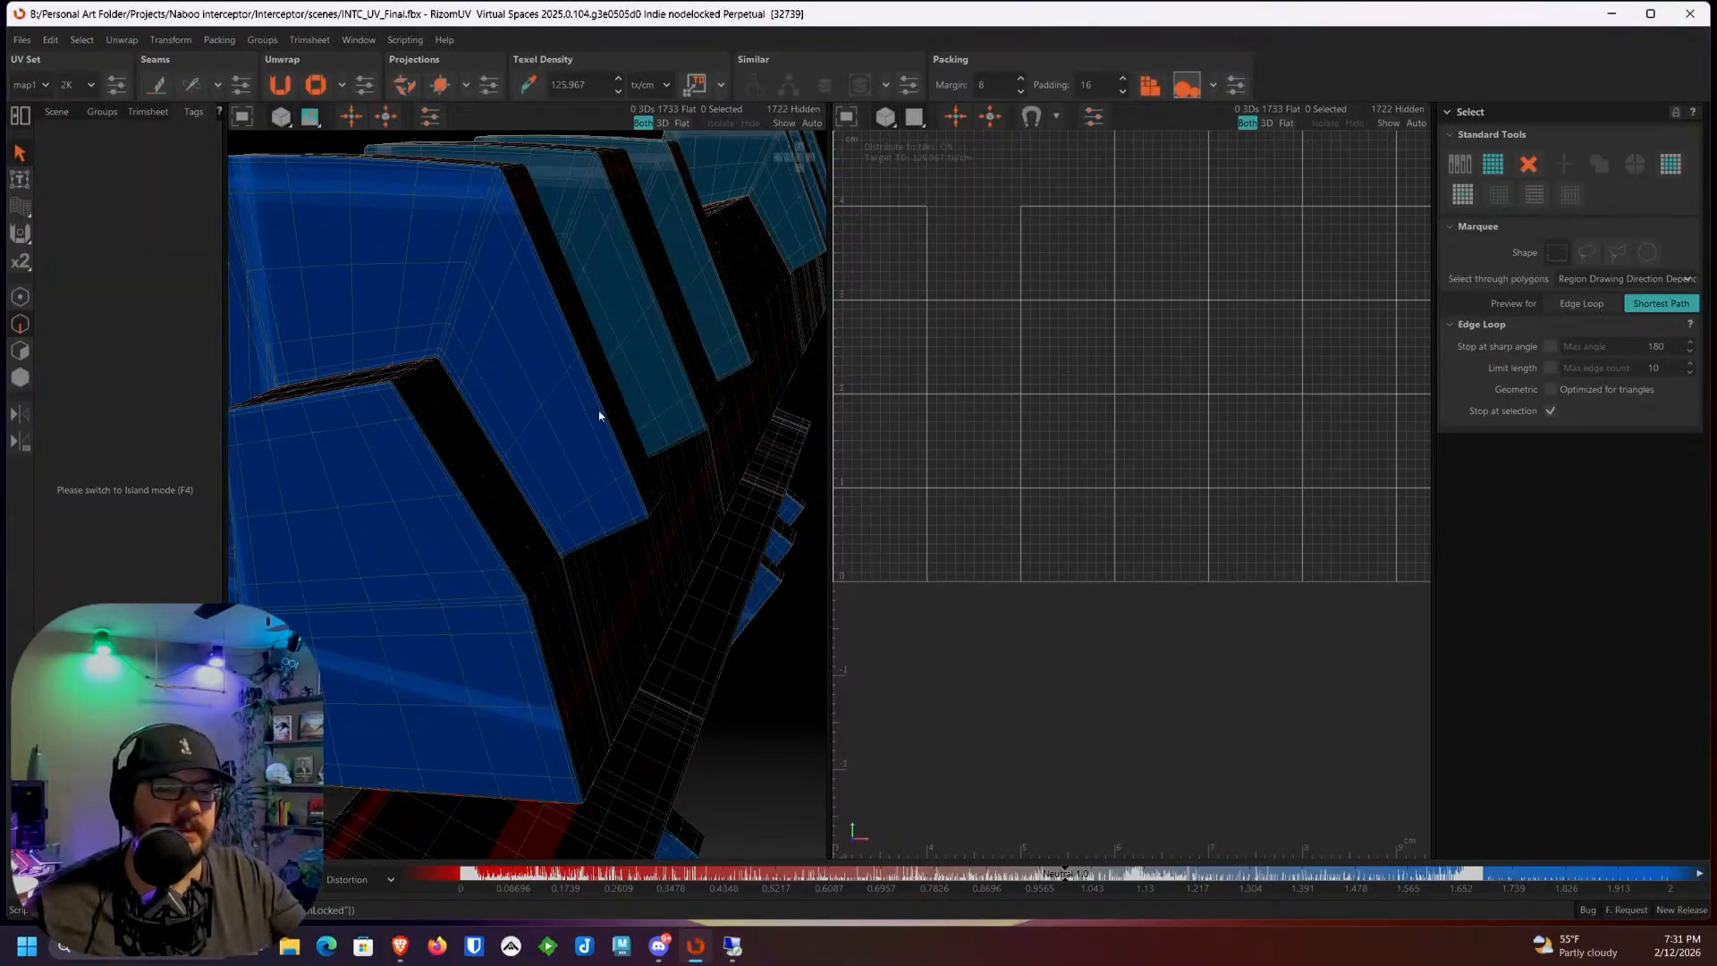
Step: Select the blue fin's border as a shortest path from its lower tip up to its side corner
scroll(600, 567, up, 5)
scroll(461, 487, up, 5)
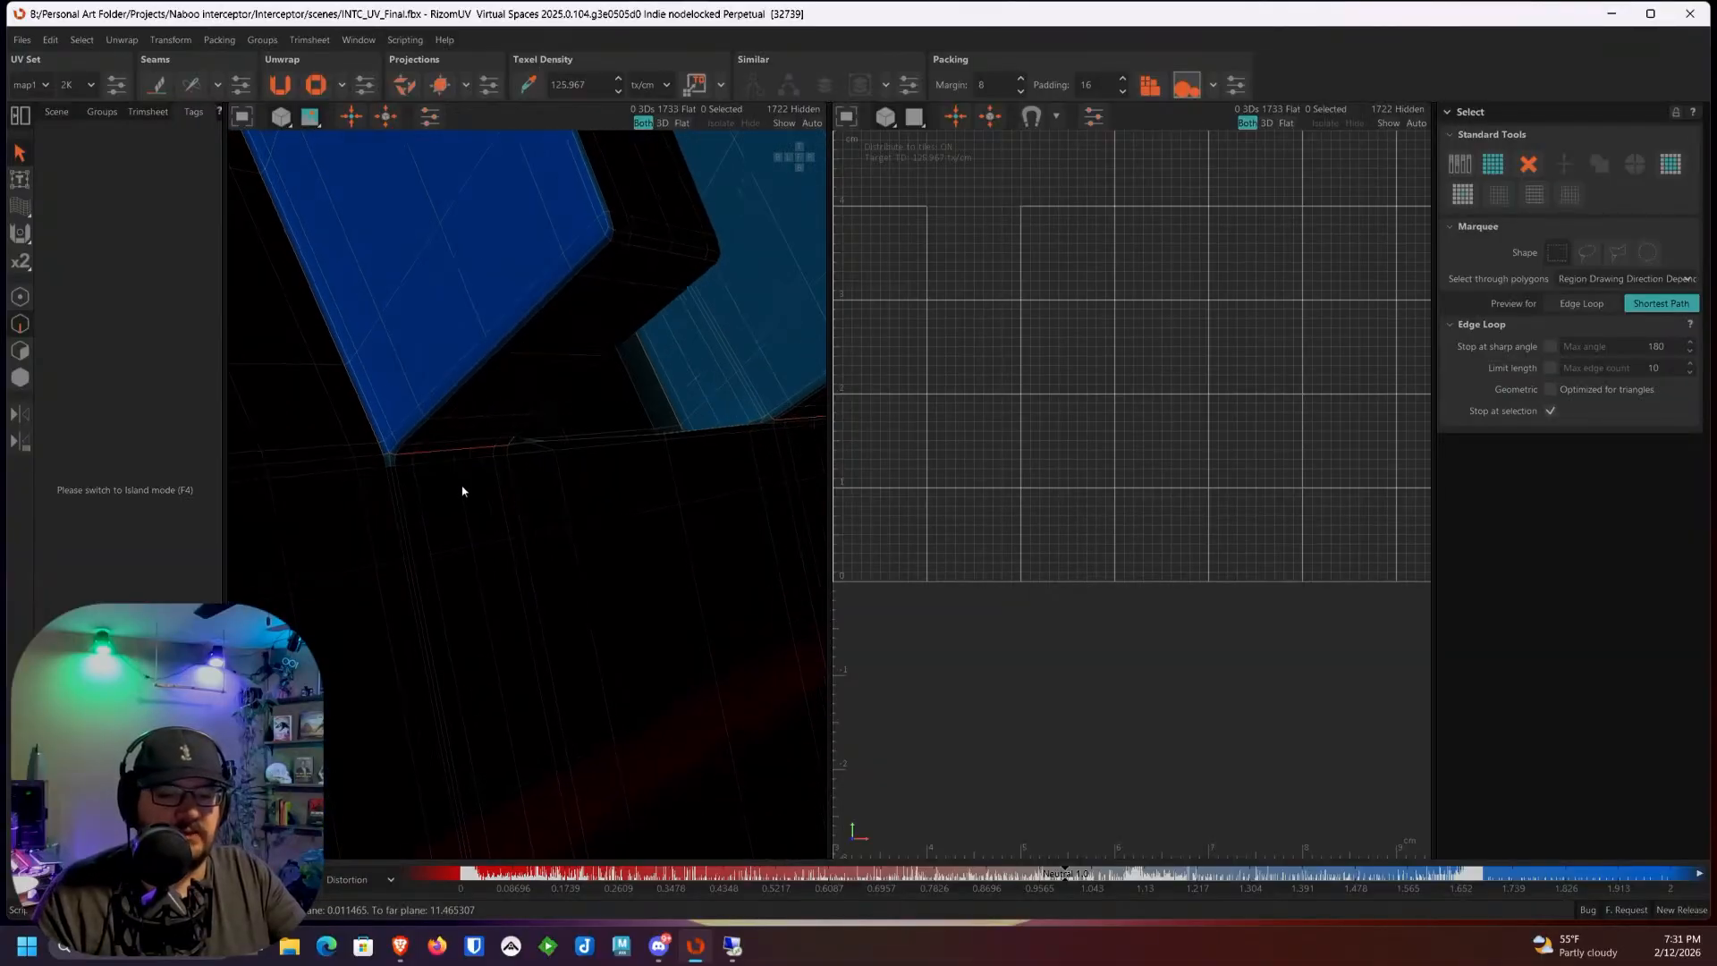
click(398, 447)
scroll(401, 447, down, 4)
alt+middle_drag(544, 372, 517, 436)
scroll(517, 436, up, 5)
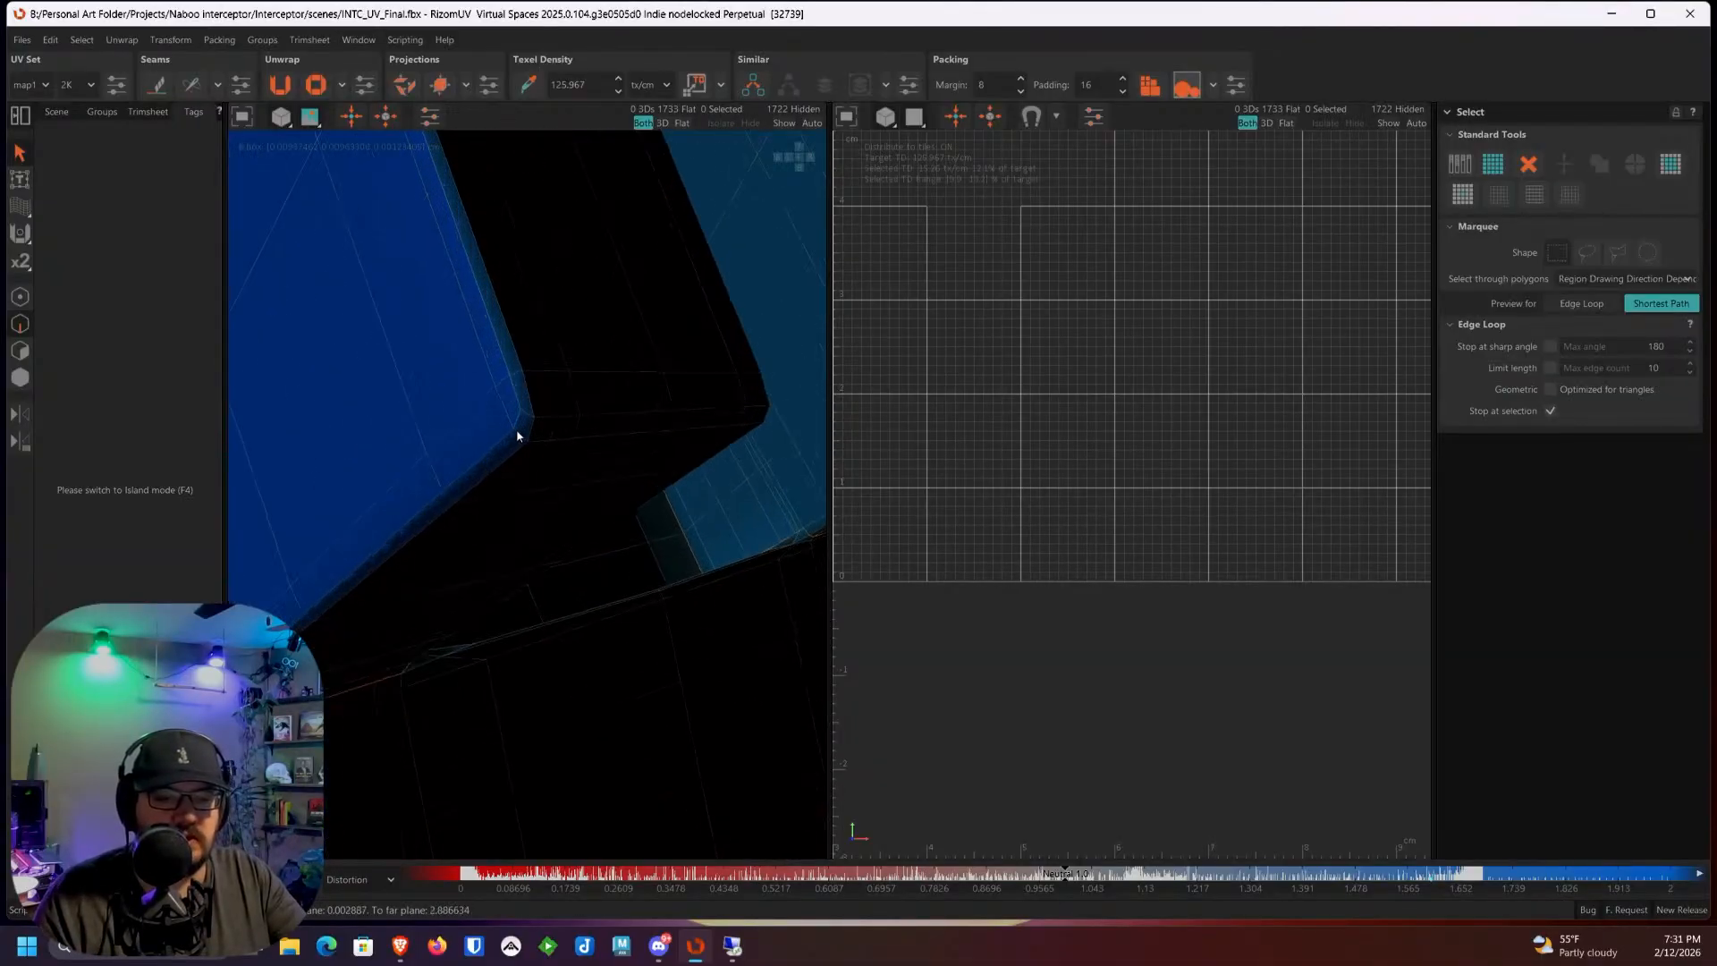
alt+drag(538, 455, 508, 433)
shift+click(531, 437)
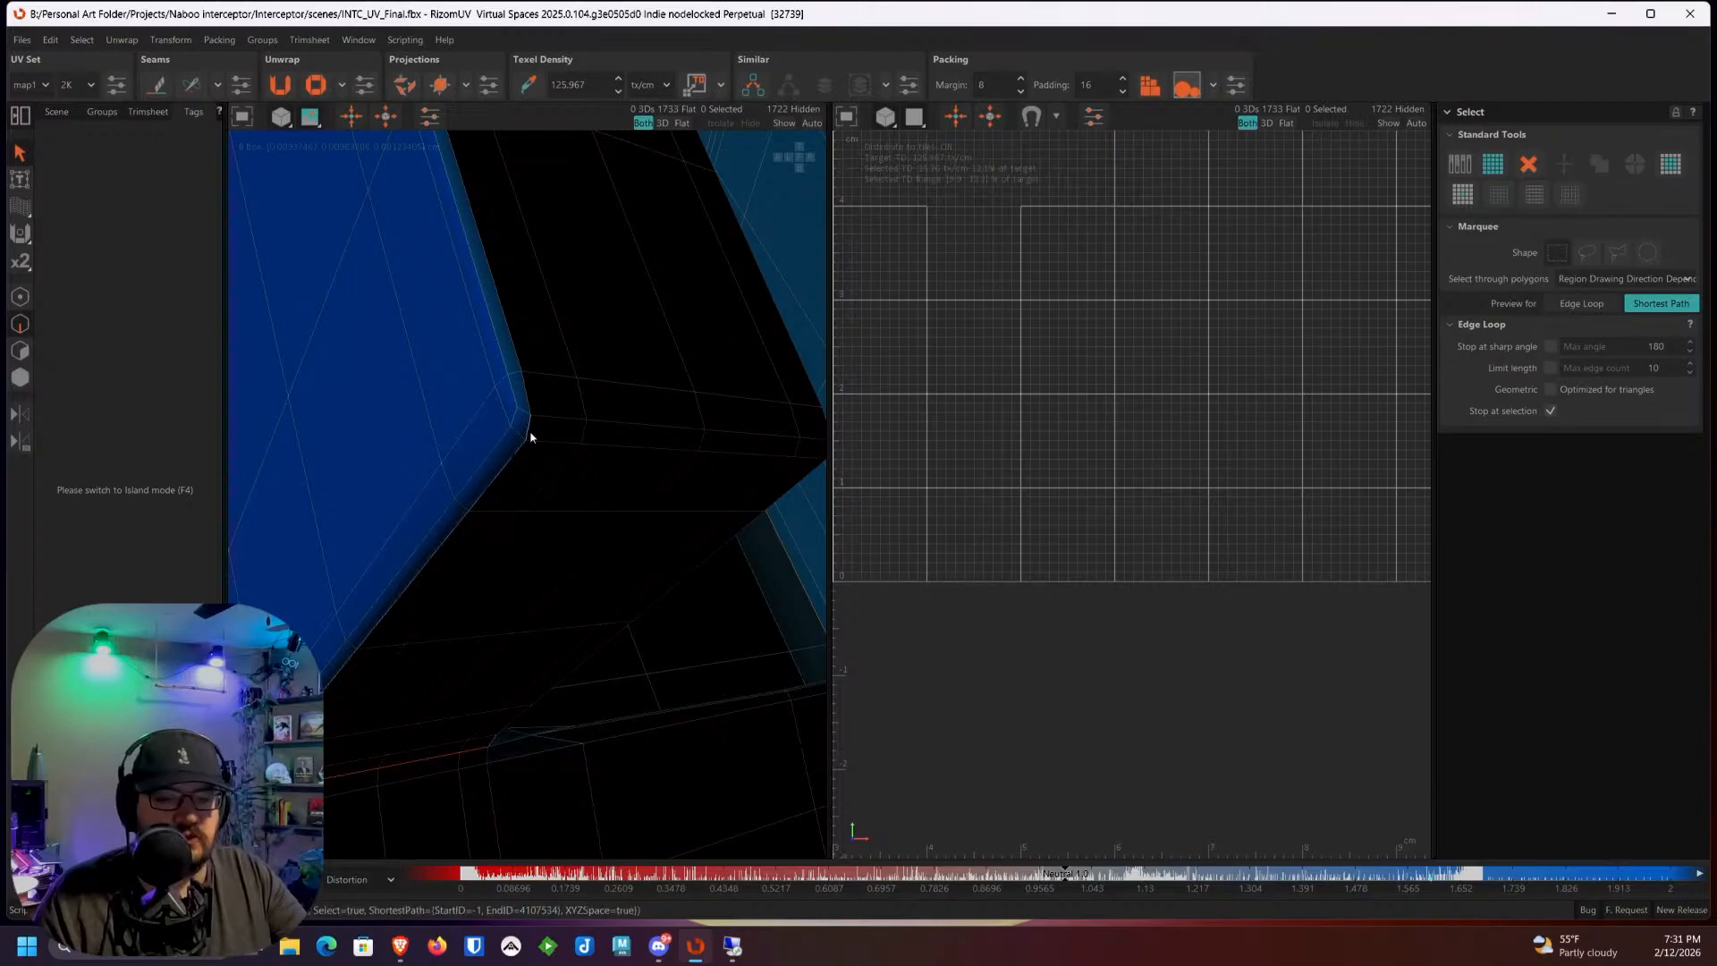
Step: Extend the border path from the side corner along the fin's long slanted edge to its top corner
scroll(530, 438, down, 4)
alt+middle_drag(530, 438, 564, 697)
scroll(453, 410, down, 4)
alt+middle_drag(453, 410, 528, 468)
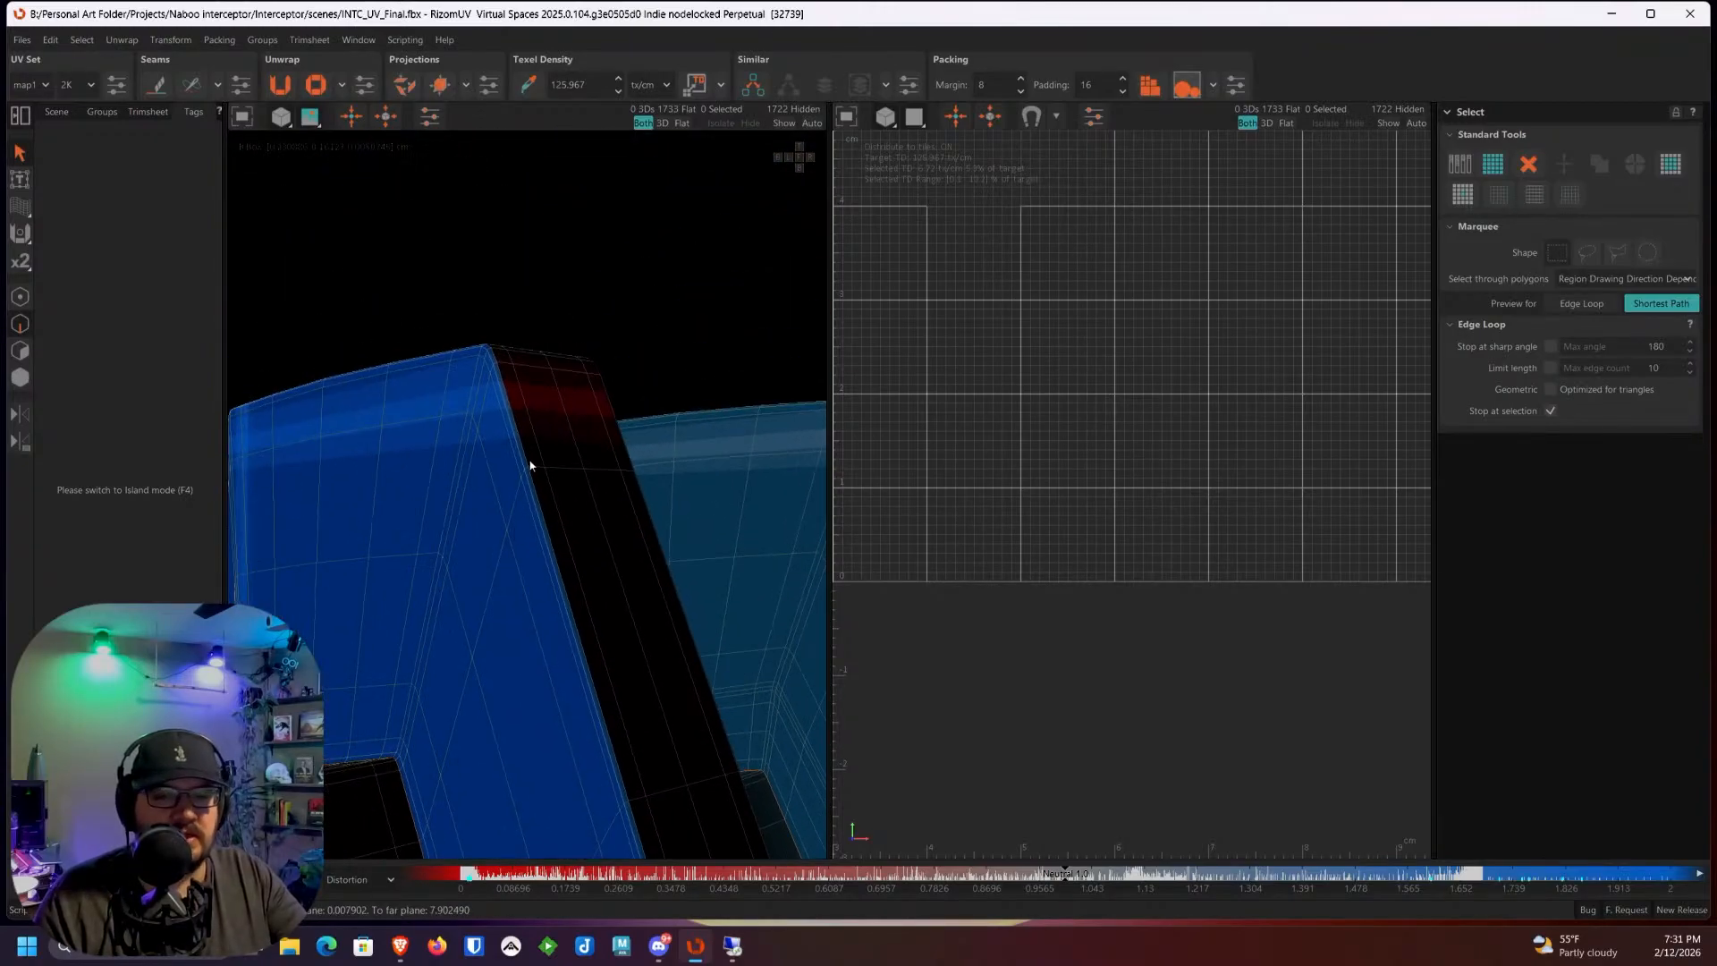
alt+drag(528, 468, 497, 401)
scroll(497, 401, up, 4)
shift+click(463, 257)
Step: Examine the finned brackets from the opposite side to check which fin borders still need seams
scroll(464, 256, down, 4)
alt+drag(663, 401, 491, 501)
scroll(491, 501, down, 3)
alt+middle_drag(491, 502, 588, 471)
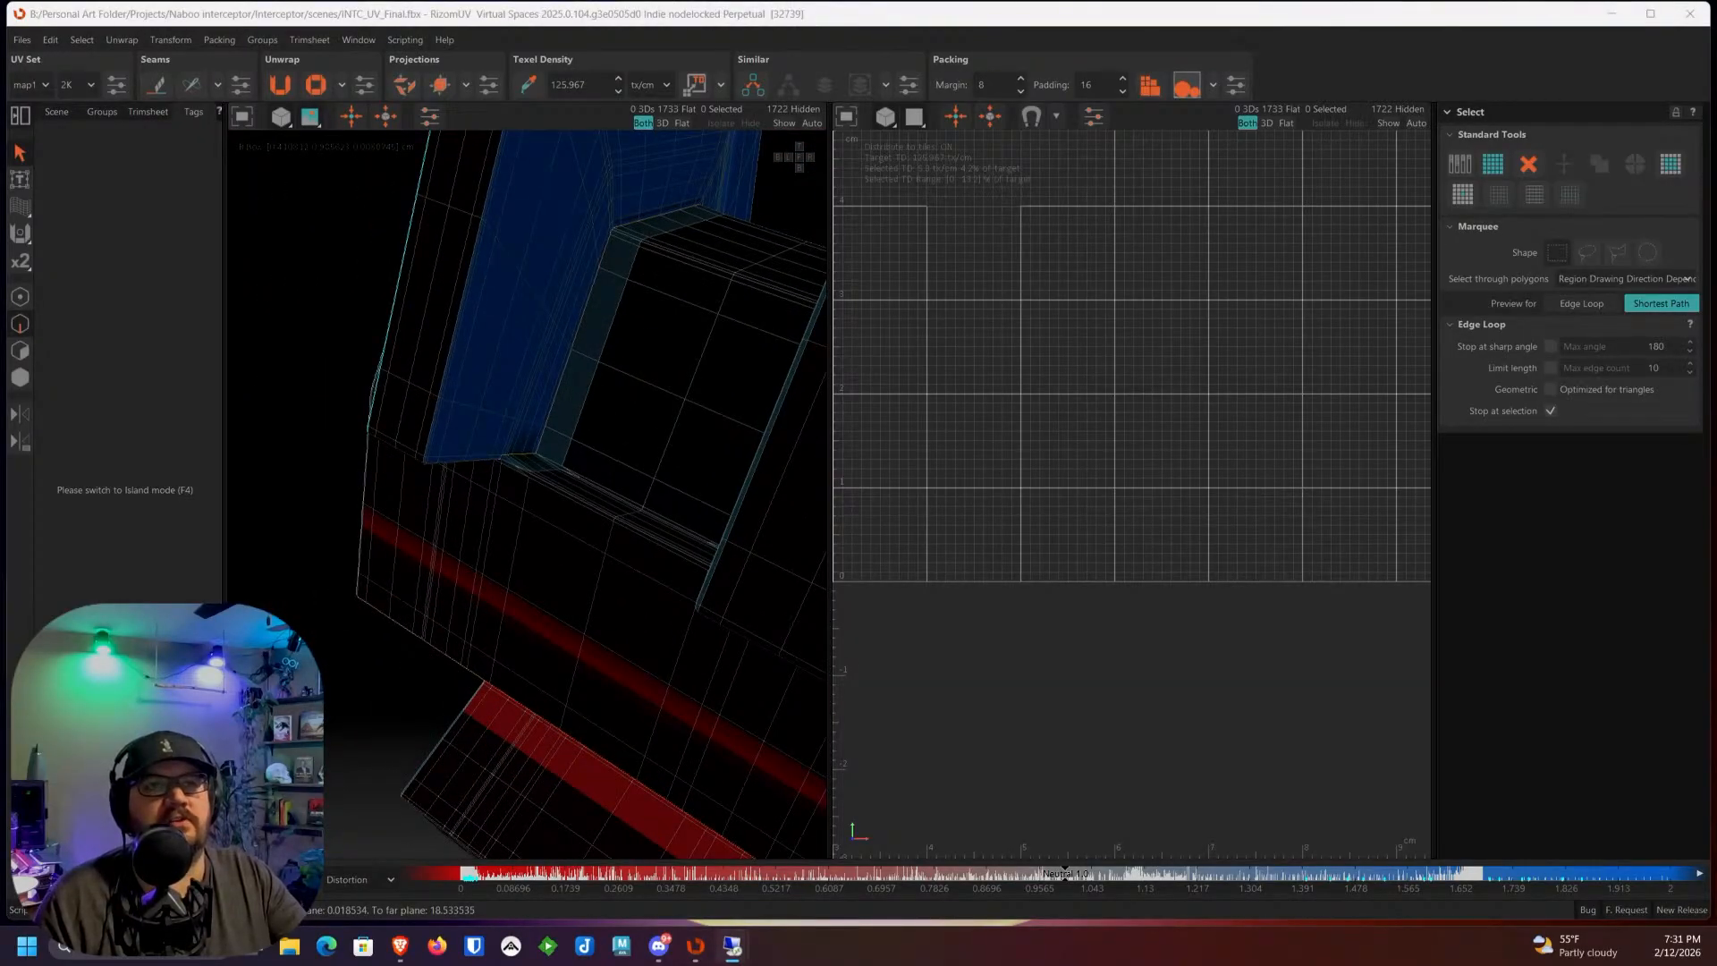
alt+drag(526, 137, 625, 247)
scroll(626, 353, up, 3)
mouse_move(626, 358)
alt+mouse_down()
mouse_move(731, 348)
mouse_move(610, 357)
mouse_move(633, 326)
alt+mouse_up()
scroll(681, 380, up, 3)
mouse_move(680, 378)
alt+mouse_down()
mouse_move(656, 503)
mouse_move(663, 448)
mouse_move(594, 372)
mouse_move(594, 345)
mouse_move(584, 359)
mouse_move(617, 284)
mouse_move(645, 396)
mouse_move(575, 536)
mouse_move(586, 357)
mouse_move(602, 429)
mouse_move(643, 347)
mouse_move(606, 364)
mouse_move(659, 406)
mouse_move(526, 410)
mouse_move(708, 408)
mouse_move(709, 536)
mouse_move(656, 480)
mouse_move(605, 502)
mouse_move(609, 415)
mouse_move(590, 491)
mouse_move(555, 528)
mouse_move(620, 619)
mouse_move(629, 544)
alt+mouse_up()
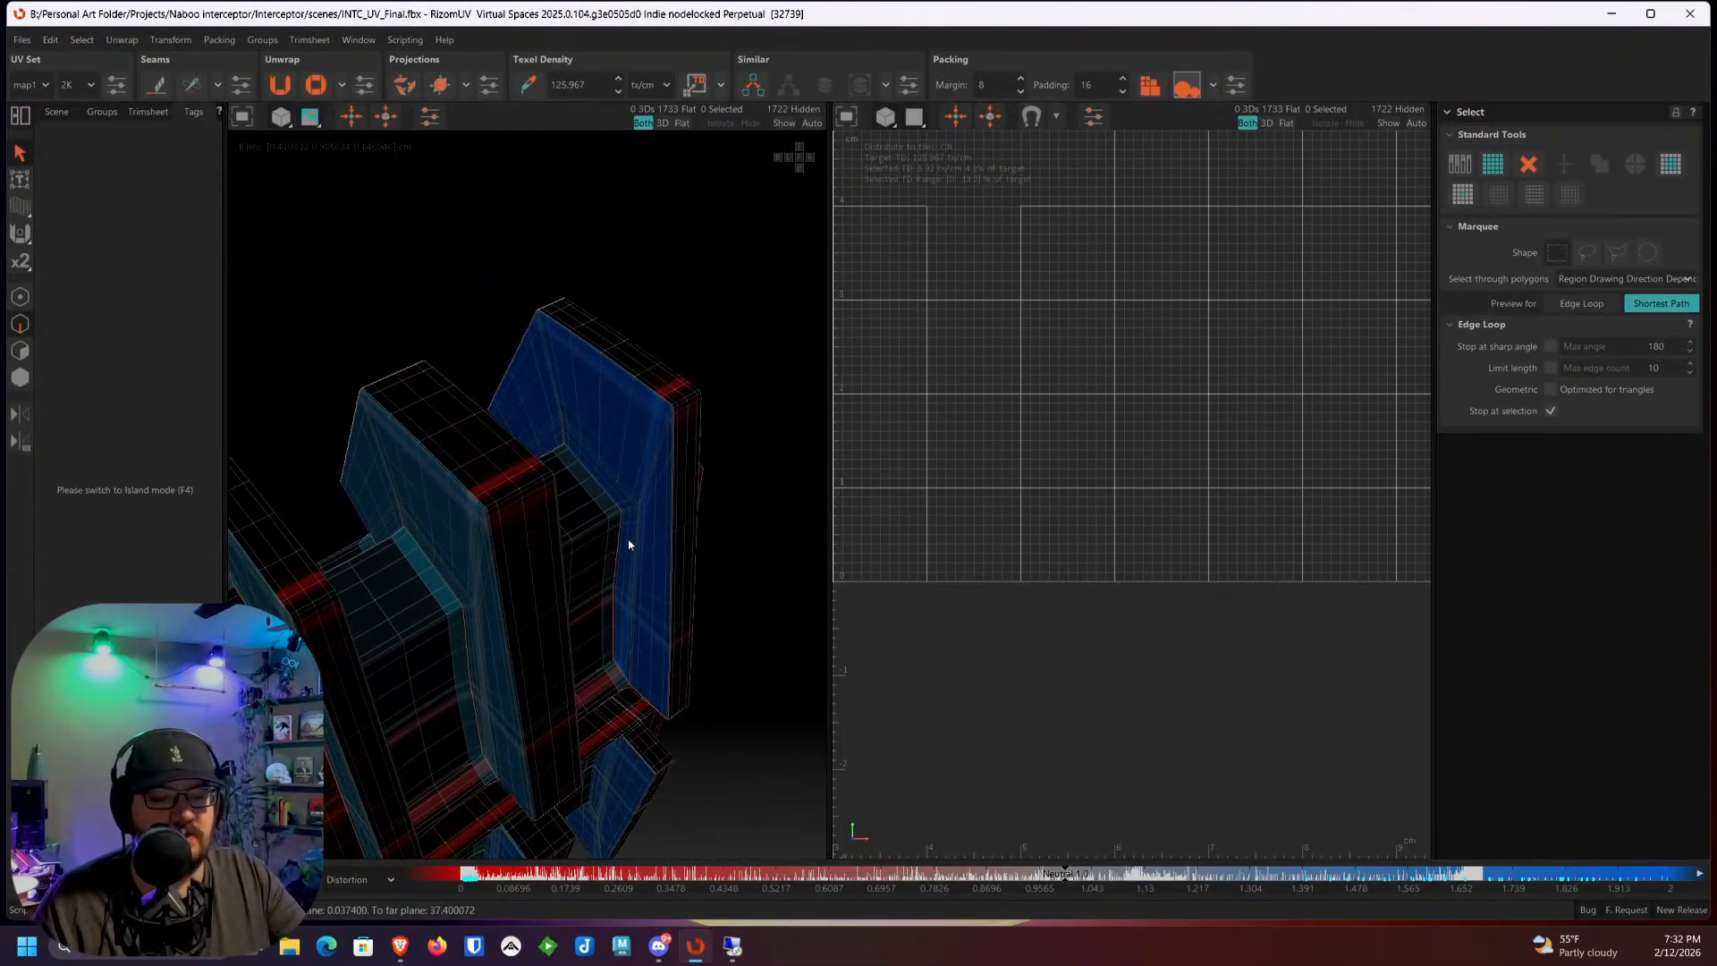
Step: Select the edge loop along the end fin's outer border at its upper corner
scroll(629, 544, up, 3)
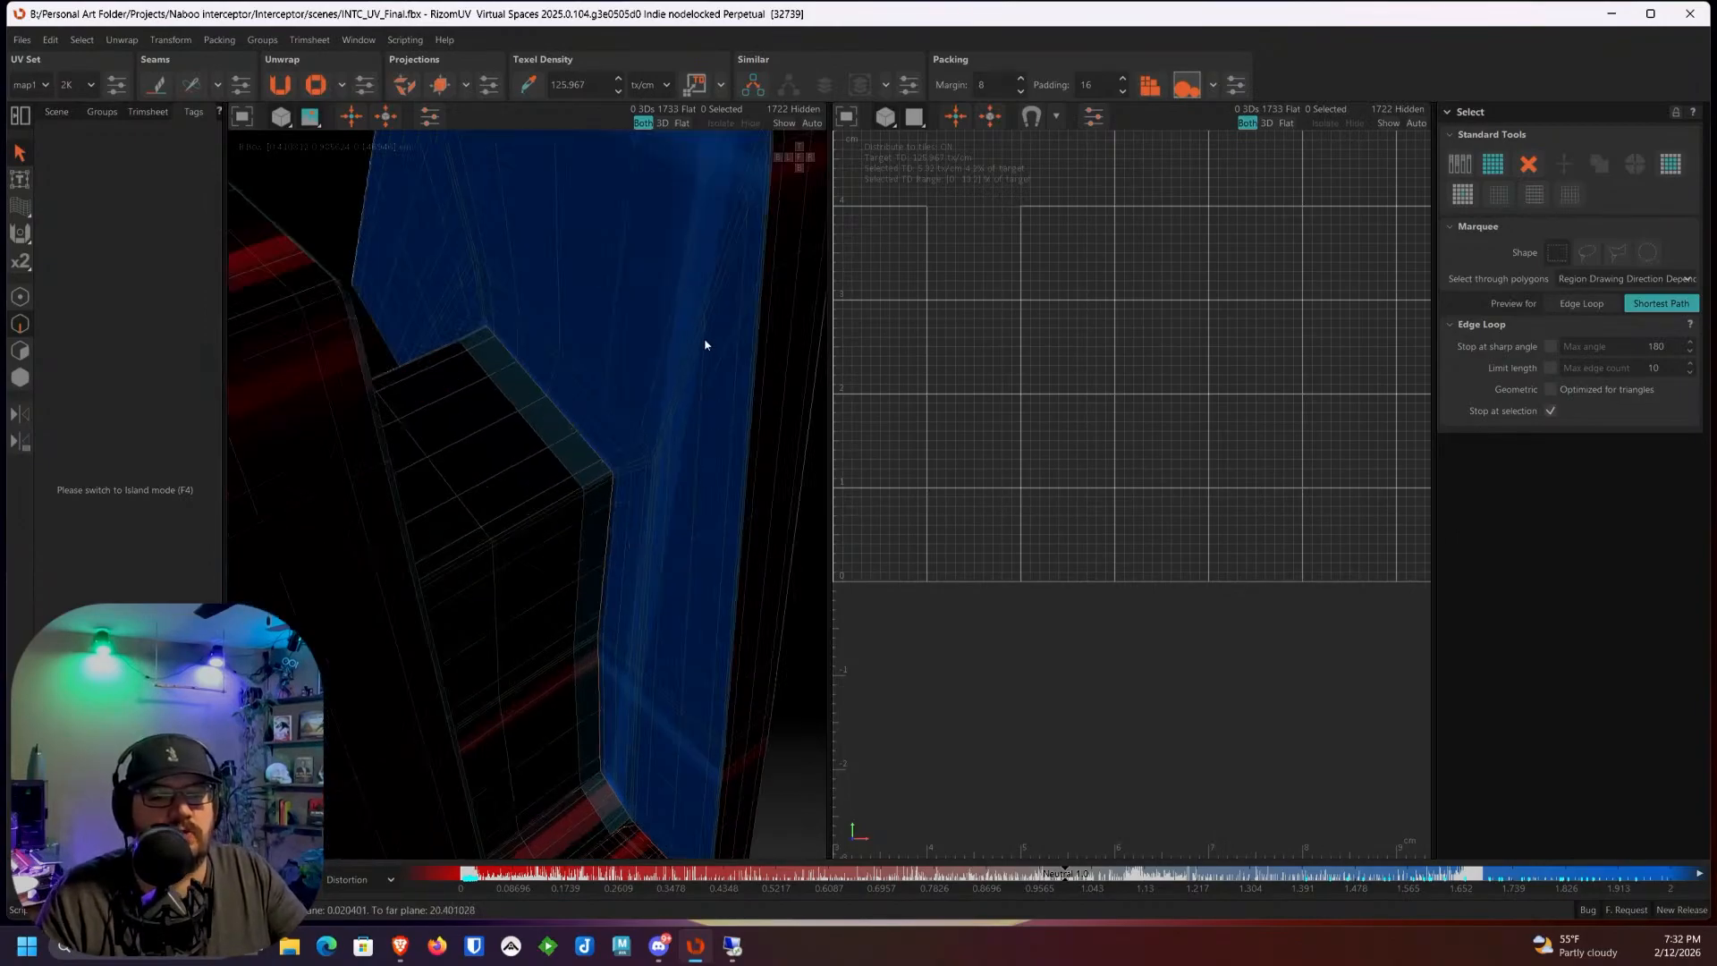
alt+drag(707, 343, 667, 429)
scroll(667, 430, up, 3)
alt+drag(591, 565, 651, 427)
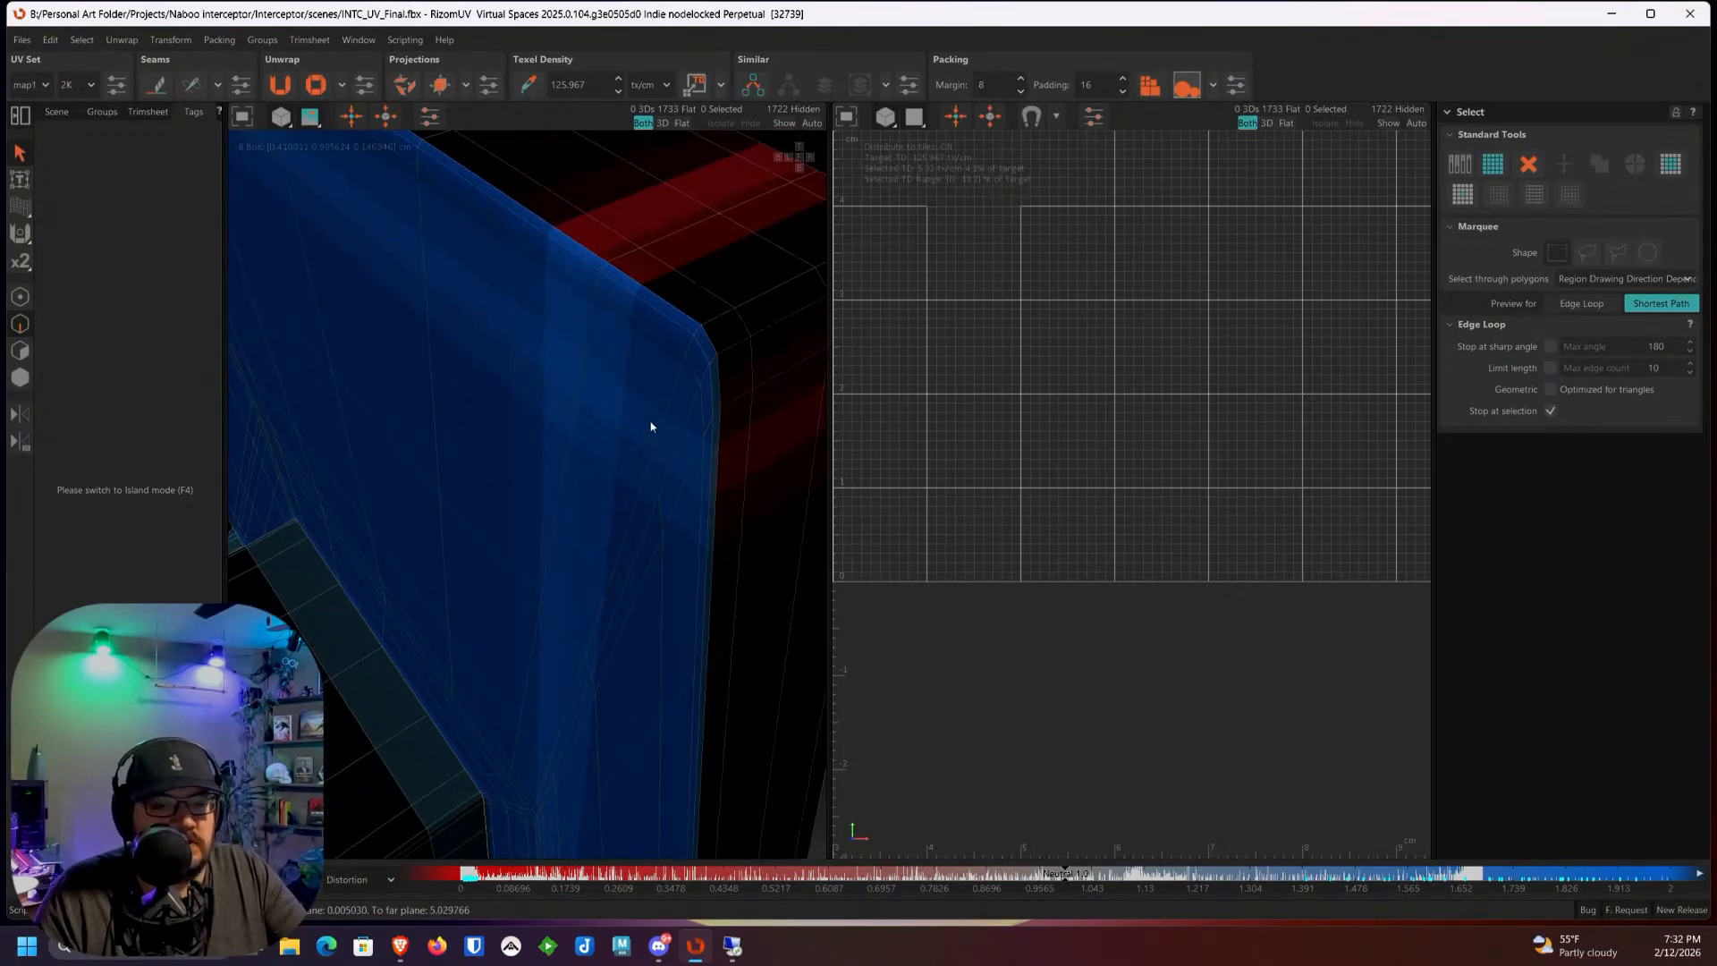
double_click(707, 376)
alt+drag(706, 376, 573, 416)
Step: Select the short edges around the upper corner of the neighbouring teal fin
scroll(605, 436, down, 5)
scroll(574, 416, up, 1)
scroll(596, 369, down, 1)
scroll(560, 338, up, 4)
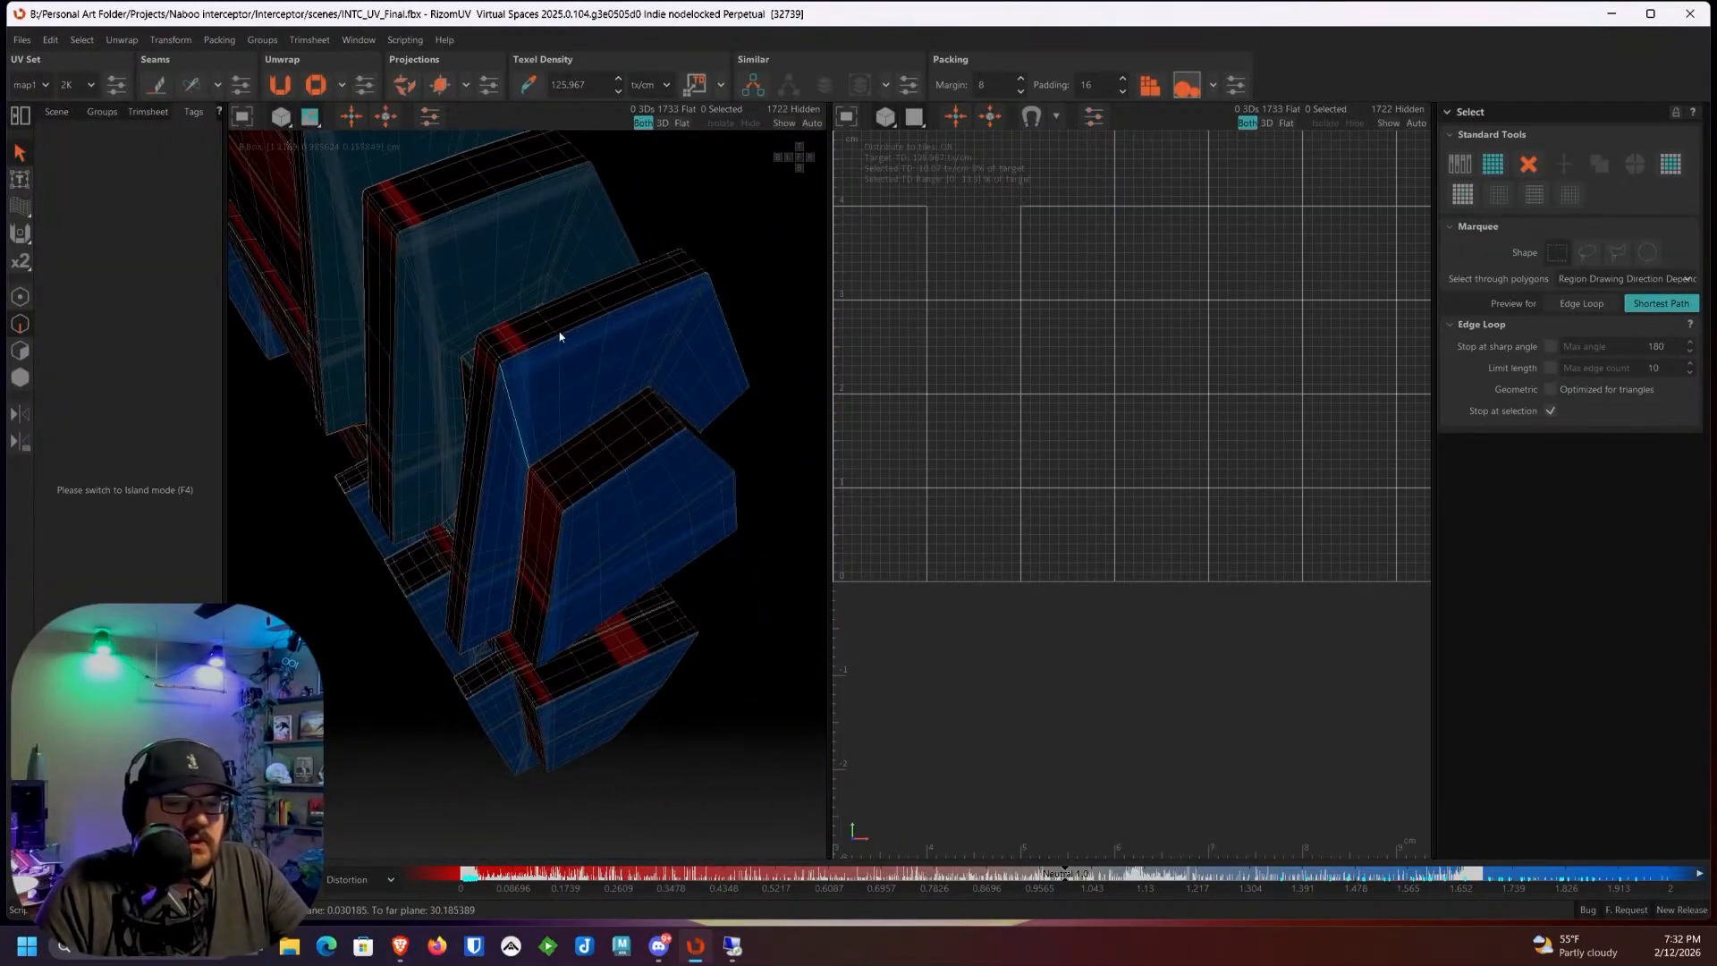
scroll(475, 260, up, 5)
click(441, 186)
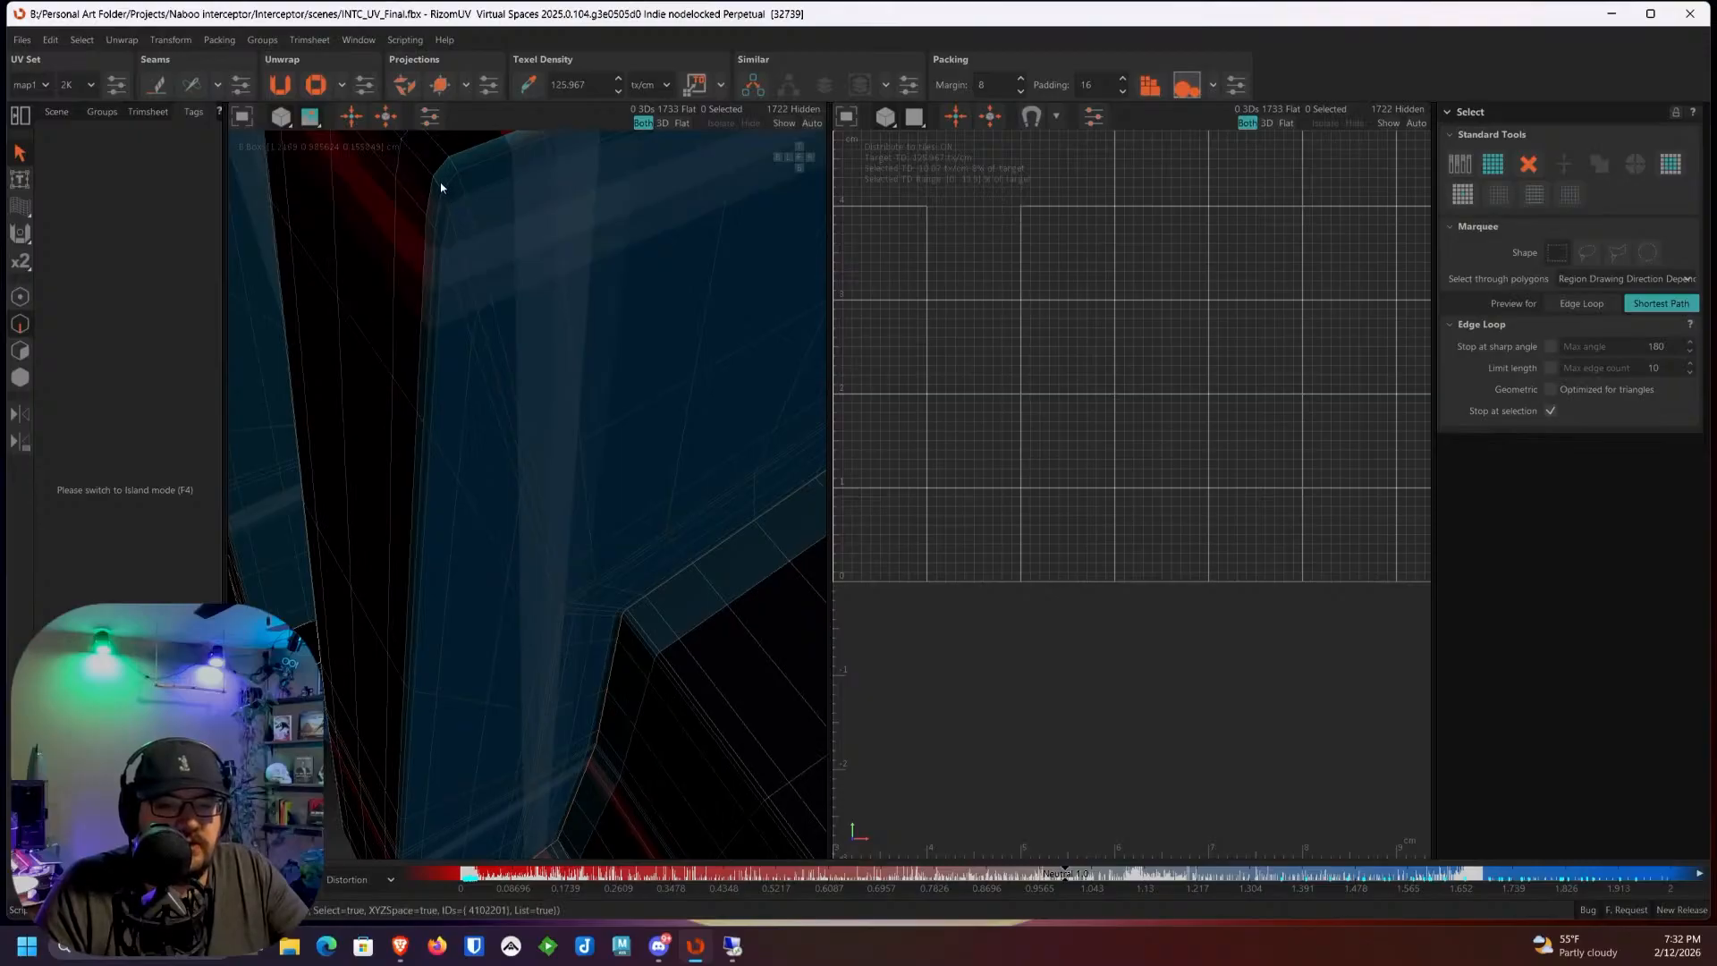
shift+click(446, 206)
alt+drag(446, 206, 419, 325)
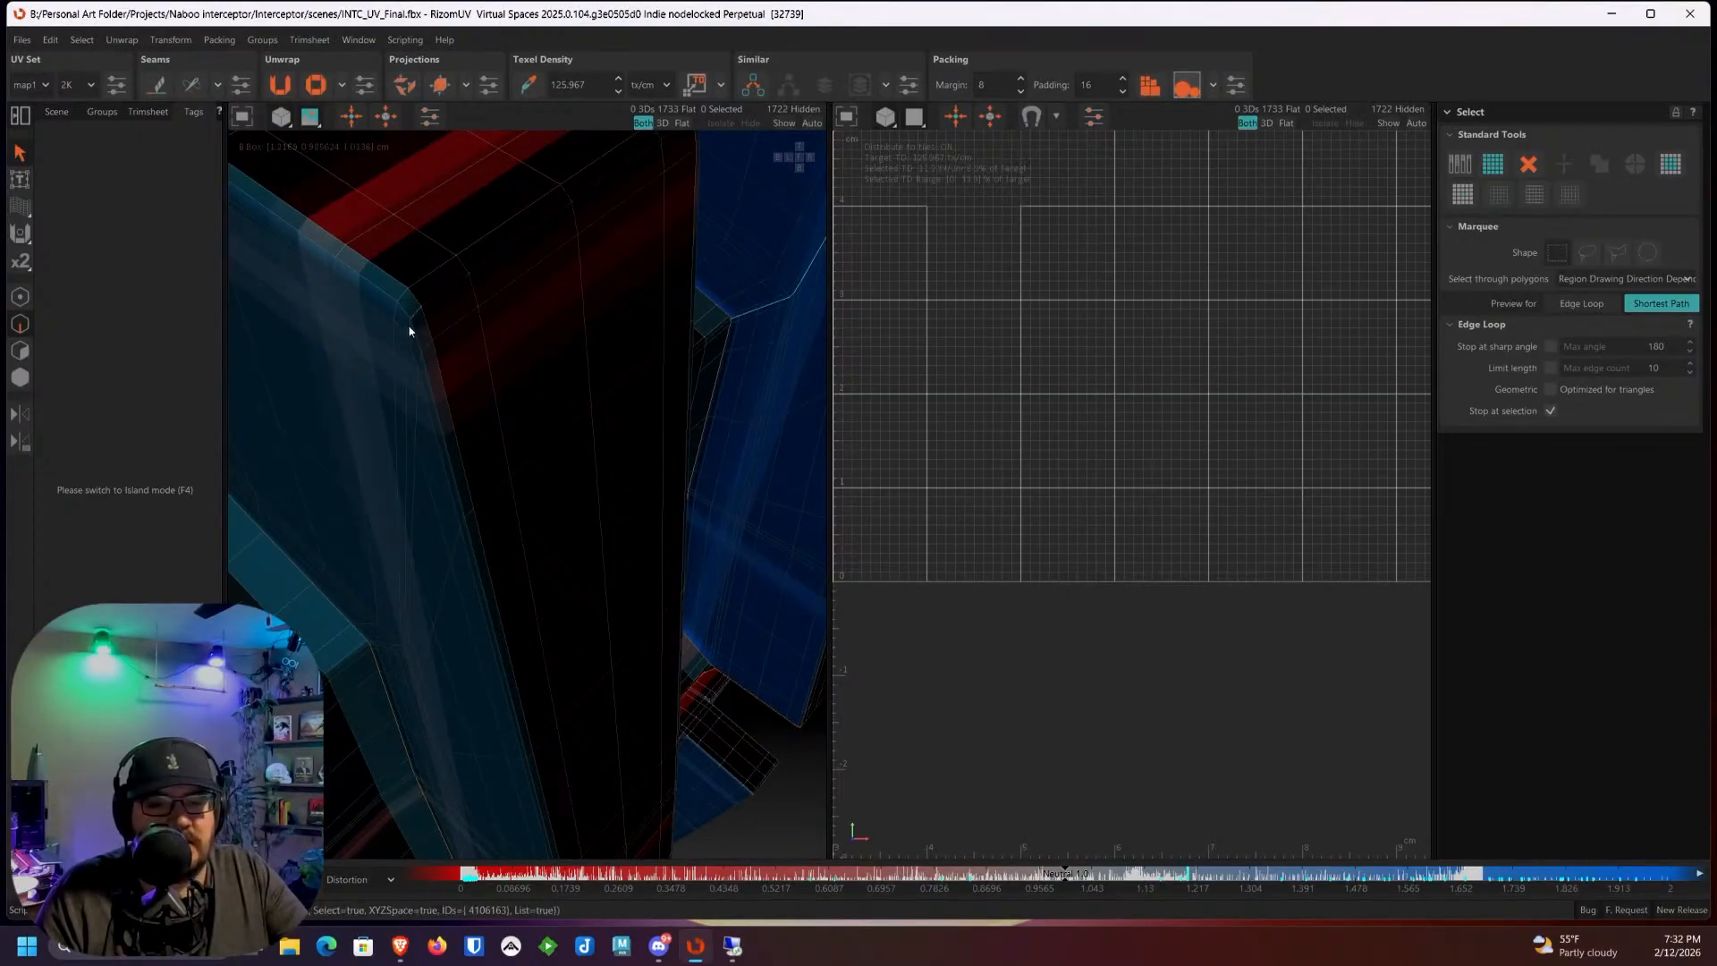
Step: Select the edge loop along the teal fin's long slanted border down to its lower corner
scroll(411, 342, down, 2)
alt+drag(411, 343, 498, 491)
scroll(501, 490, up, 3)
alt+drag(544, 393, 543, 430)
alt+drag(501, 334, 511, 530)
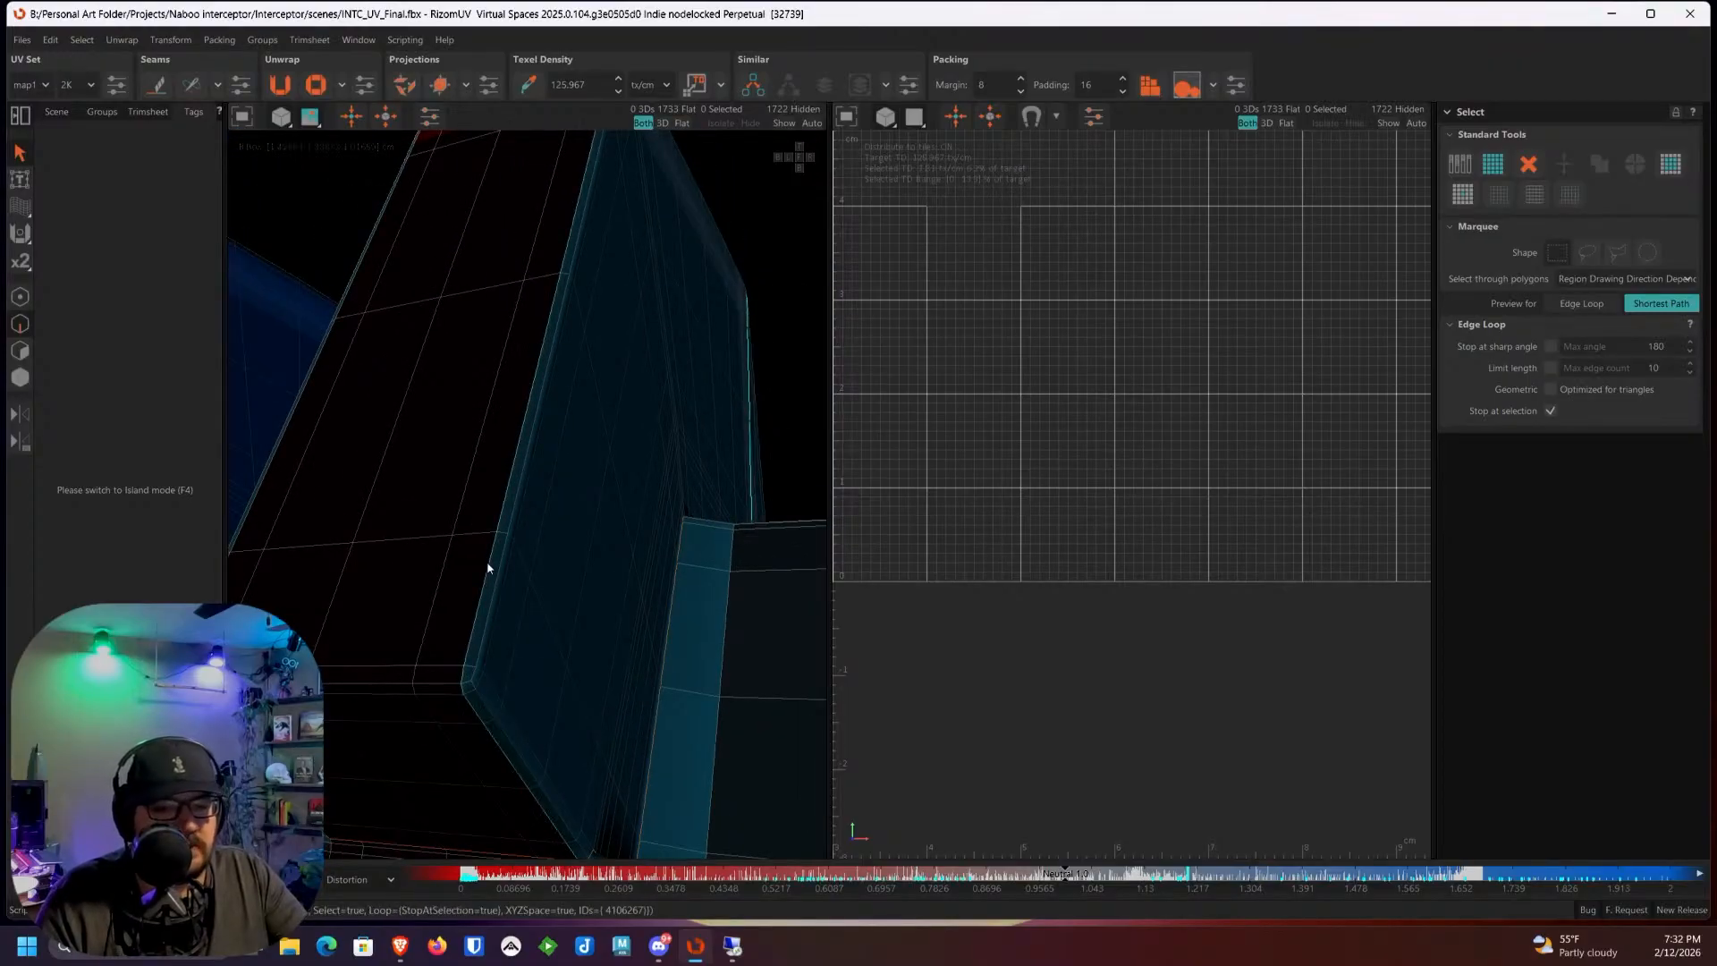
alt+drag(491, 564, 540, 505)
Step: Add the fin's next short corner edge and the small border edge at its foot to the seam selection
scroll(619, 313, up, 3)
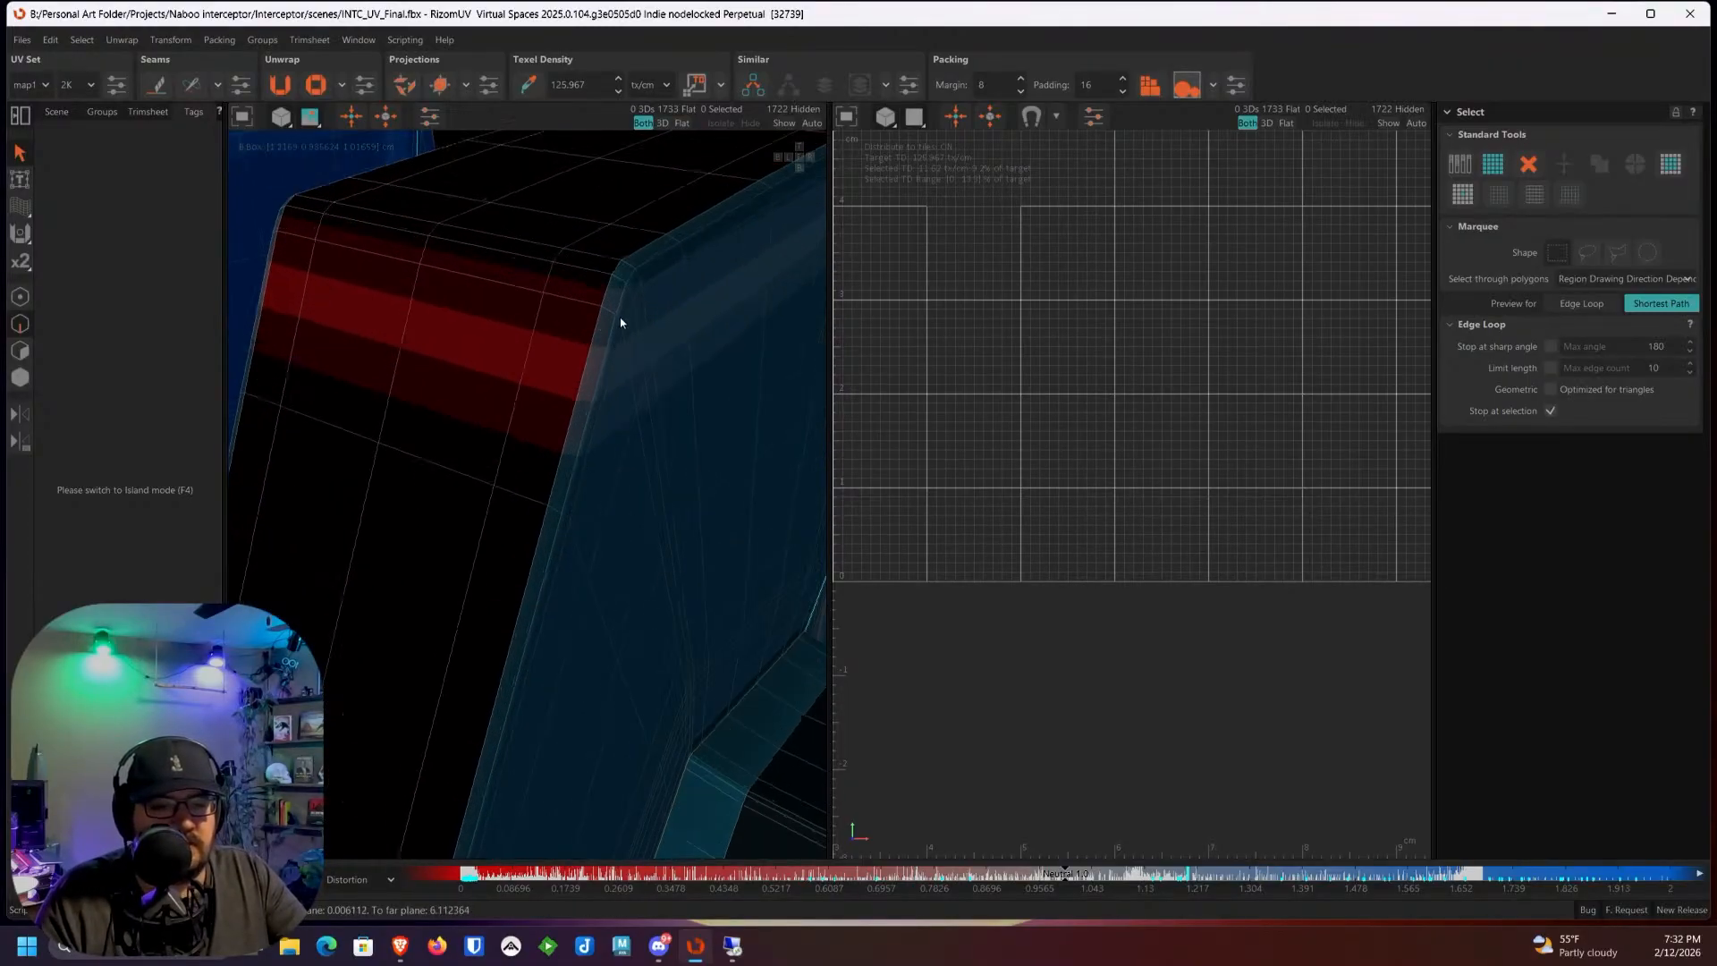
scroll(595, 330, down, 1)
alt+drag(596, 330, 709, 444)
scroll(603, 392, up, 3)
scroll(578, 398, up, 3)
click(579, 435)
scroll(572, 419, down, 3)
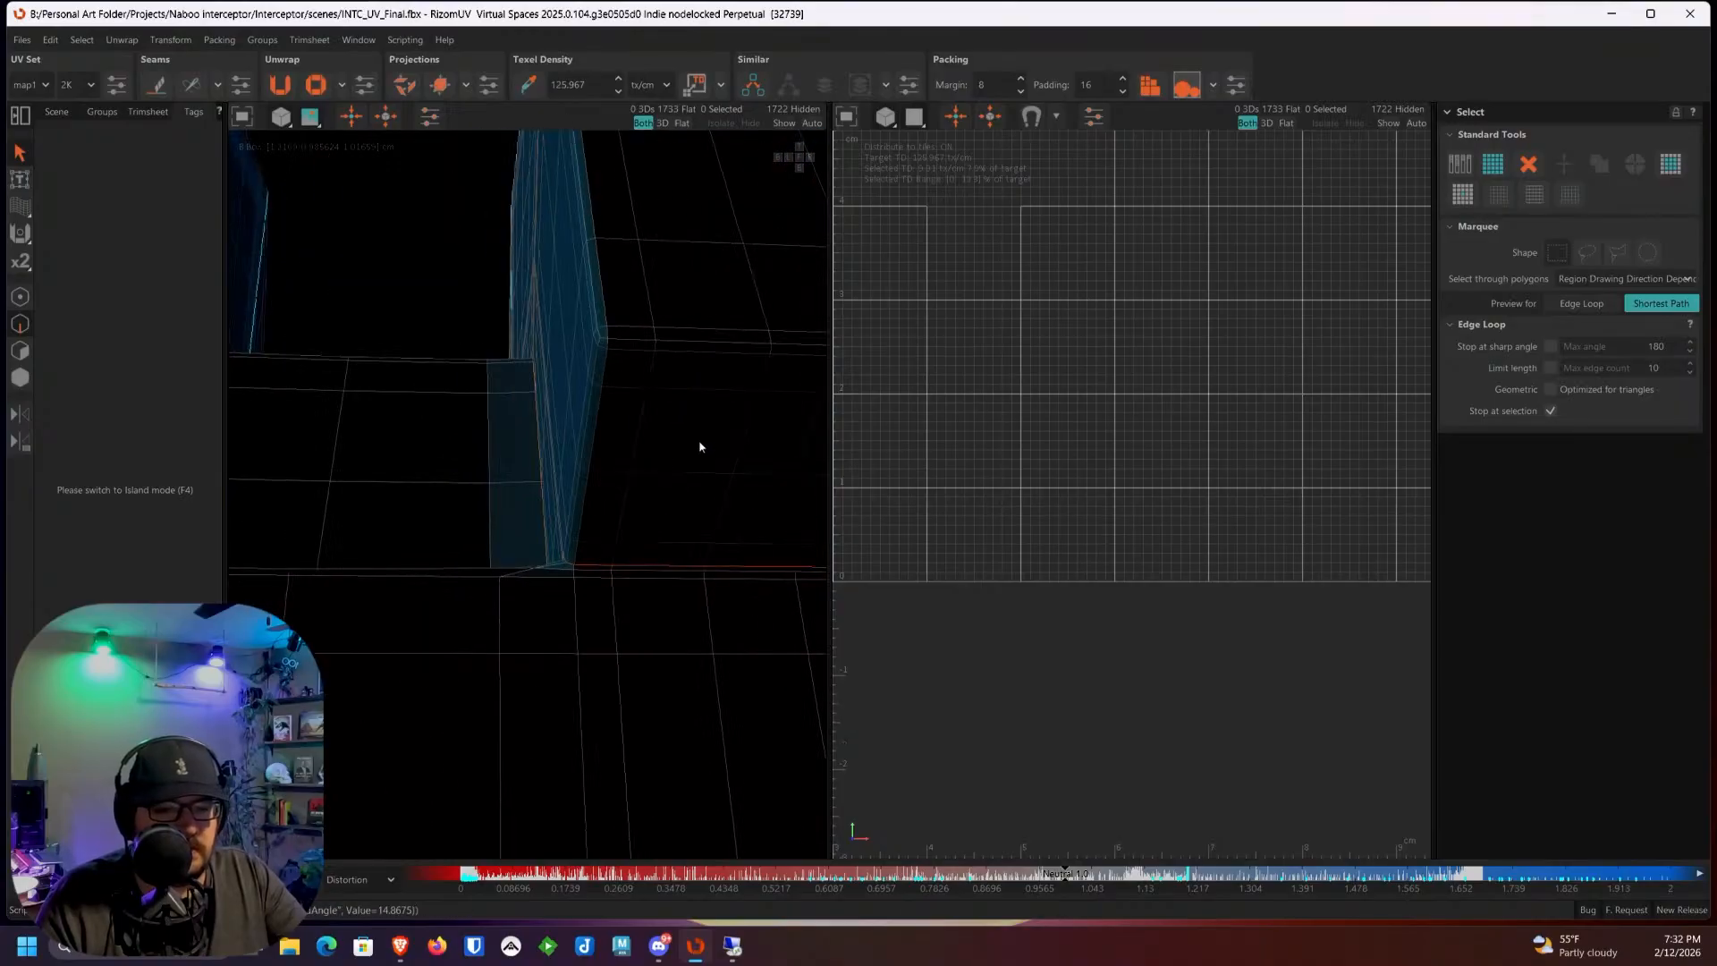
click(576, 556)
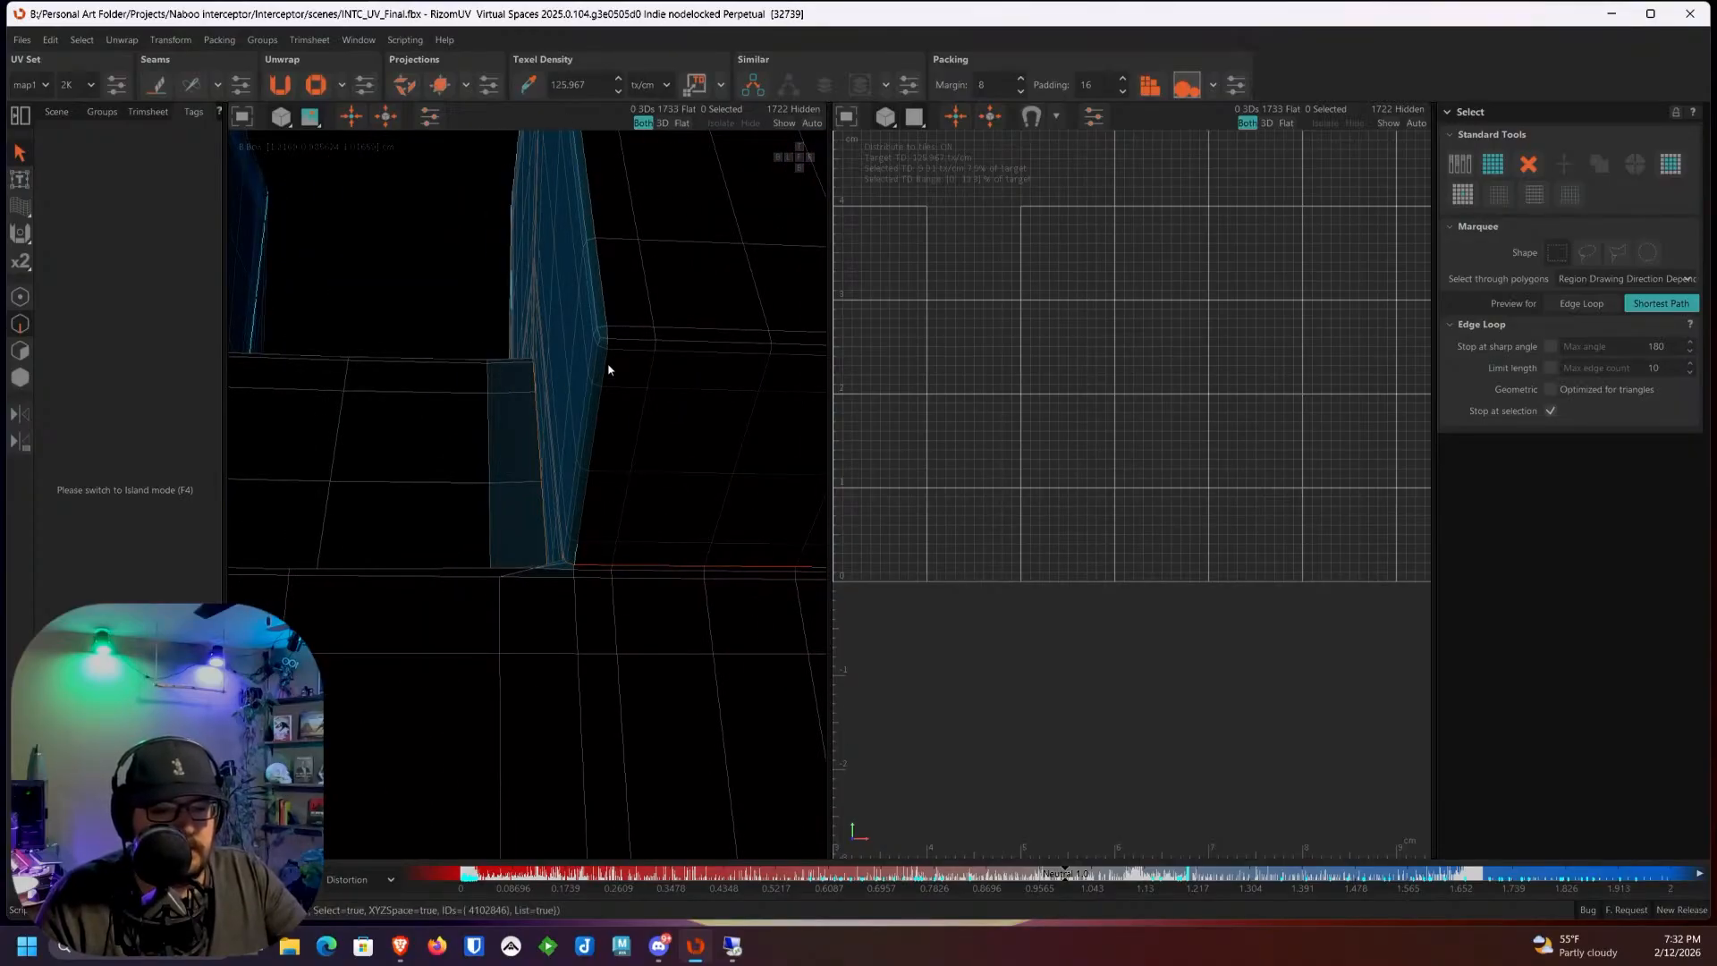
Step: Select the fin's lower slanted border edge and the short edge at its upper corner
scroll(608, 340, down, 2)
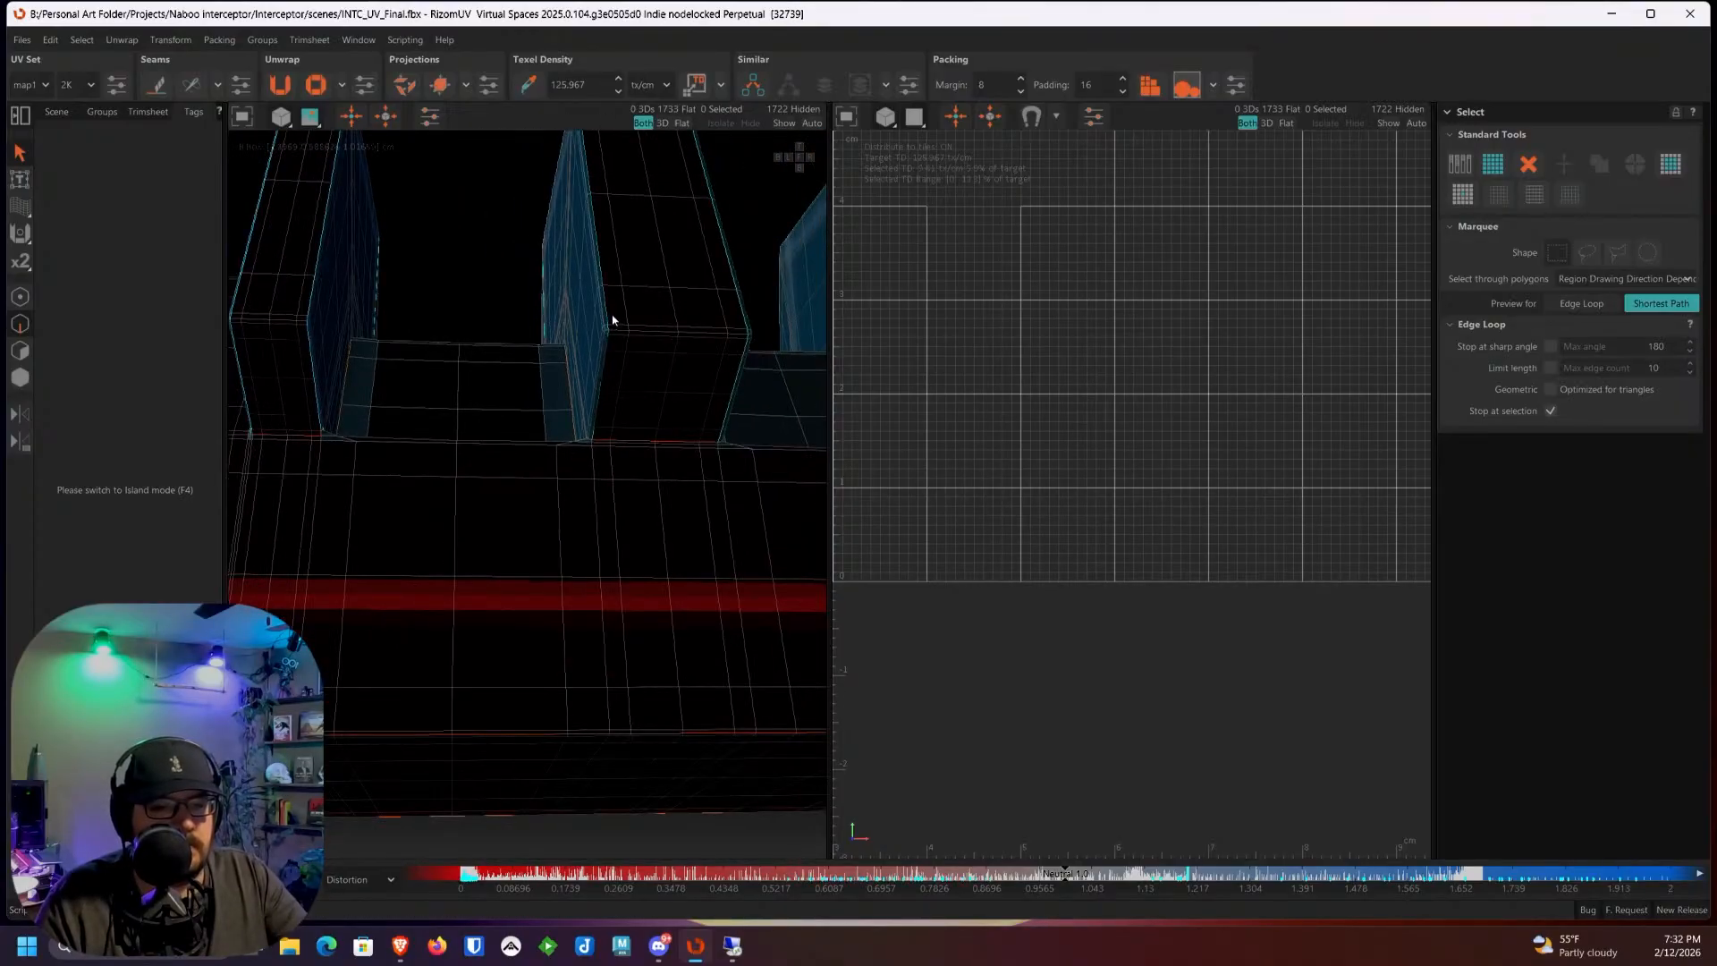
scroll(608, 335, up, 2)
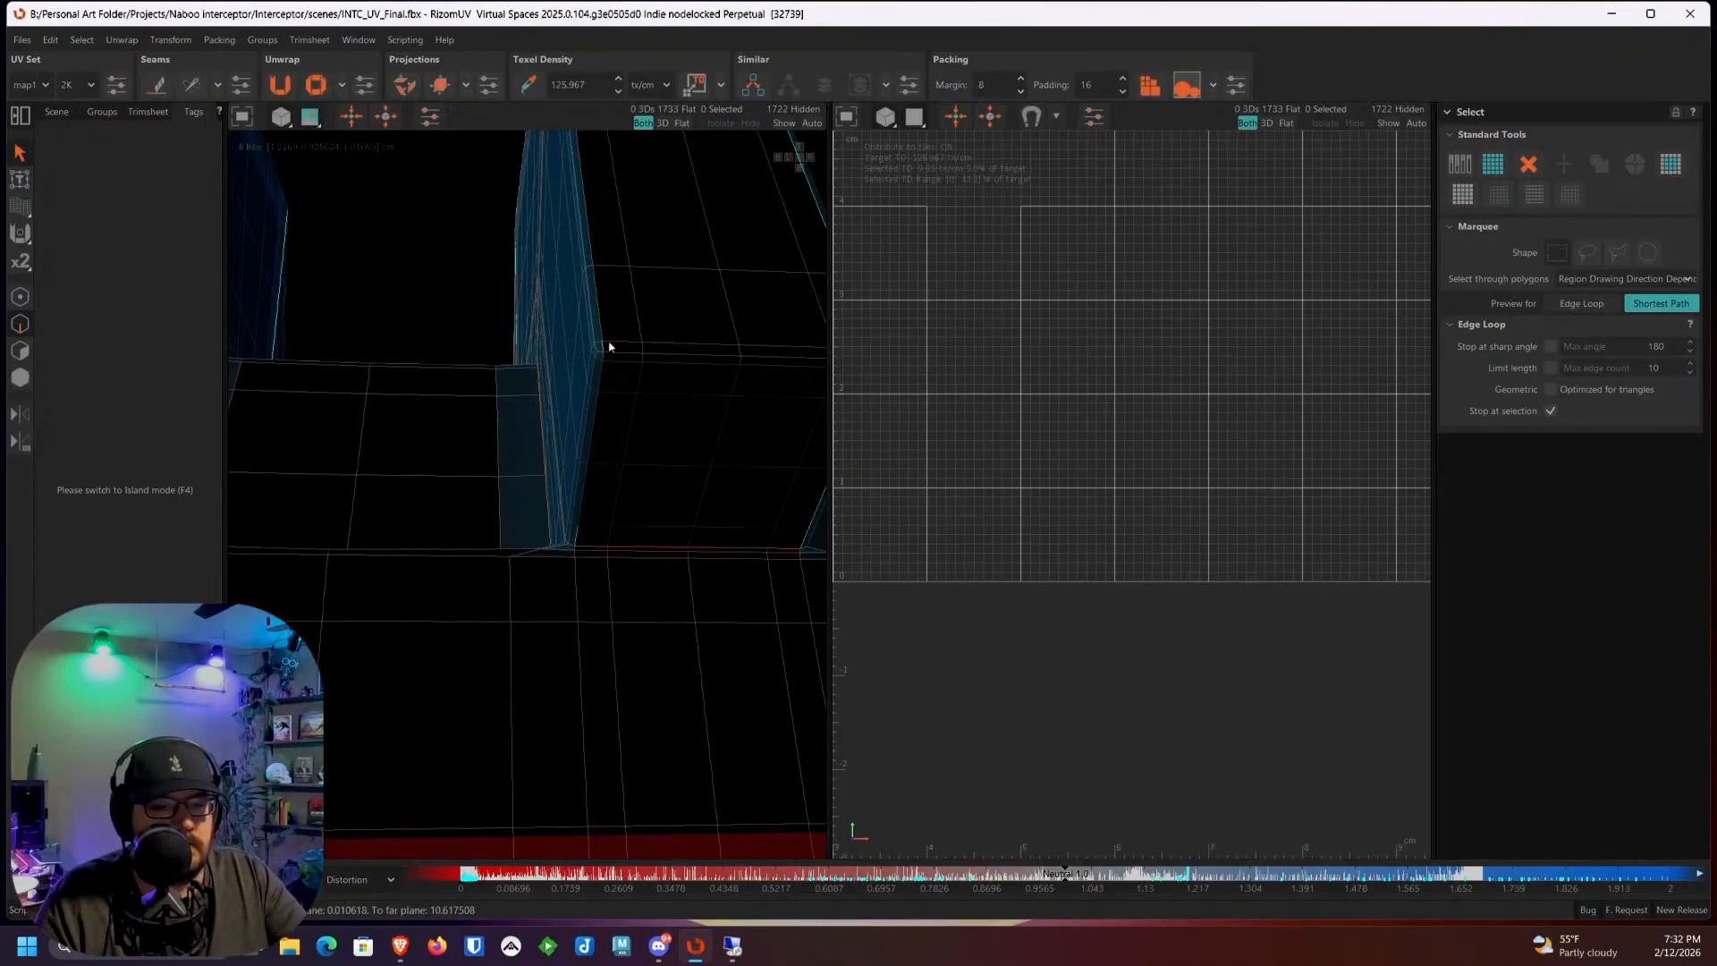
click(597, 411)
alt+drag(597, 411, 549, 431)
scroll(549, 431, up, 2)
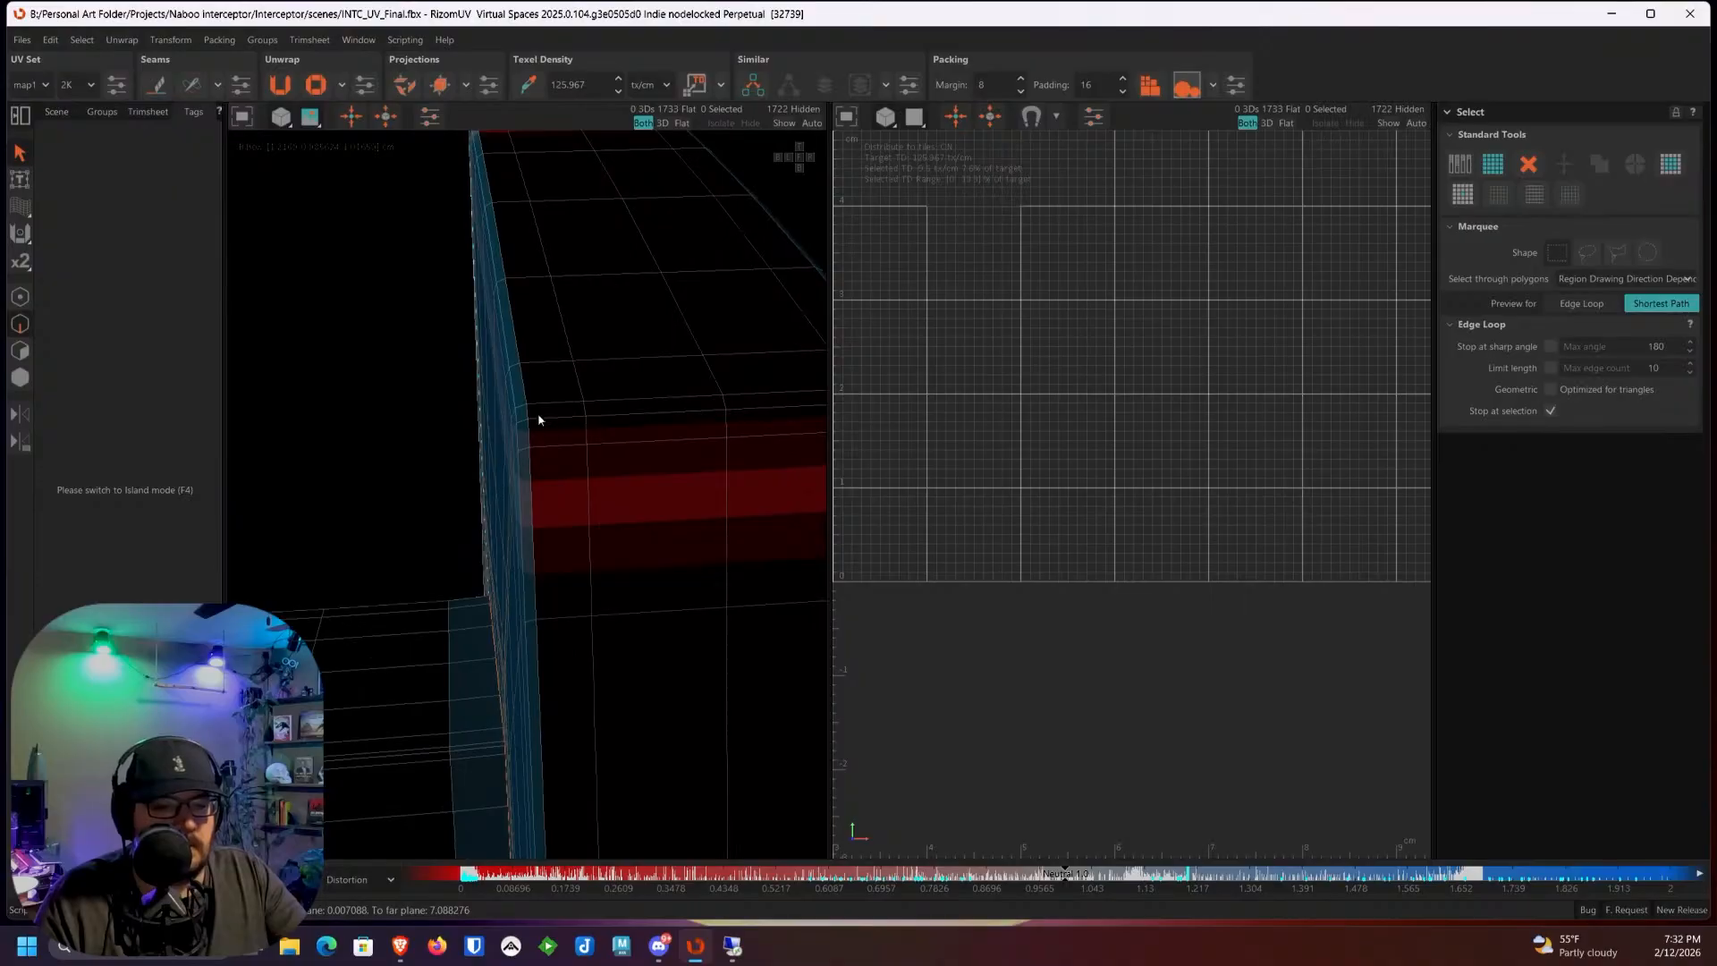
click(531, 415)
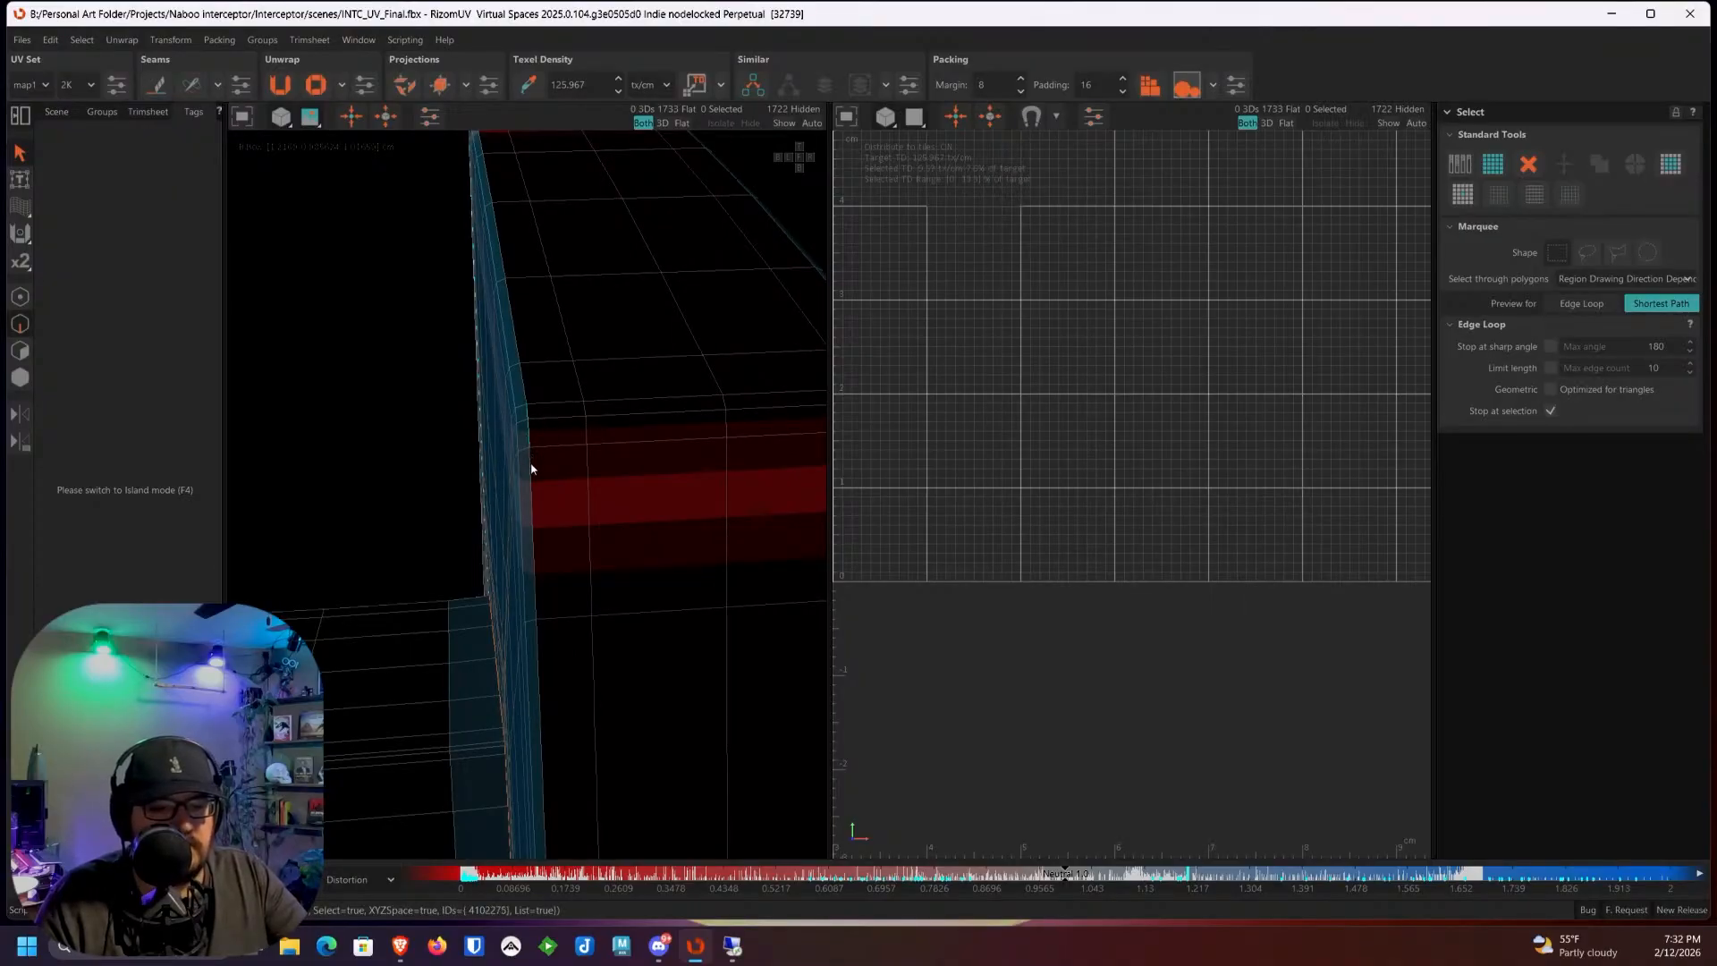
Step: Add the teal fin's foot edge, its side-corner edge and the border loop between them to the selection
scroll(531, 463, down, 5)
scroll(653, 483, up, 5)
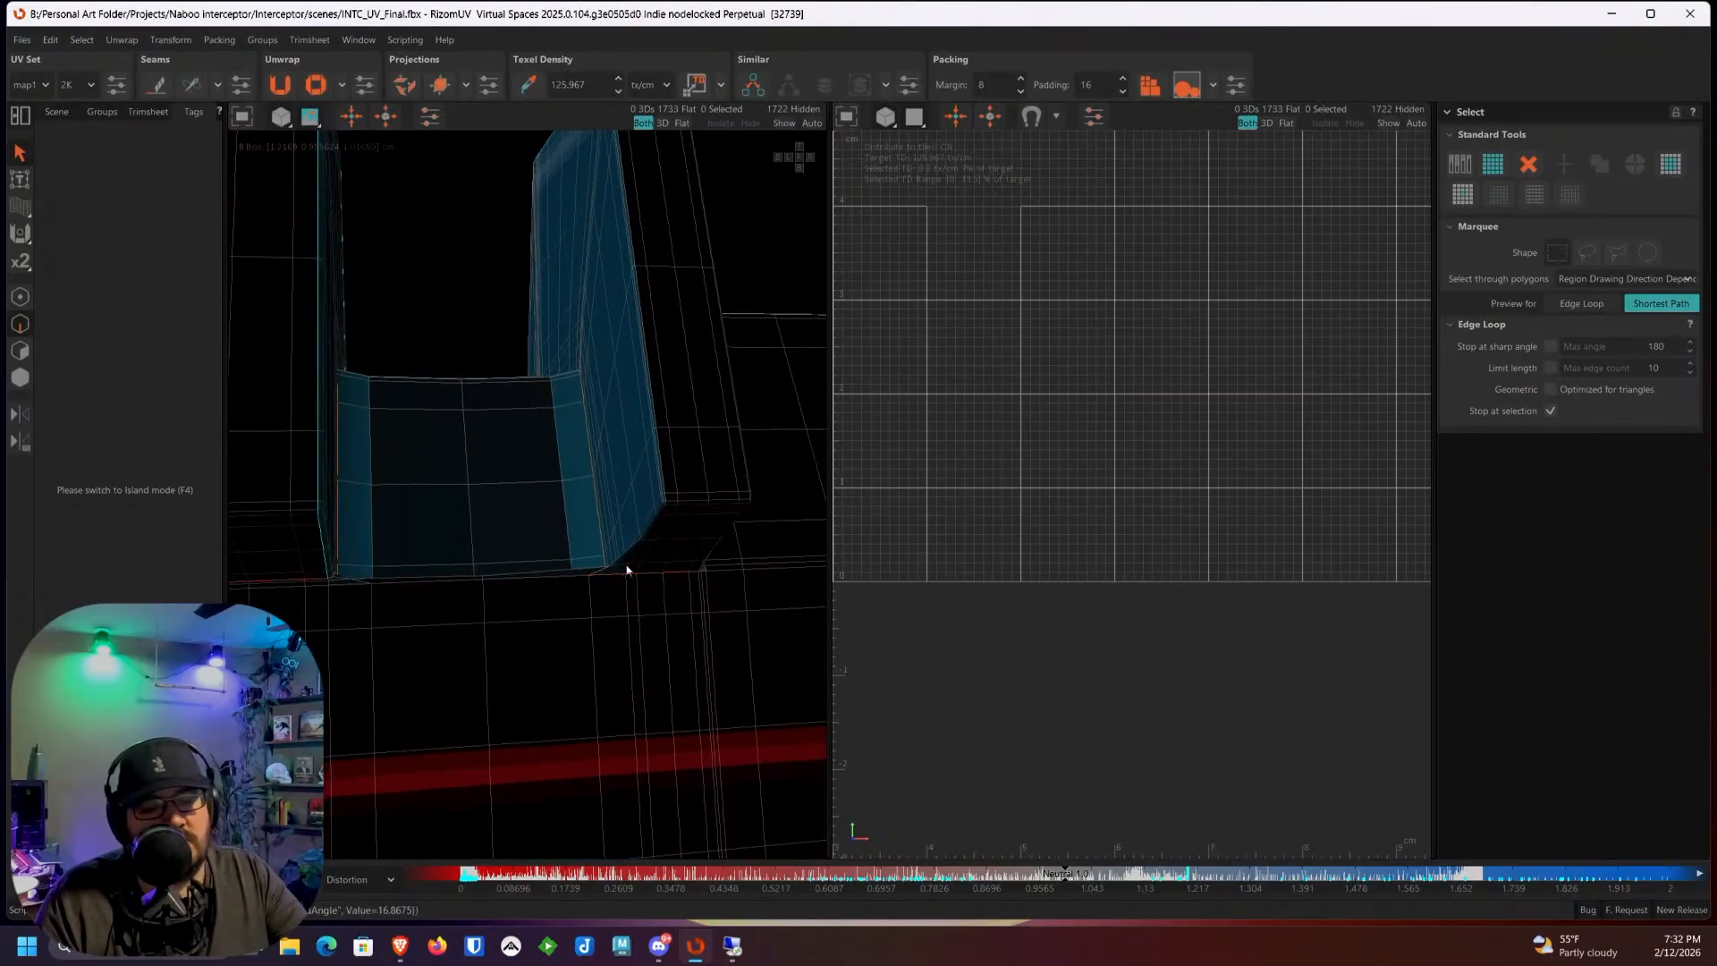
scroll(636, 553, up, 3)
scroll(590, 587, up, 1)
ctrl+click(542, 598)
ctrl+click(664, 269)
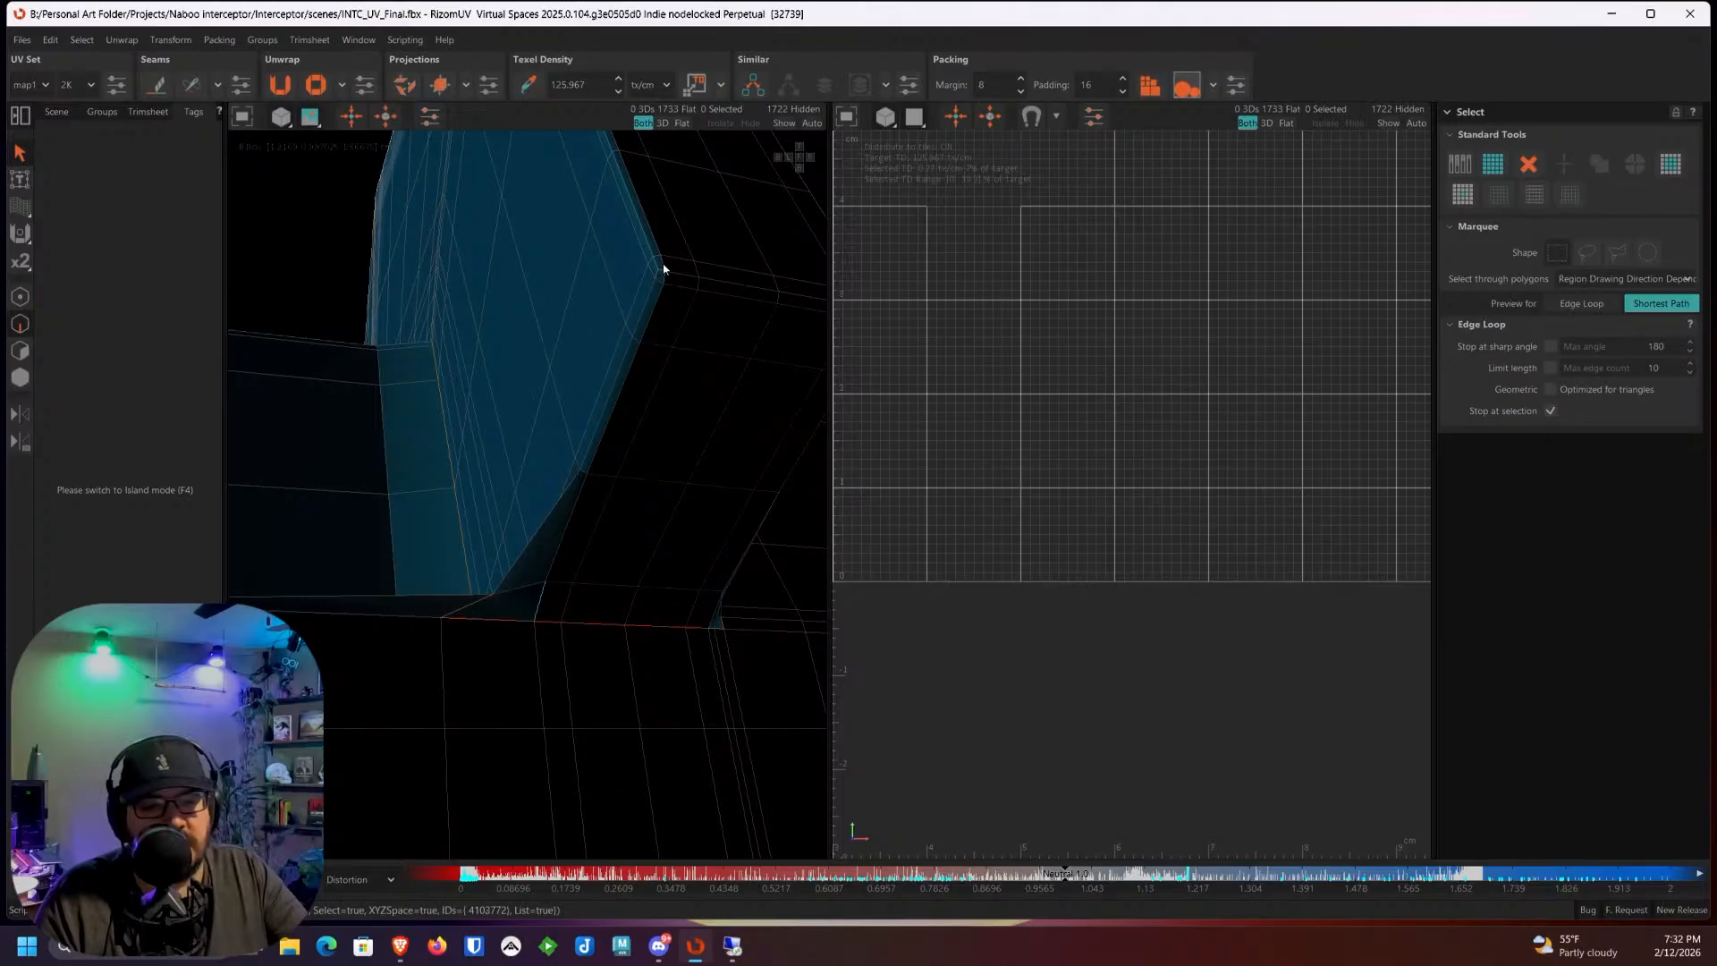
ctrl+double_click(660, 310)
alt+drag(660, 311, 601, 349)
alt+drag(707, 358, 617, 360)
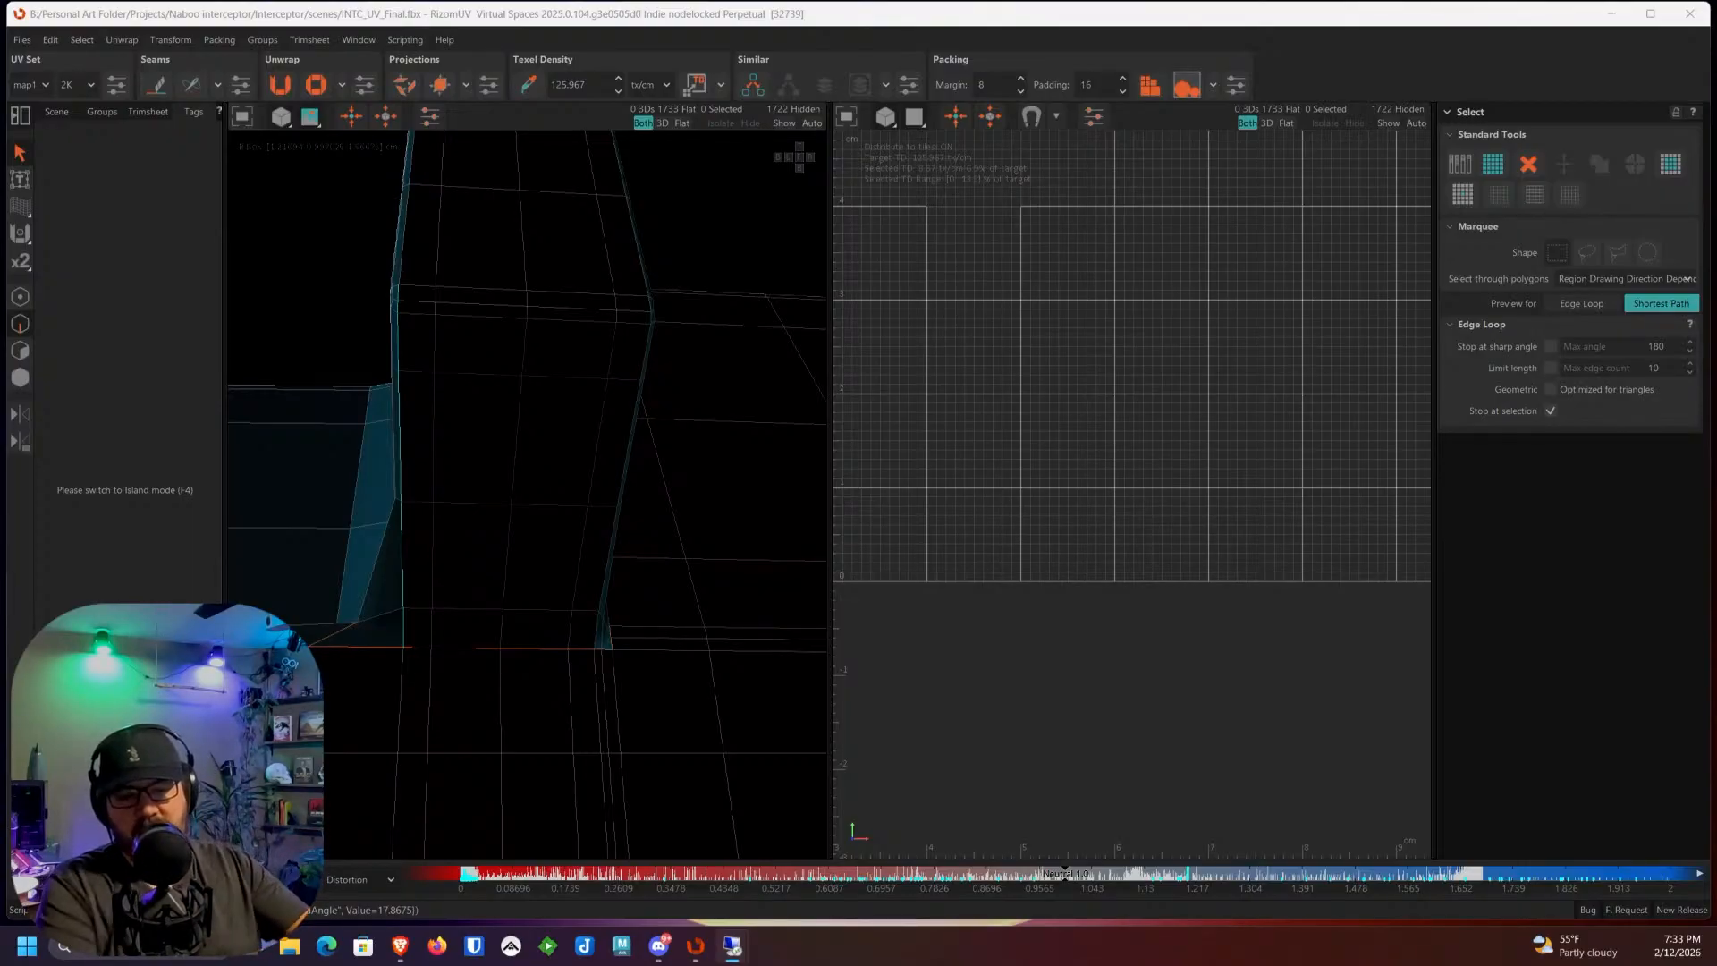
Step: Select the short edges at the teal fin's outer upper corner and the border loop down its long side
mouse_move(498, 388)
alt+mouse_down()
mouse_move(632, 579)
mouse_move(647, 449)
mouse_move(616, 277)
mouse_move(614, 453)
mouse_move(548, 491)
mouse_move(540, 460)
mouse_move(617, 483)
mouse_move(629, 506)
mouse_move(775, 436)
mouse_move(744, 509)
mouse_move(662, 303)
mouse_move(670, 456)
mouse_move(594, 468)
mouse_move(632, 453)
mouse_move(593, 401)
mouse_move(626, 406)
mouse_move(556, 395)
mouse_move(586, 376)
mouse_move(490, 366)
alt+mouse_up()
ctrl+click(775, 436)
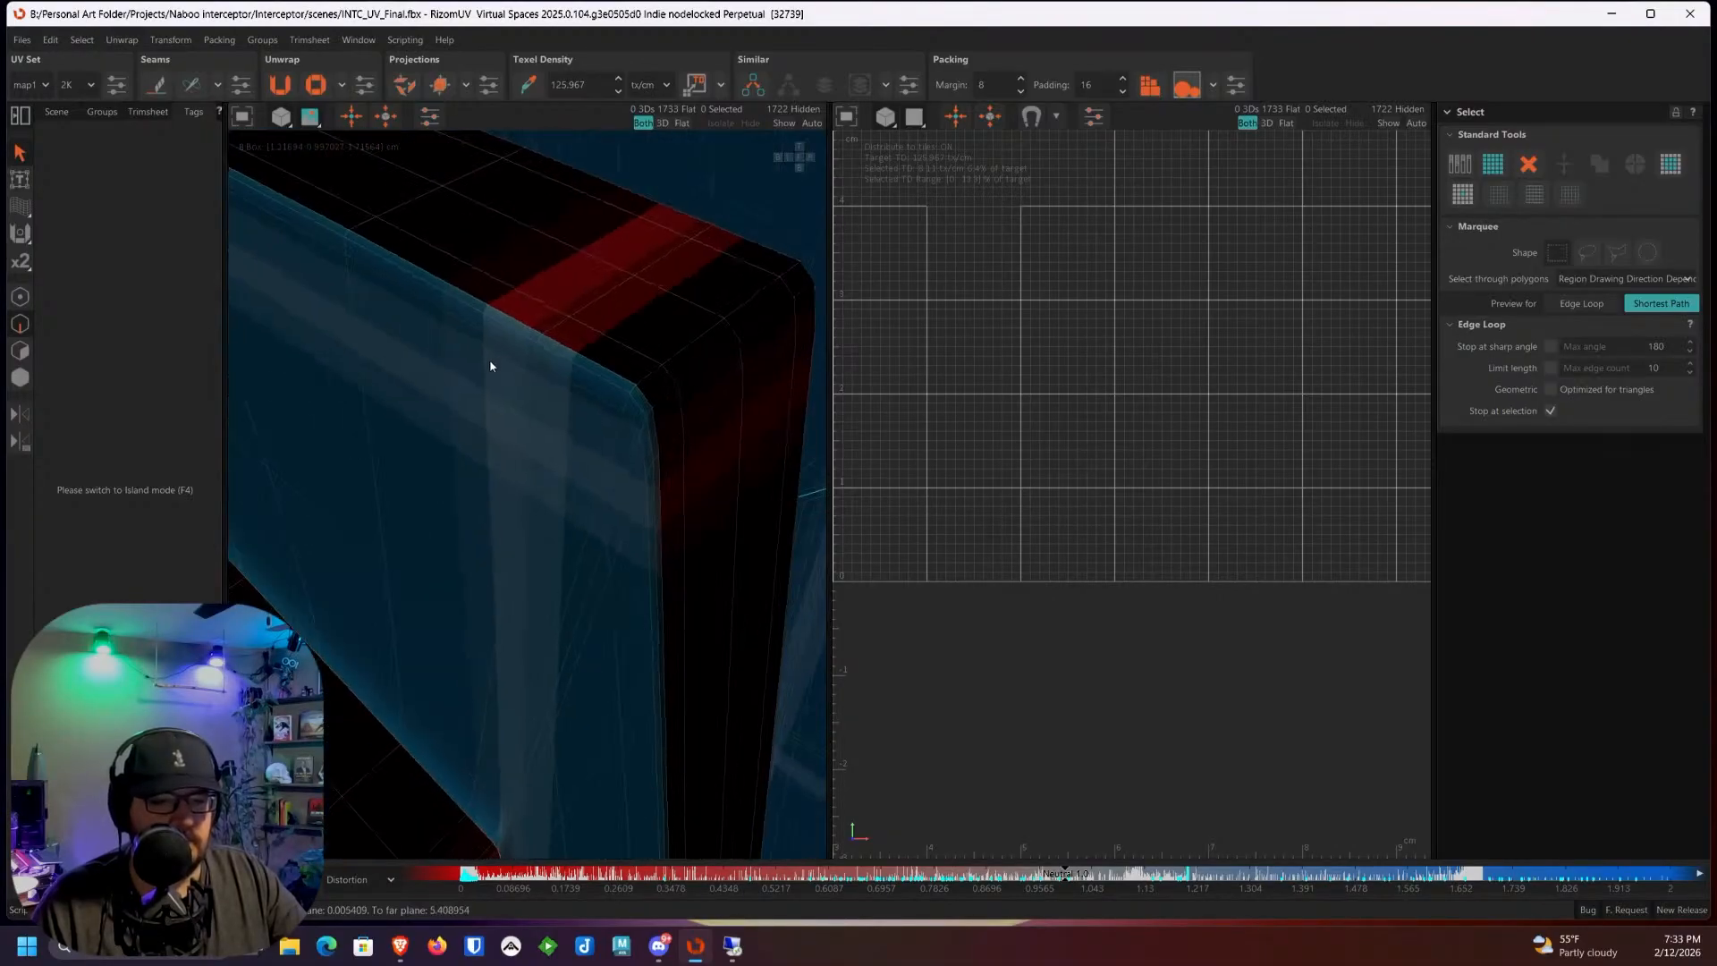
click(650, 418)
alt+drag(644, 429, 608, 415)
alt+drag(443, 393, 280, 306)
click(388, 266)
double_click(277, 346)
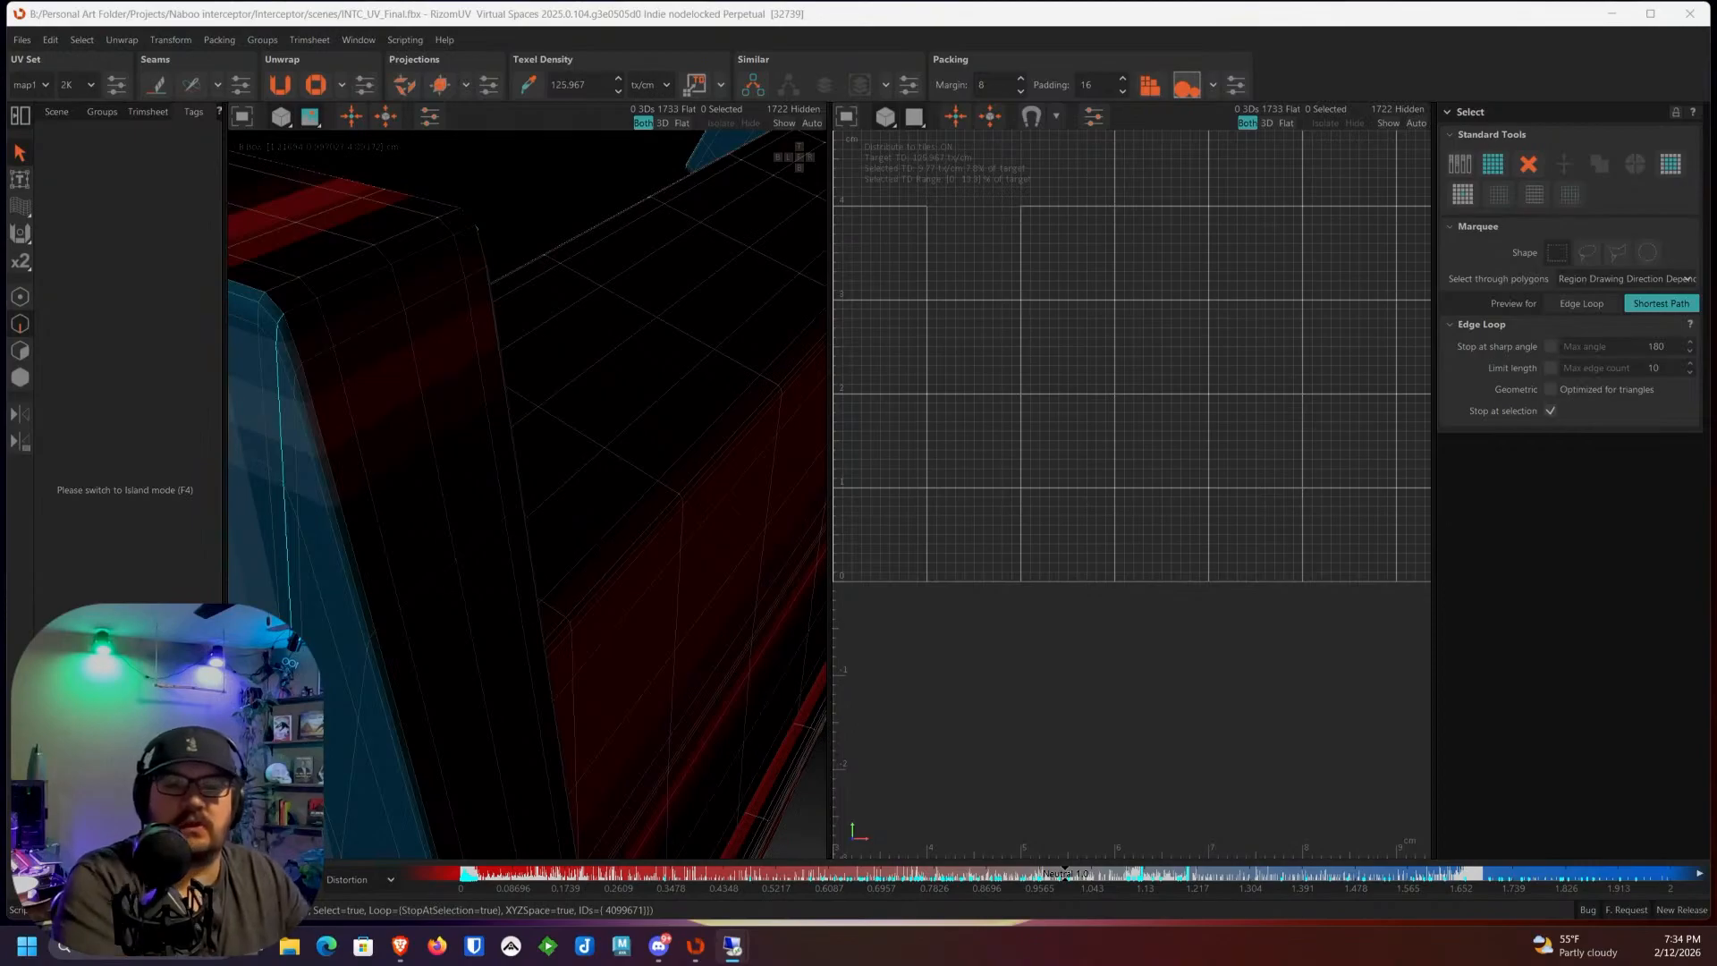
Step: Select the corner edge and the adjoining border loop on the next teal fin
scroll(542, 343, down, 7)
alt+drag(394, 544, 492, 424)
scroll(539, 386, up, 6)
alt+drag(617, 314, 549, 352)
scroll(418, 392, up, 2)
alt+drag(418, 392, 490, 387)
scroll(490, 387, up, 1)
click(625, 270)
double_click(638, 283)
Step: Add the short border edge at the upper corner on the fin's opposite face to the seam selection
scroll(638, 285, down, 5)
alt+drag(687, 427, 647, 379)
scroll(662, 298, up, 3)
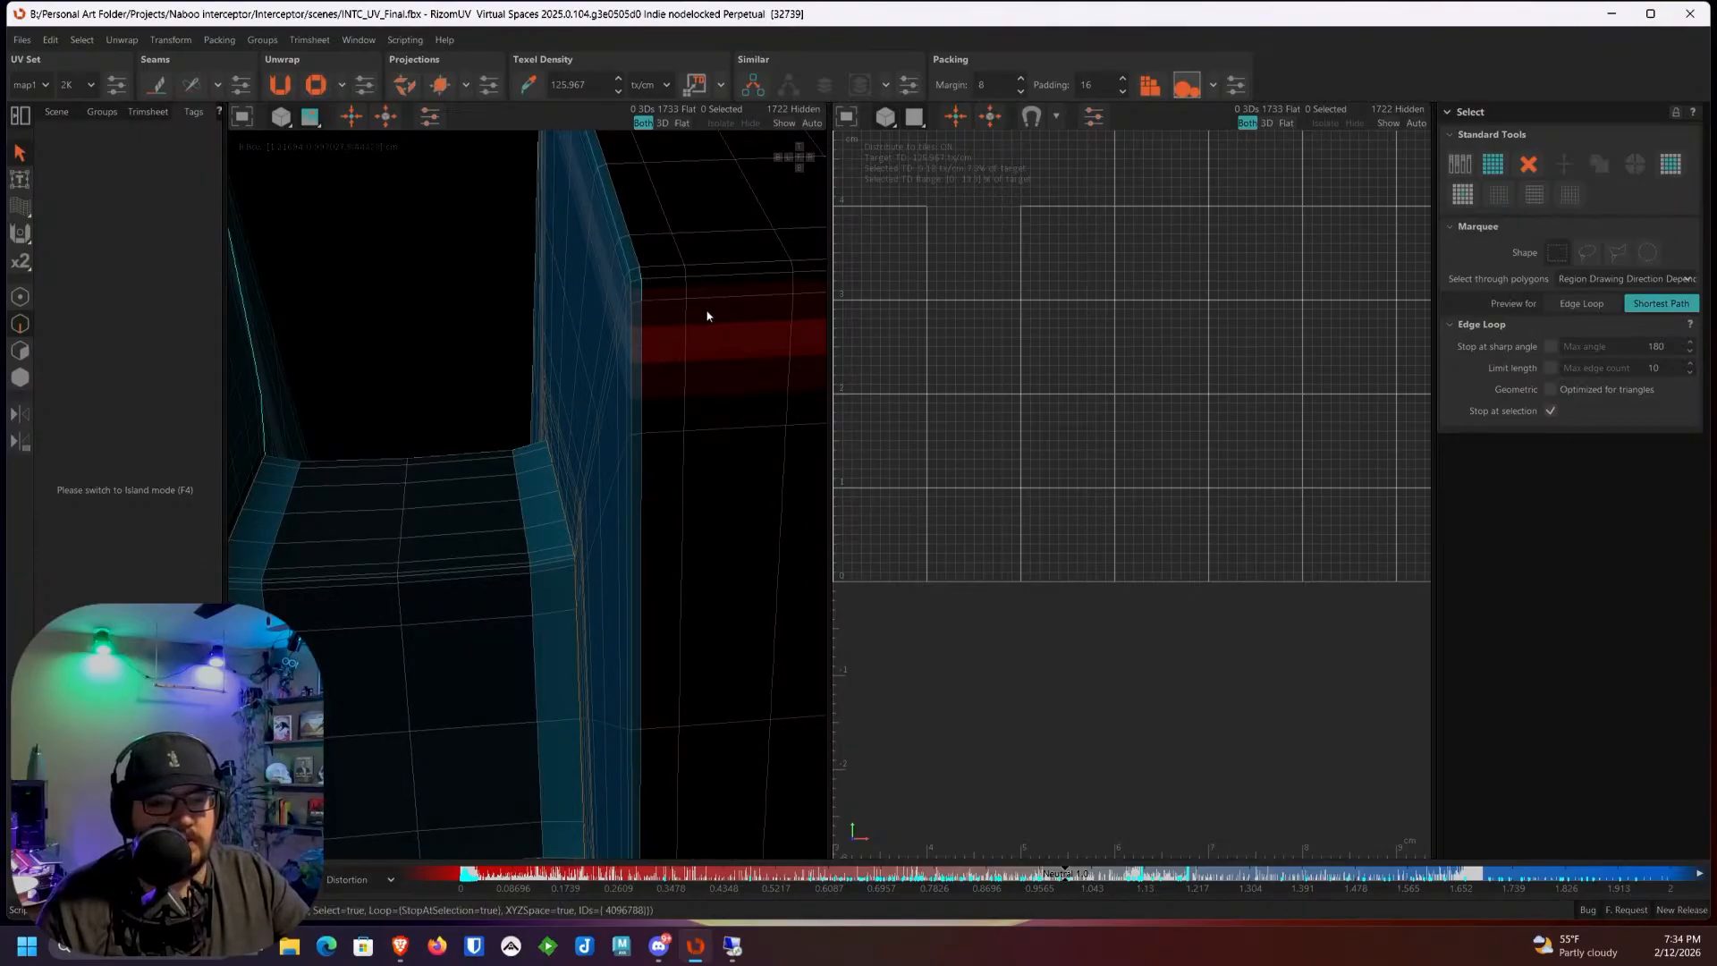
alt+drag(694, 319, 513, 358)
scroll(513, 358, up, 1)
click(530, 370)
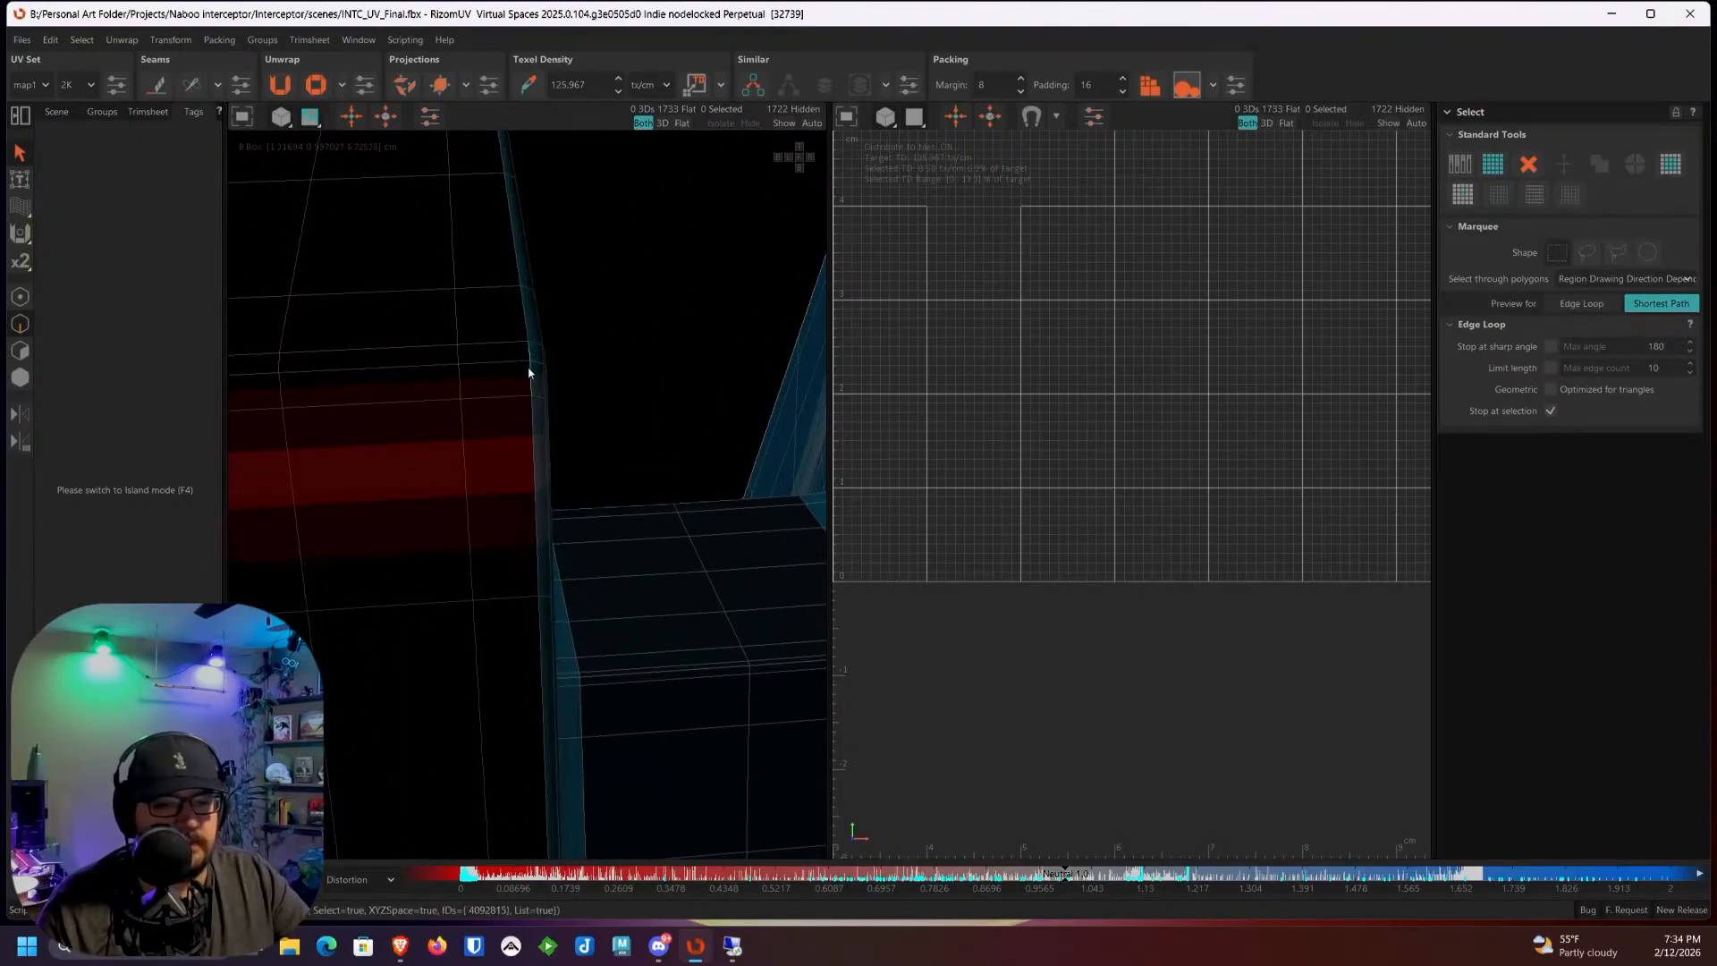
Step: Select the short edges around the end teal fin's upper corner and the path continuing along its border
scroll(529, 372, down, 4)
alt+drag(484, 280, 691, 288)
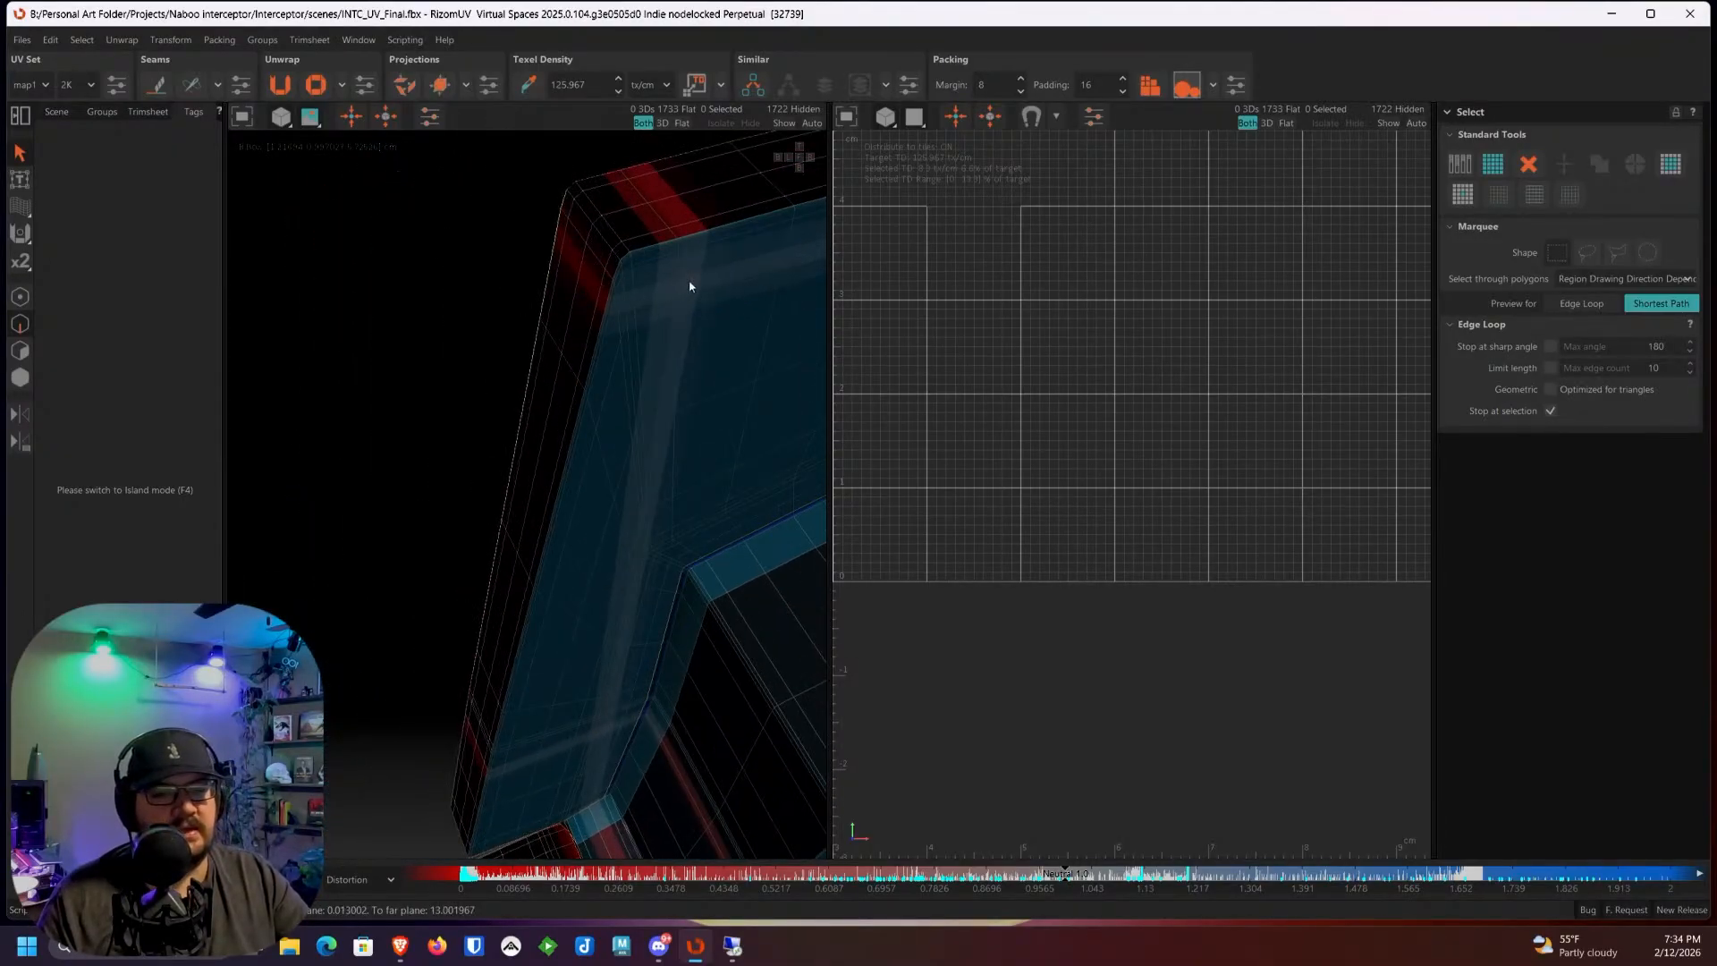
scroll(692, 287, up, 3)
click(555, 269)
alt+drag(555, 268, 609, 295)
click(432, 275)
shift+click(427, 291)
scroll(427, 288, down, 6)
scroll(612, 297, up, 6)
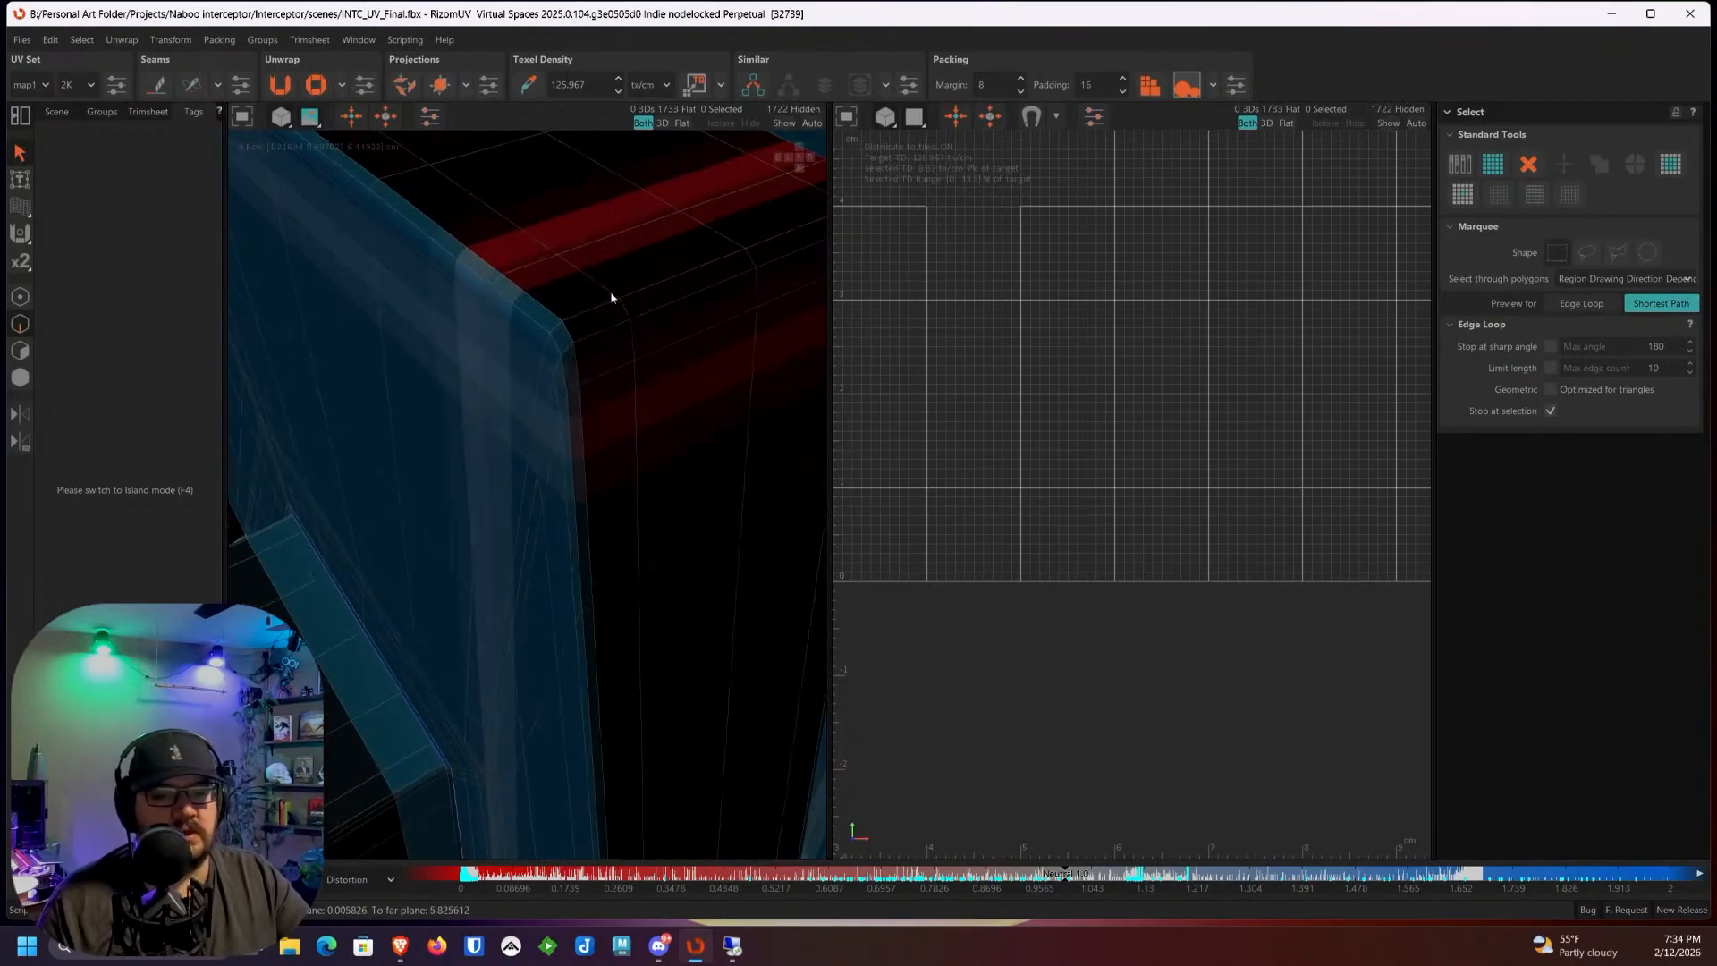
Step: Add the remaining short edges around the teal fins' upper corners, on both sides of the dark rim, to the seam selection
alt+drag(564, 354, 775, 357)
click(639, 370)
scroll(649, 388, down, 6)
scroll(533, 475, up, 4)
click(556, 368)
click(764, 382)
click(766, 382)
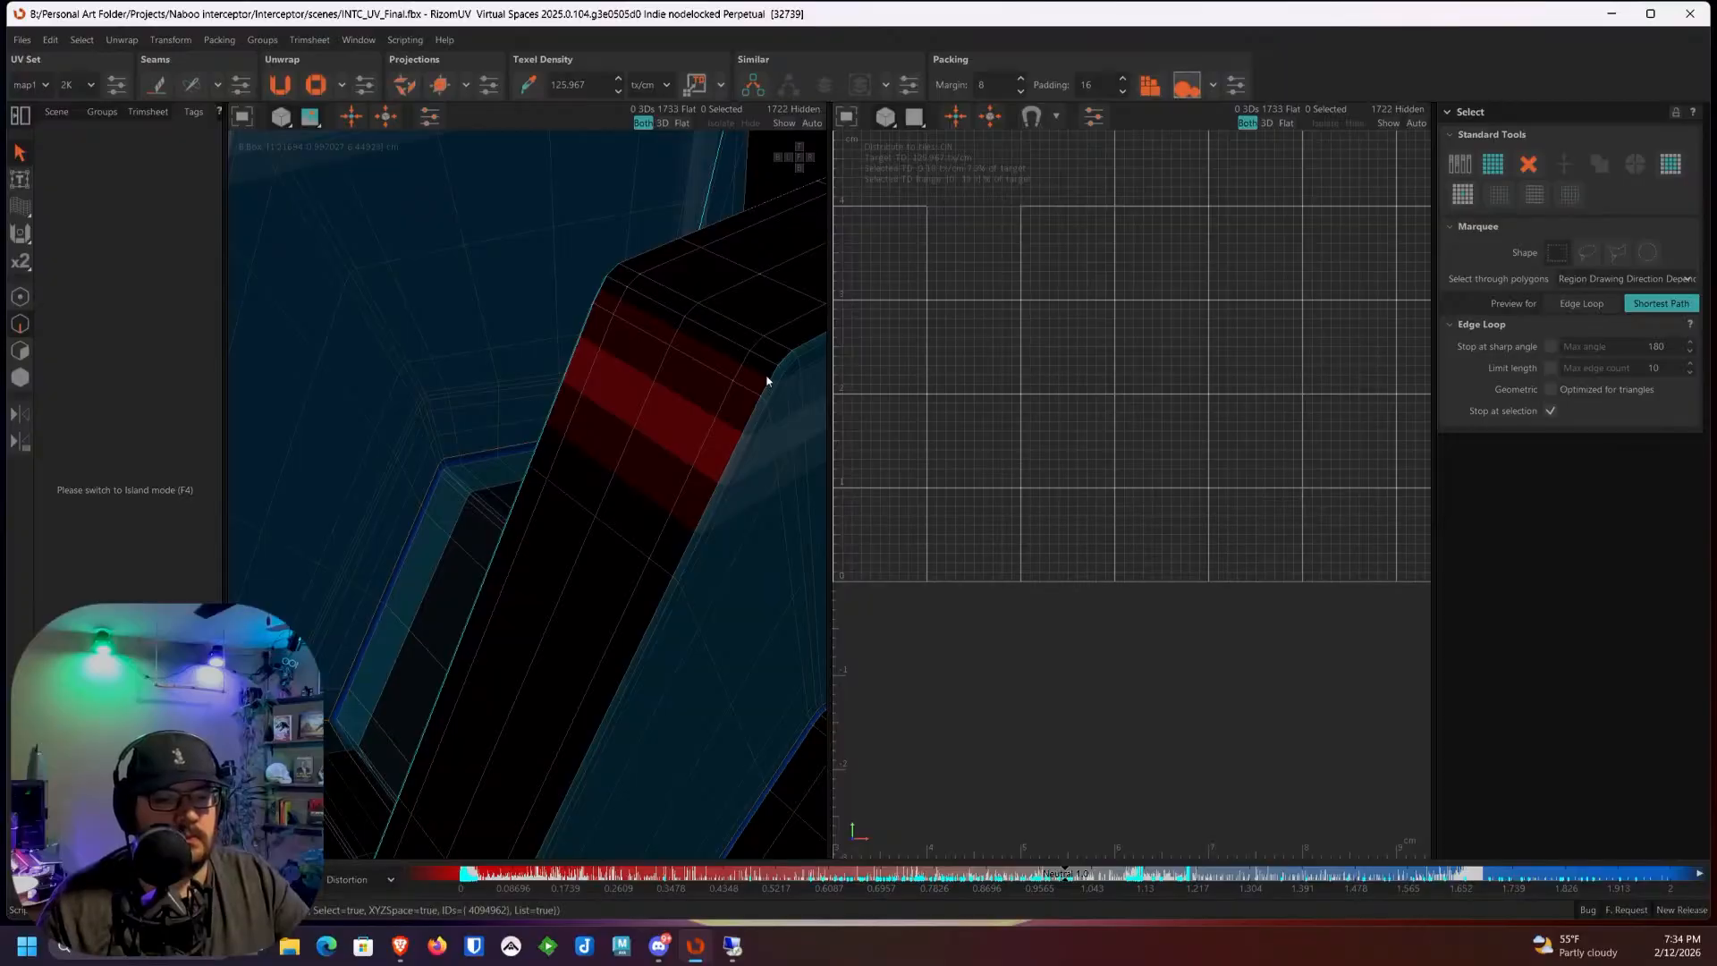
Step: Cut all the selected fin border edges into UV seams
scroll(766, 378, down, 10)
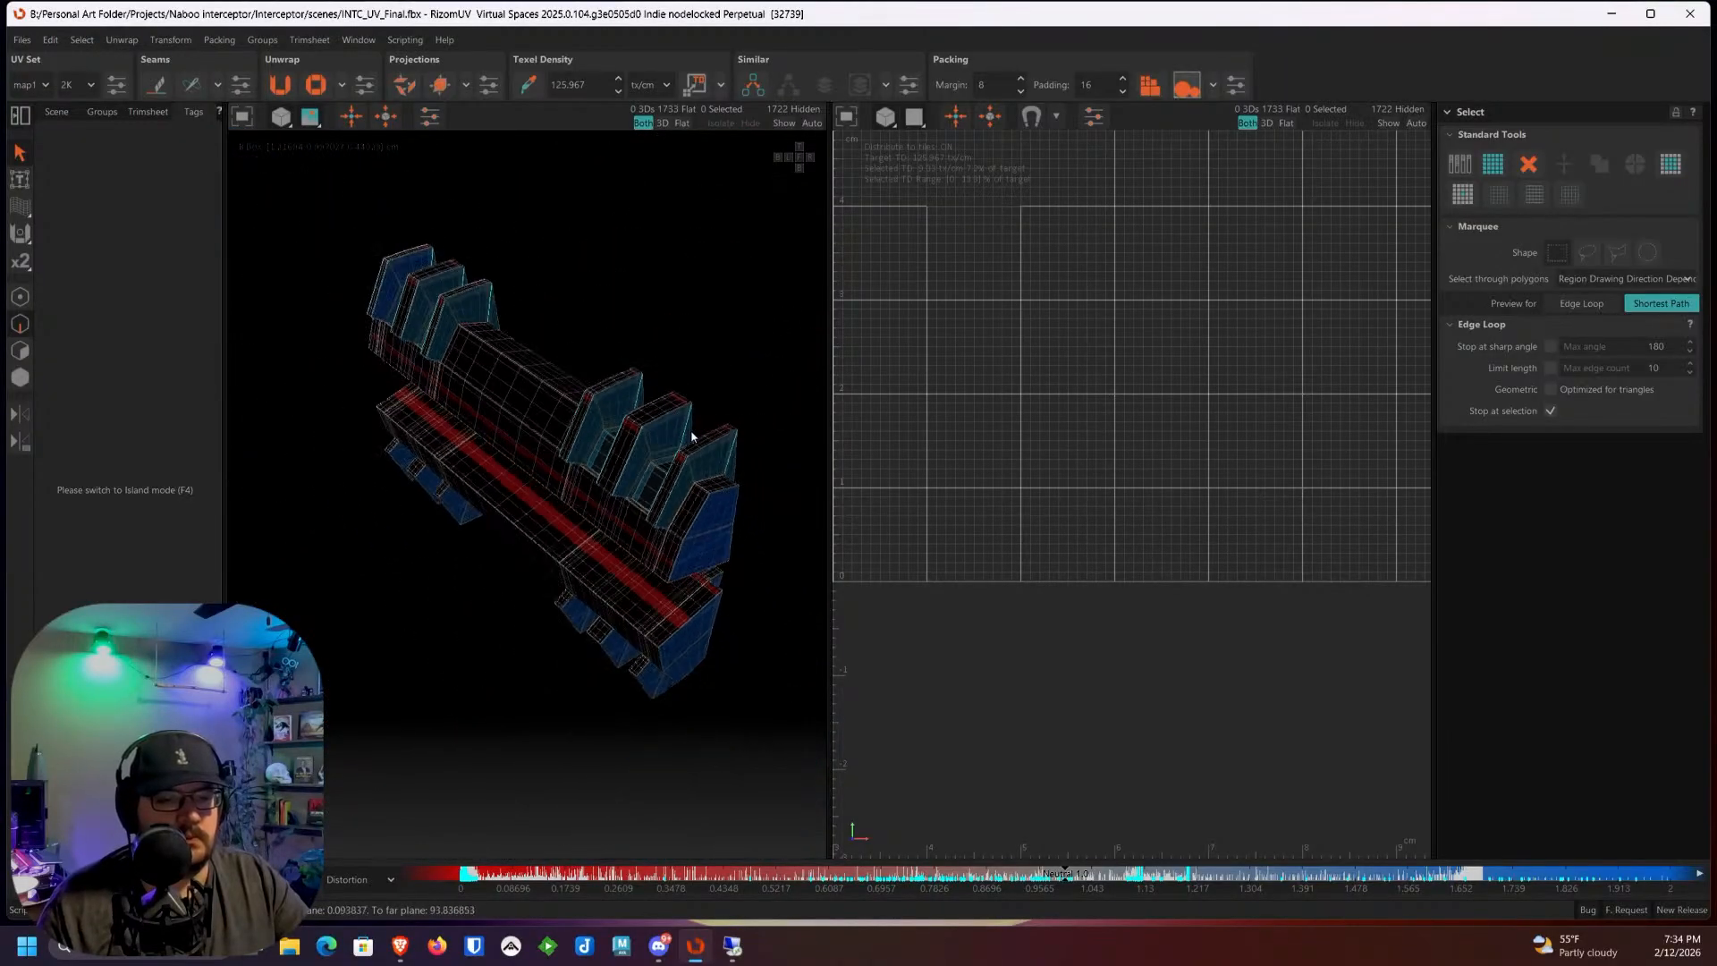
scroll(692, 436, up, 3)
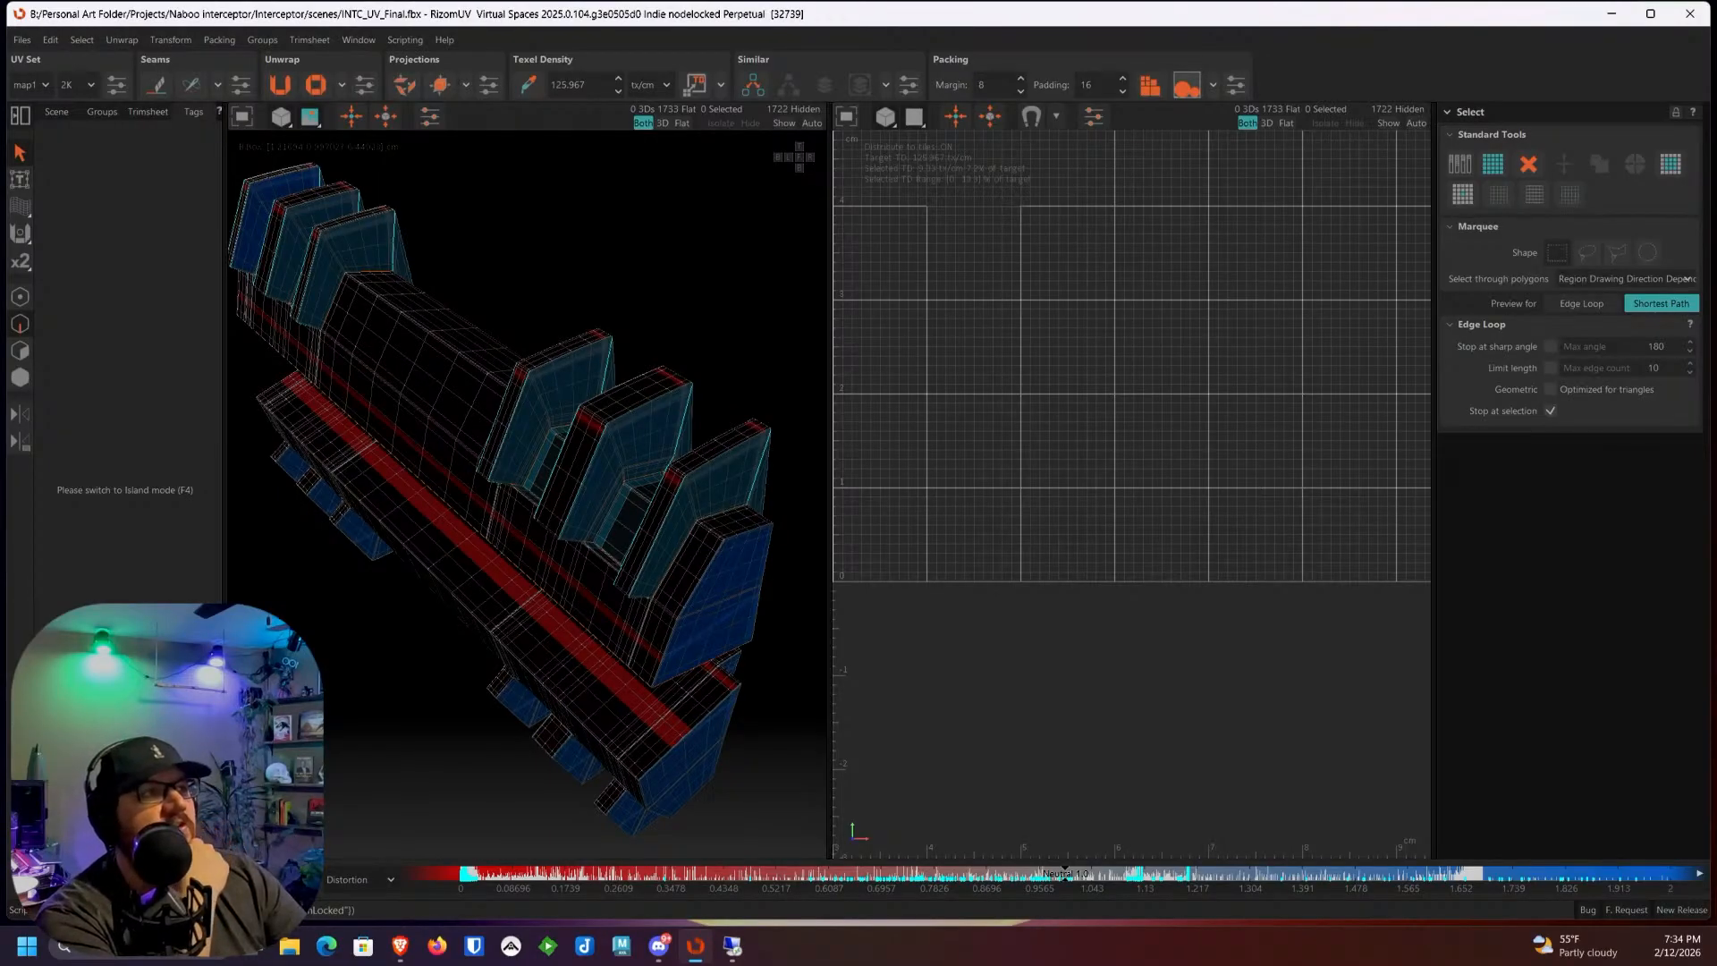
key(c)
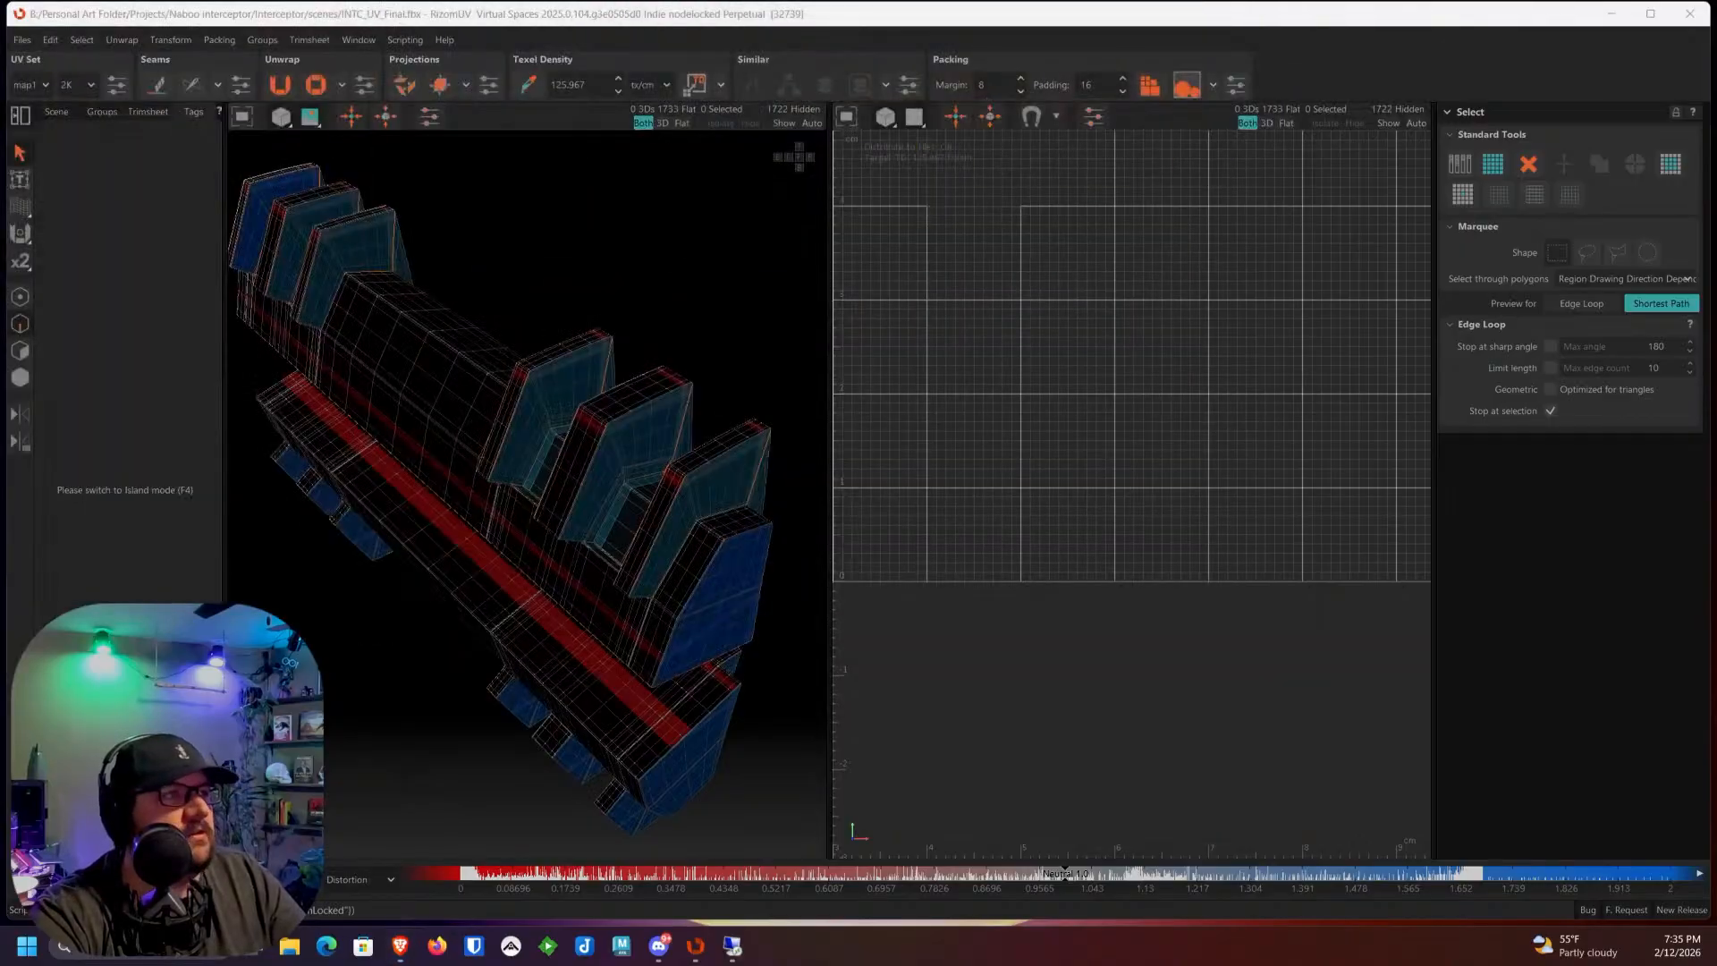
drag(1154, 0, 1489, 157)
double_click(1489, 157)
scroll(1350, 333, down, 5)
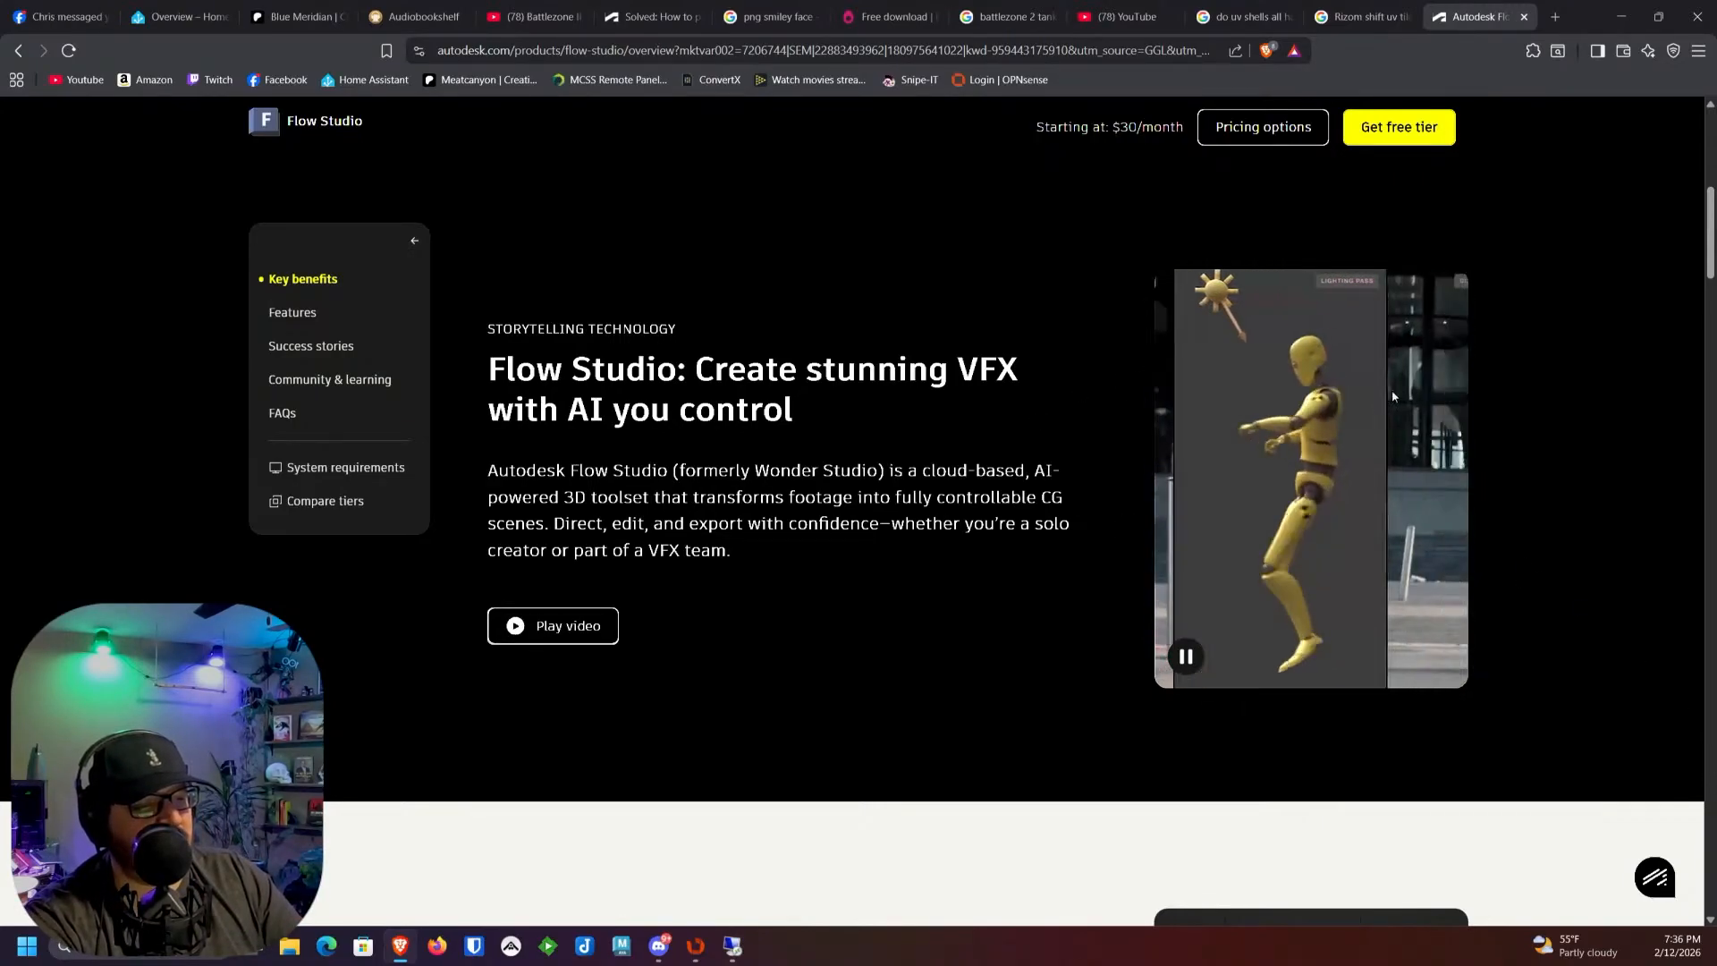
click(1628, 22)
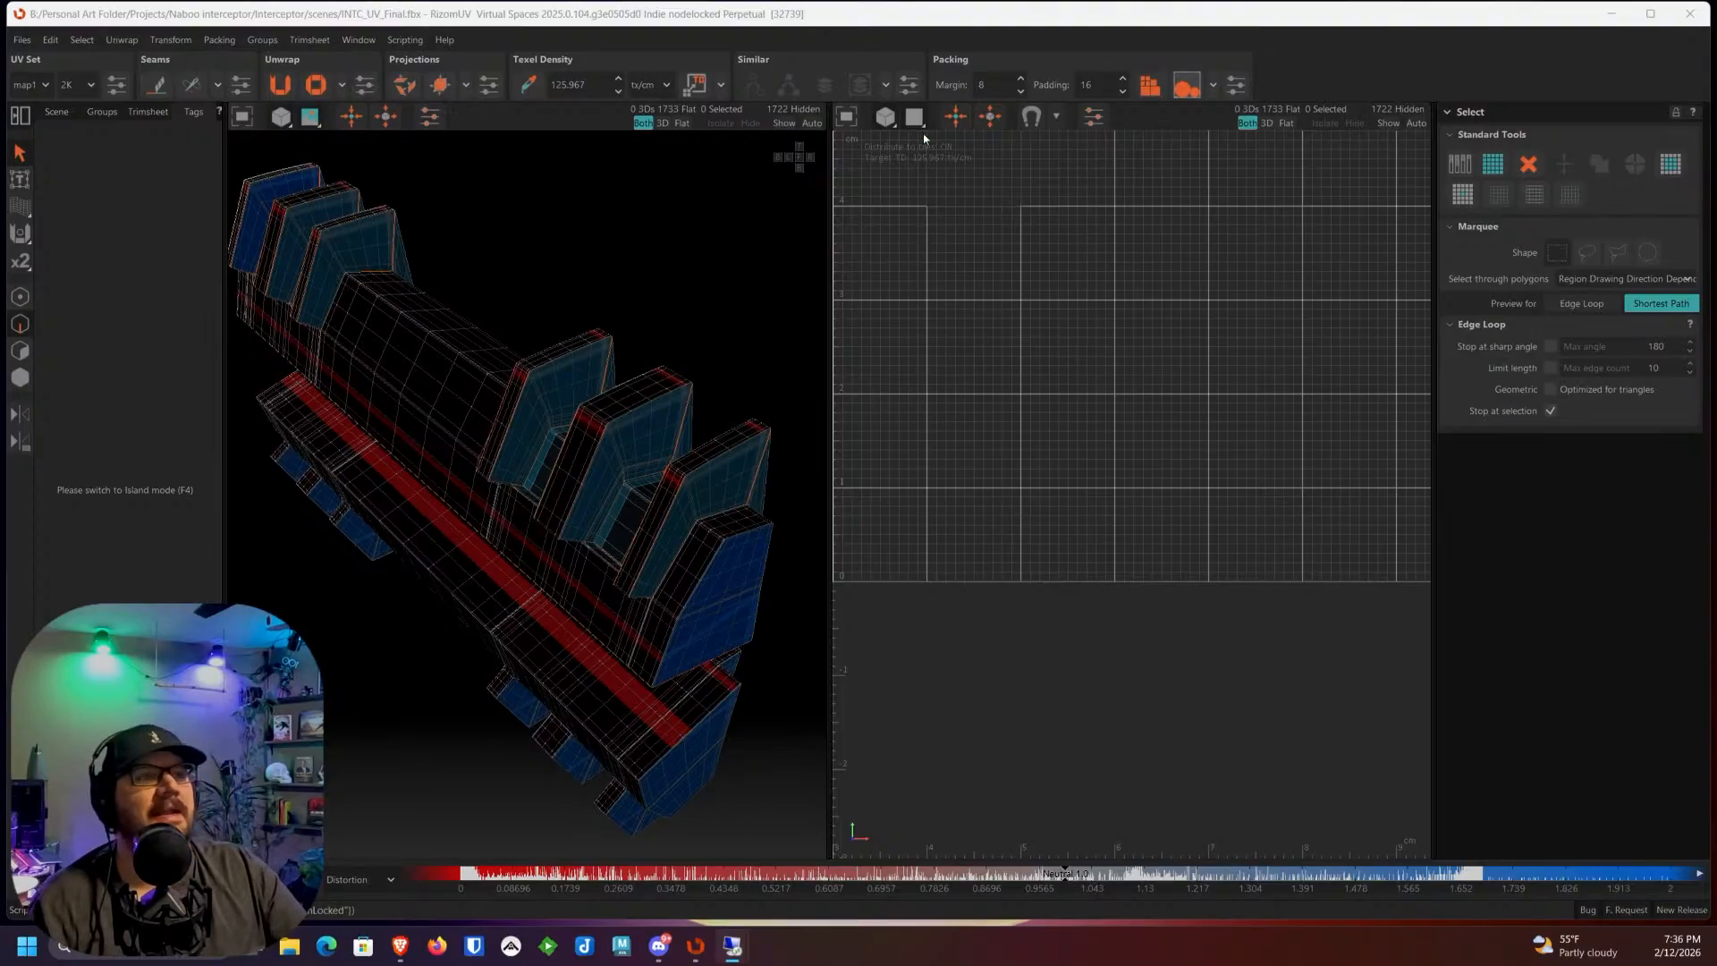
Step: Select the border edges around the corners of the blue fin face on the upper bracket
middle_drag(665, 392, 645, 291)
scroll(618, 420, up, 6)
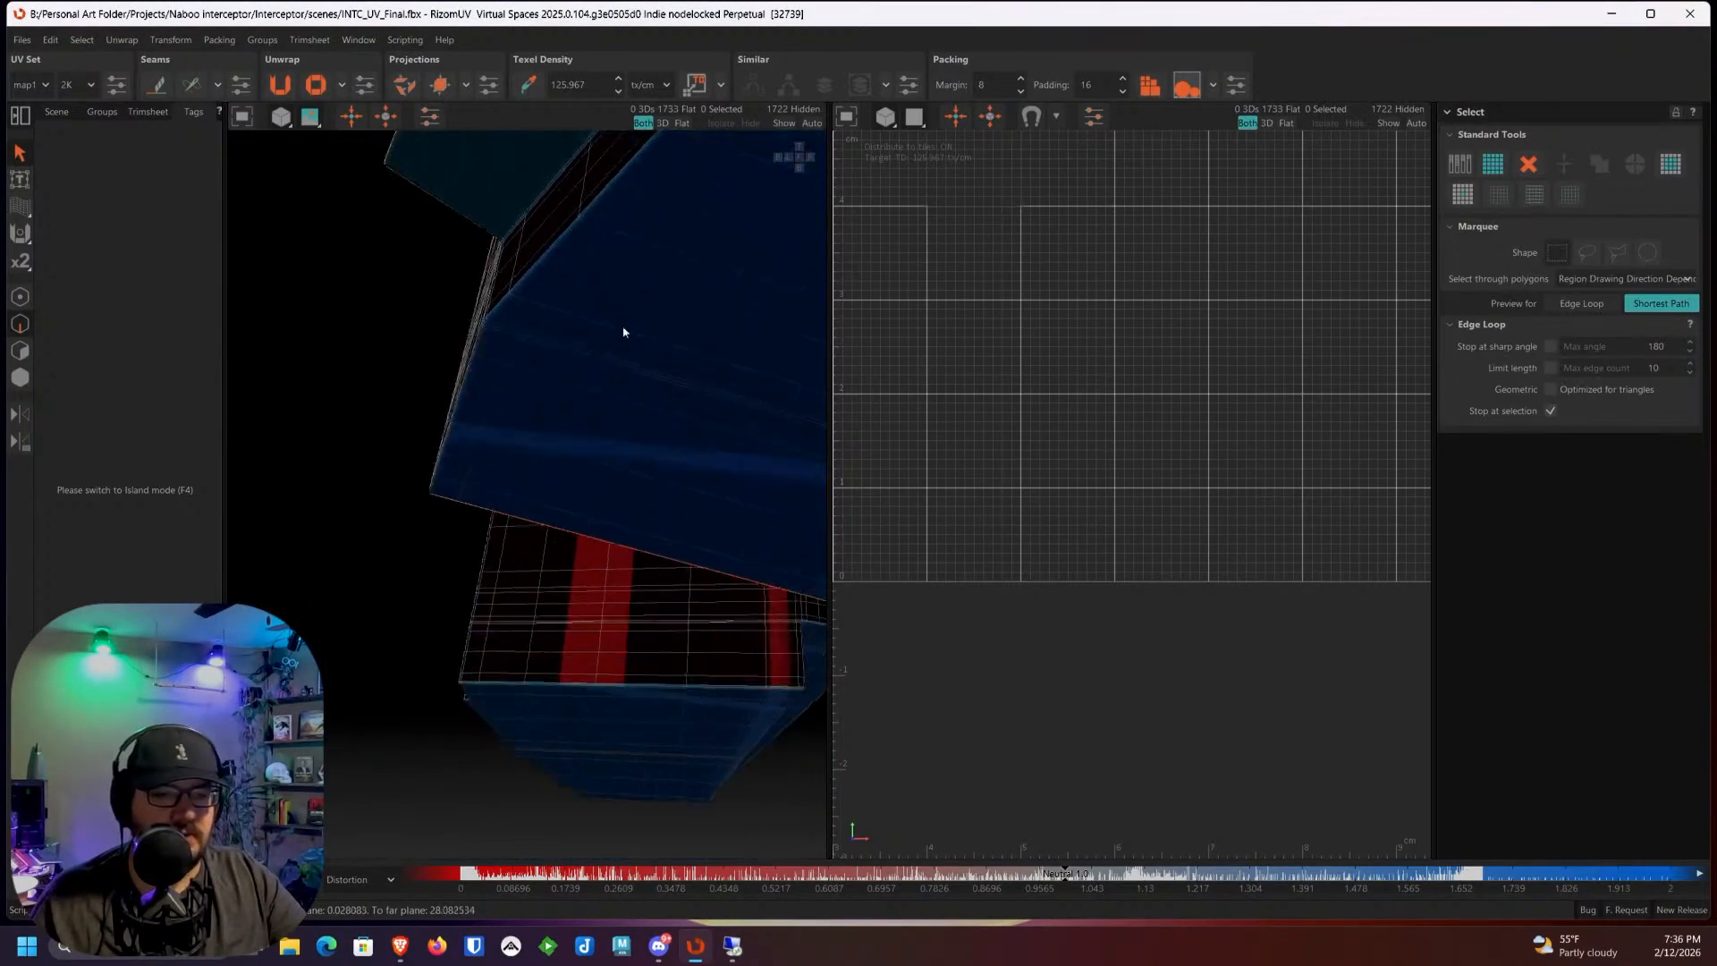
alt+drag(496, 246, 575, 518)
scroll(575, 518, up, 4)
scroll(562, 659, up, 4)
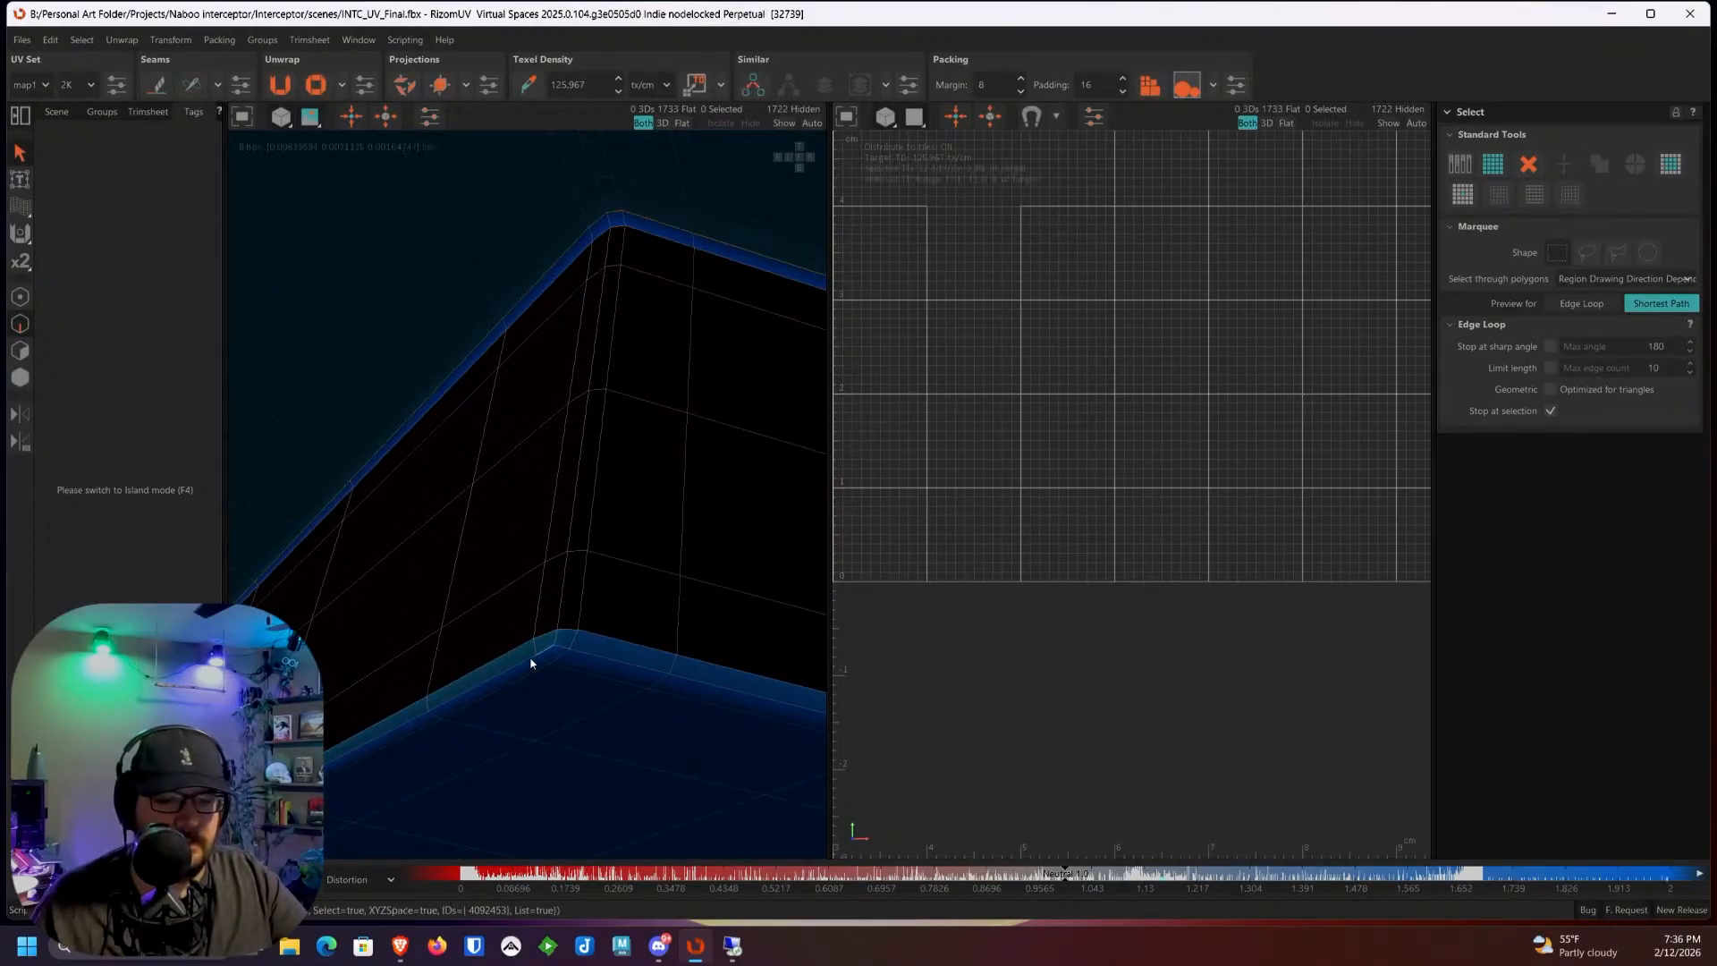
scroll(590, 609, down, 5)
scroll(594, 399, up, 6)
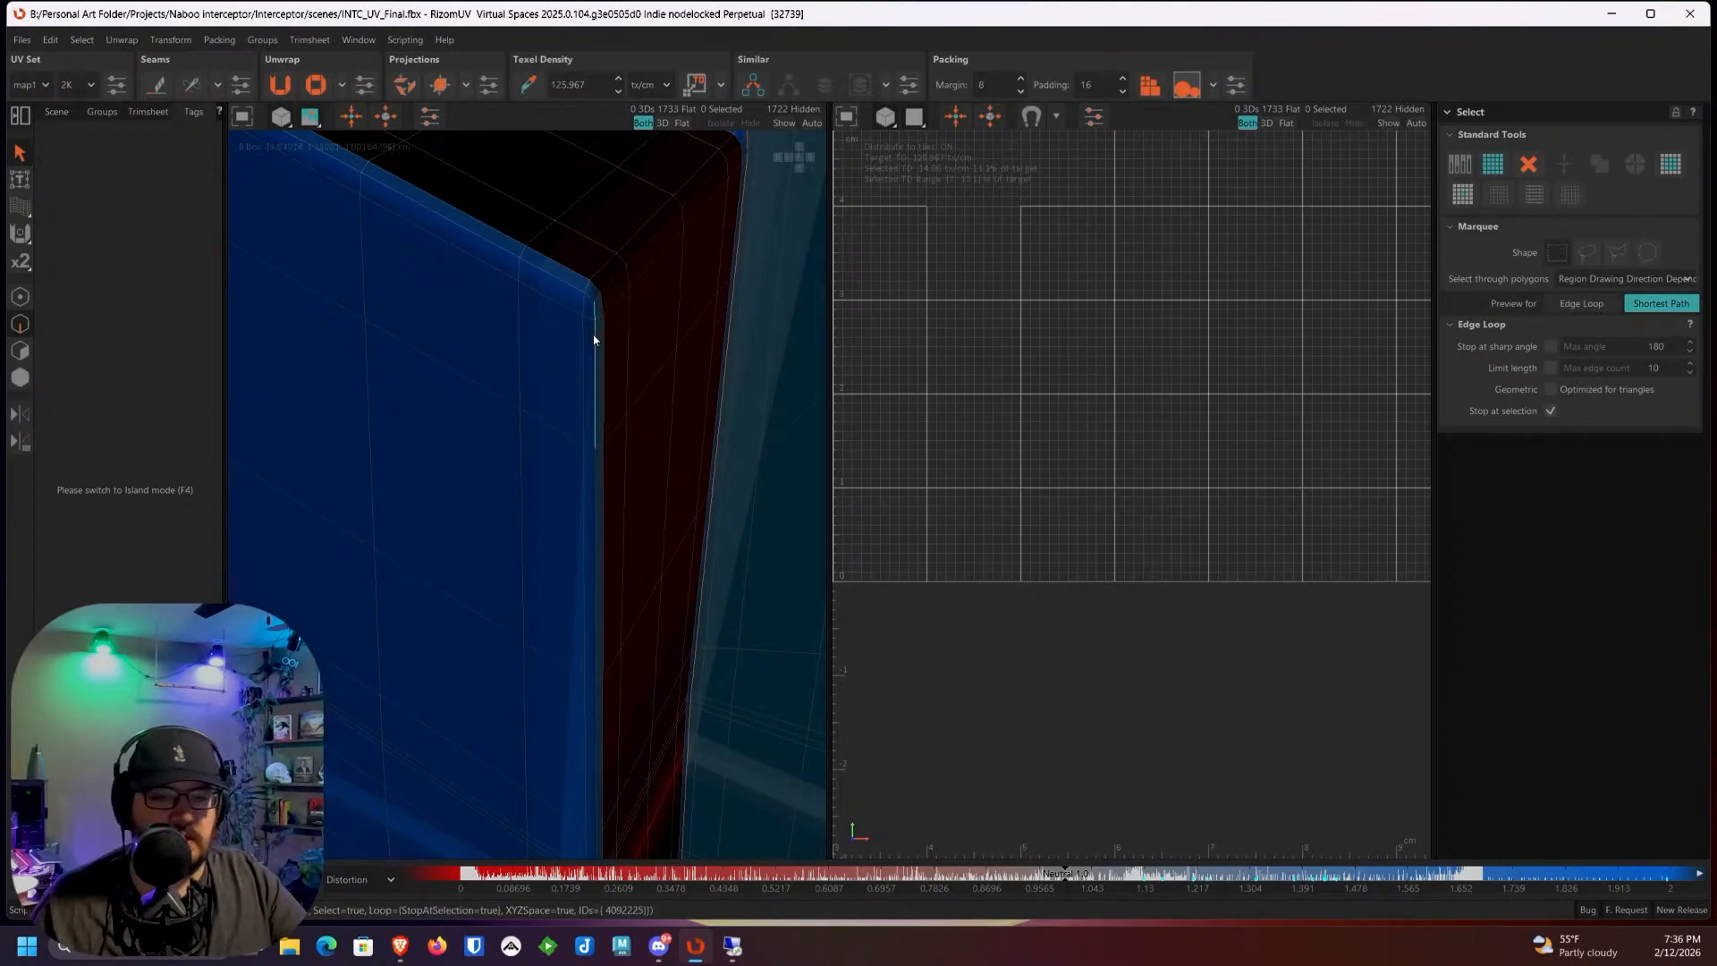
Step: Add the outer blue end face's corner edges and adjoining border loop to the seam selection
scroll(594, 336, down, 6)
alt+drag(661, 430, 587, 480)
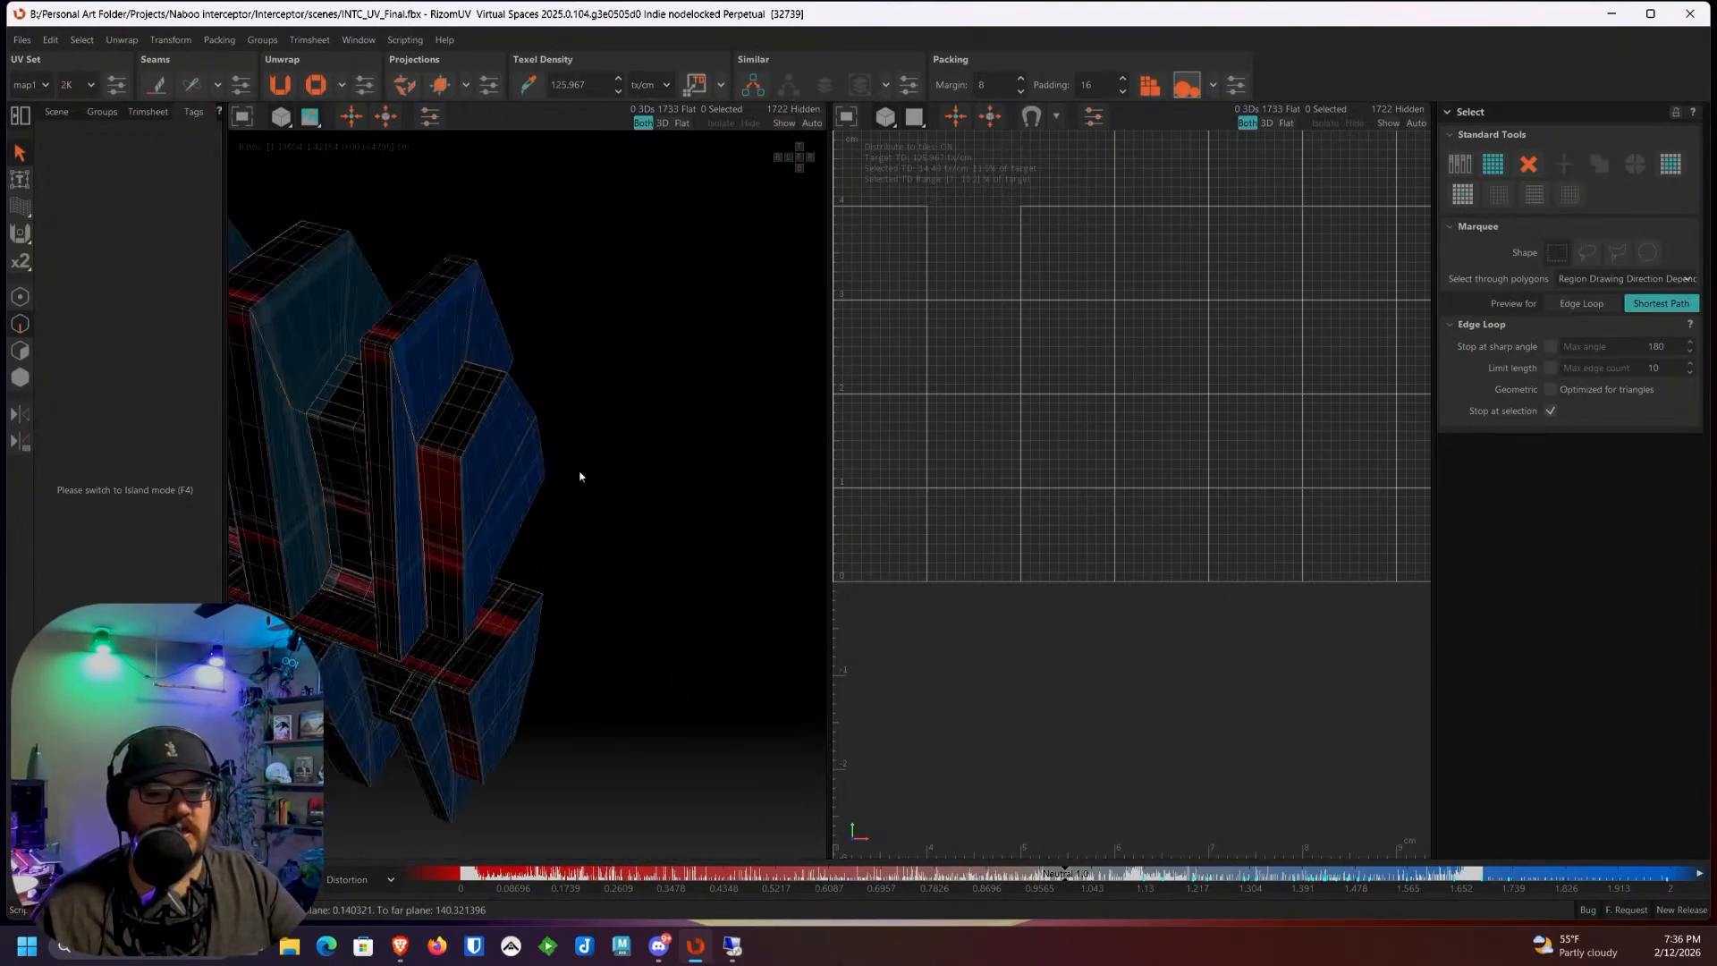
scroll(448, 484, up, 5)
scroll(389, 446, up, 3)
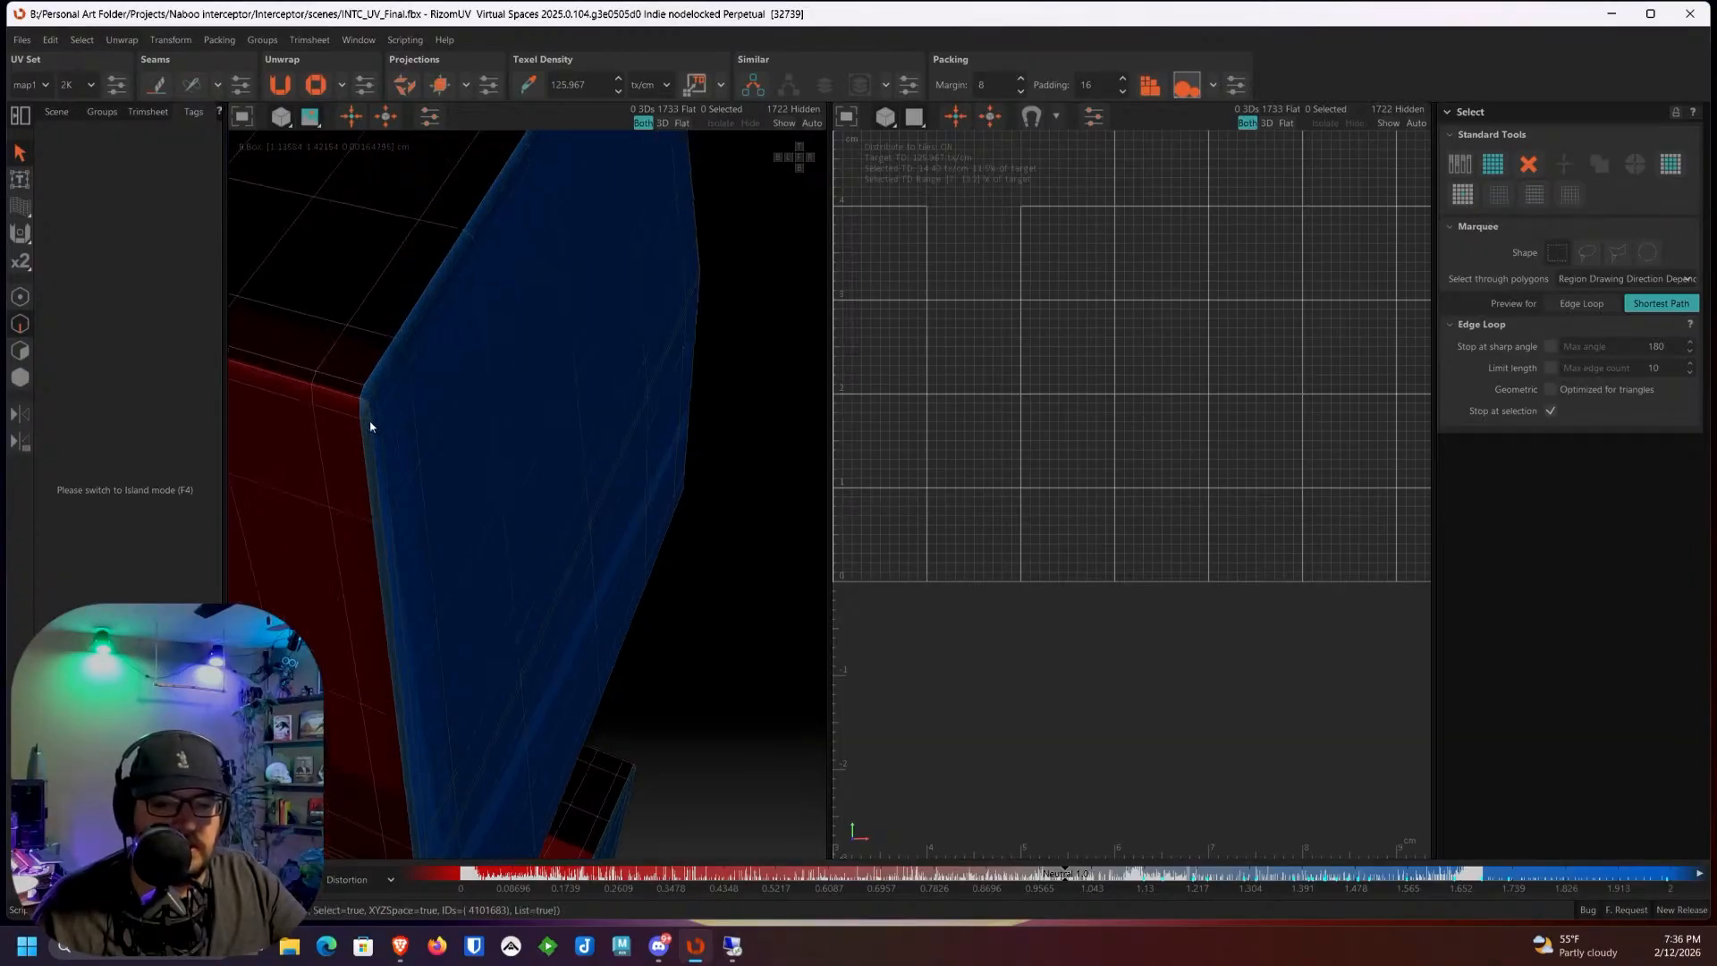
scroll(385, 442, down, 4)
alt+drag(483, 448, 475, 326)
scroll(447, 357, up, 4)
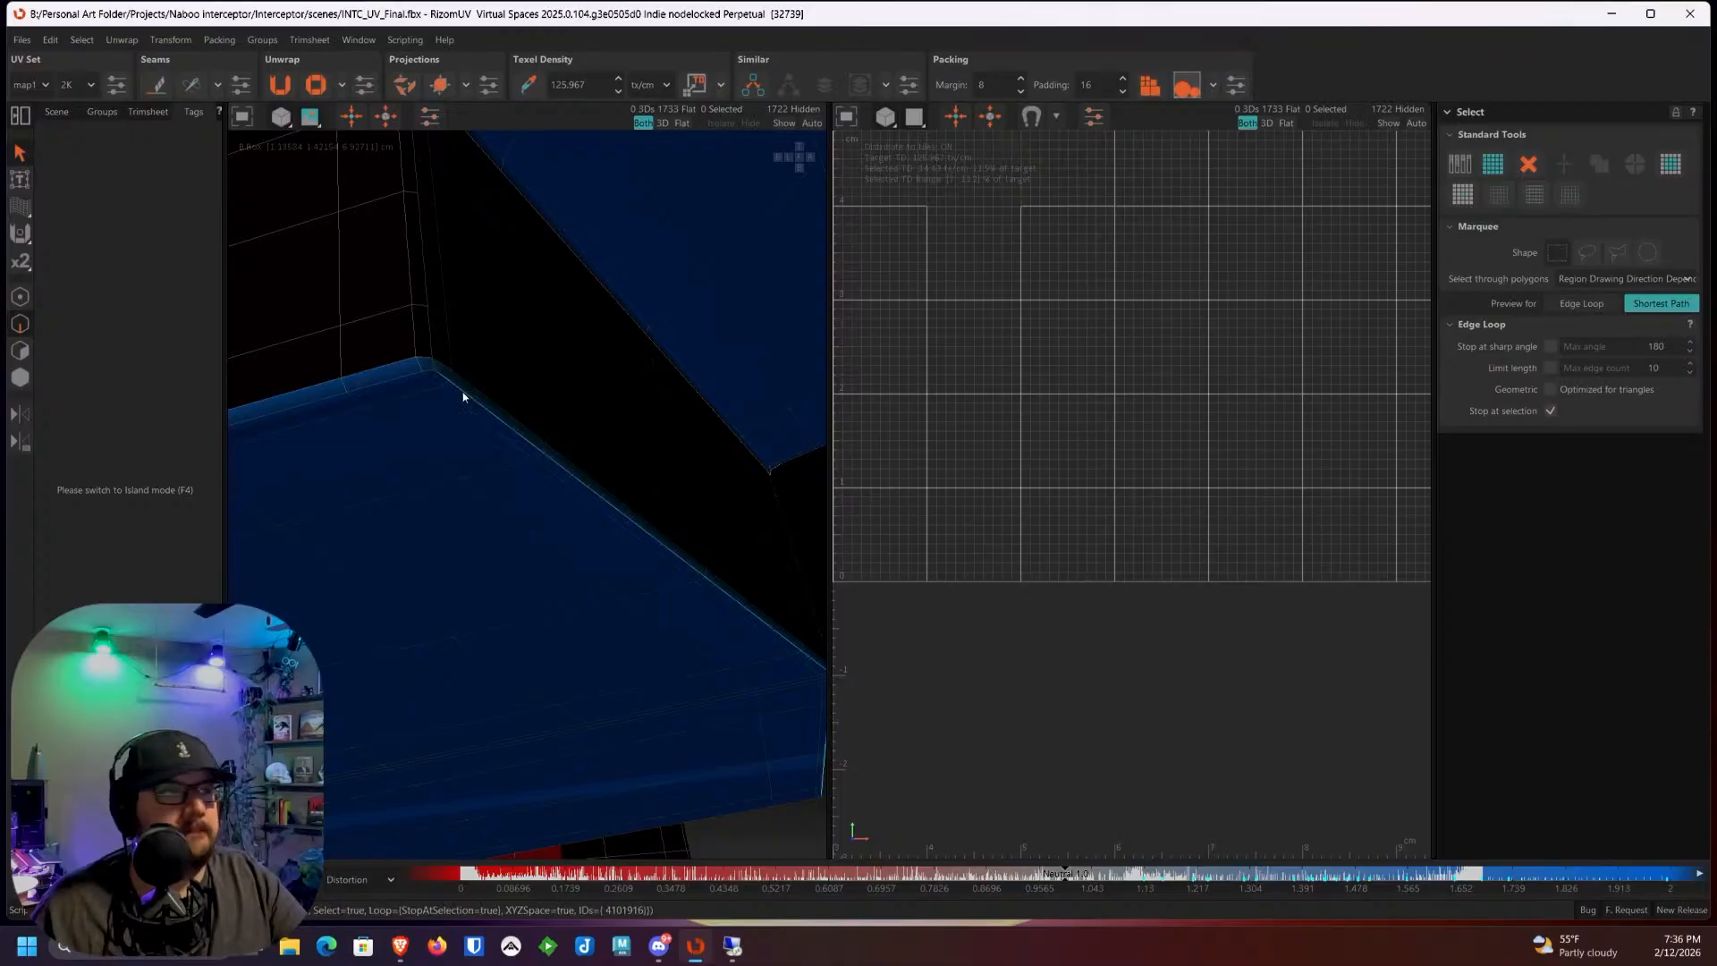
Step: Cut the selected border edges of the blue fin faces into seams
scroll(463, 394, down, 5)
alt+drag(435, 348, 594, 411)
alt+drag(415, 401, 695, 414)
scroll(693, 381, up, 2)
scroll(607, 365, down, 3)
alt+middle_drag(597, 374, 529, 377)
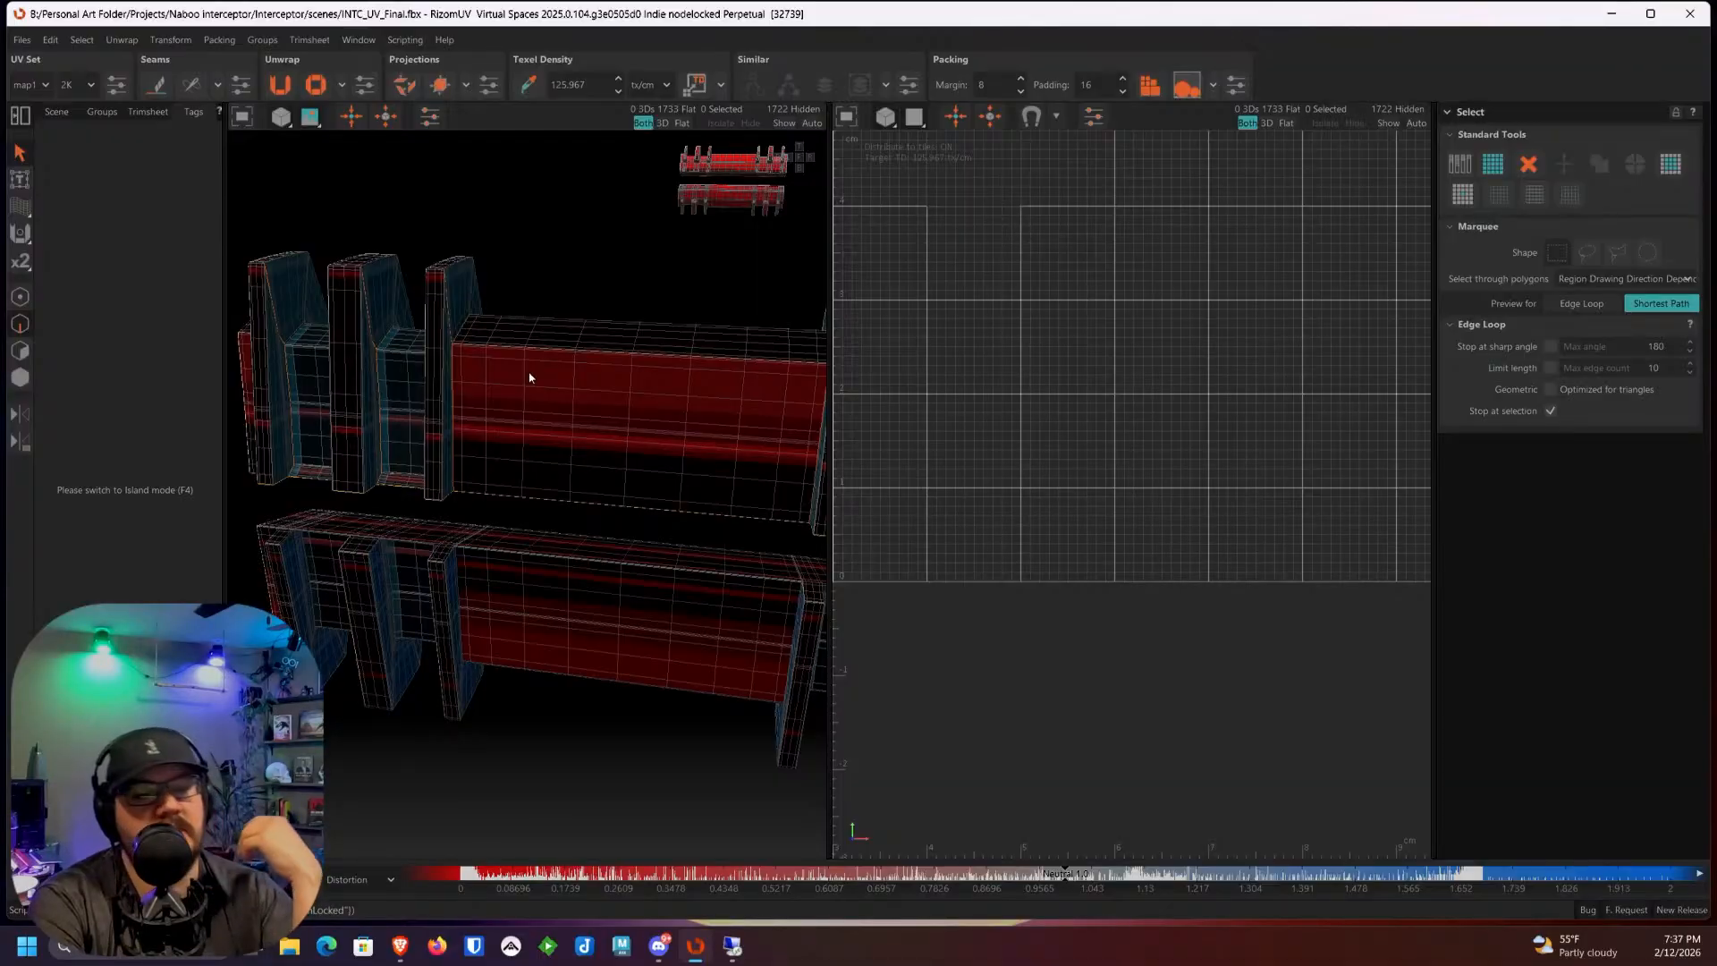
Step: Select the upper bracket's long central island to check which faces are still connected to it
click(21, 378)
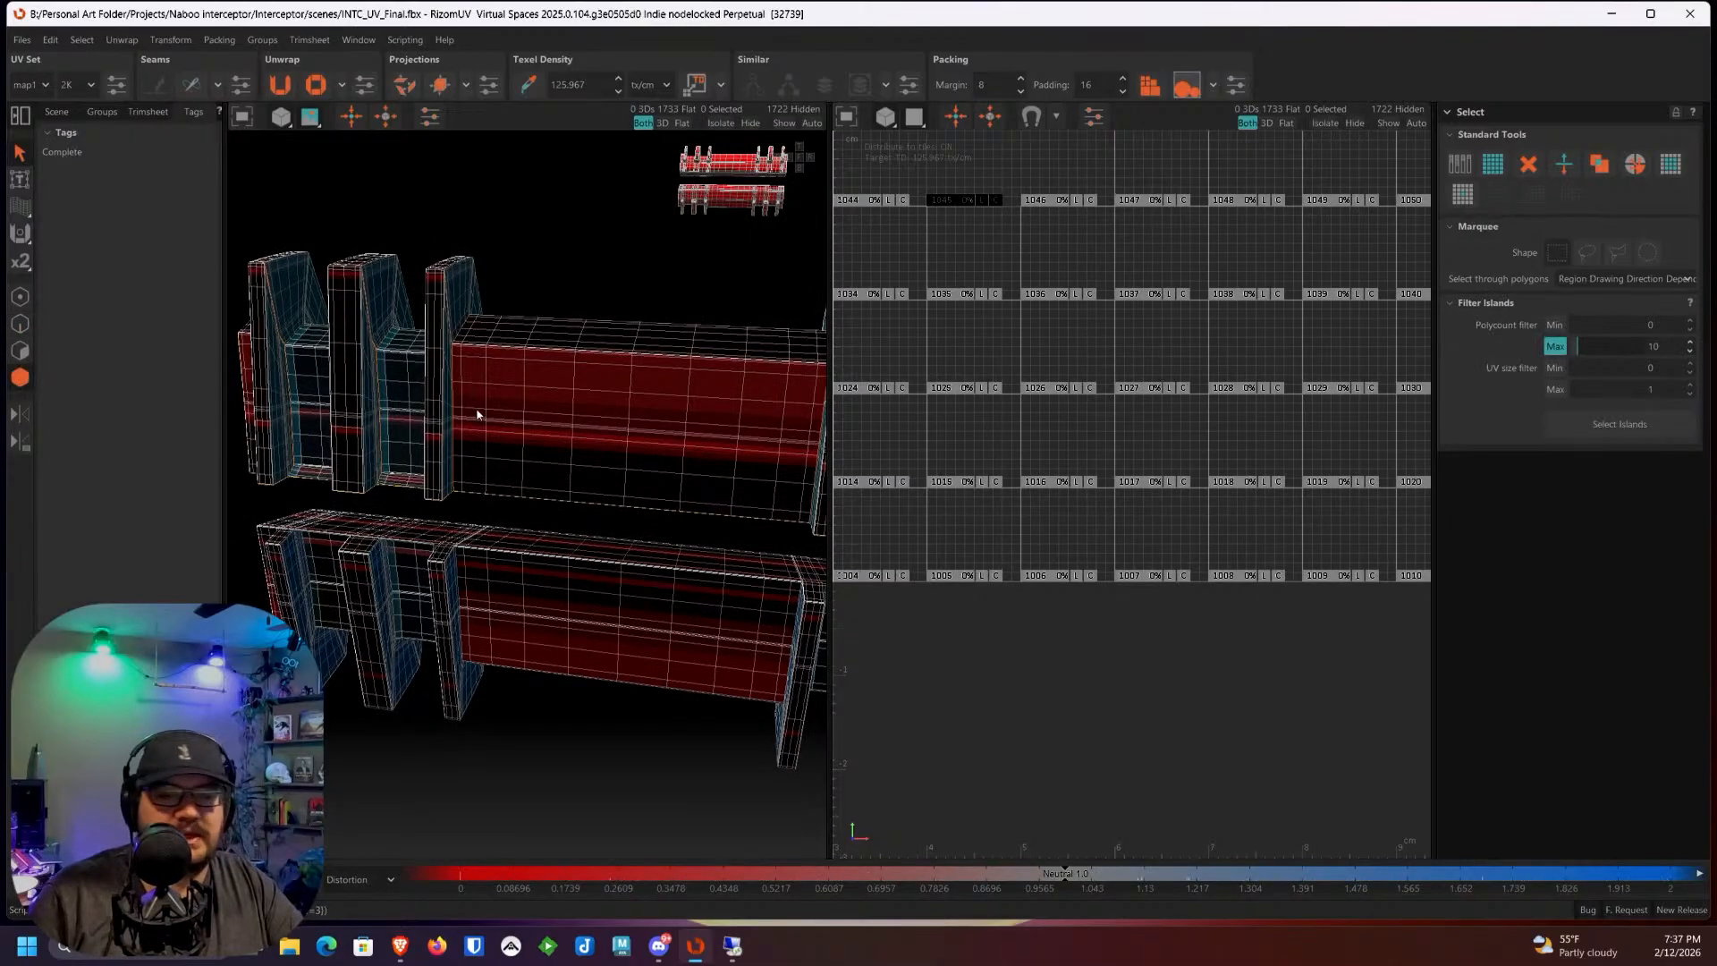
click(478, 394)
key(f)
scroll(506, 357, up, 4)
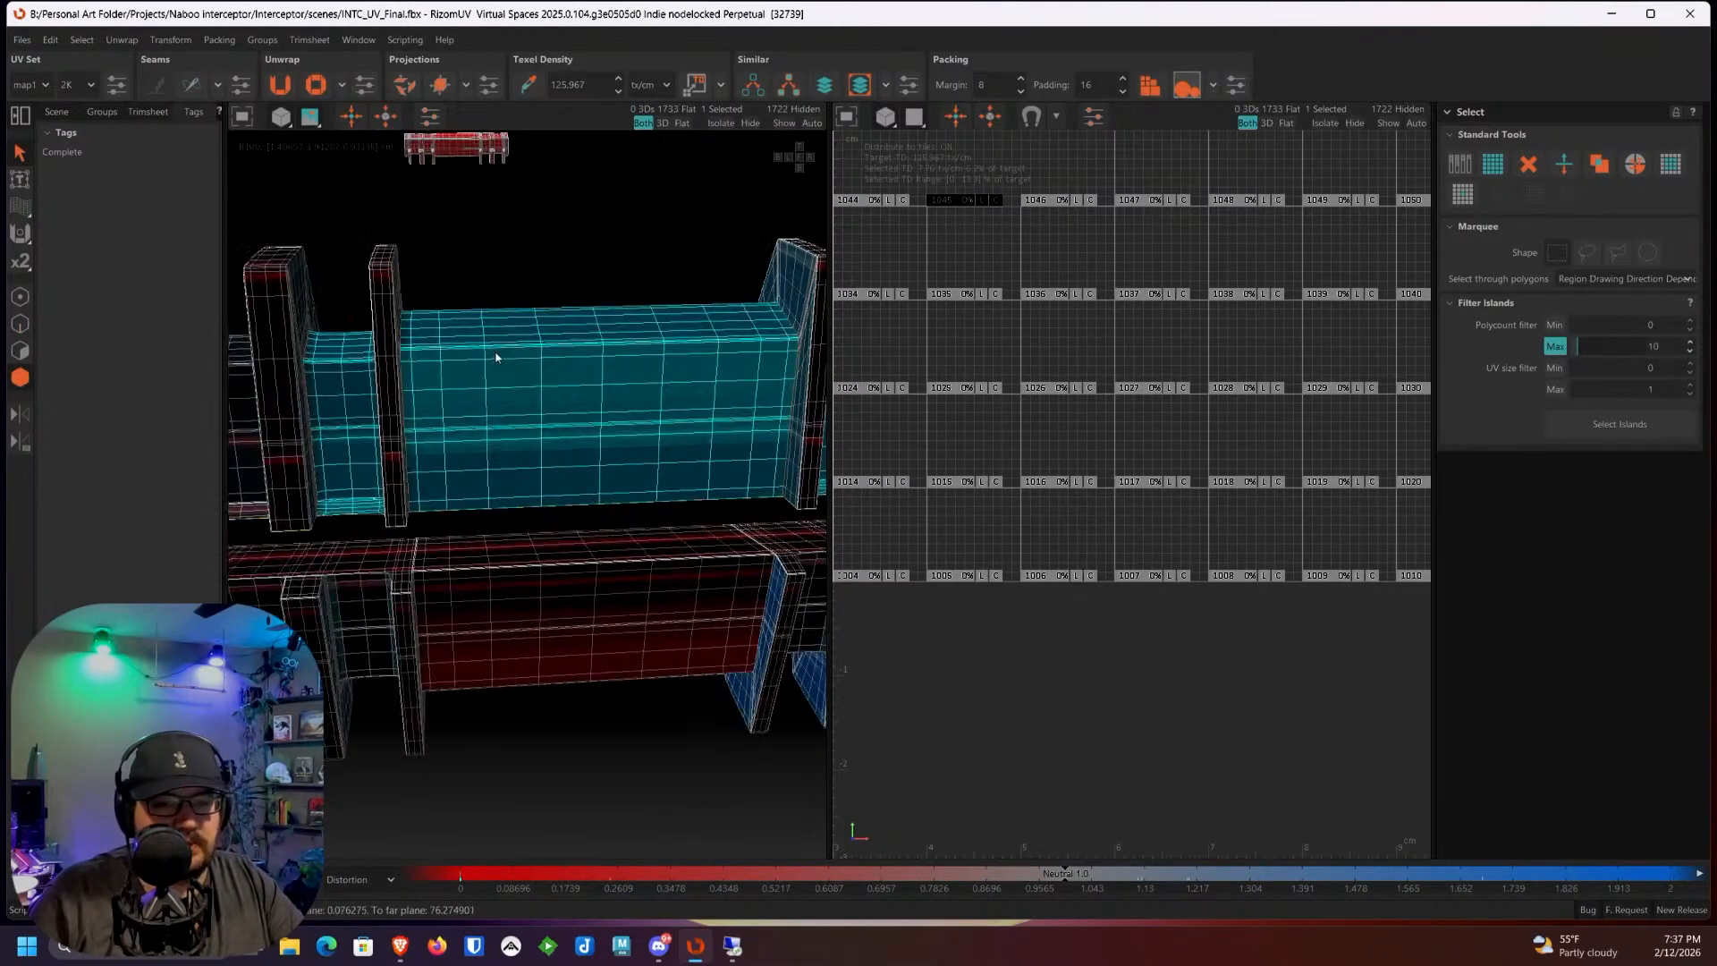
scroll(491, 337, down, 4)
scroll(528, 345, up, 3)
alt+drag(541, 345, 514, 364)
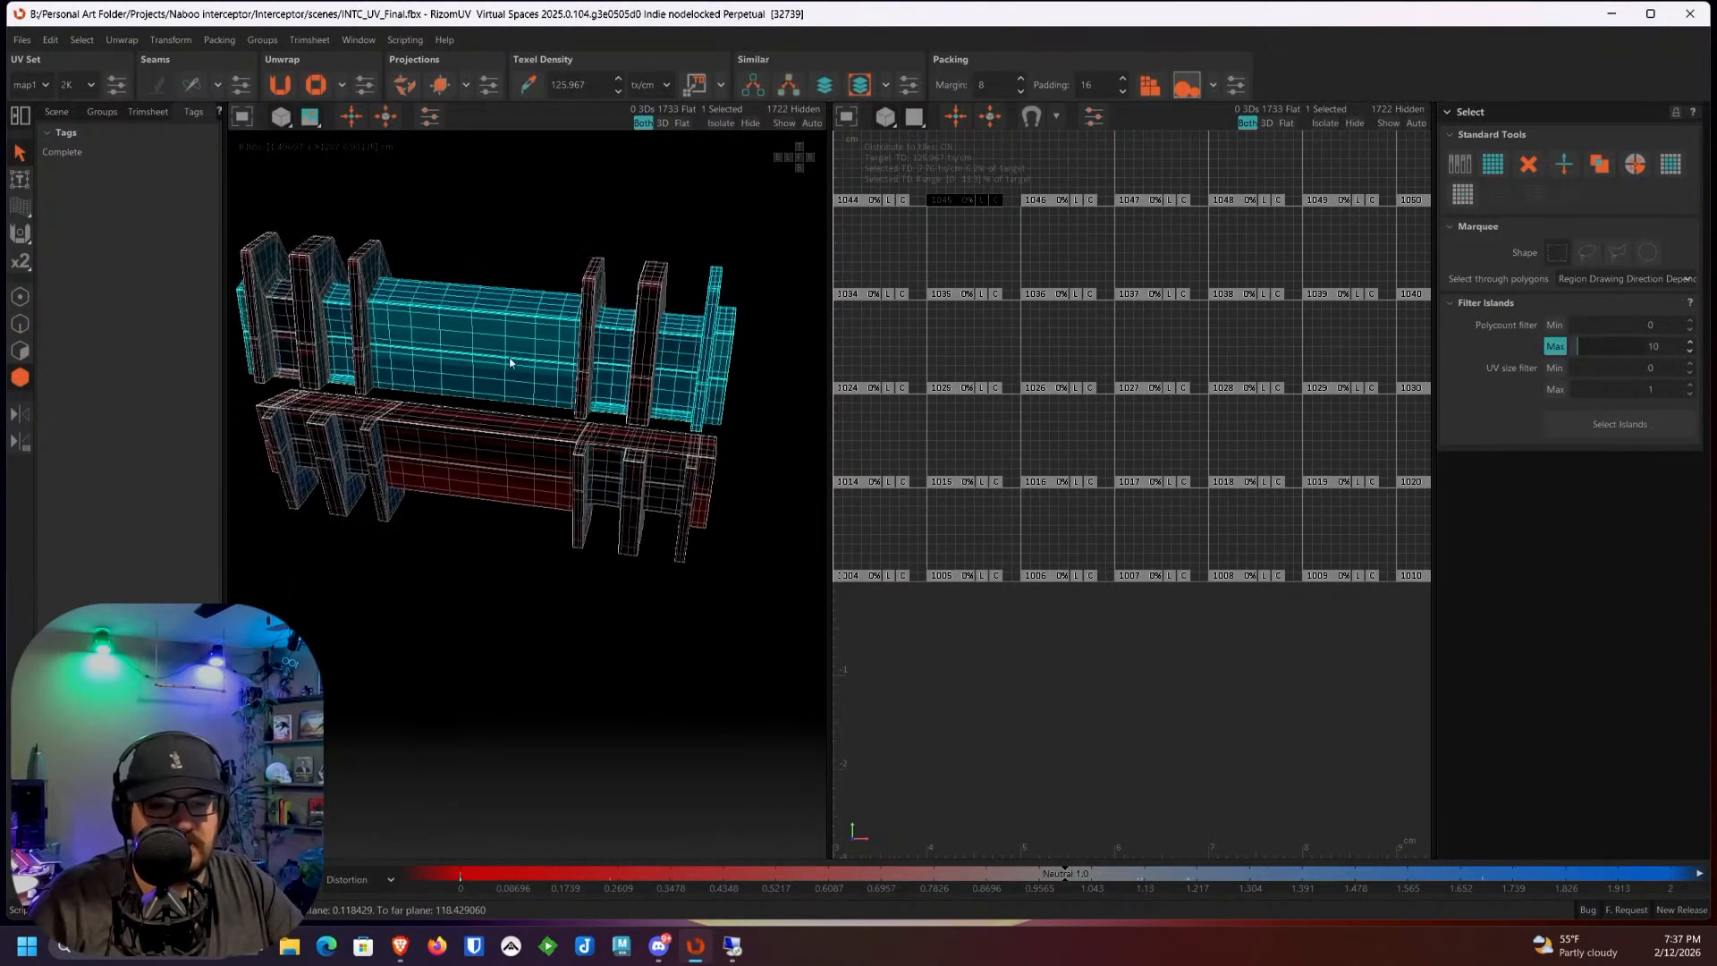
scroll(794, 373, up, 4)
click(690, 363)
click(658, 352)
Step: Examine the corners where the central island meets the fins for missing cuts
alt+drag(659, 351, 620, 234)
scroll(627, 503, up, 5)
alt+drag(614, 421, 679, 368)
scroll(376, 413, up, 4)
alt+drag(376, 418, 518, 582)
scroll(507, 526, down, 5)
scroll(406, 460, up, 7)
alt+drag(406, 459, 548, 597)
scroll(621, 475, down, 7)
alt+drag(620, 475, 537, 394)
Step: Cut seams along the two short edges at the blue face's lower inner corner, beside the teal ledge
click(22, 327)
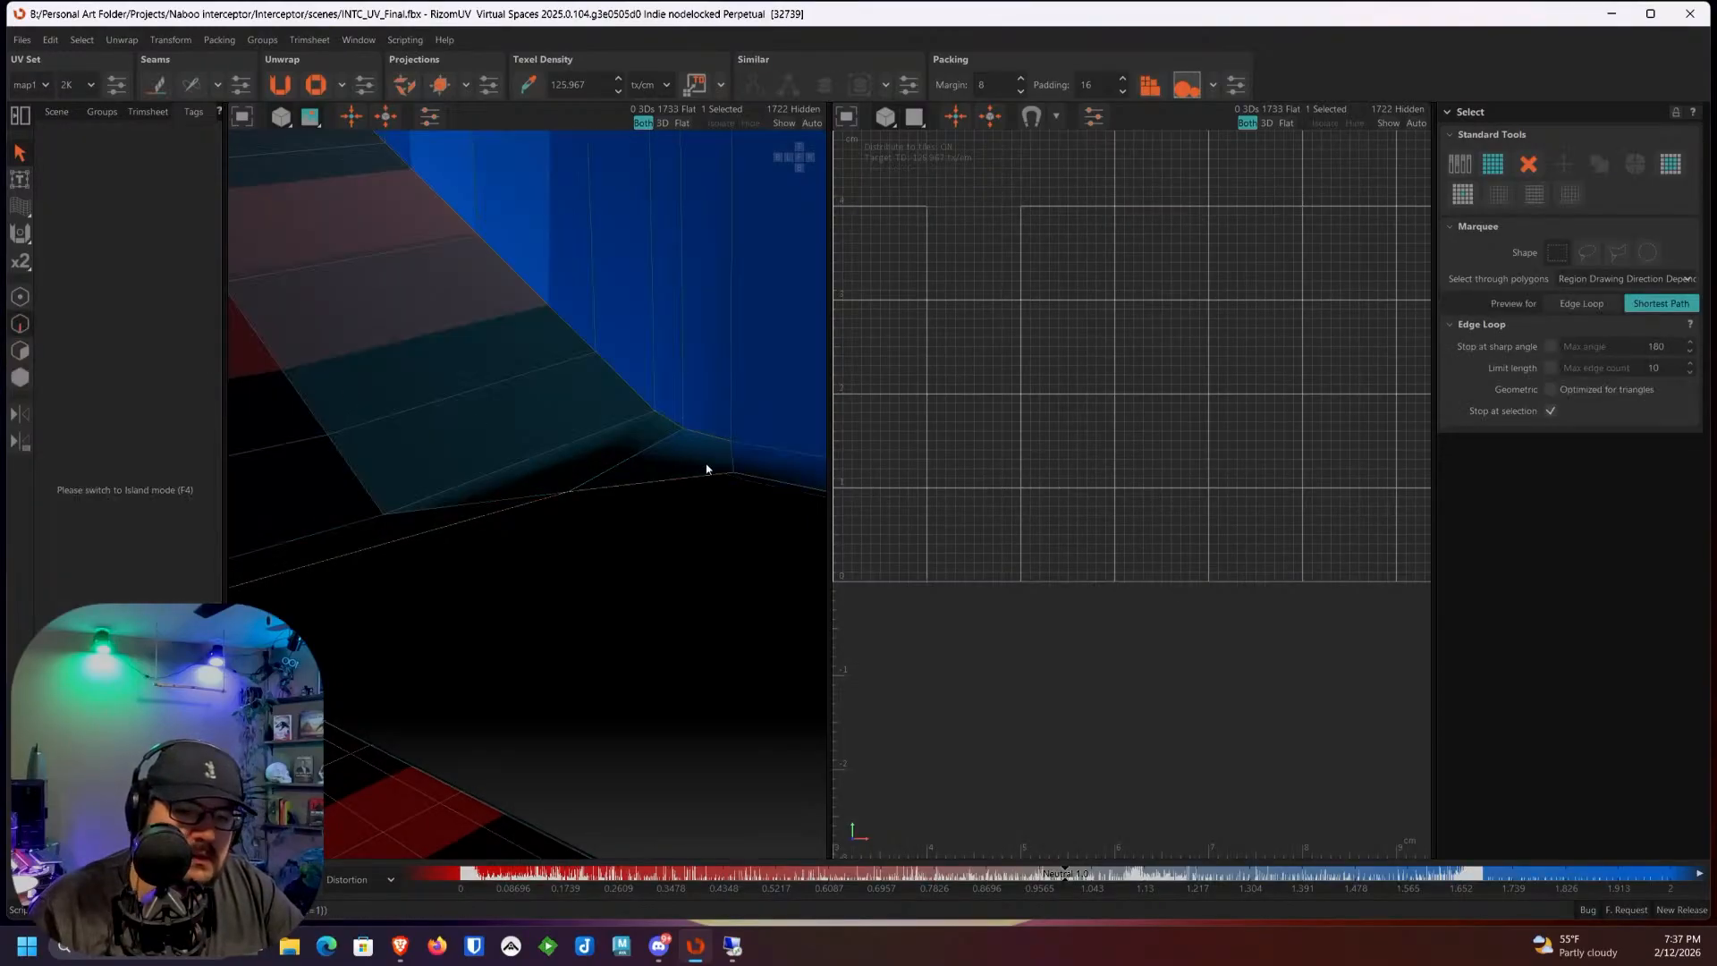
click(165, 93)
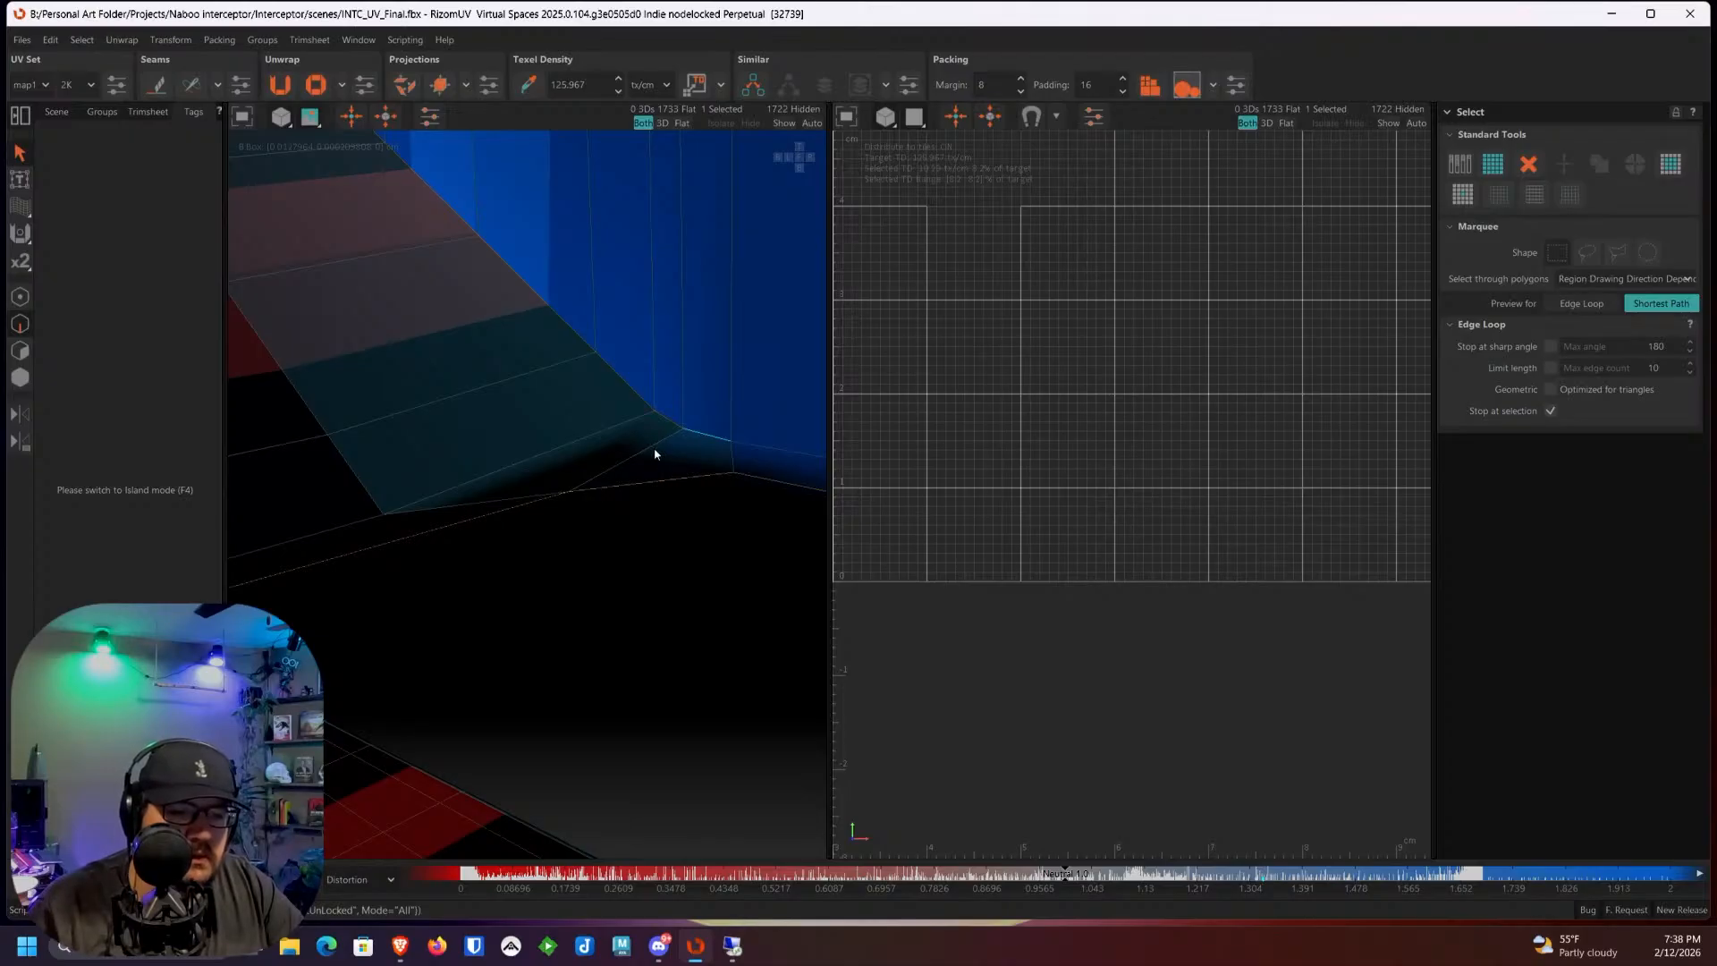
click(733, 462)
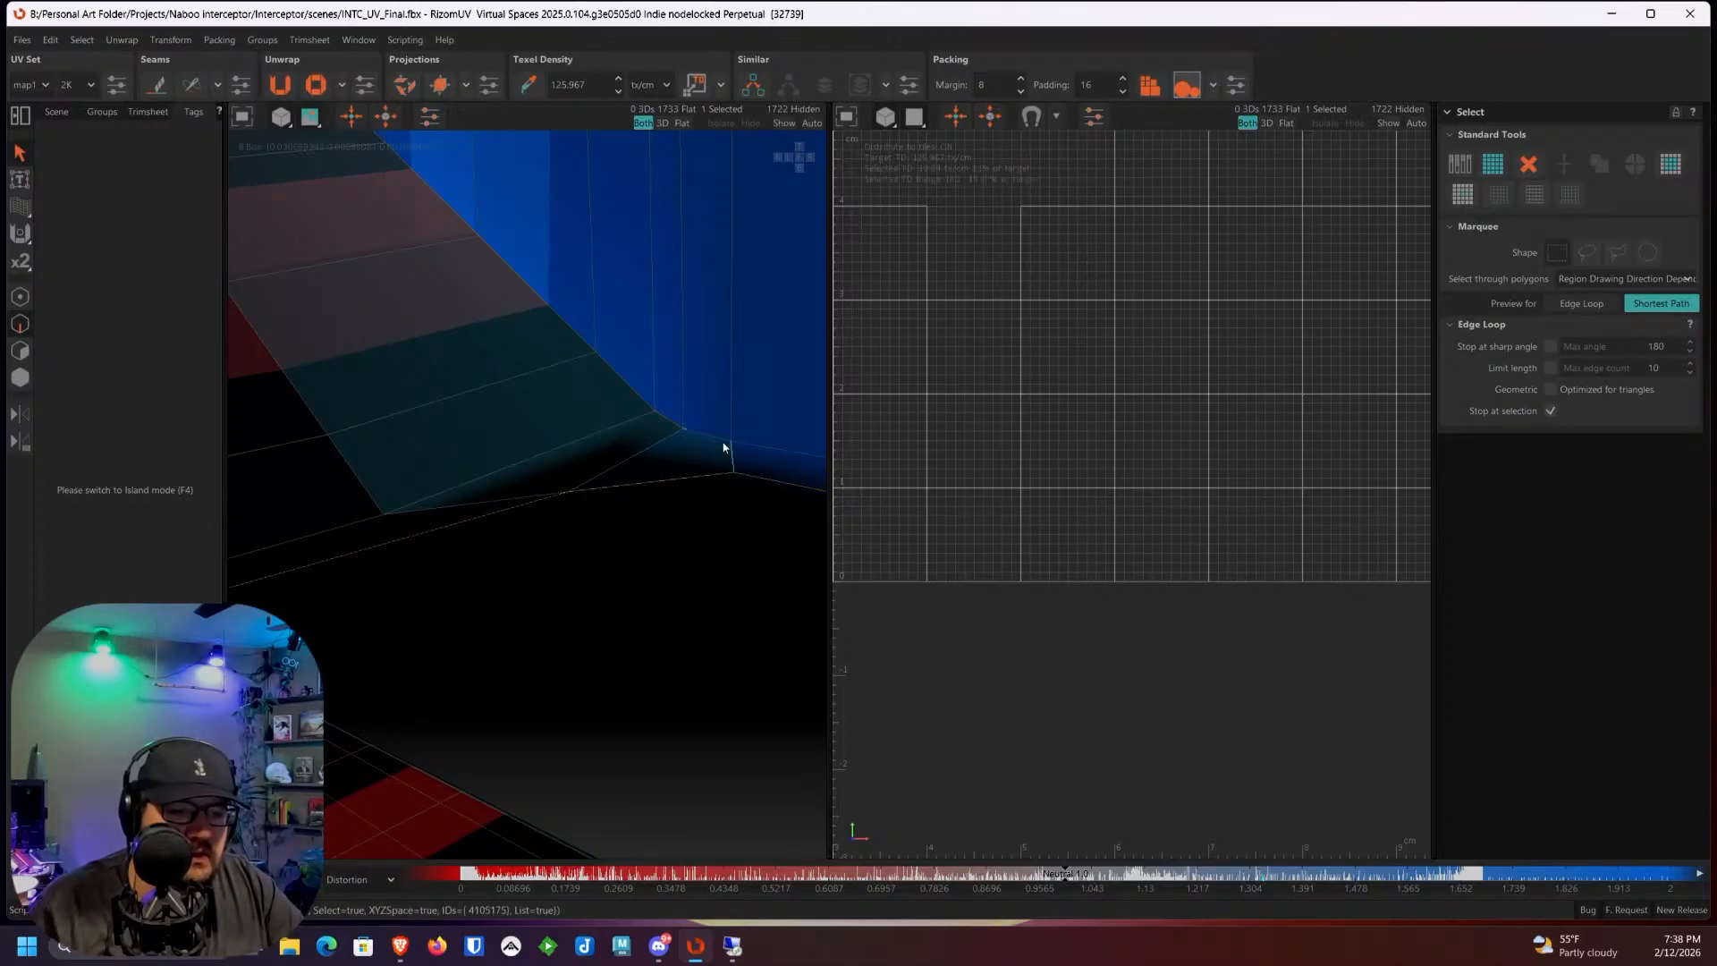
click(163, 97)
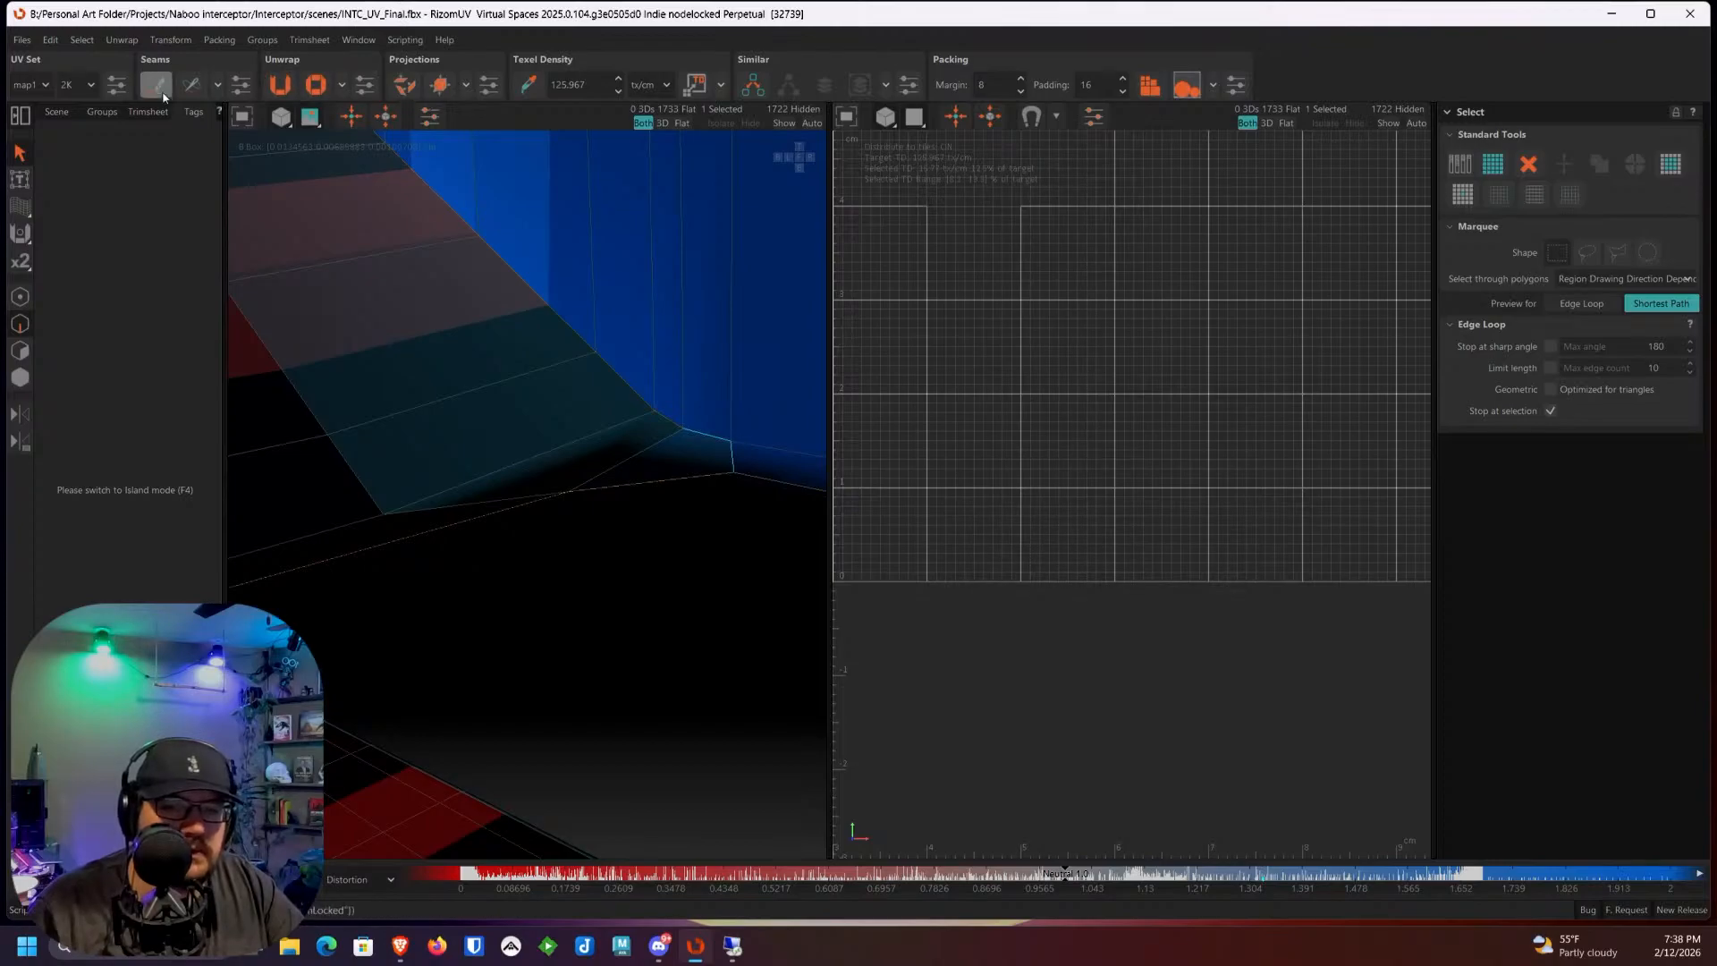
click(750, 345)
Step: Select the uncut short edge at the lower corner of another blue fin face and cut it
scroll(748, 372, down, 4)
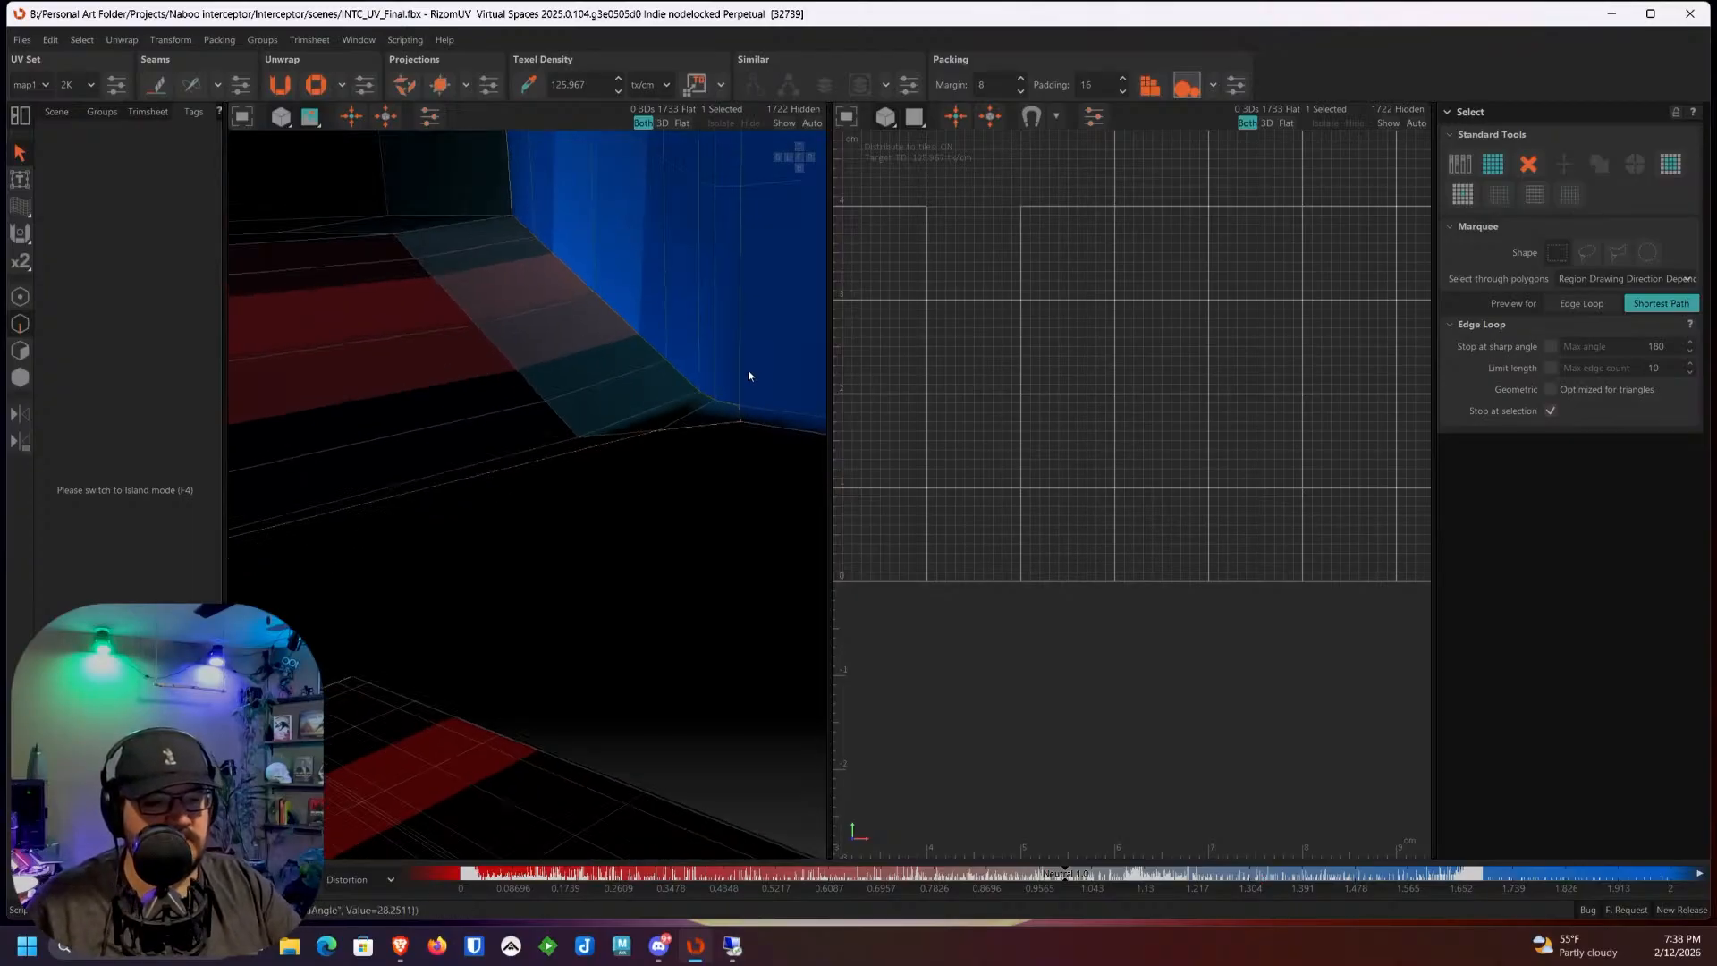
alt+drag(748, 372, 666, 384)
scroll(666, 384, down, 3)
scroll(666, 383, down, 6)
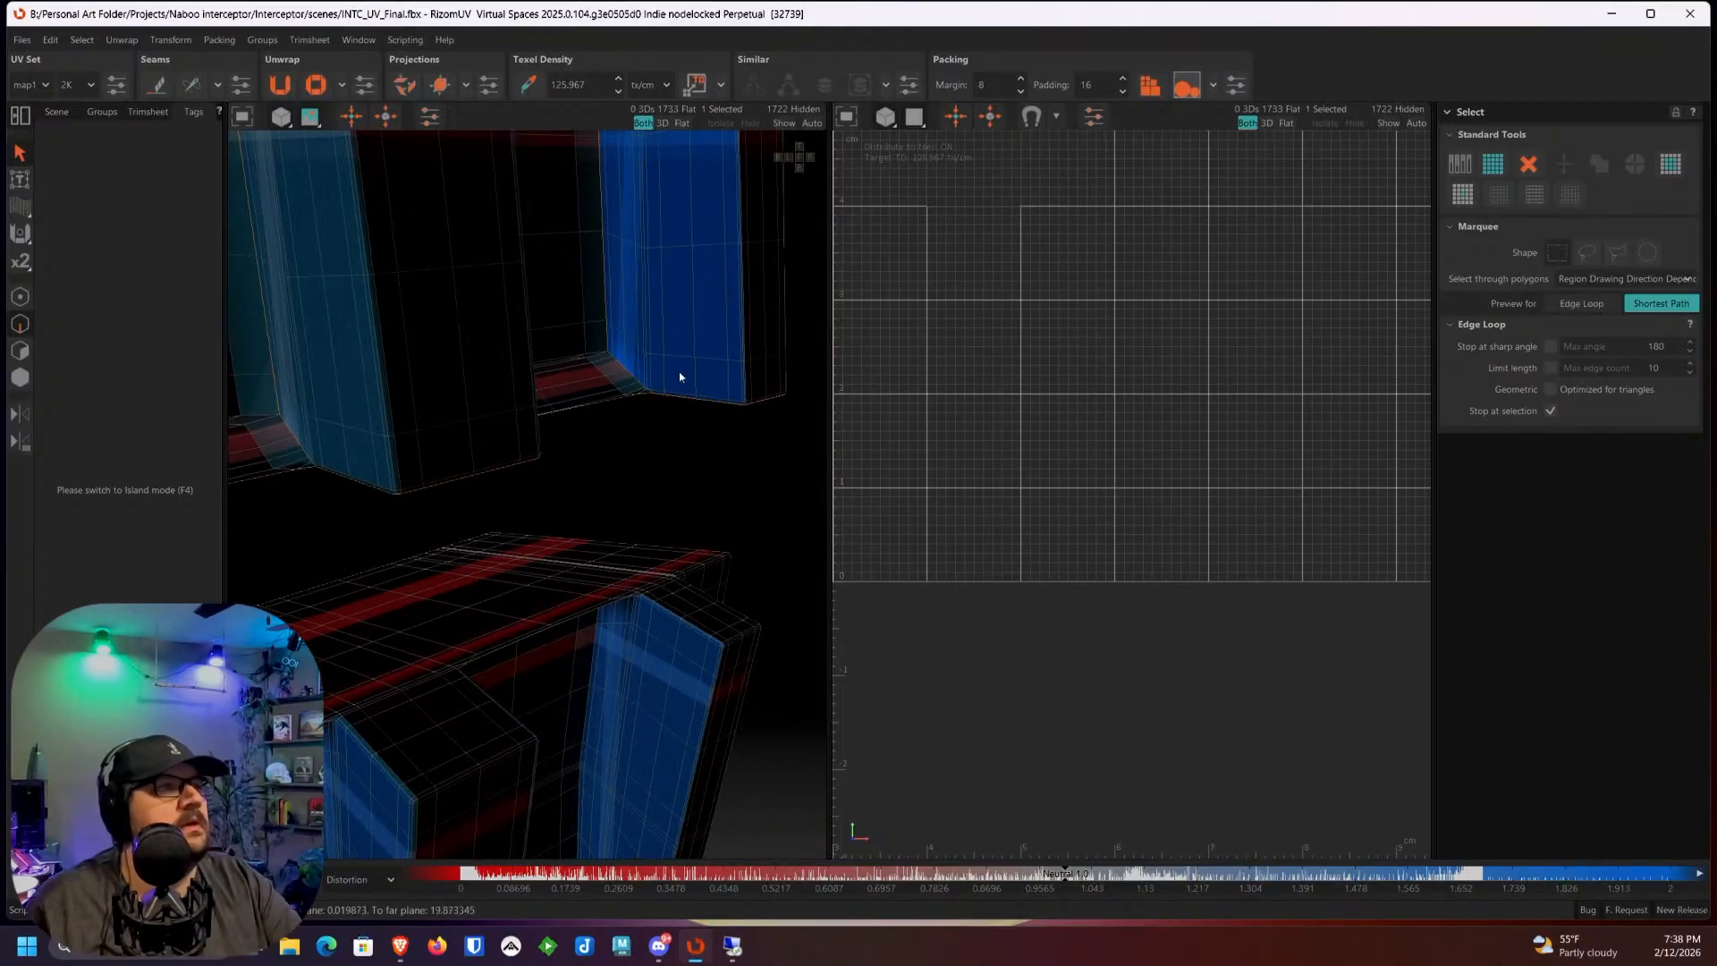
scroll(681, 341, up, 8)
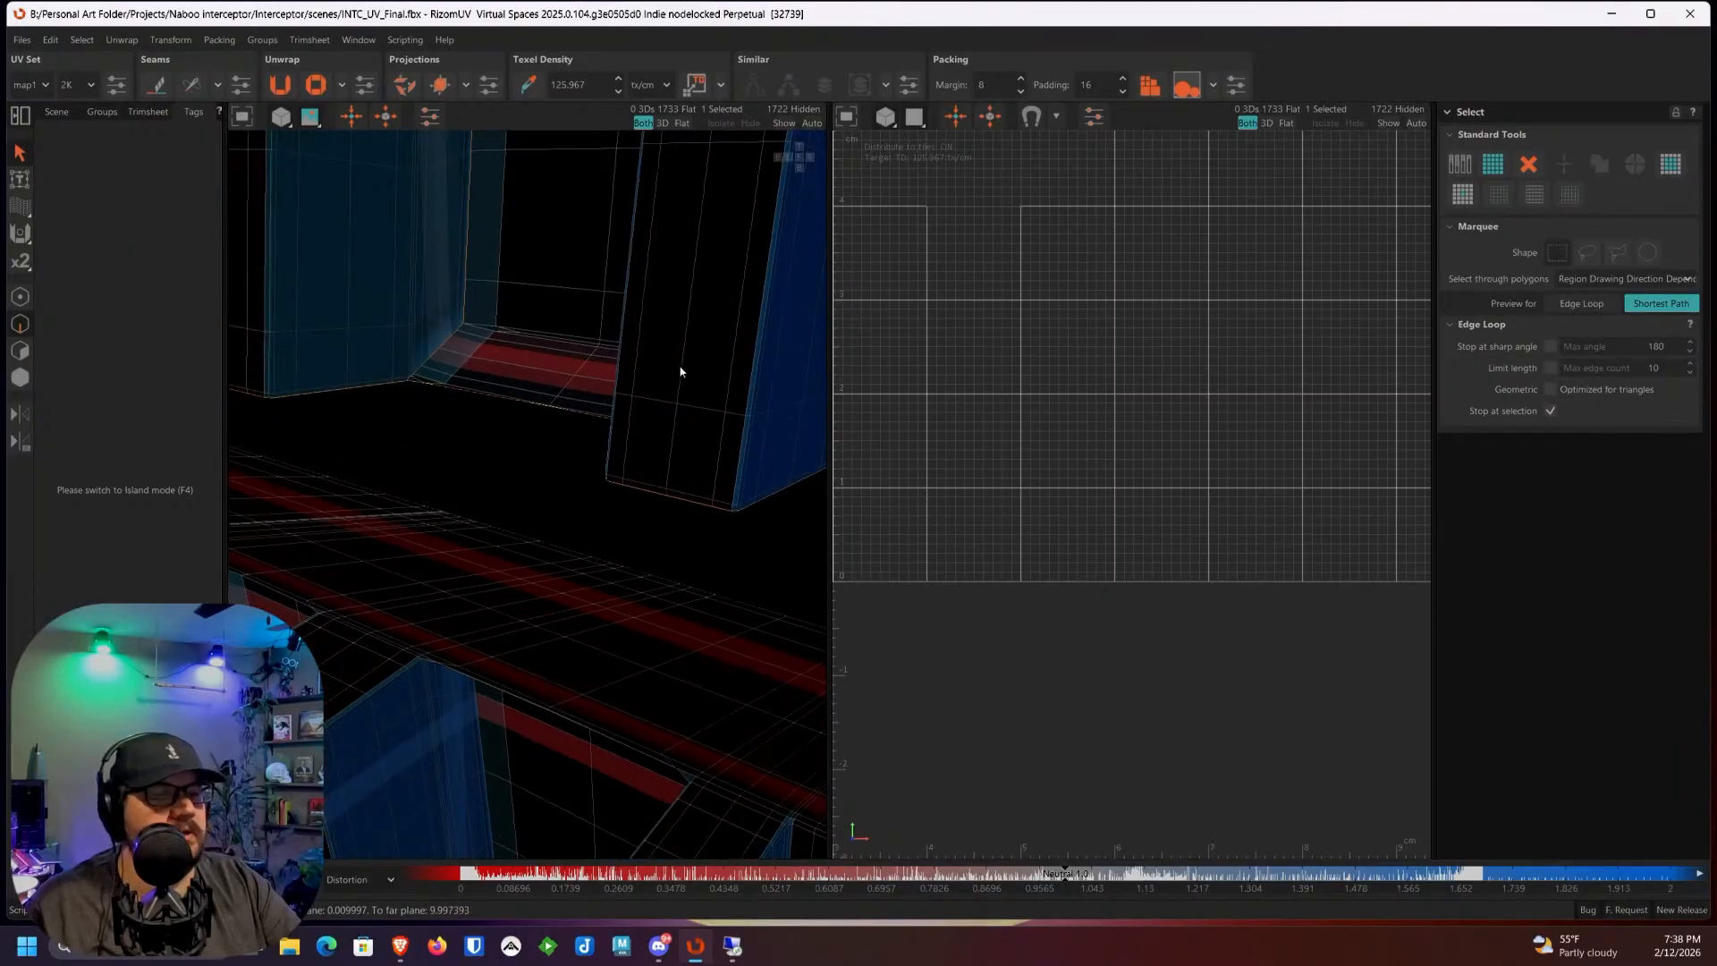
scroll(592, 426, up, 5)
click(583, 402)
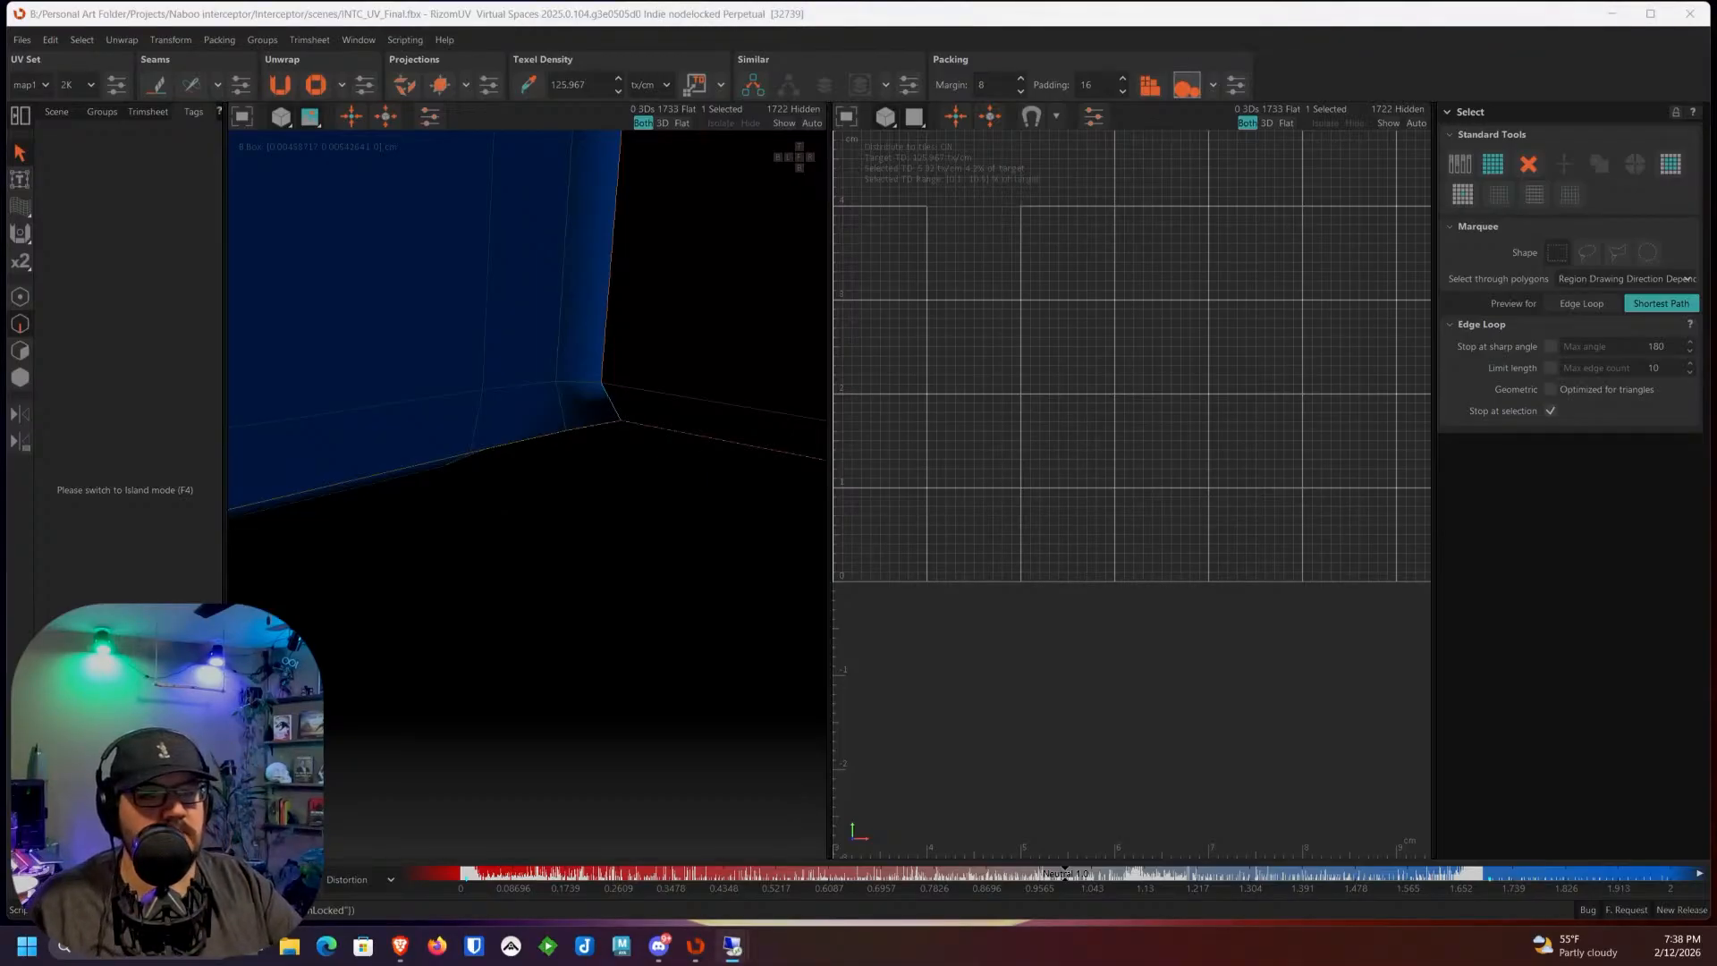
scroll(663, 405, down, 10)
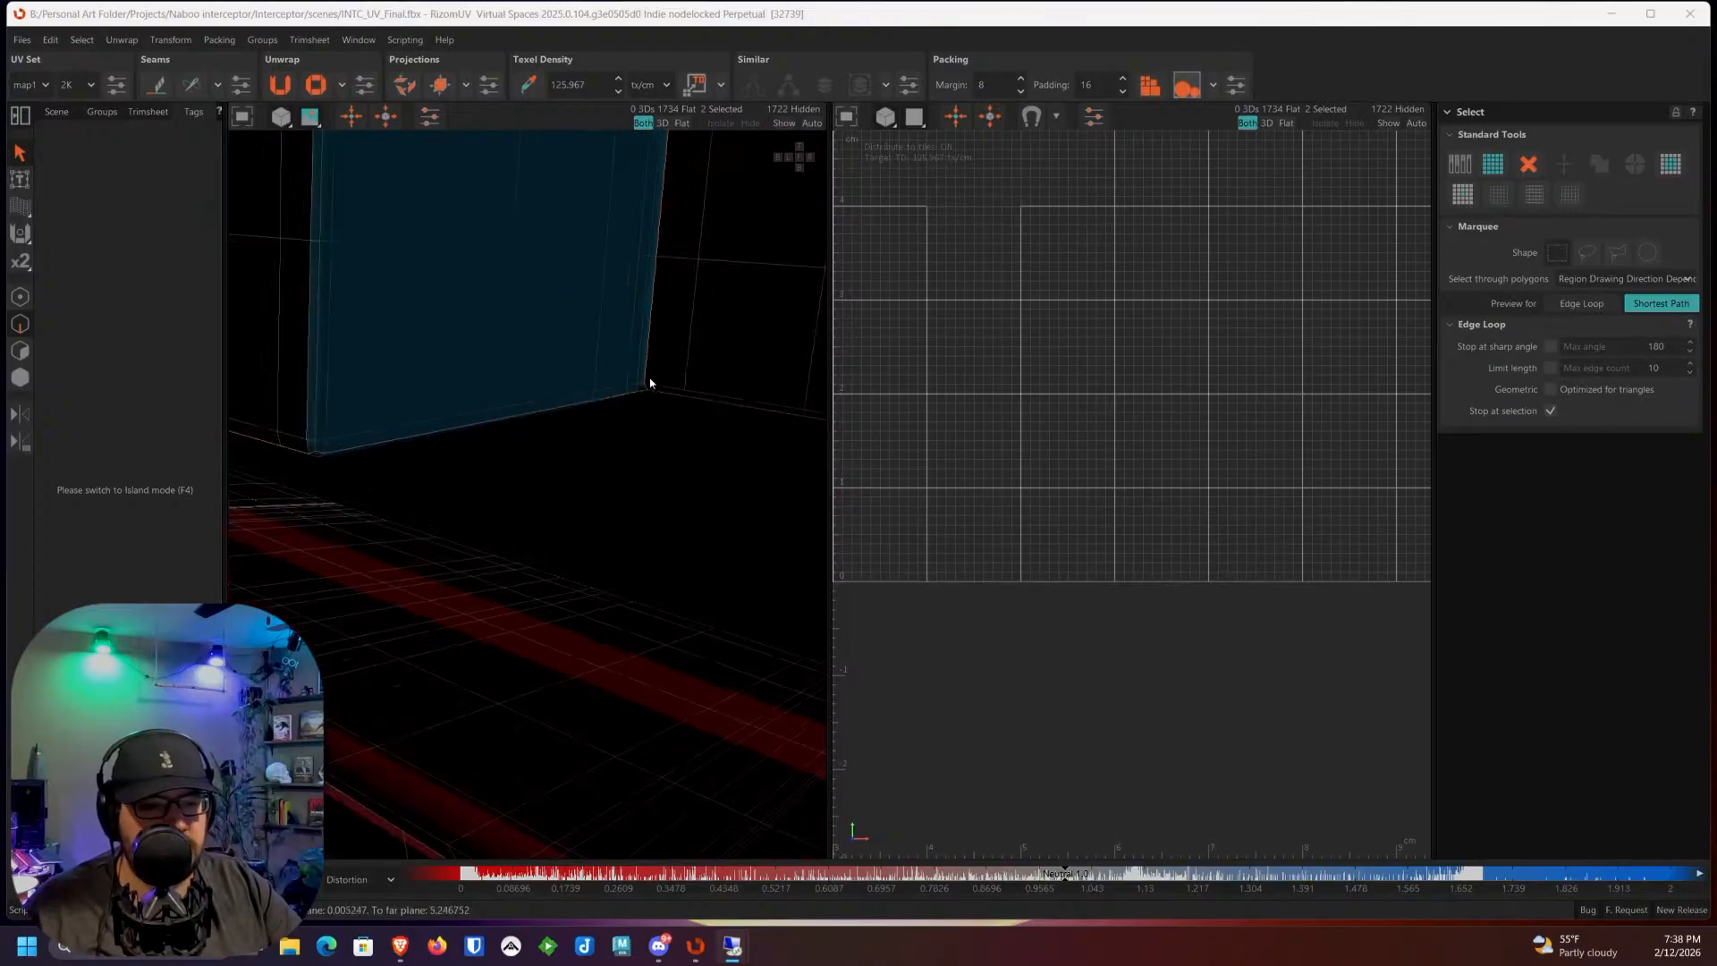
Step: Select an island on the upper bracket and examine its extent around the newly cut corner
alt+drag(659, 291, 632, 356)
click(31, 383)
click(697, 337)
scroll(697, 338, down, 5)
scroll(721, 375, down, 4)
scroll(513, 361, up, 5)
alt+drag(504, 429, 441, 486)
scroll(642, 373, up, 5)
alt+drag(643, 374, 540, 196)
scroll(629, 347, down, 5)
Step: Examine the borders of the underside strip island where it meets the fins' lower corners
alt+drag(640, 352, 763, 357)
scroll(510, 400, down, 3)
scroll(509, 400, down, 3)
alt+drag(508, 400, 609, 303)
scroll(479, 522, up, 5)
scroll(528, 475, up, 3)
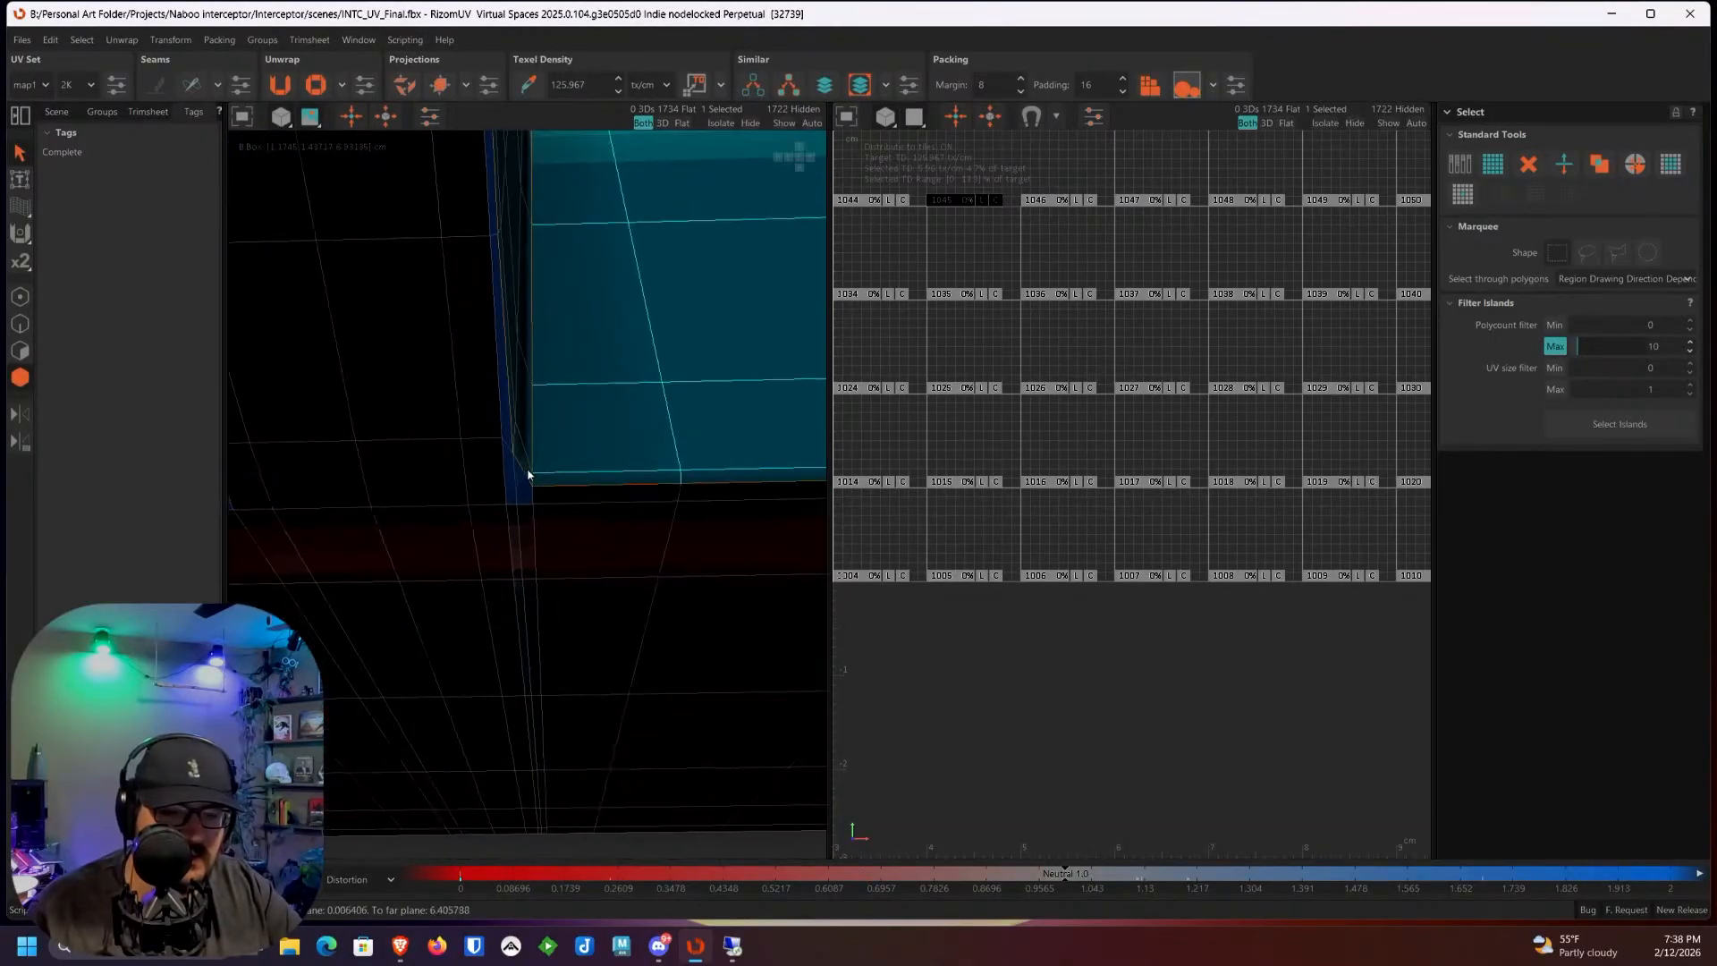
alt+drag(632, 426, 585, 446)
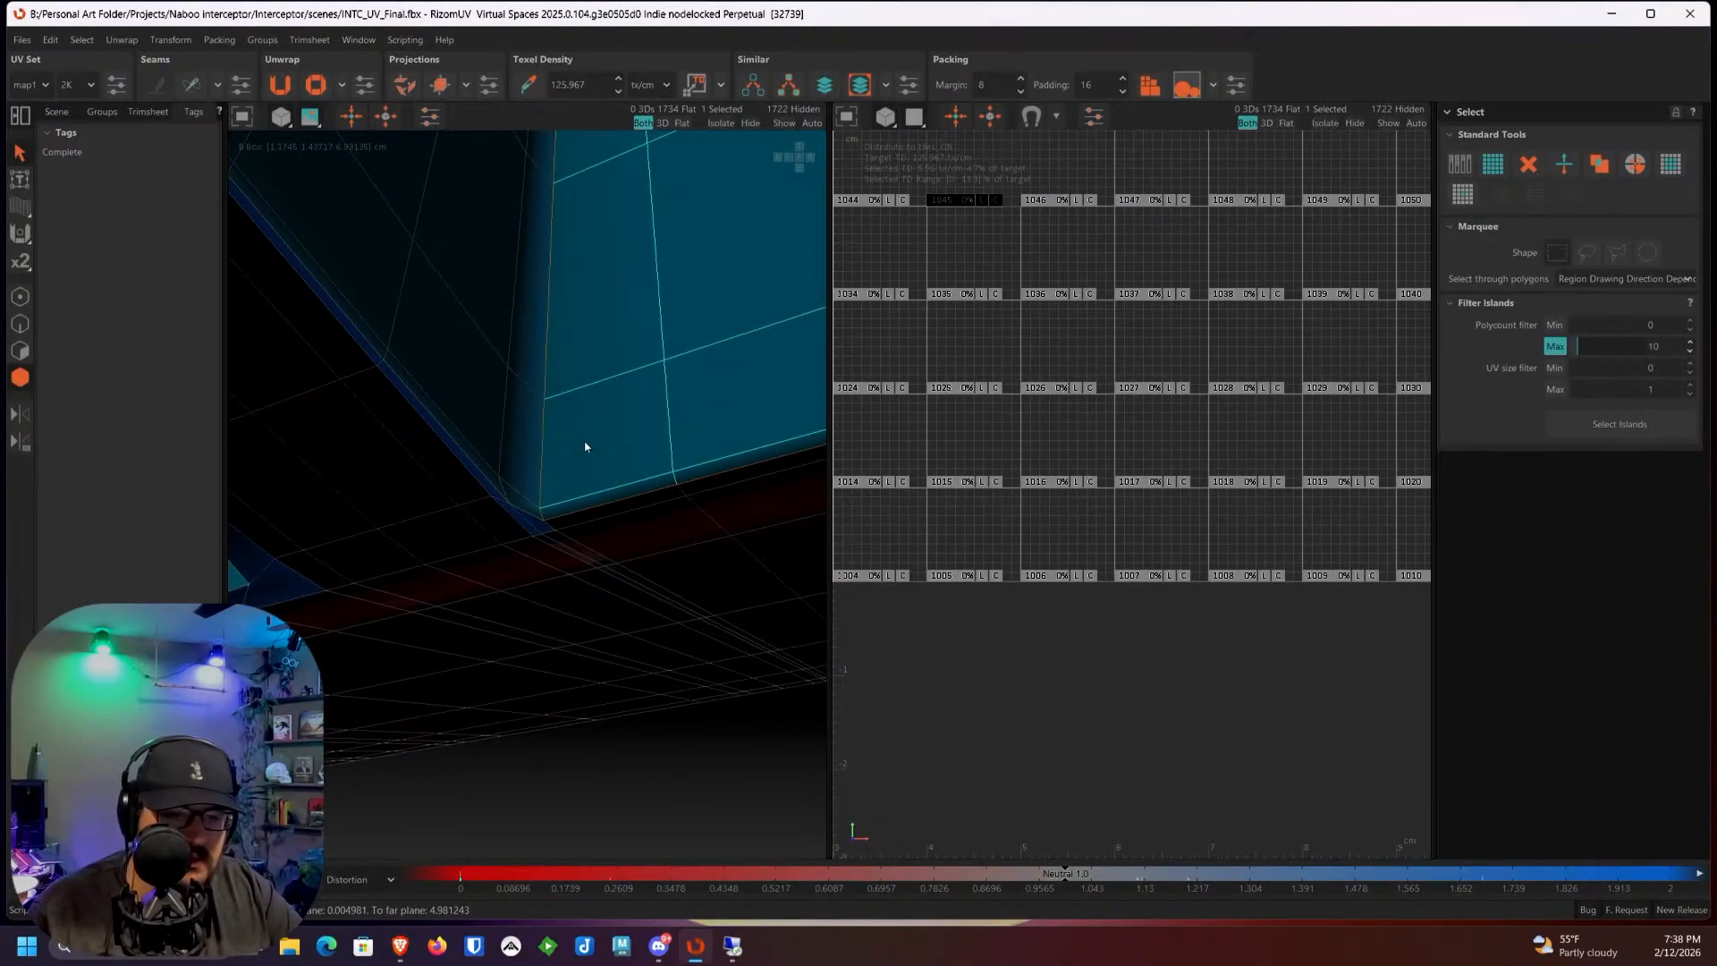
scroll(585, 446, down, 3)
scroll(585, 446, down, 10)
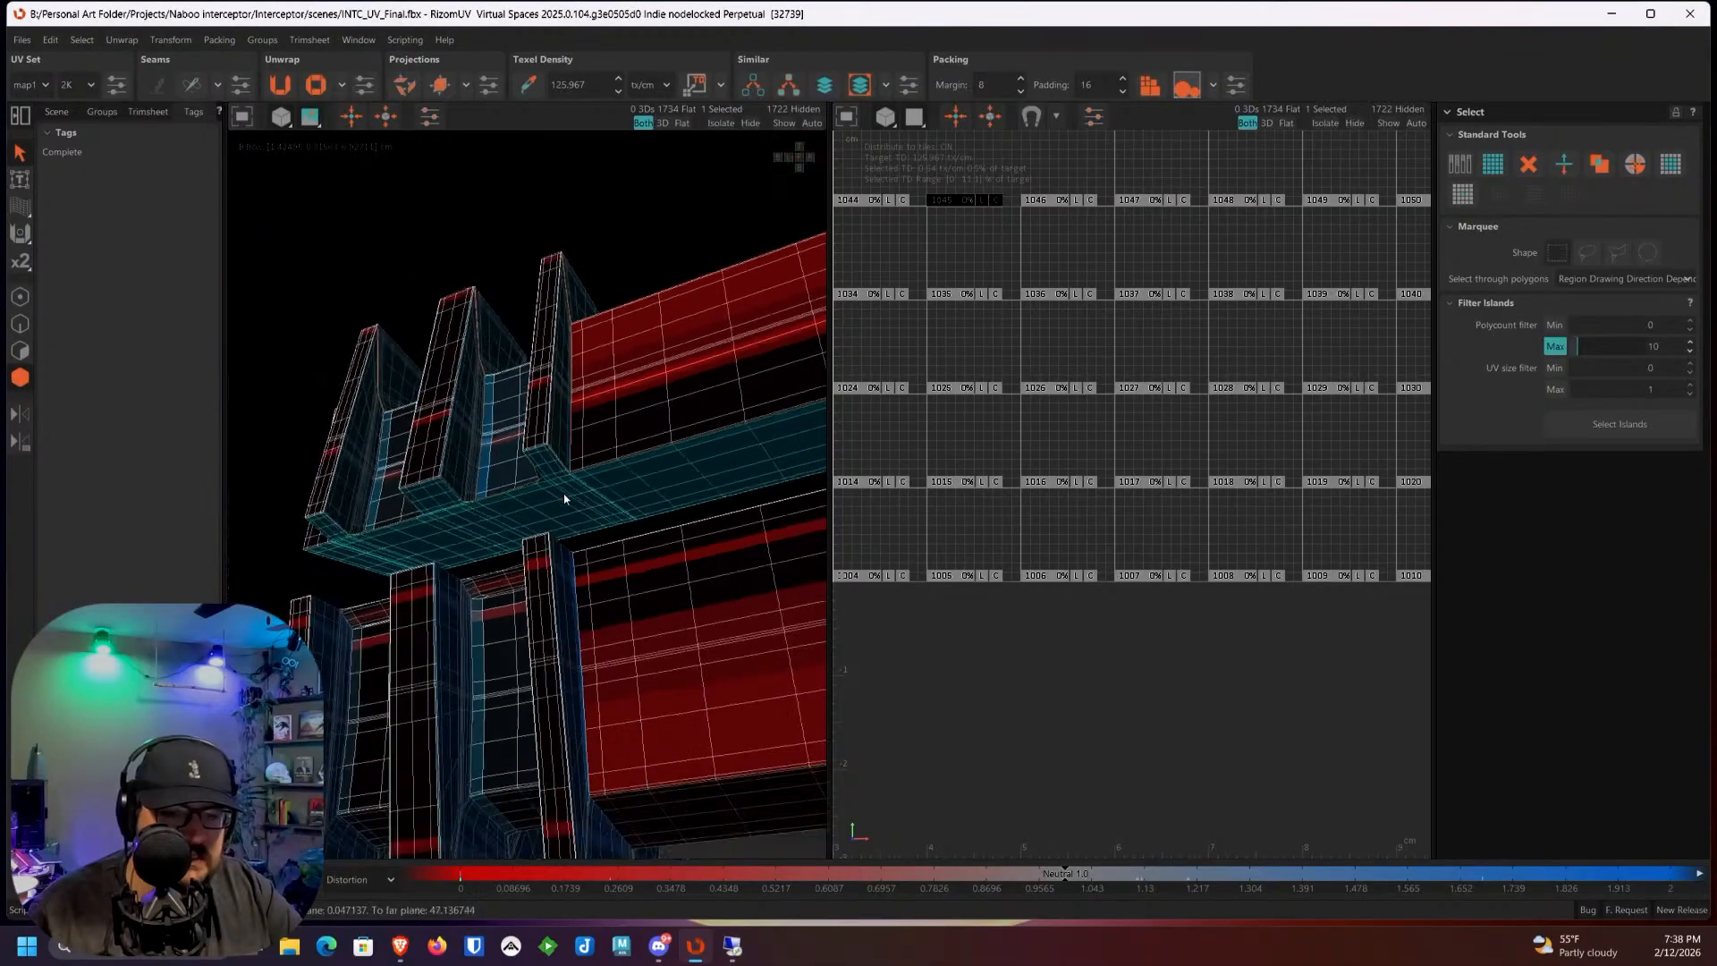
Step: Select the recessed panel islands between the fins to check their boundaries along the lower ledge
click(552, 446)
alt+drag(552, 446, 779, 494)
scroll(641, 502, up, 4)
alt+drag(640, 501, 606, 496)
alt+drag(422, 420, 651, 477)
scroll(659, 421, up, 4)
click(659, 421)
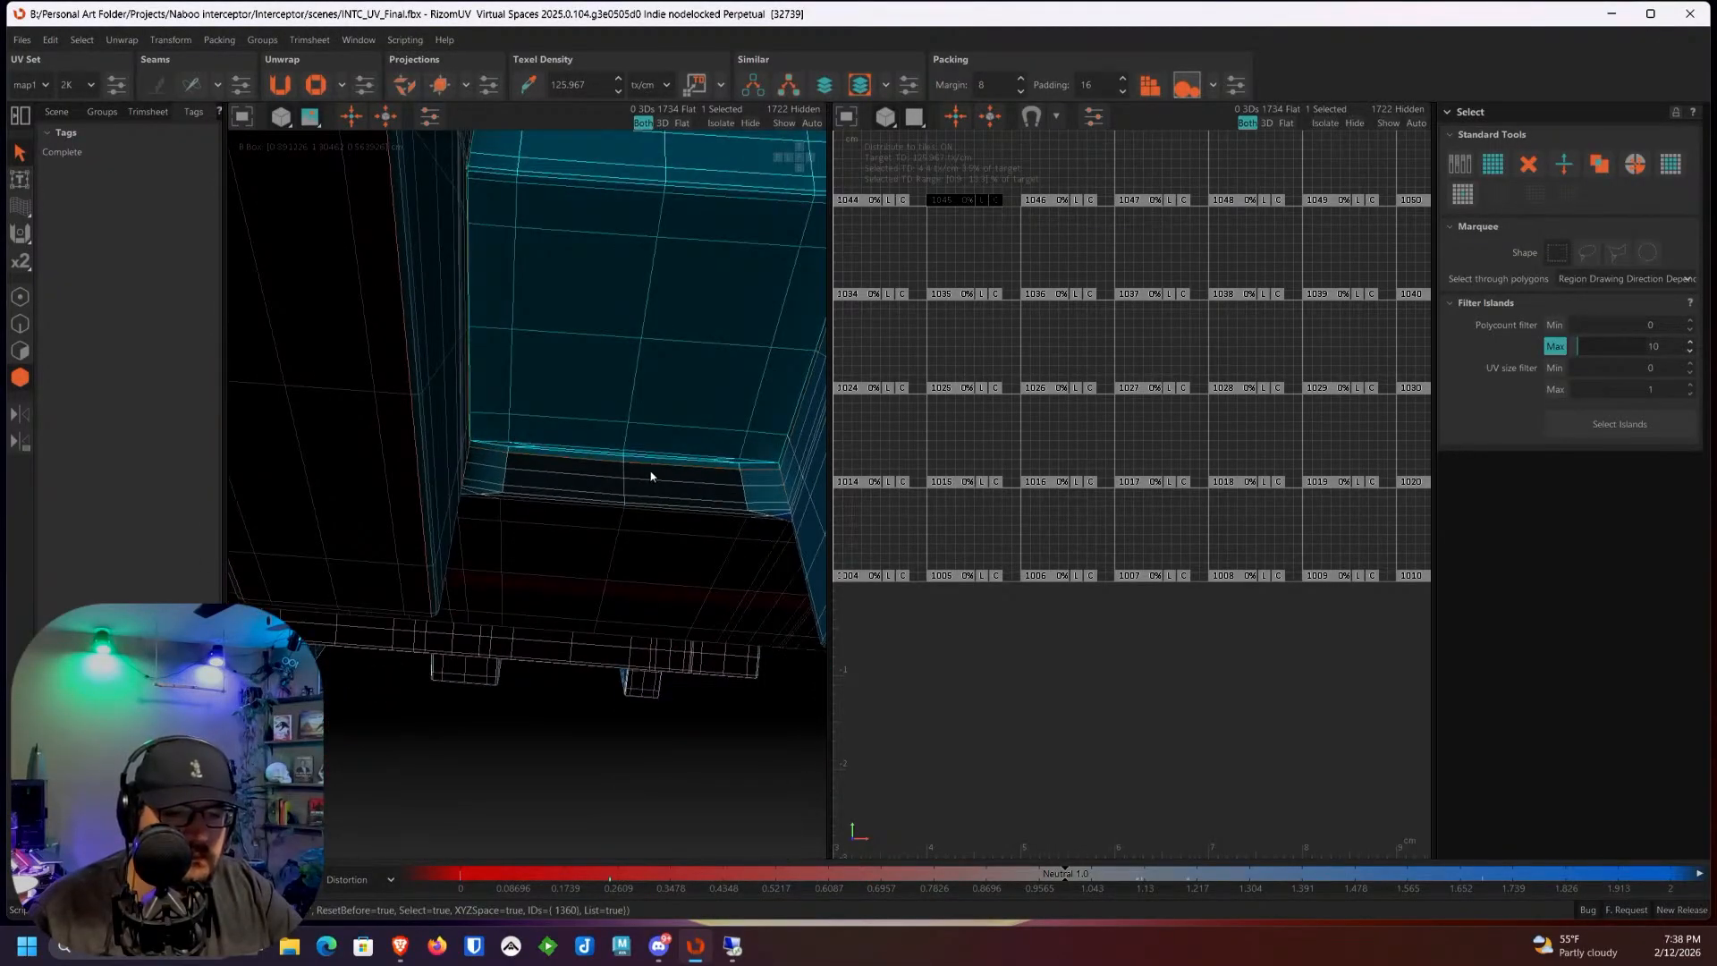
scroll(652, 477, down, 3)
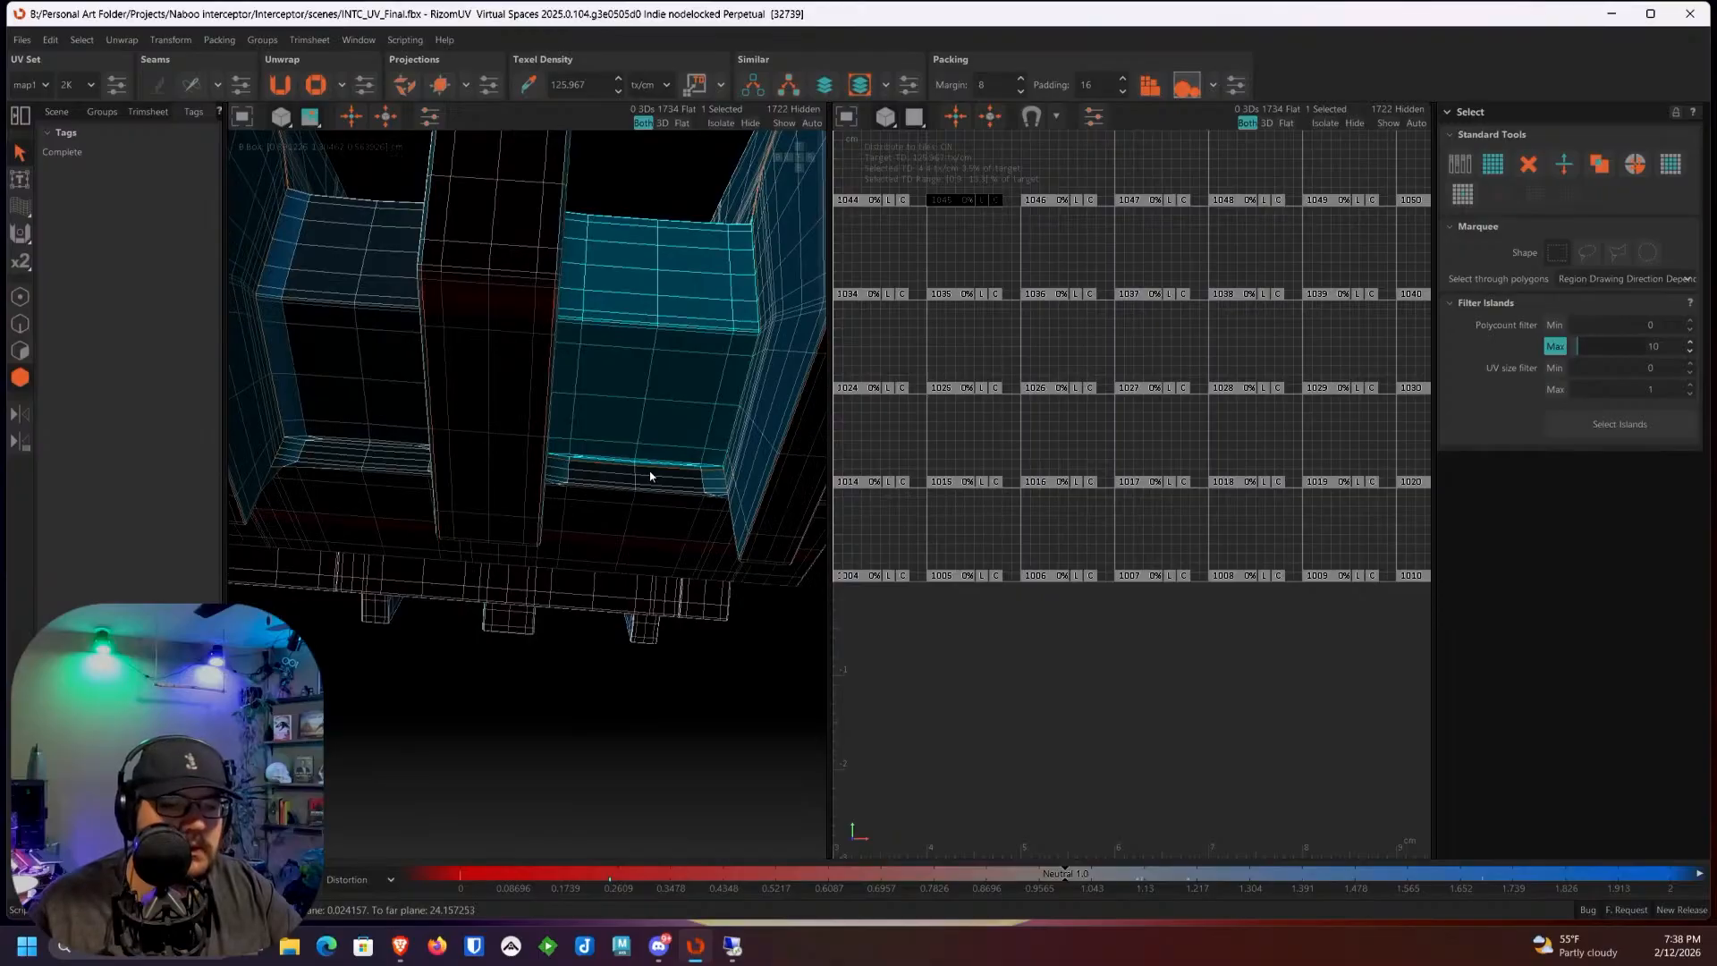
scroll(651, 477, up, 3)
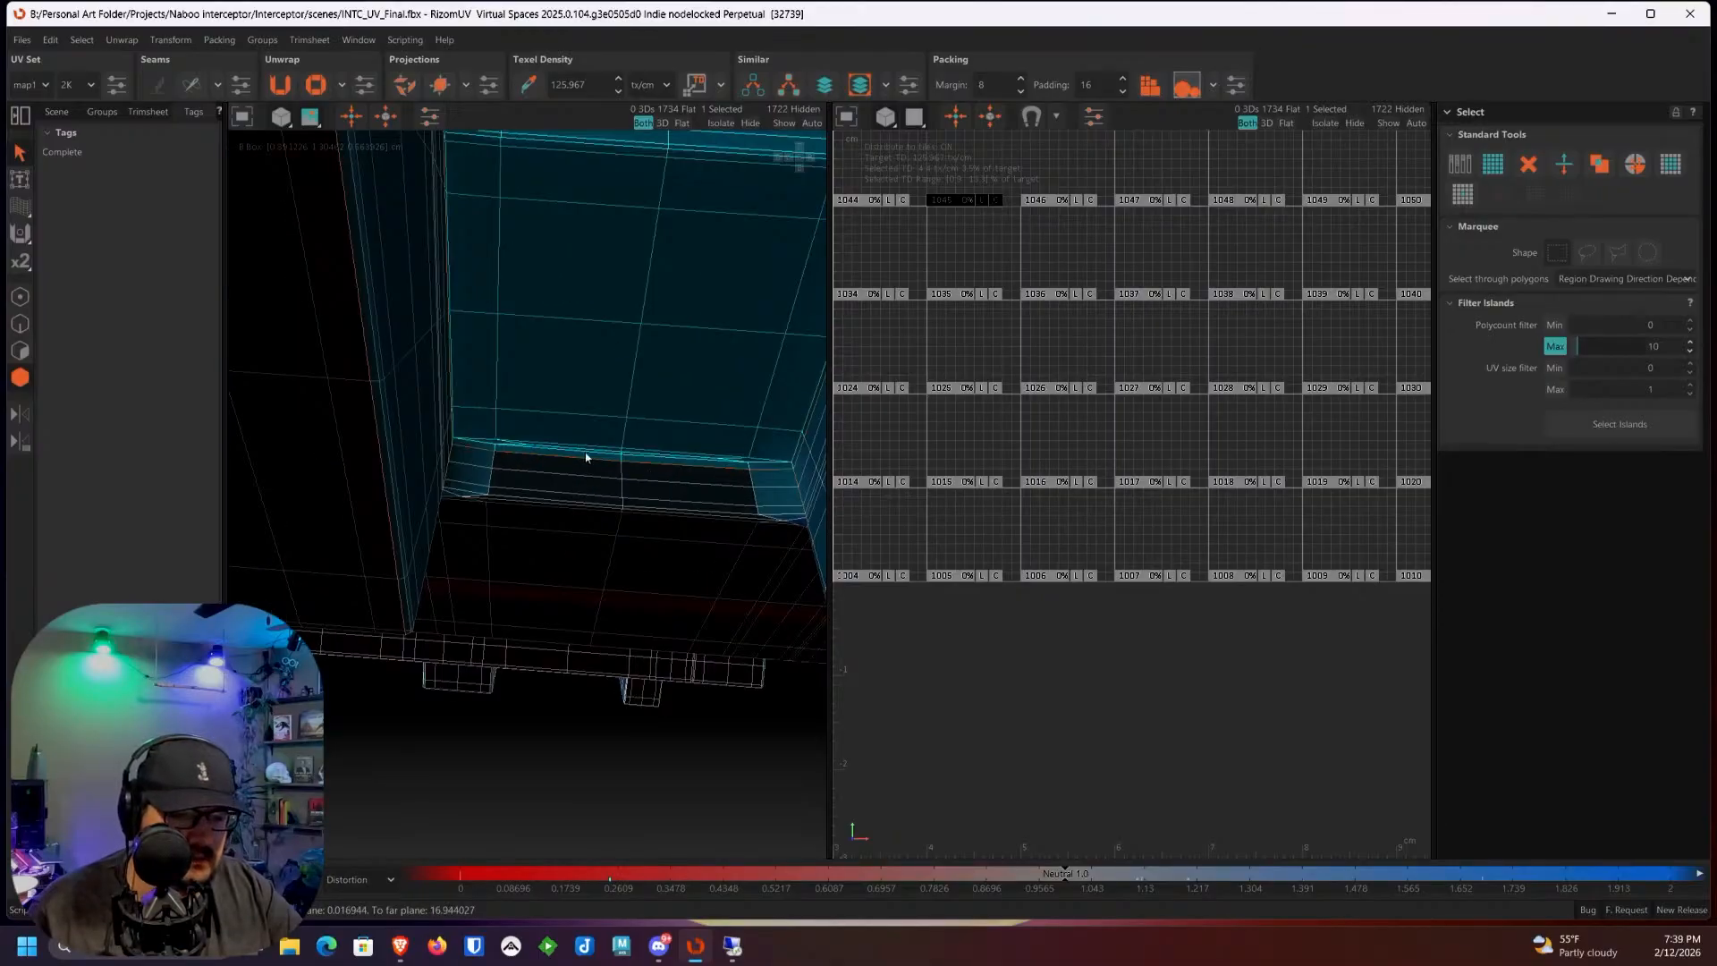
scroll(611, 462, up, 3)
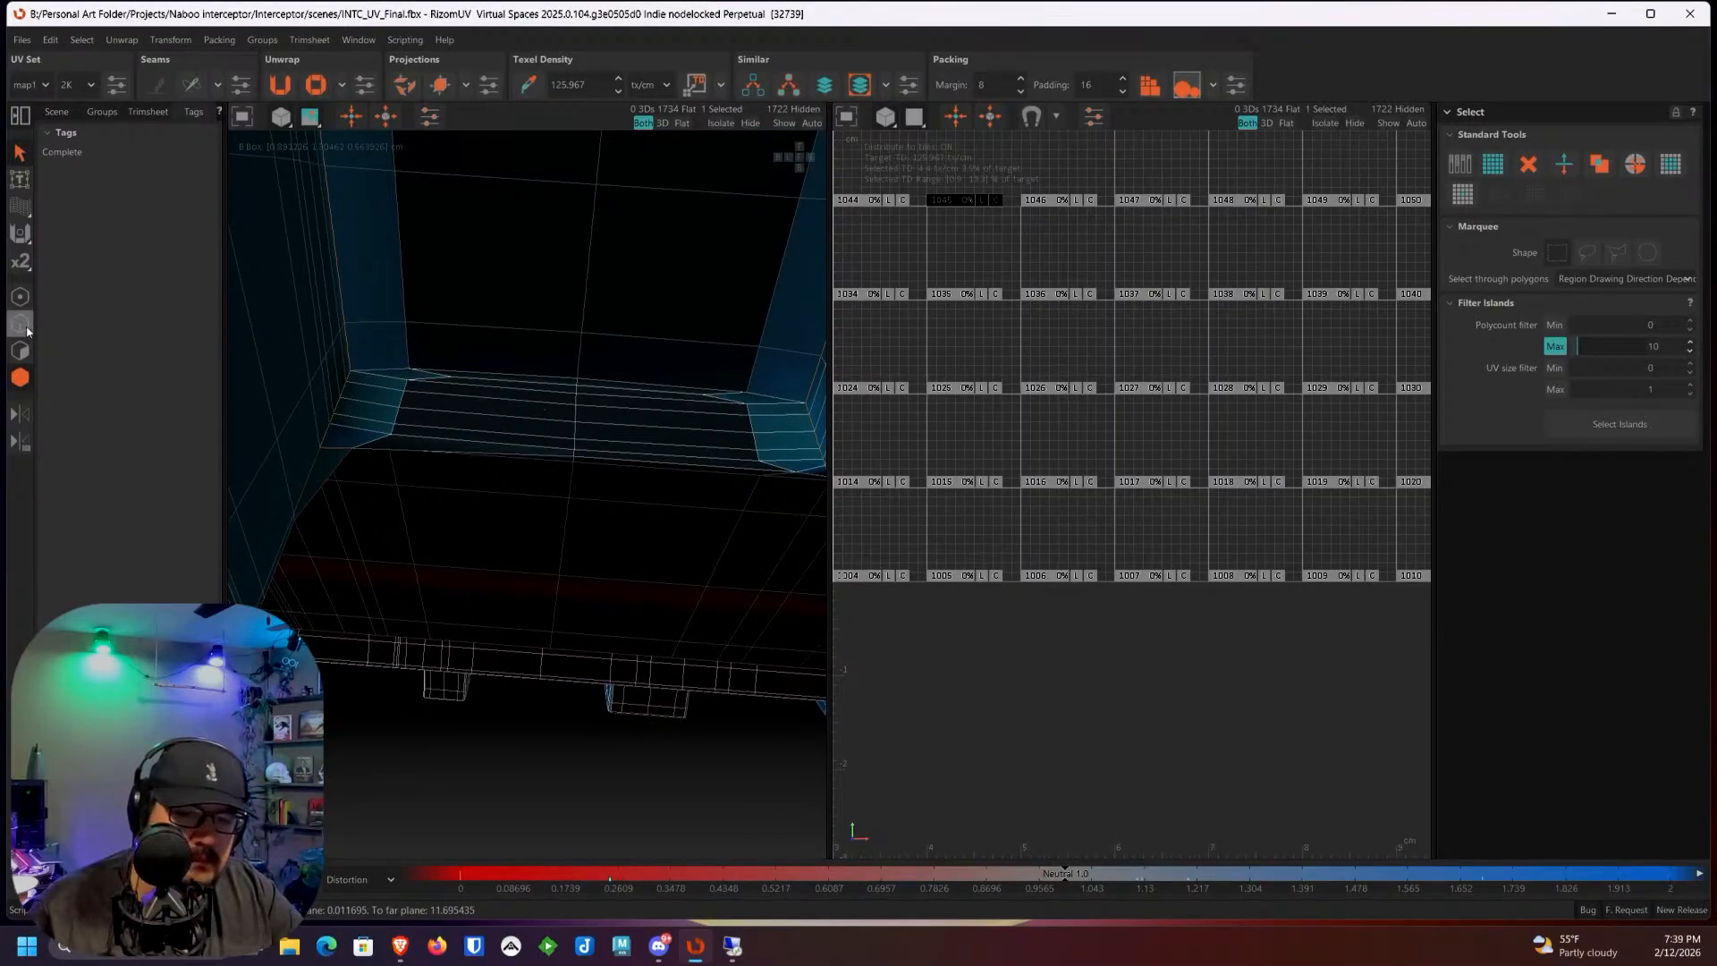
Step: Select the edge loops along the lower ledge of the recessed panels between the fins
click(25, 325)
double_click(485, 389)
scroll(487, 390, down, 5)
alt+drag(487, 390, 735, 426)
scroll(539, 461, up, 6)
double_click(548, 434)
Step: Add the matching ledge loop in the neighbouring recess to the selection and cut the selected loops into seams
scroll(549, 434, down, 5)
alt+drag(548, 433, 454, 428)
scroll(454, 428, up, 5)
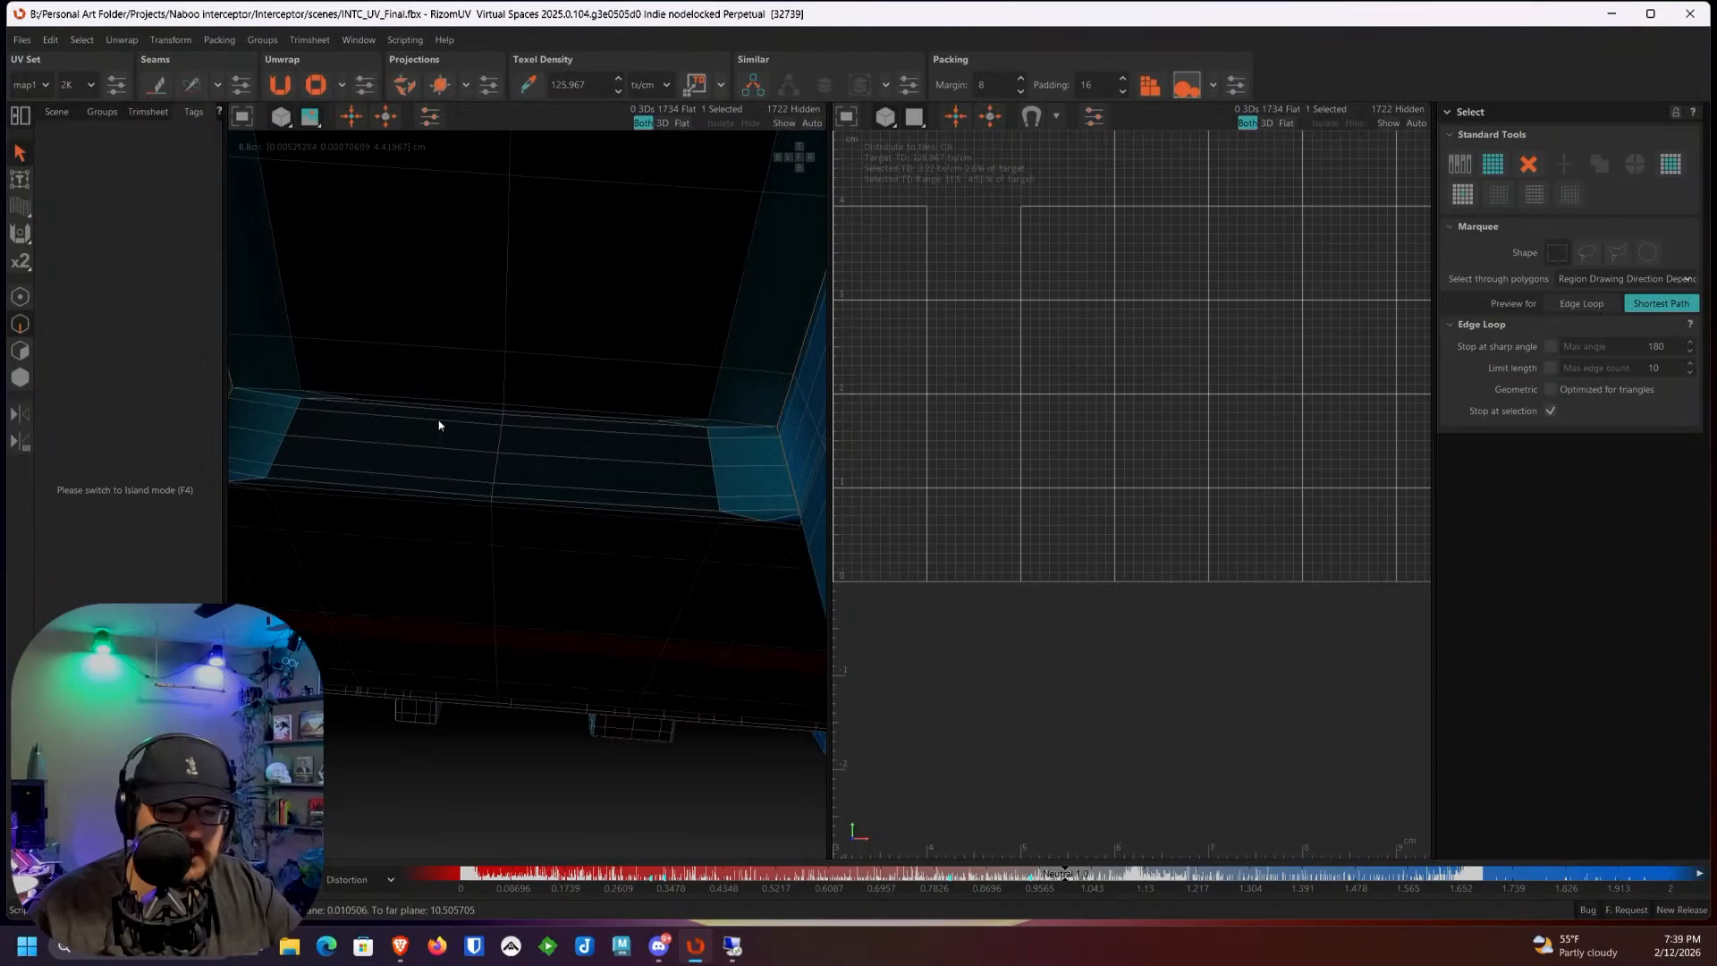
double_click(436, 417)
scroll(437, 417, down, 5)
key(c)
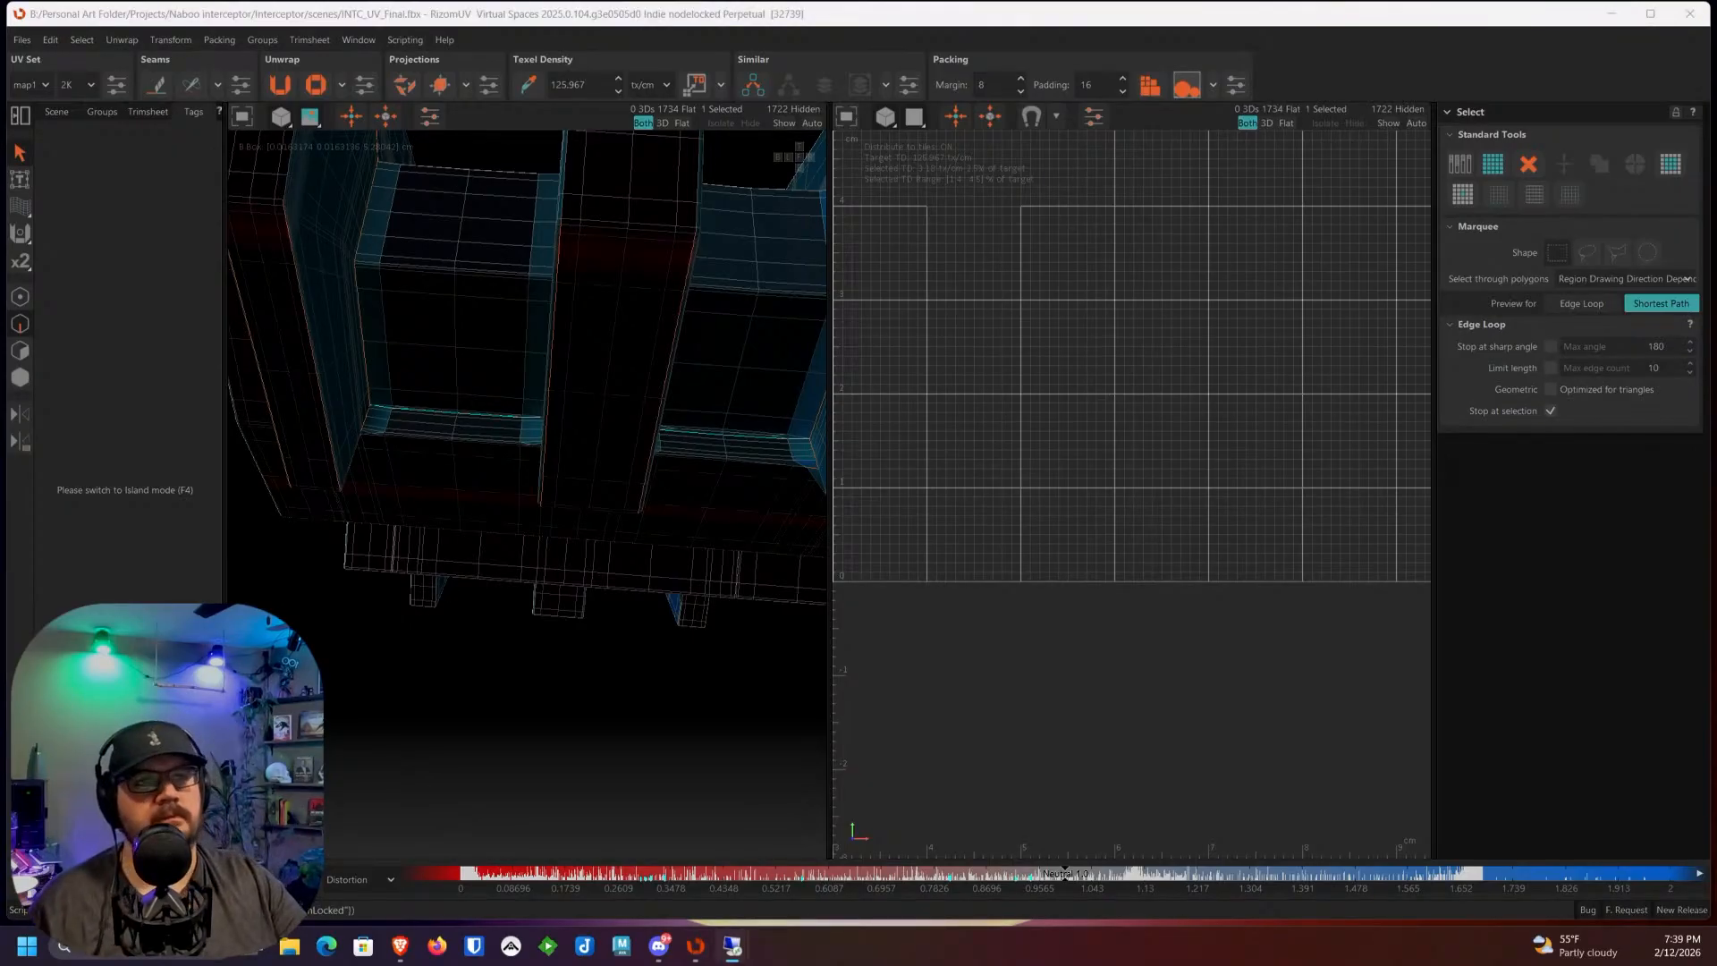
key(c)
scroll(589, 325, down, 4)
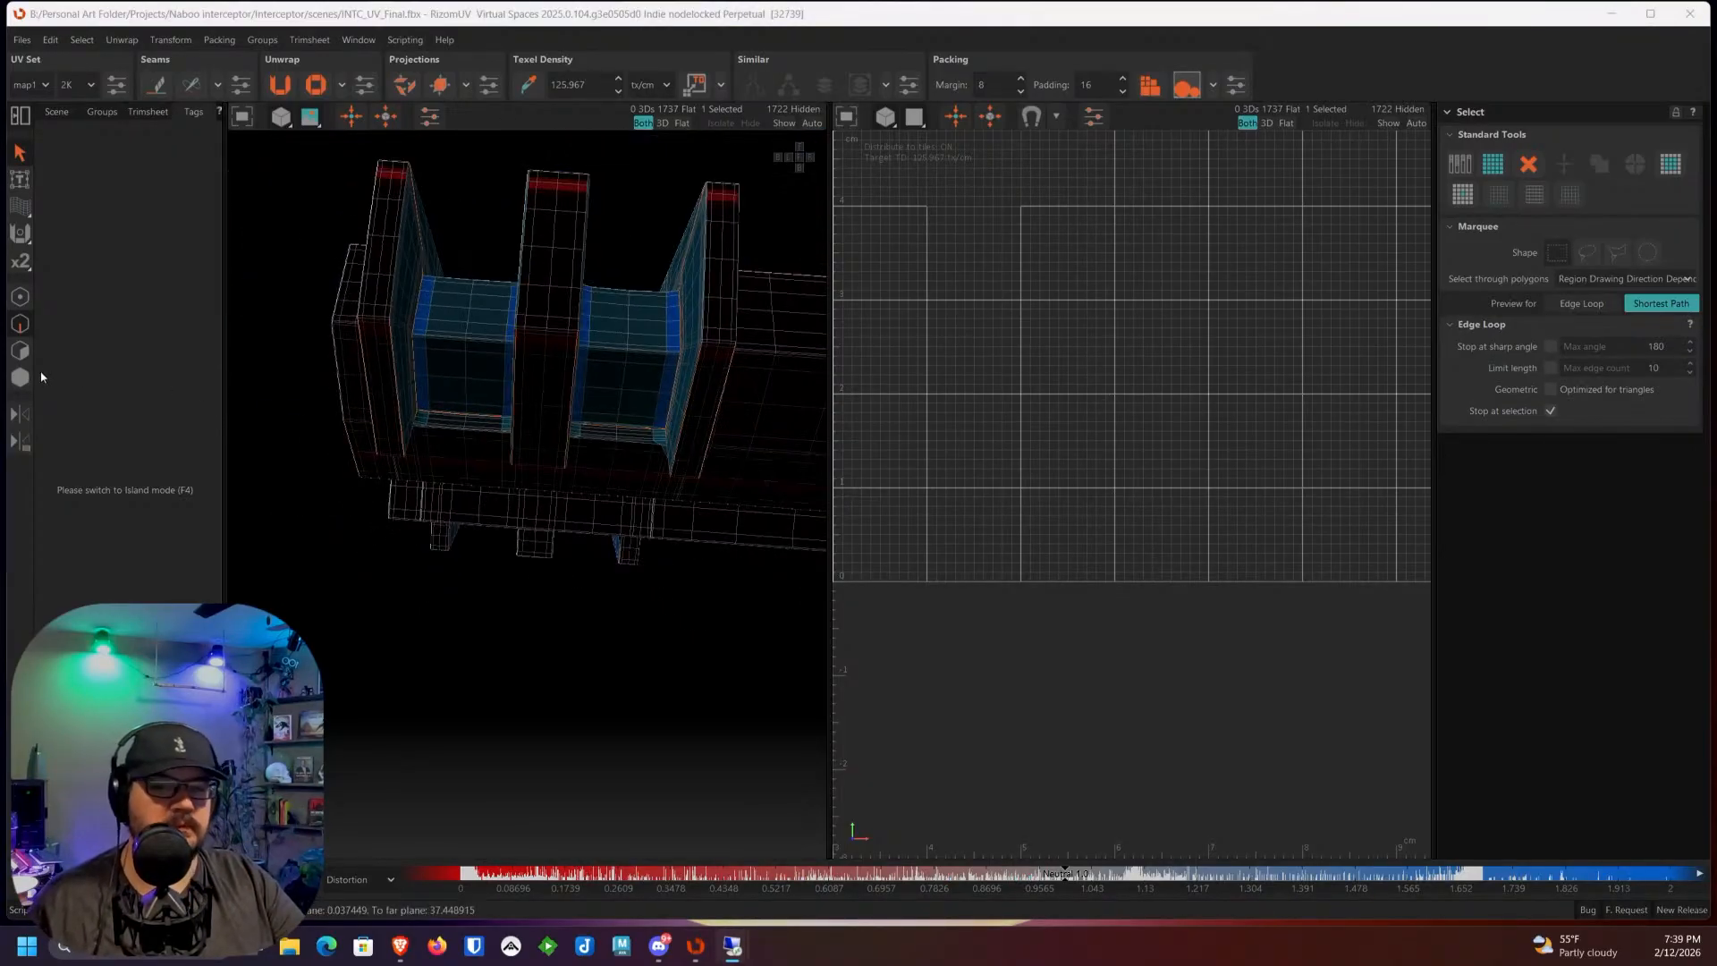
Step: Select all the islands of the upper finned bracket and group them
click(21, 378)
scroll(584, 364, down, 4)
middle_drag(679, 374, 550, 320)
click(550, 320)
middle_drag(1038, 326, 1142, 319)
scroll(1136, 320, down, 4)
middle_drag(985, 368, 1076, 375)
scroll(1163, 336, up, 2)
key(f)
key(ctrl+g)
scroll(1137, 399, down, 5)
middle_drag(1191, 463, 1093, 328)
scroll(1017, 251, down, 2)
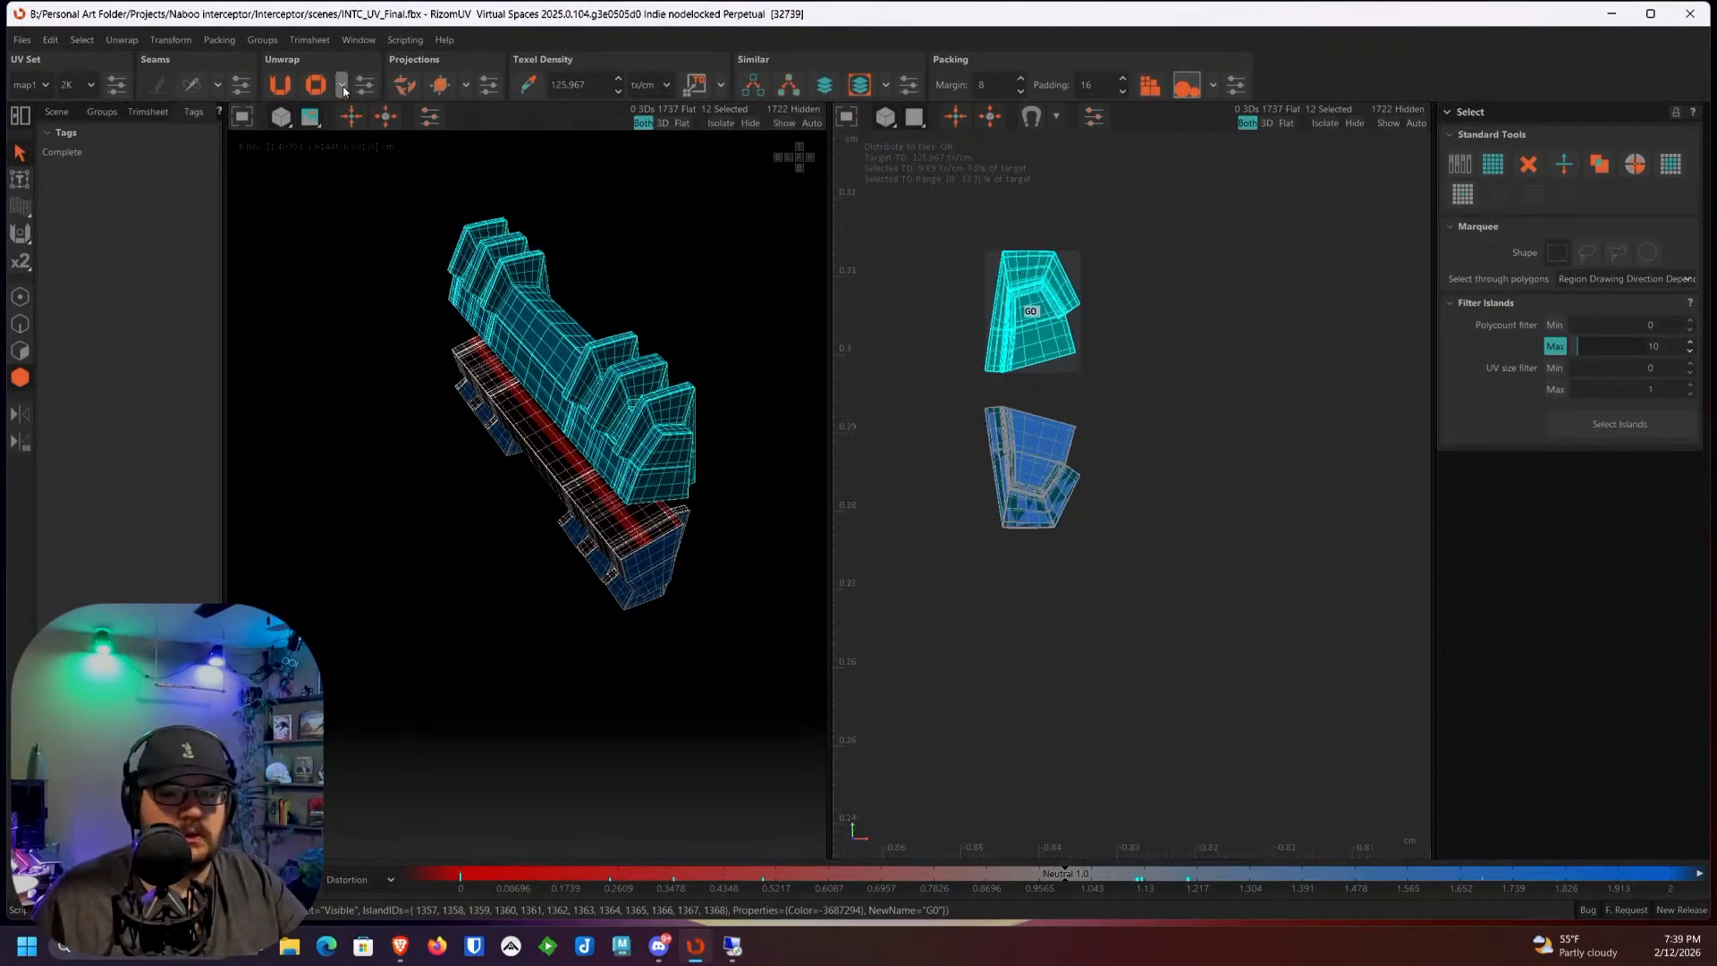
Step: Unfold the grouped bracket islands and activate the Transform tool for them
click(278, 85)
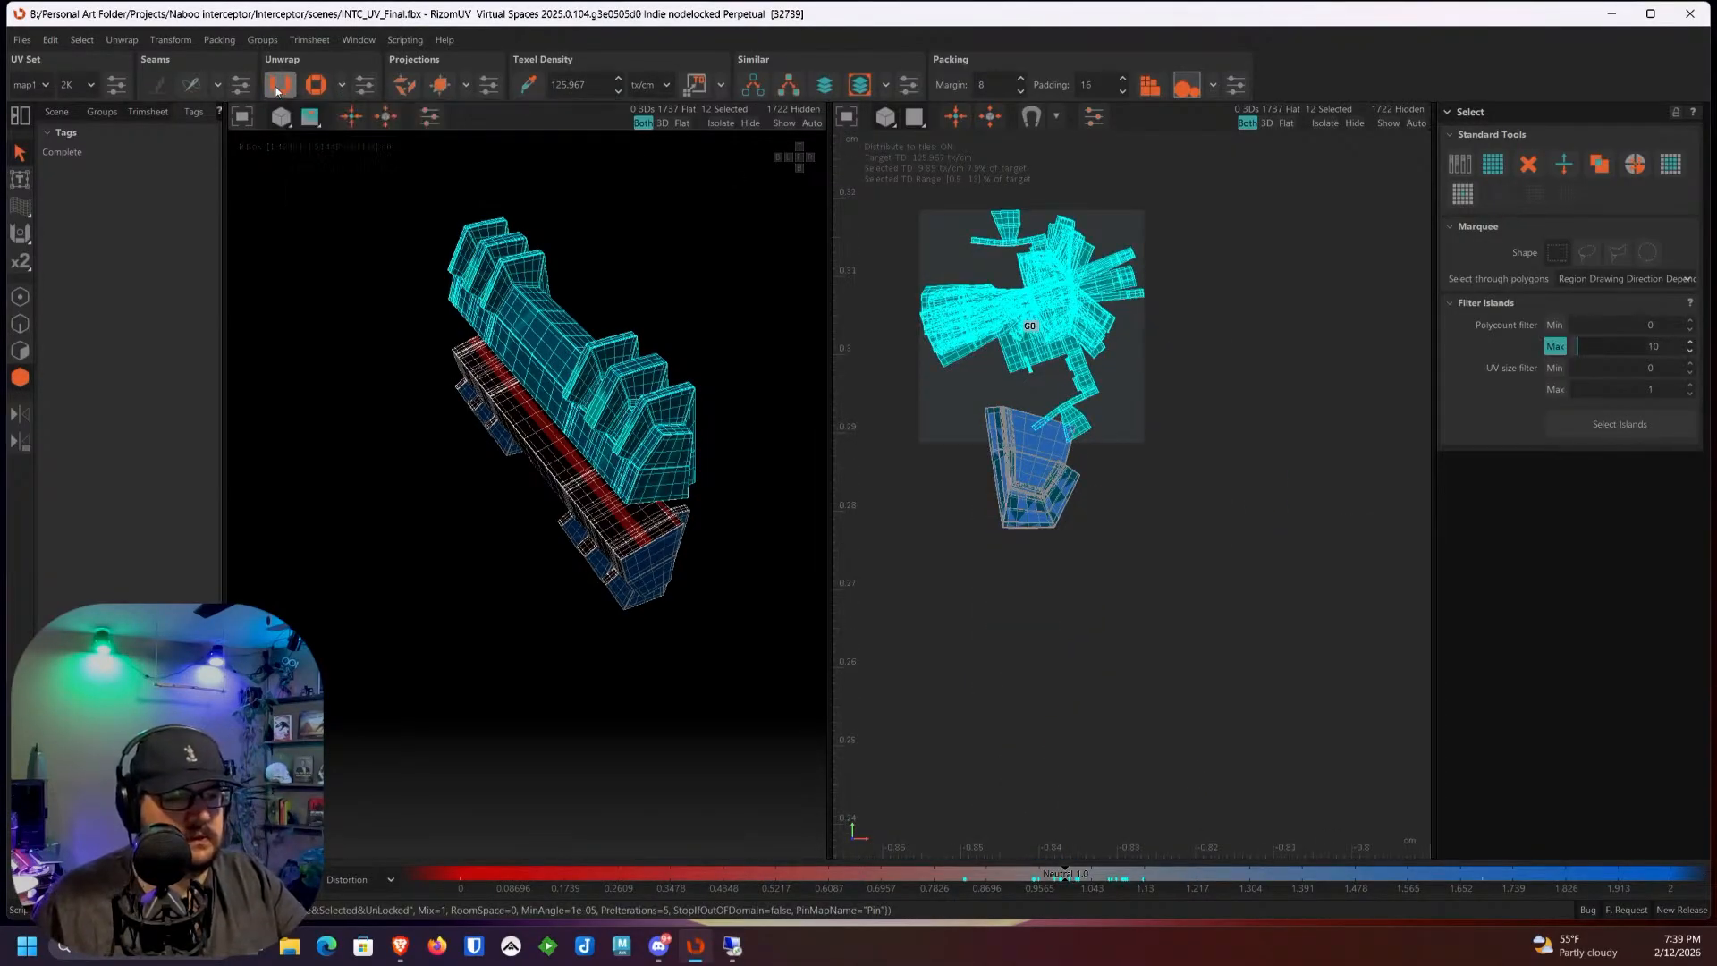
scroll(1047, 281, up, 3)
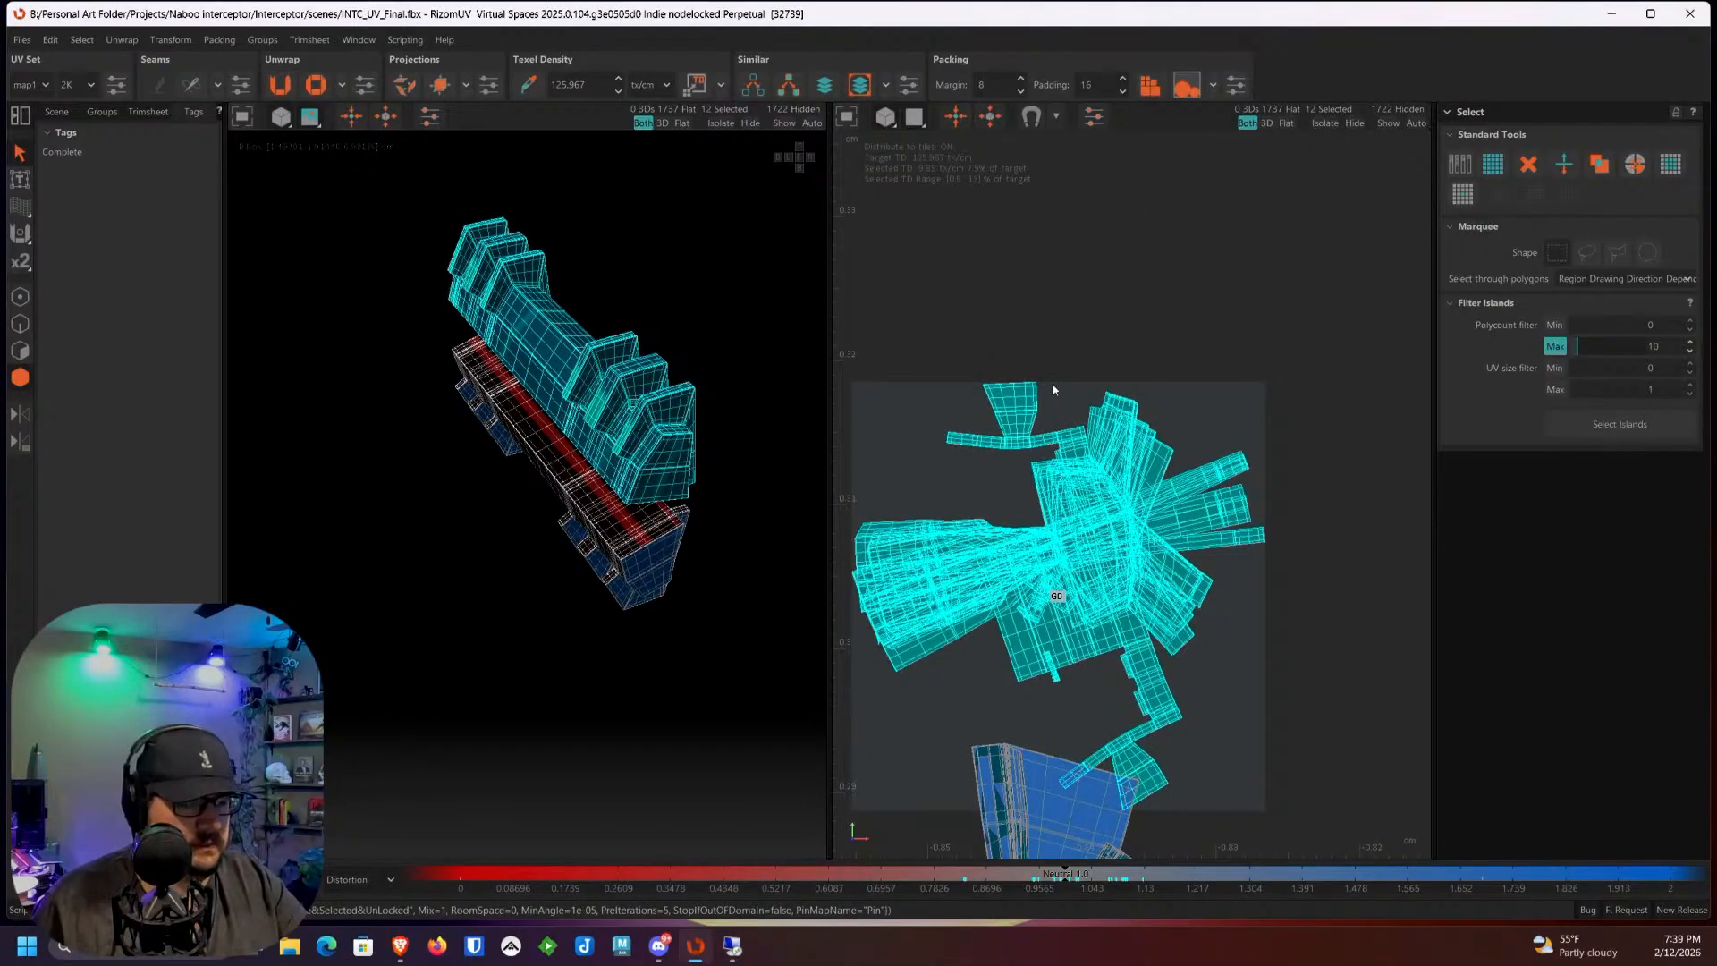
middle_drag(1054, 386, 1093, 313)
scroll(1184, 400, down, 2)
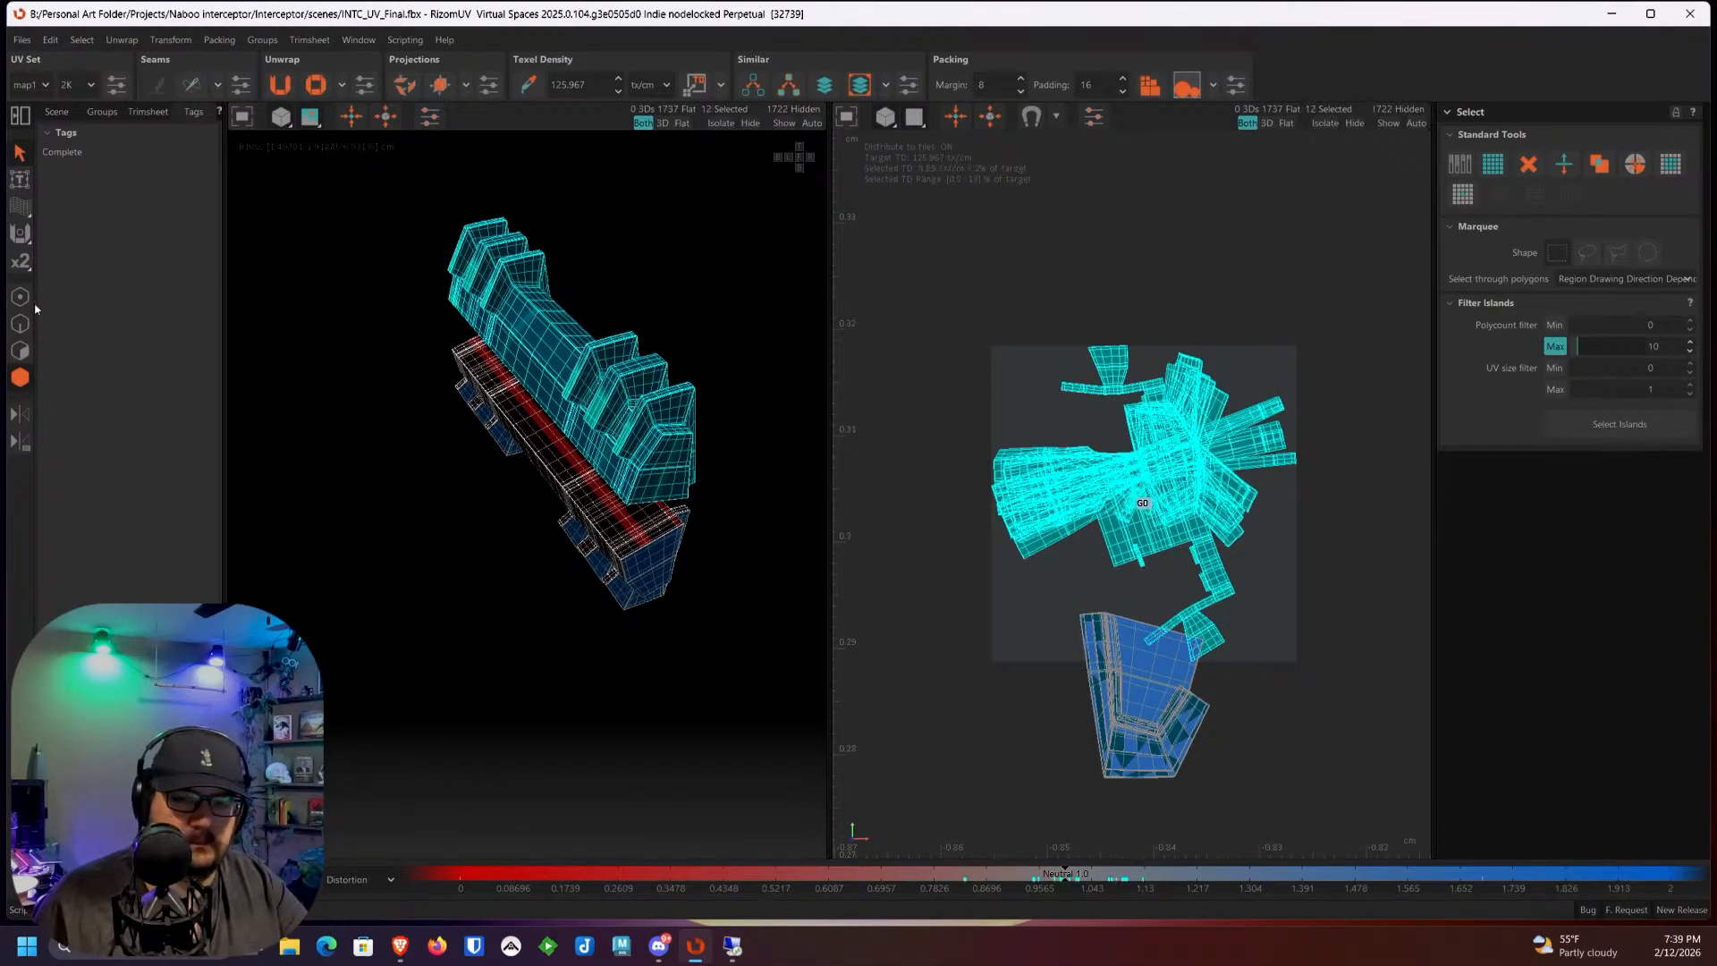
click(23, 180)
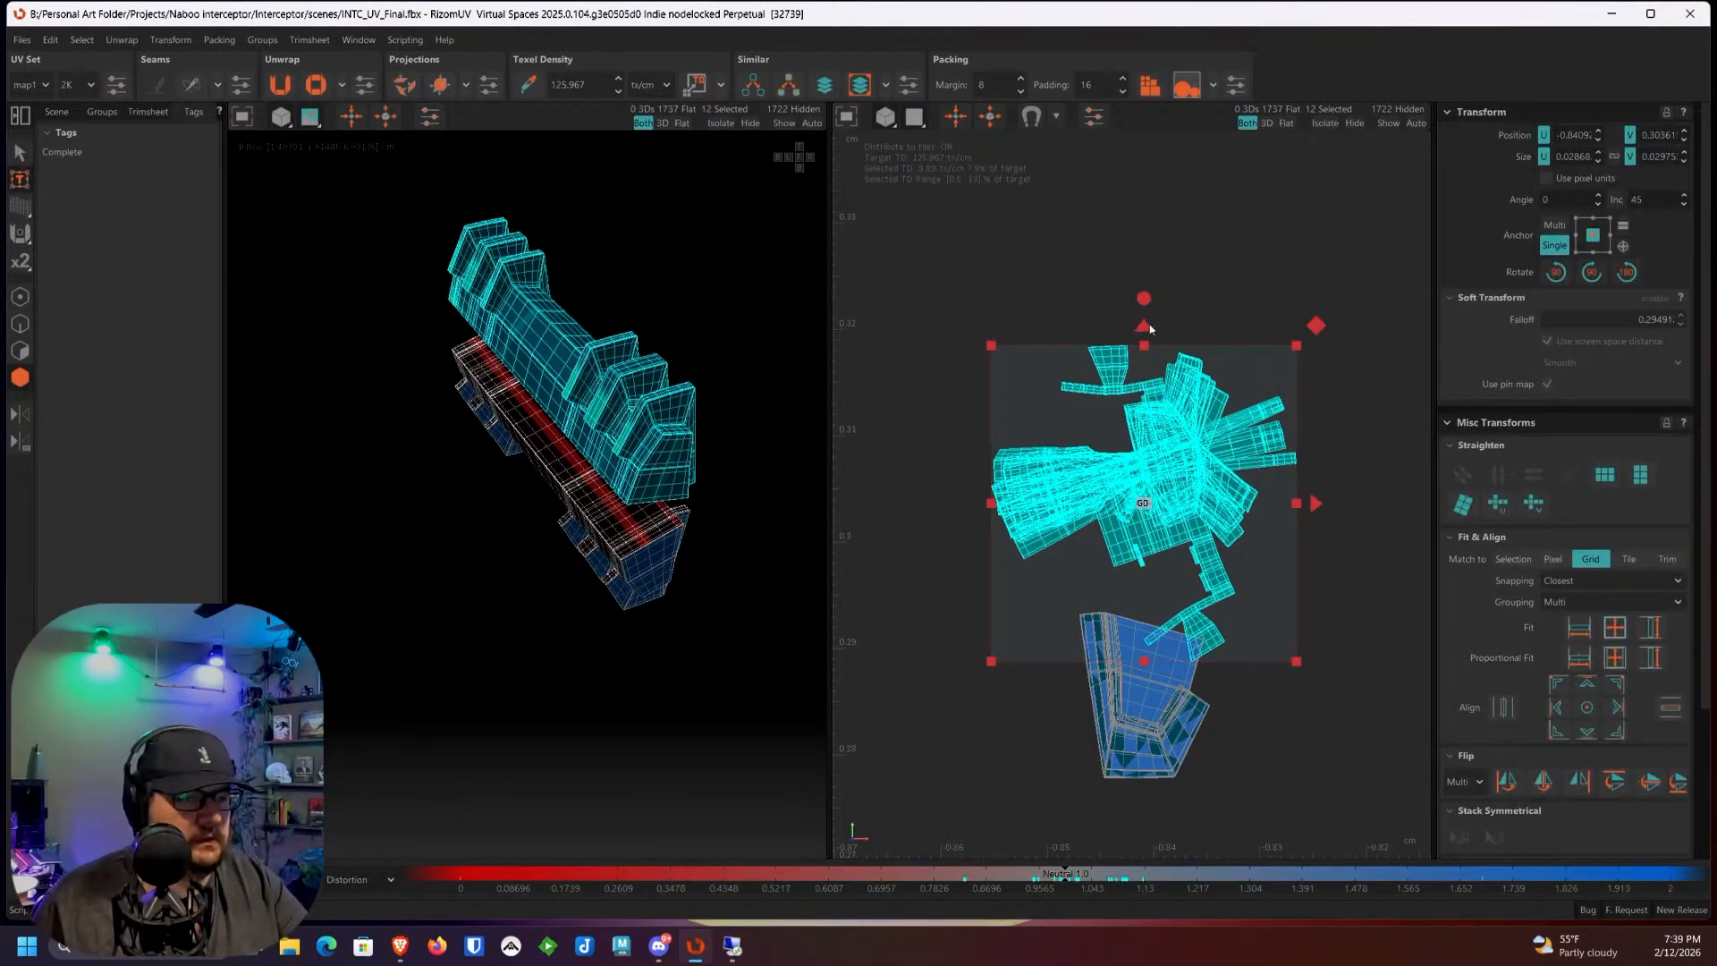
click(1163, 294)
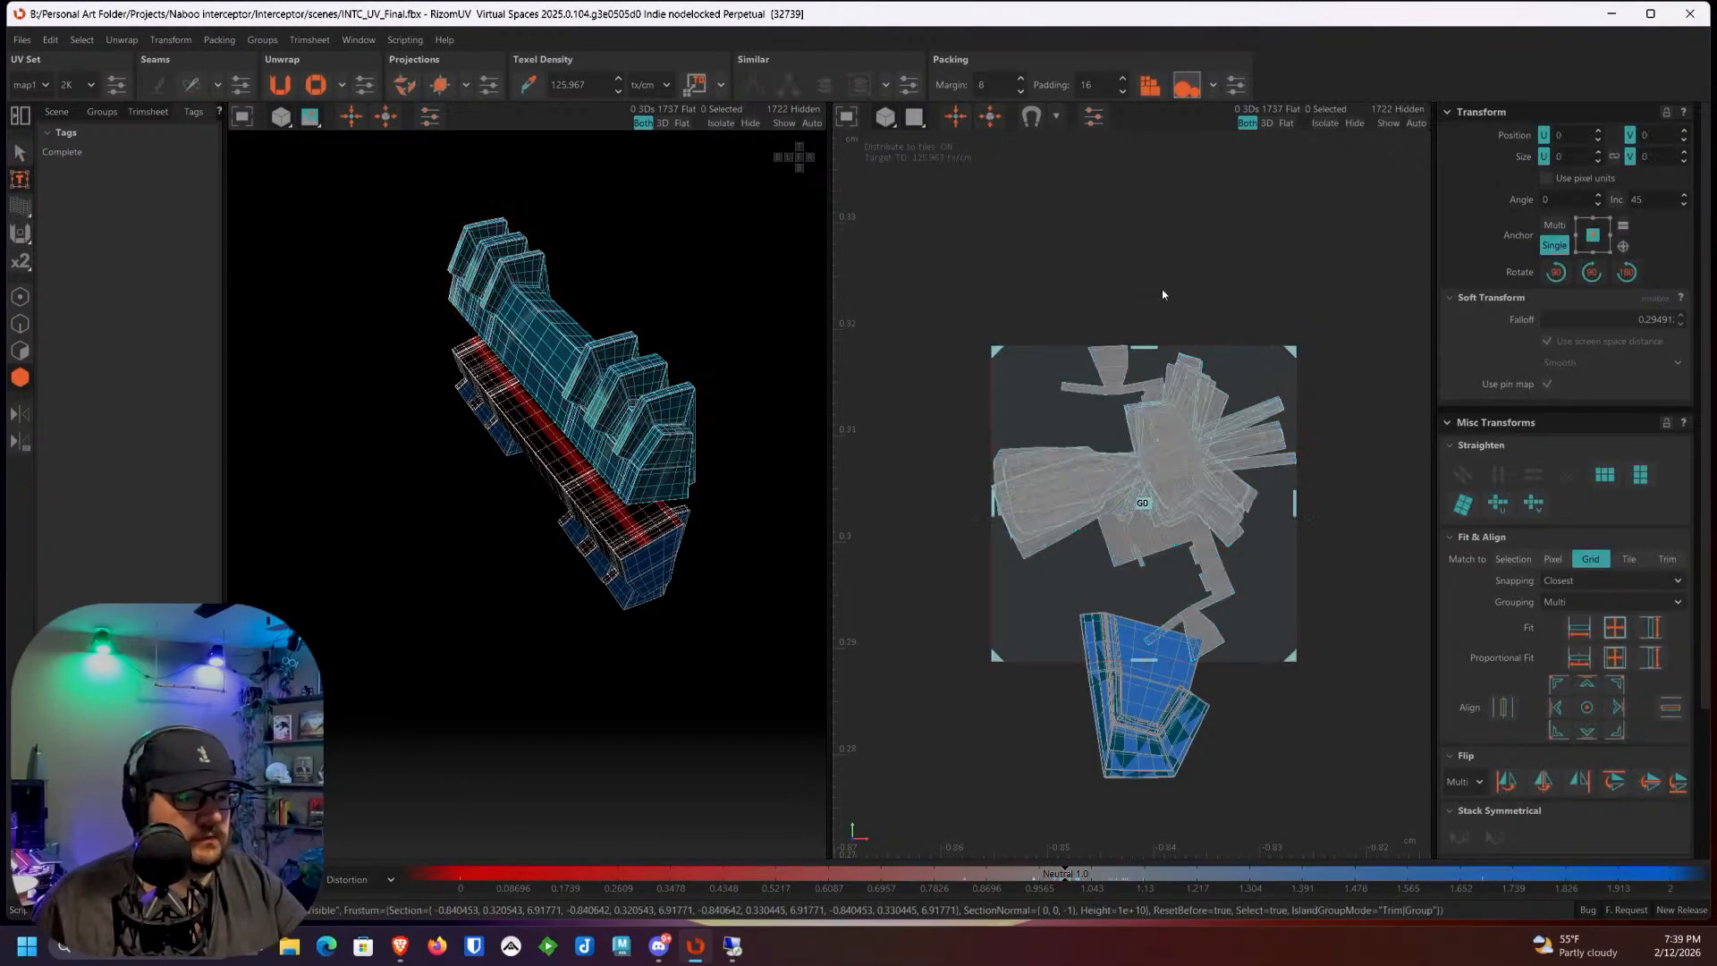
click(1190, 430)
key(ctrl+z)
key(ctrl+z)
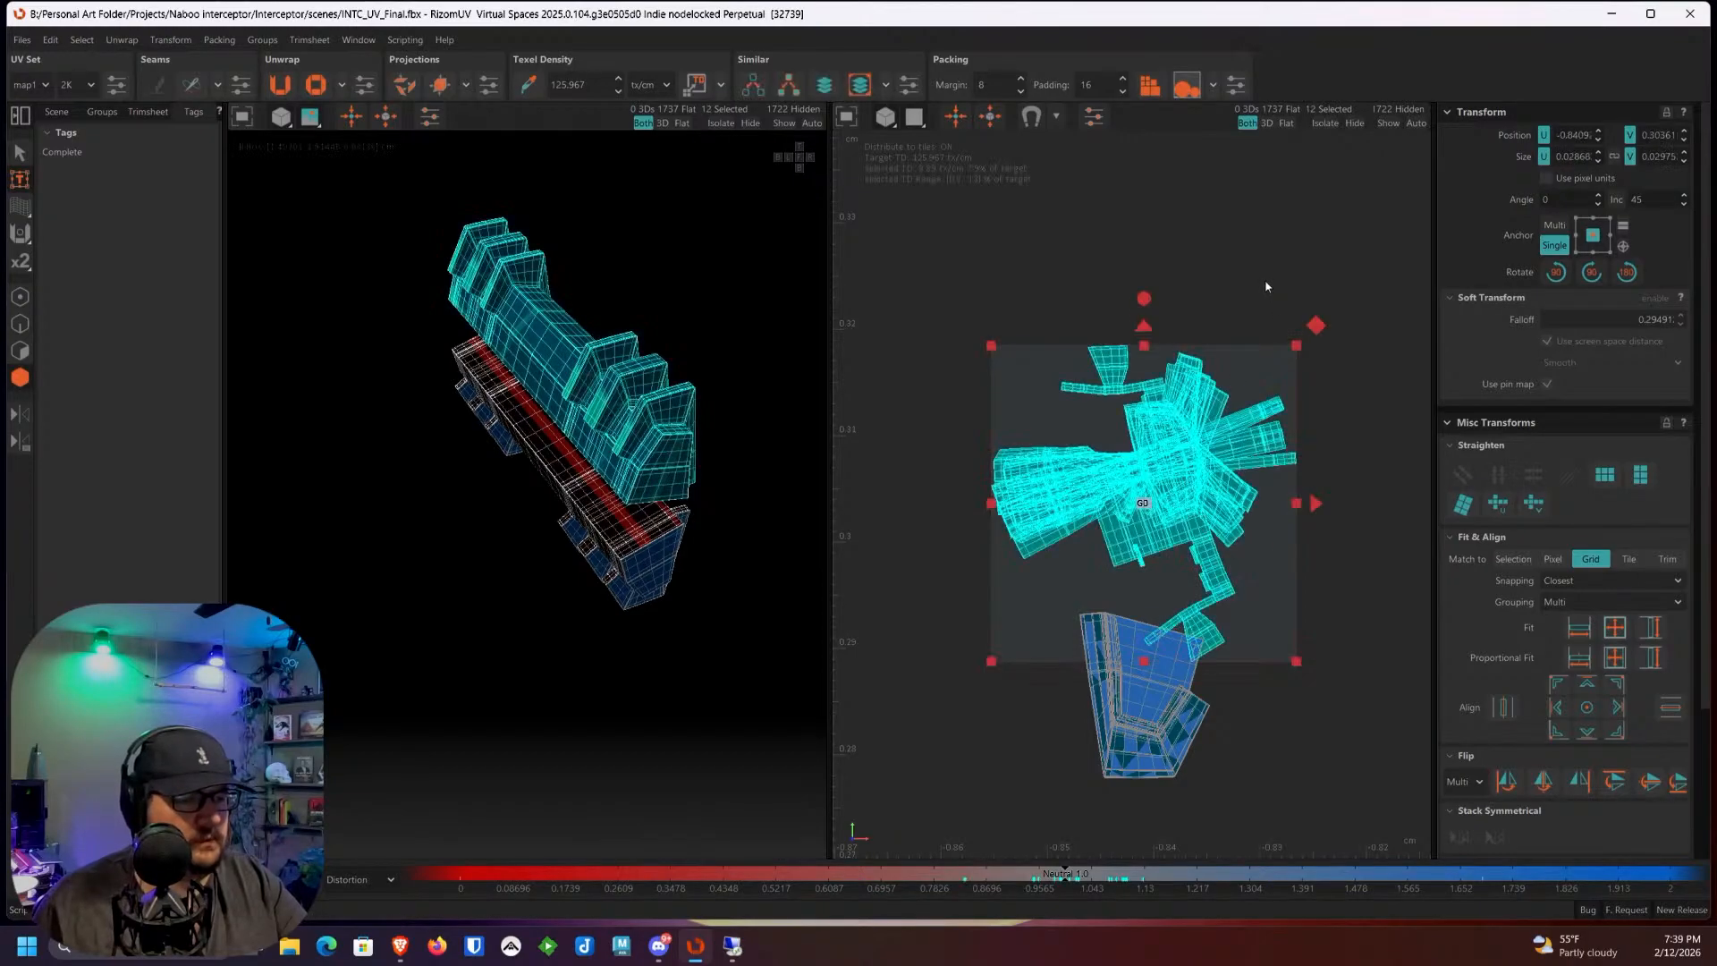
click(1212, 316)
key(ctrl+z)
key(ctrl+z)
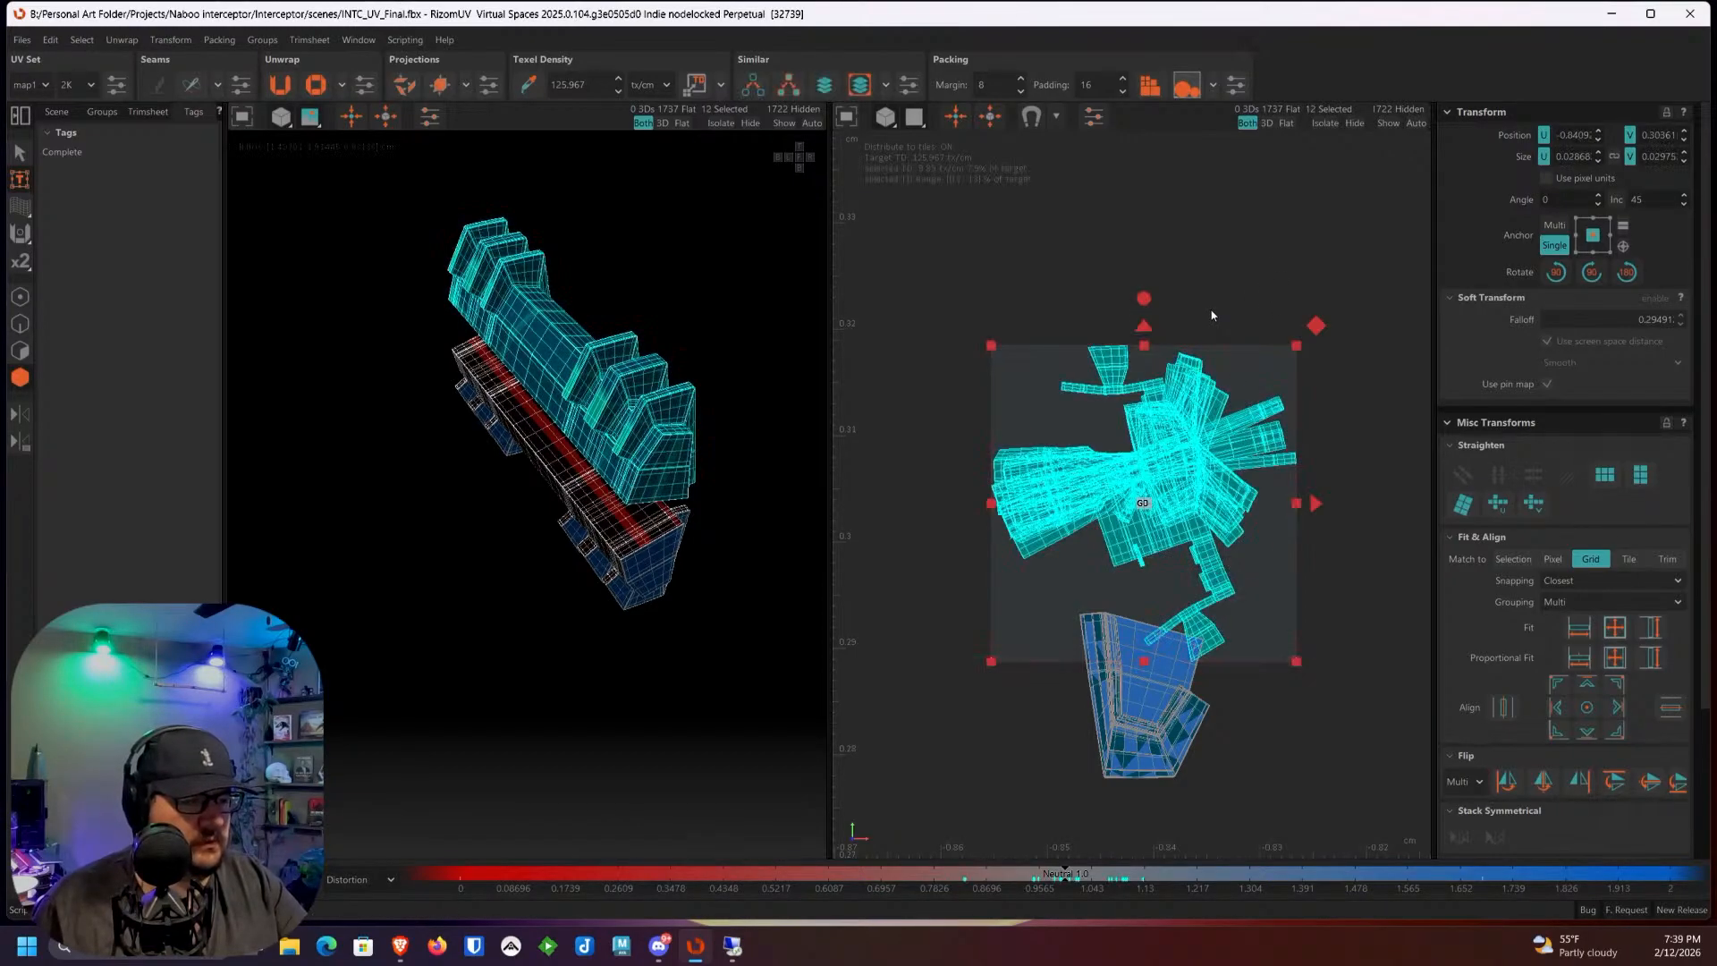
Step: Unfold the selected bracket islands again and move them clear above the remaining blue island
click(280, 85)
drag(1178, 529, 1127, 320)
middle_drag(1329, 228, 1304, 347)
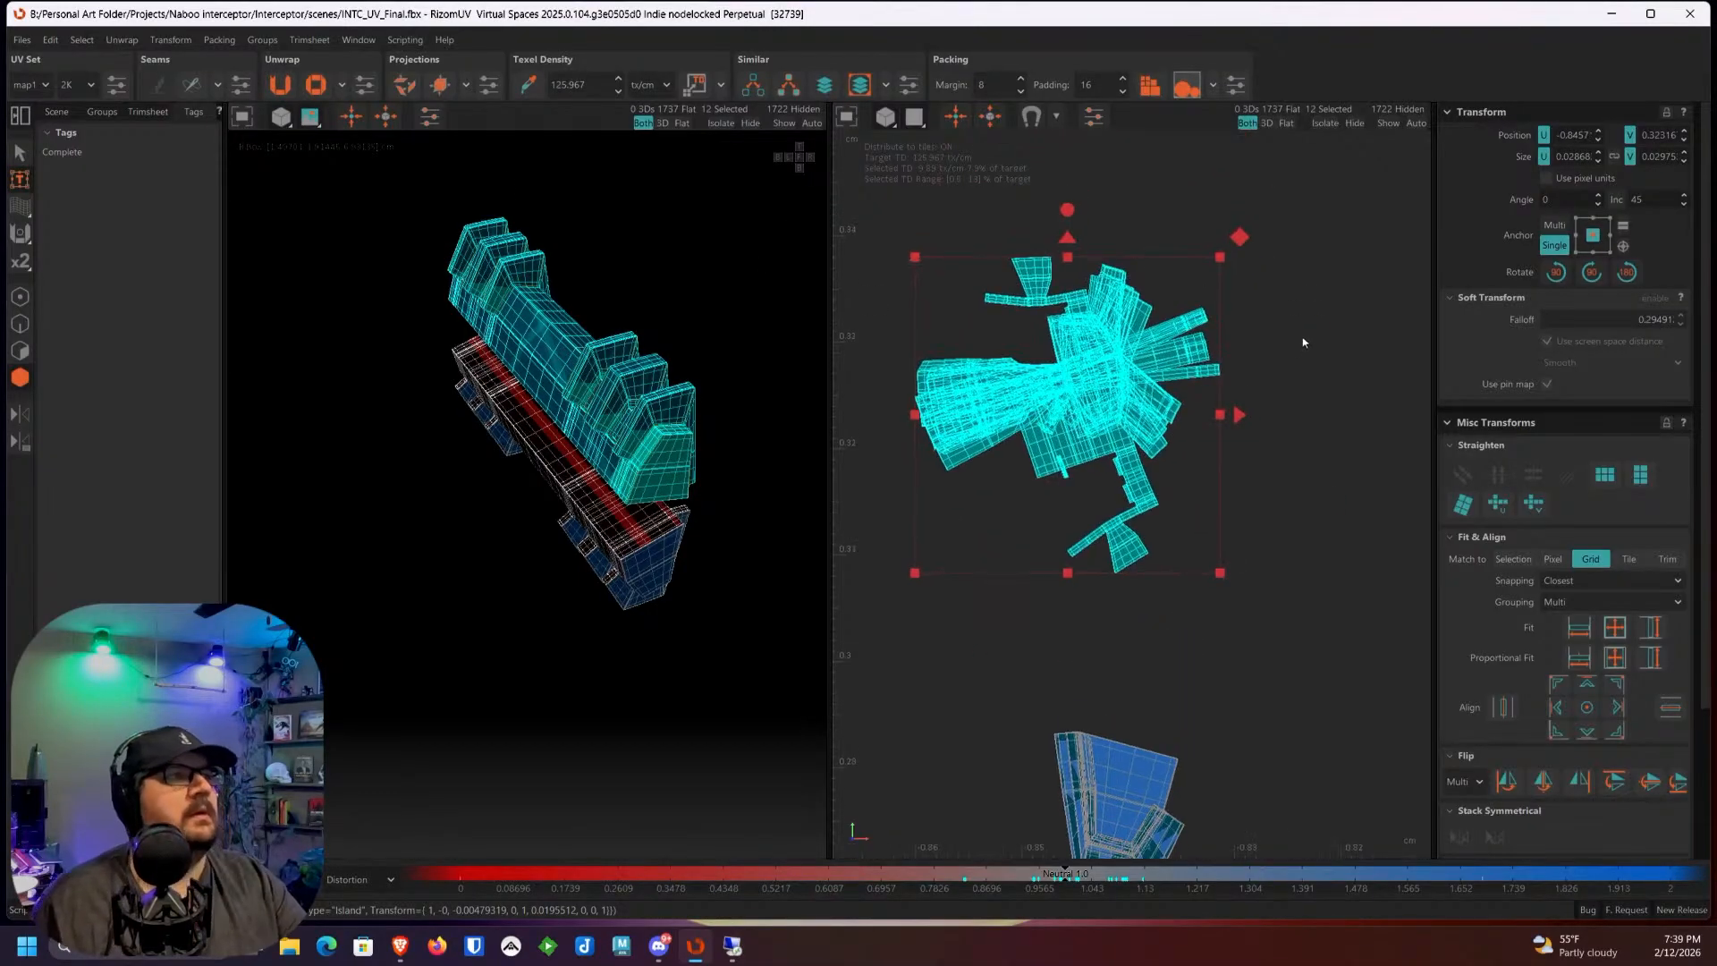
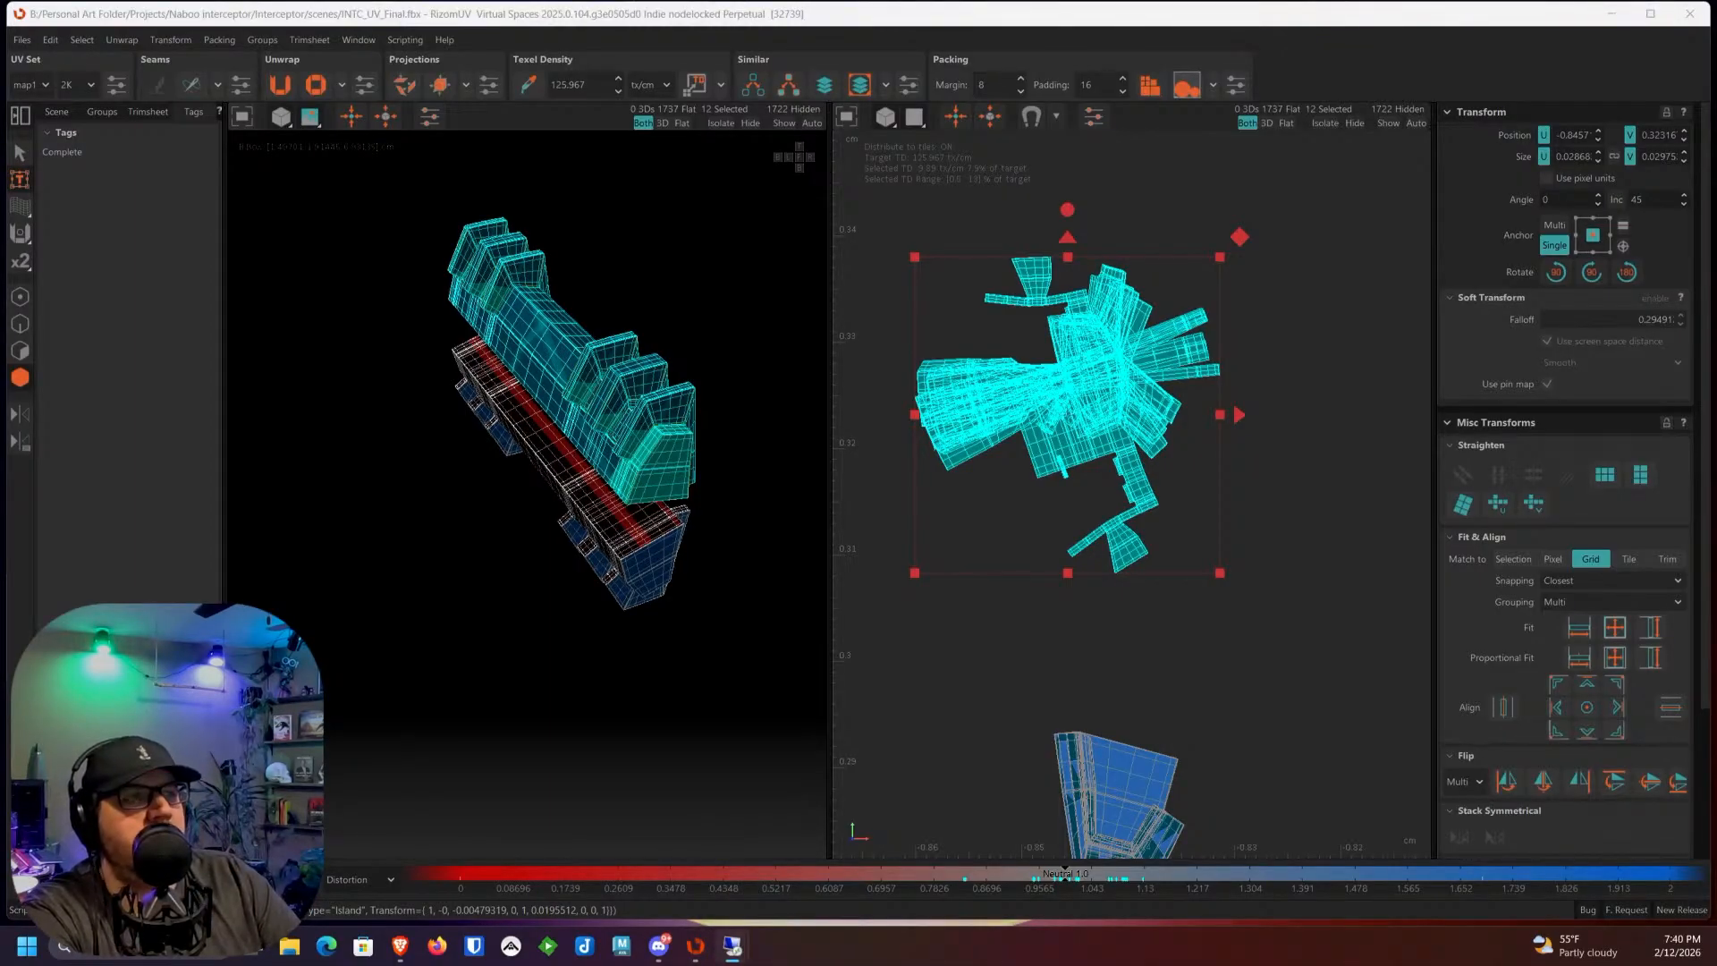
Step: Rotate the bracket's long central body island to lie roughly horizontal and move it above the overlapping fin islands
scroll(894, 442, up, 3)
click(1116, 501)
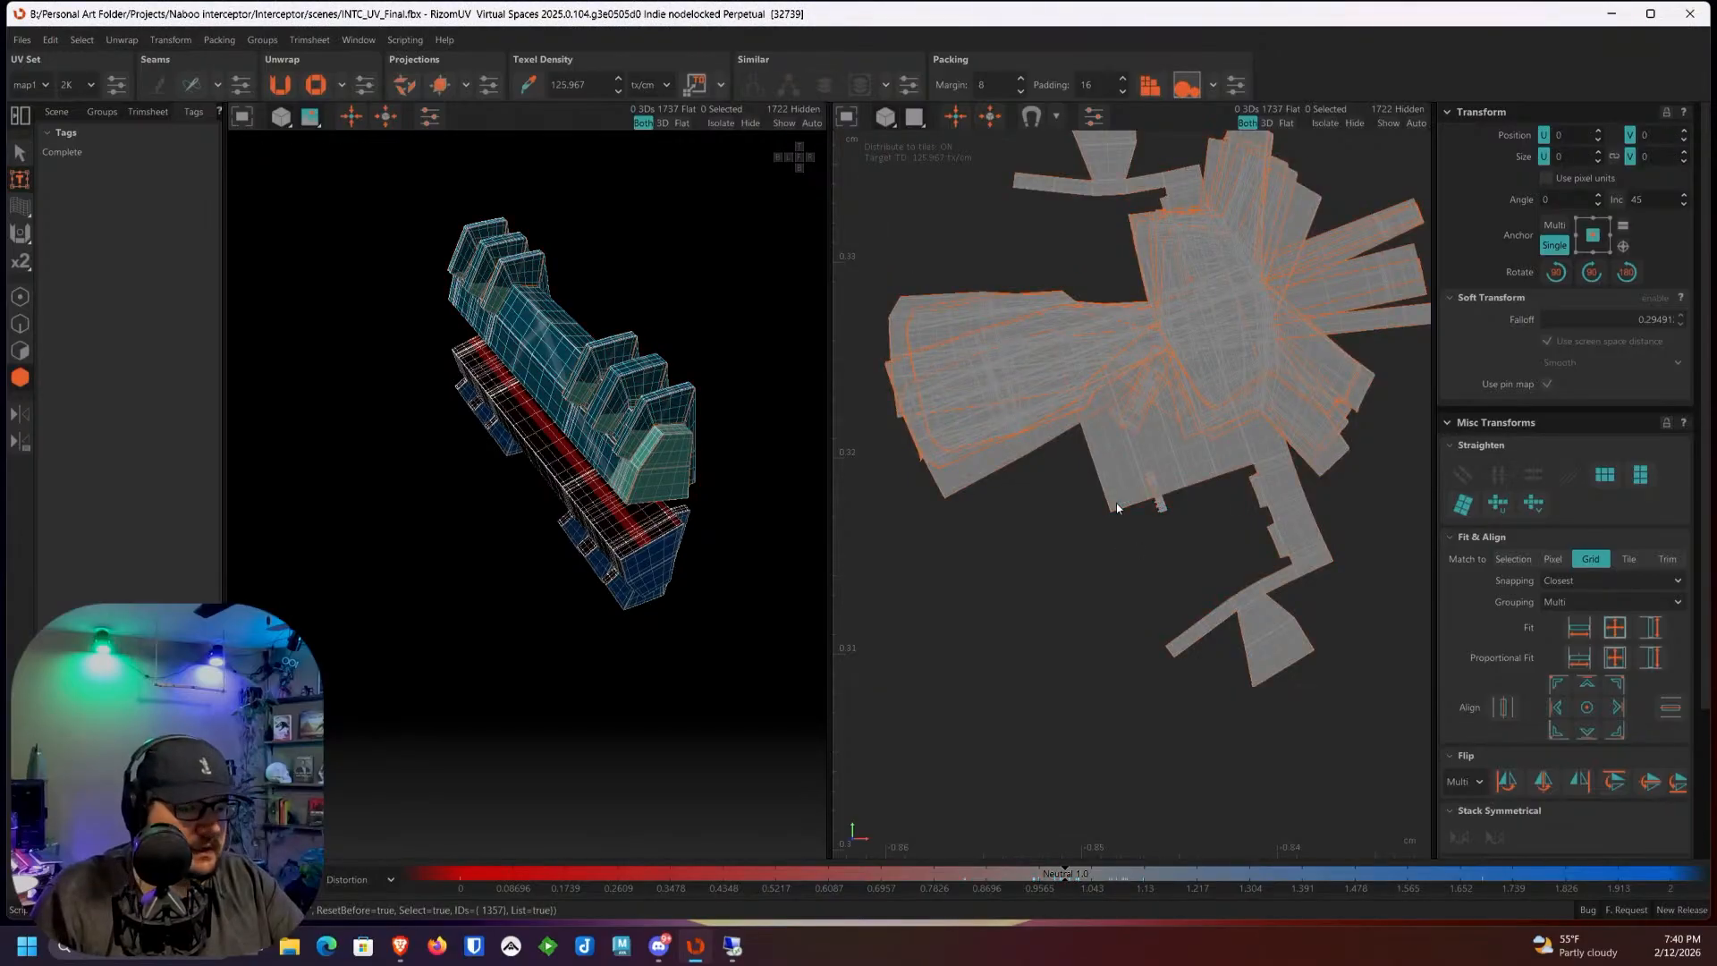
scroll(1118, 472, down, 3)
mouse_move(1127, 404)
mouse_down()
mouse_move(1103, 281)
mouse_move(1106, 394)
mouse_up()
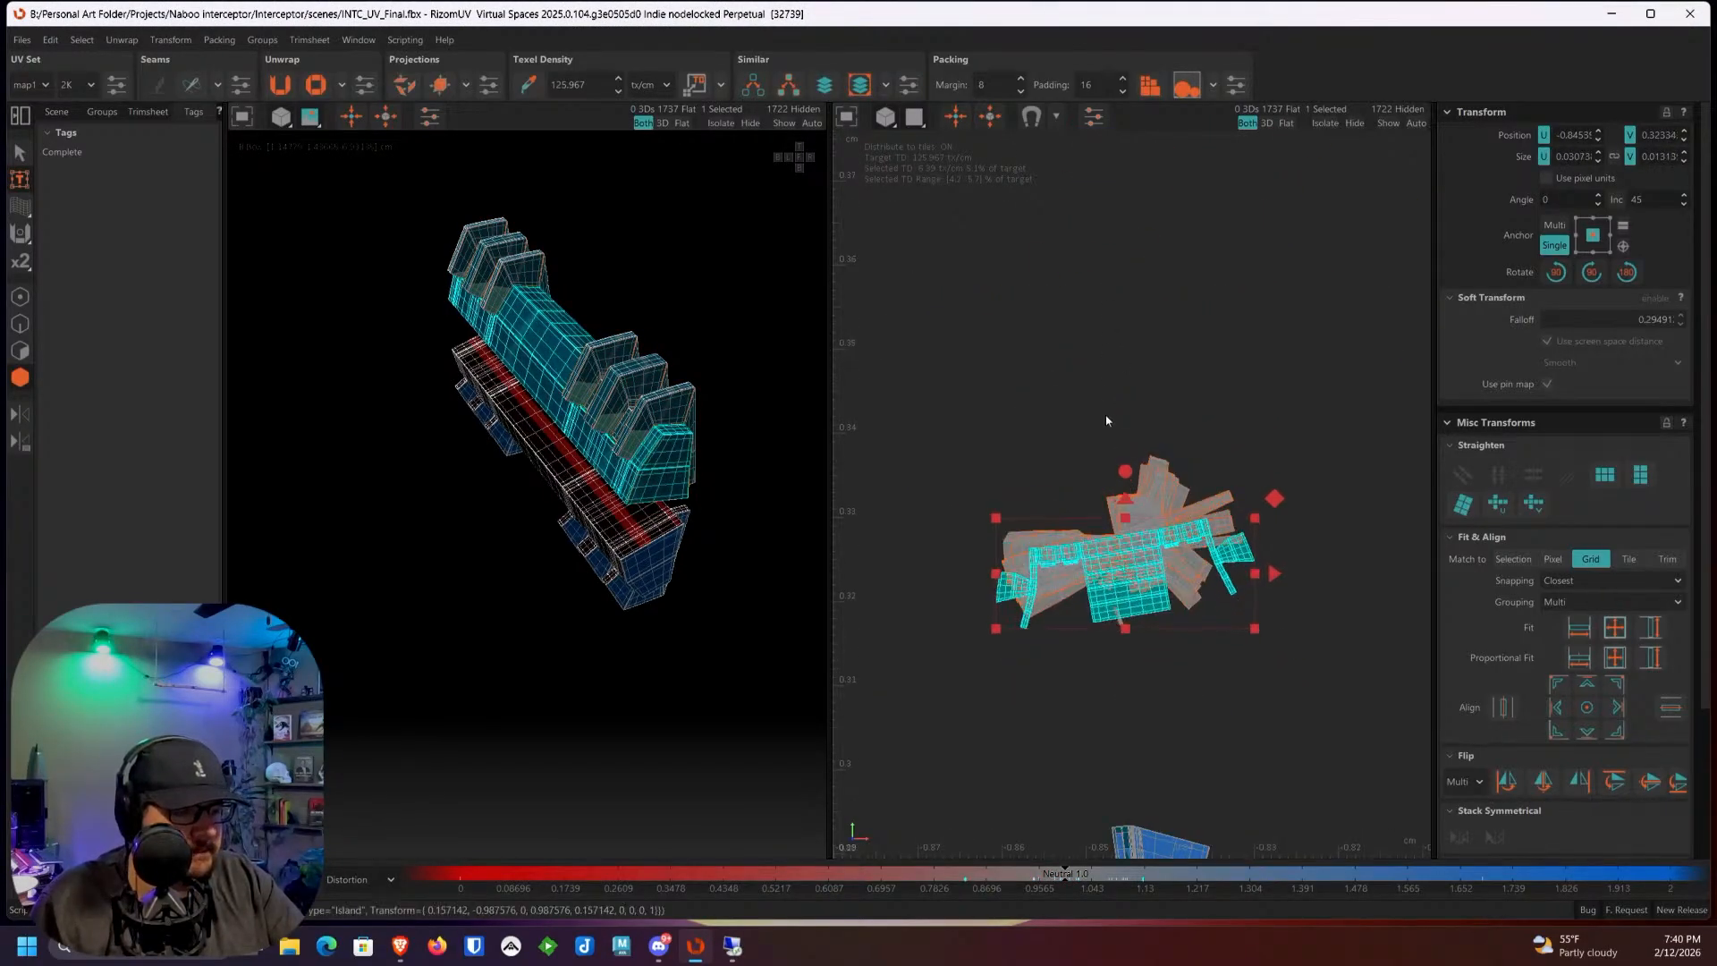
drag(1126, 546, 1106, 400)
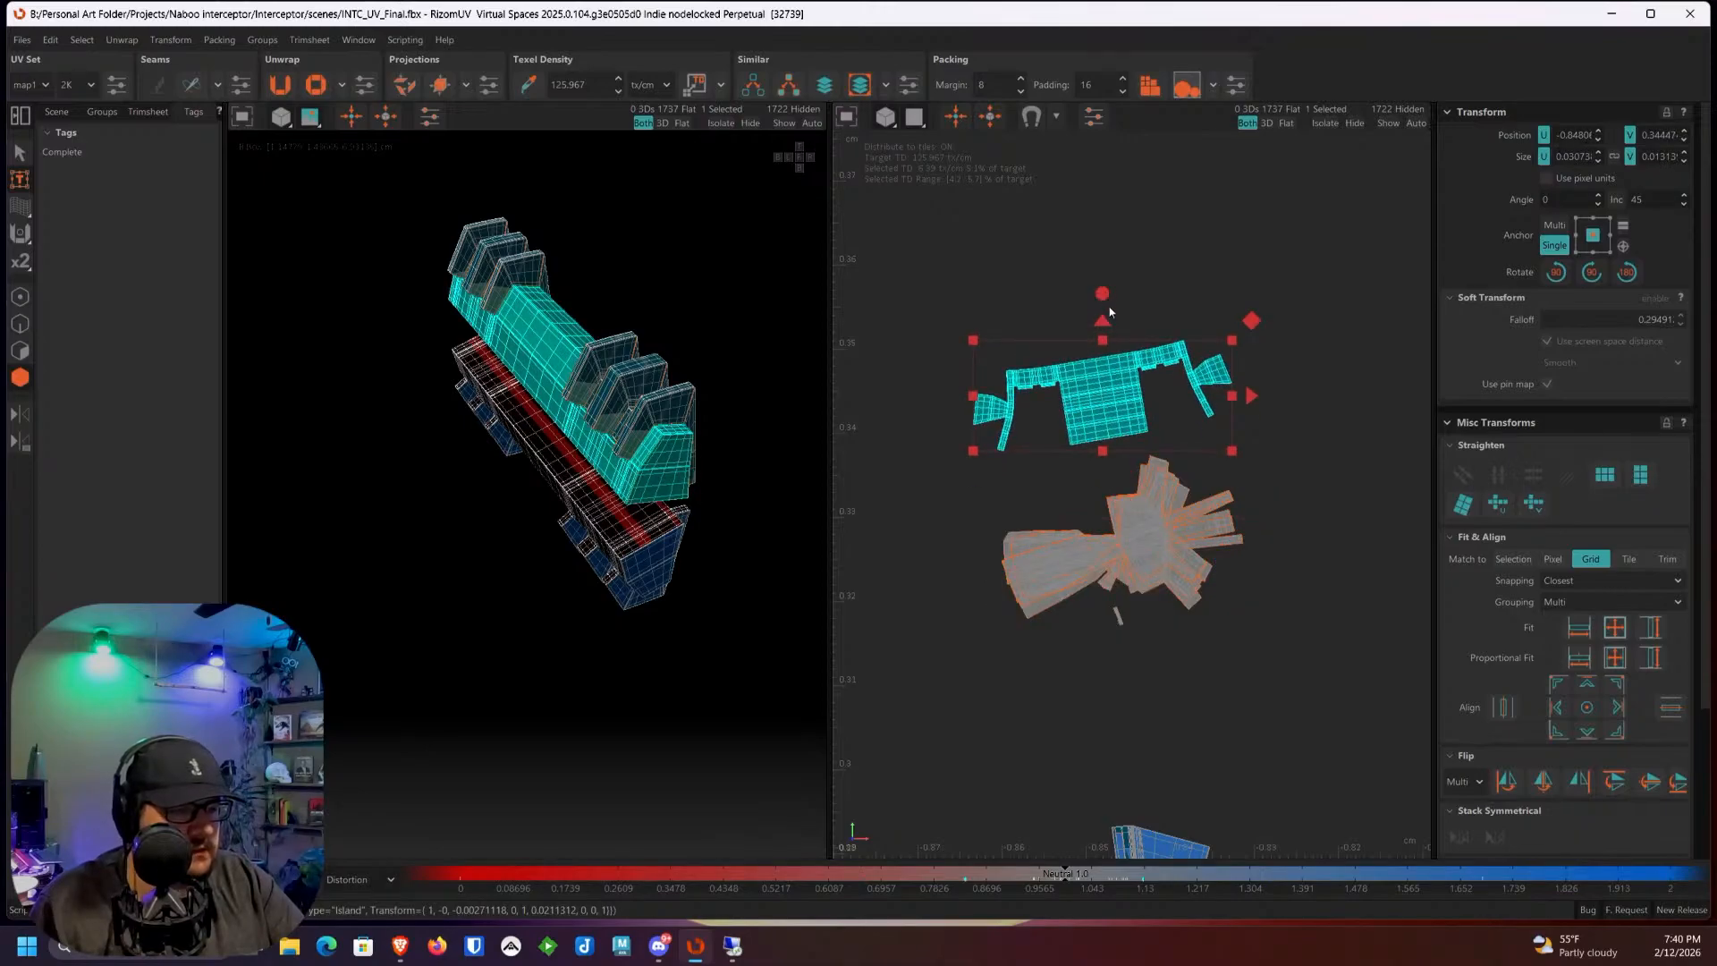
Step: Examine the small notched tabs along the edges of the separated body island
click(1154, 331)
scroll(1179, 385, up, 6)
scroll(1179, 382, down, 4)
scroll(1086, 453, up, 4)
scroll(1266, 255, up, 2)
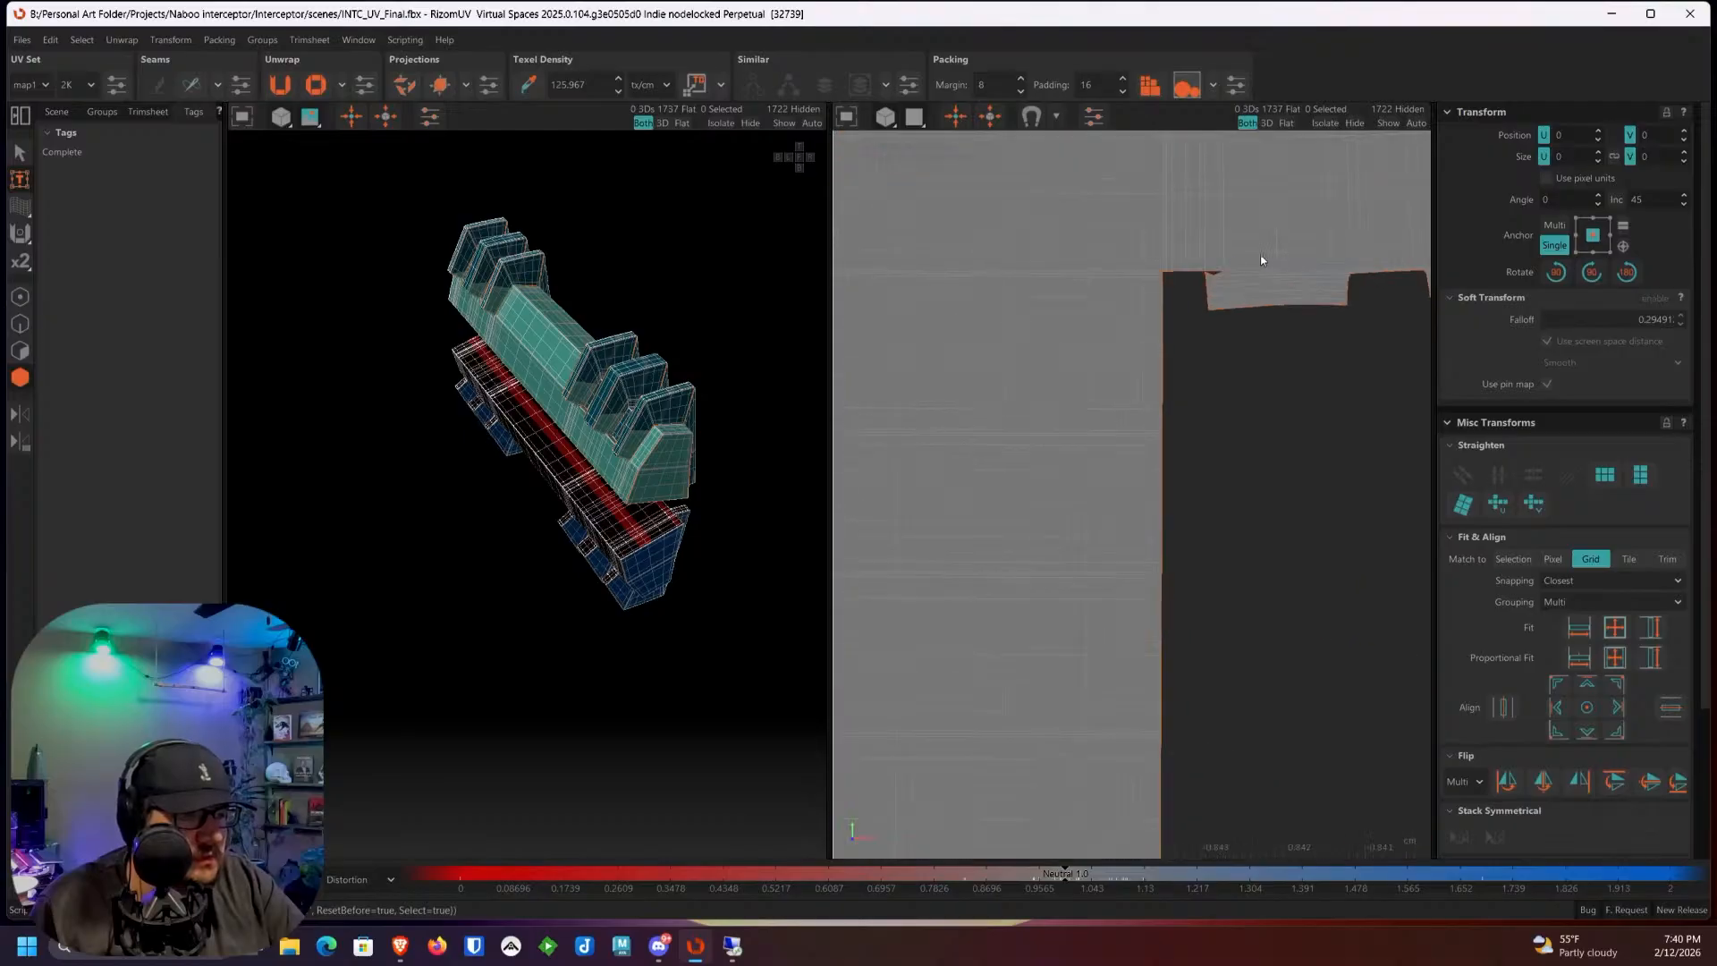
scroll(1217, 270, up, 7)
scroll(1222, 310, down, 10)
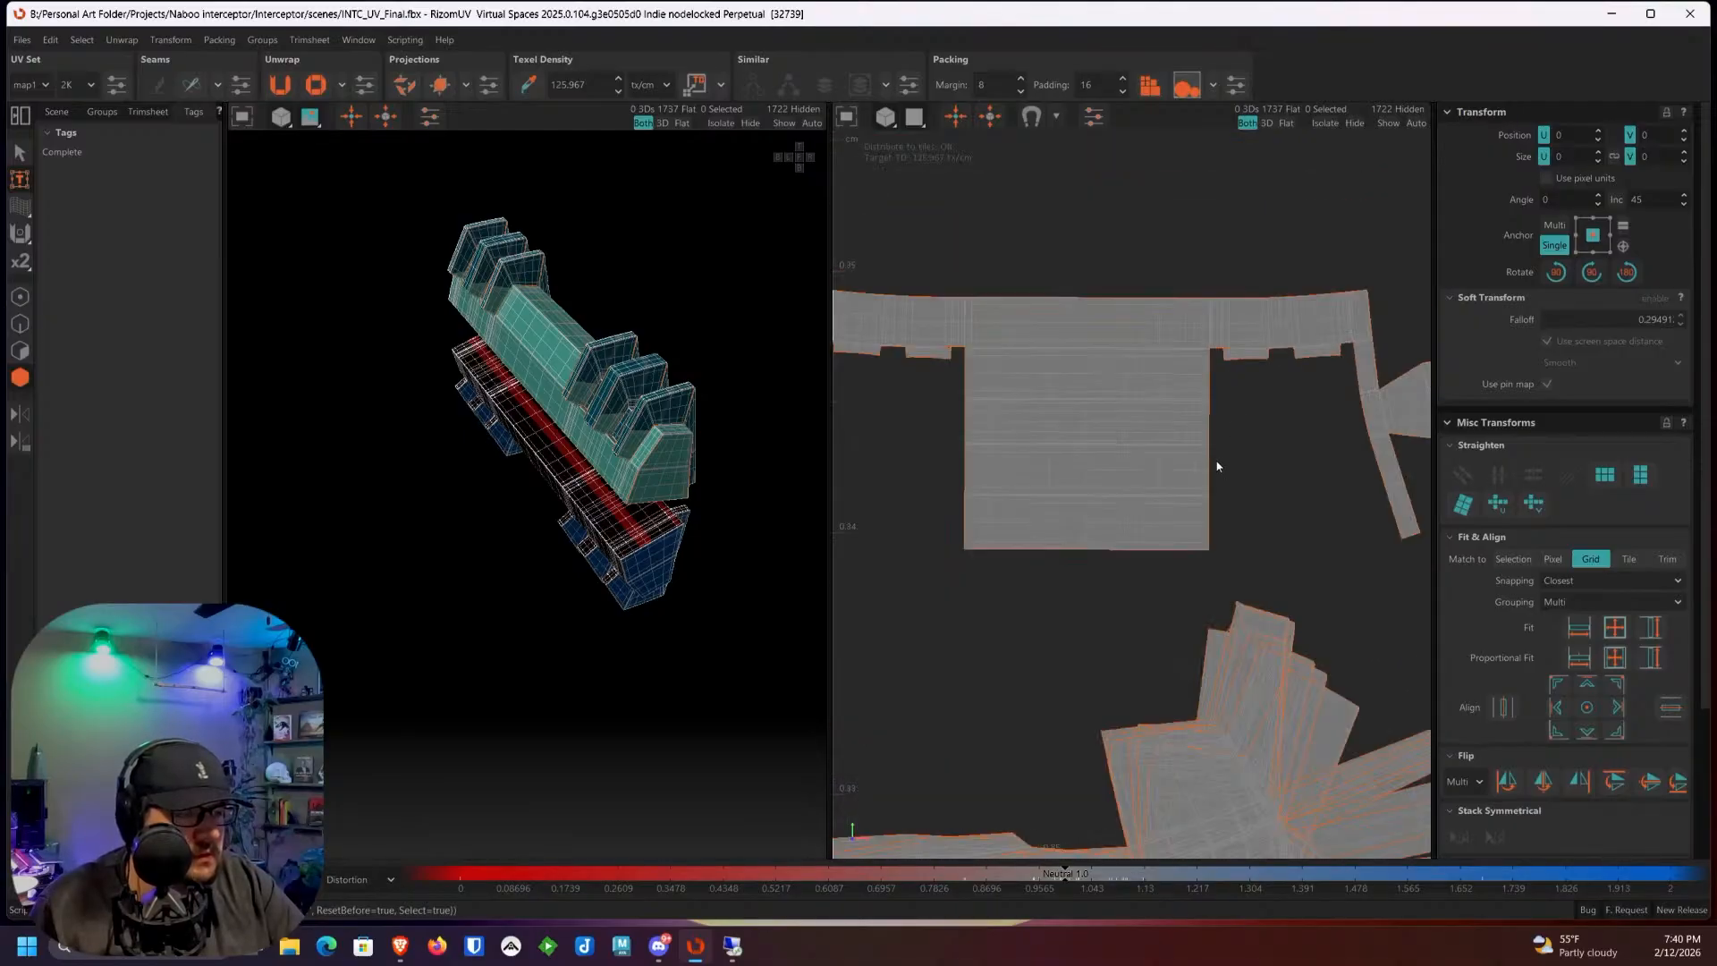
scroll(1203, 376, down, 3)
Step: Move the first fin island out of the pile to the left of the body island and rotate it upright
click(1178, 460)
drag(1141, 455, 846, 322)
middle_drag(846, 304, 1102, 286)
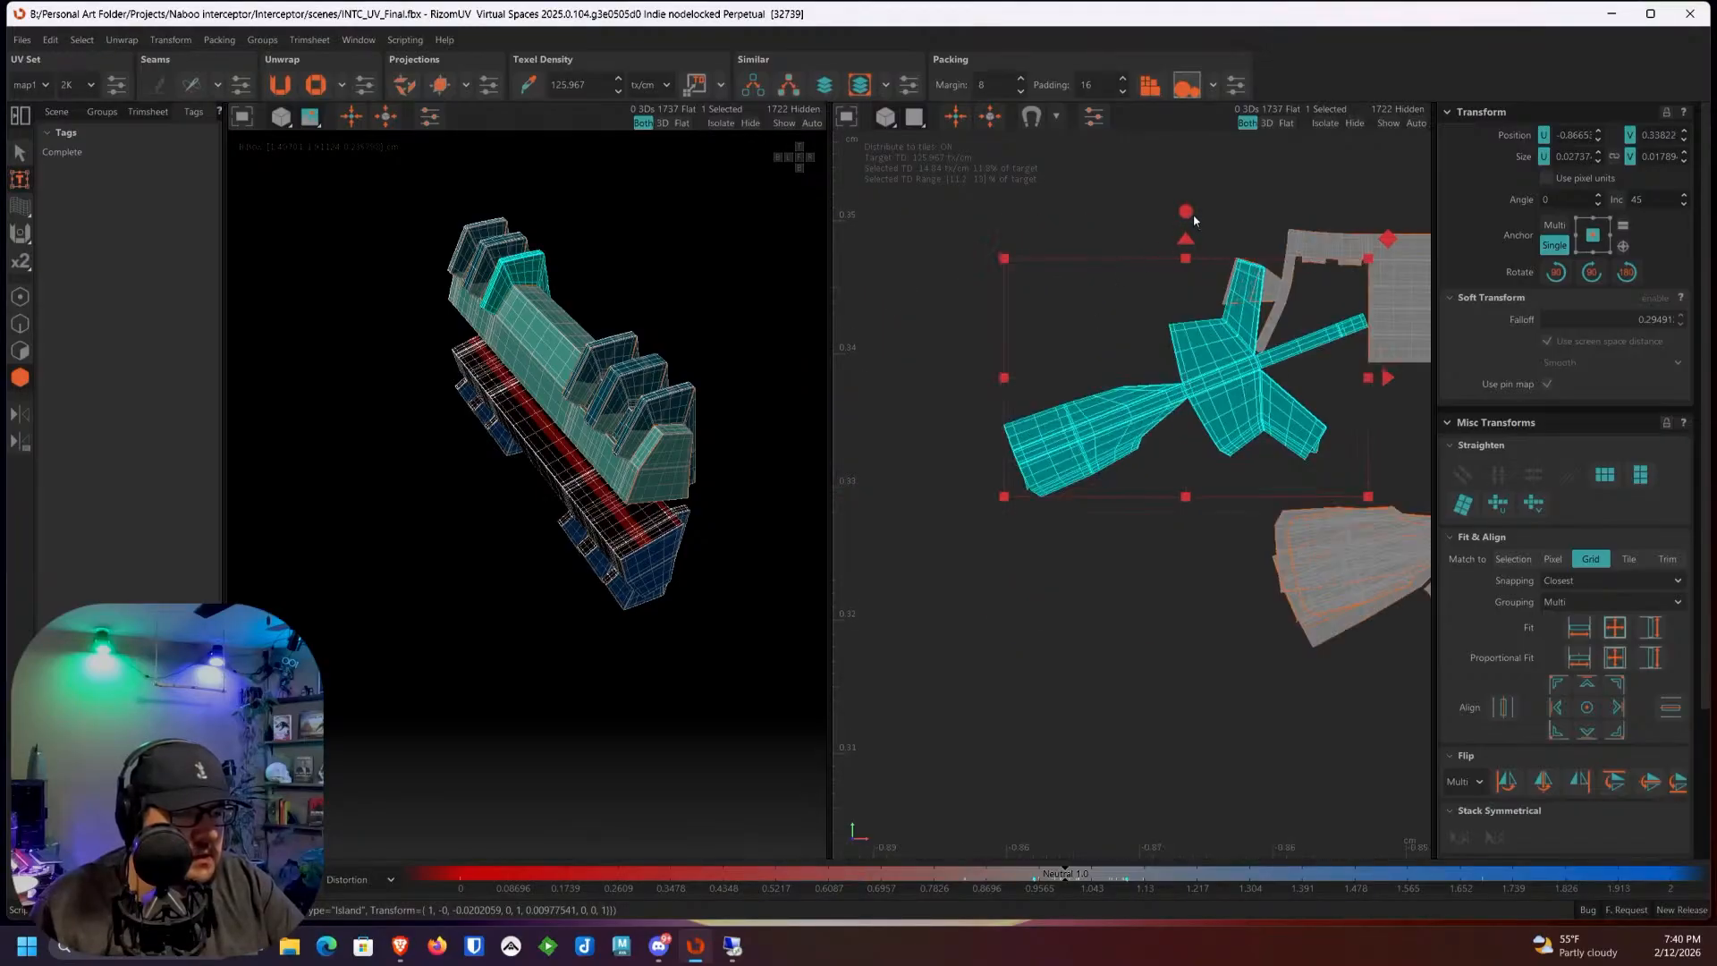
drag(1166, 148, 1149, 118)
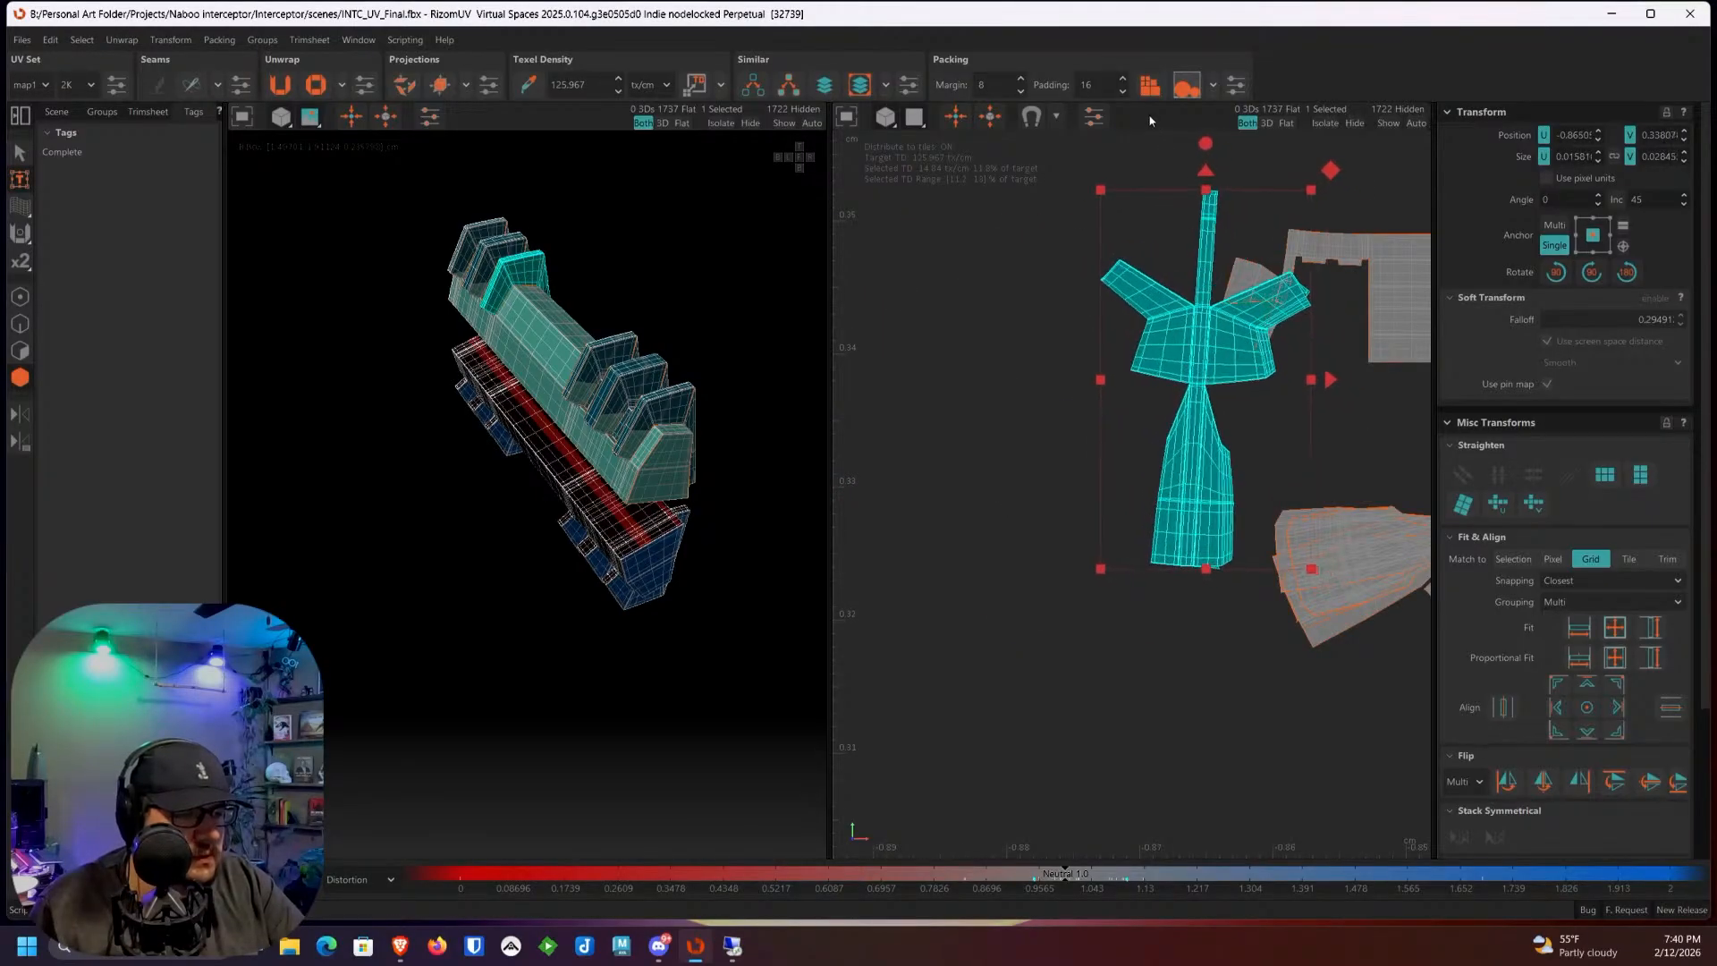
drag(1181, 339, 1069, 336)
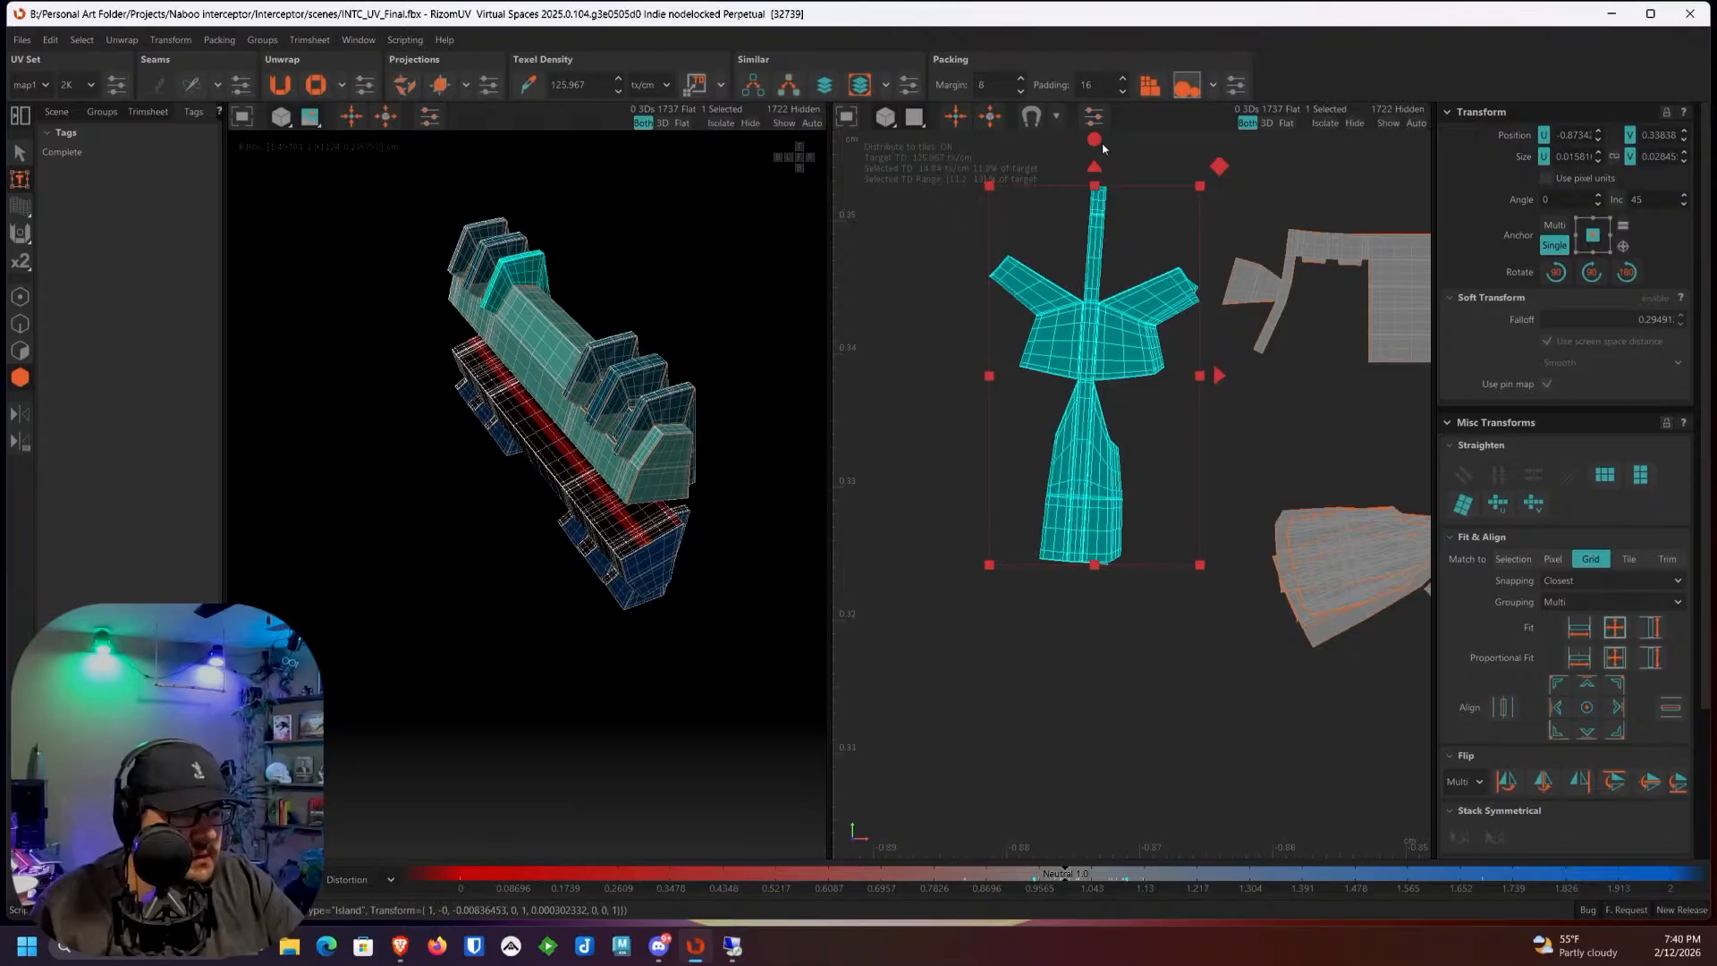
drag(1097, 139, 1116, 195)
scroll(1190, 358, down, 2)
Step: Rotate the neighbouring middle fin's island upright and place it to the left of the first fin island for comparison
click(1239, 465)
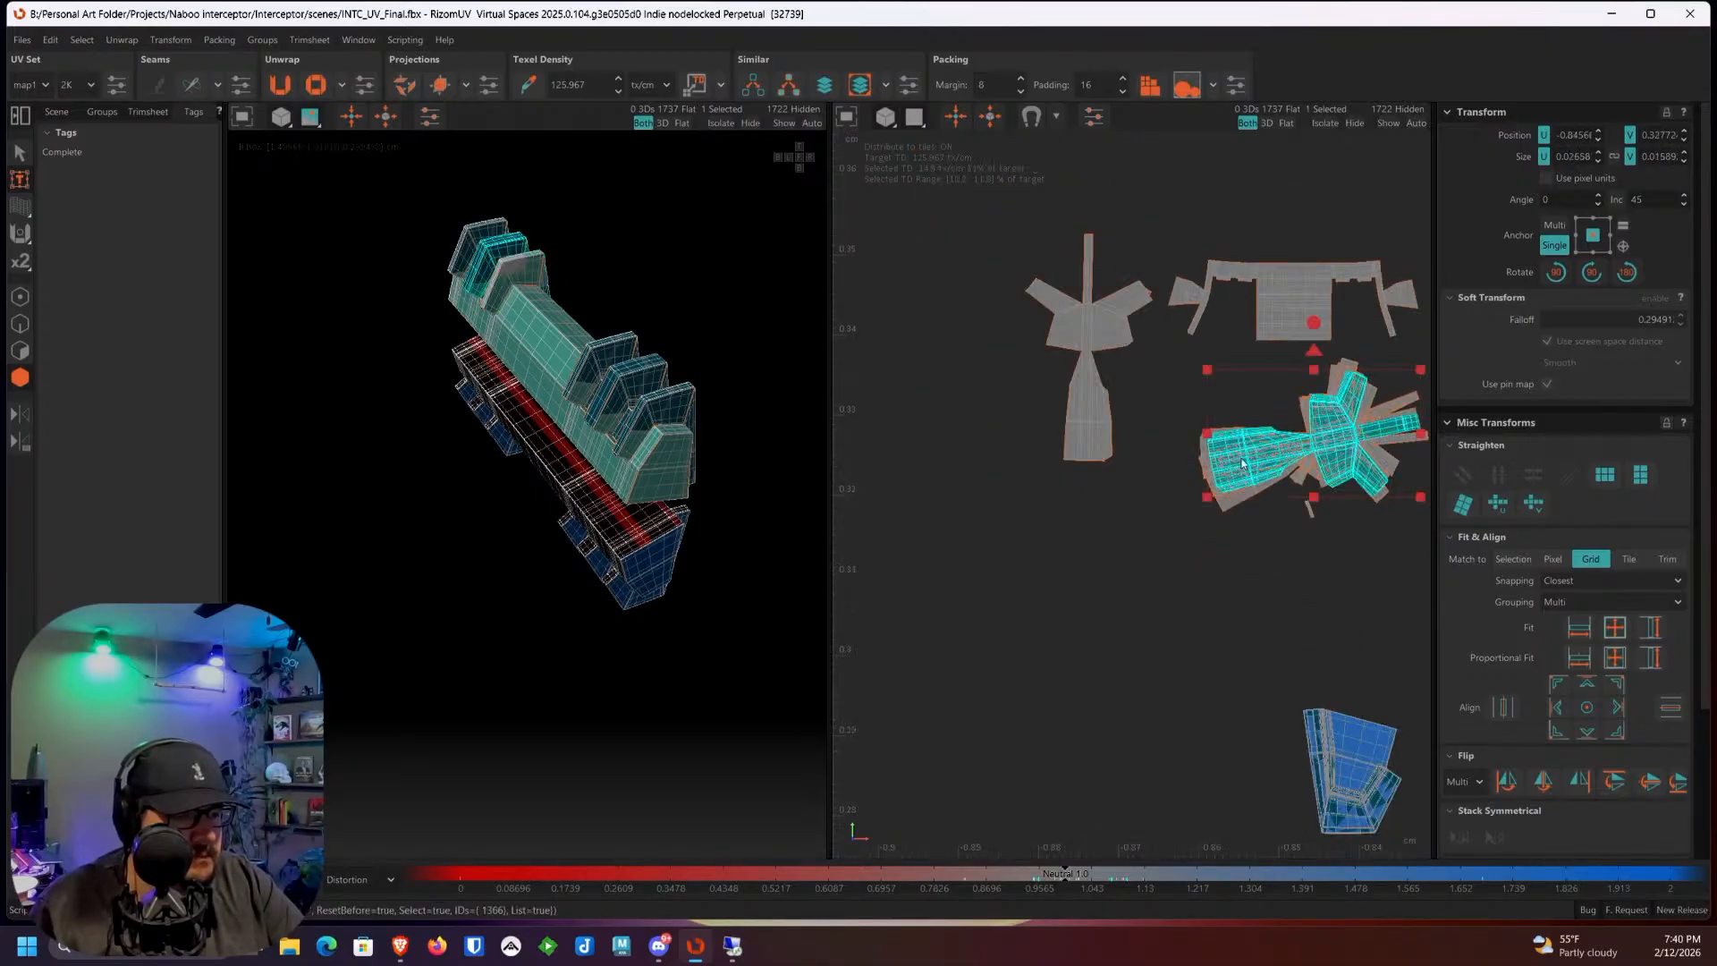
drag(1272, 202, 1272, 204)
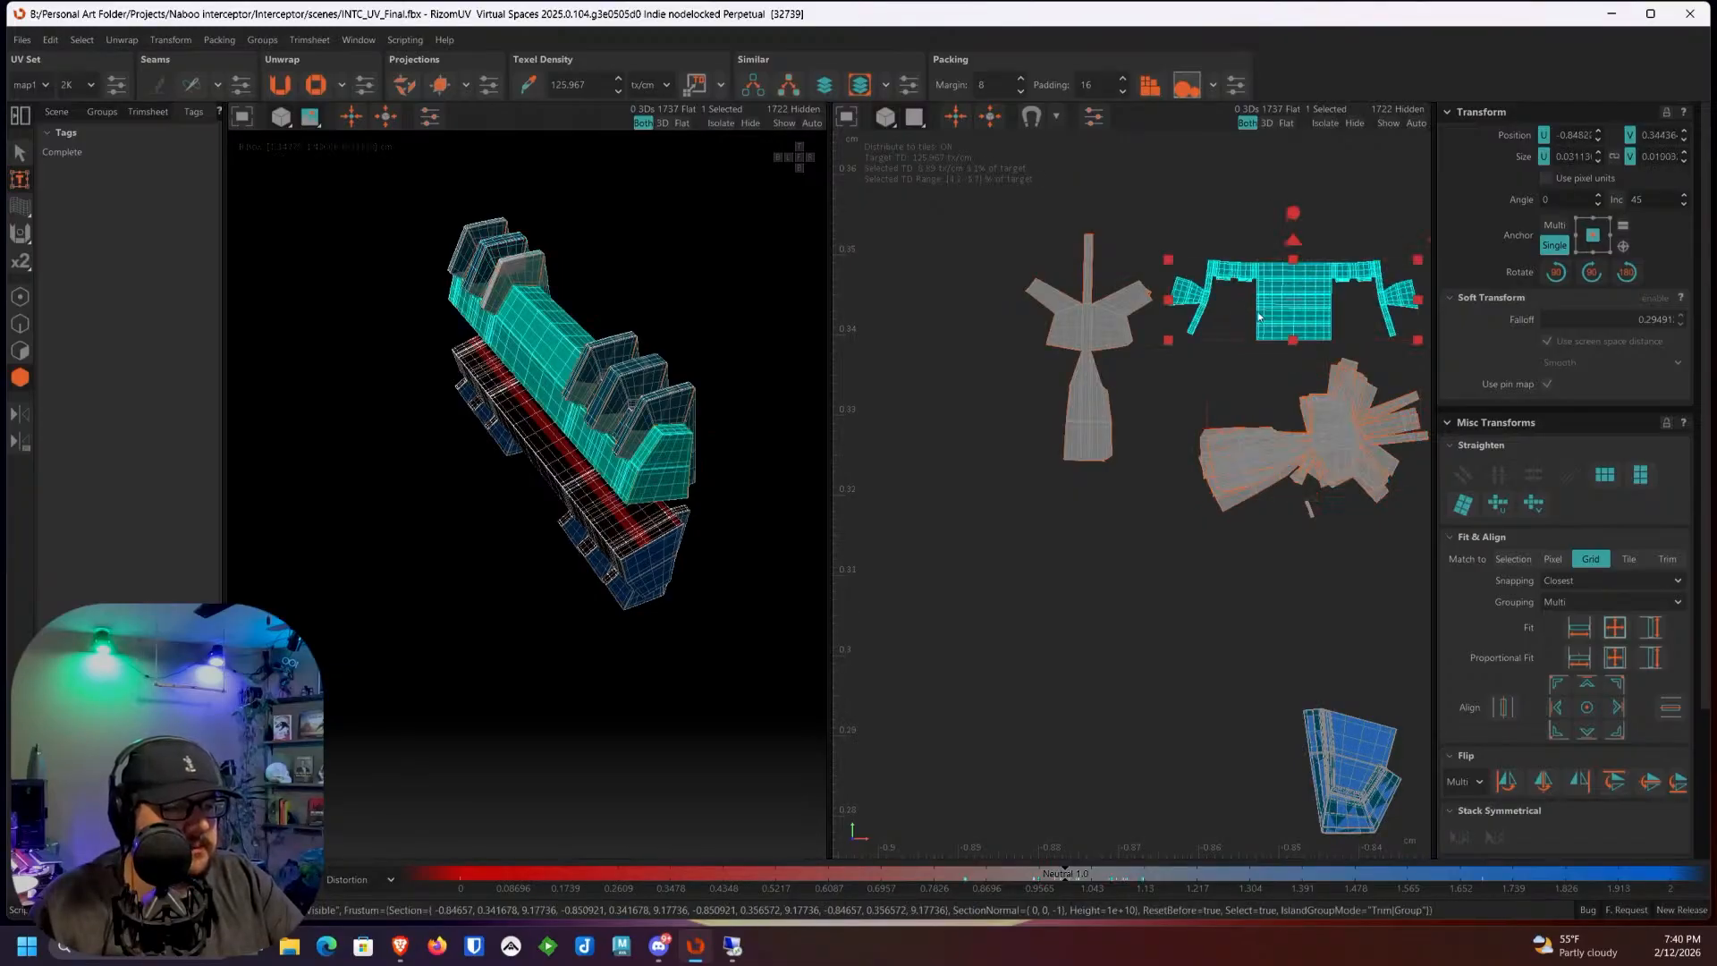
click(1233, 452)
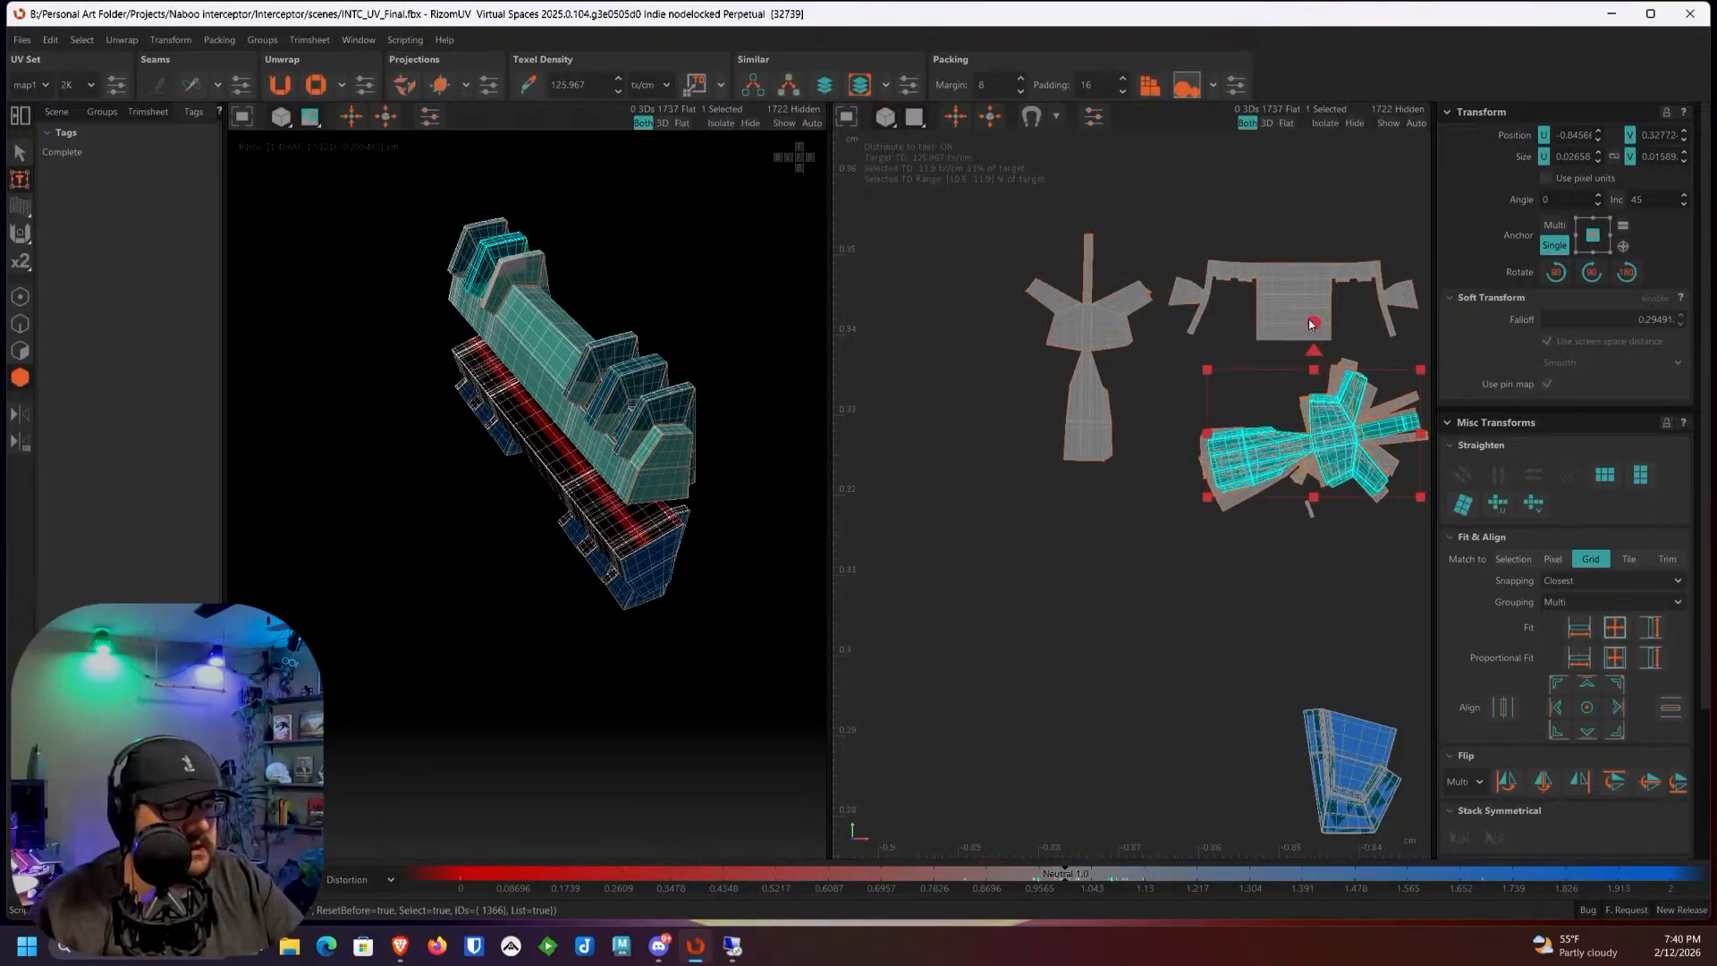
drag(1297, 217, 1296, 207)
drag(1324, 436, 968, 358)
scroll(981, 340, up, 5)
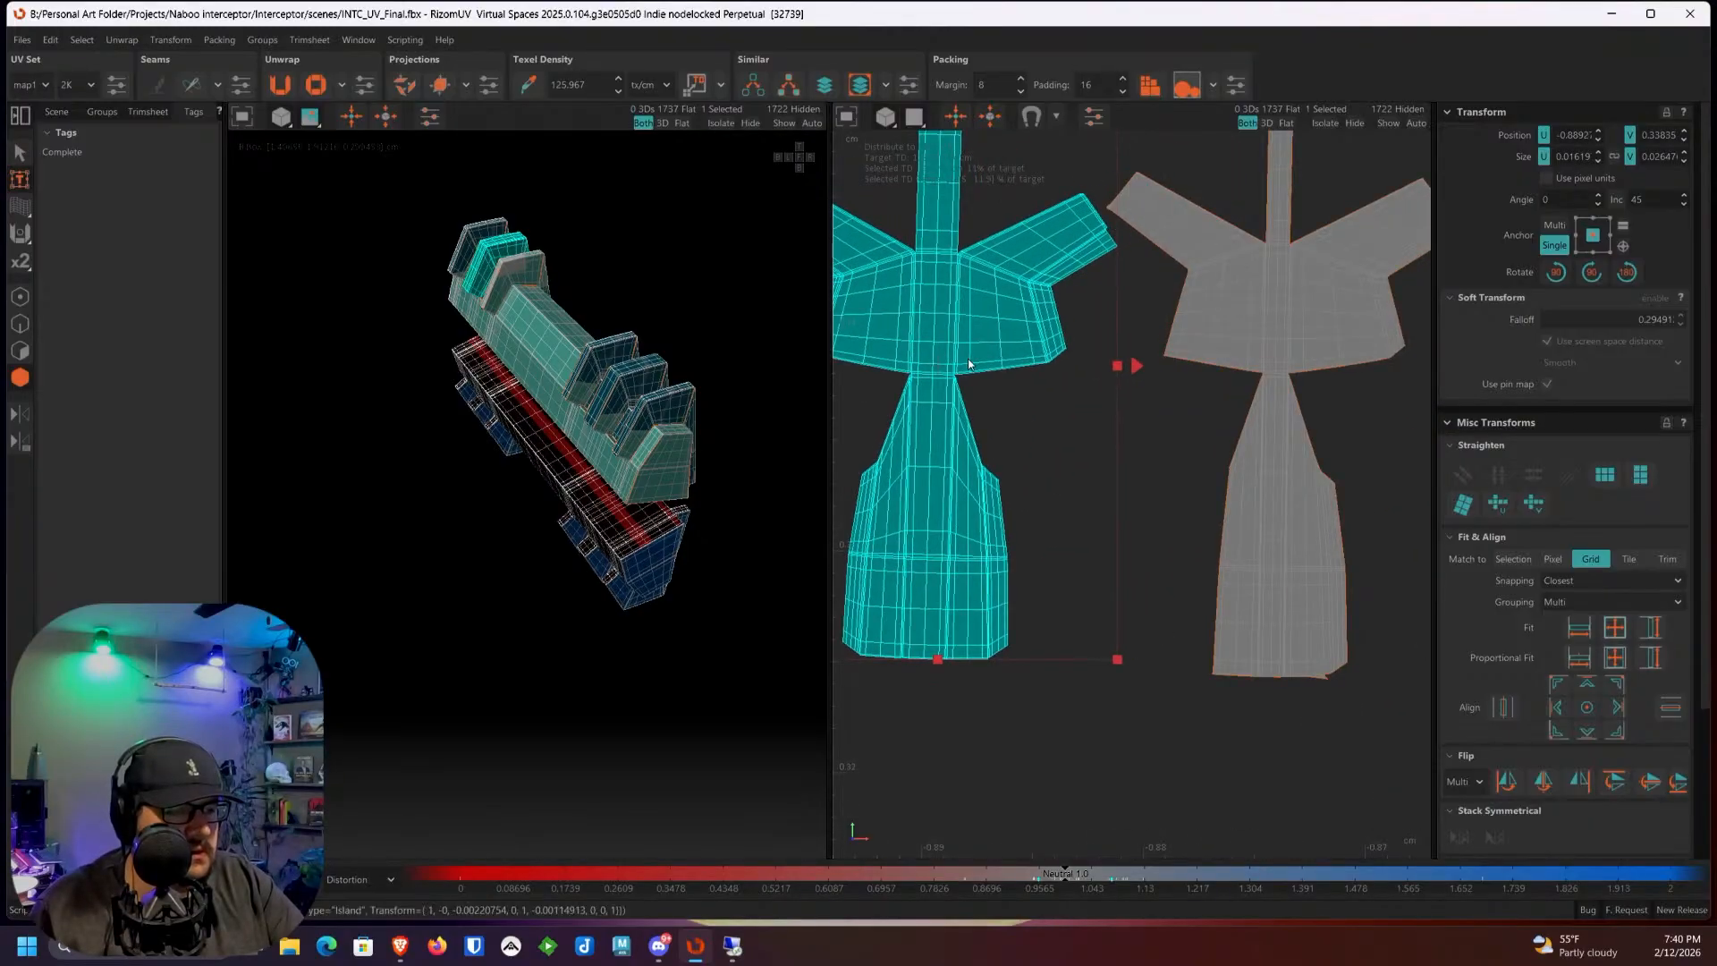
click(1204, 663)
scroll(1312, 648, up, 3)
scroll(1312, 647, down, 5)
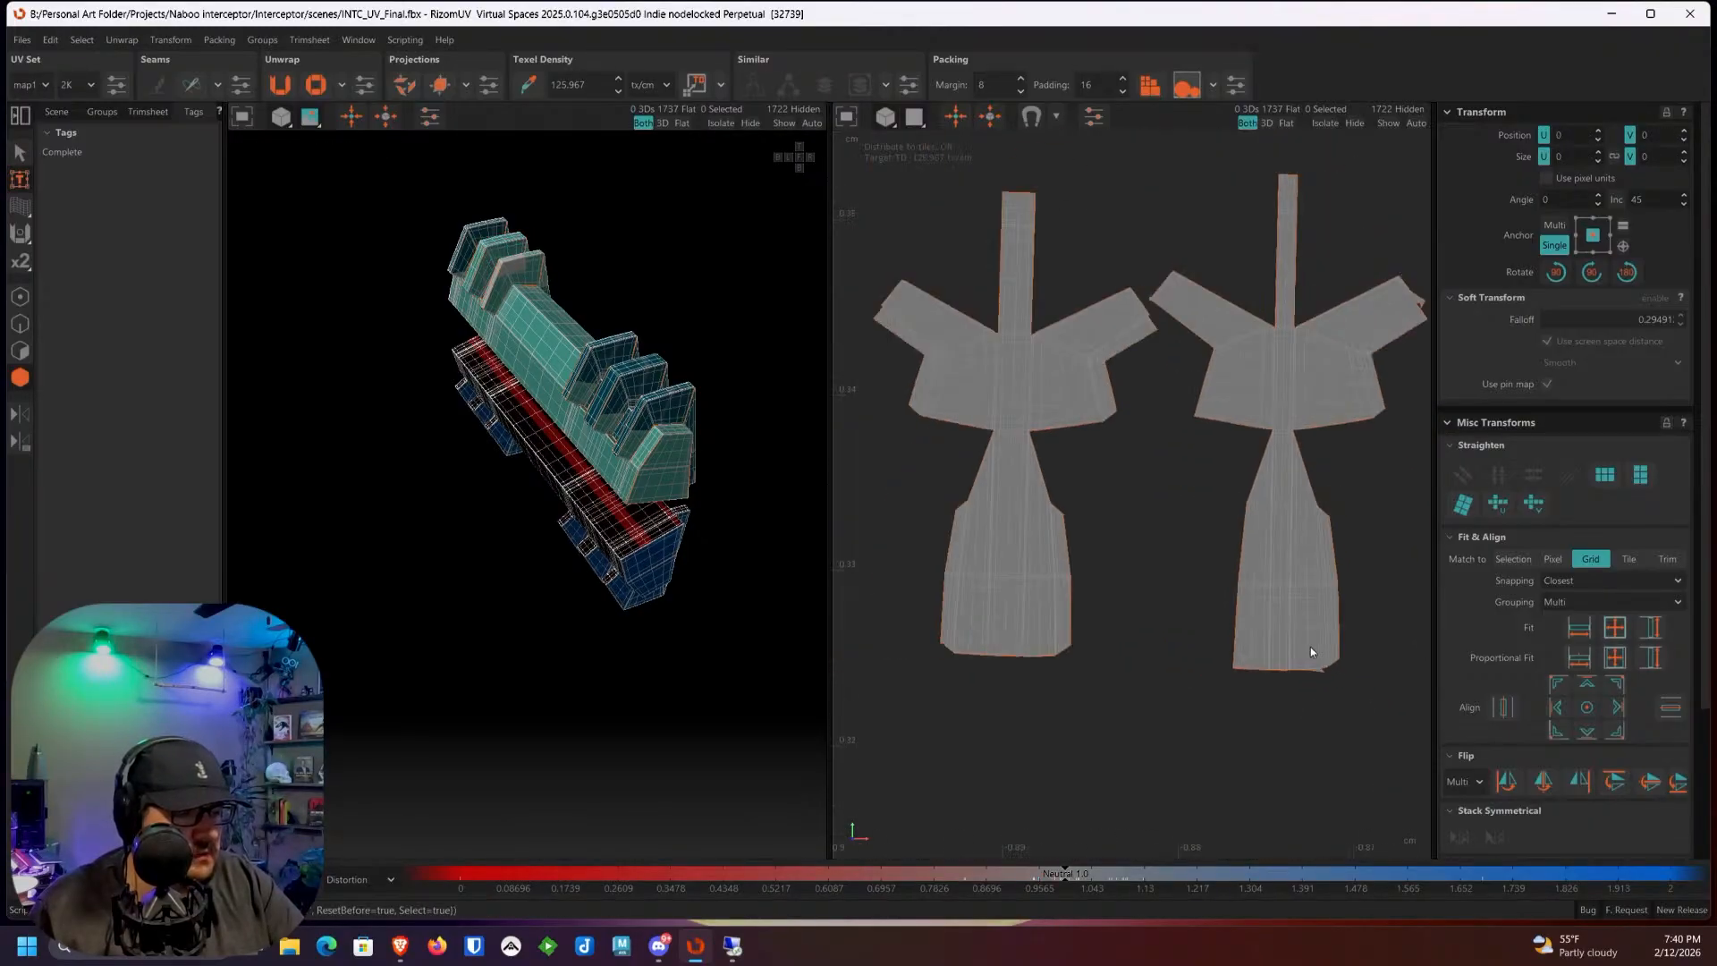
Step: Rotate the outermost fin's island upright and place it at the left end of the fin row
scroll(1218, 528, down, 3)
click(1343, 542)
drag(1359, 517, 961, 470)
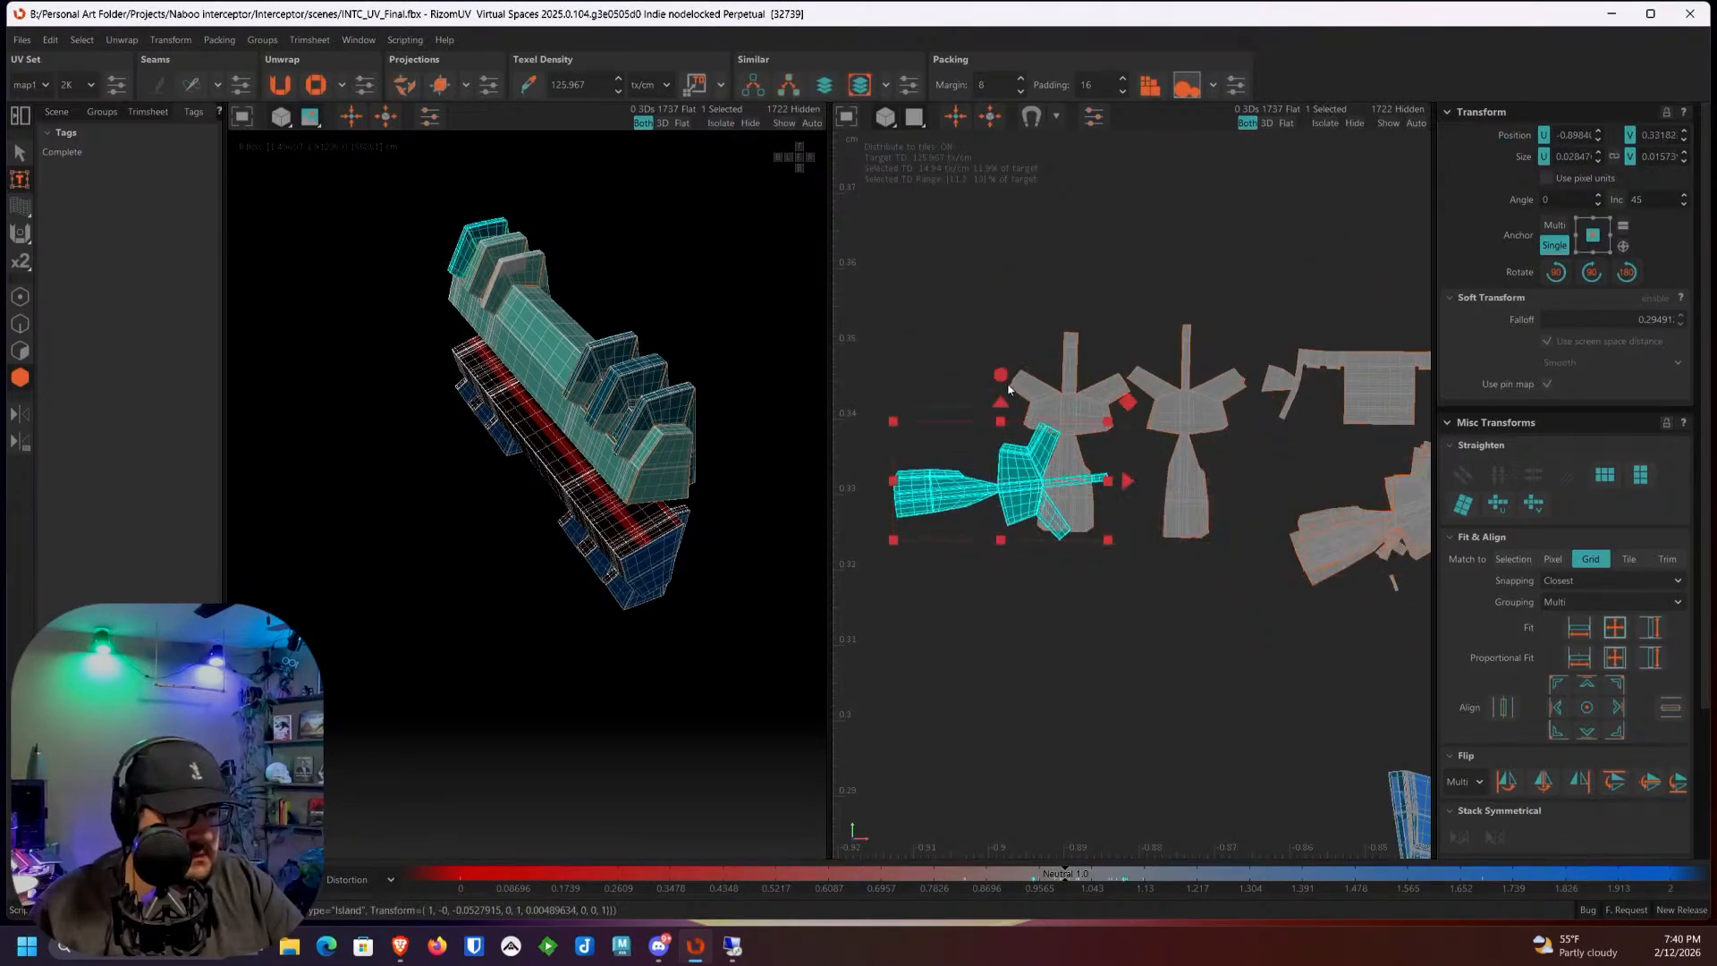
drag(999, 340, 979, 234)
drag(987, 293, 949, 233)
scroll(966, 383, up, 3)
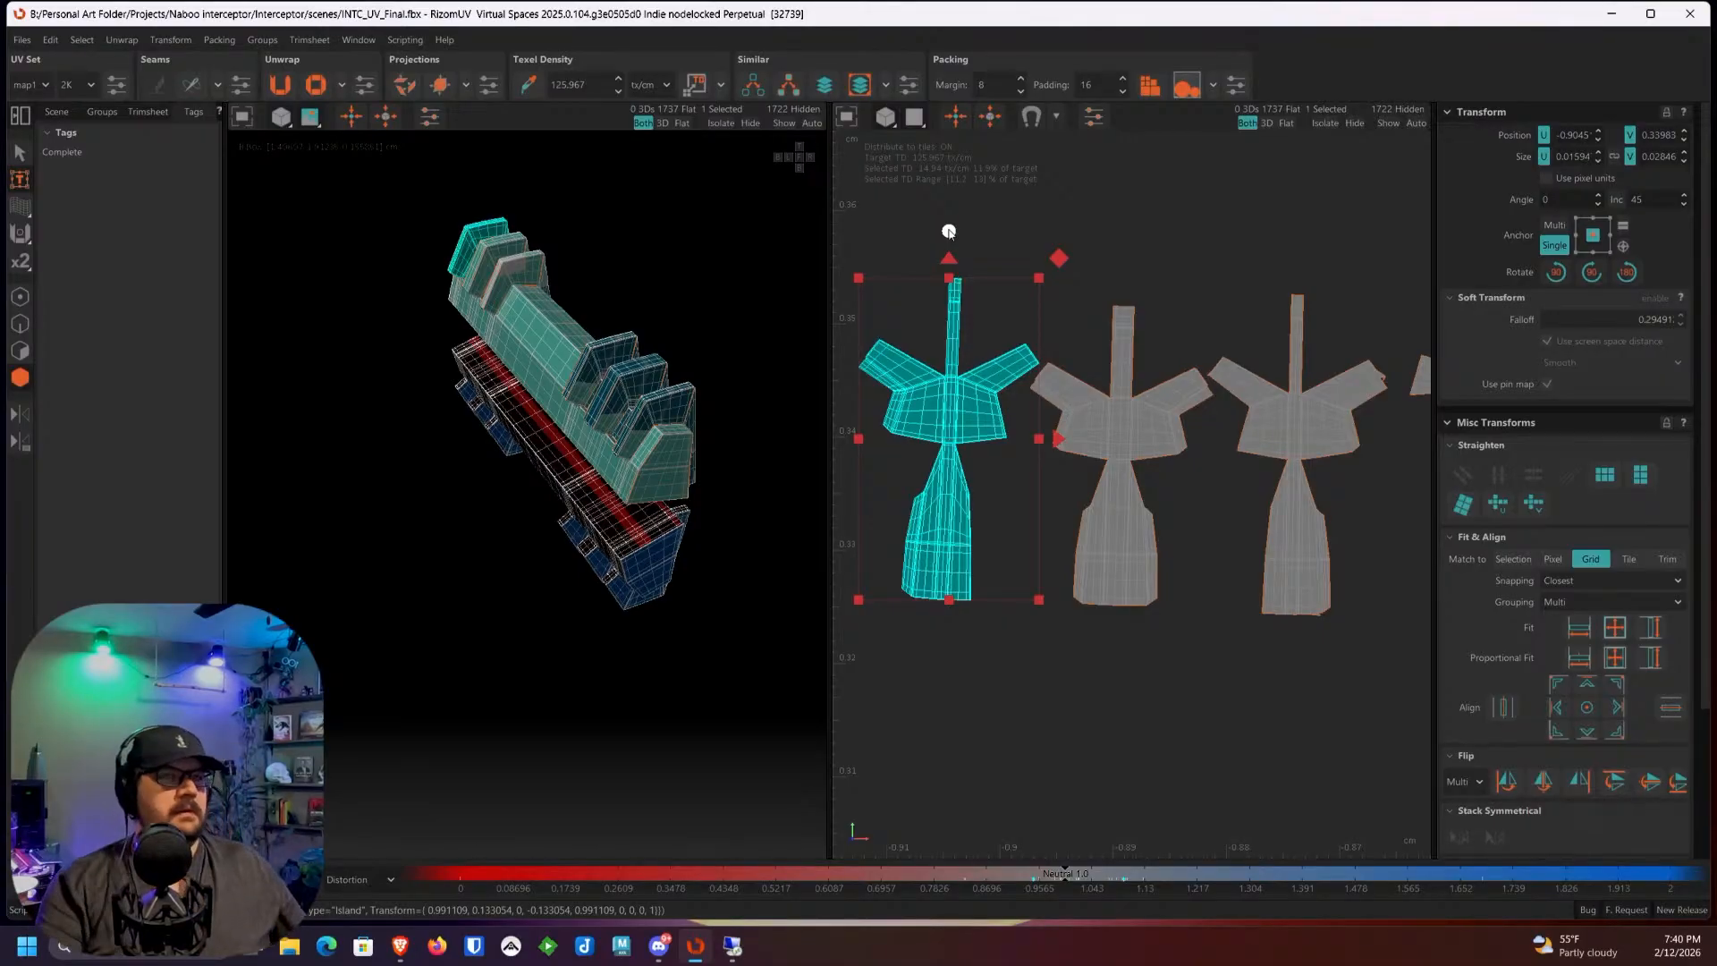
Step: Move the inner fin island of the second fin set out of the pile, rotate it upright and place it above the row's middle island
scroll(1285, 562, down, 5)
scroll(1252, 536, up, 3)
click(1256, 539)
drag(1256, 540, 1038, 349)
scroll(1038, 349, up, 3)
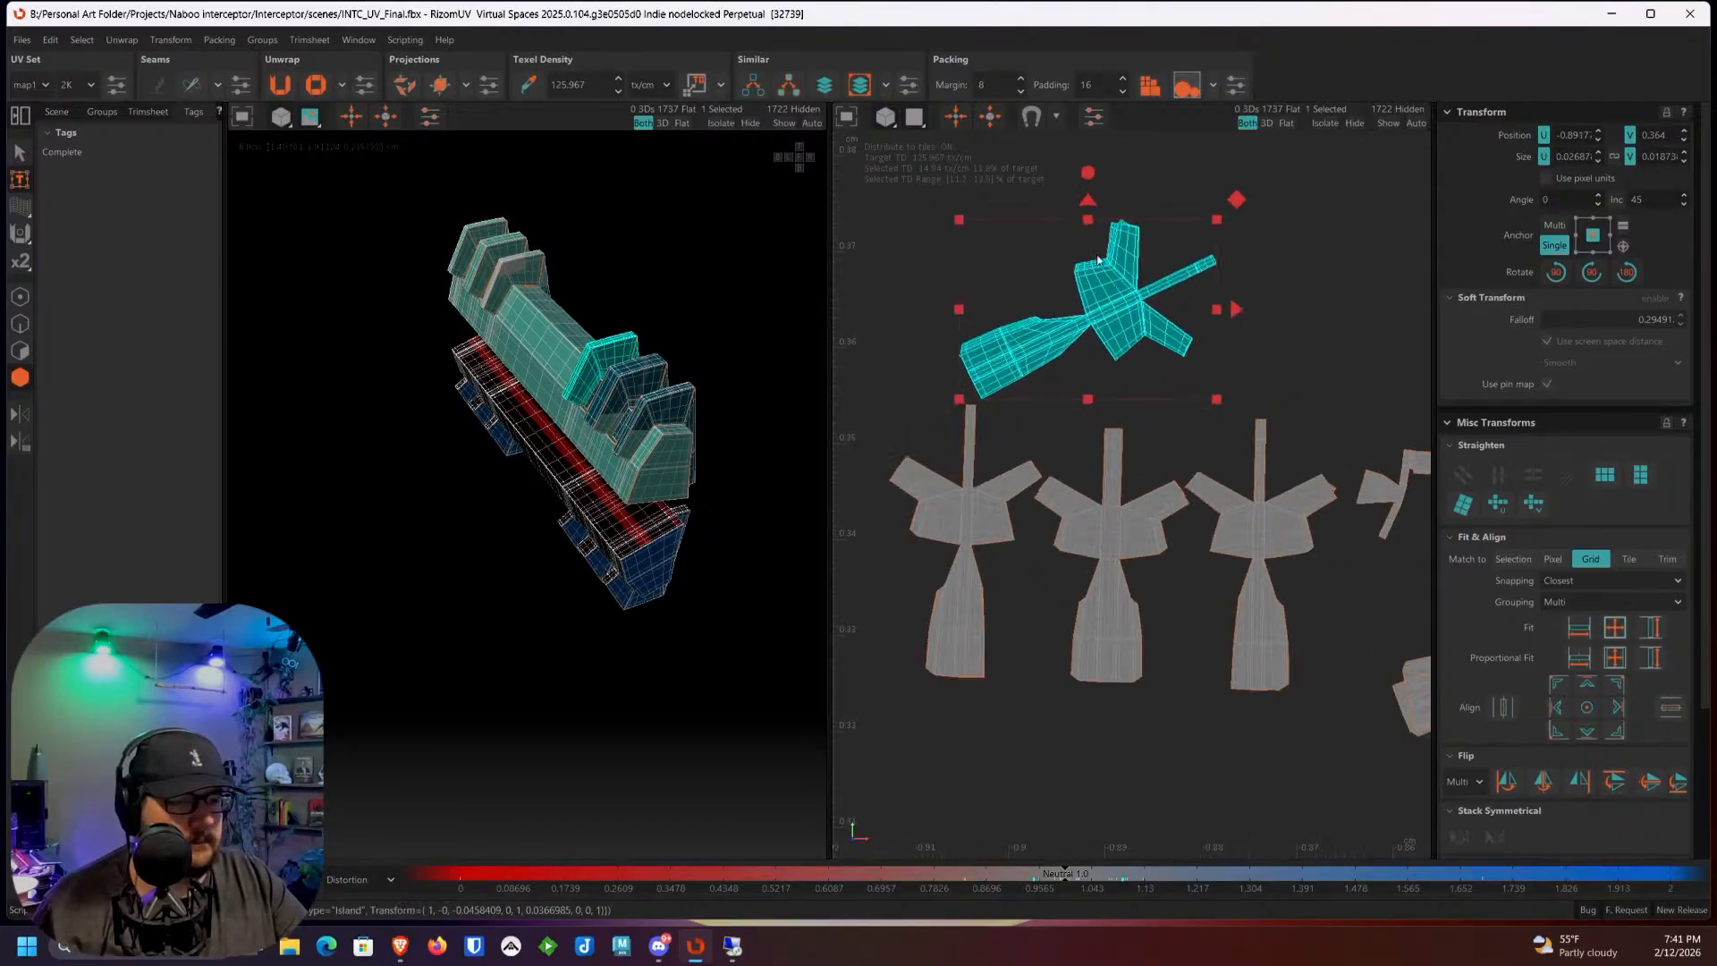
drag(1088, 173, 1085, 170)
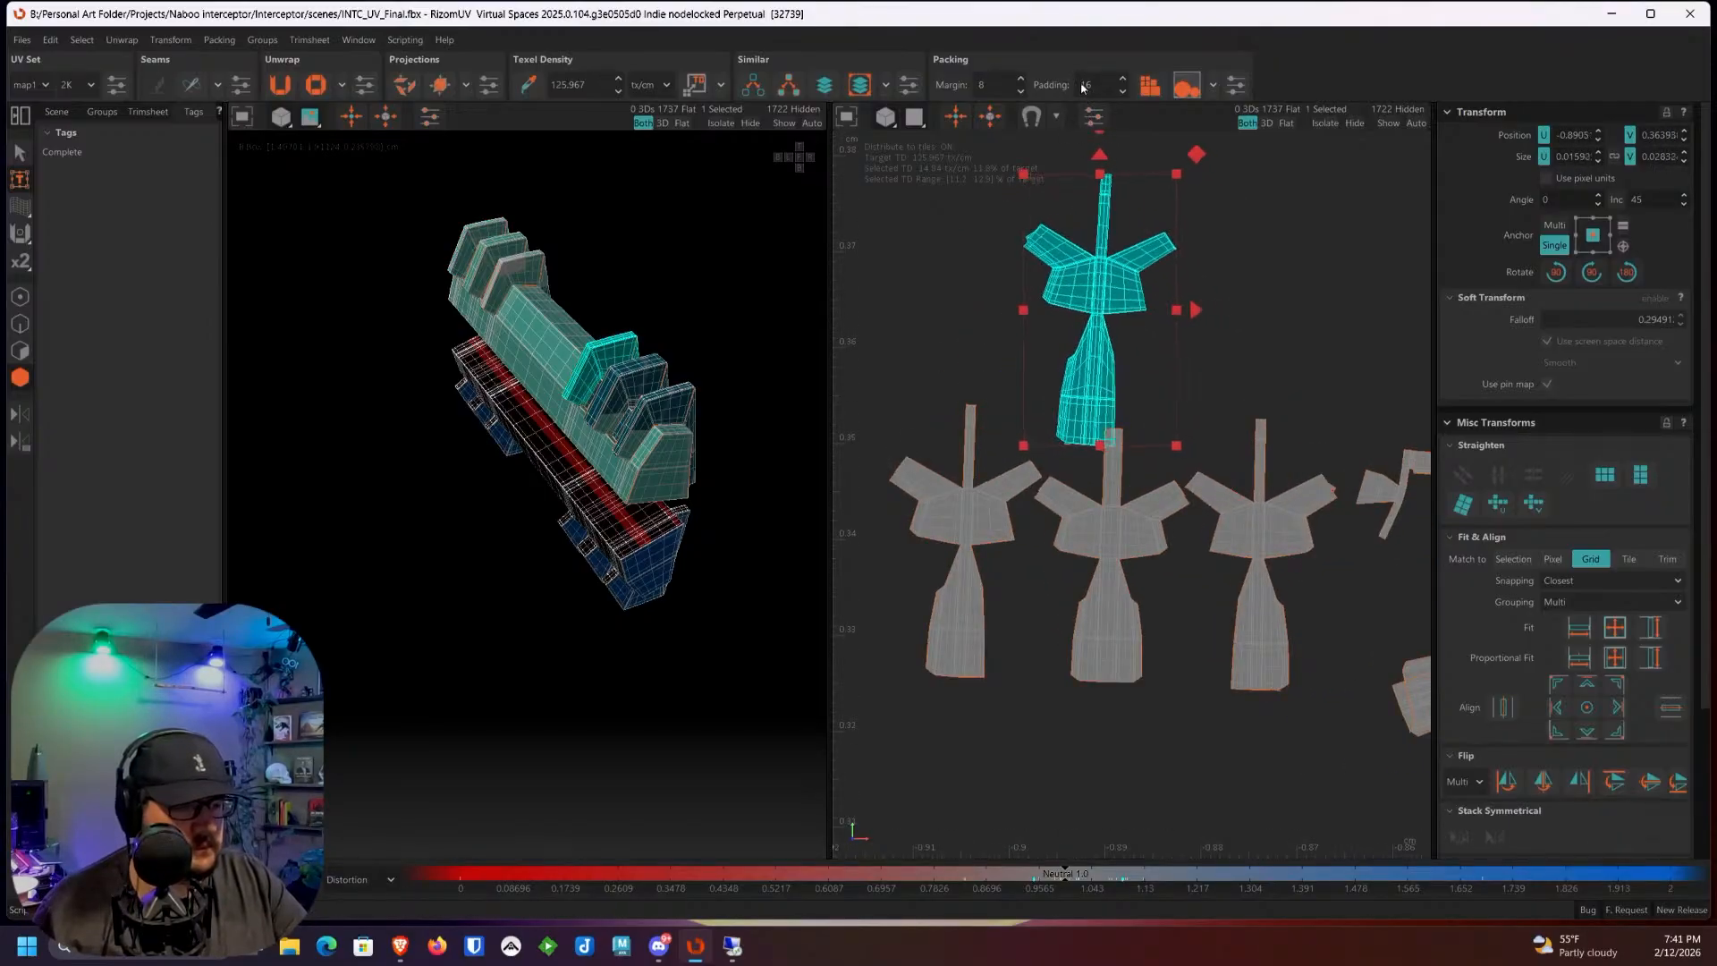
drag(1082, 82, 1078, 82)
drag(1123, 375, 1136, 345)
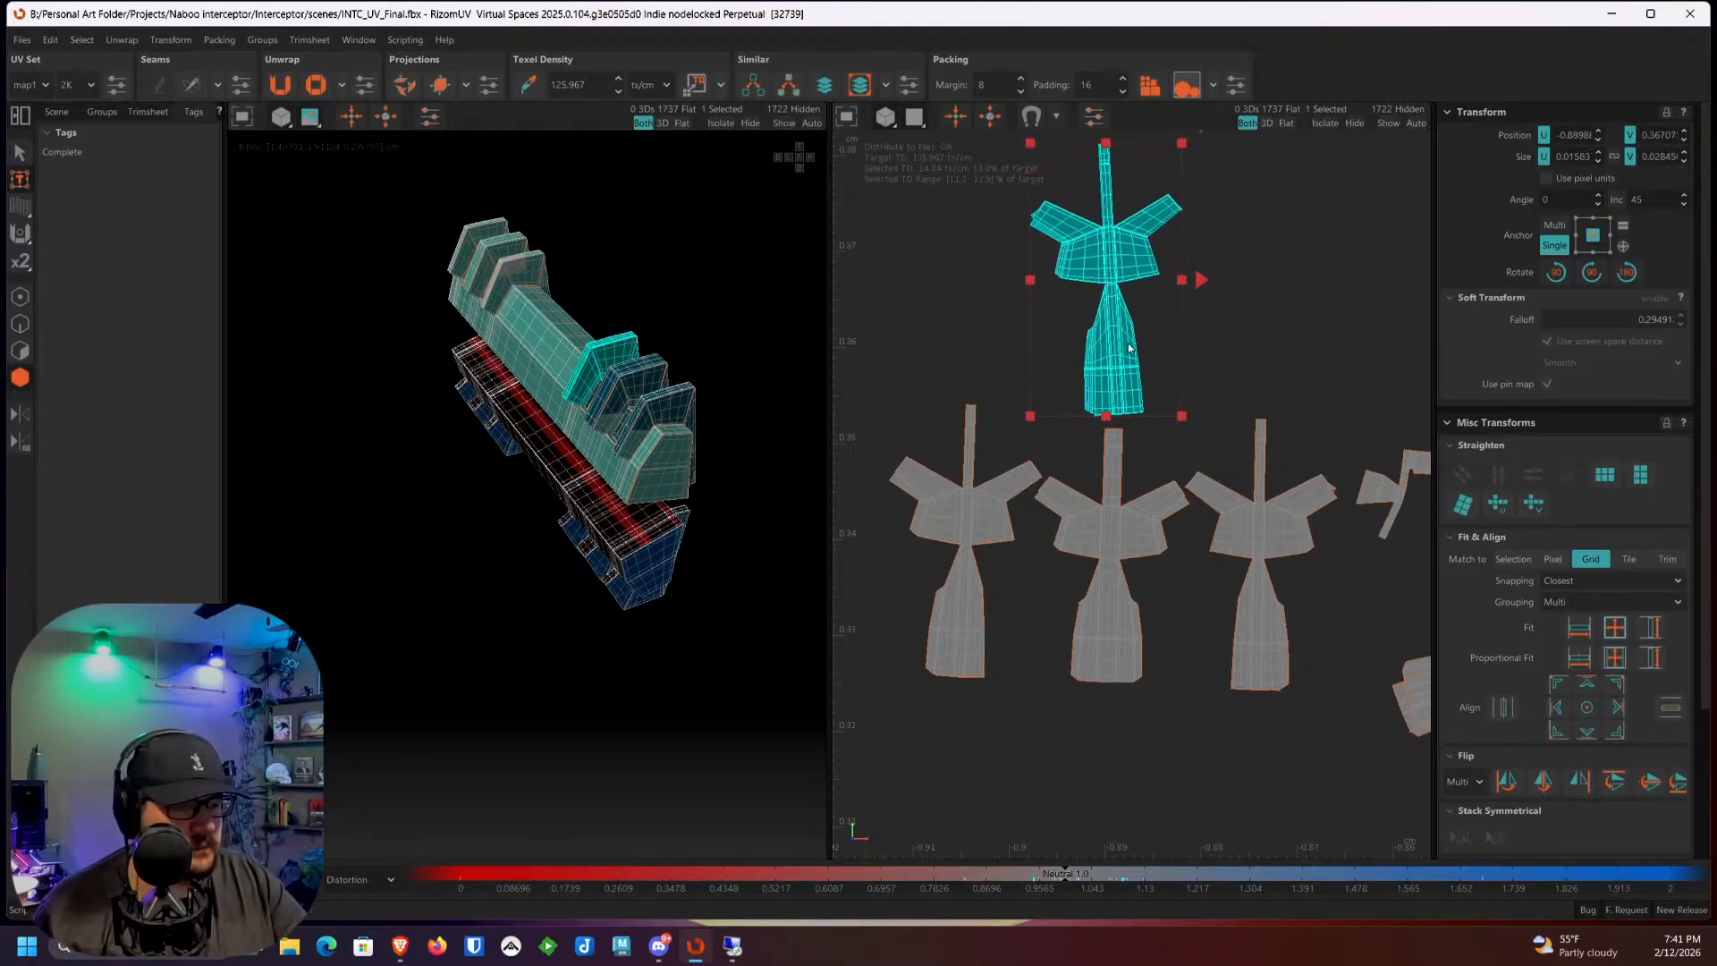
alt+middle_drag(1126, 274, 1133, 426)
drag(1113, 251, 1123, 252)
alt+middle_drag(1281, 602, 1203, 482)
Step: Rotate the second set's middle fin island upright and place it to the right of the upper fin island
click(1387, 709)
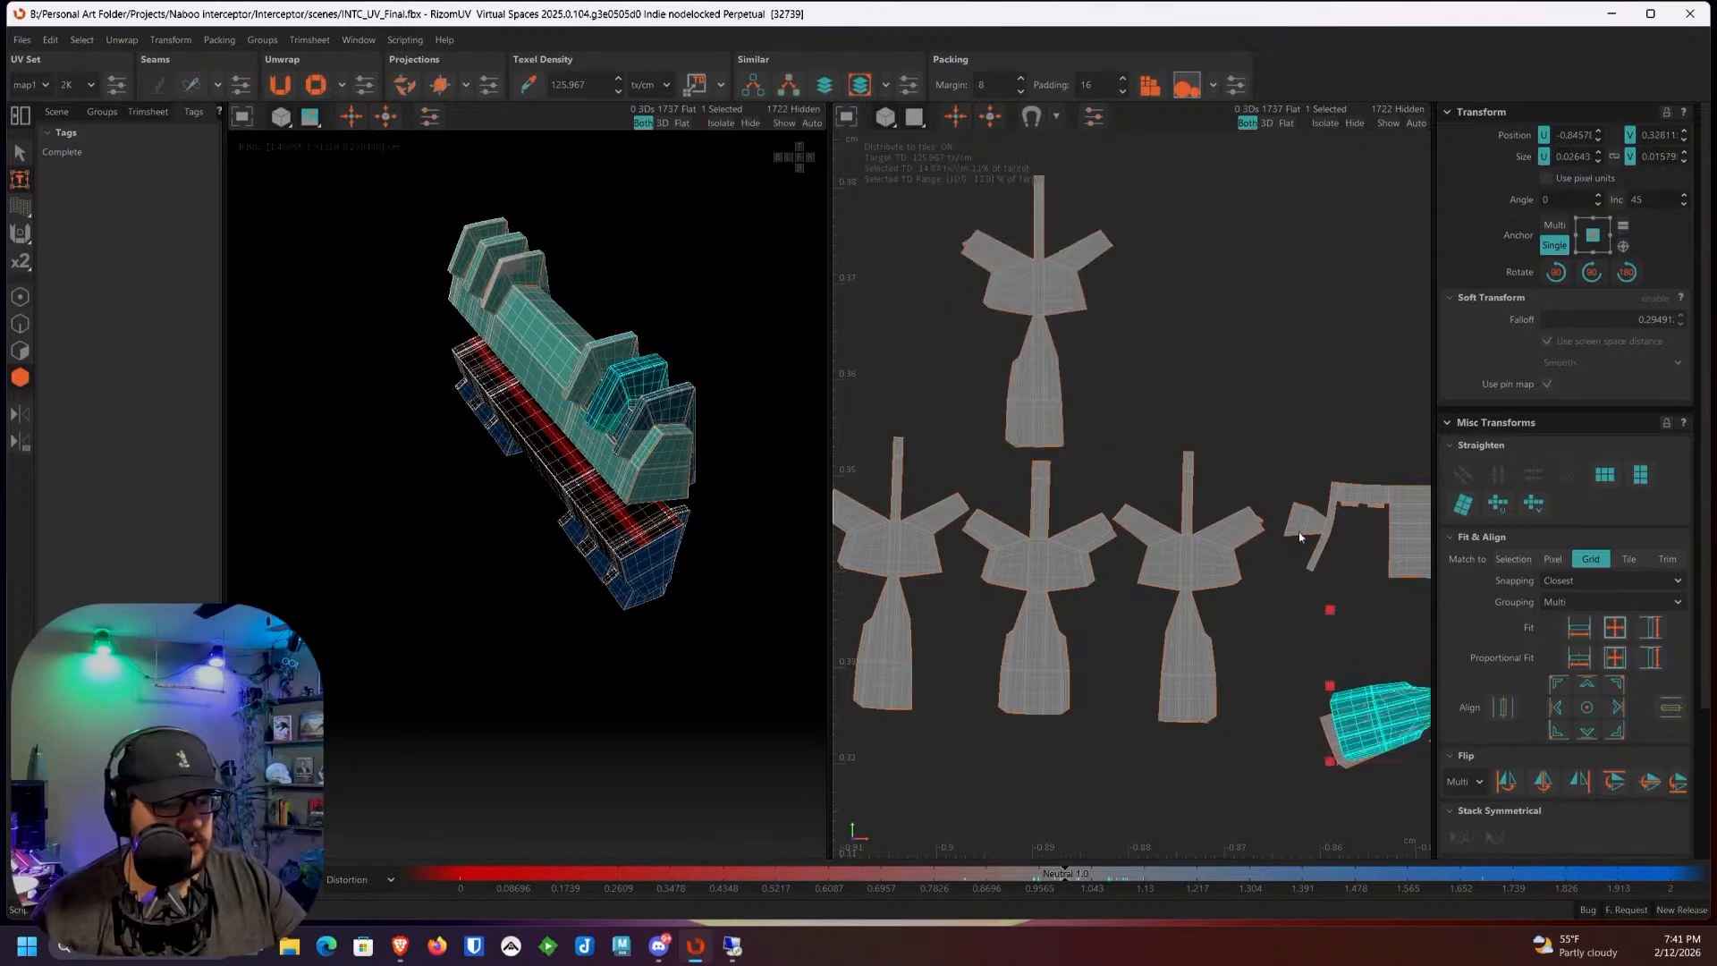
drag(1387, 708, 1229, 401)
drag(1263, 201, 1252, 152)
drag(1290, 301, 1214, 292)
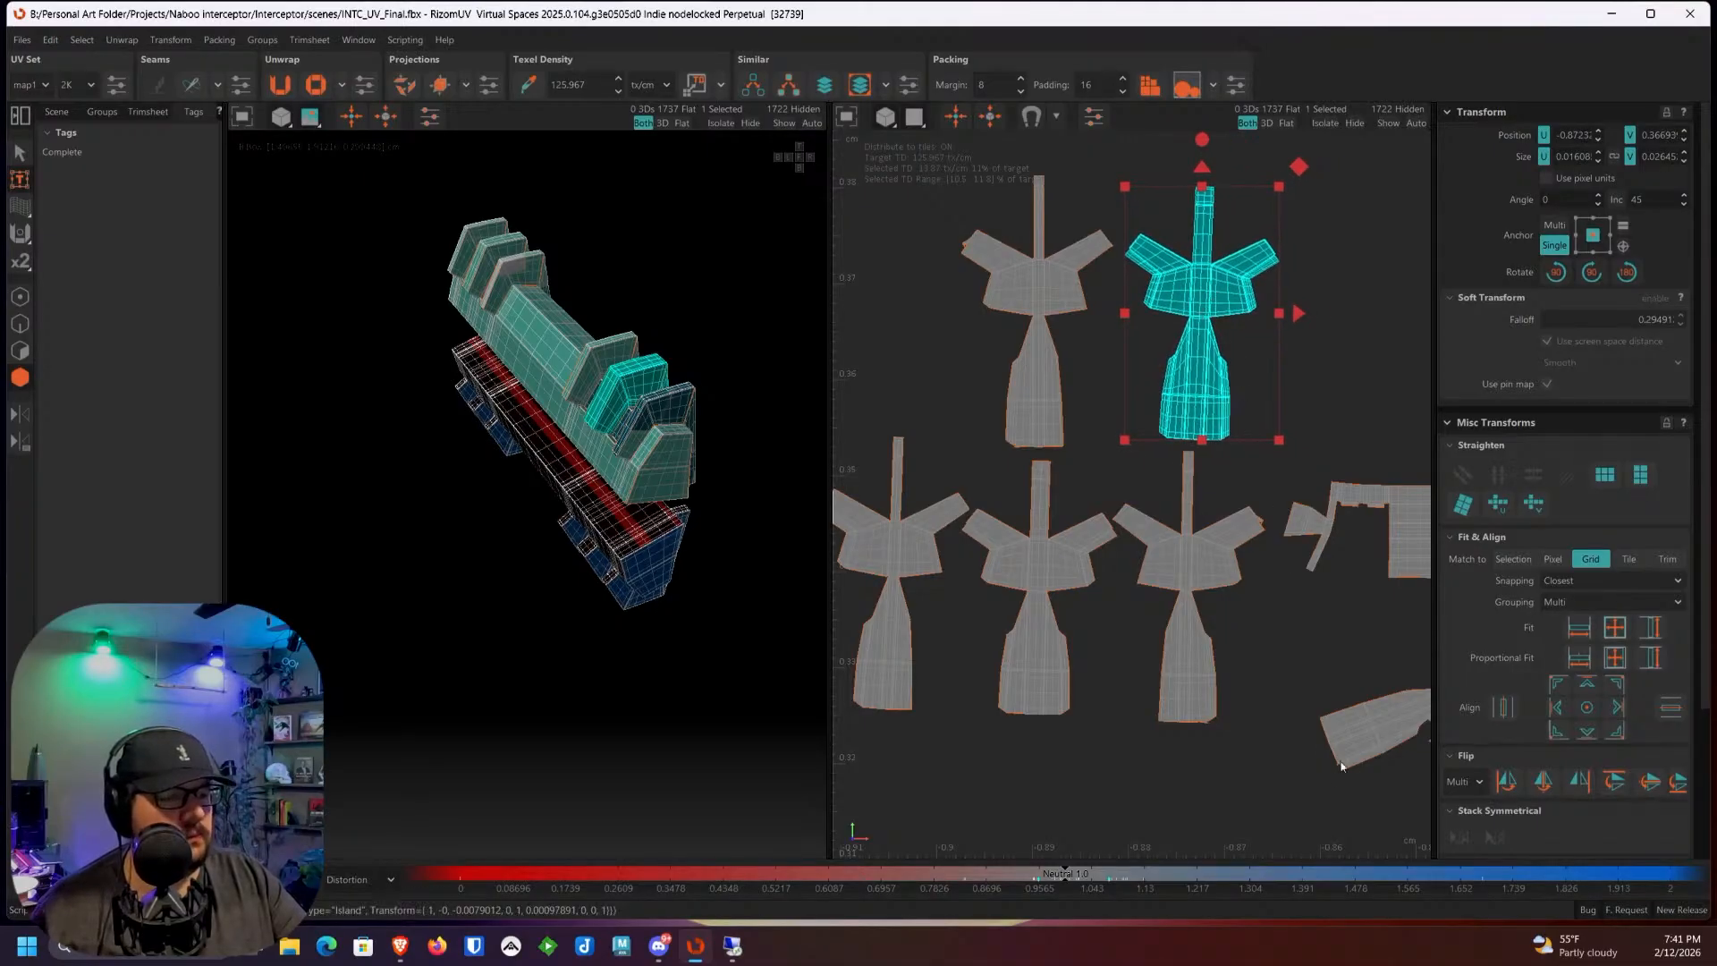
Step: Rotate the last fin island upright and place it at the left end of the upper row
click(1359, 736)
scroll(1359, 736, down, 3)
drag(1358, 736, 1106, 458)
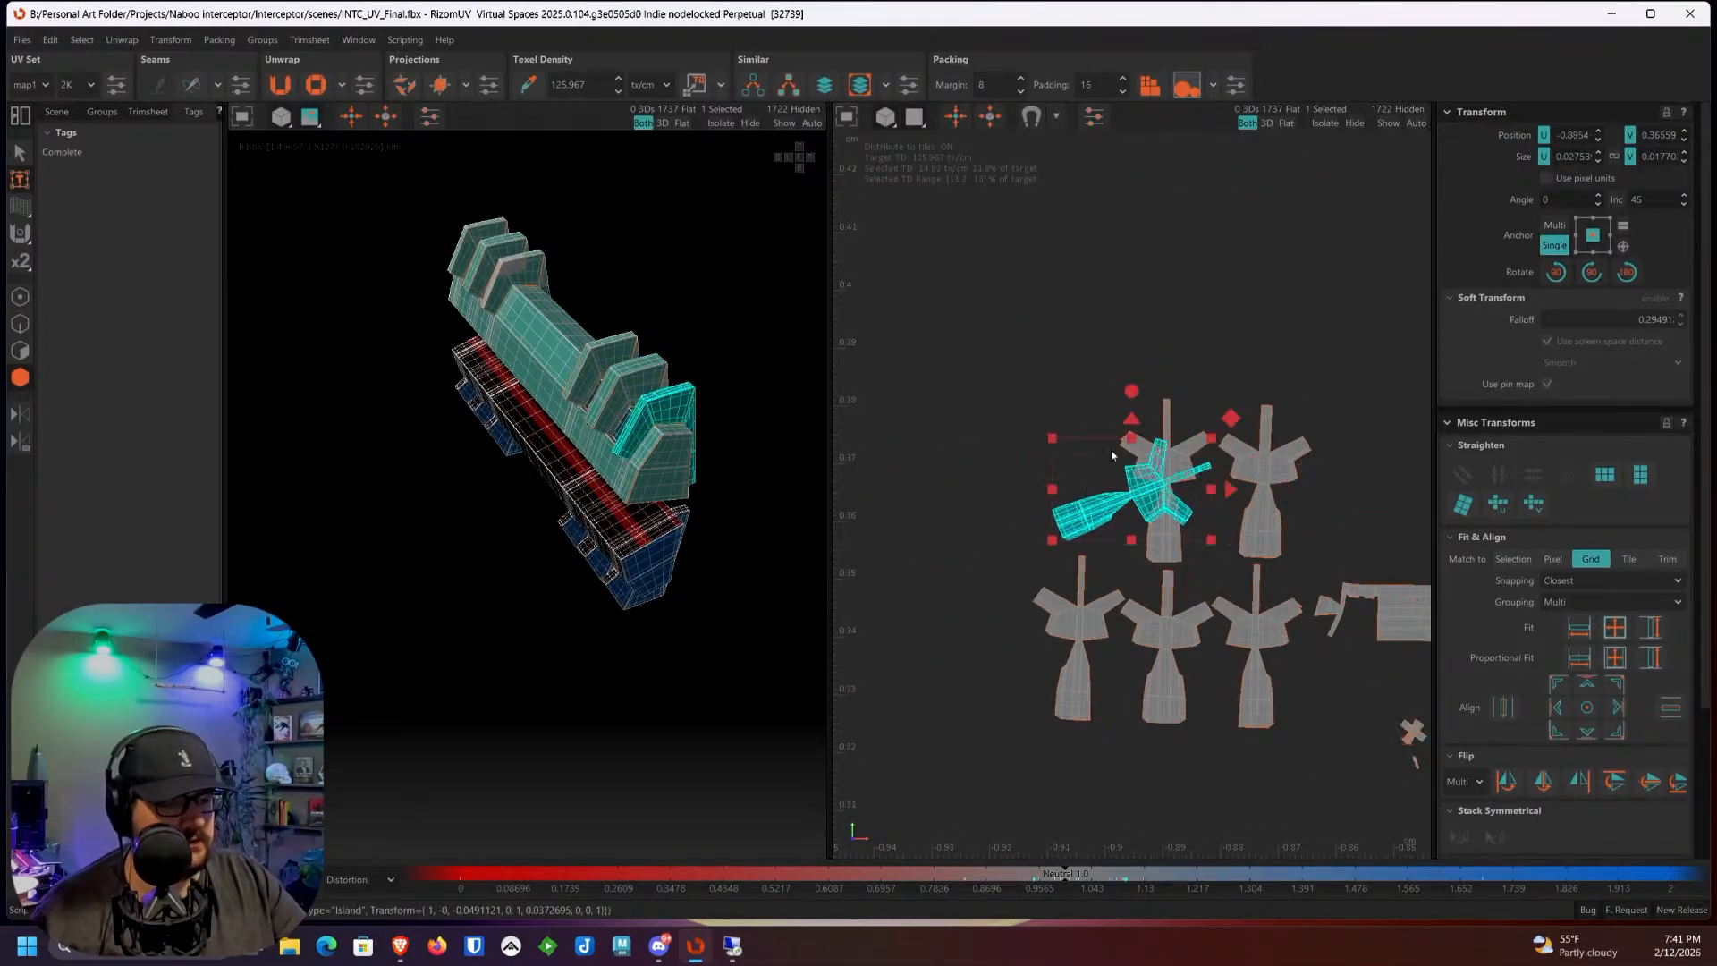
scroll(1105, 458, up, 3)
drag(1173, 348, 1196, 304)
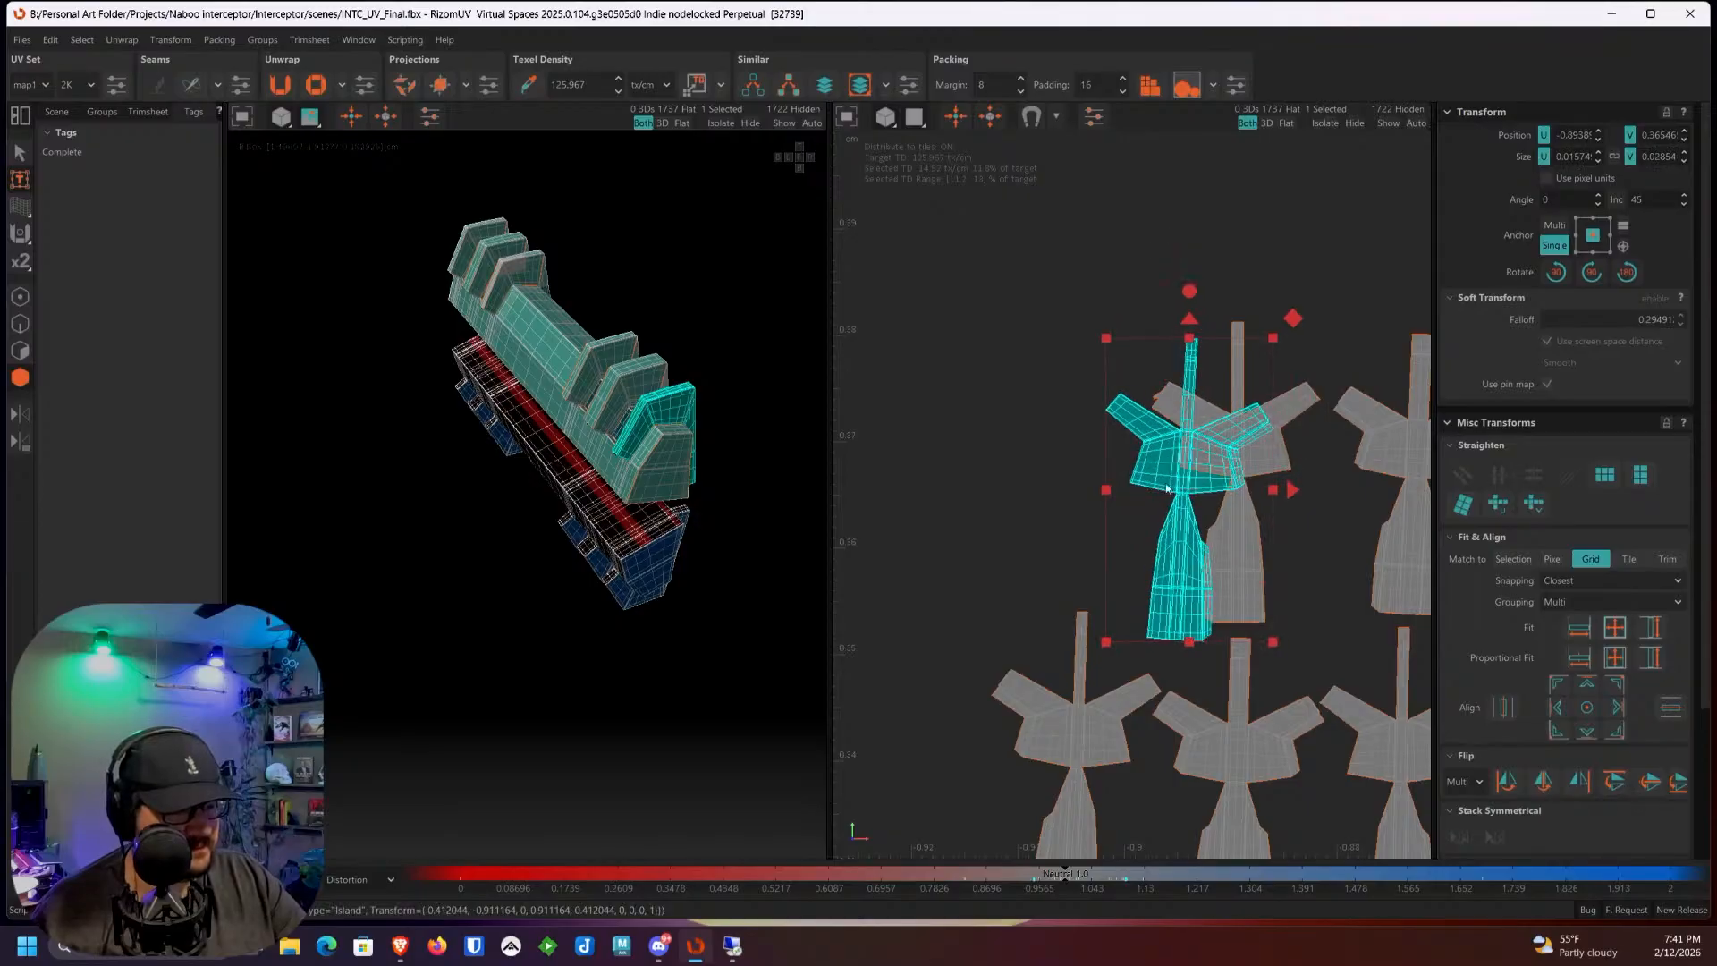
drag(1160, 507, 1046, 462)
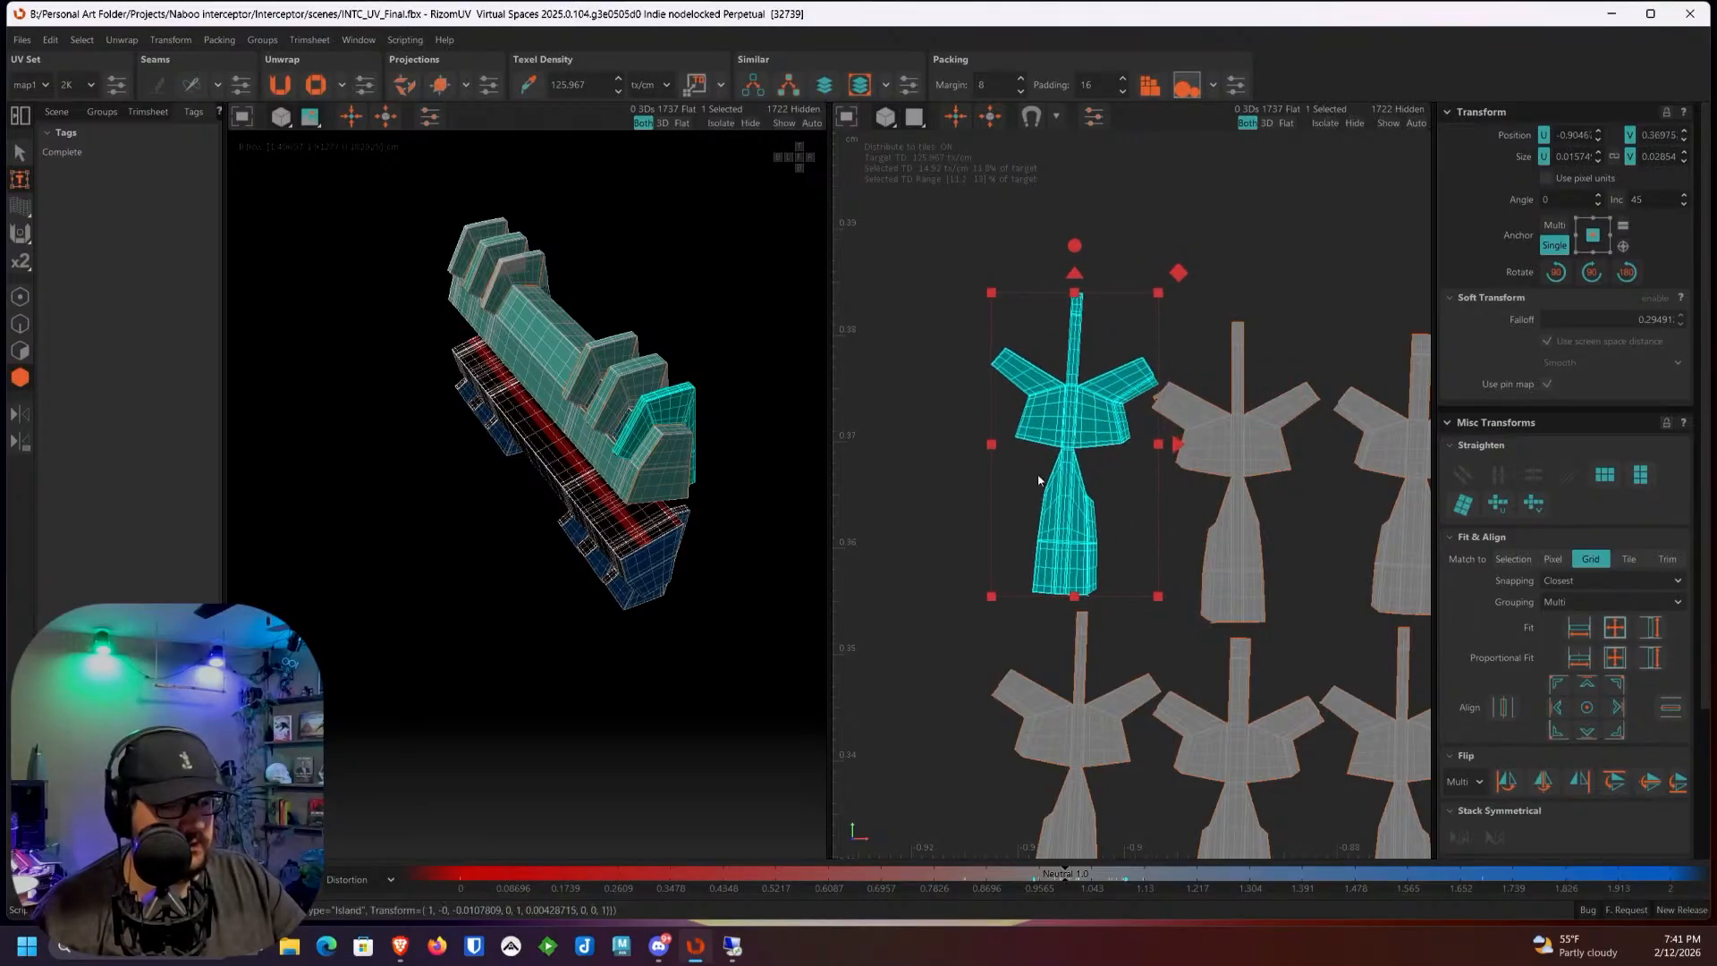
Step: Move two of the small overlapping strip islands below the central body island and rotate both upright side by side
click(1108, 667)
scroll(1109, 667, up, 4)
scroll(1062, 578, down, 6)
middle_drag(1399, 676, 1111, 580)
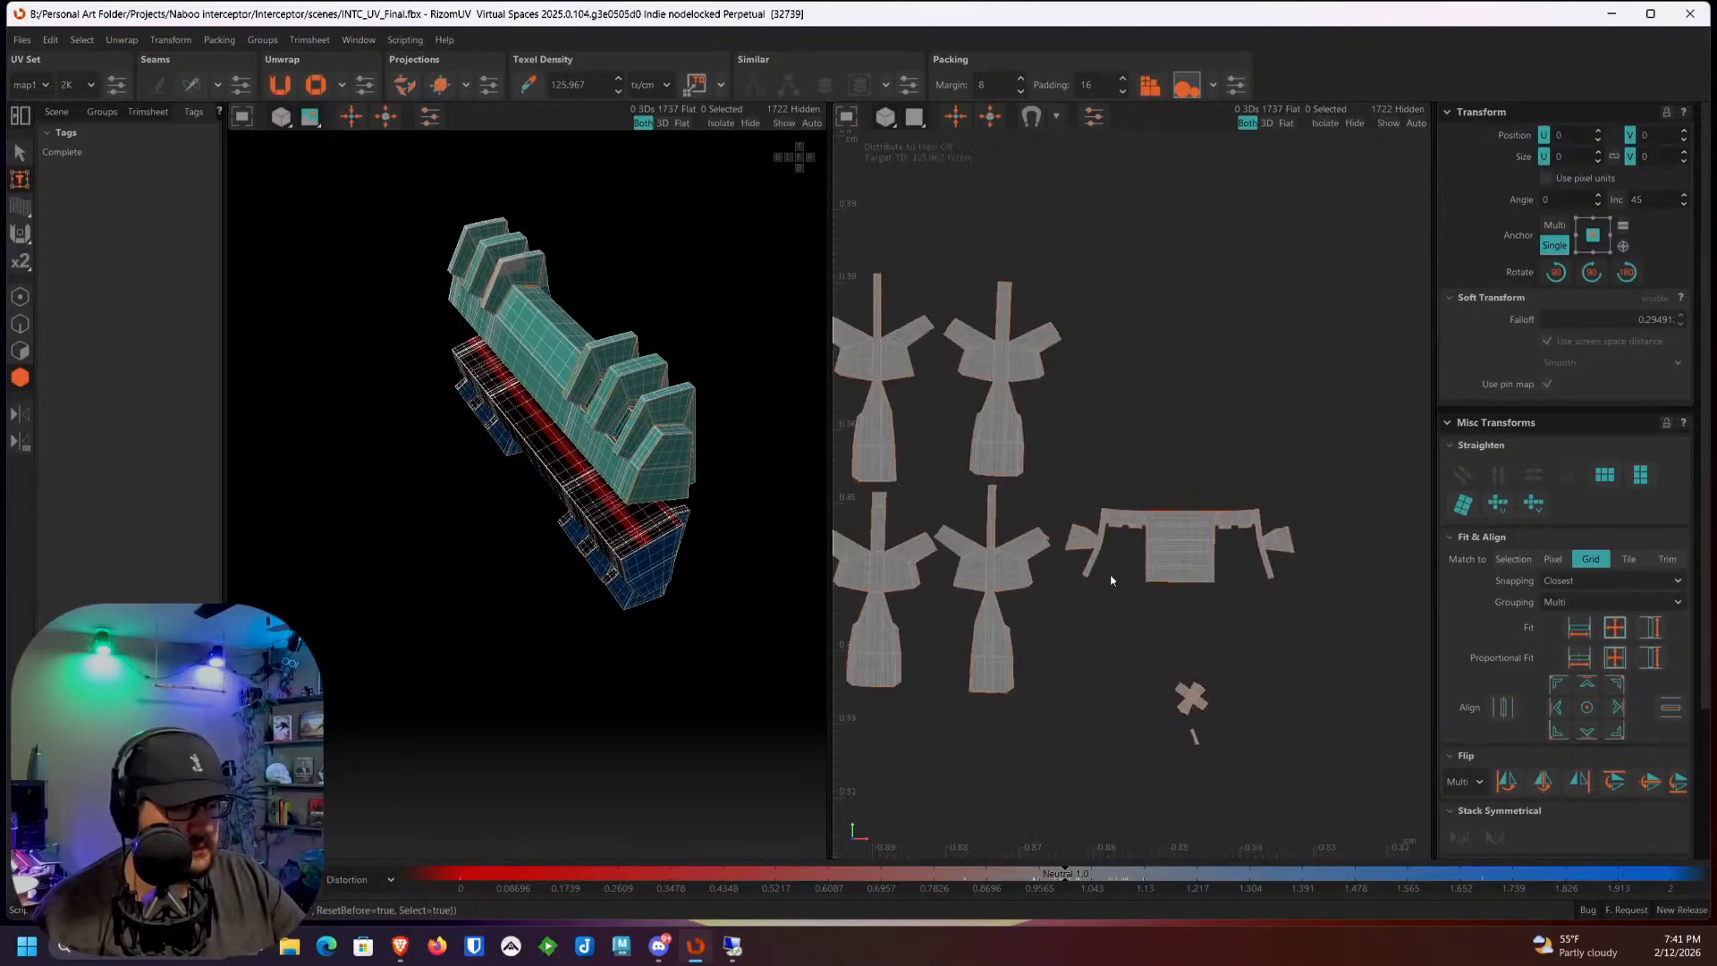
click(1189, 690)
scroll(1190, 690, up, 7)
drag(1176, 693, 1053, 472)
click(1212, 707)
drag(1212, 707, 1138, 354)
drag(1109, 282, 1029, 333)
click(1053, 439)
drag(1049, 406, 1049, 347)
Step: Move a third small strip island to the right of the first two and rotate it upright
click(1215, 689)
drag(1215, 689, 1187, 383)
drag(1162, 313, 1150, 243)
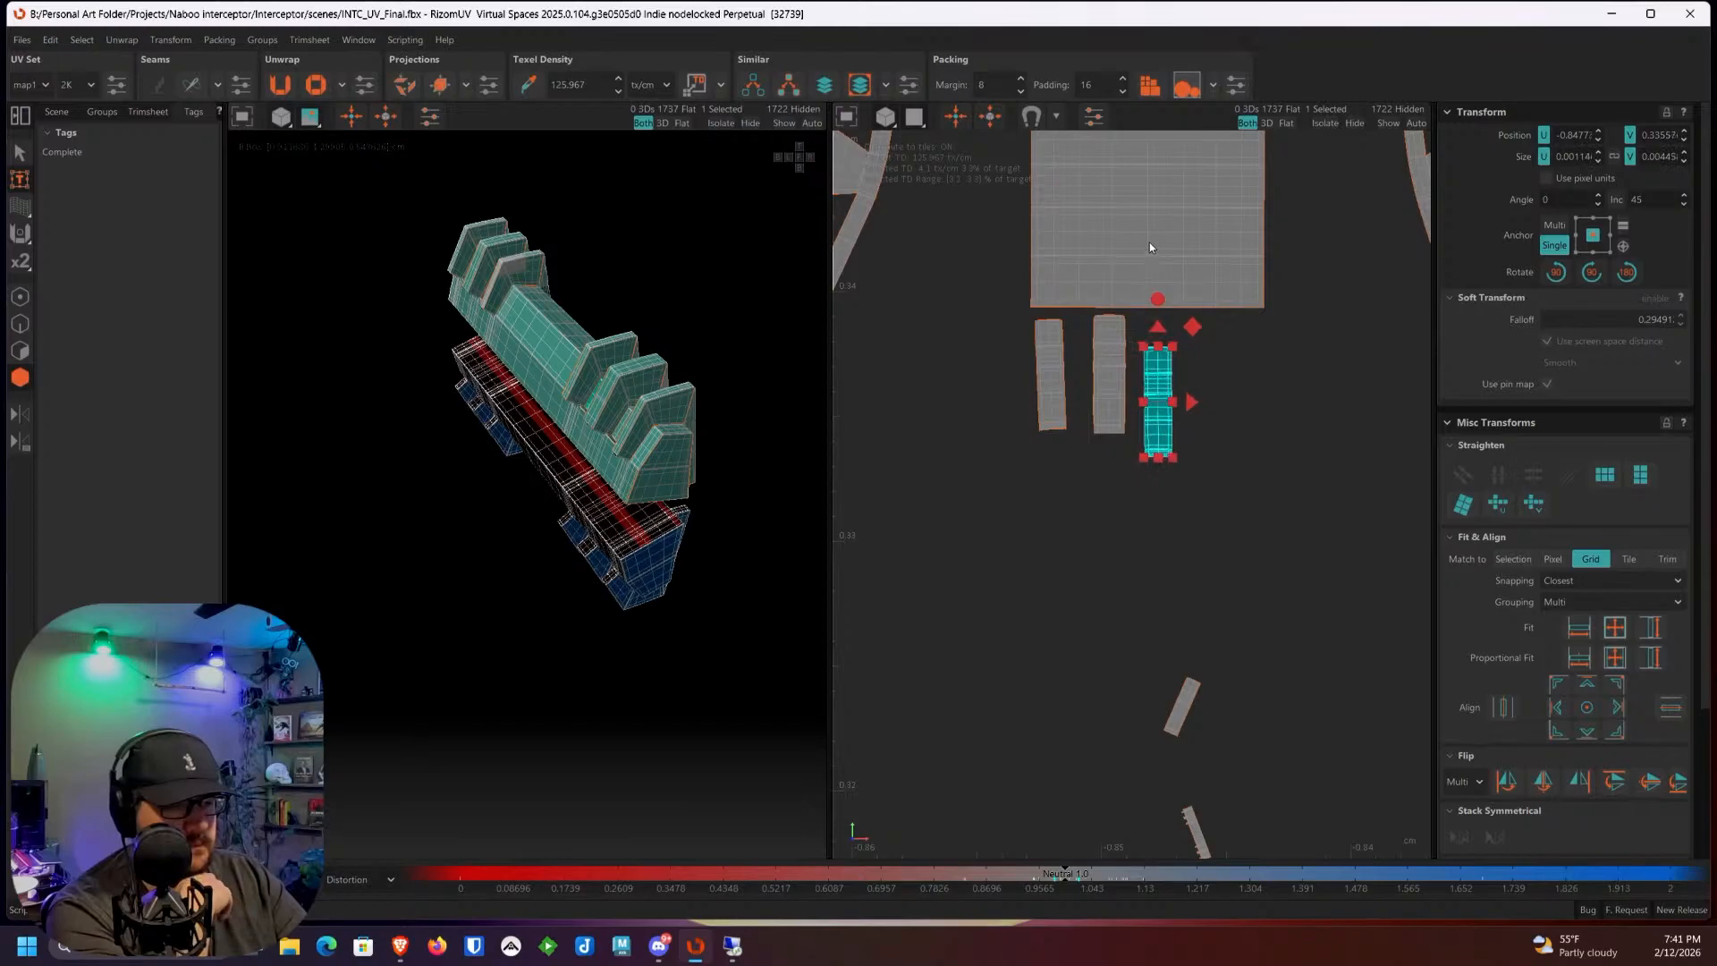
Step: Level the third strip island with its neighbours, and rotate the fourth strip island upright at the right end of the row
drag(1170, 419, 1171, 396)
click(1189, 704)
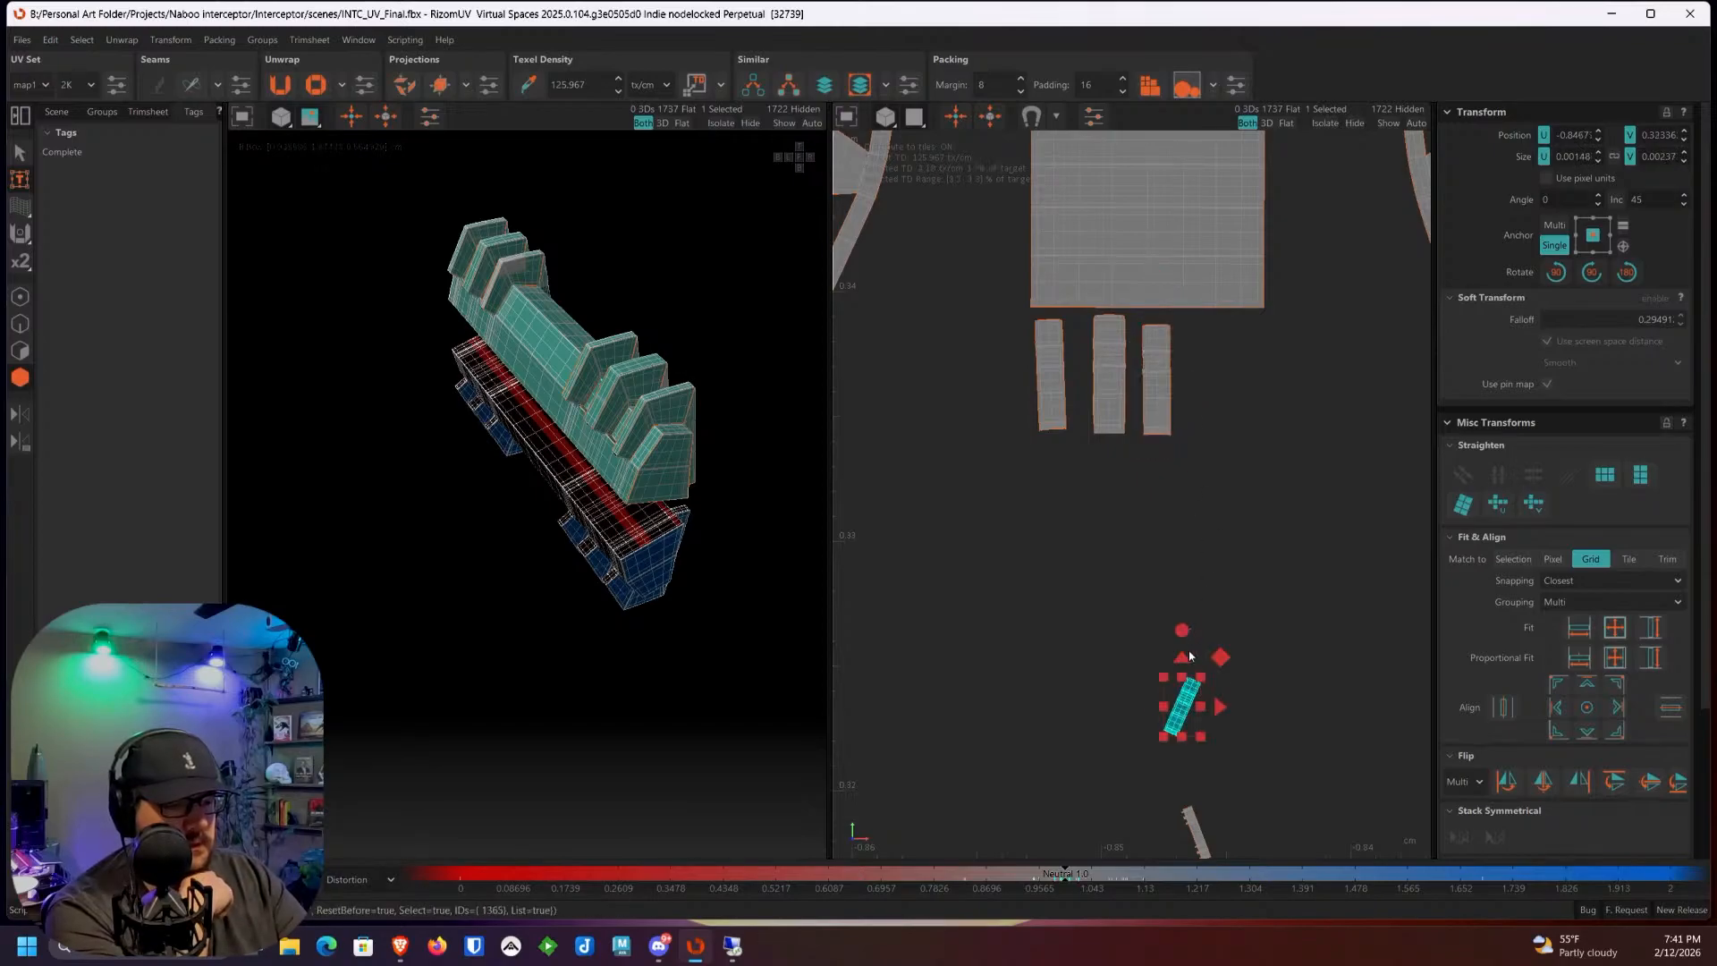
drag(1181, 634, 1178, 594)
drag(1209, 666, 1223, 347)
Step: Rotate the last small tabbed strip island horizontal and place it below the row of upright strips
click(1198, 836)
scroll(1200, 832, down, 3)
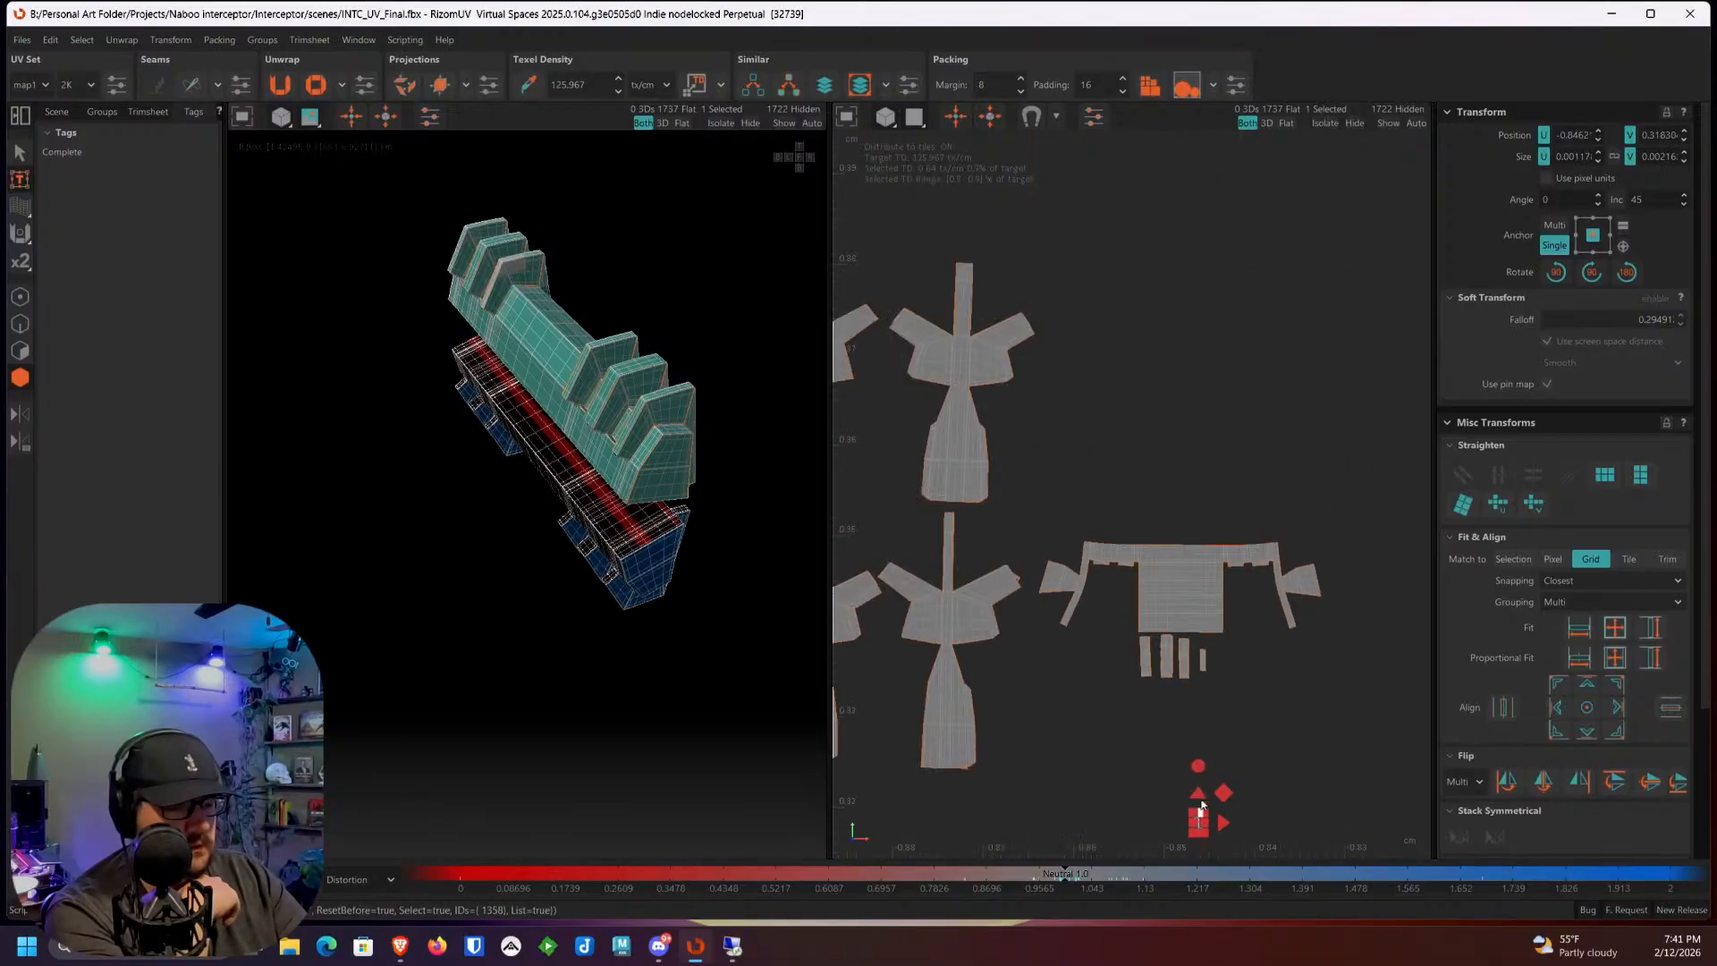
drag(1199, 768, 1204, 841)
click(1207, 810)
scroll(1207, 810, up, 2)
drag(1206, 821, 1149, 594)
scroll(1158, 626, up, 3)
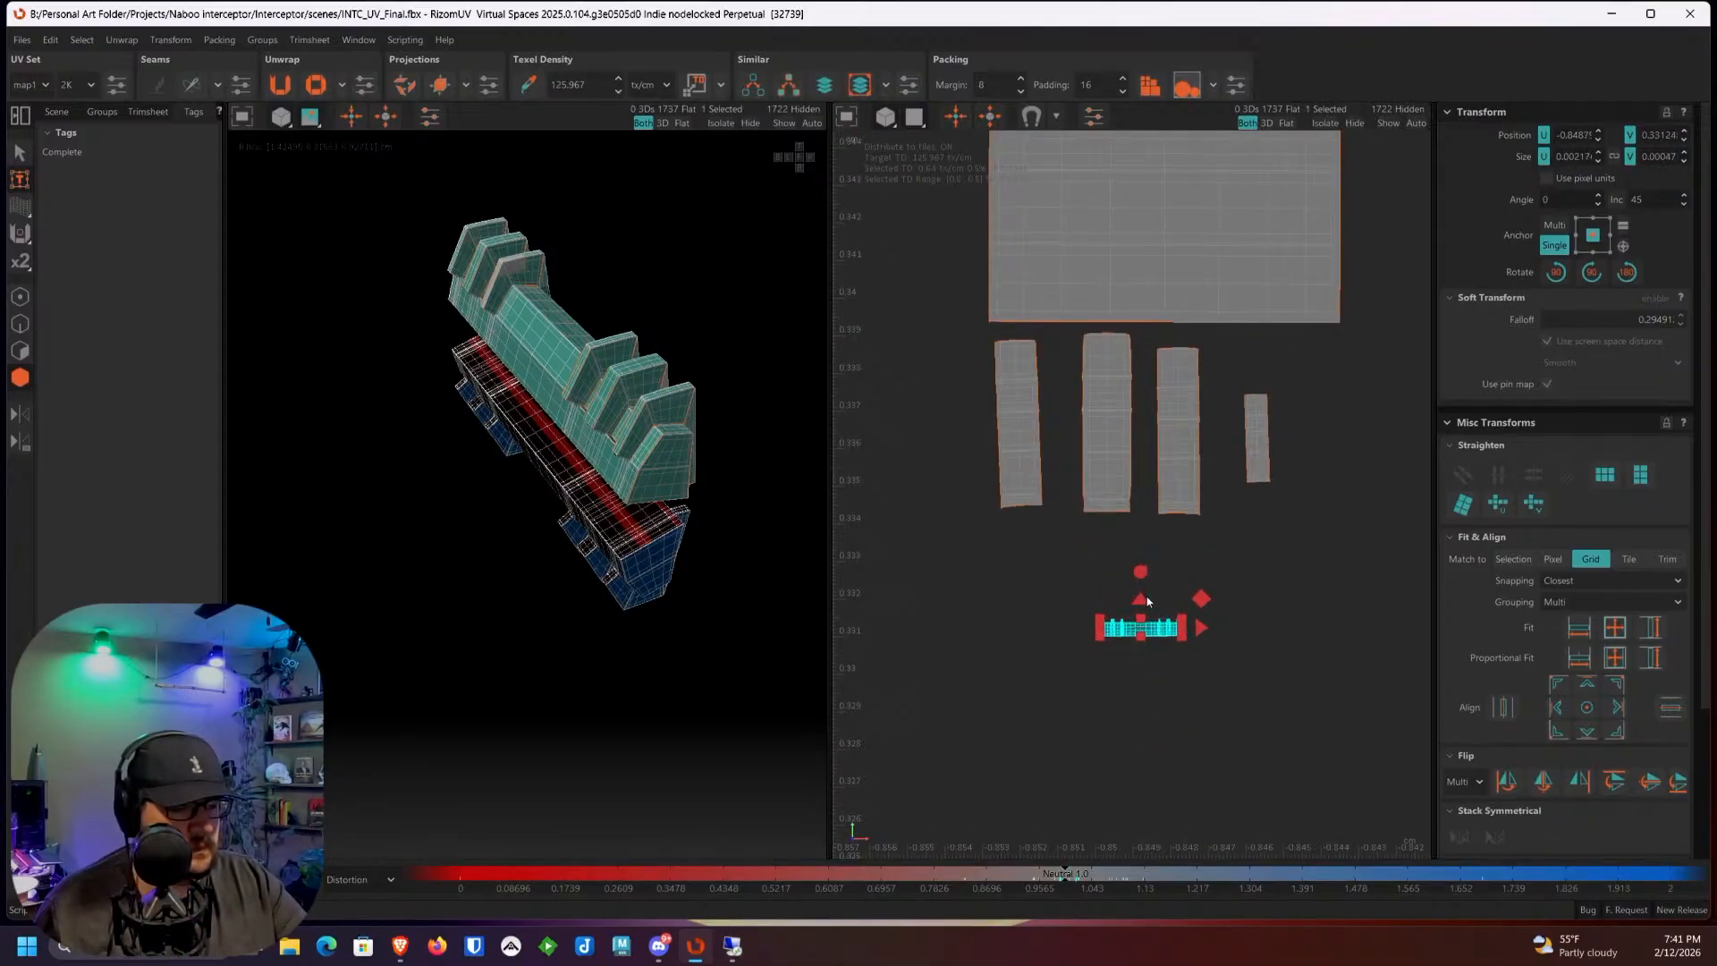
Step: Match all twelve bracket islands to the 125.967 tx/cm texel density and move them up clear of the small leftover island
scroll(1157, 646, down, 10)
drag(1281, 707, 1011, 511)
click(695, 84)
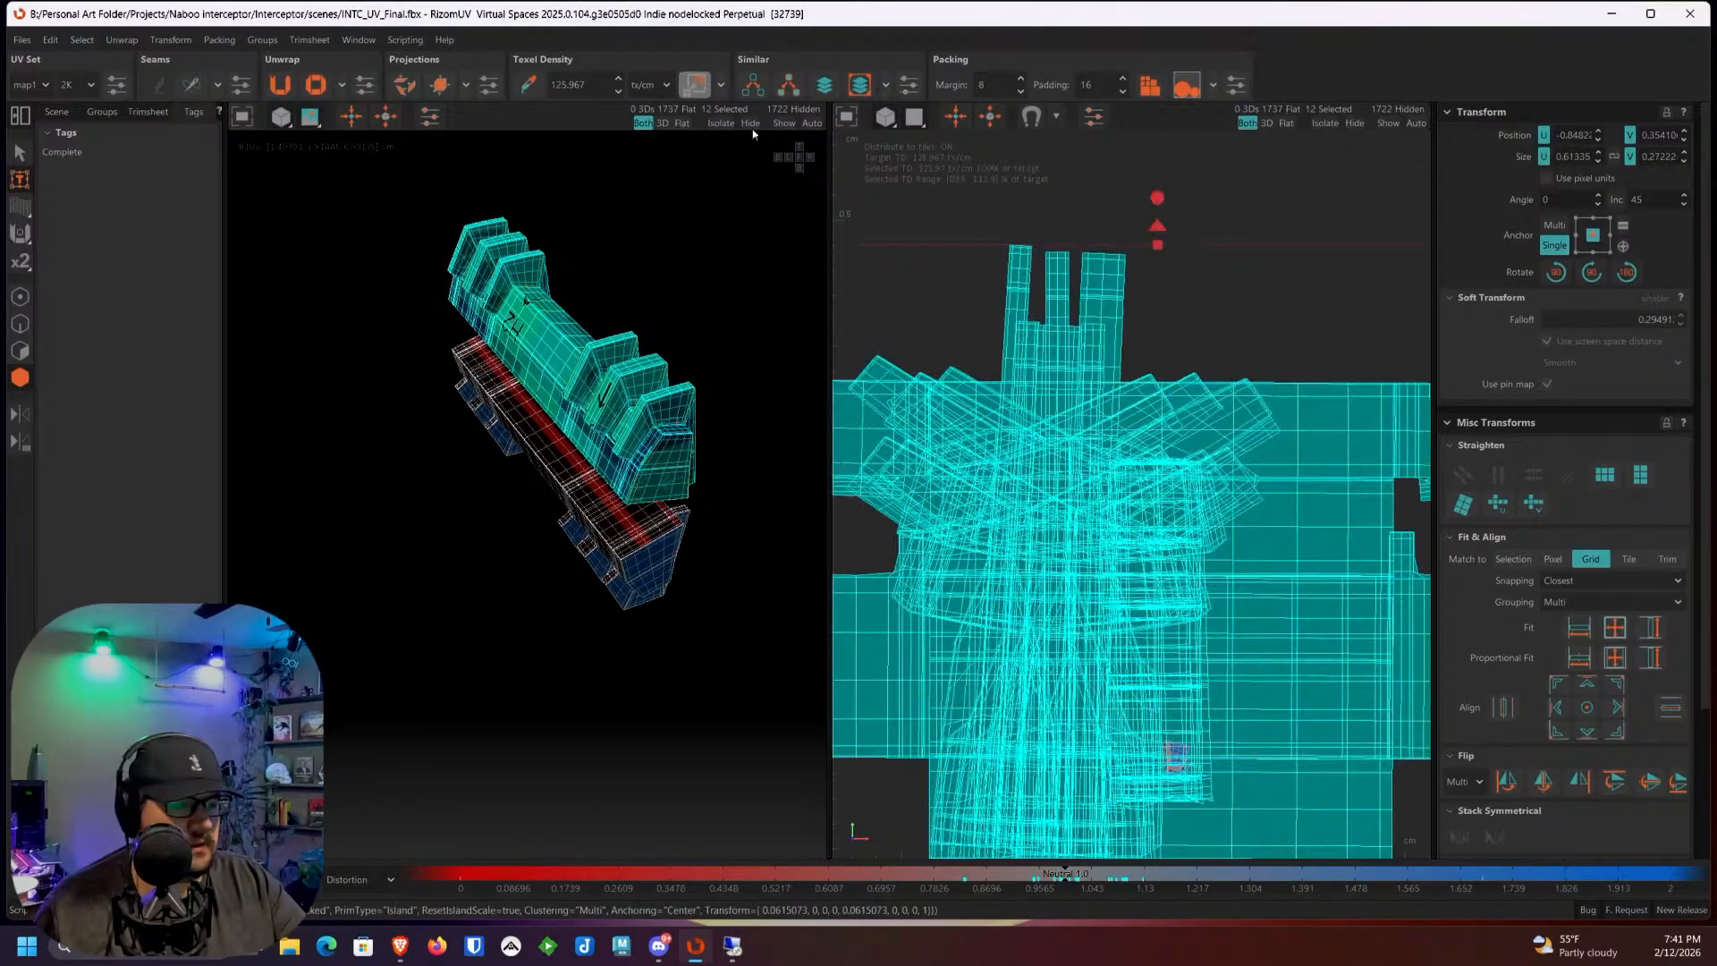
scroll(1139, 315, down, 5)
scroll(1113, 393, up, 6)
drag(1123, 456, 1132, 330)
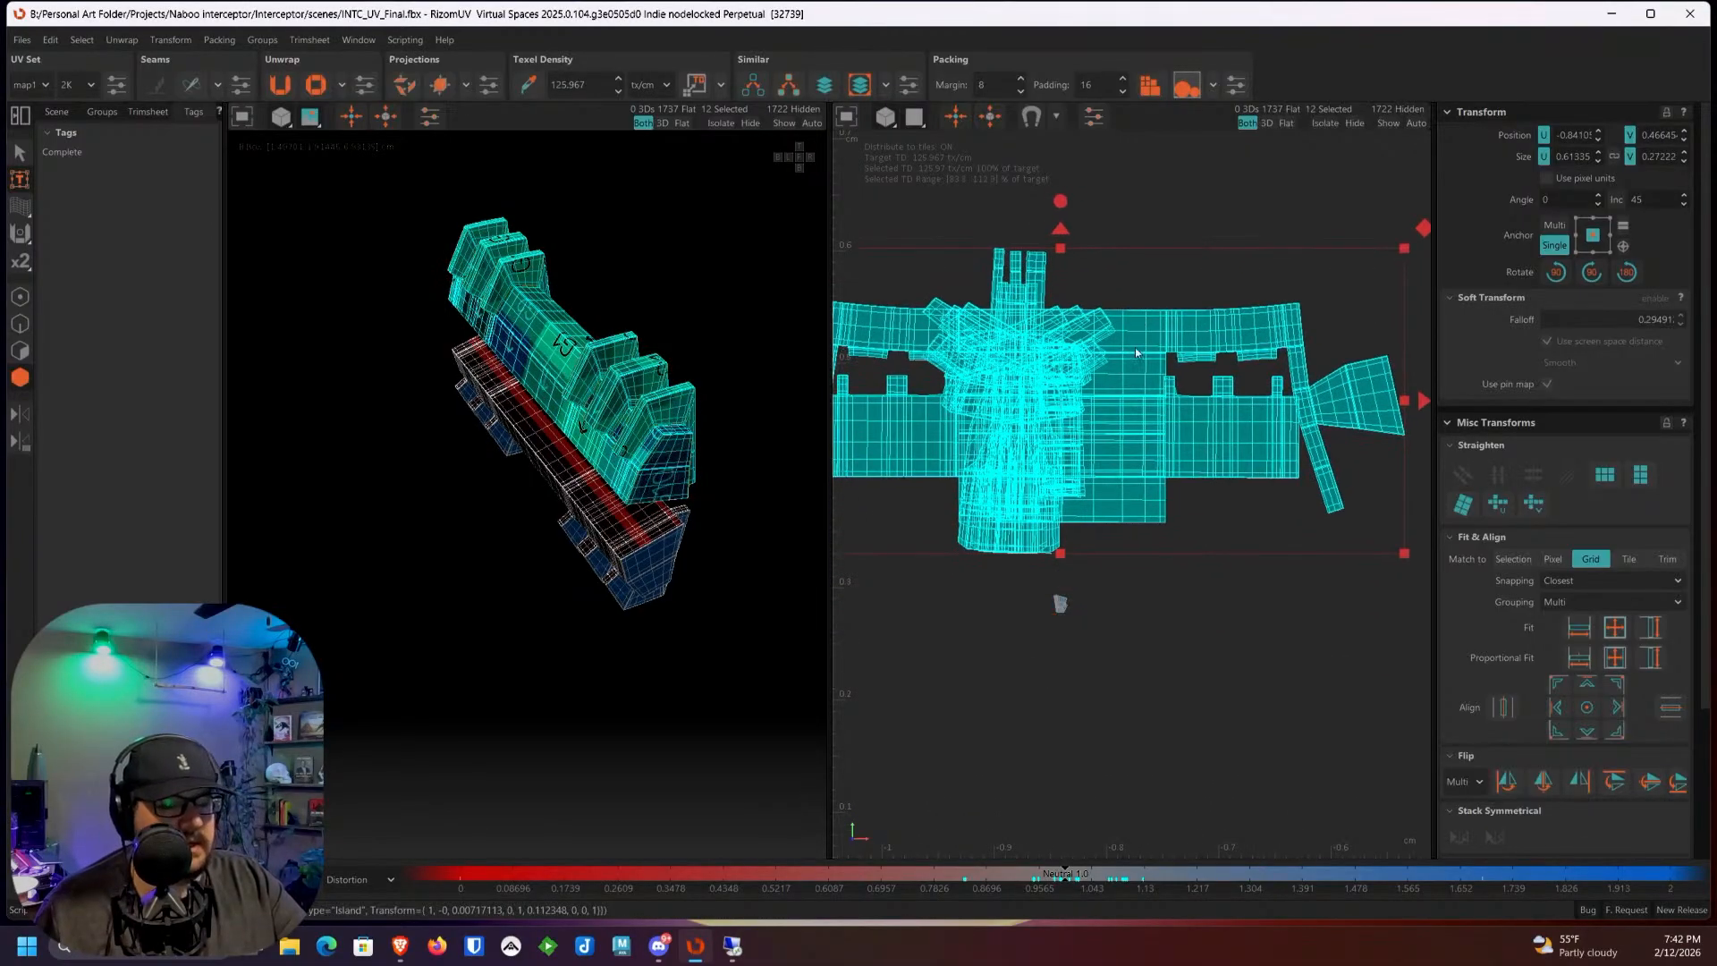
Step: Move the wide main body island up, above the overlapping fin and strip islands
click(1253, 639)
click(1162, 457)
click(1134, 360)
middle_drag(1119, 254, 1134, 362)
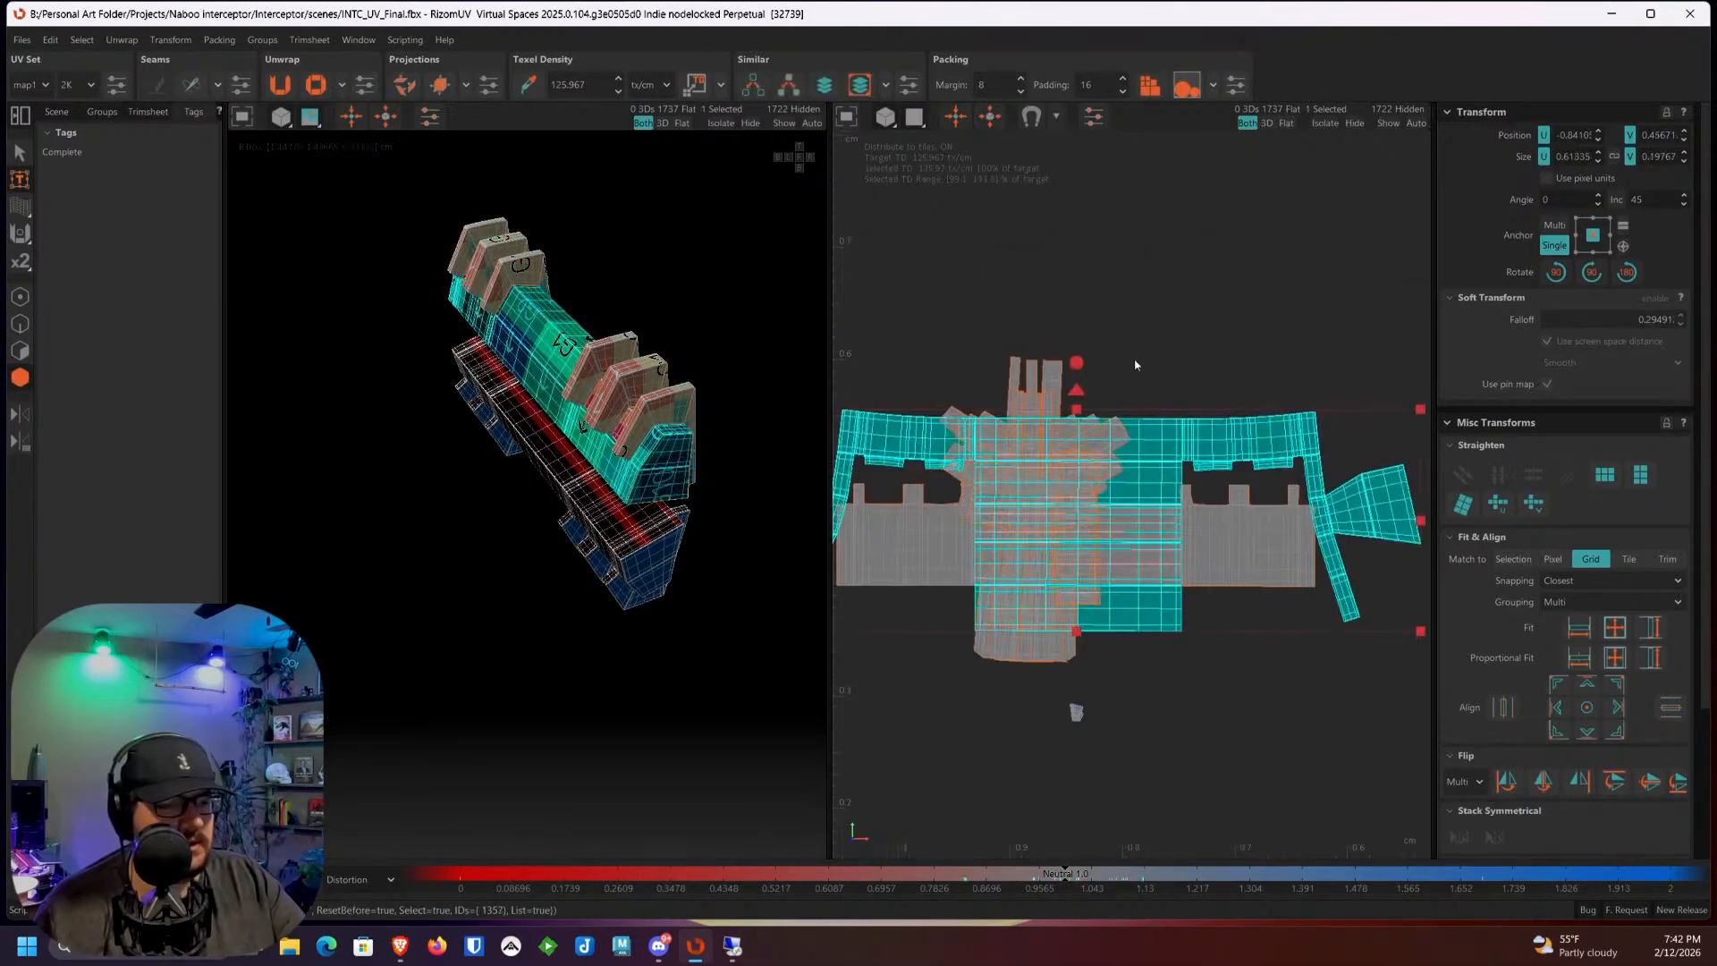
drag(1076, 391, 1076, 226)
Step: Move the three overlapping lower fin islands together out of the pile, to the left of the body island
click(1017, 646)
middle_drag(1126, 548, 1243, 503)
scroll(1243, 503, down, 2)
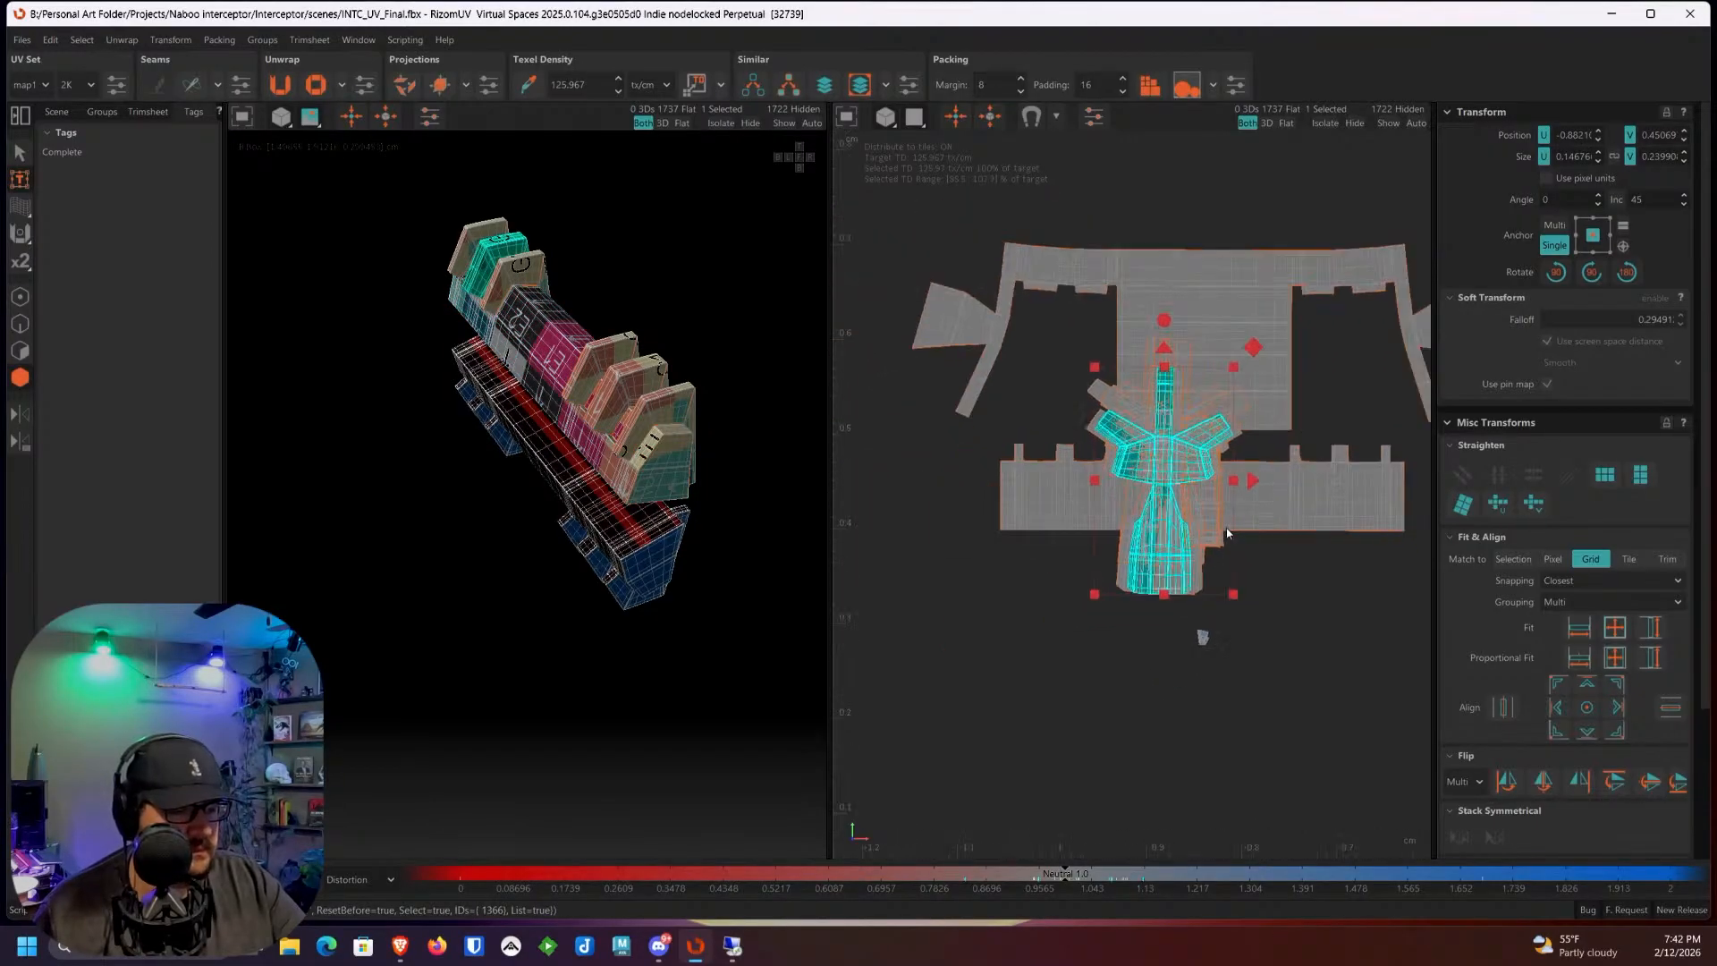
drag(1143, 489, 1248, 481)
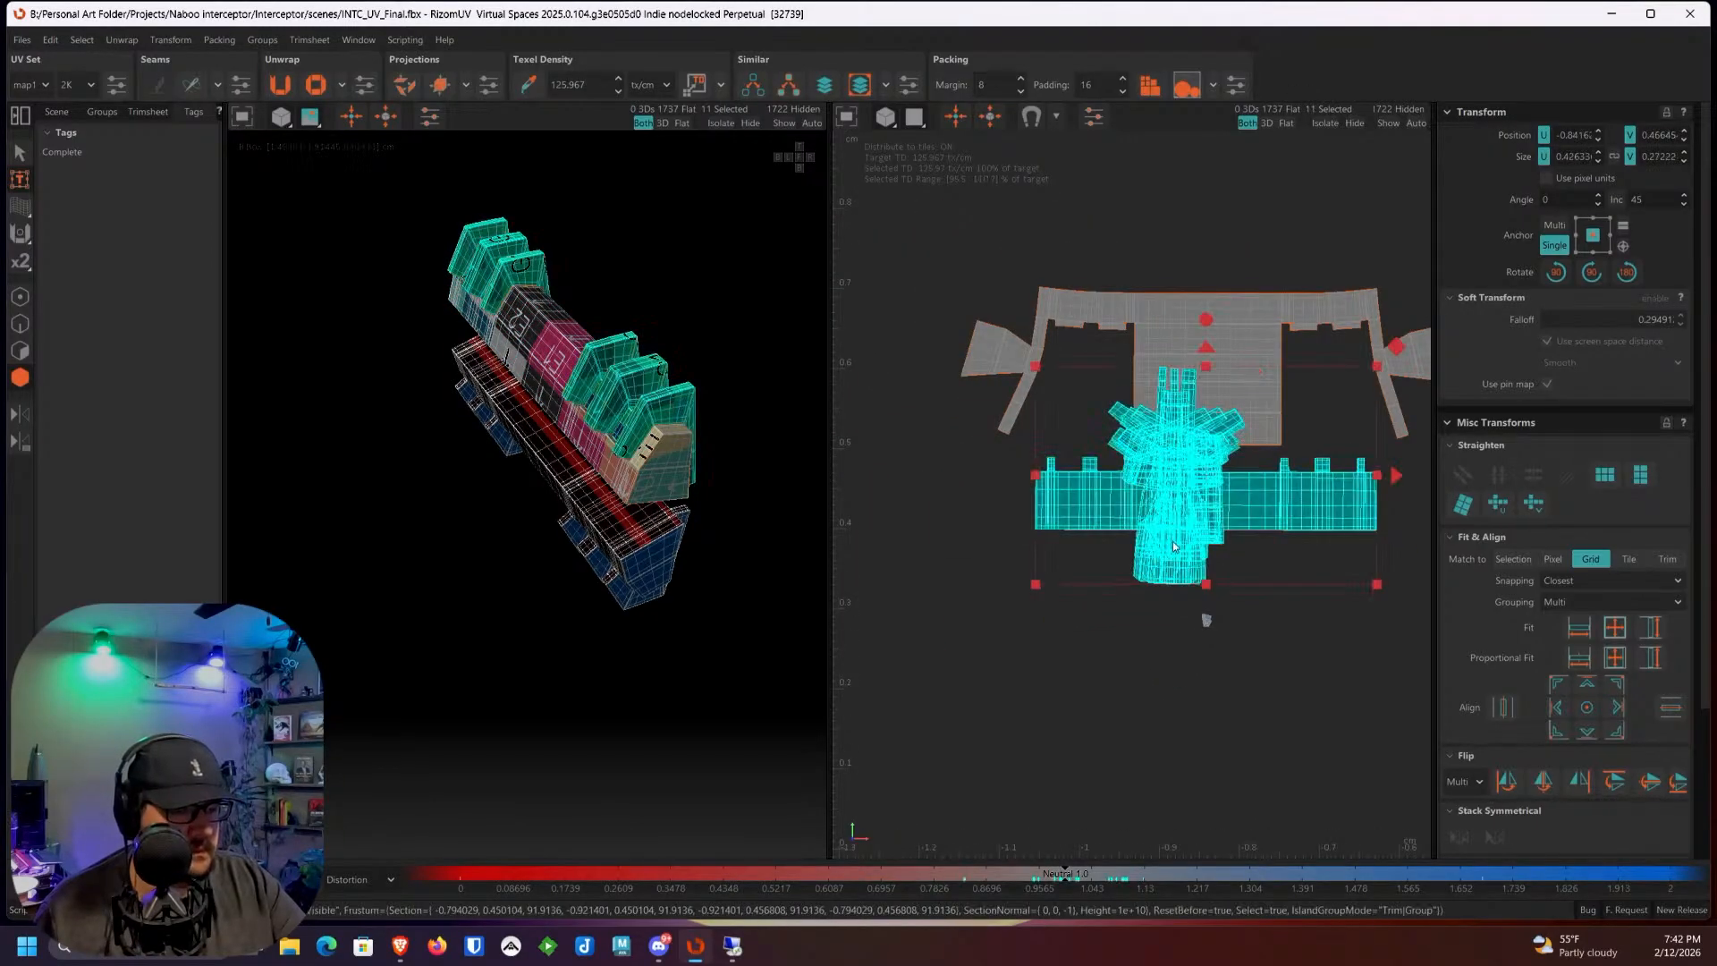
click(1238, 613)
drag(1249, 569, 1138, 578)
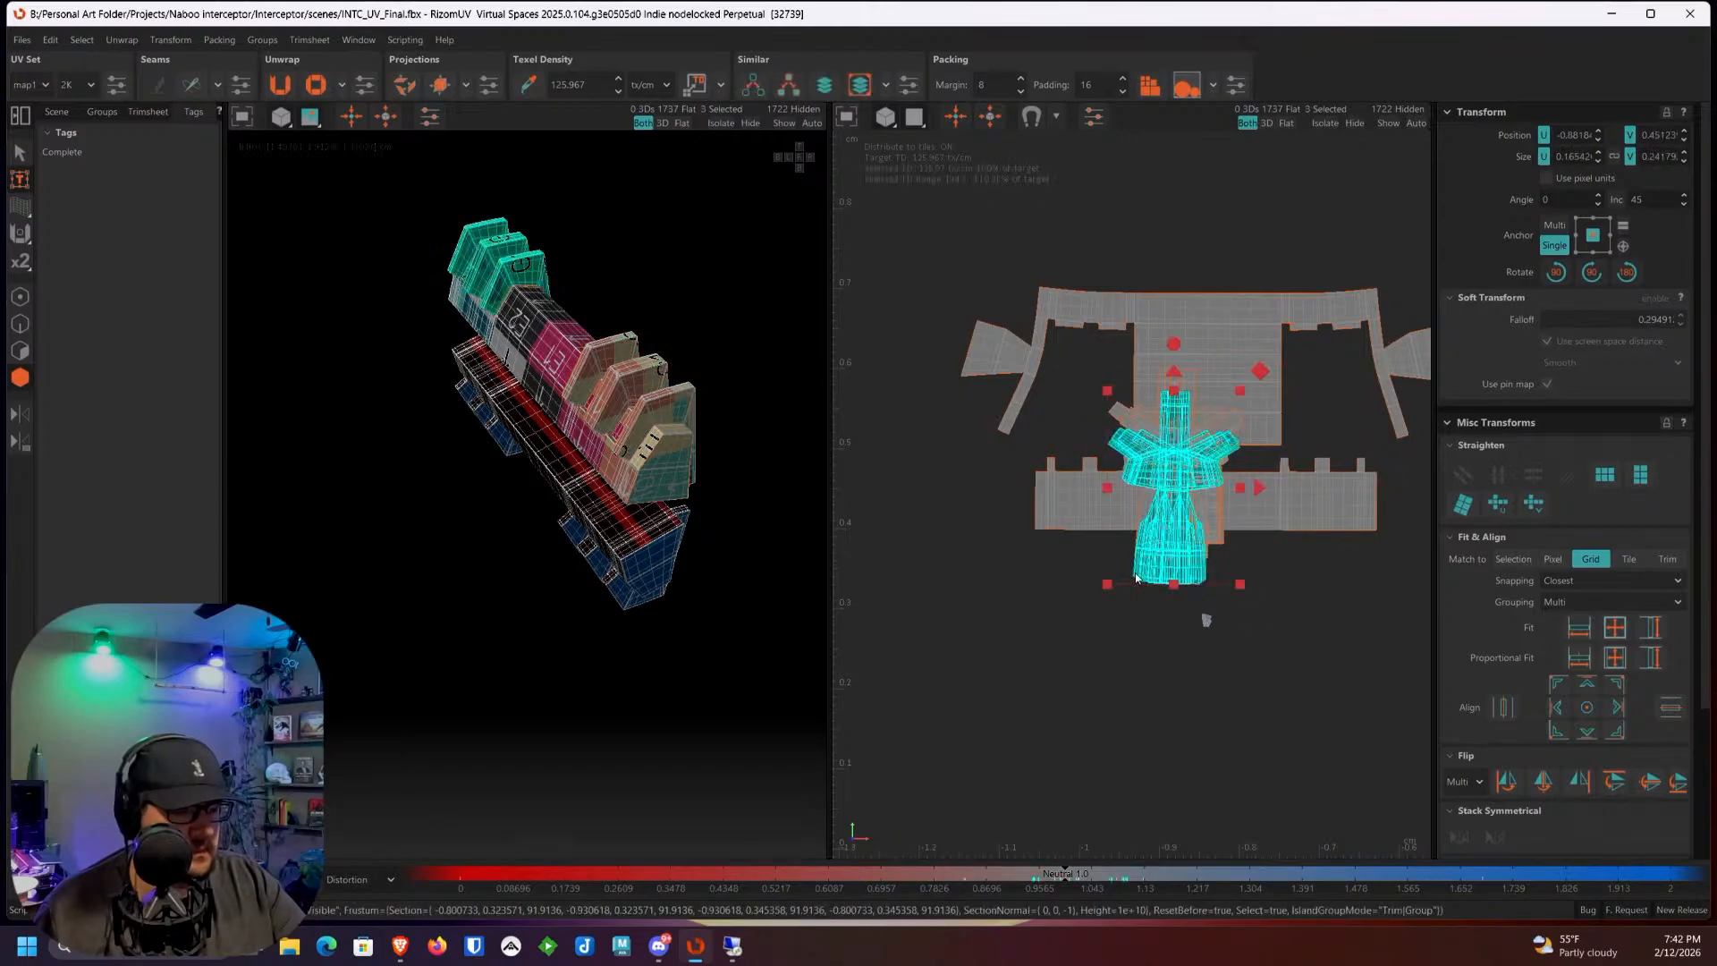
drag(1259, 489, 999, 487)
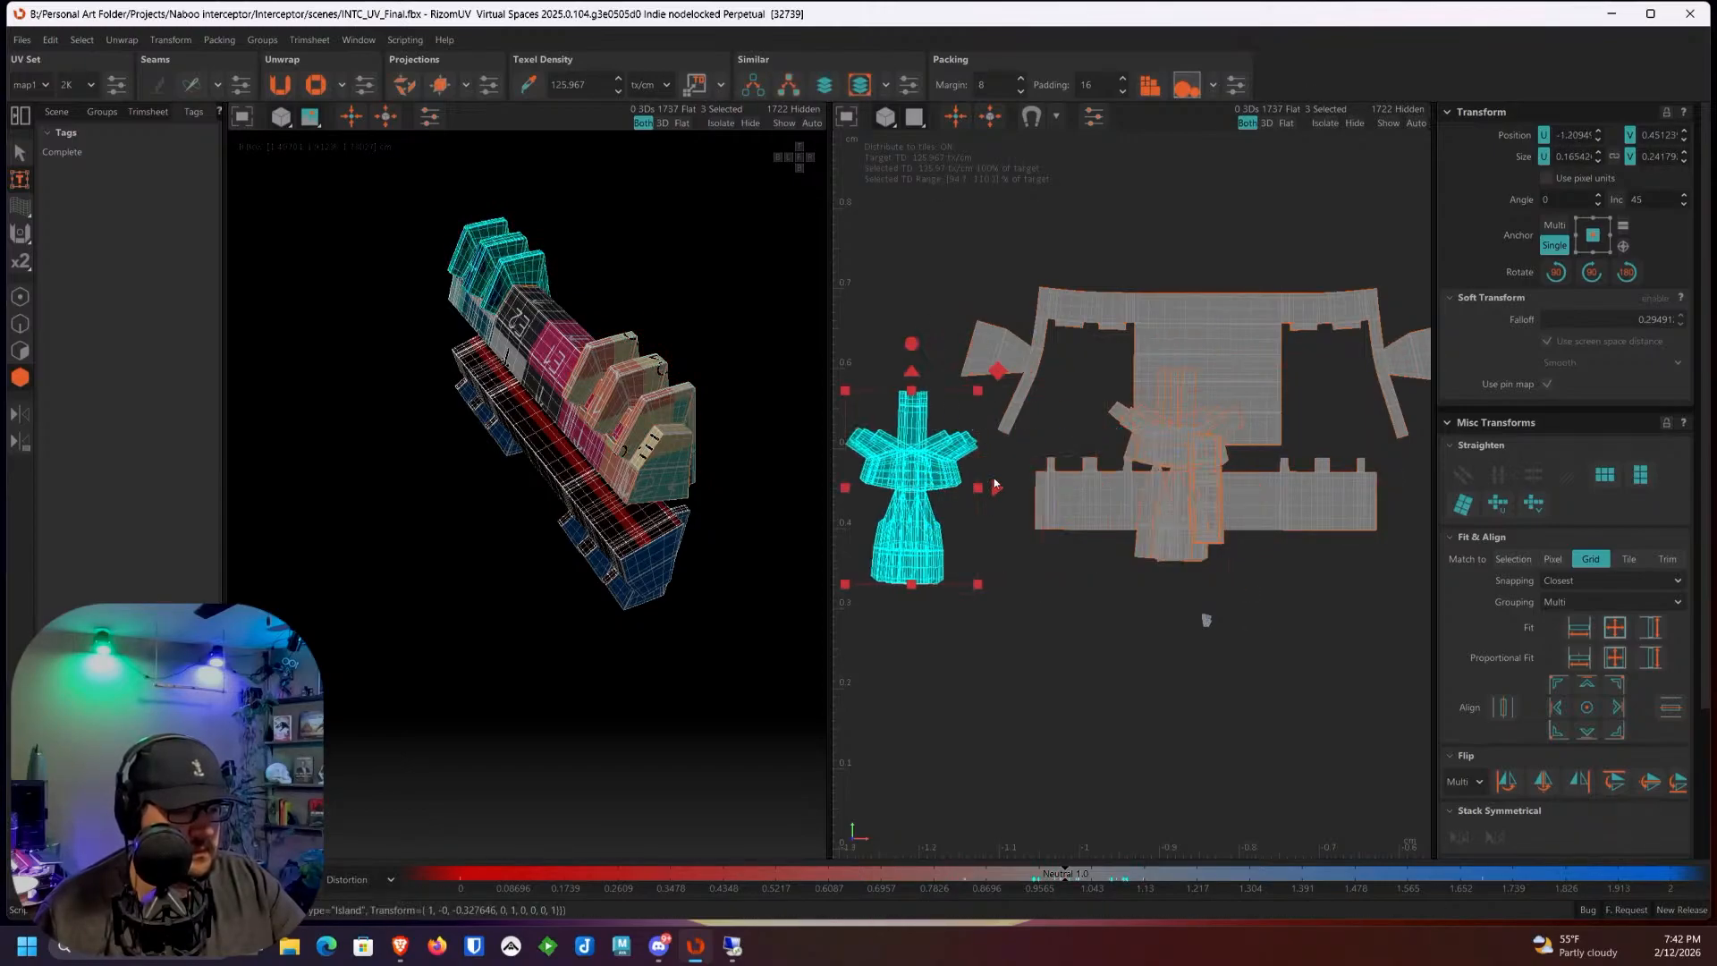
Step: Spread the three lower fin islands leftward into a row so they stand side by side
click(1022, 578)
middle_drag(940, 581, 1079, 571)
click(1078, 571)
drag(1133, 481, 1009, 472)
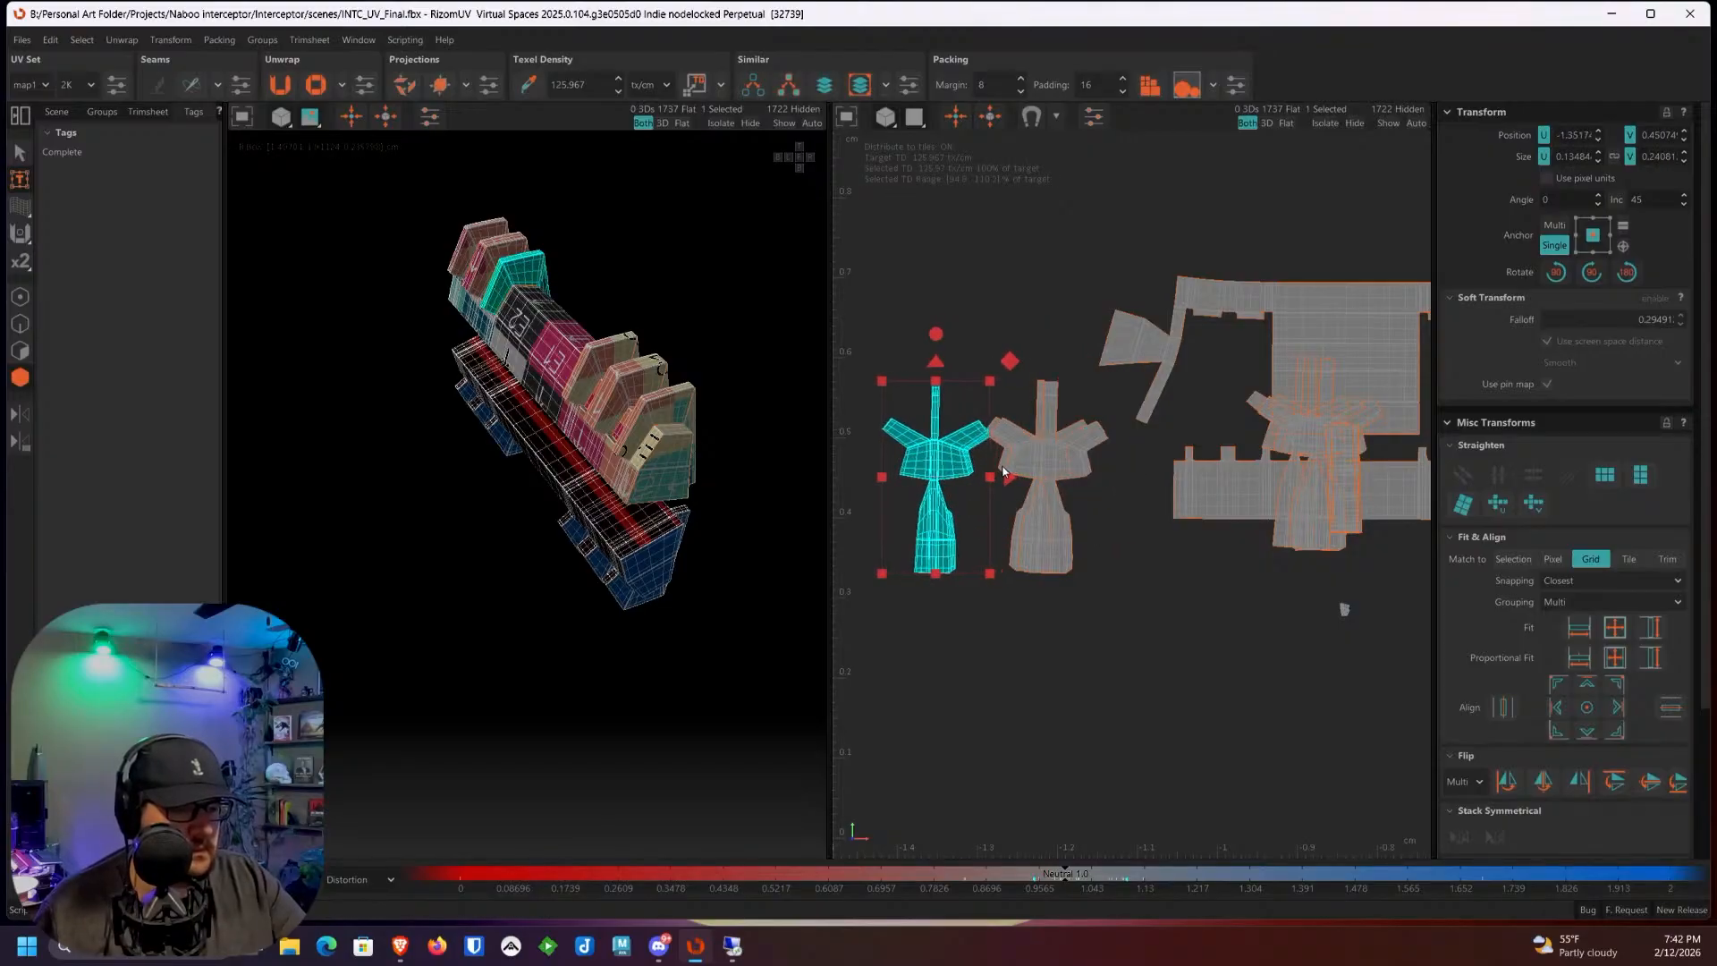
click(1074, 467)
drag(1126, 477, 898, 474)
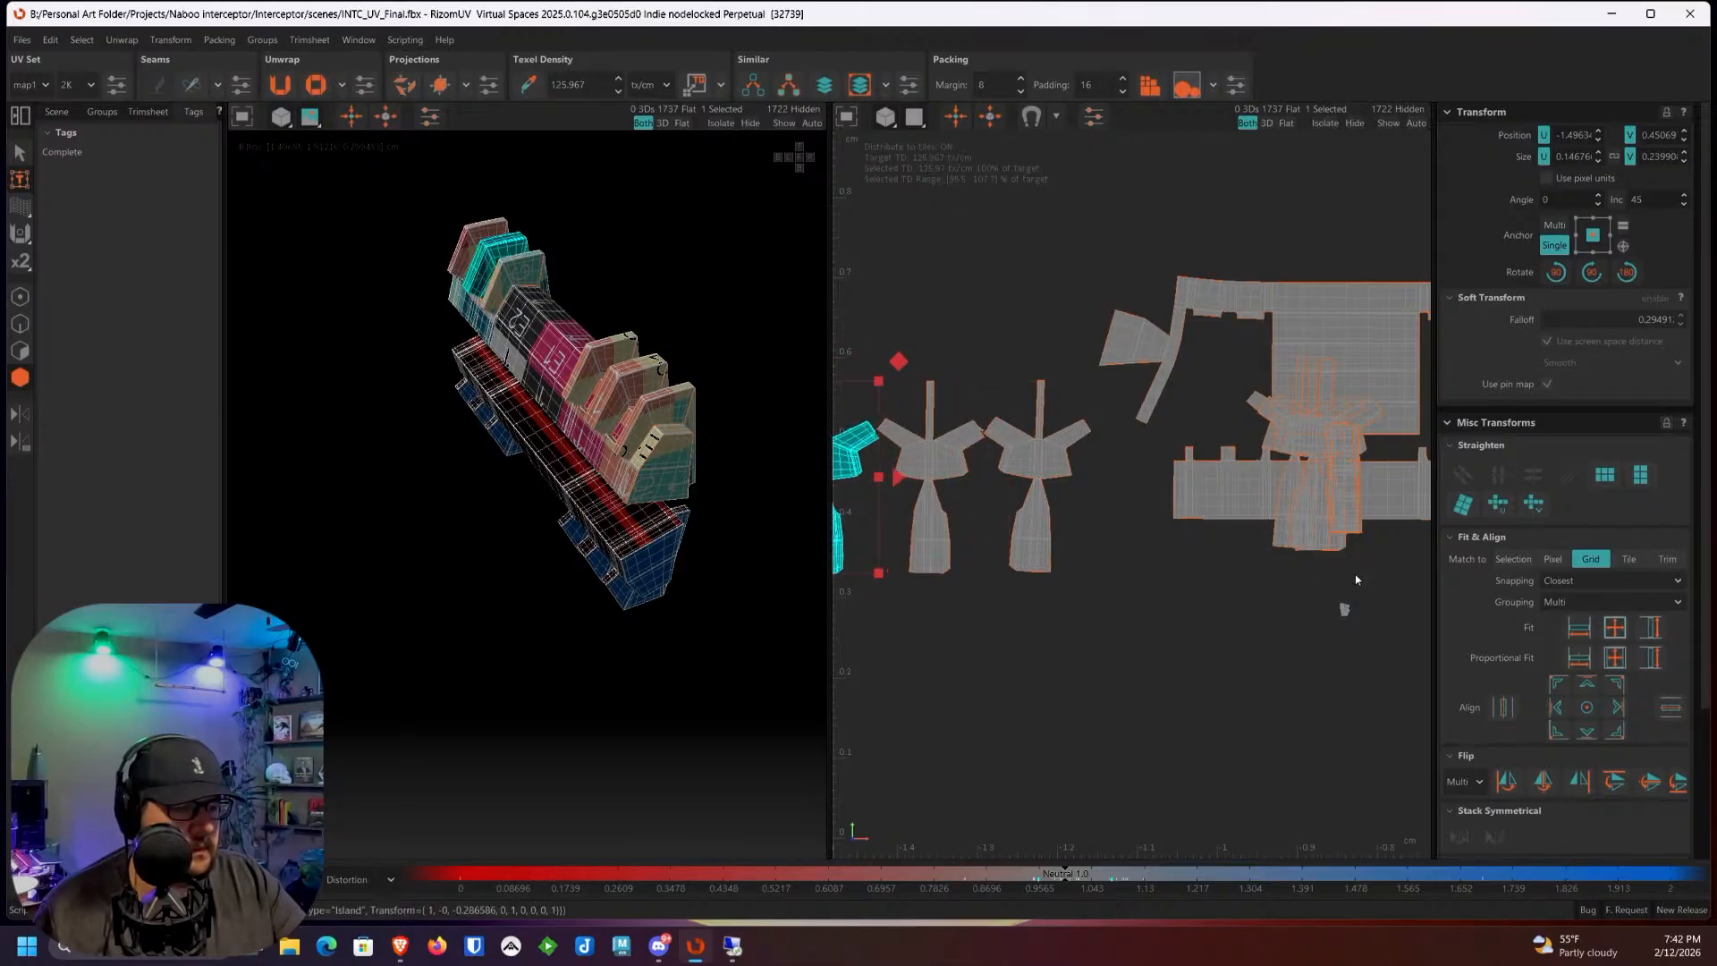
Step: Move the other three fin islands above the lower fin row and slide two of them left of the third
drag(1283, 537, 1034, 360)
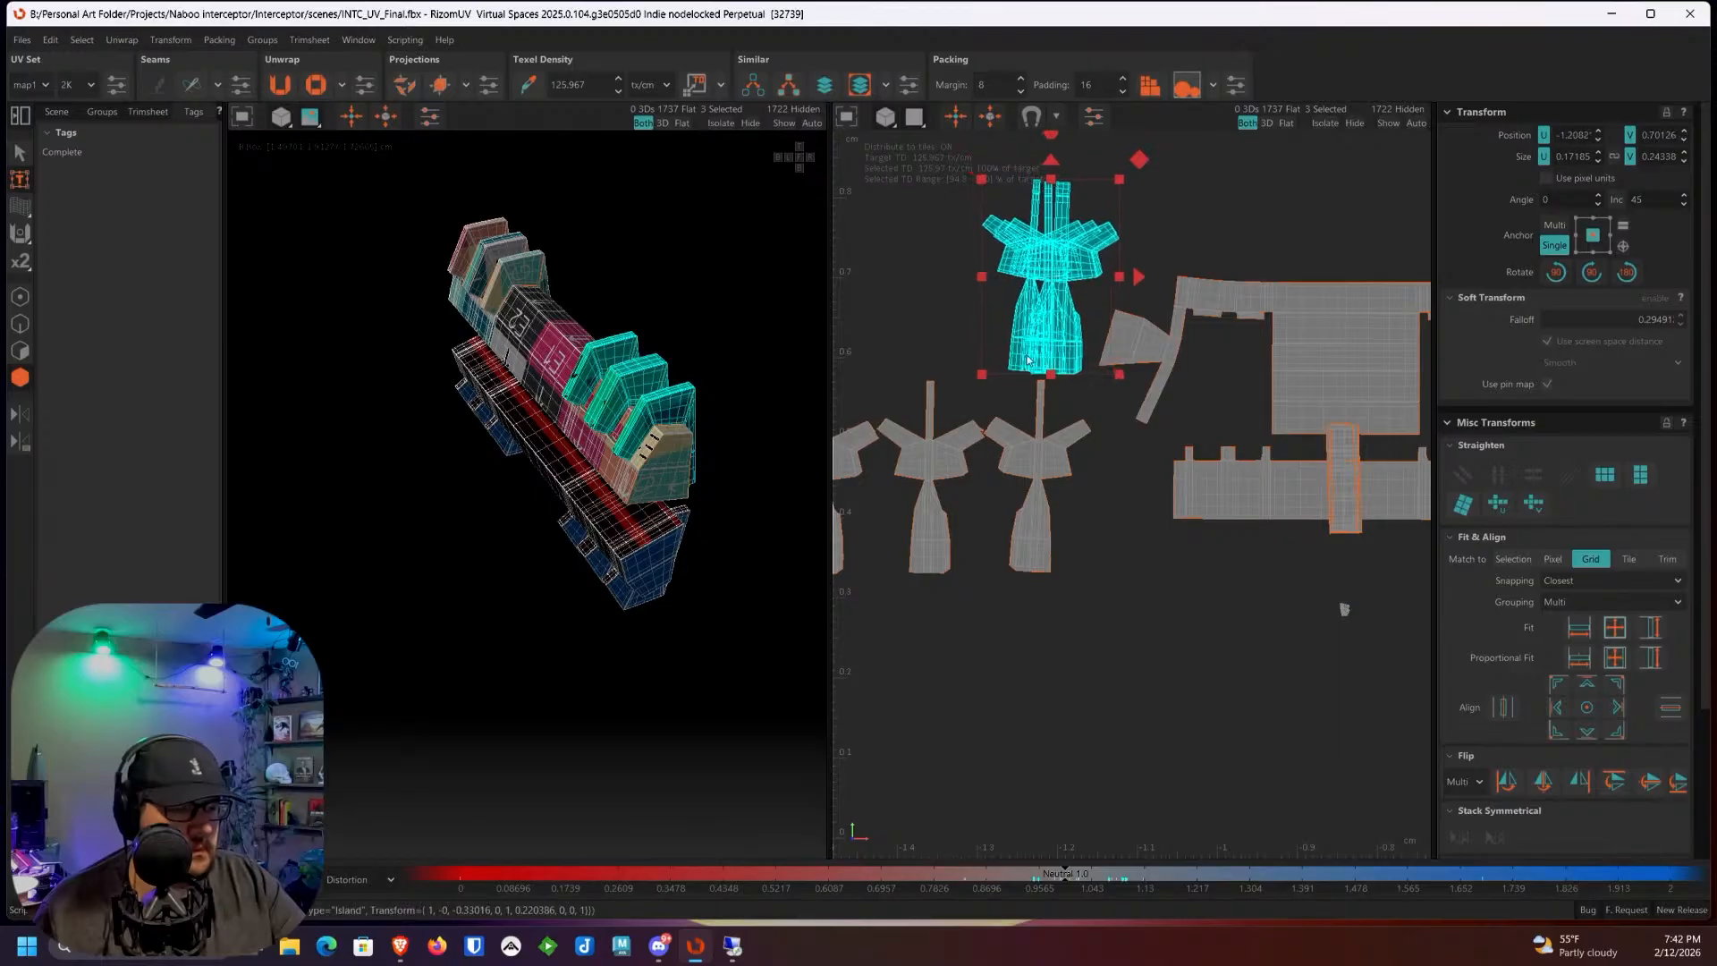
ctrl+click(1009, 344)
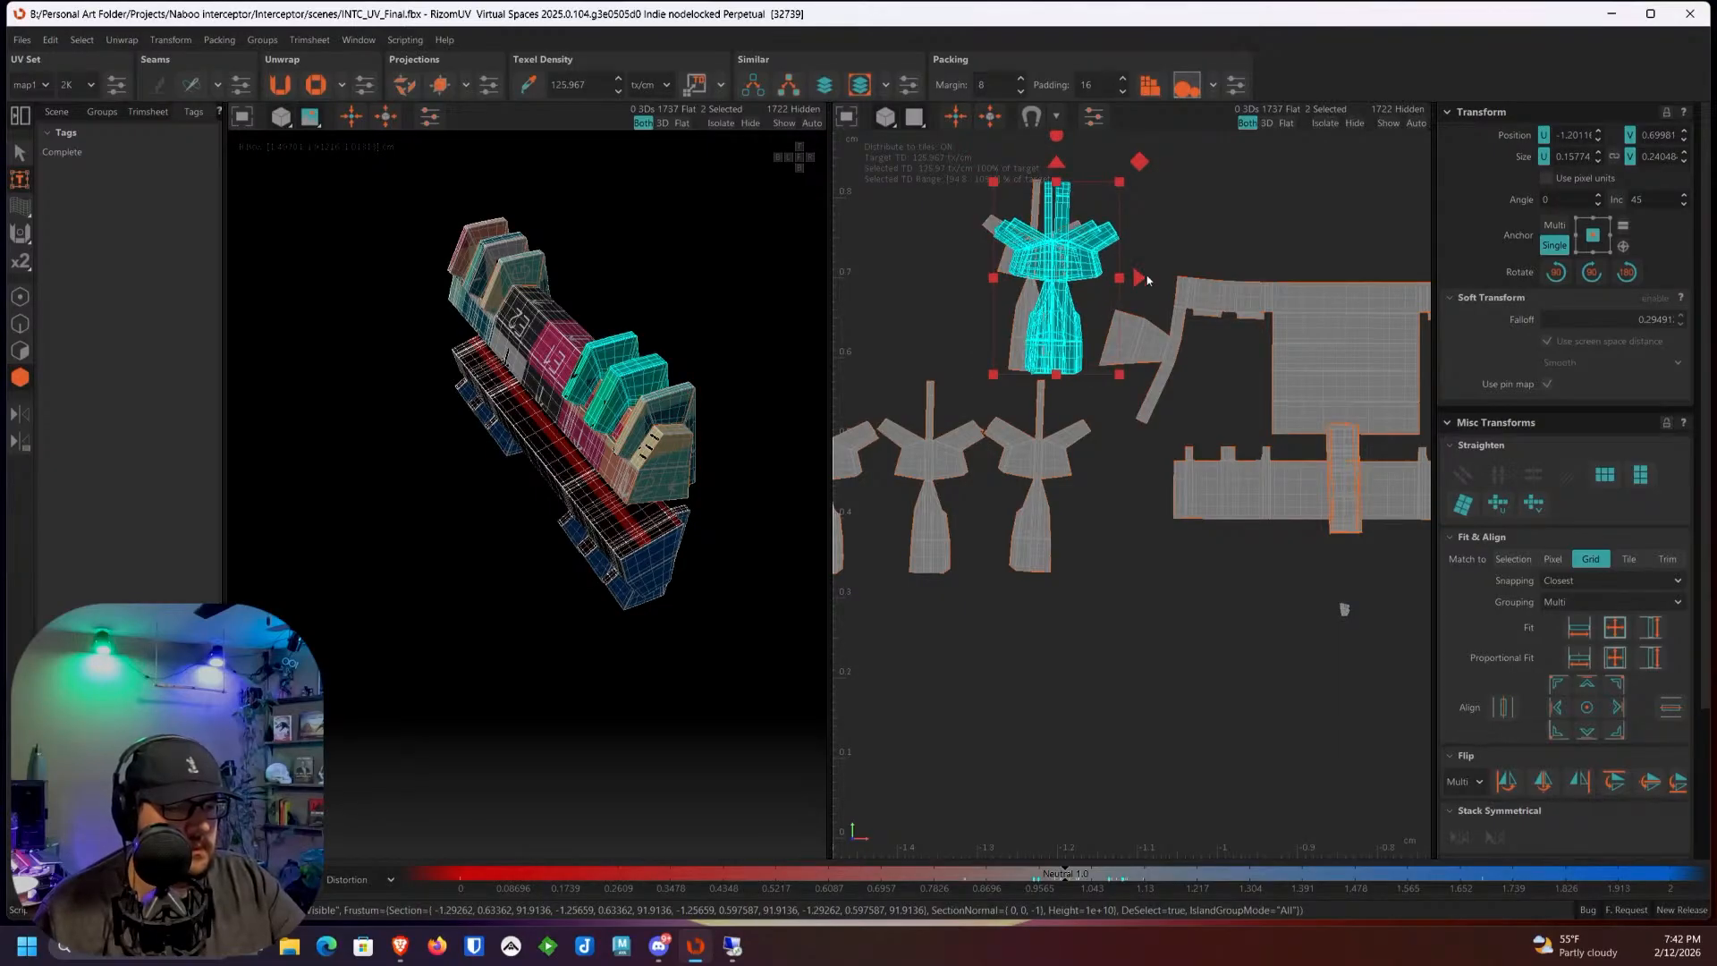
drag(1134, 280, 1022, 284)
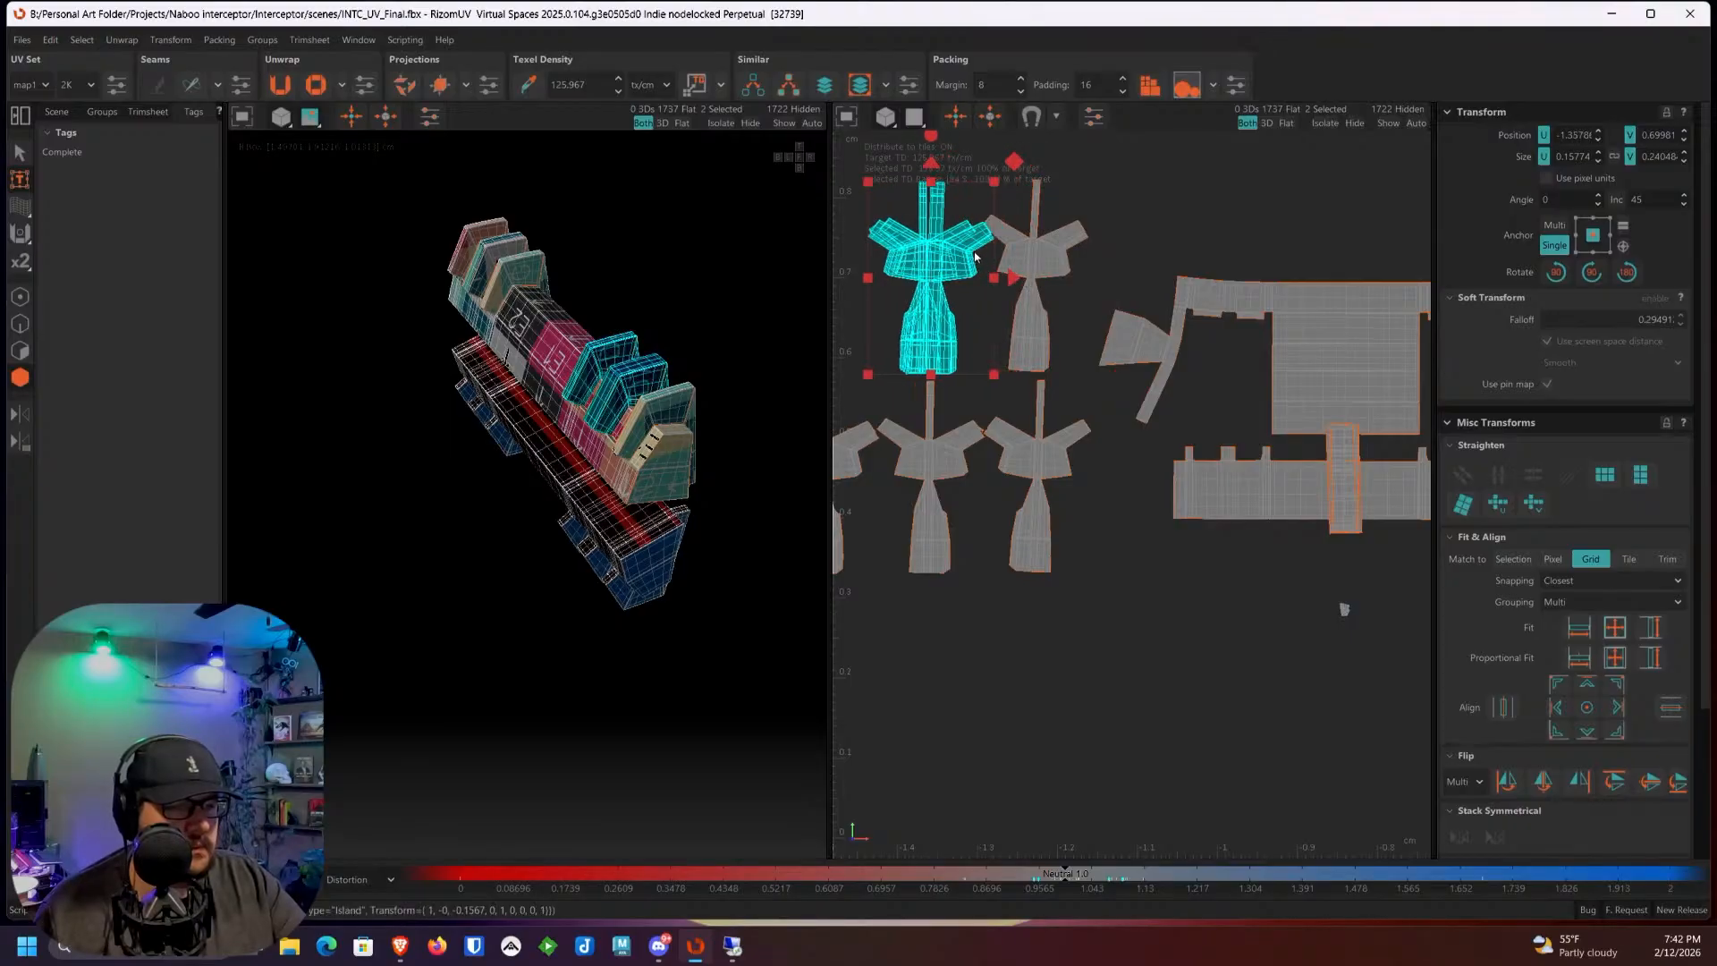
Step: Separate the two overlapping upper fin islands and space the upper row evenly
click(1118, 218)
click(946, 246)
alt+middle_drag(946, 246, 1013, 262)
drag(1060, 291, 954, 311)
click(1018, 299)
click(1009, 282)
drag(1080, 293, 1076, 295)
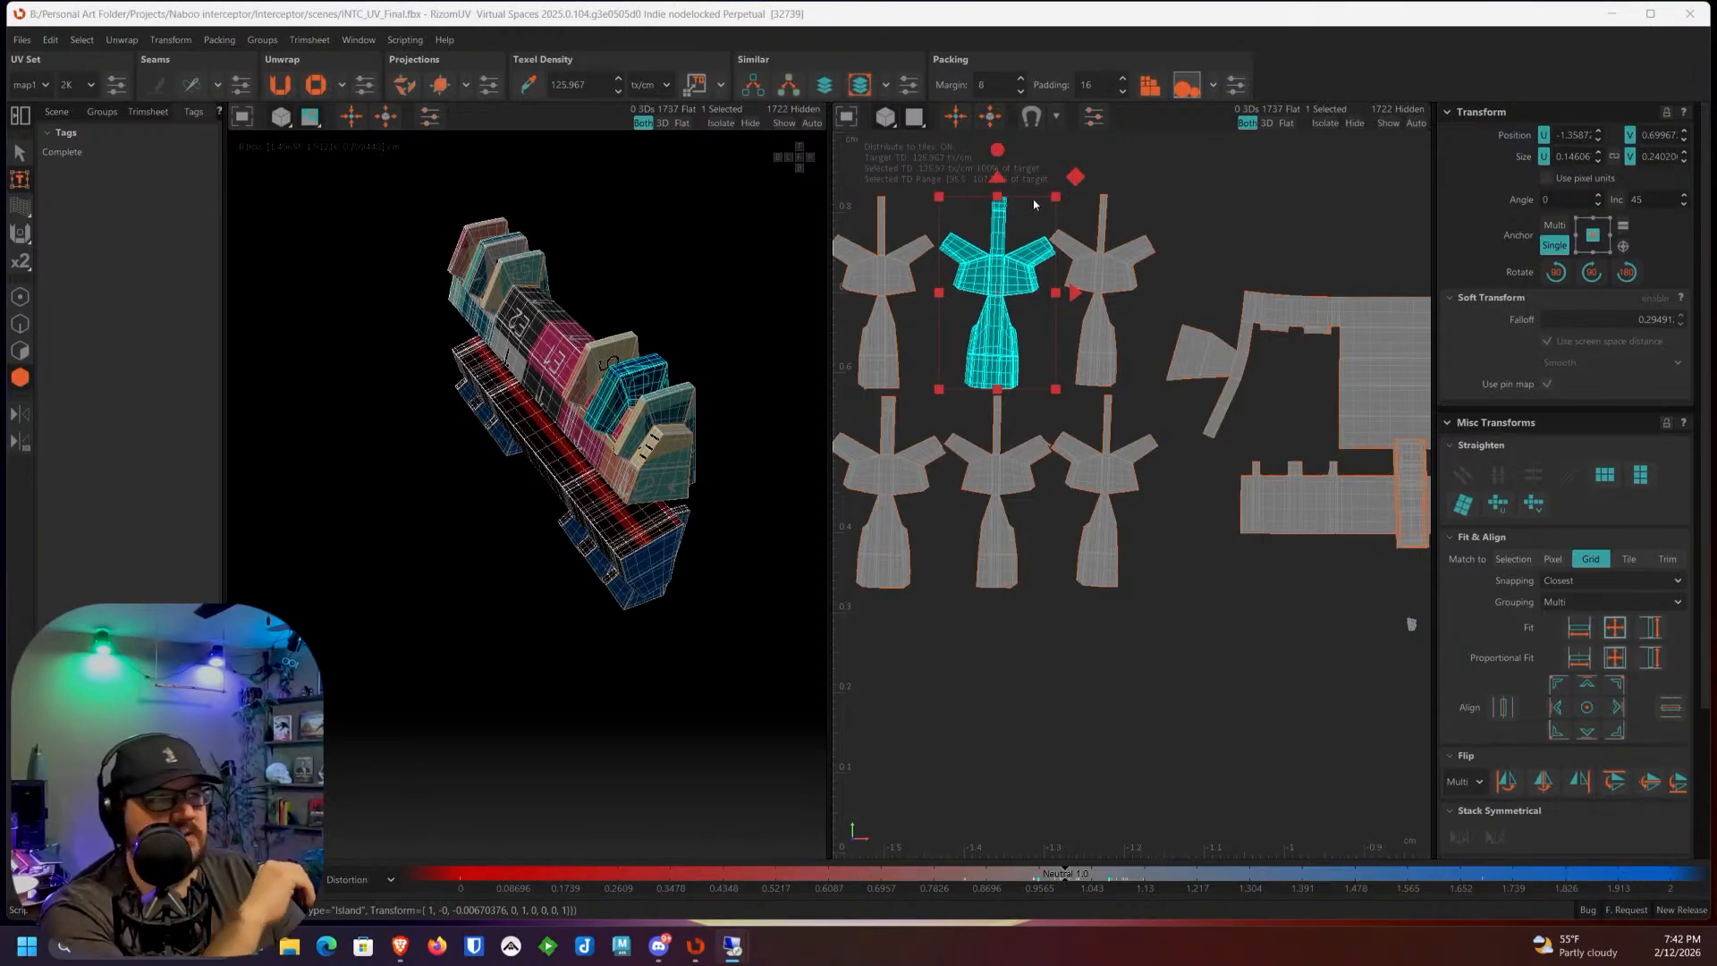
Step: Move two of the overlapping upright strips to the left side of the central body block
scroll(1122, 359, down, 2)
scroll(1288, 426, up, 3)
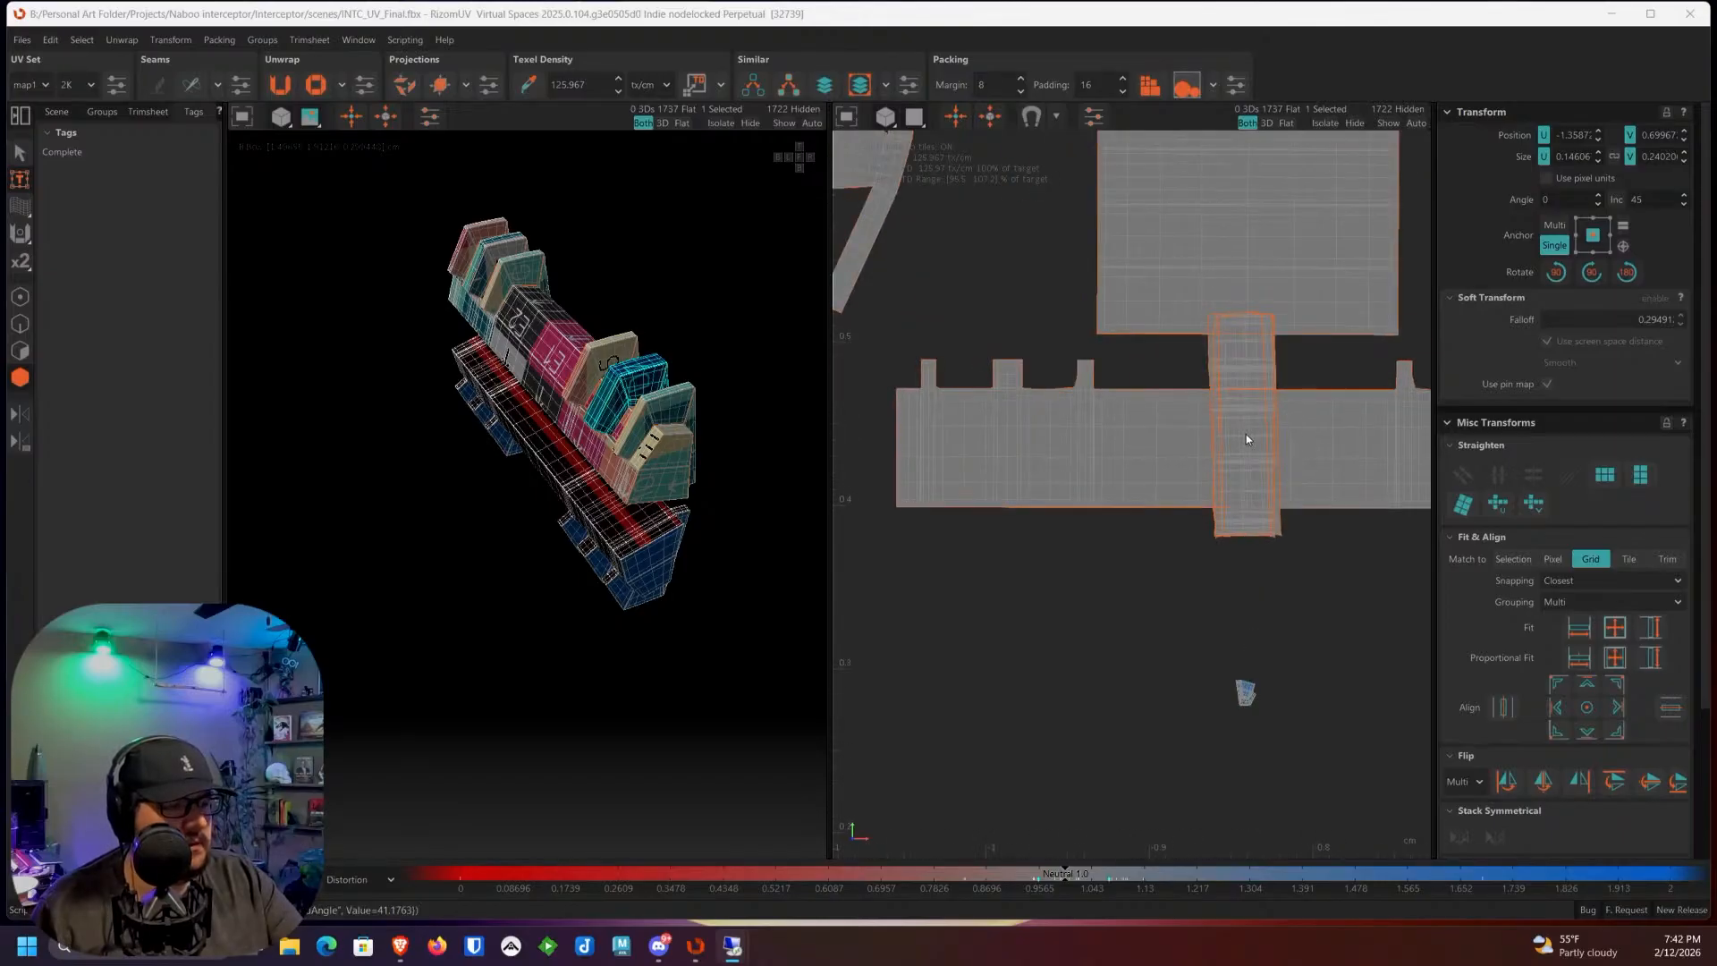
click(1242, 433)
scroll(1242, 433, down, 1)
drag(1224, 390, 1049, 275)
click(1264, 398)
click(1238, 436)
drag(1238, 436, 1114, 323)
Step: Move the remaining two upright strips side by side to the right of the central body block
click(1245, 440)
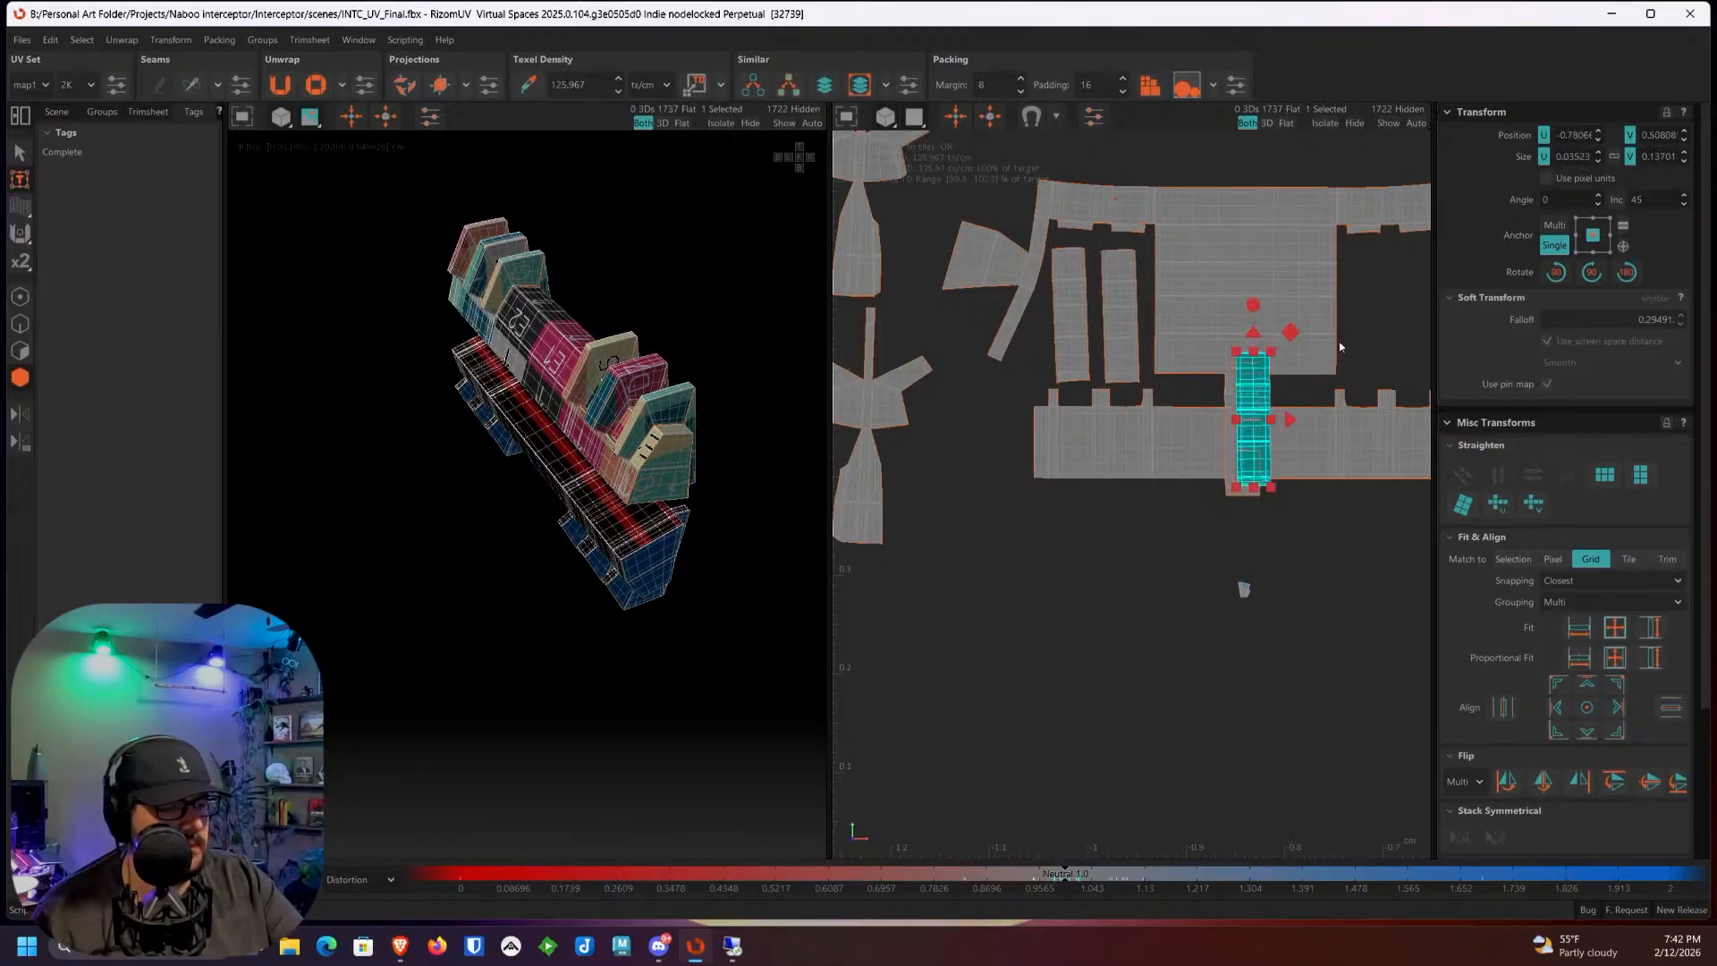
drag(1246, 440, 1362, 331)
click(1240, 430)
drag(1239, 429, 1332, 323)
middle_drag(1317, 332, 1266, 357)
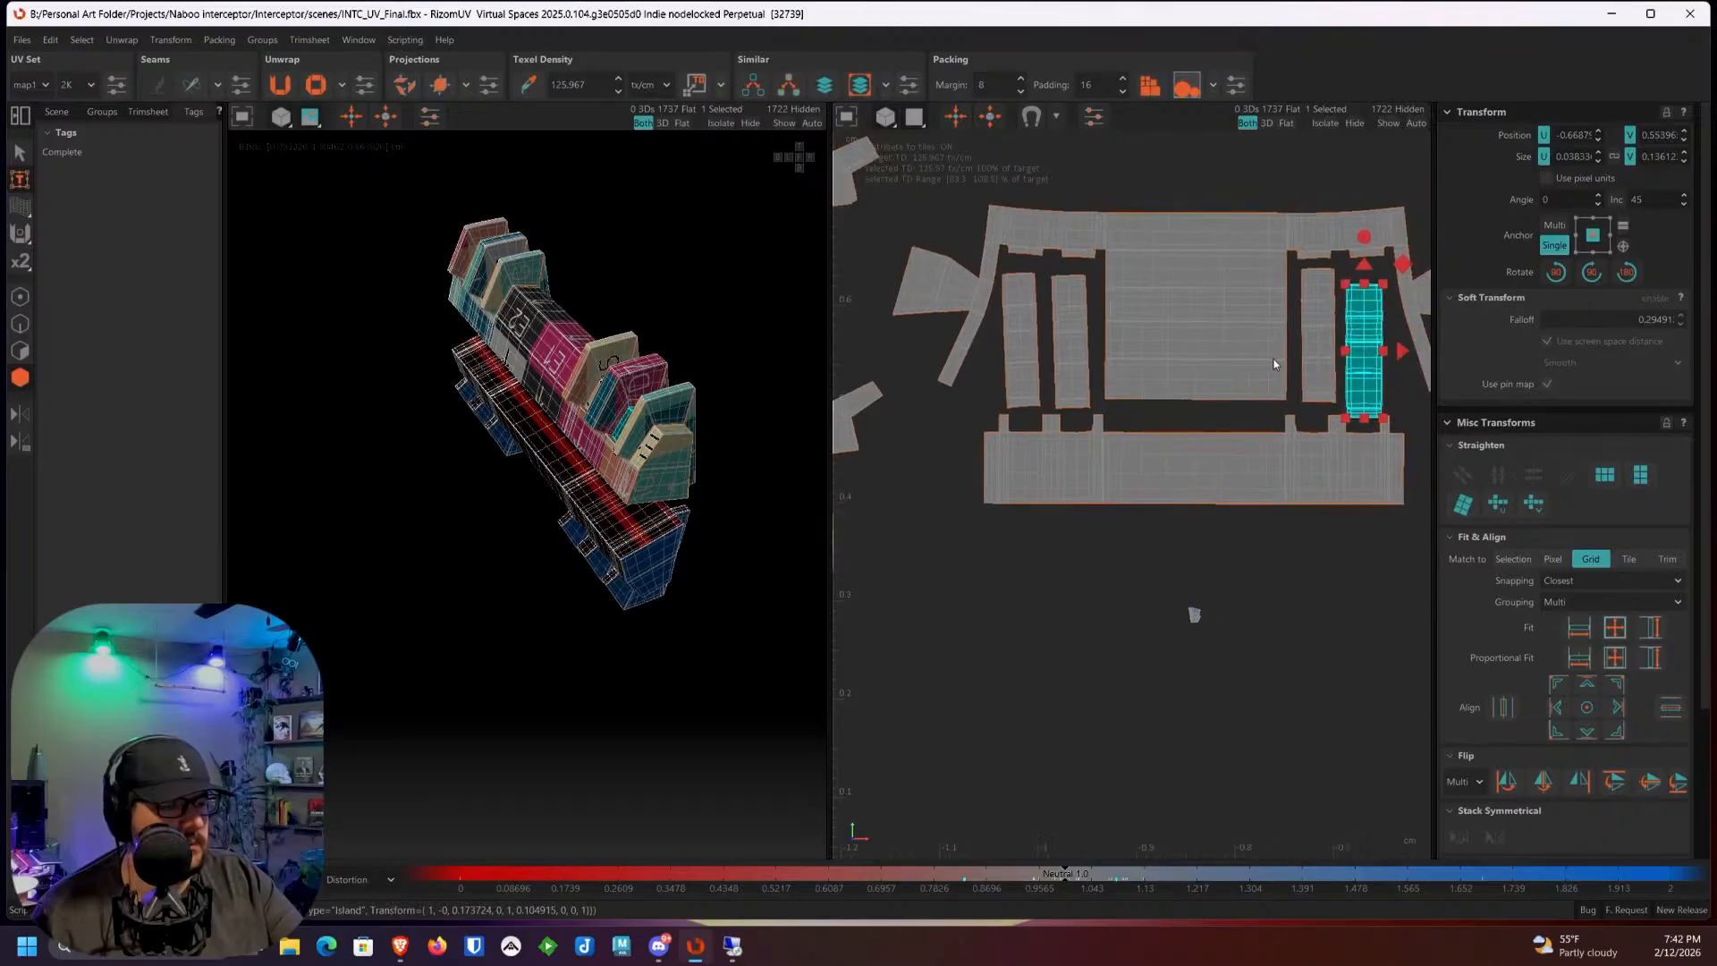
drag(1361, 346, 1365, 335)
Step: Run Update Similar on the twelve laid-out bracket islands, and again with the small leftover islands included for fifteen in total
scroll(1175, 597, up, 3)
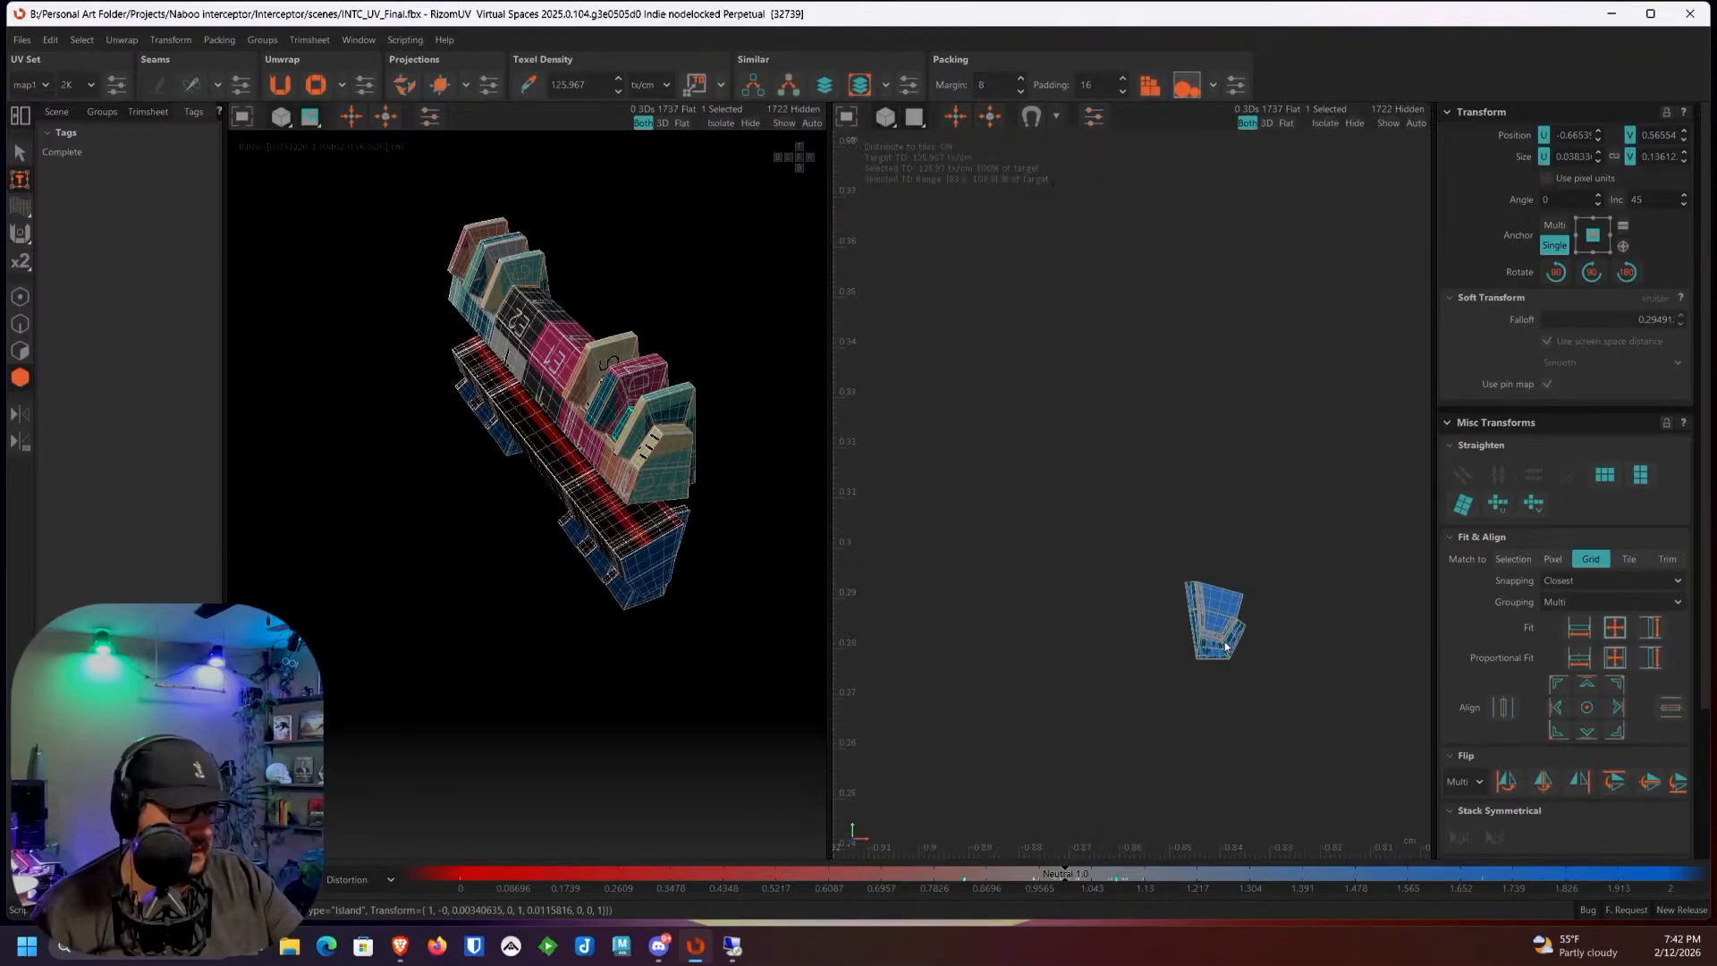
click(1224, 633)
scroll(1221, 617, down, 5)
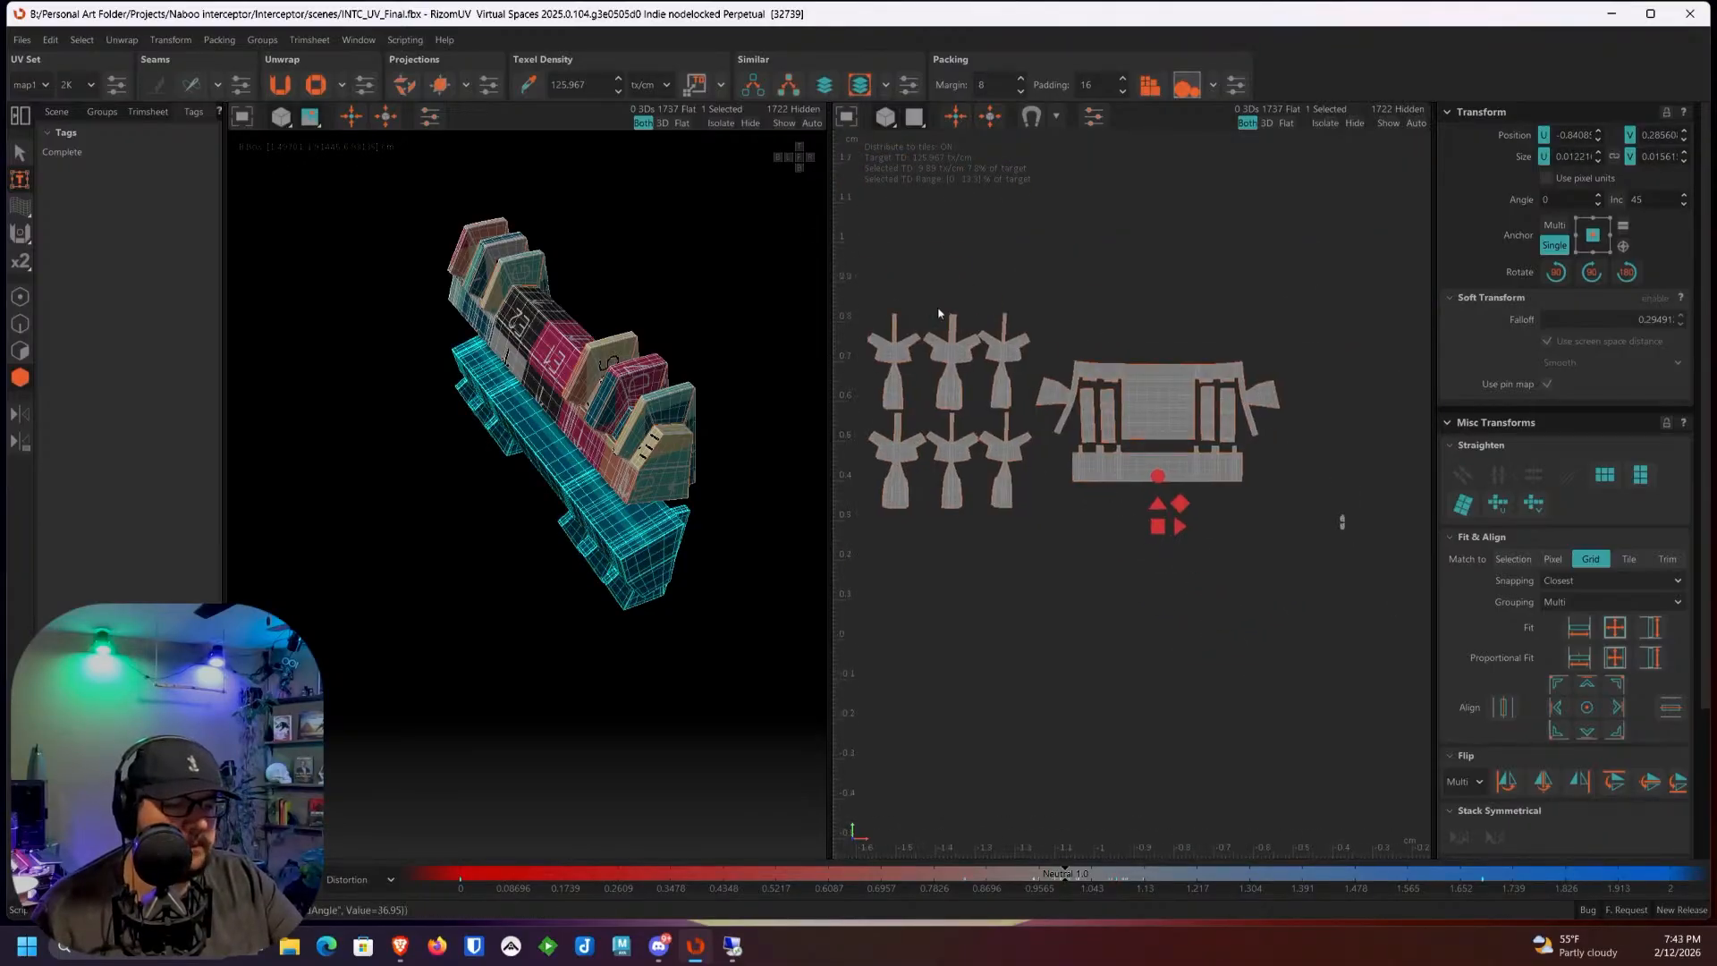
scroll(919, 300, down, 2)
middle_drag(922, 303, 971, 320)
drag(940, 286, 1225, 430)
click(787, 87)
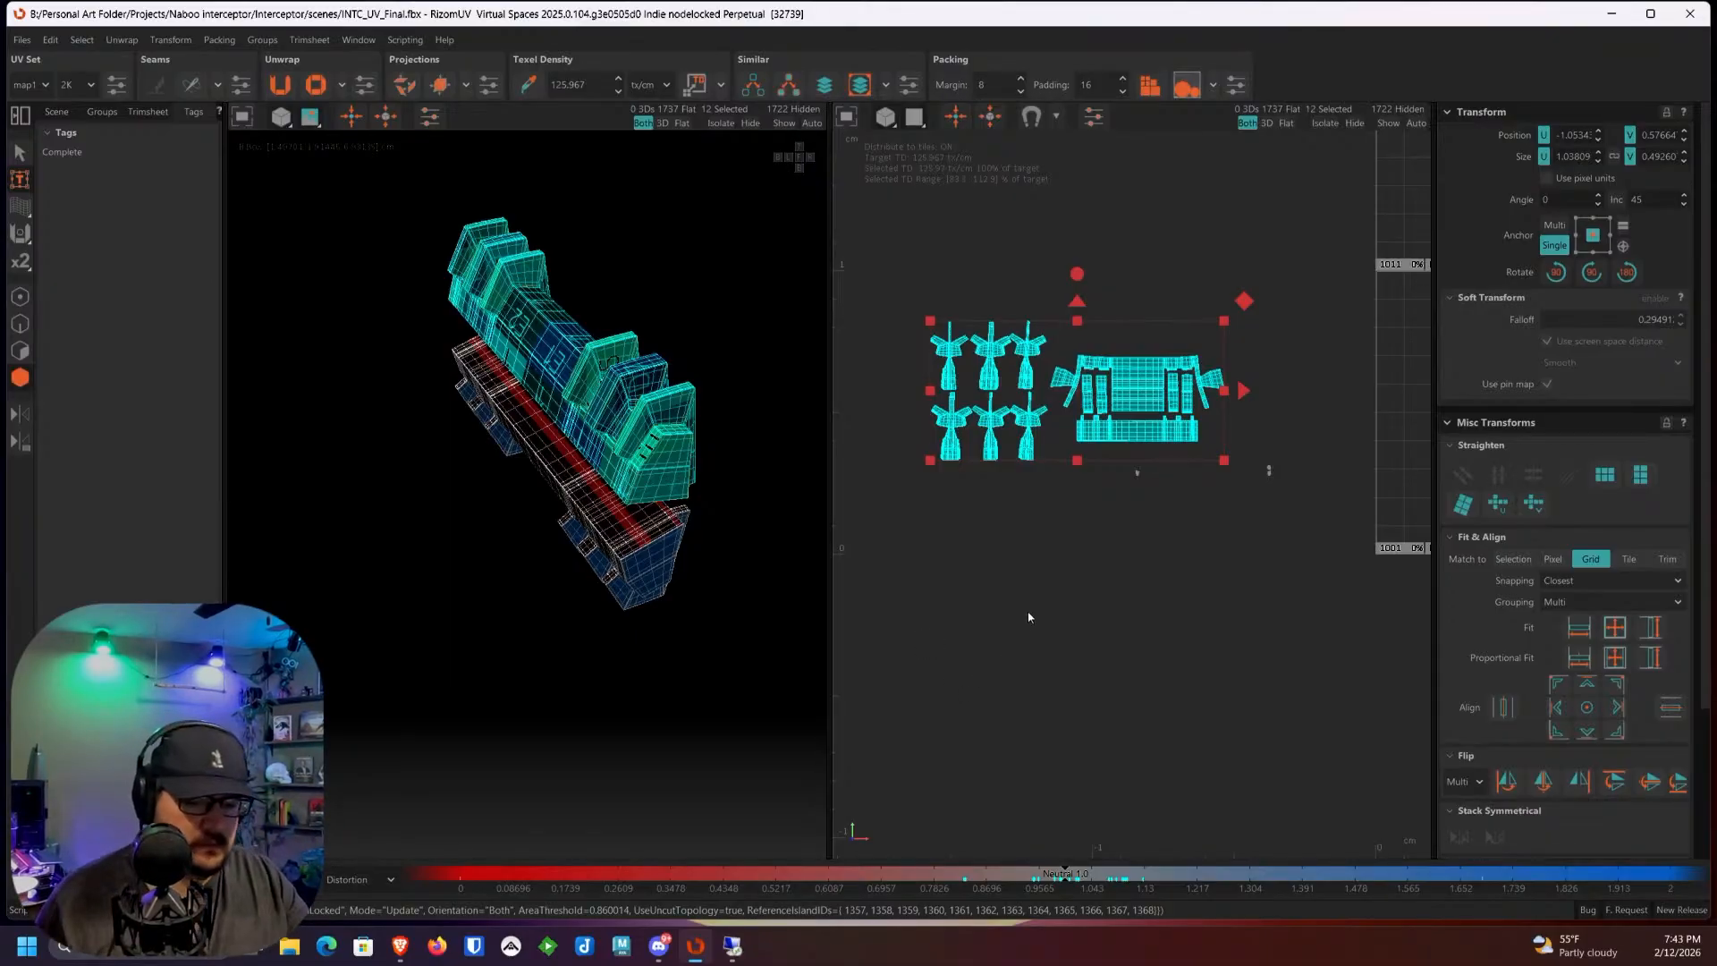
drag(1291, 544, 930, 290)
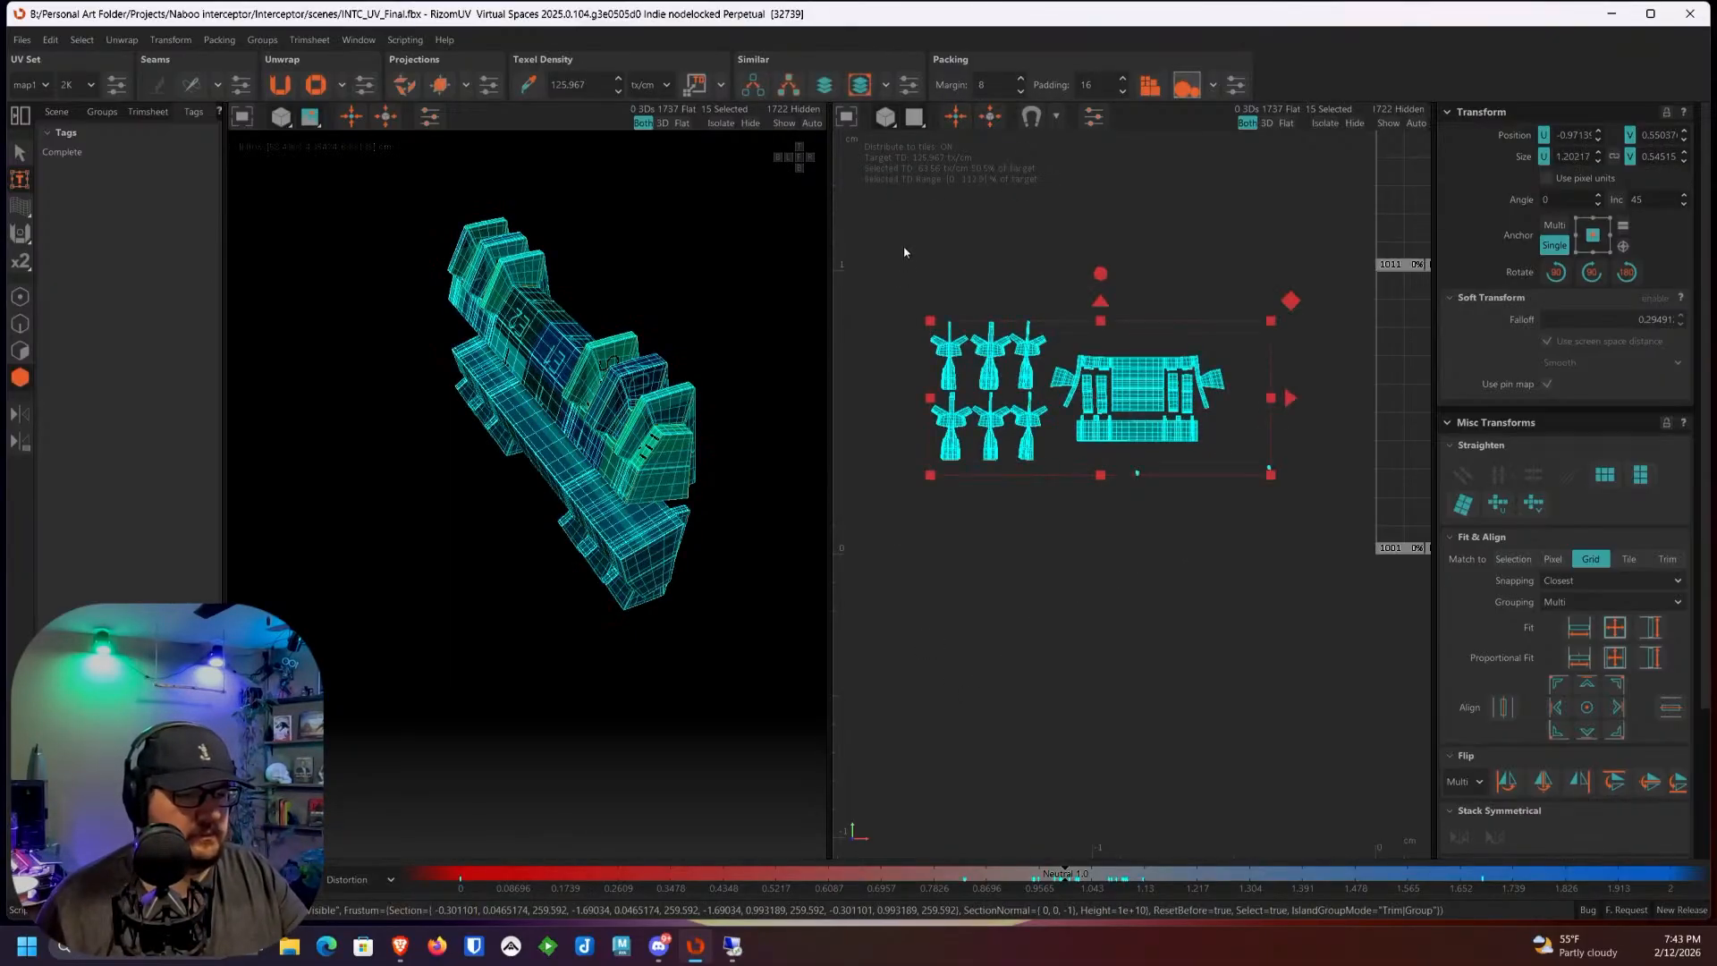
click(797, 90)
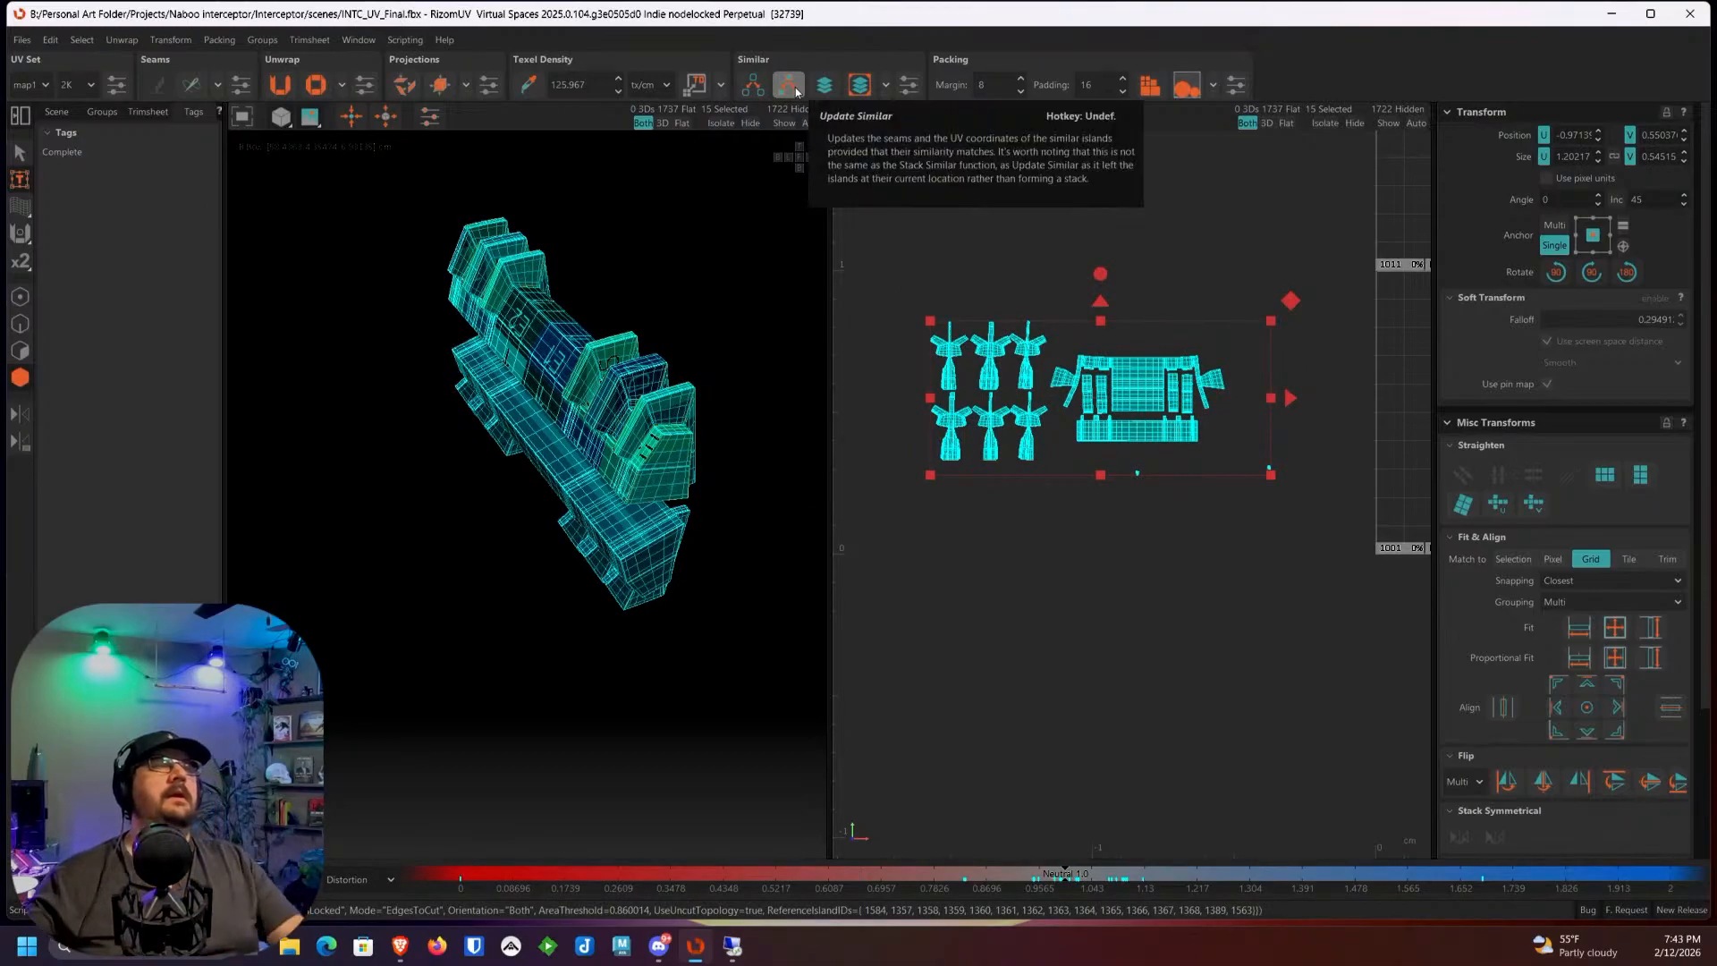